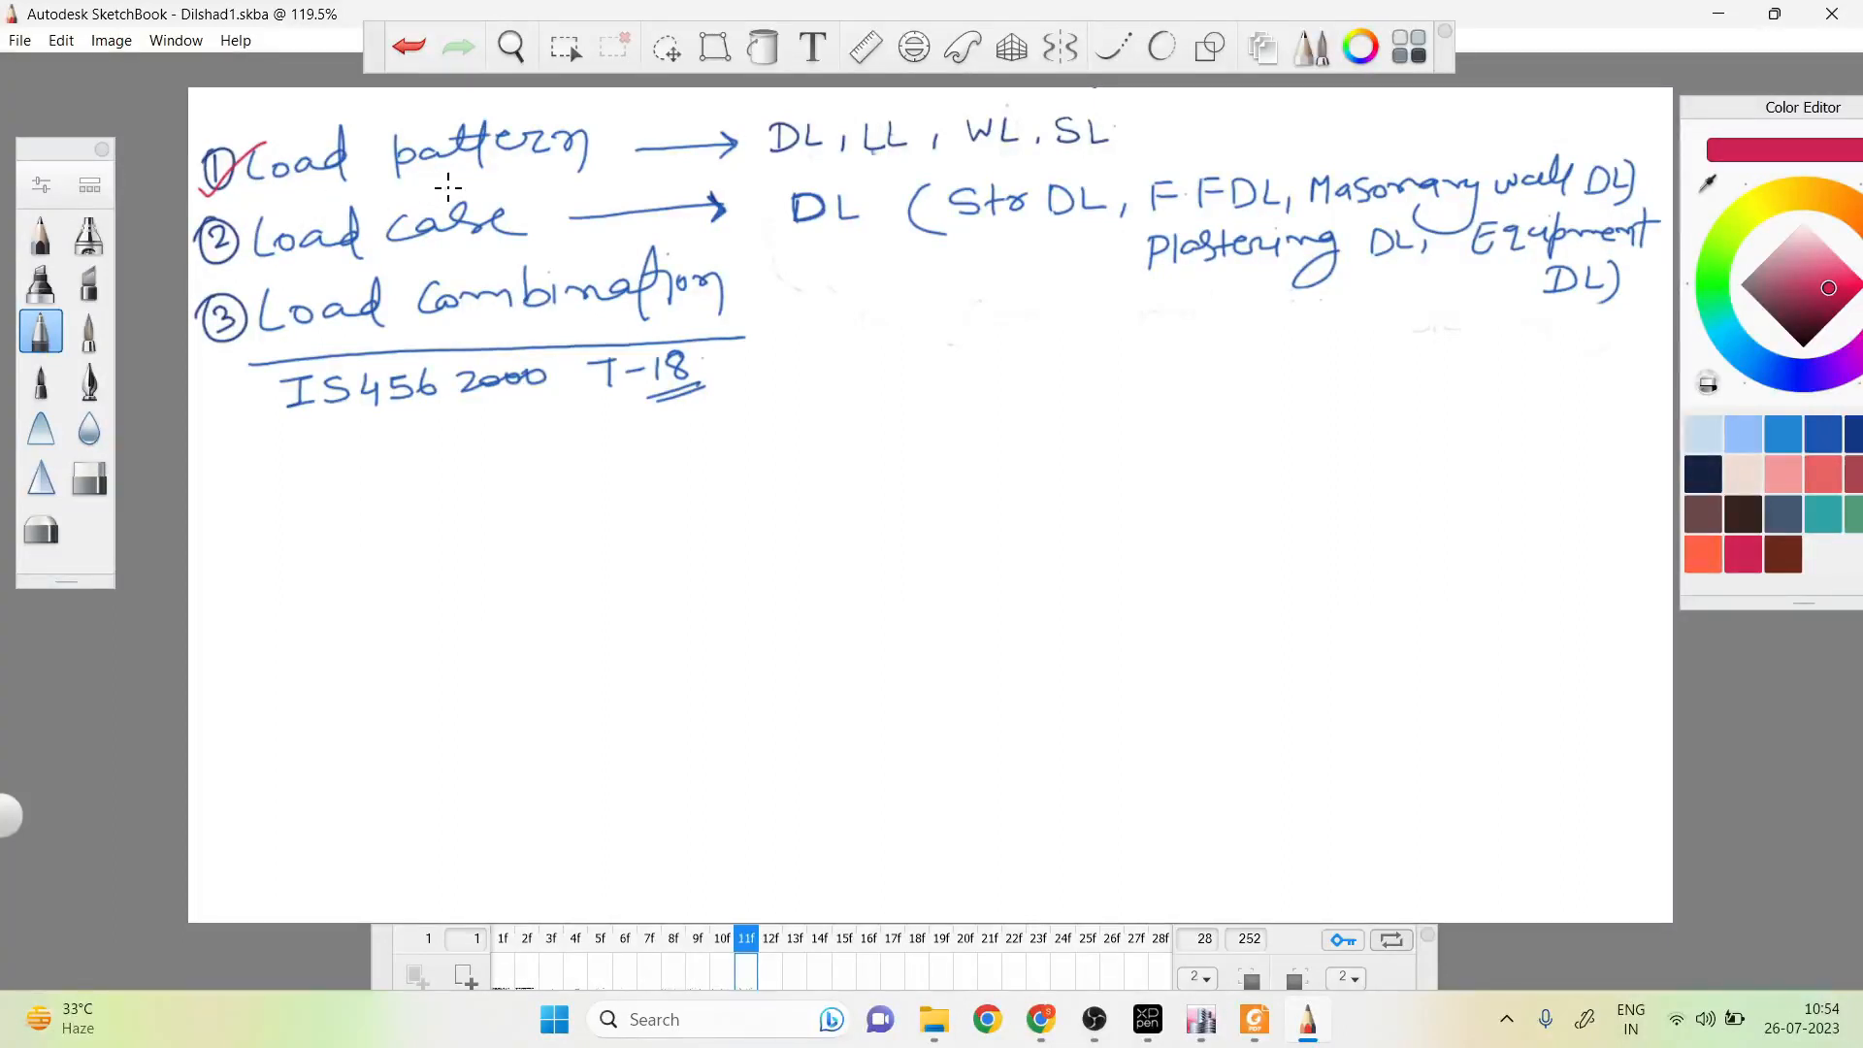
Mark DL, LL, WL, SL, list items 2 and 3, and the IS 456 T-18 note with red ticks, circling WL and SL
mouse_move(782, 146)
mouse_down()
mouse_move(795, 159)
mouse_move(854, 109)
mouse_move(1039, 127)
mouse_move(1152, 100)
mouse_up()
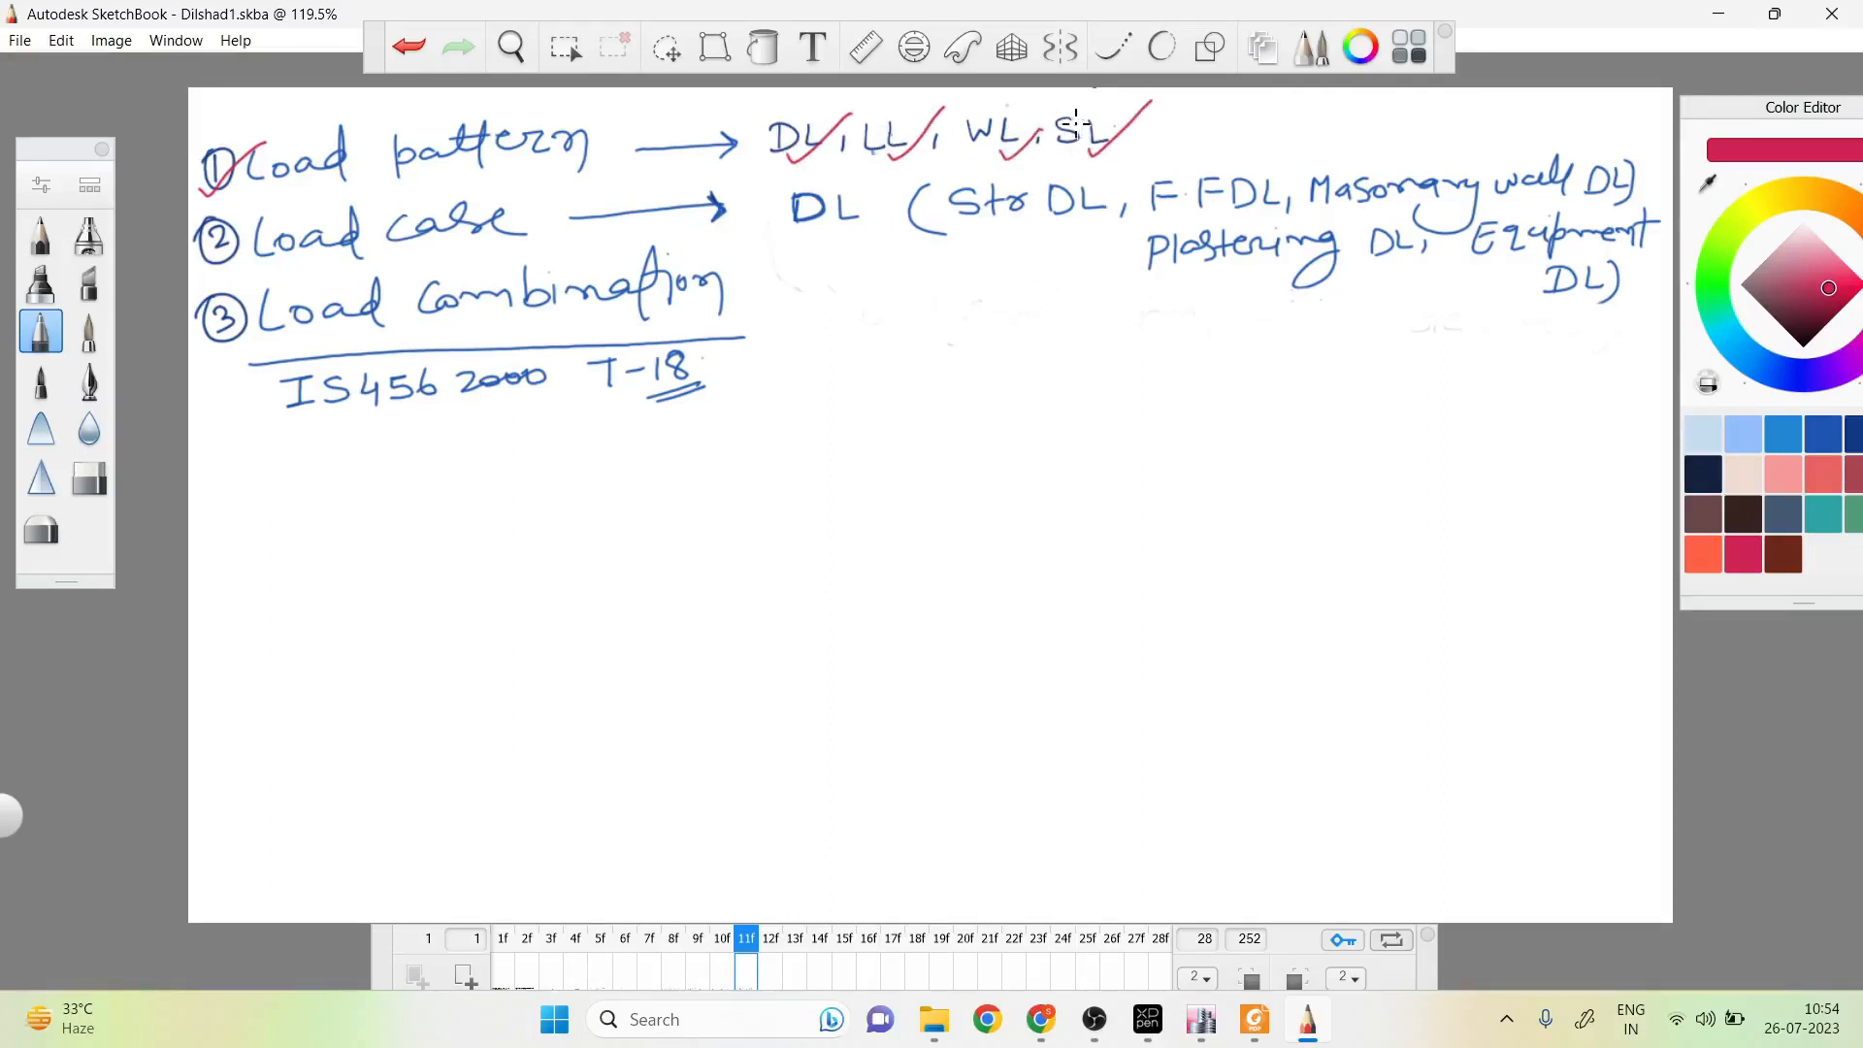
mouse_move(970, 113)
mouse_down()
mouse_move(1030, 147)
mouse_move(1009, 105)
mouse_move(1052, 106)
mouse_move(1122, 145)
mouse_move(1081, 97)
mouse_up()
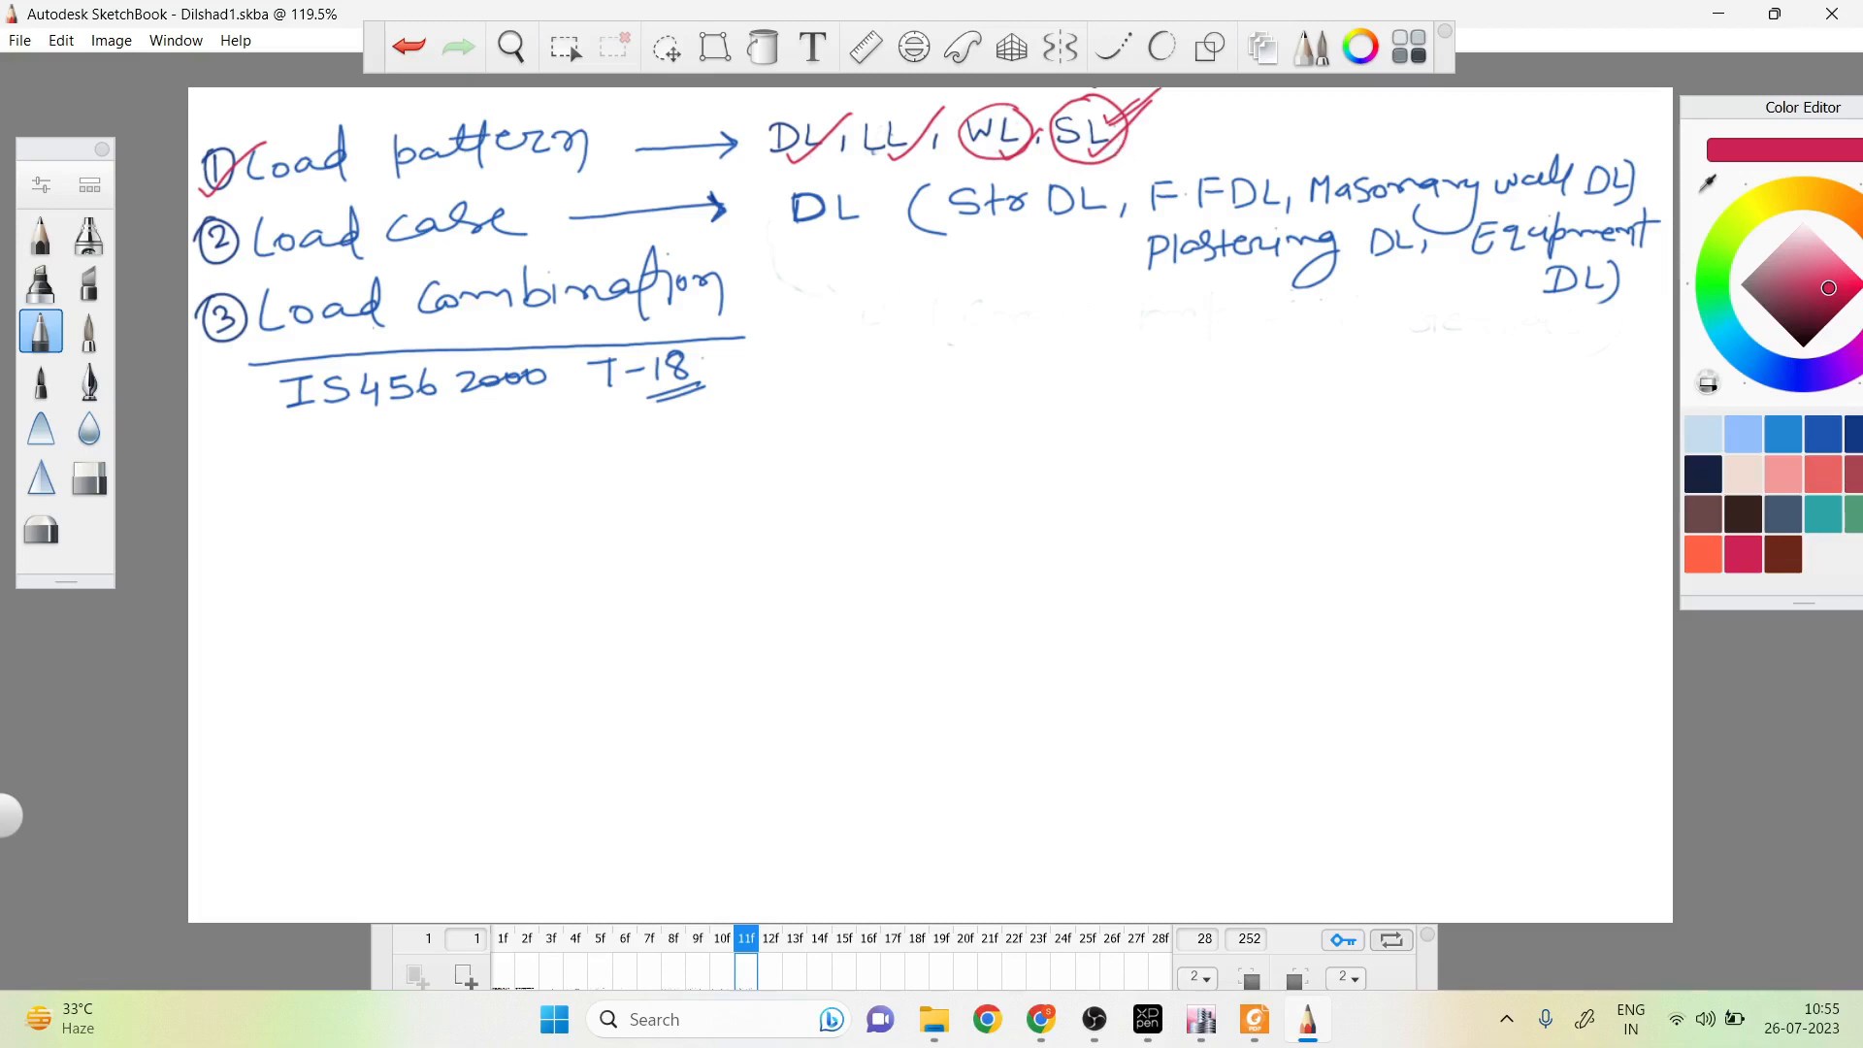
drag(189, 255, 264, 204)
drag(208, 359, 250, 294)
drag(219, 360, 278, 273)
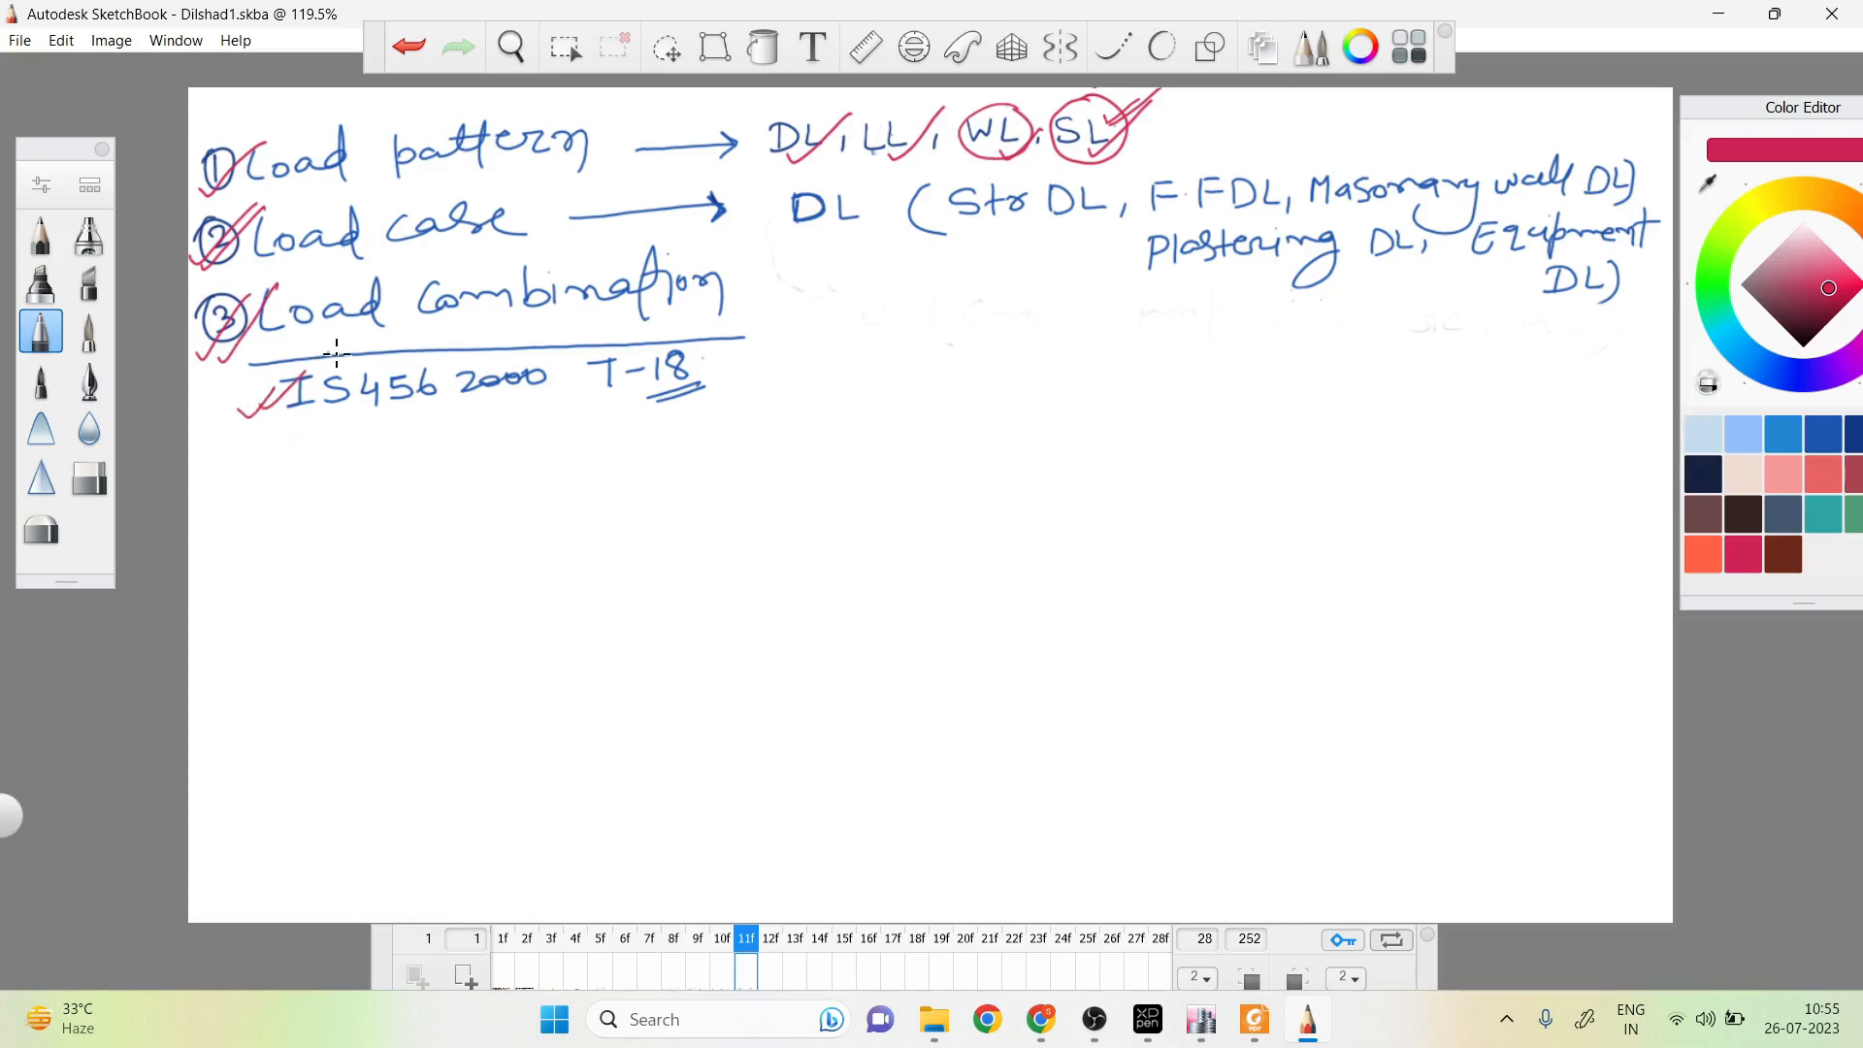
drag(587, 418, 664, 380)
Switch to ETABS and review the load patterns defined in the model
key(alt+Tab)
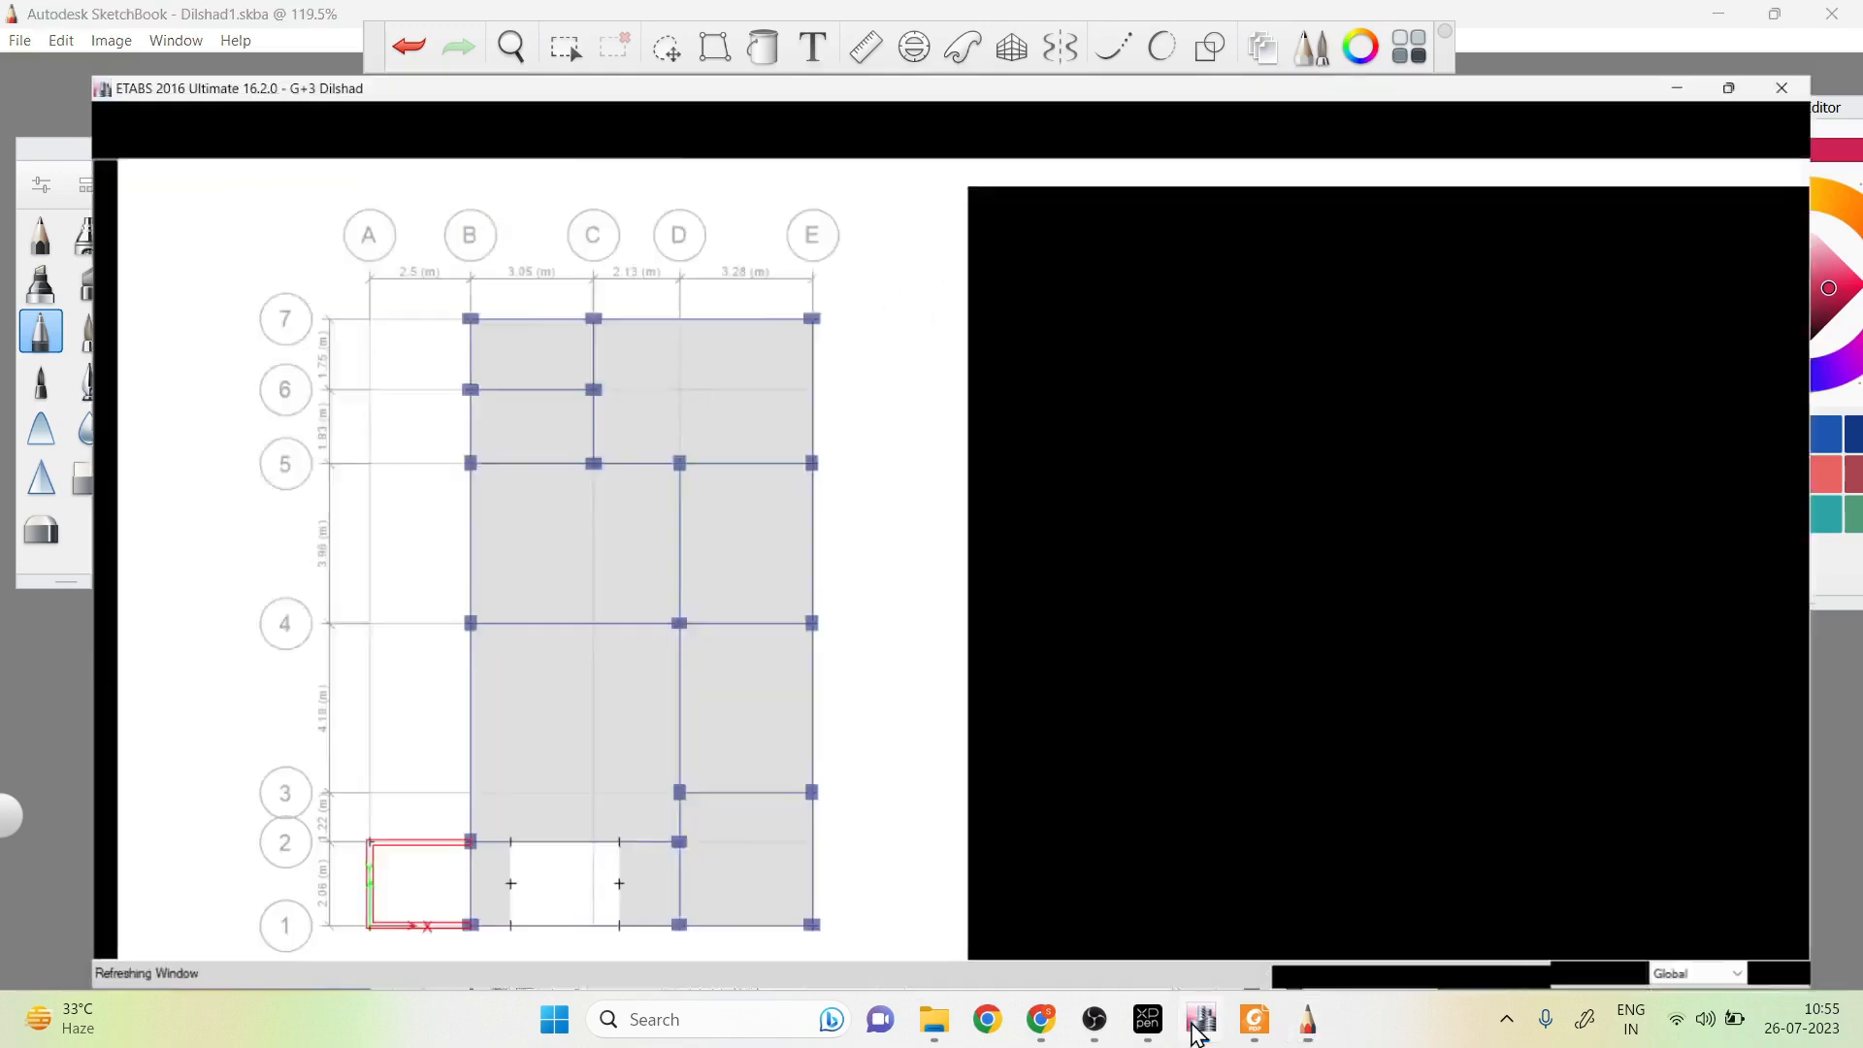
click(177, 42)
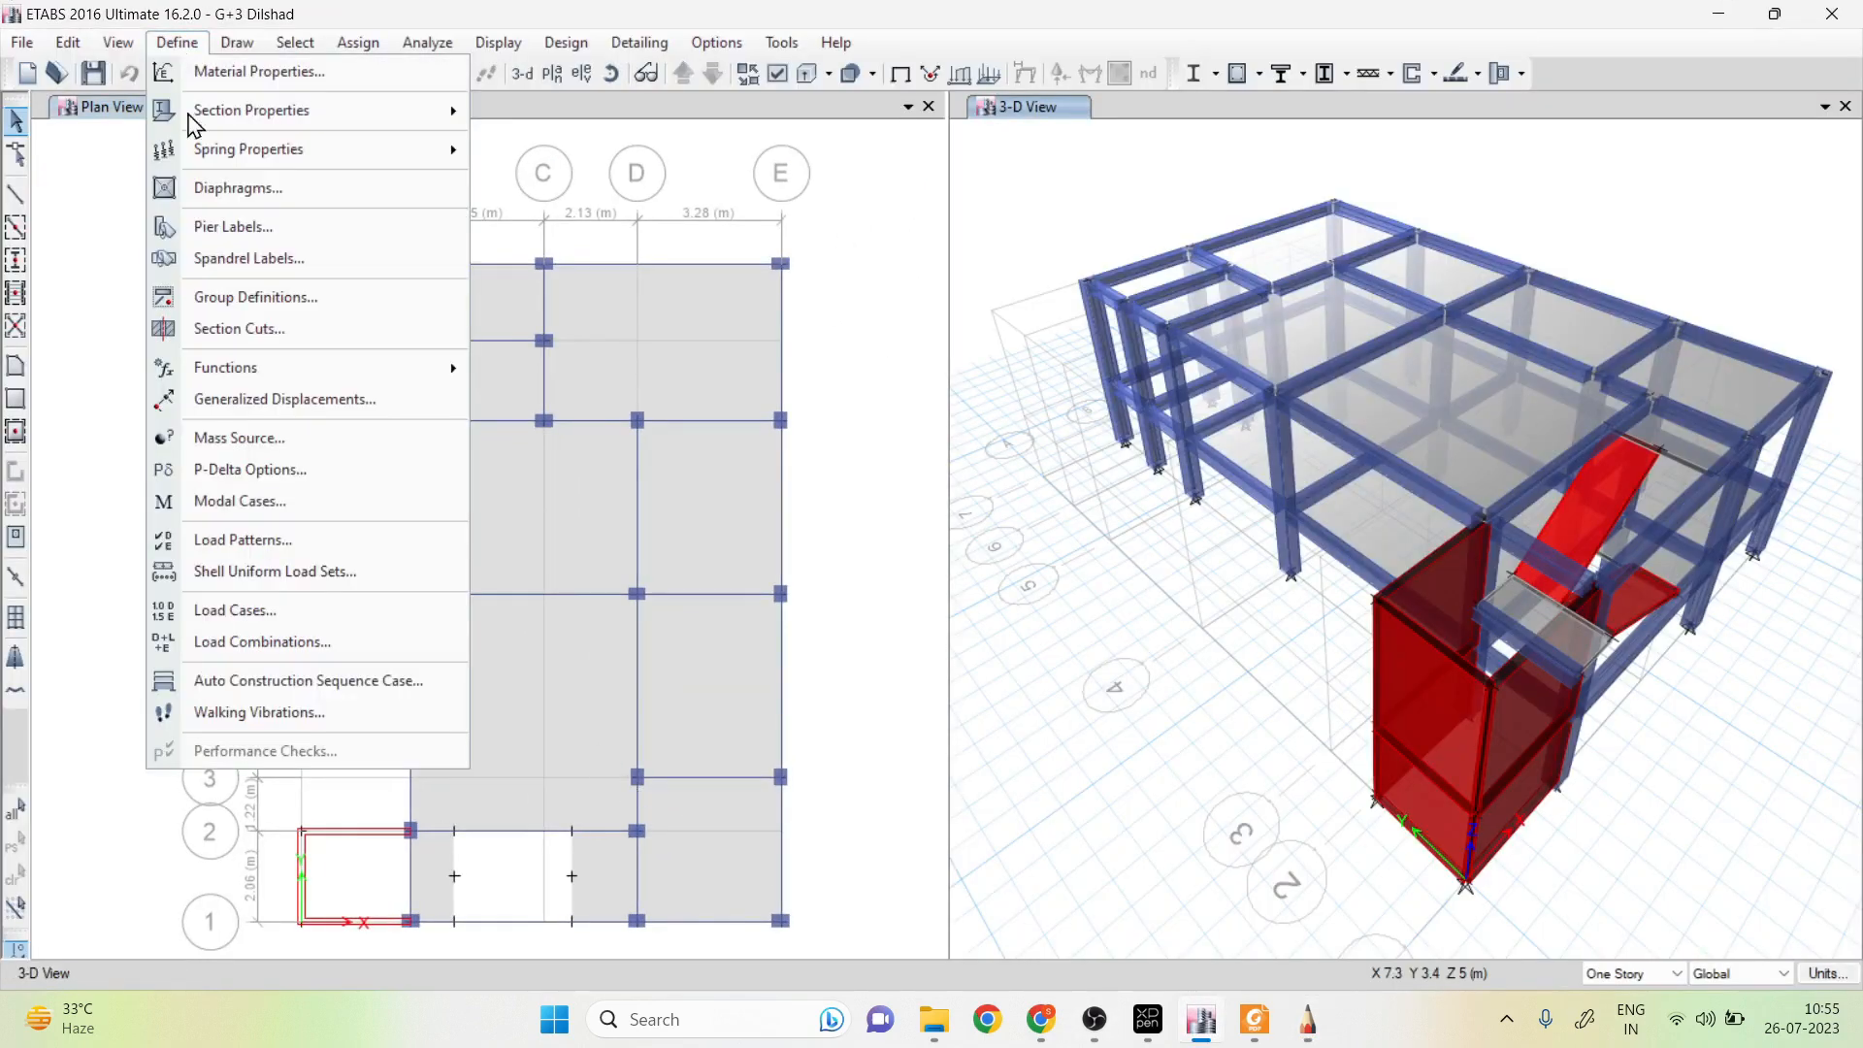
click(293, 540)
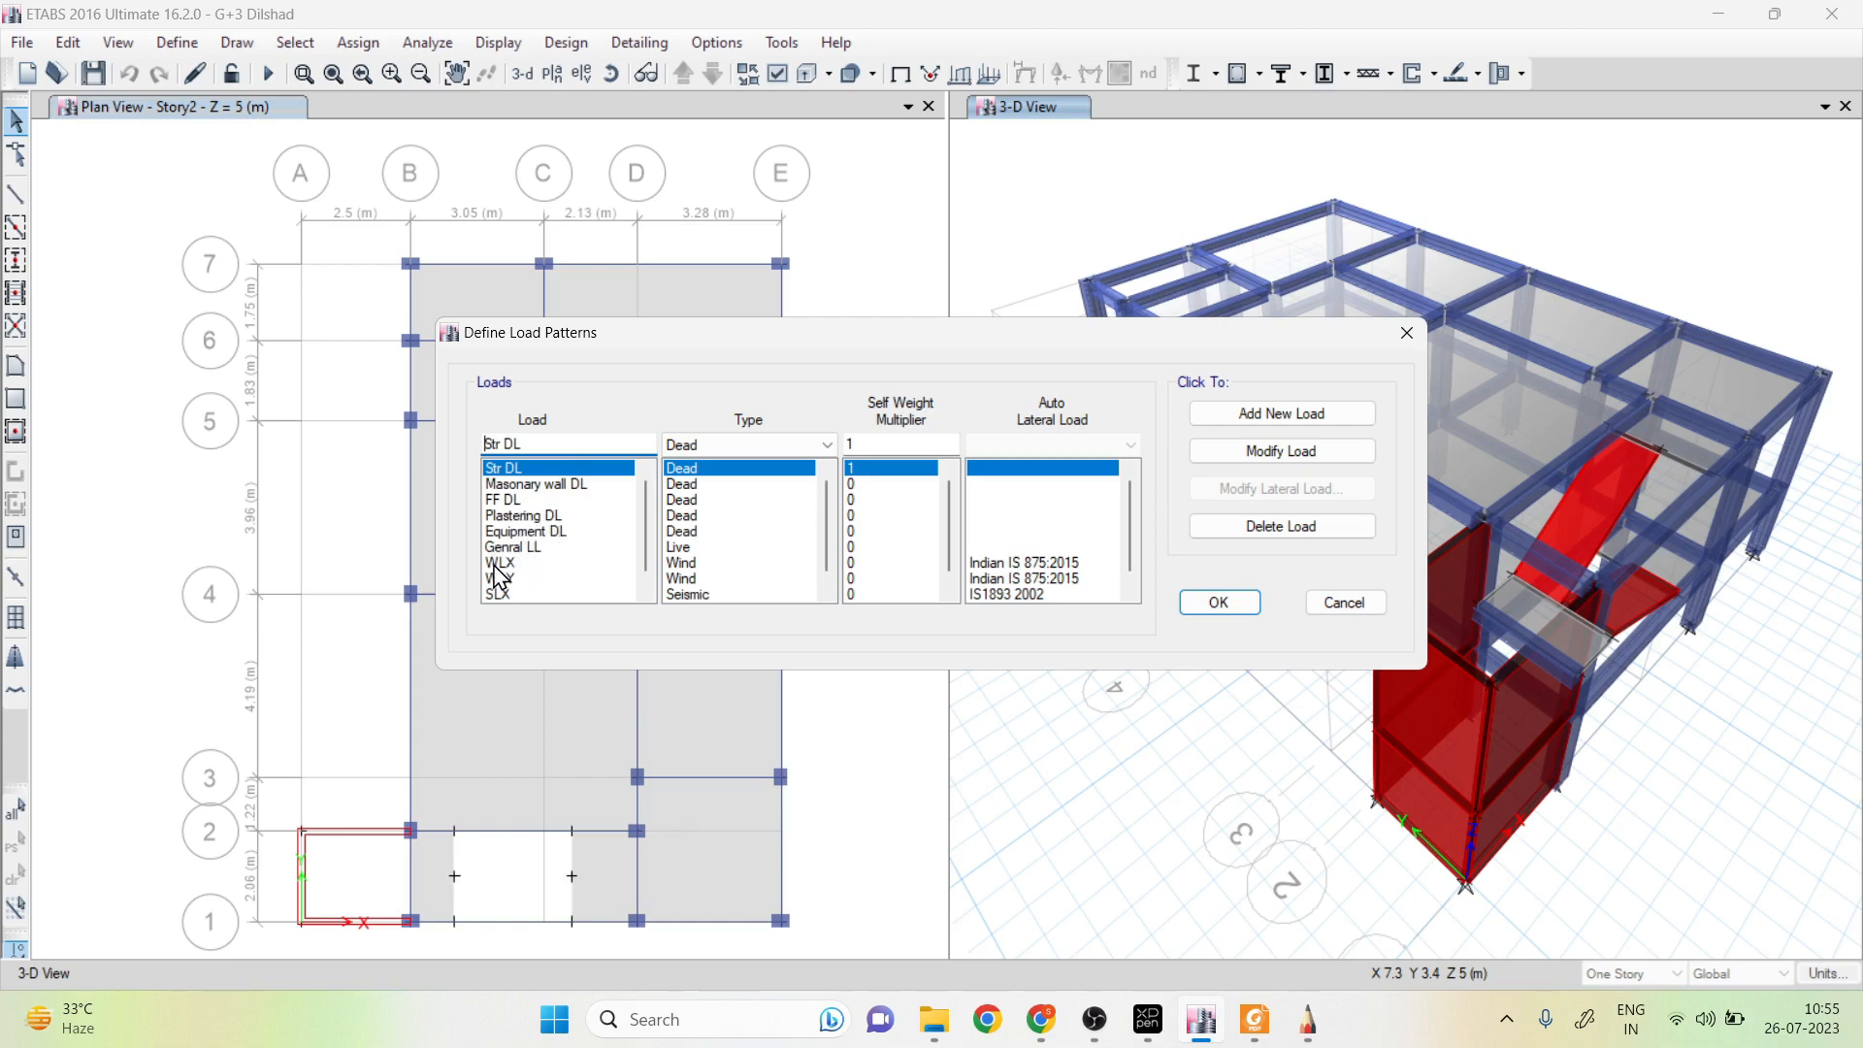
scroll(516, 587, down, 1)
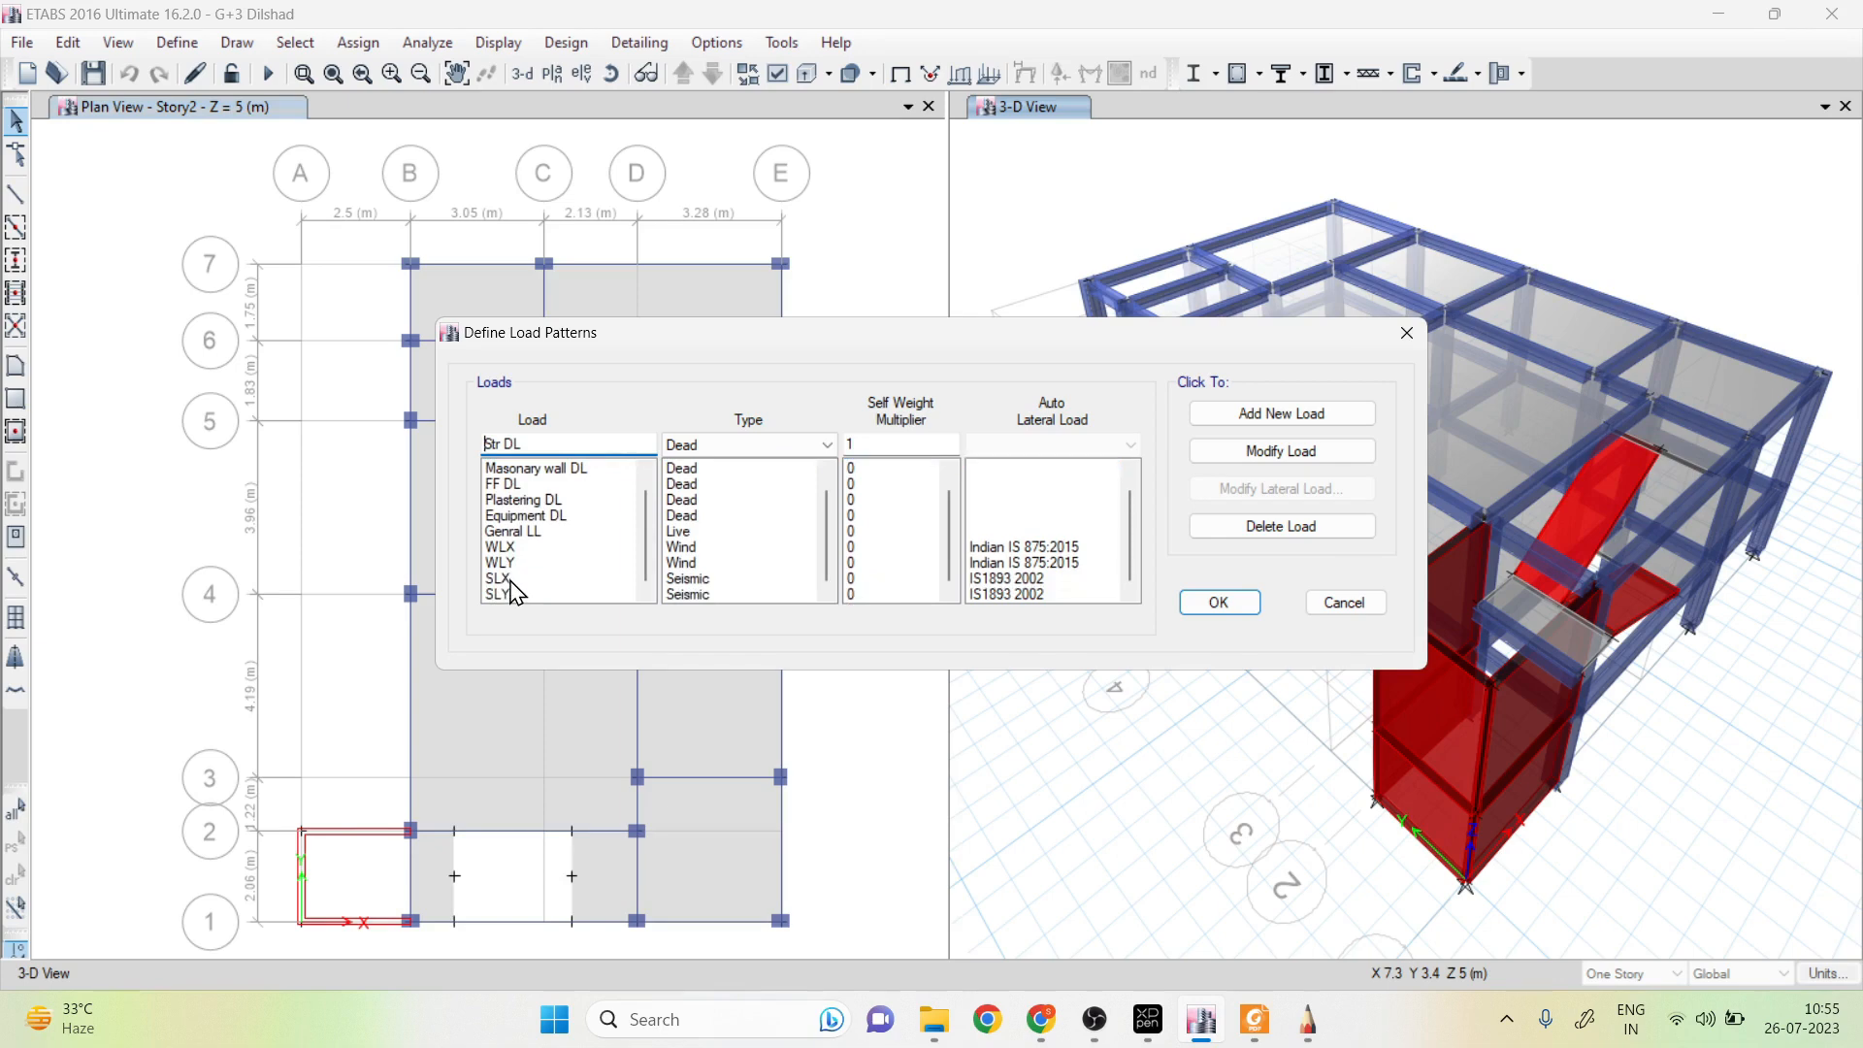
scroll(516, 594, up, 1)
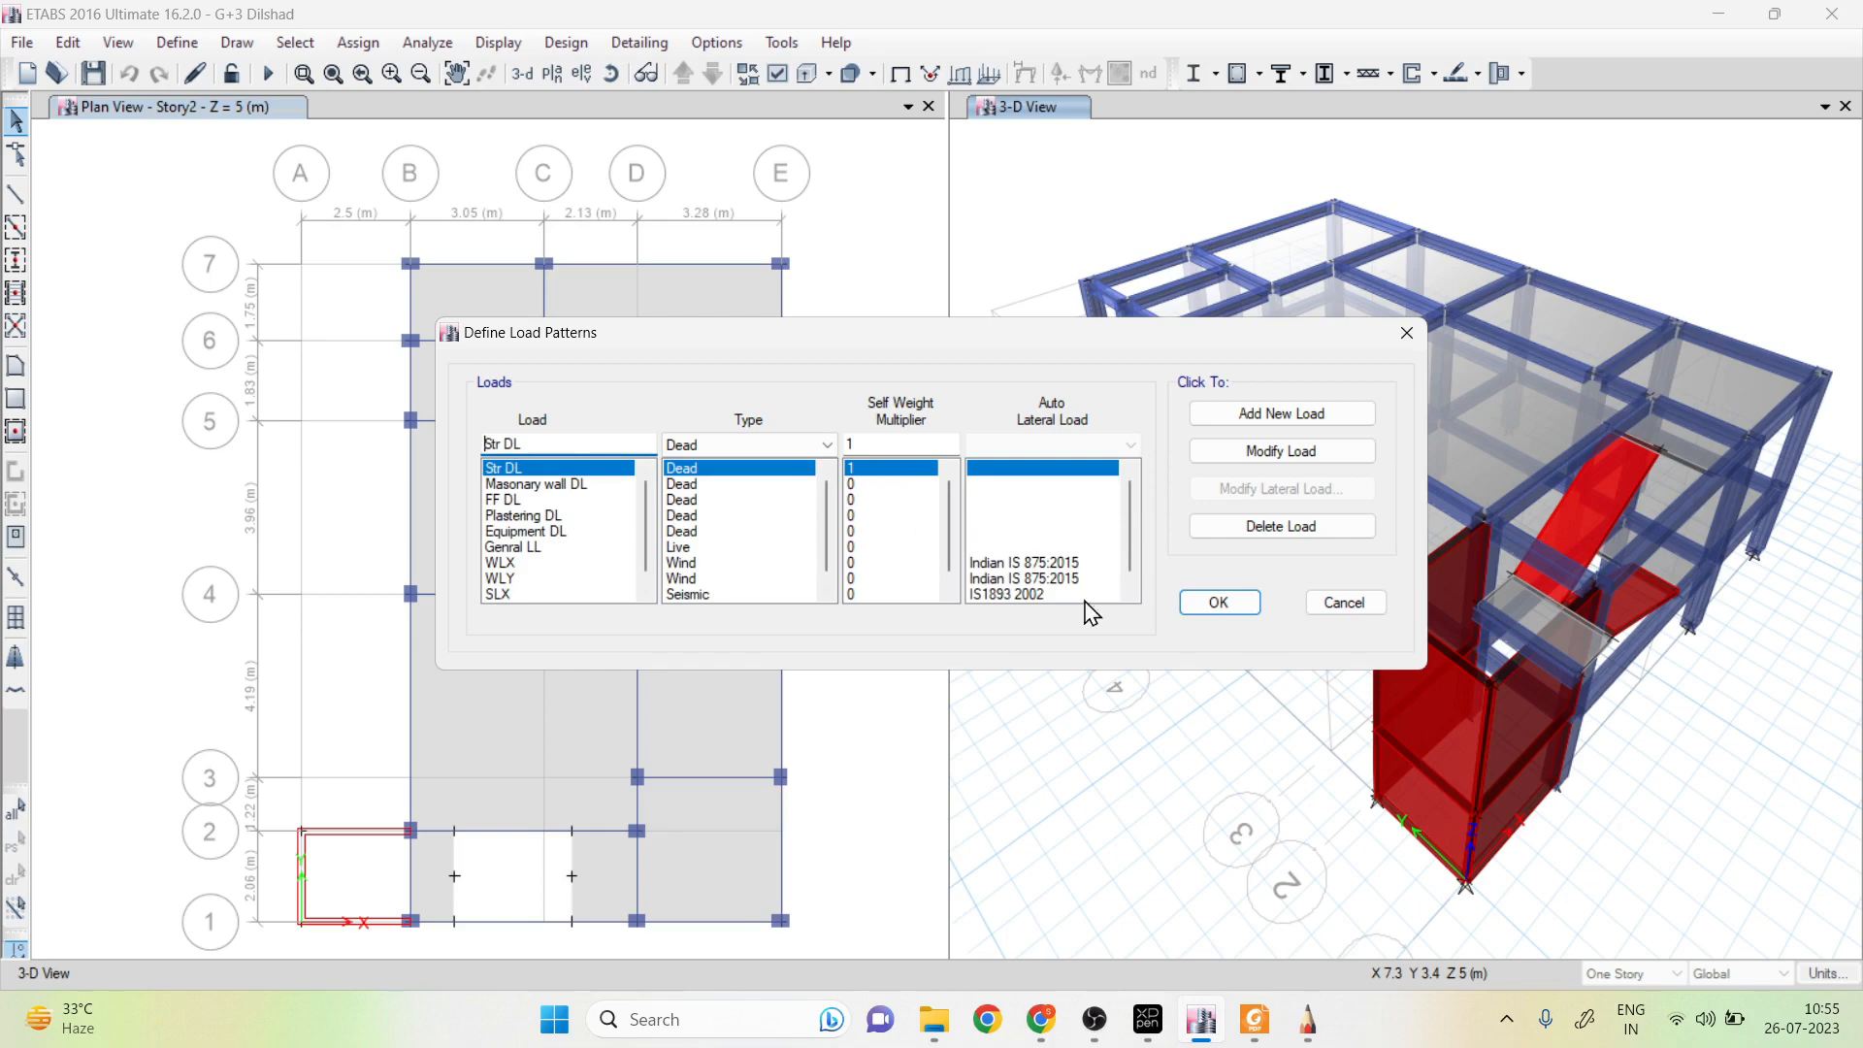
click(1217, 602)
Rename the Dead load case as Str DL in the load case definitions
click(180, 46)
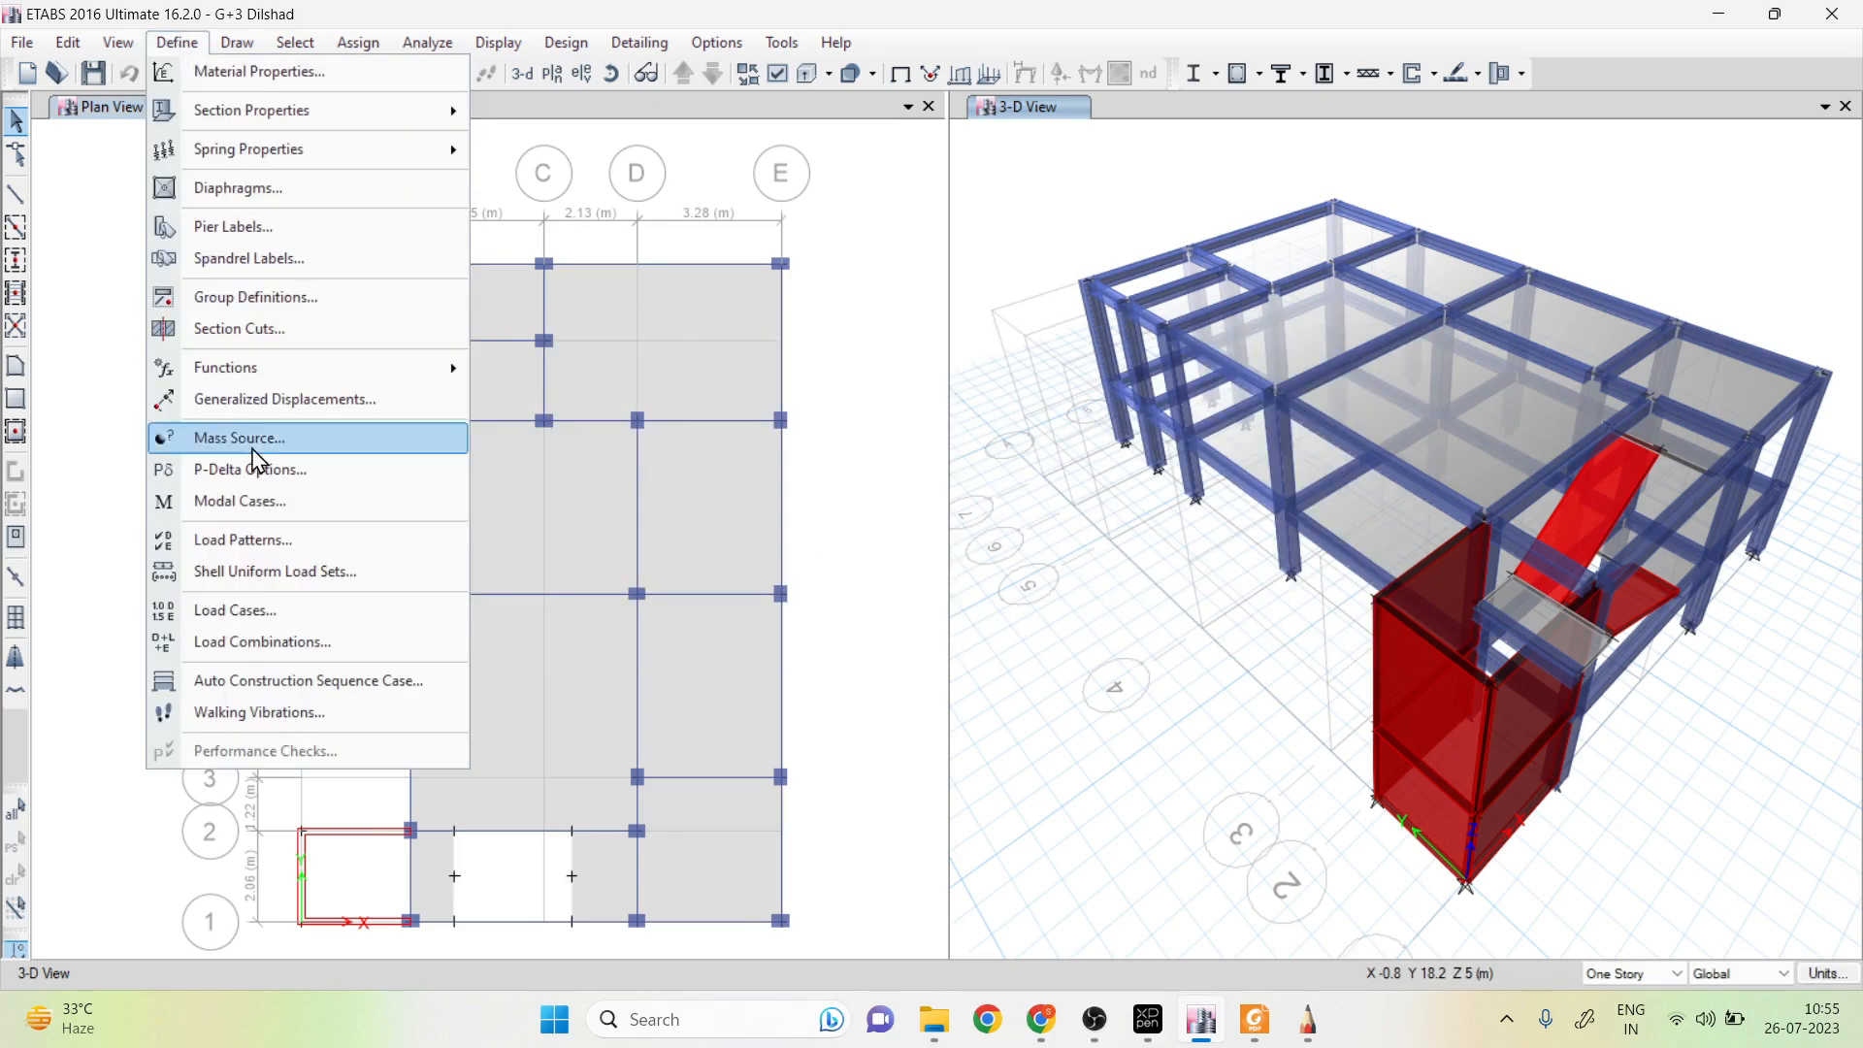
click(307, 613)
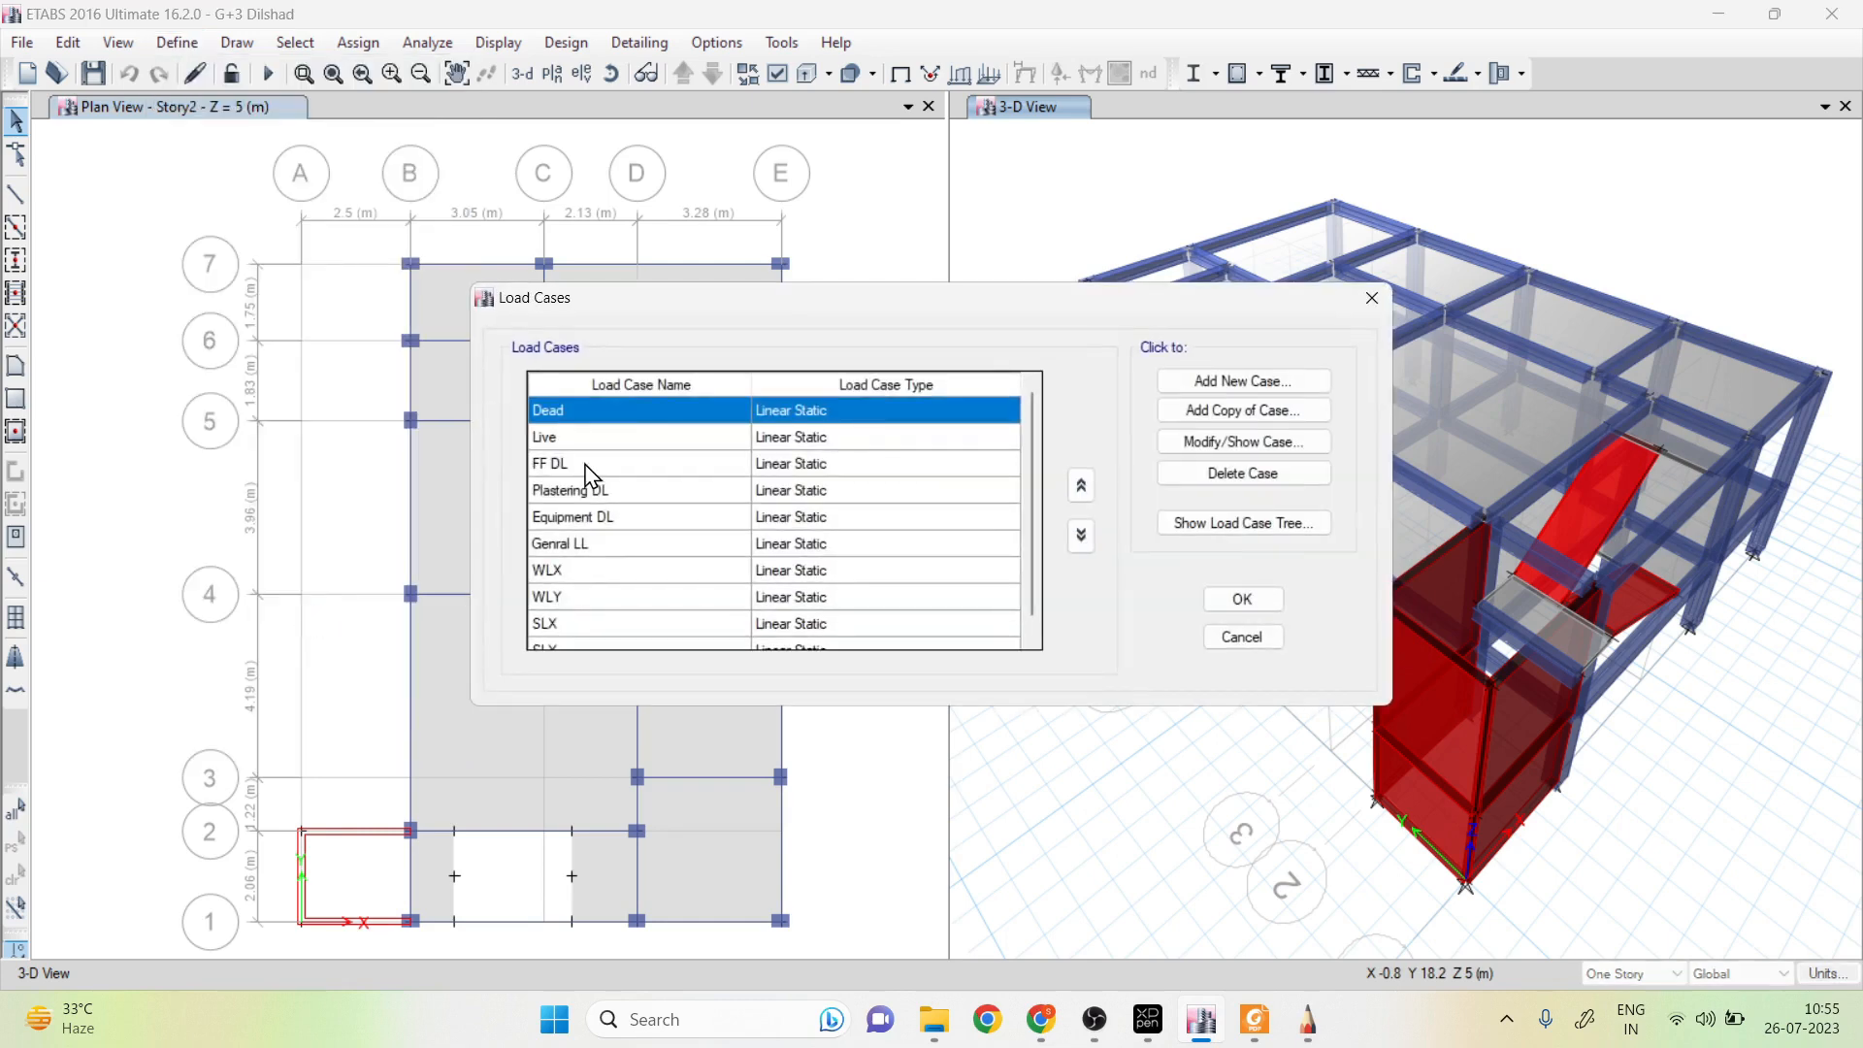
scroll(577, 475, down, 1)
scroll(577, 476, up, 1)
scroll(587, 597, down, 1)
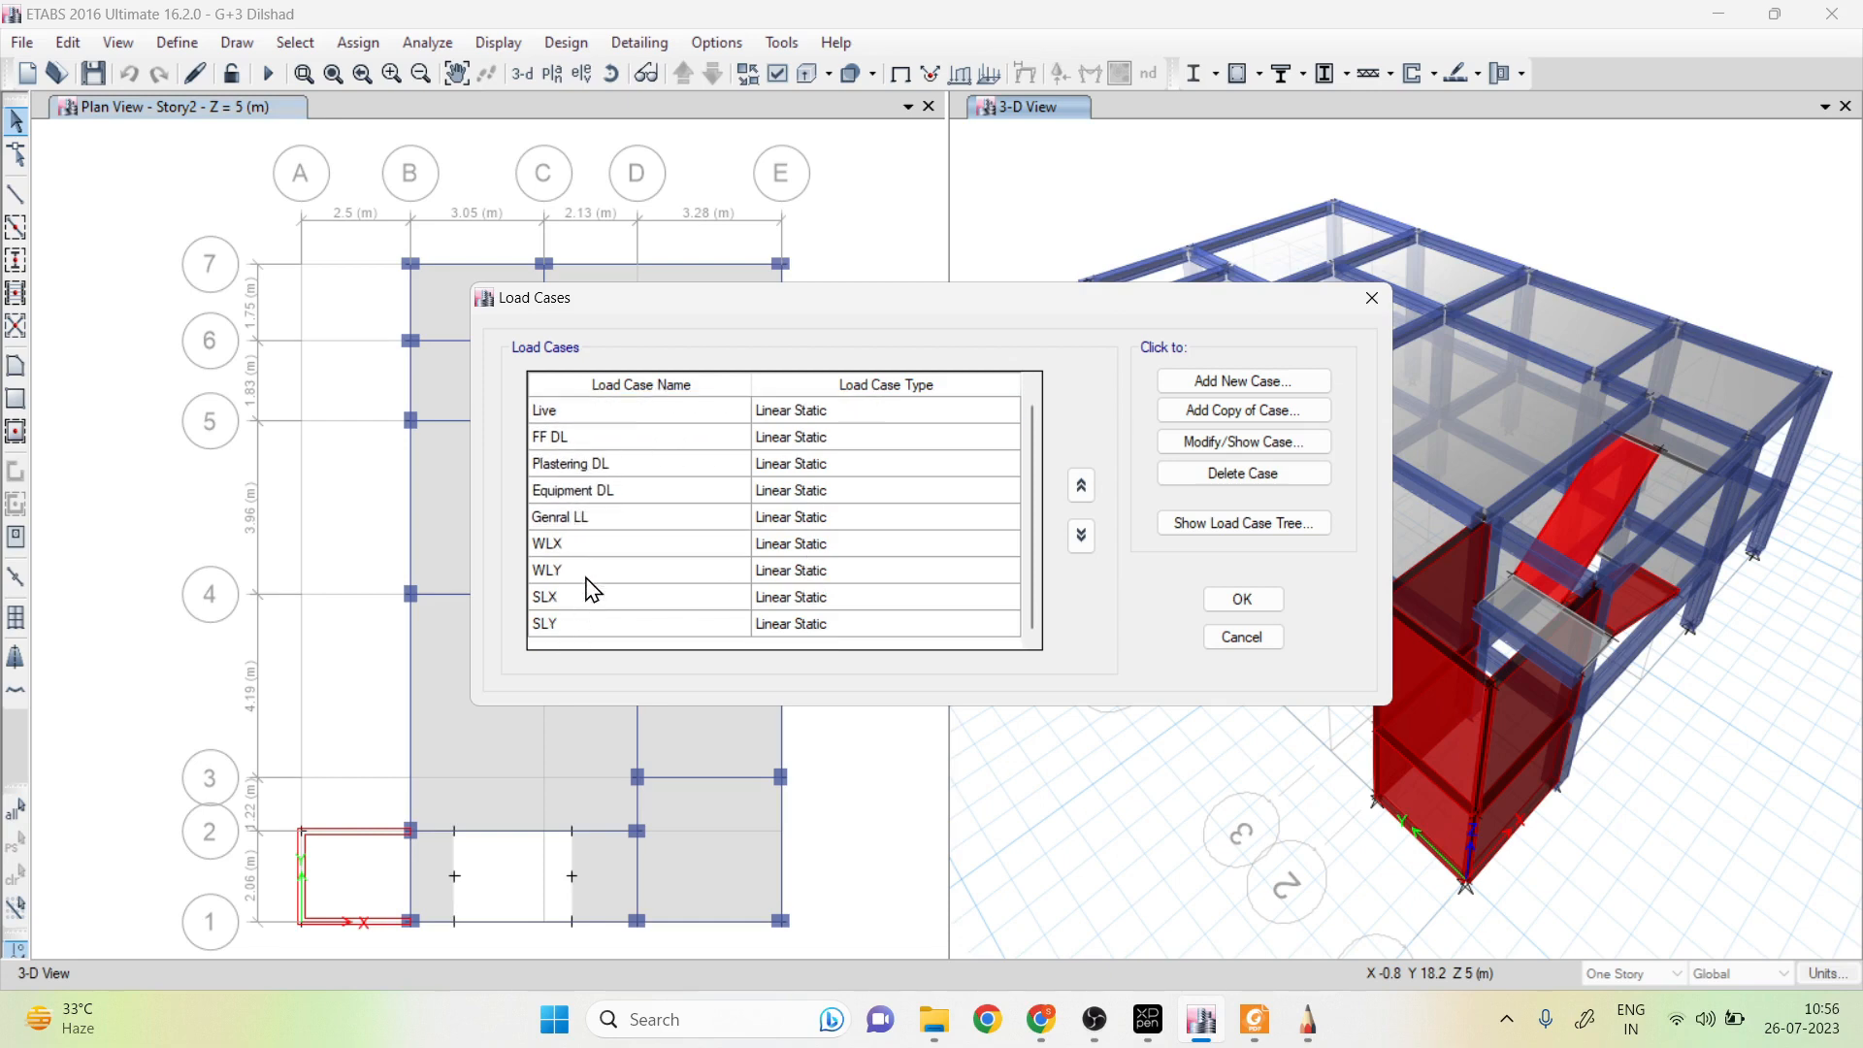
scroll(587, 594, up, 1)
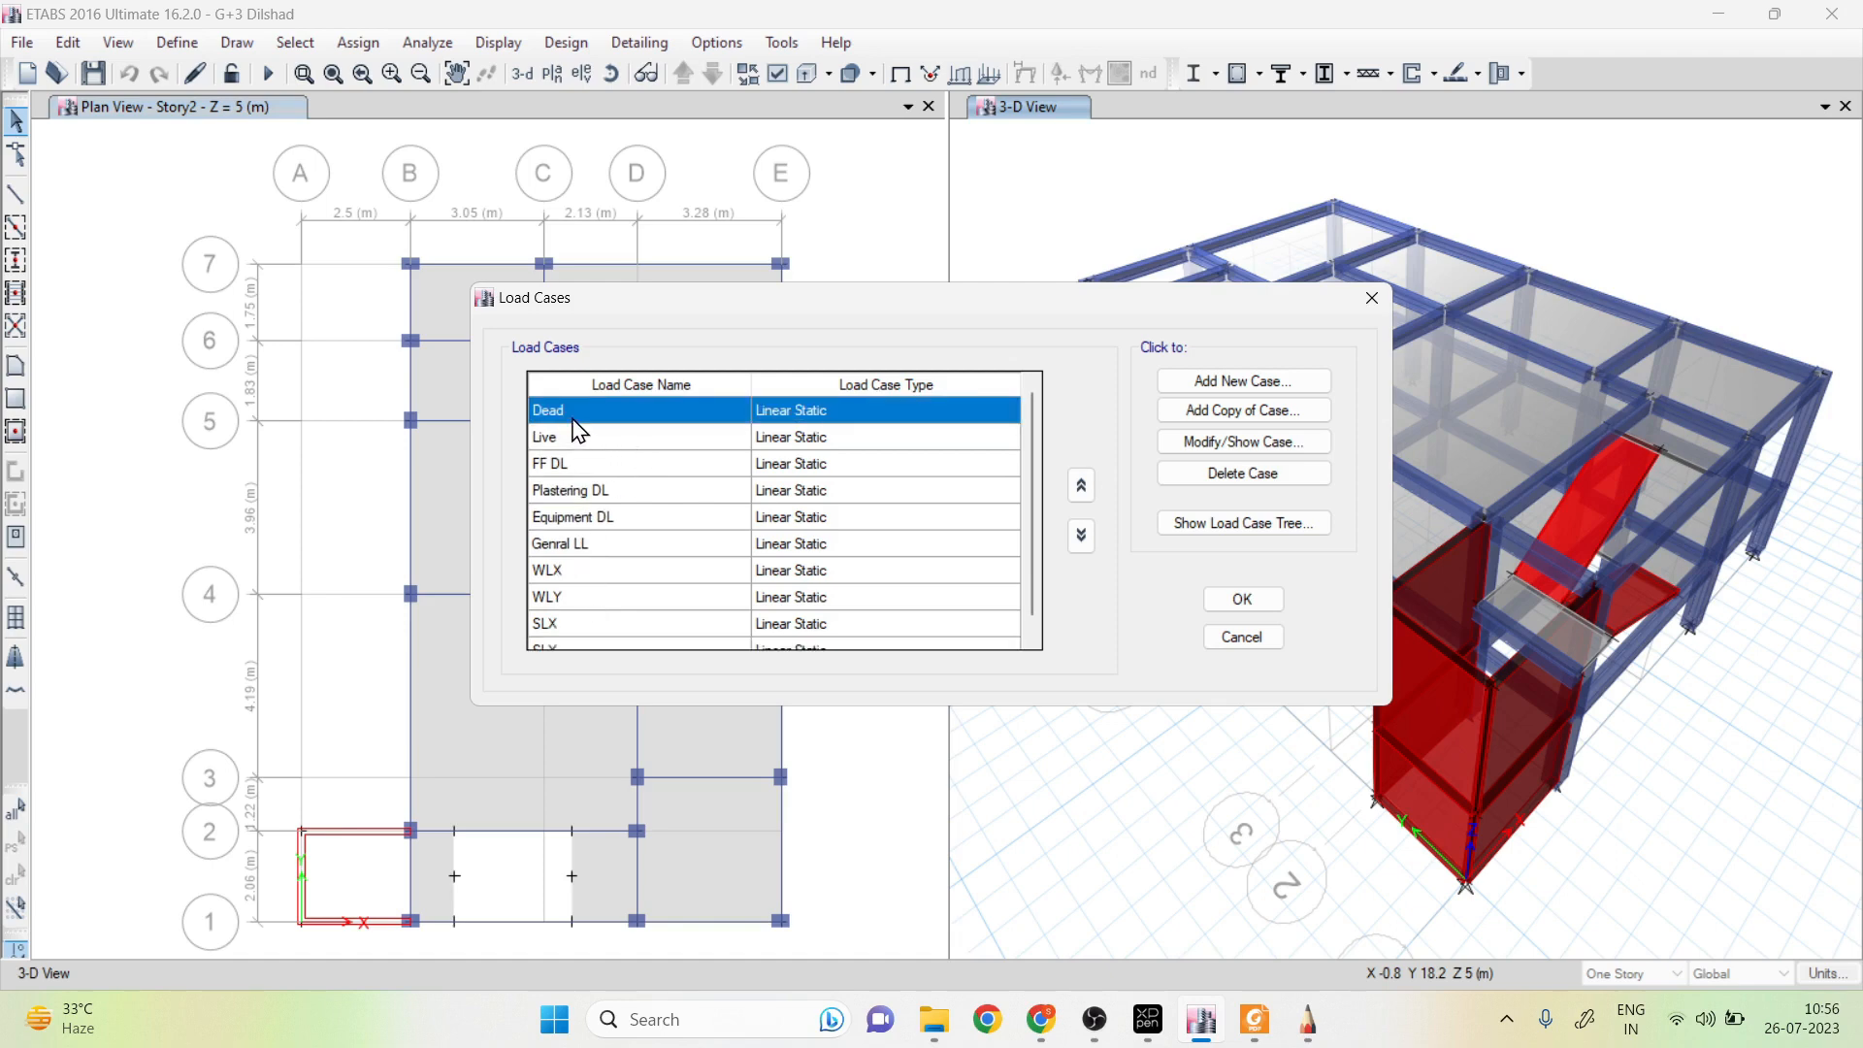
click(1221, 445)
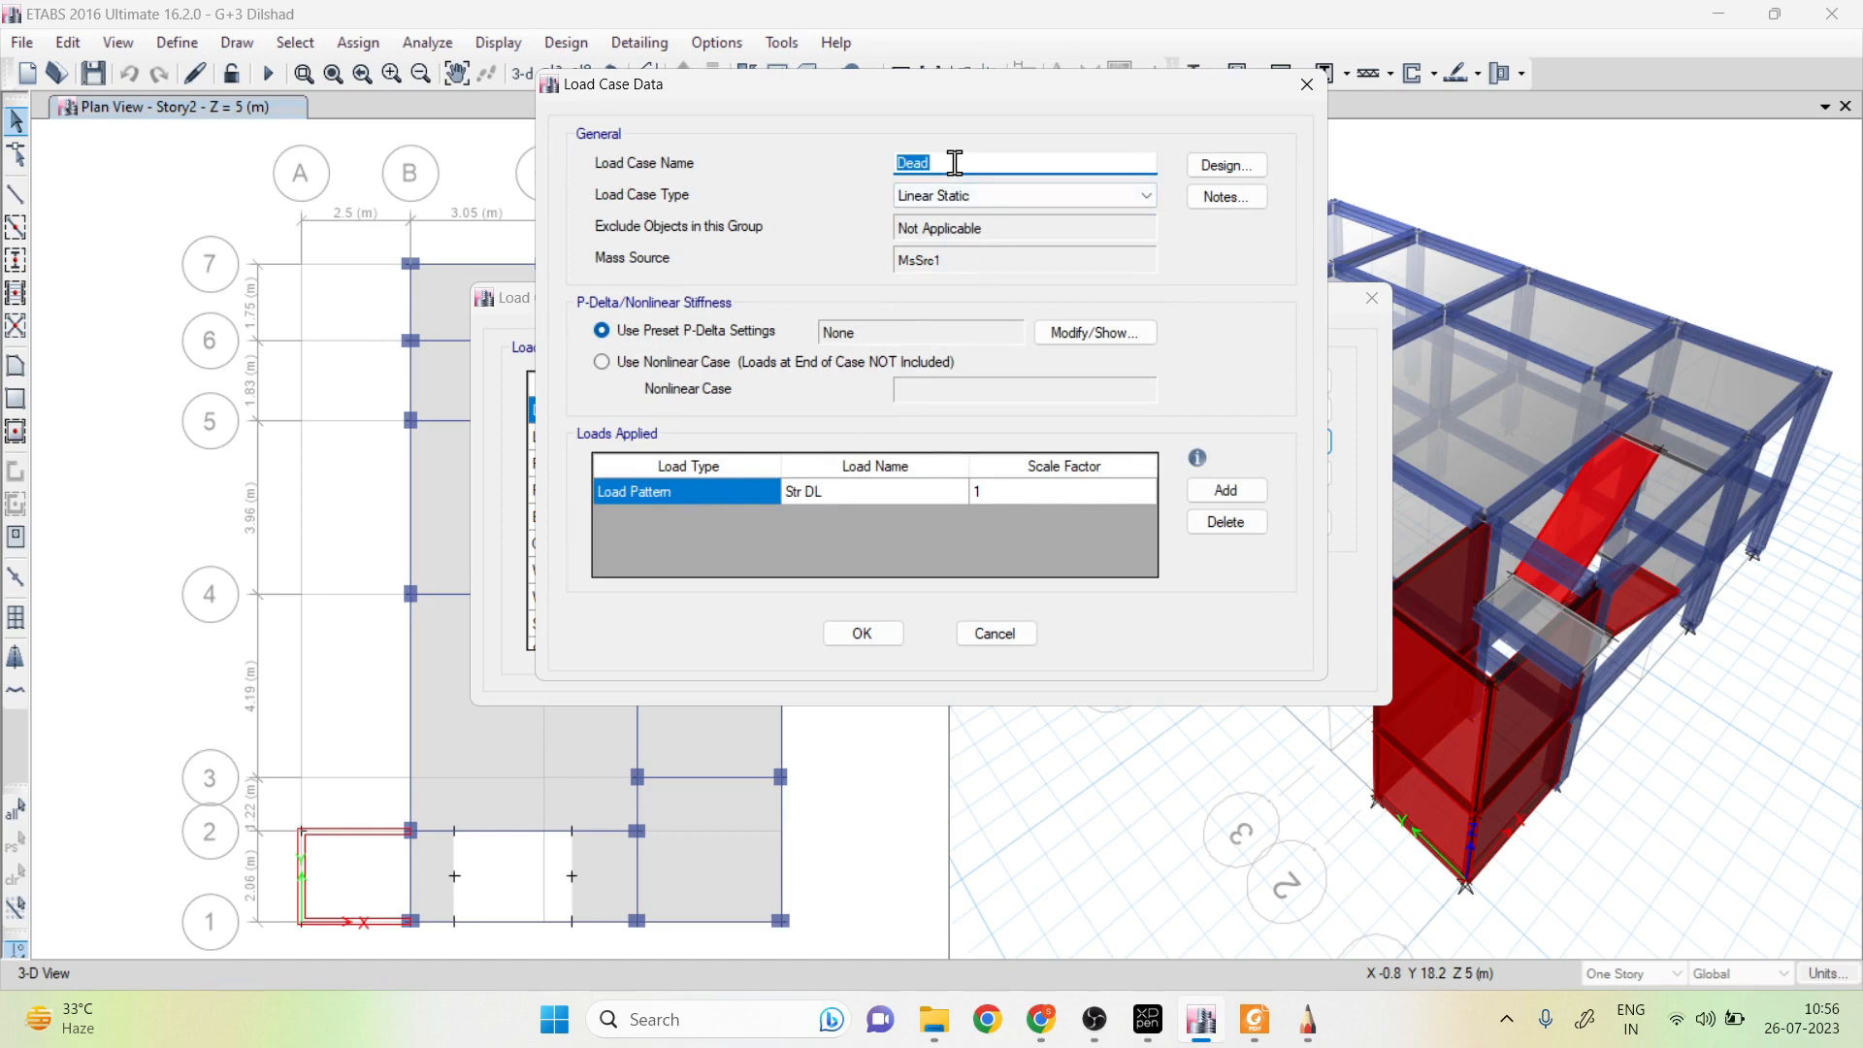
text(Str DL)
click(860, 636)
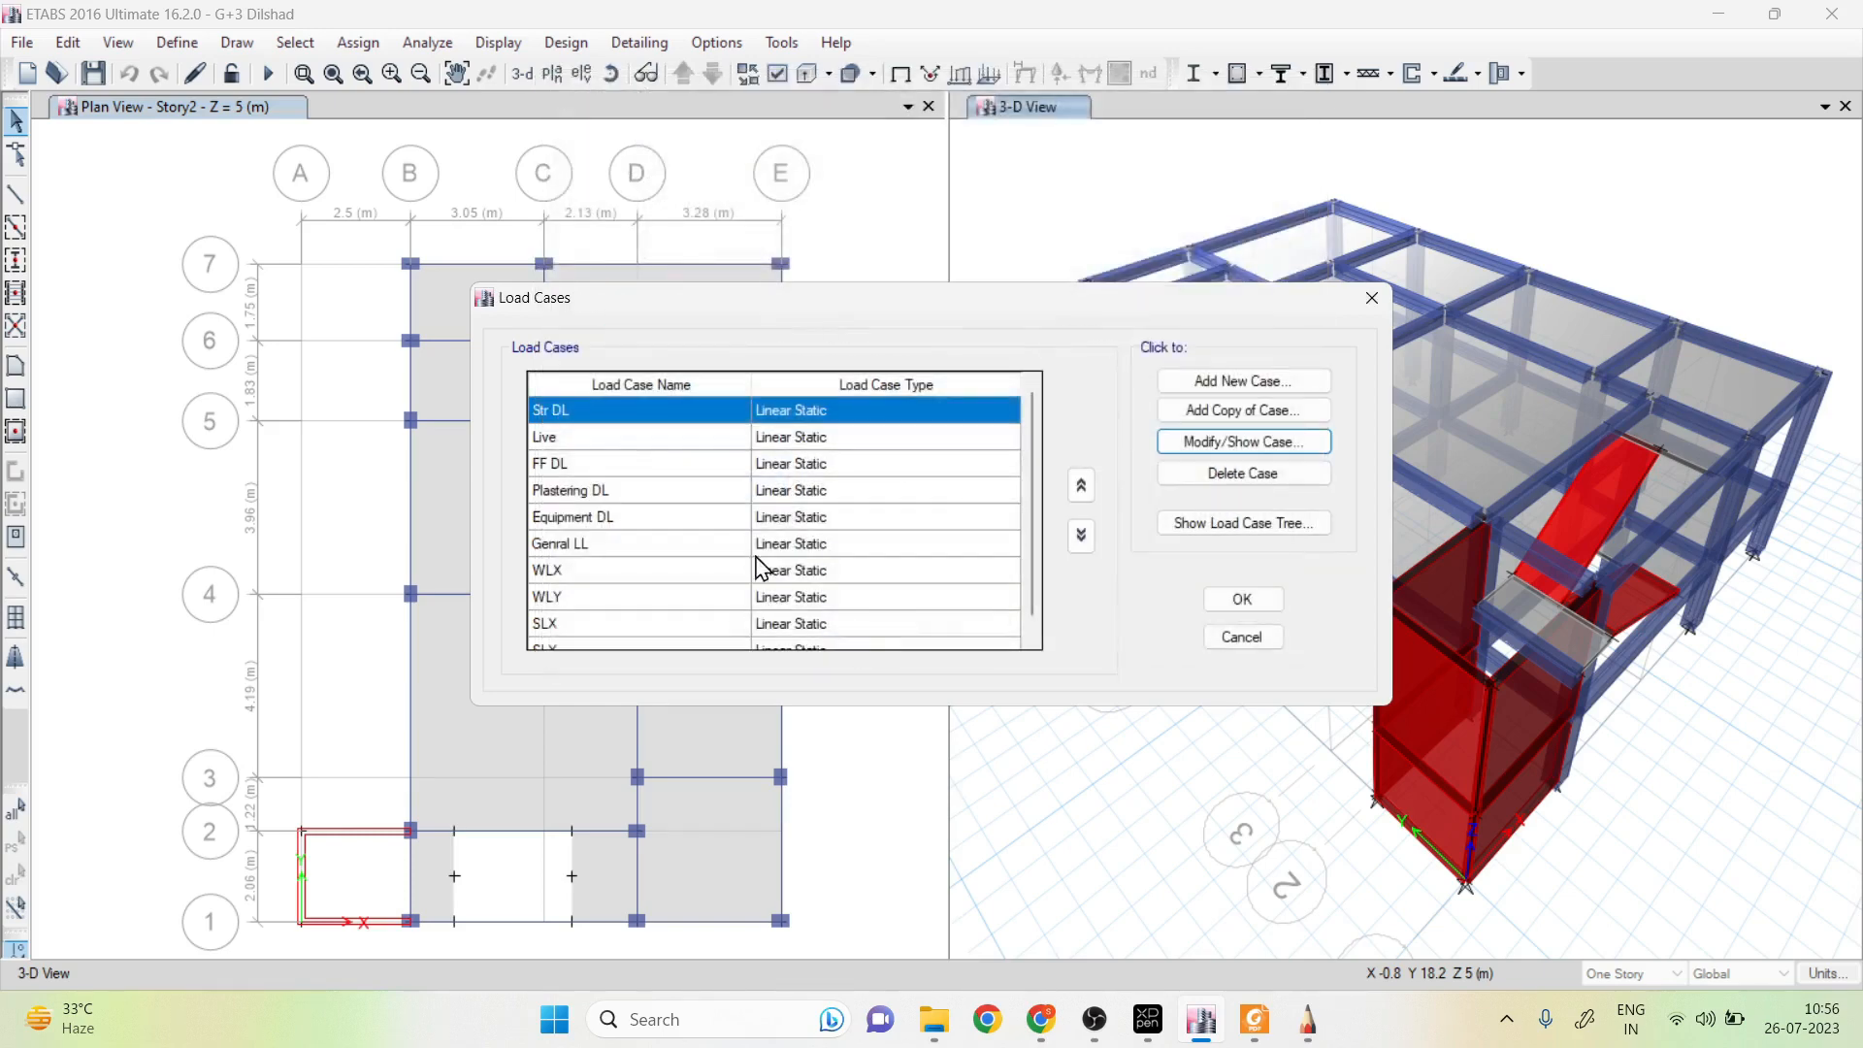
Rename the Live load case, which applies the Masonary wall DL pattern, as Masonary wall DL
click(571, 438)
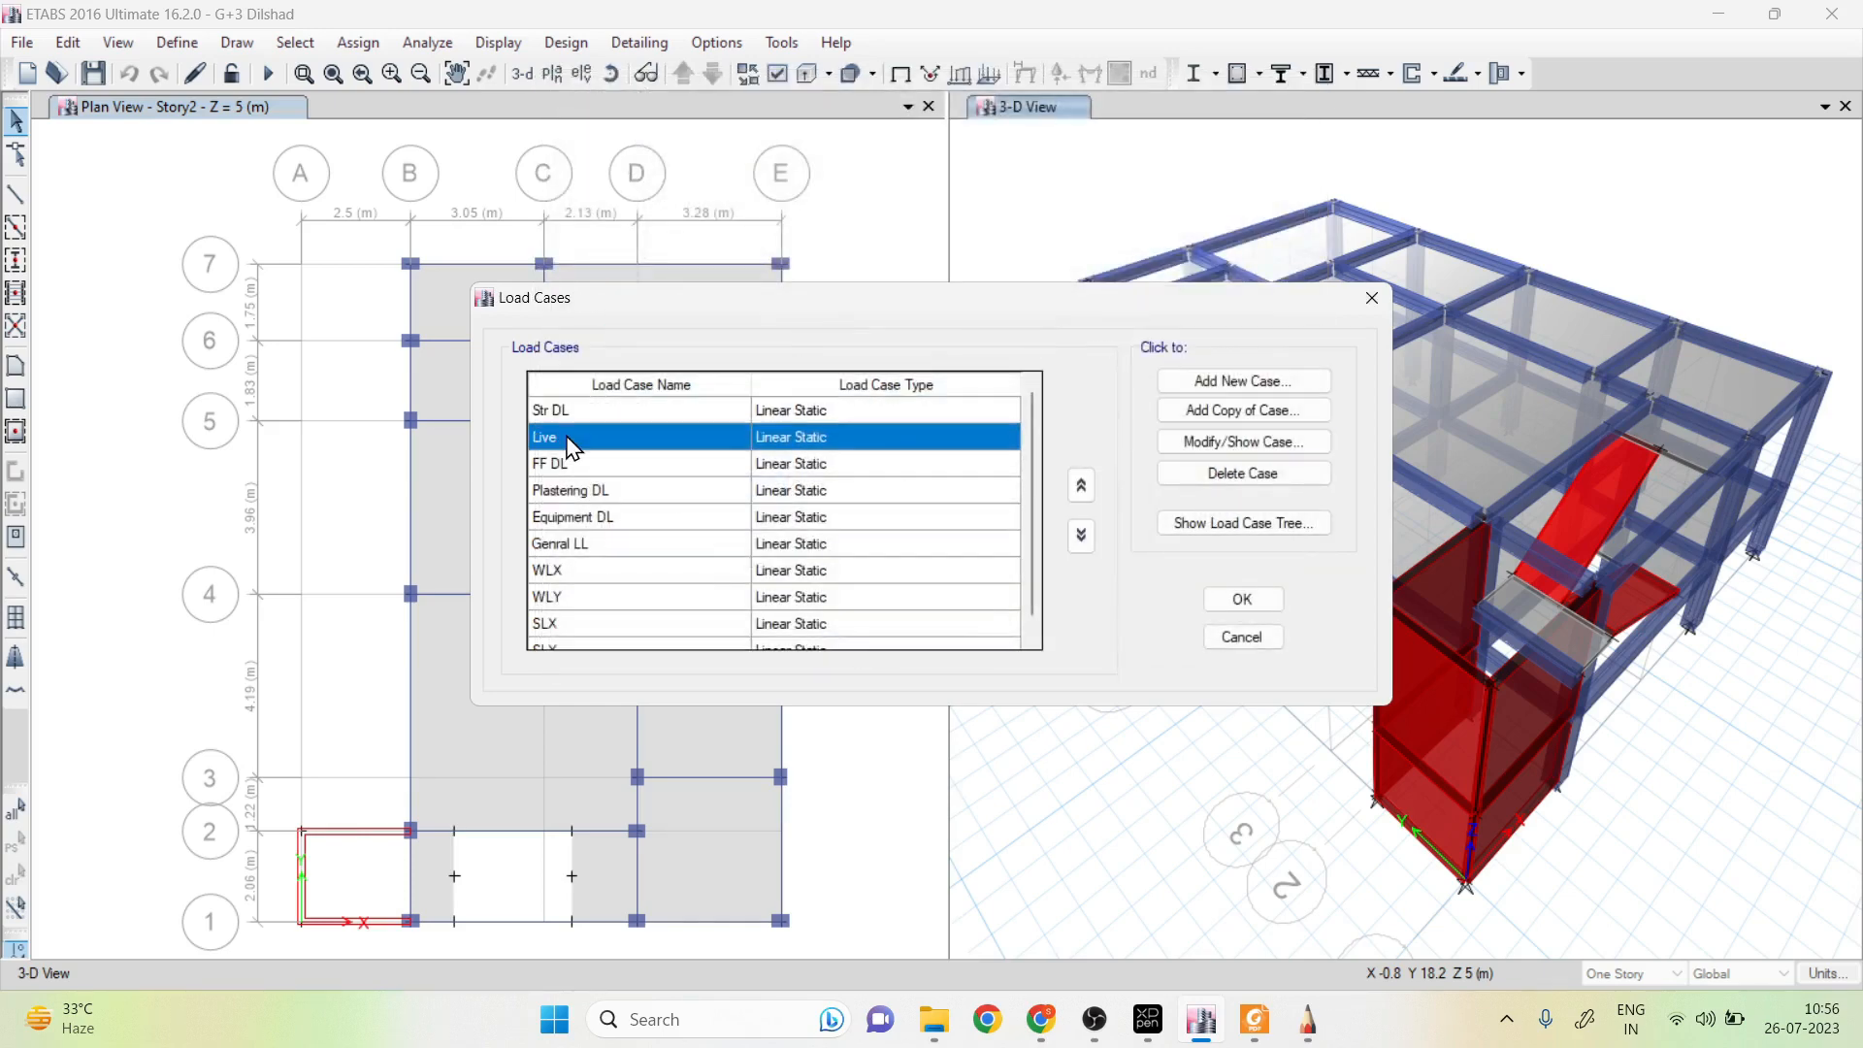
click(1243, 441)
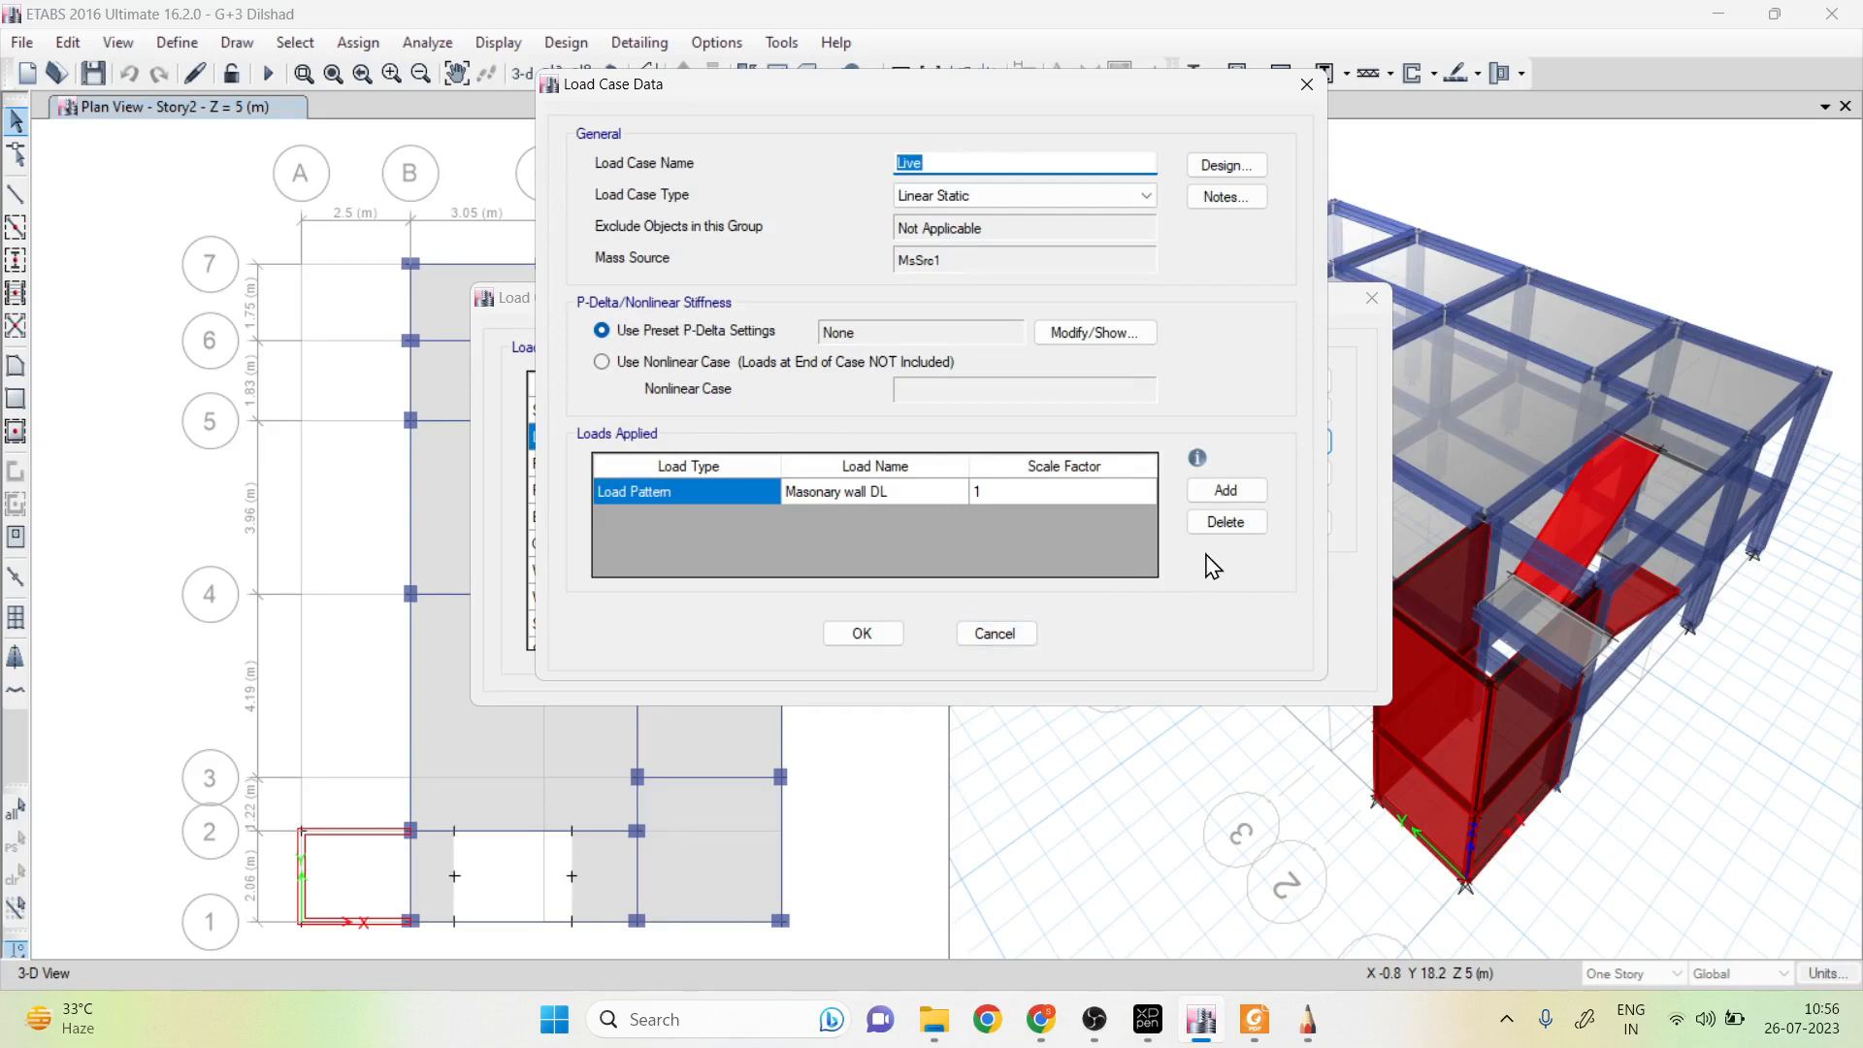
click(1018, 632)
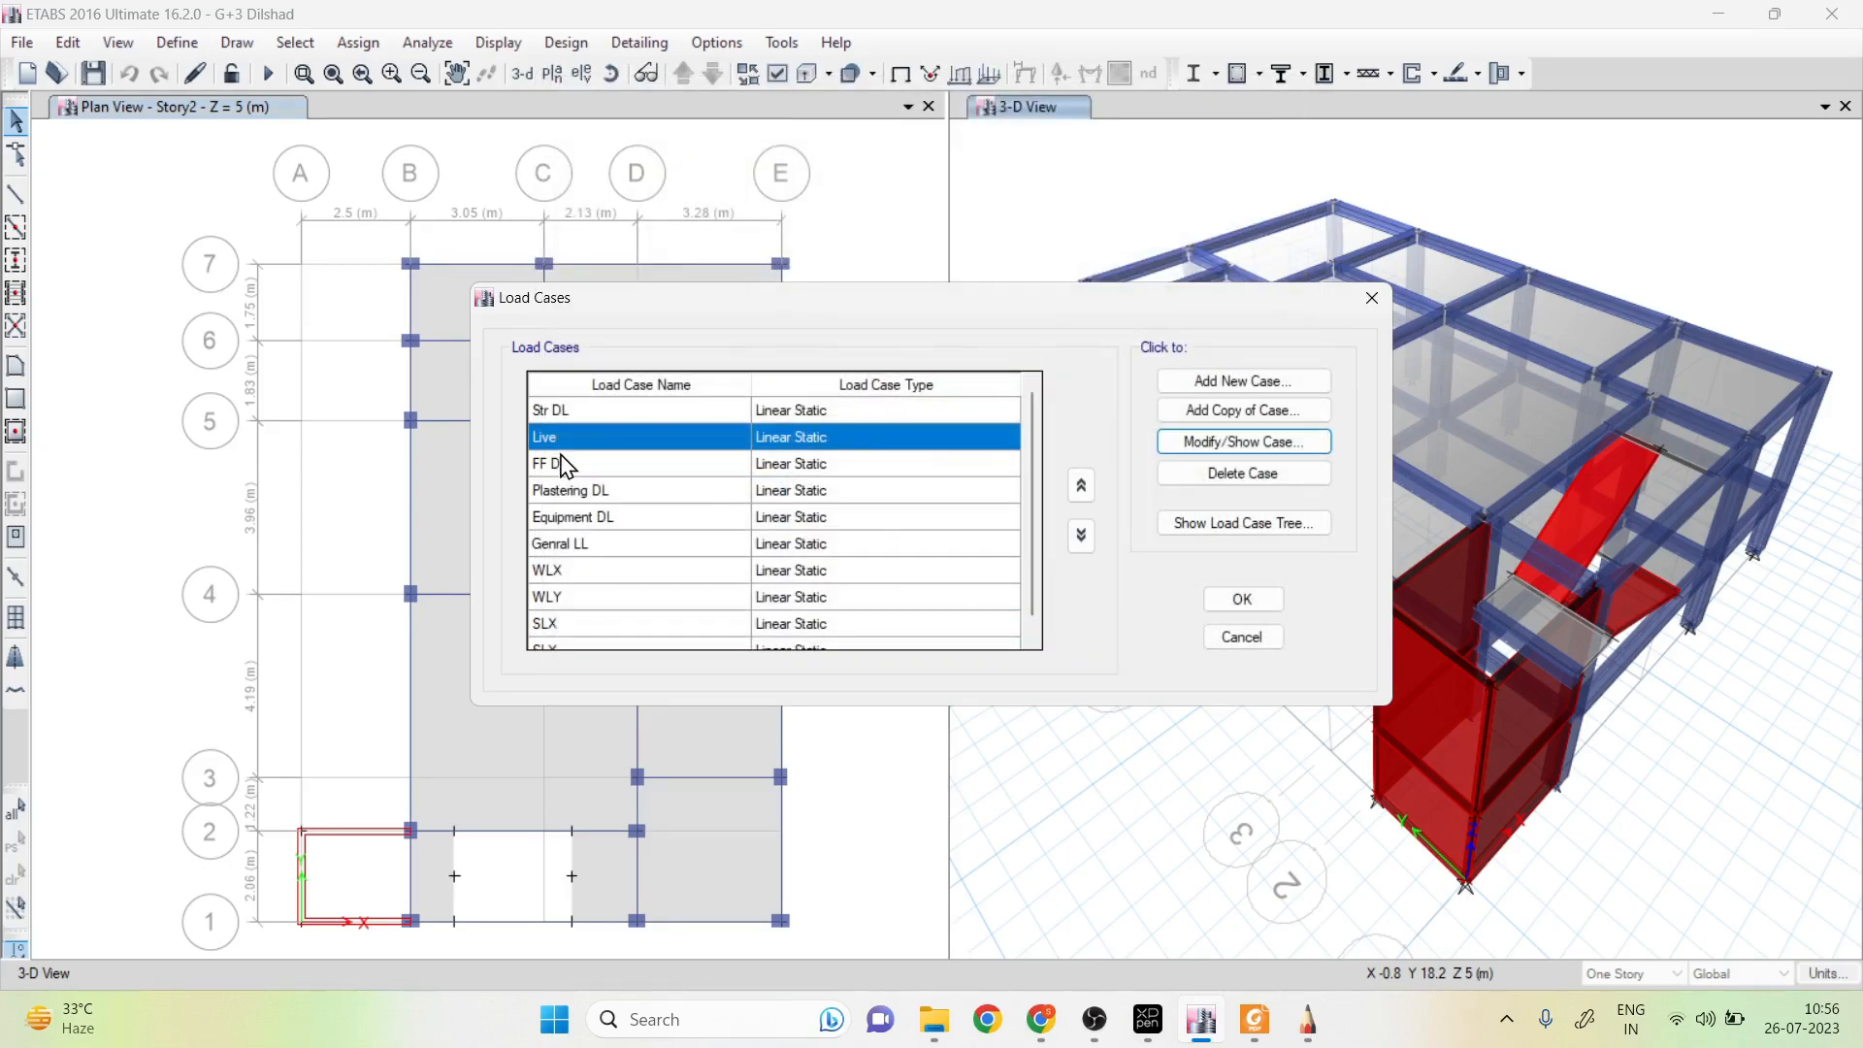
scroll(570, 533, down, 1)
scroll(579, 601, up, 1)
click(1223, 444)
text(Masonary)
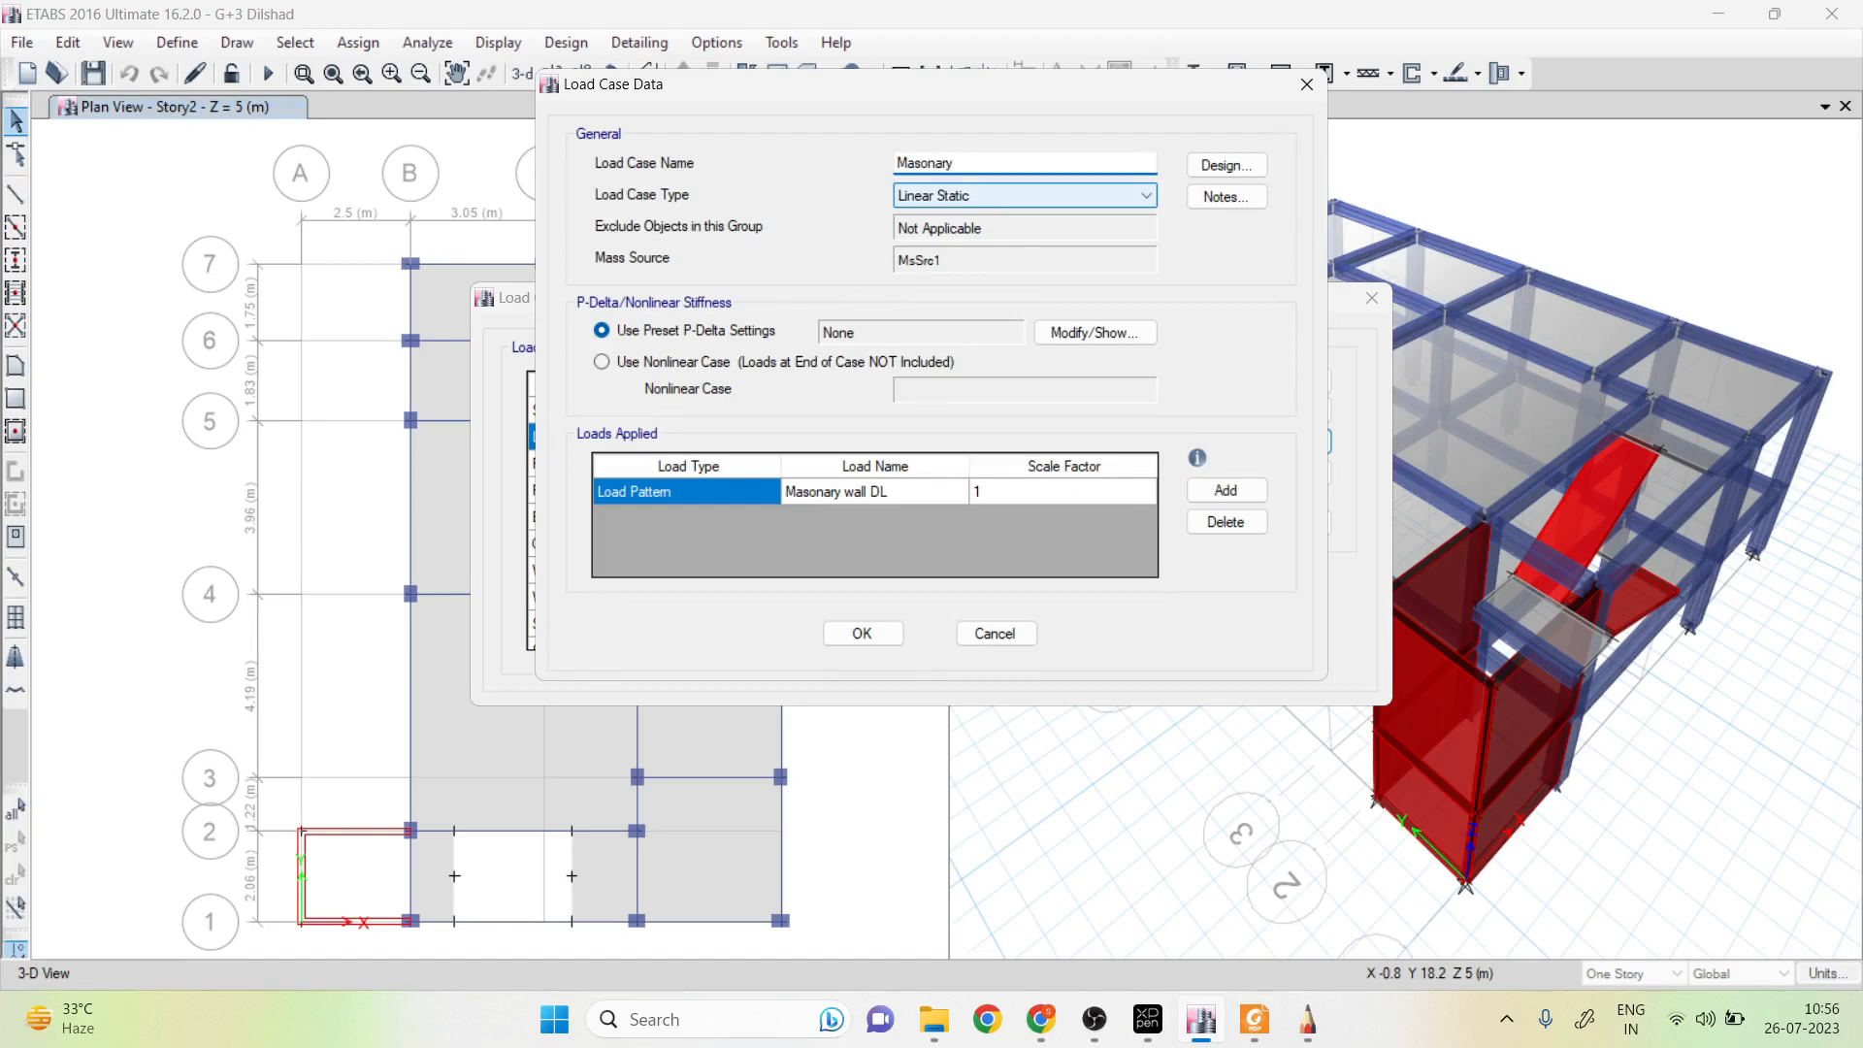
text( wall DL)
click(883, 638)
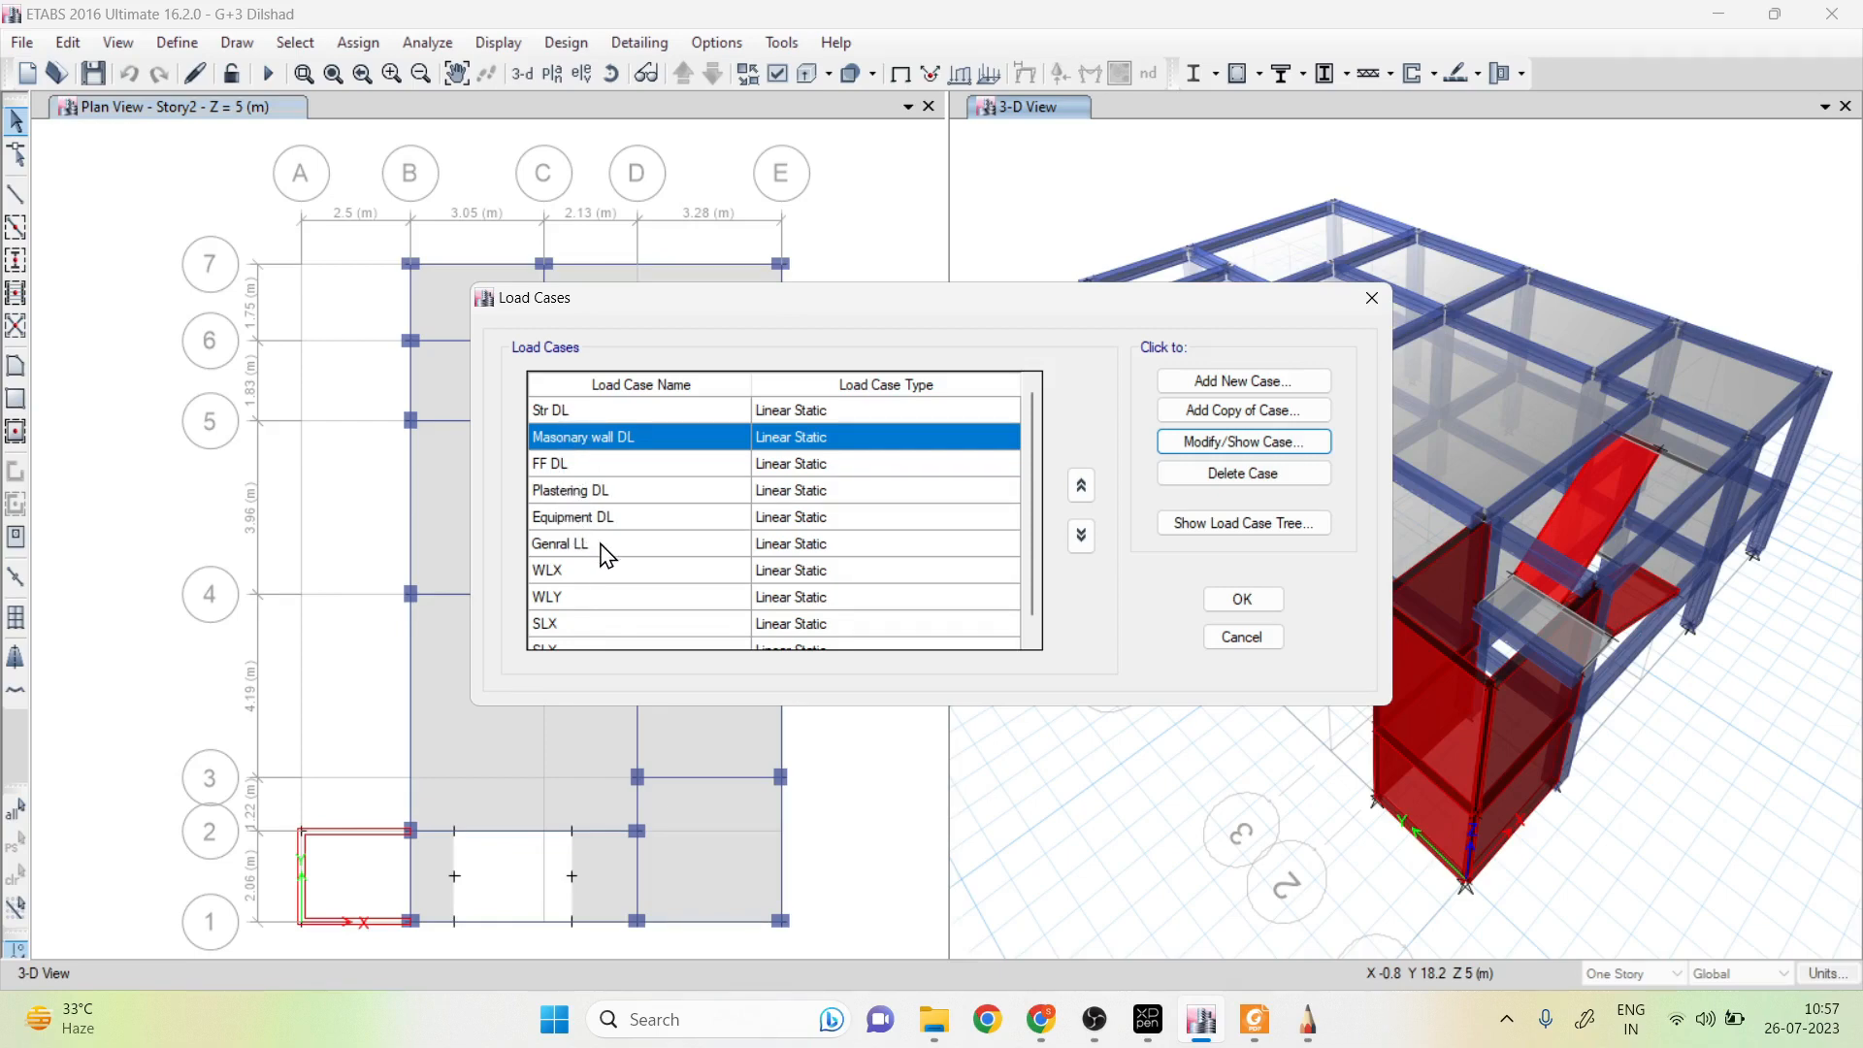
Create a new load case named DL and apply the Str DL and Equipment DL load patterns with scale factor 1
click(1215, 385)
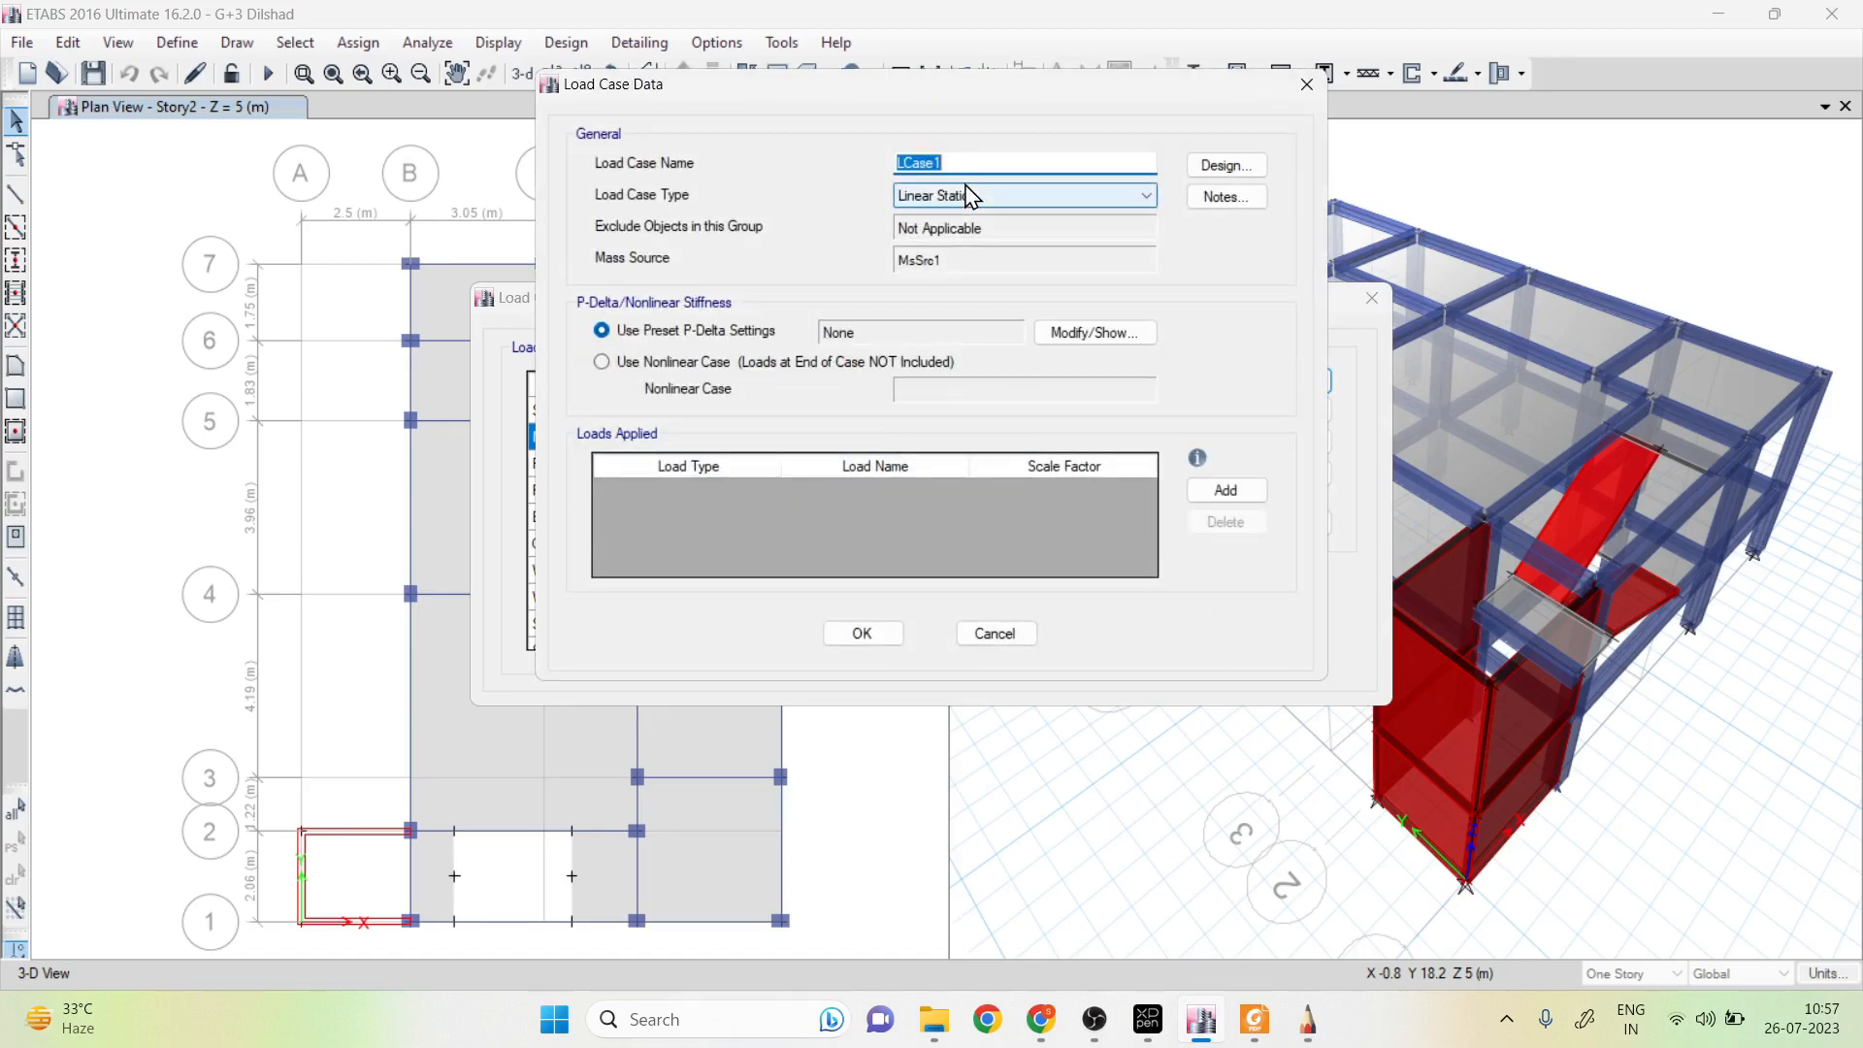
text(DL)
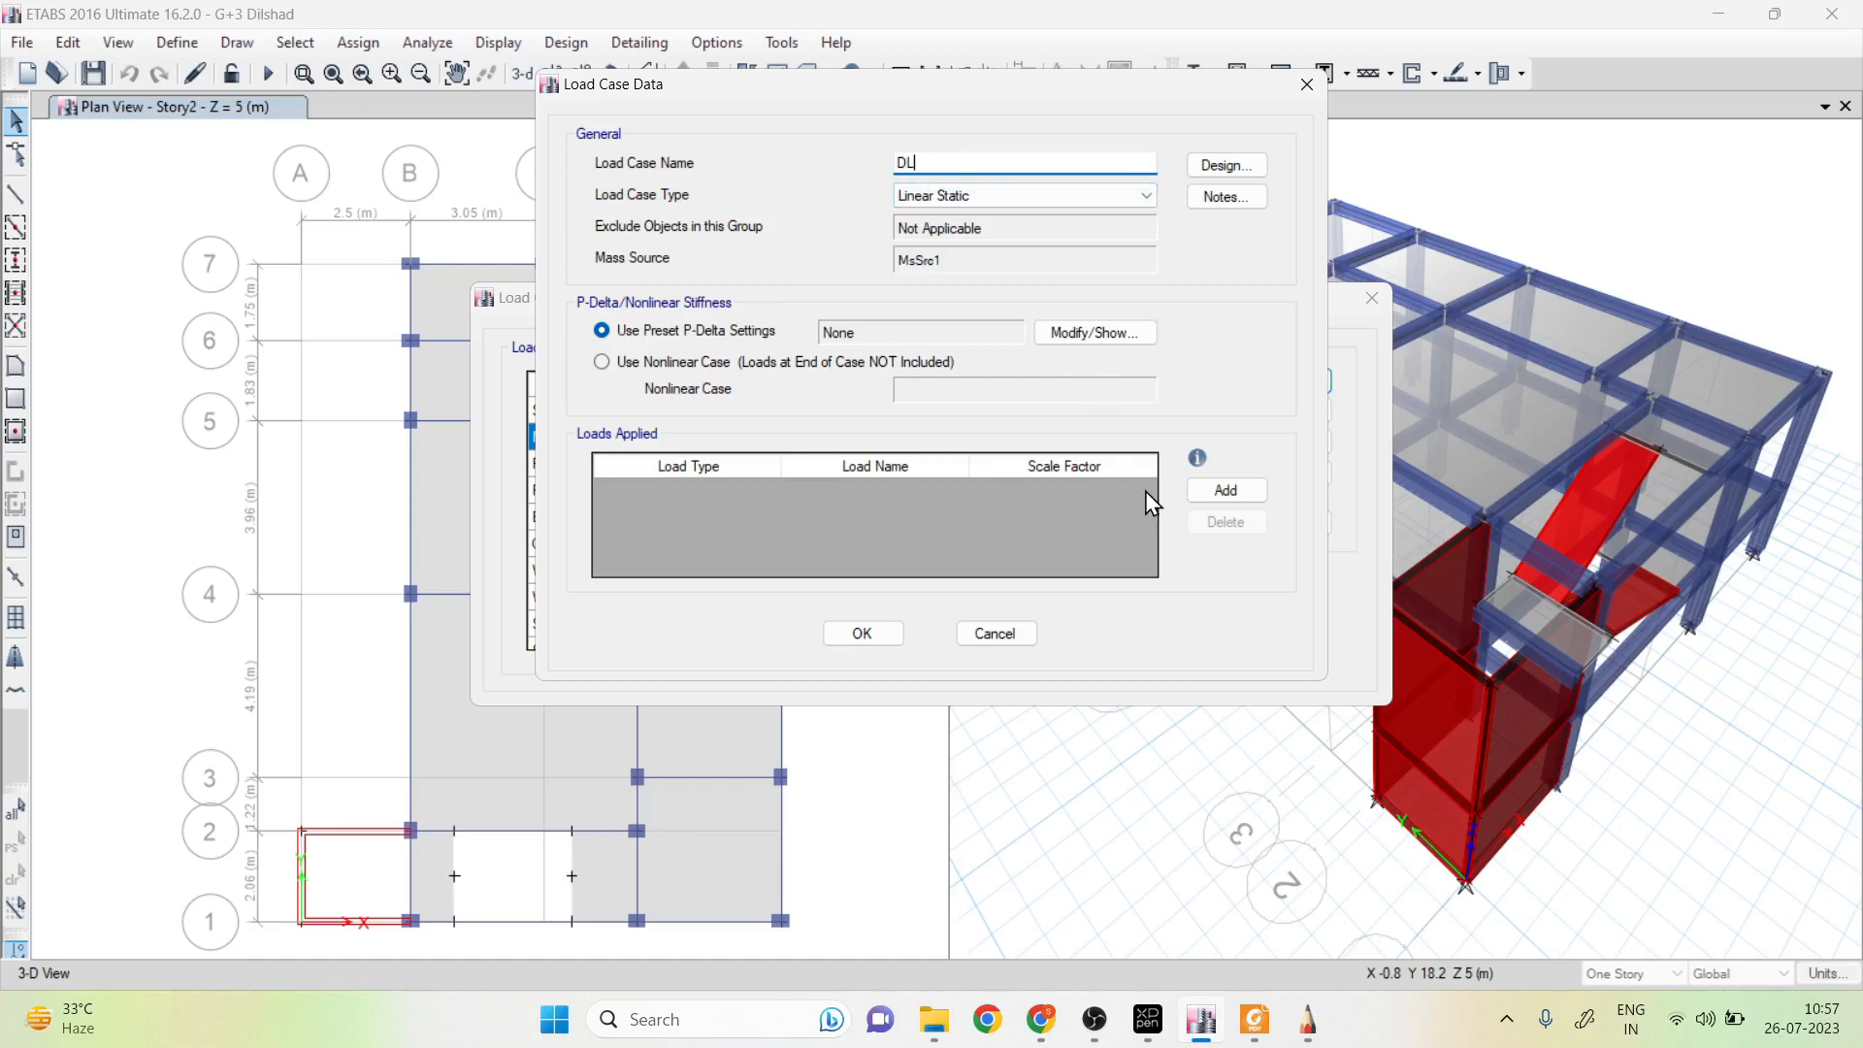
click(1220, 495)
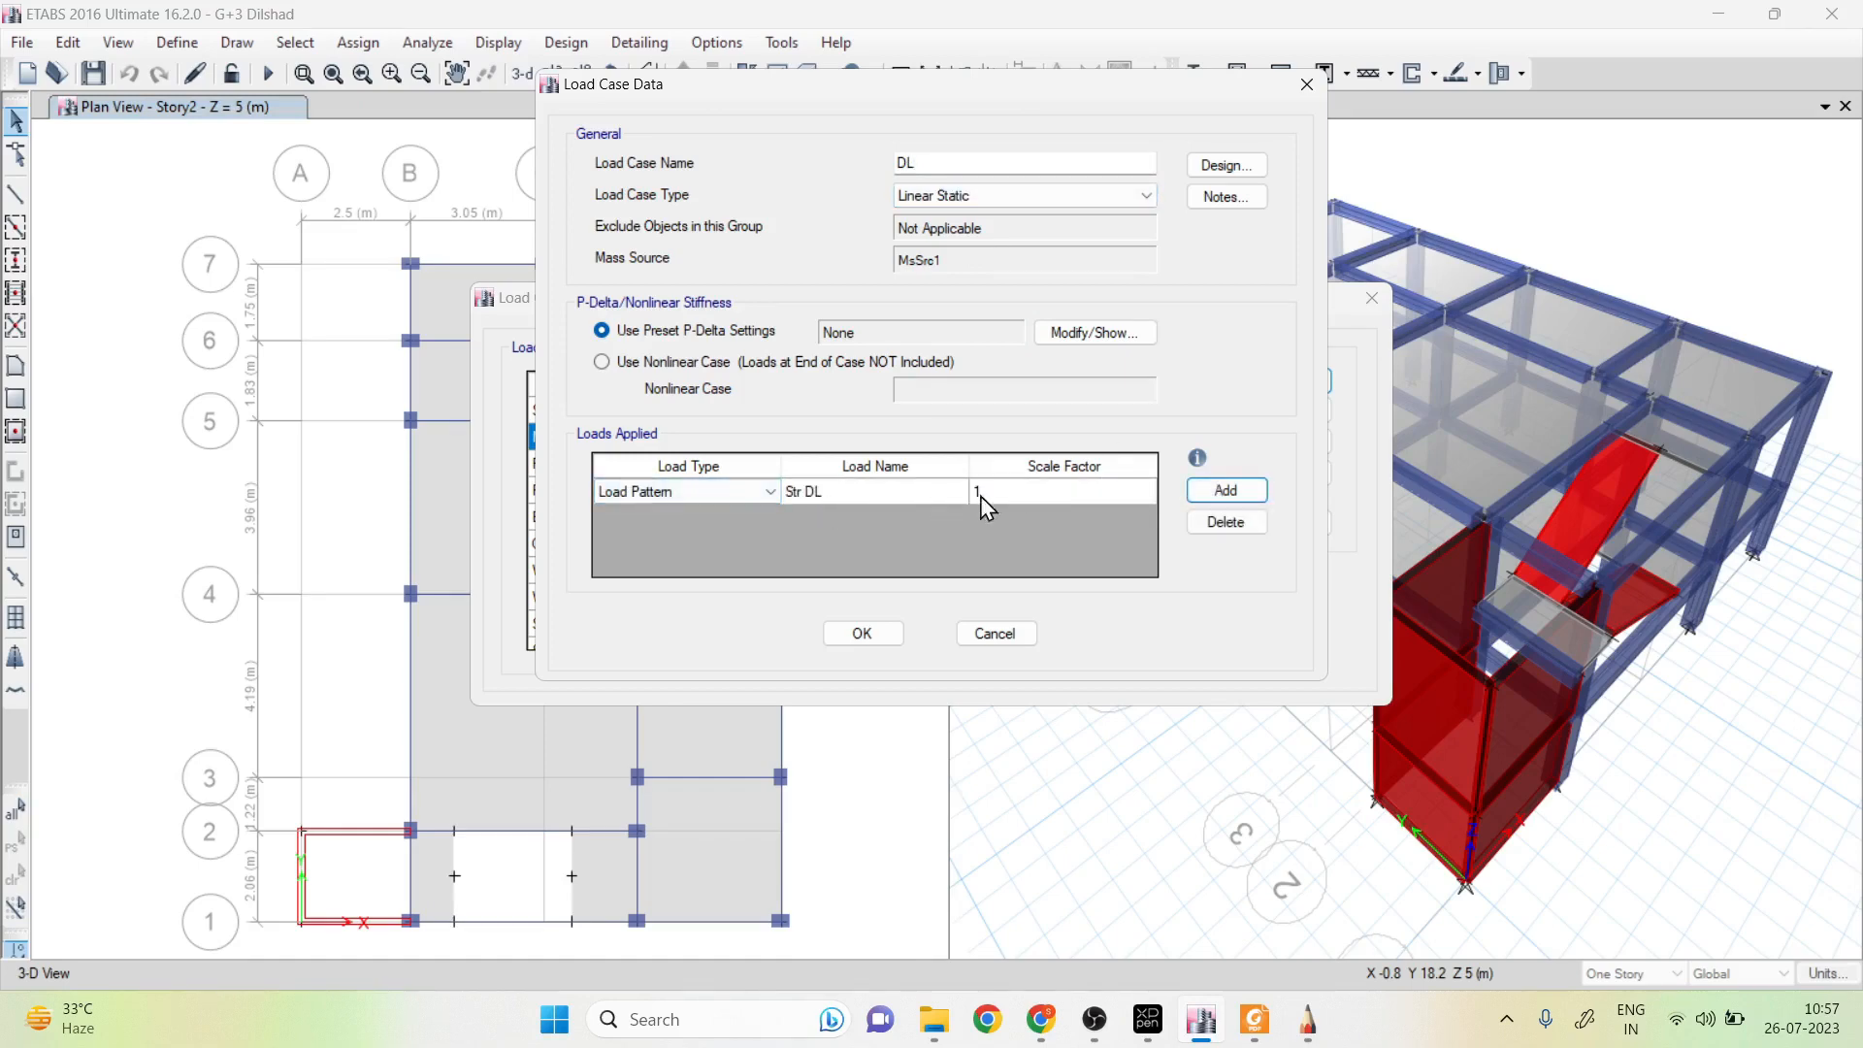
click(1226, 490)
click(927, 526)
click(932, 522)
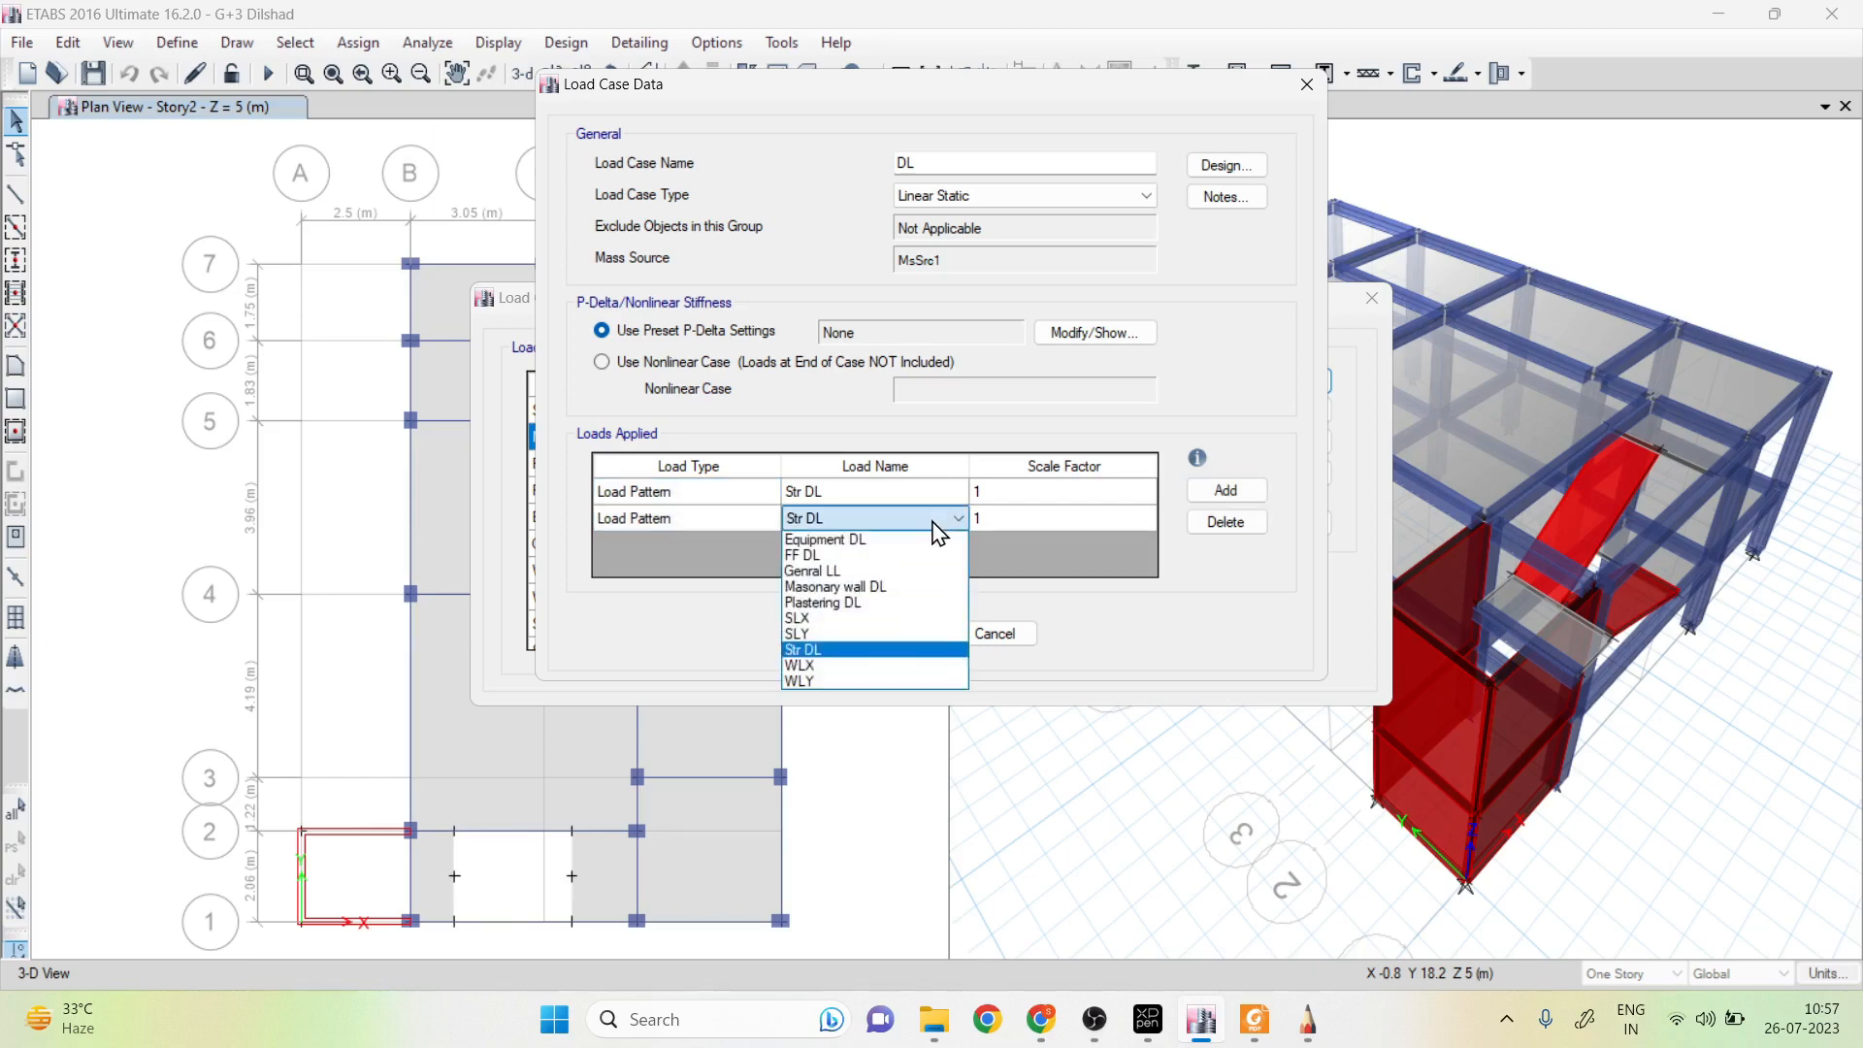
click(860, 540)
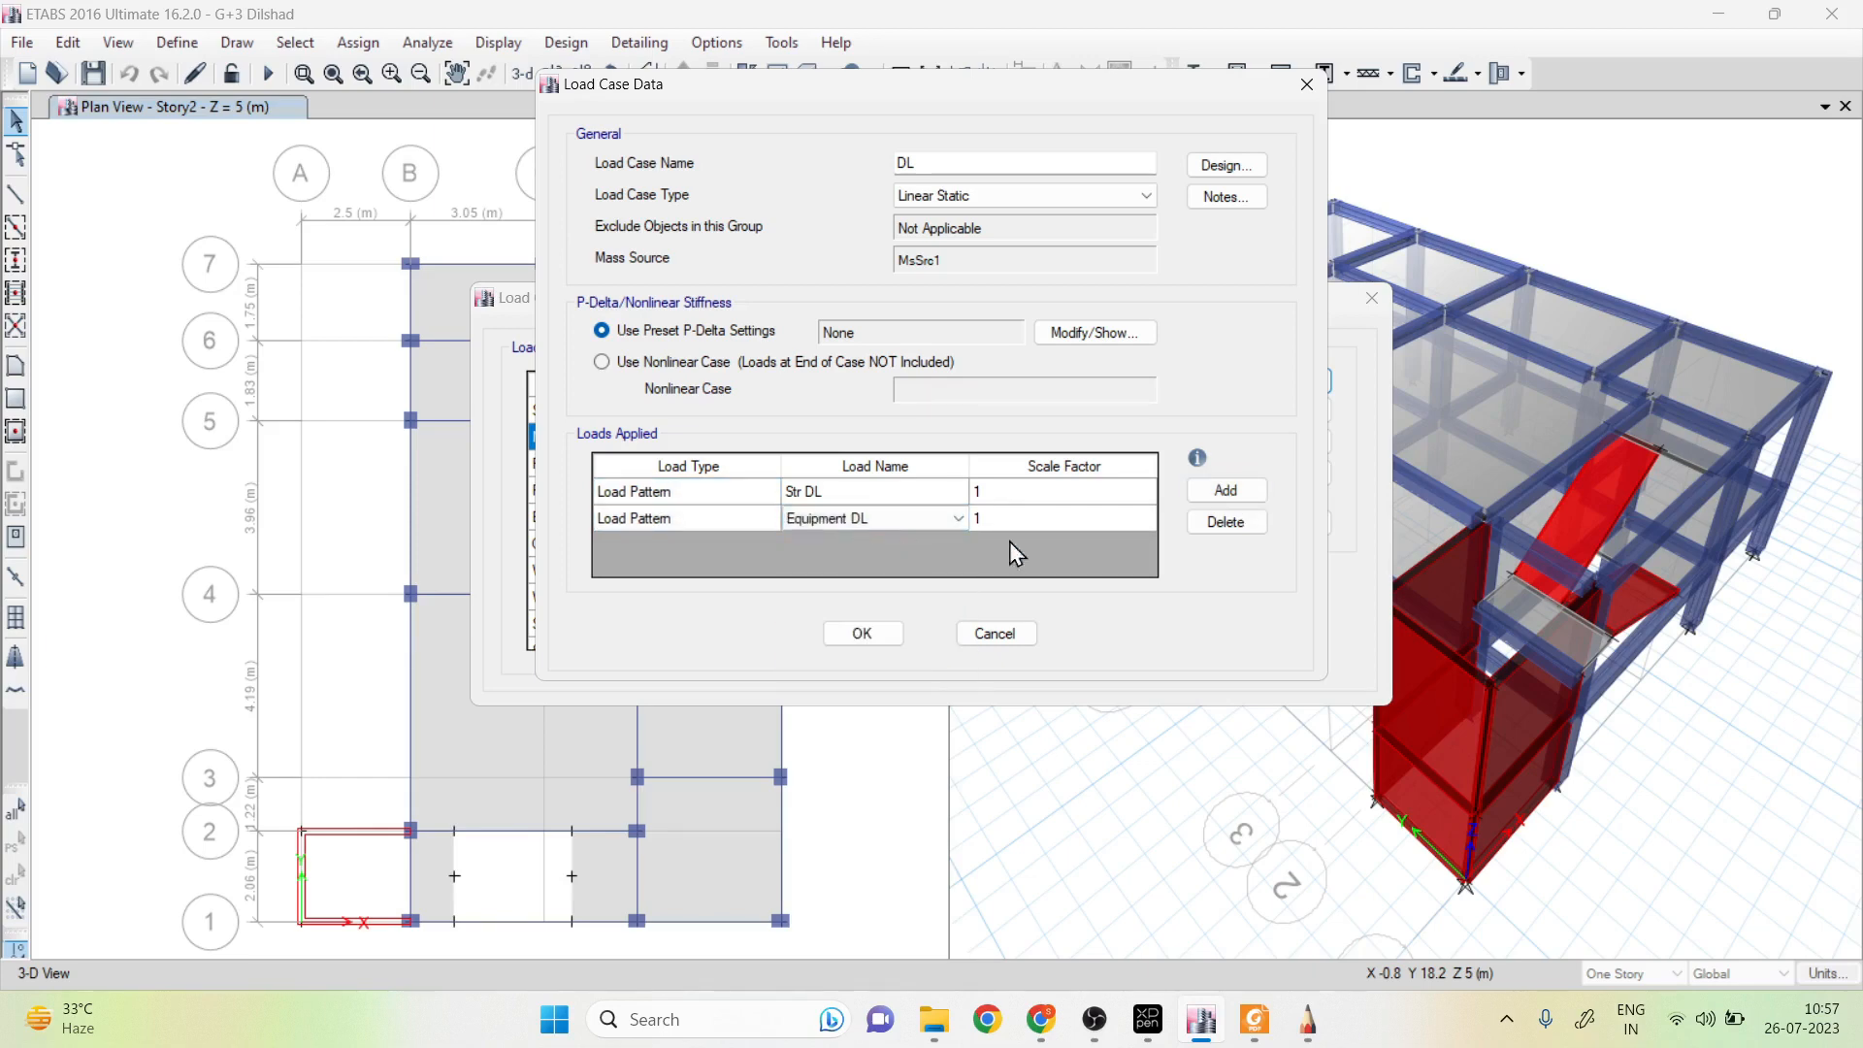
Add the FF DL and Masonary wall DL load patterns to the DL load case with scale factor 1
click(1225, 490)
click(933, 544)
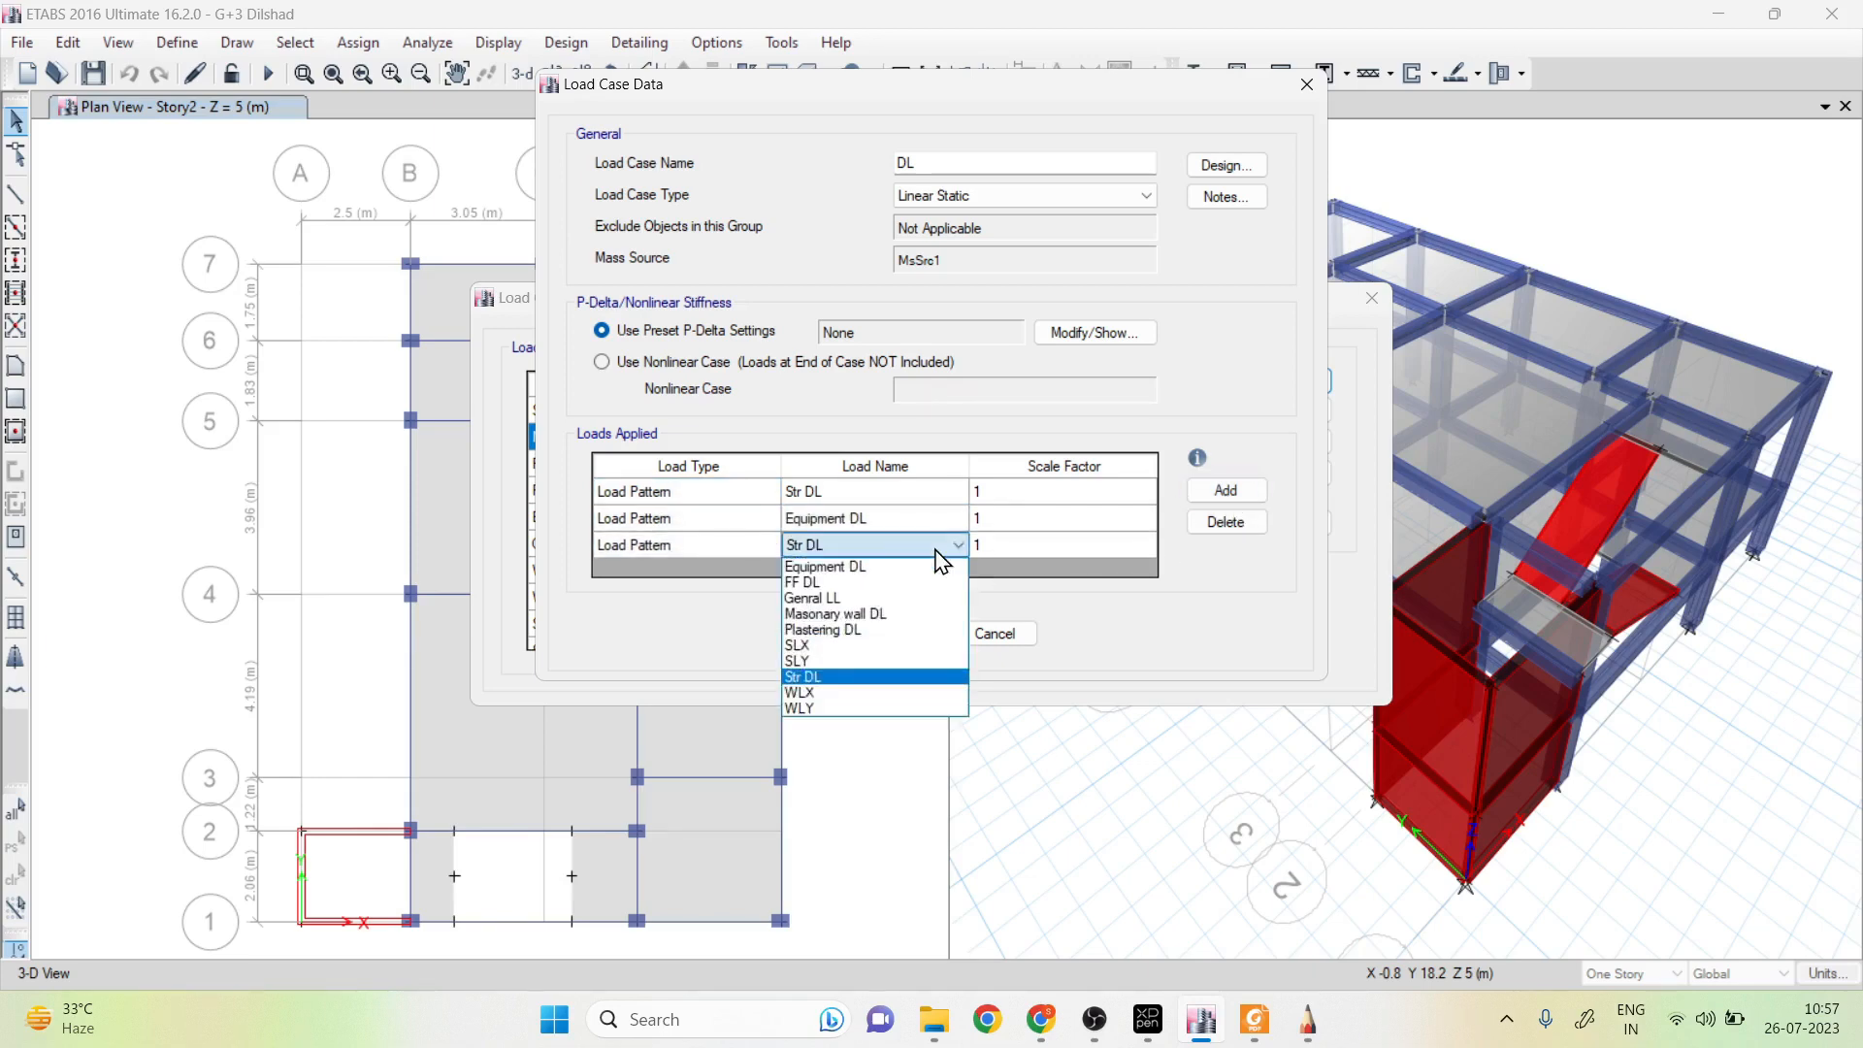
click(834, 582)
click(1226, 491)
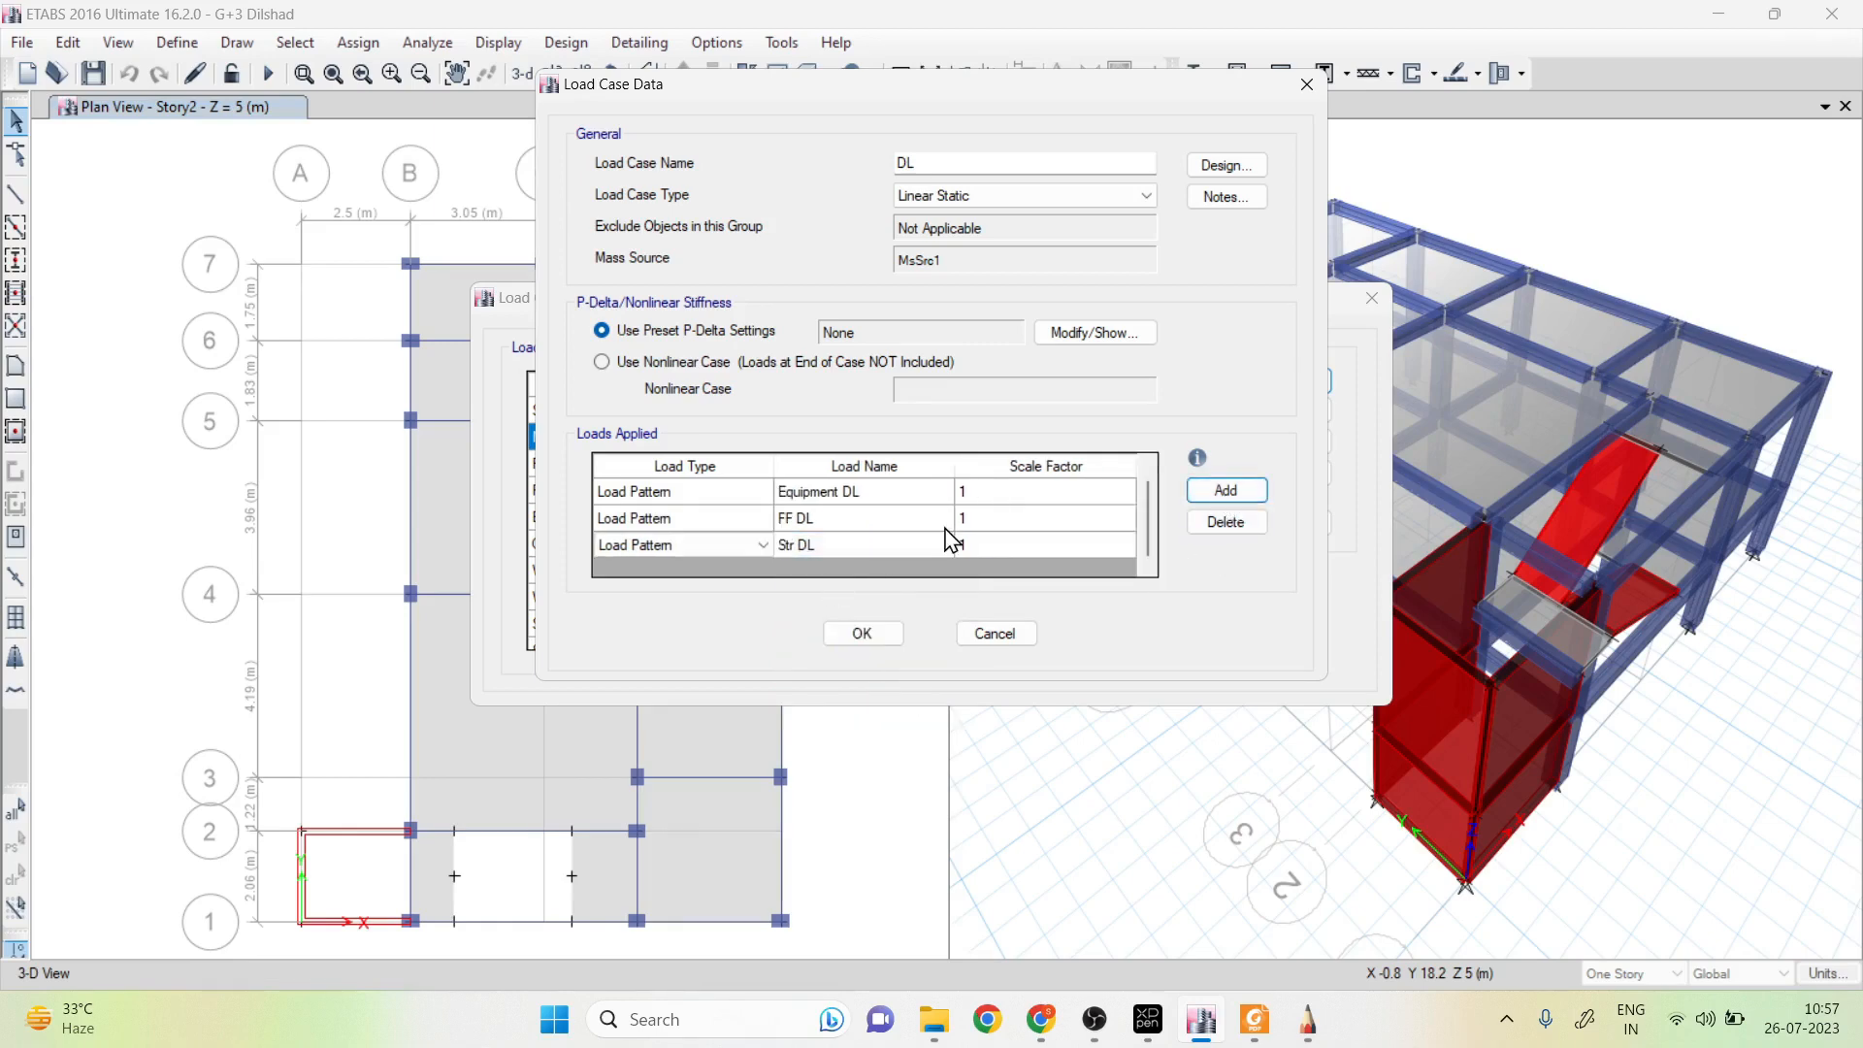
click(933, 537)
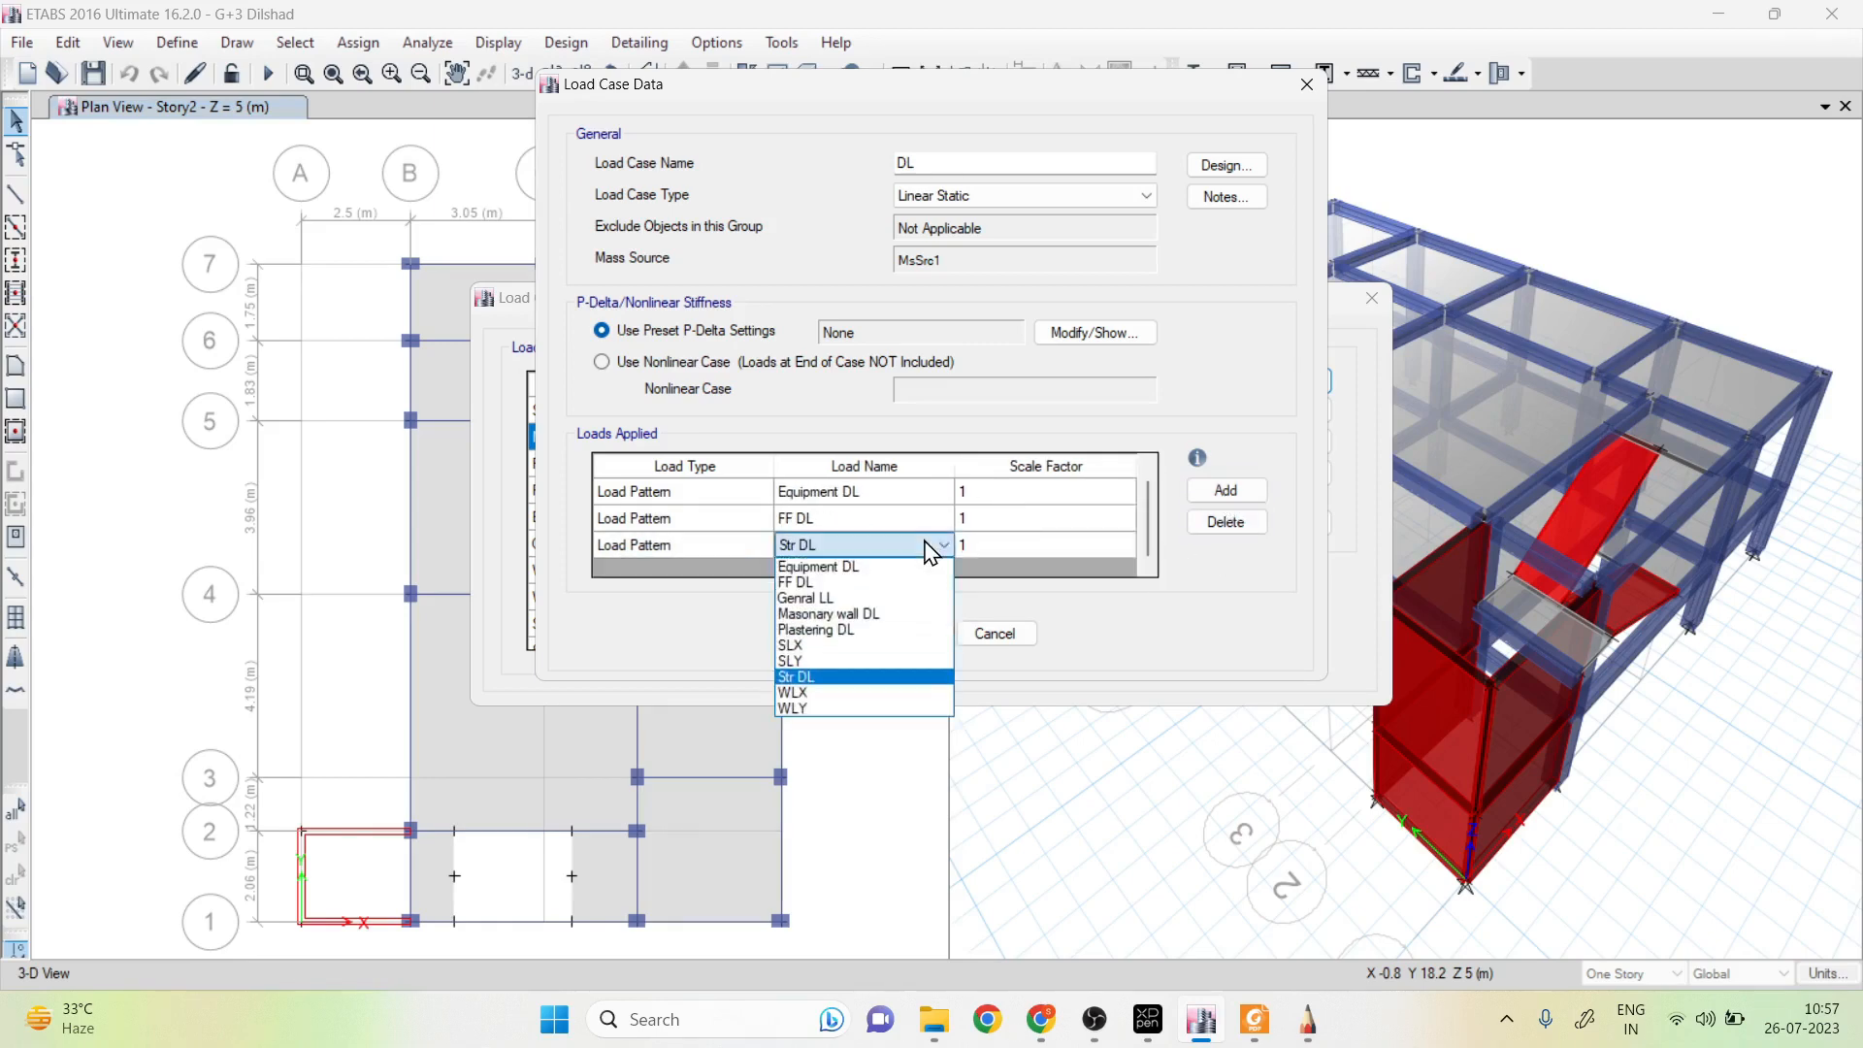
click(844, 613)
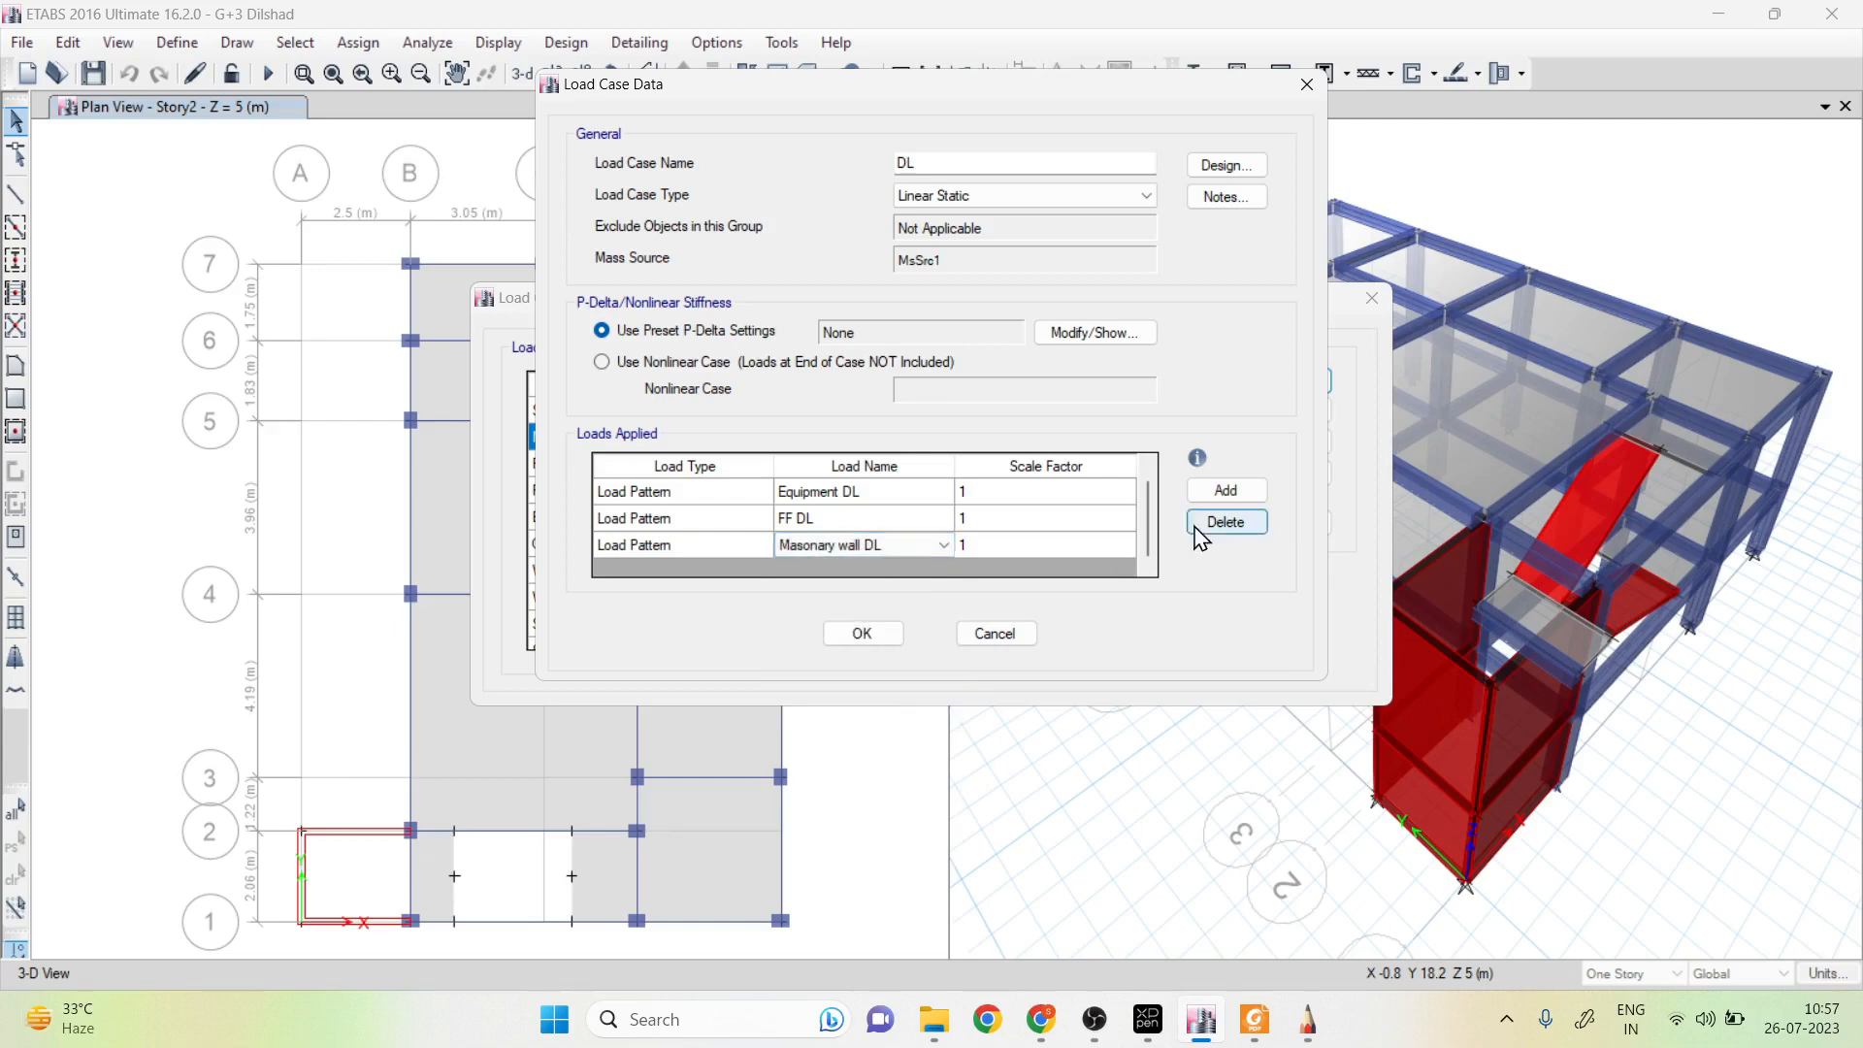
Add the Plastering DL load pattern to the new load case and save the case under the name DL
click(1221, 493)
click(931, 546)
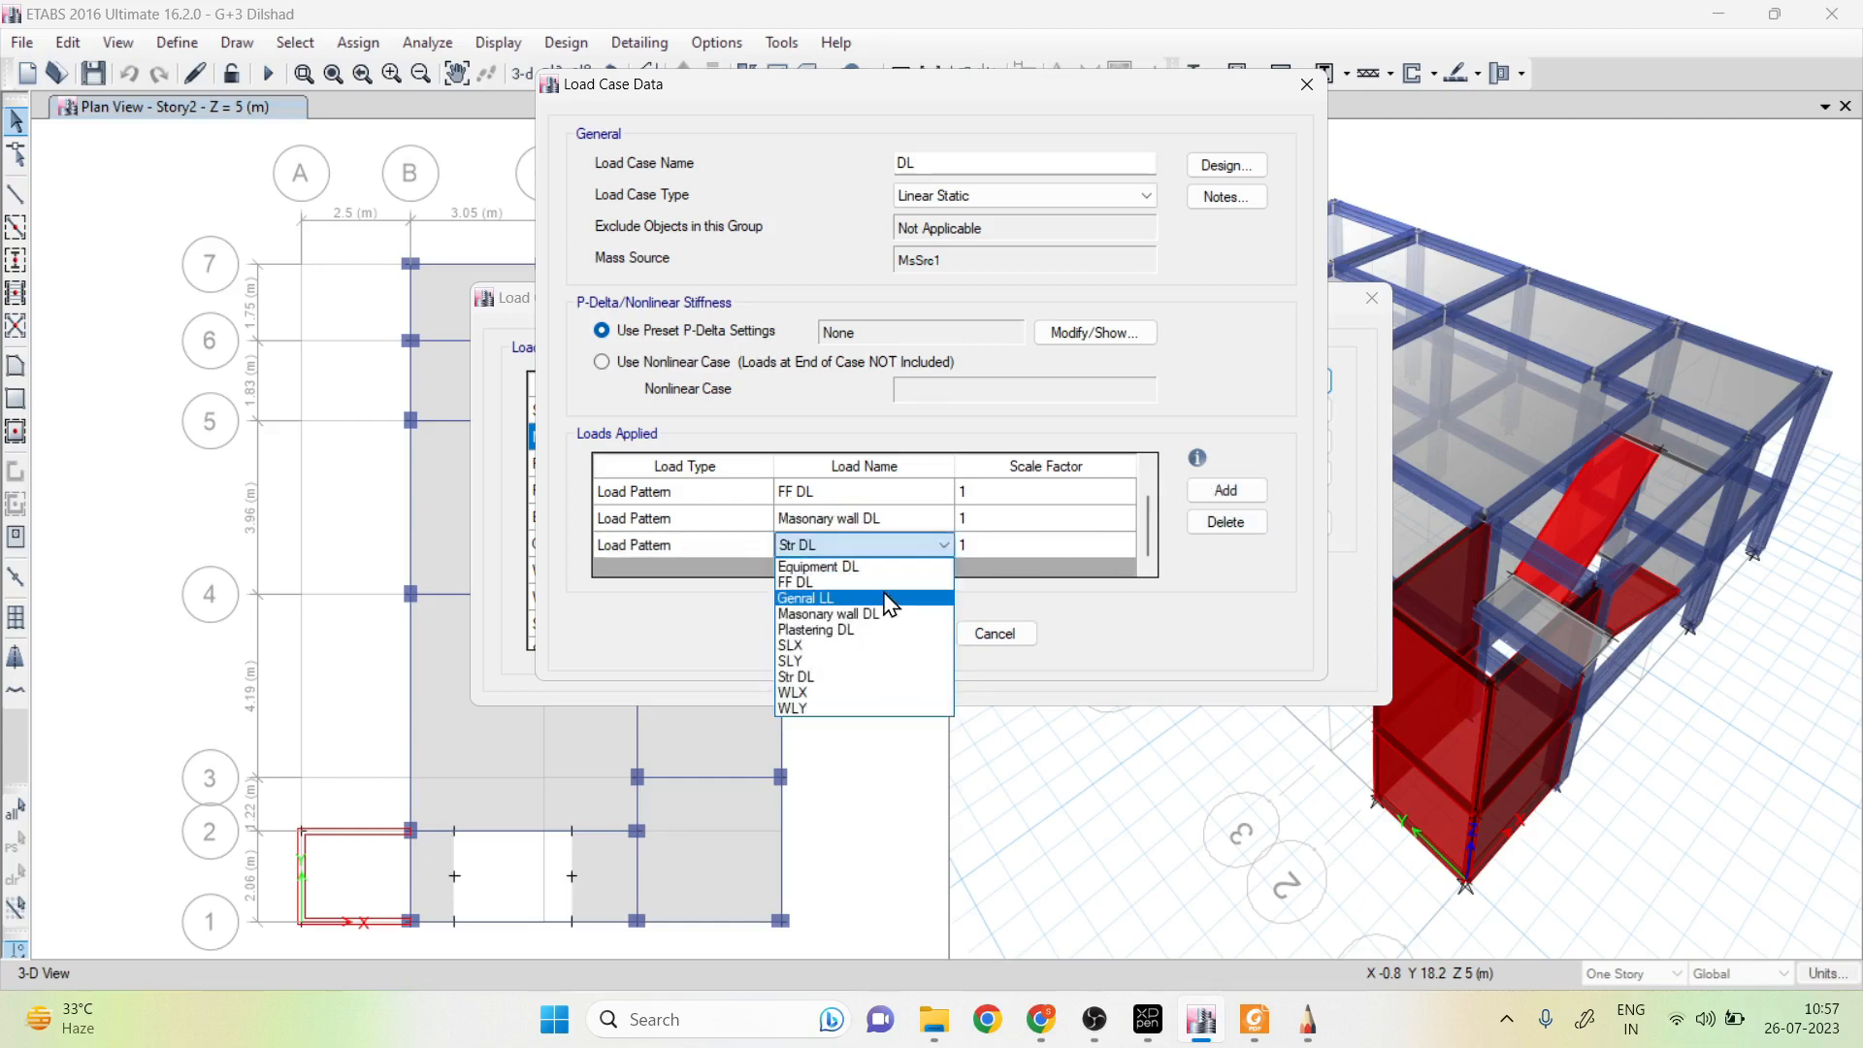
click(849, 631)
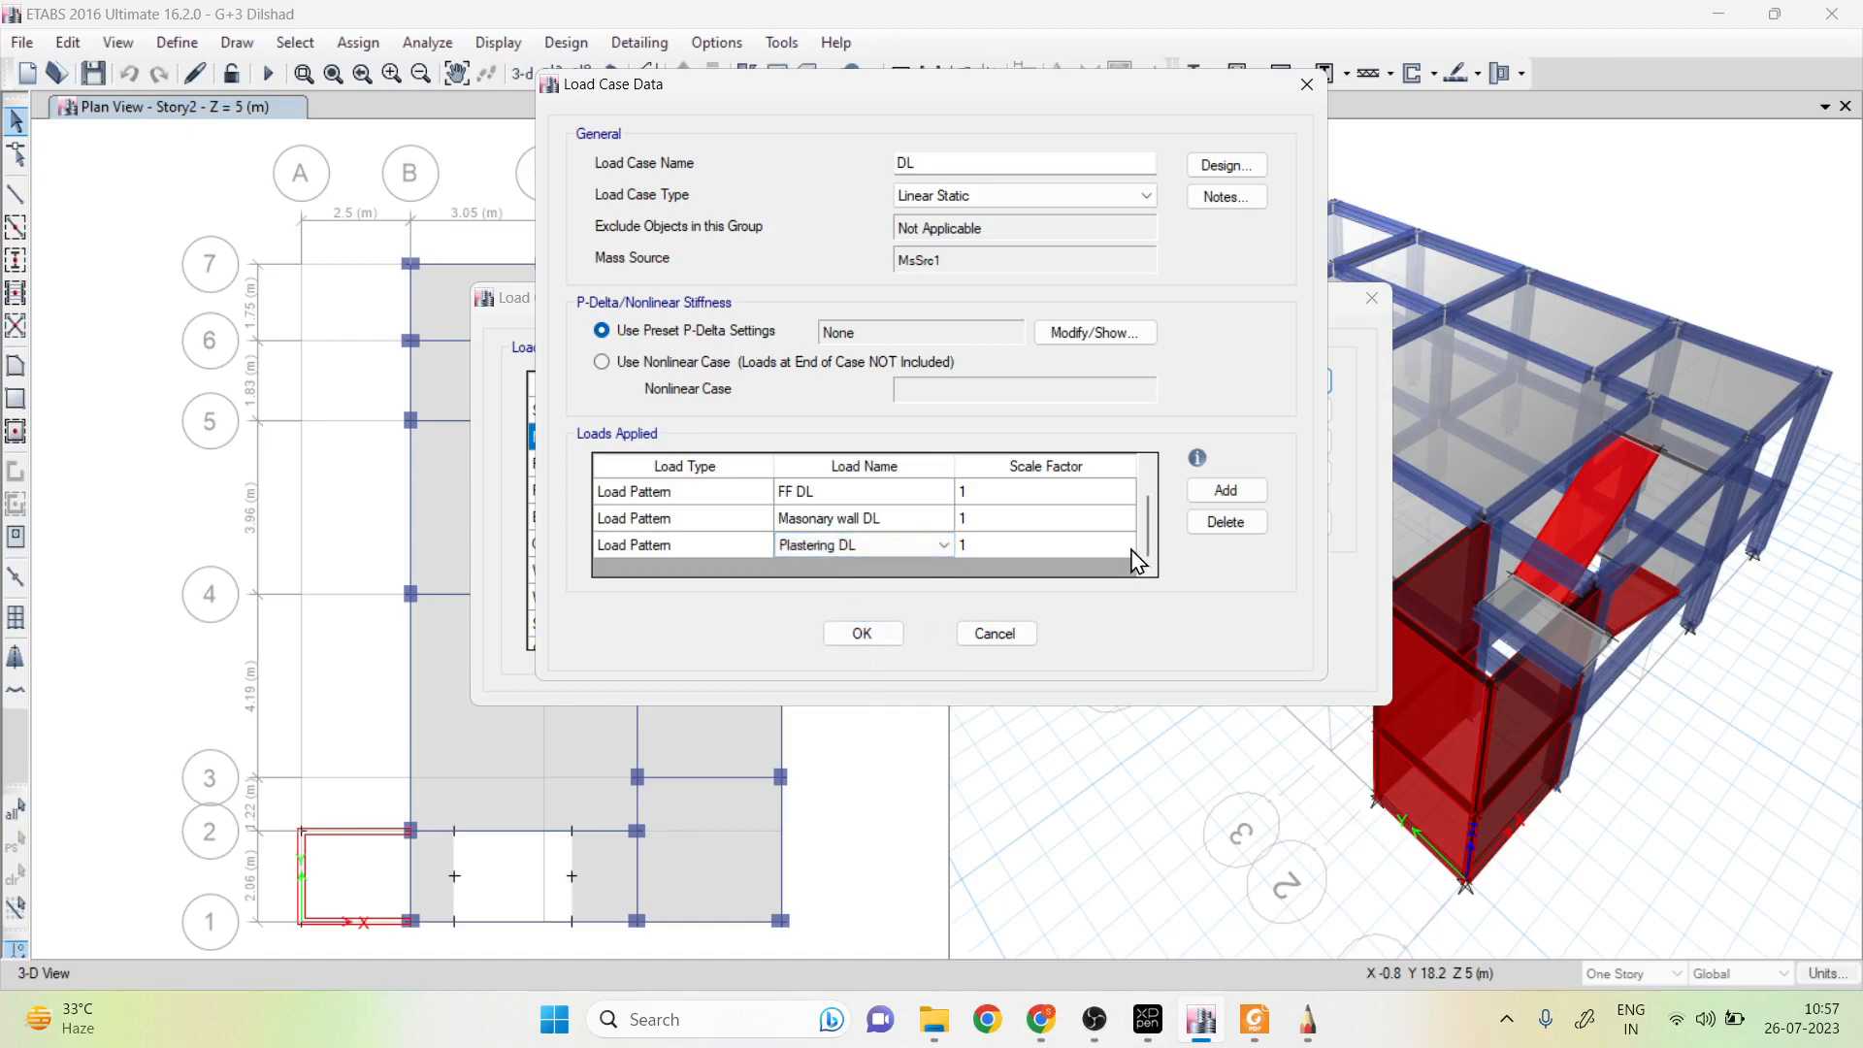
mouse_move(1152, 509)
mouse_down()
mouse_move(1153, 484)
mouse_move(1155, 519)
mouse_up()
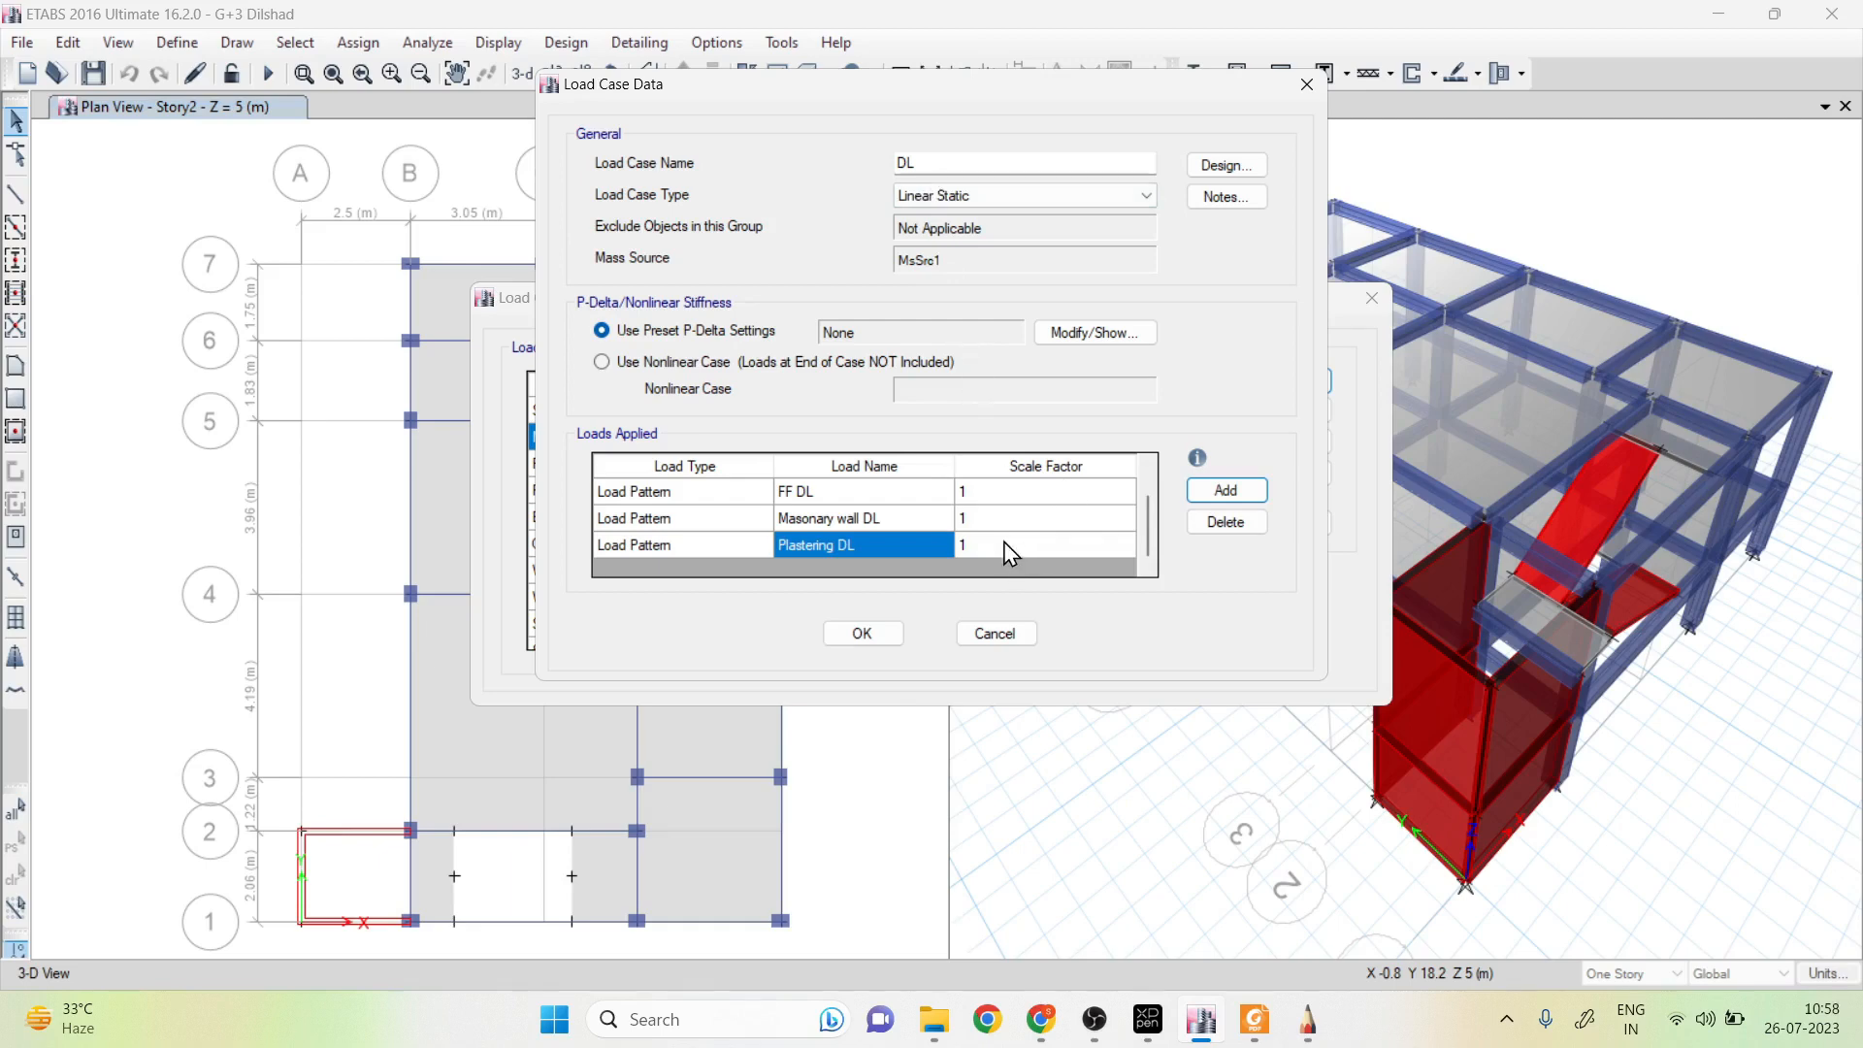
click(904, 163)
text(DL)
click(878, 636)
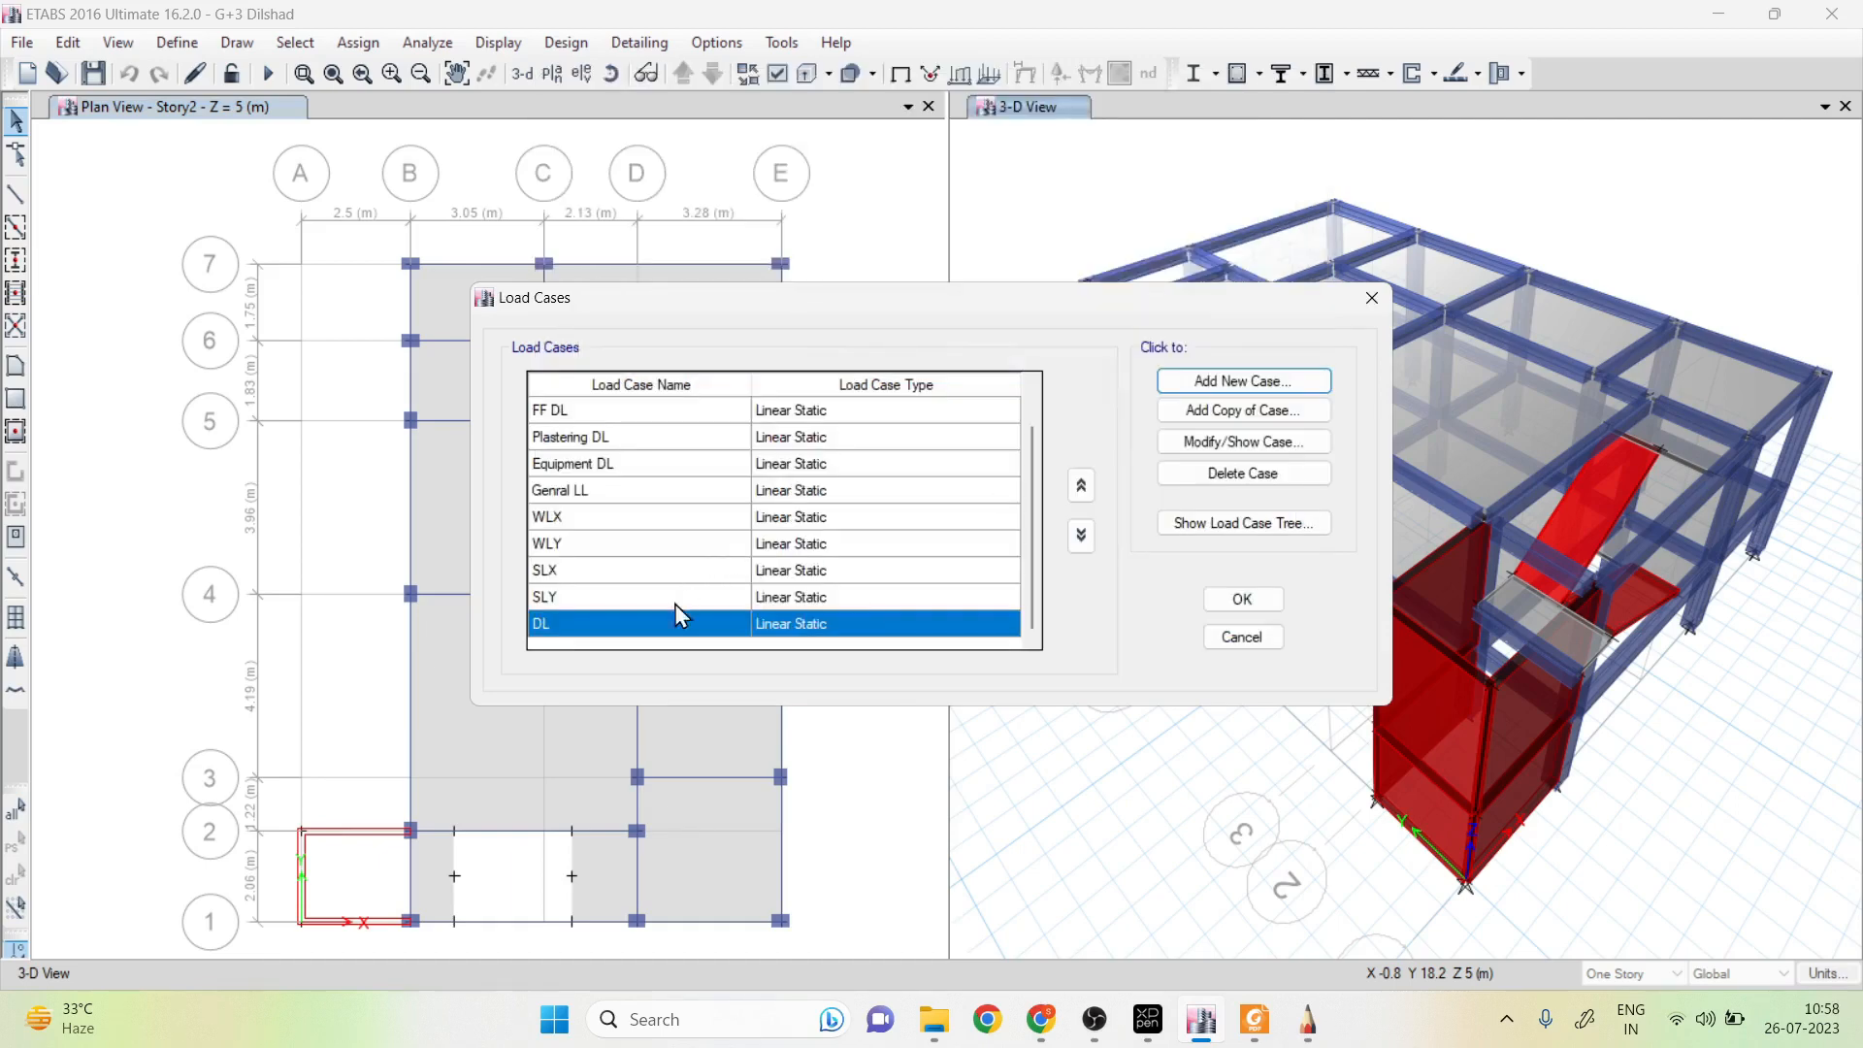
Reopen the combined DL load case and set its load case type to Linear Static
click(1213, 452)
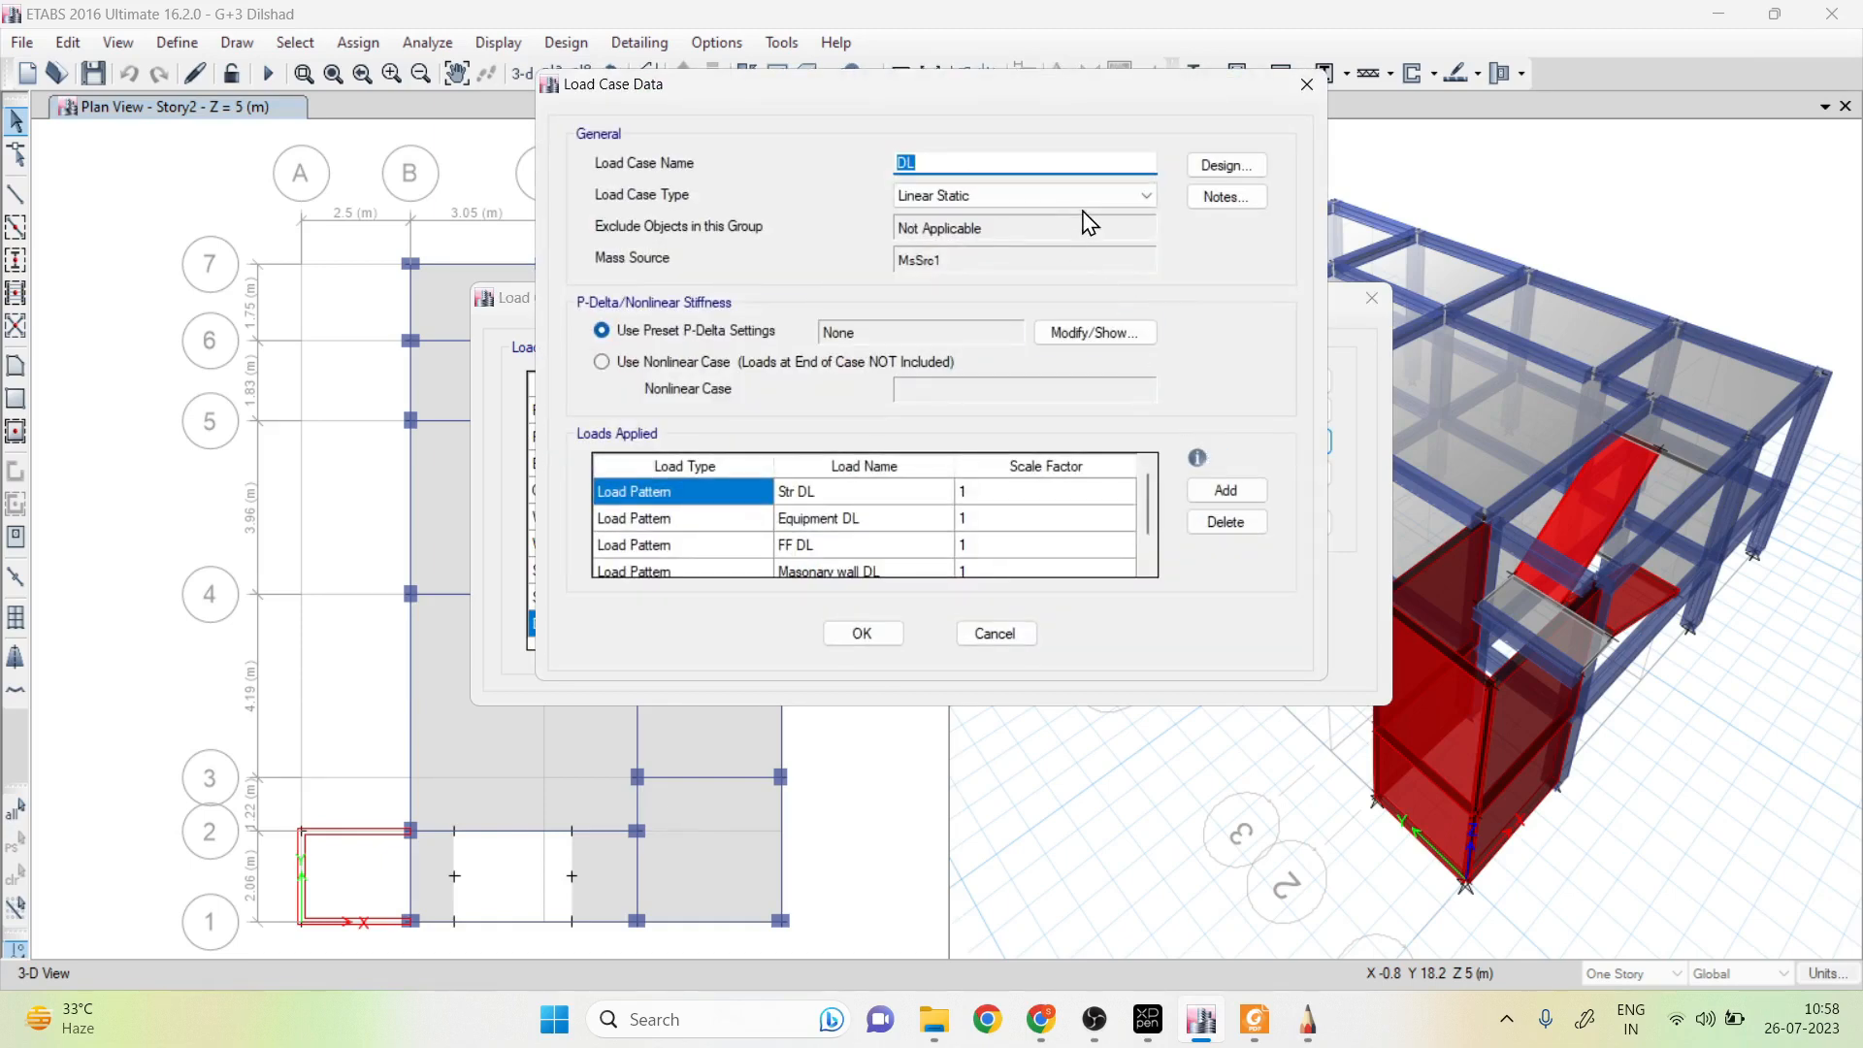
click(1092, 197)
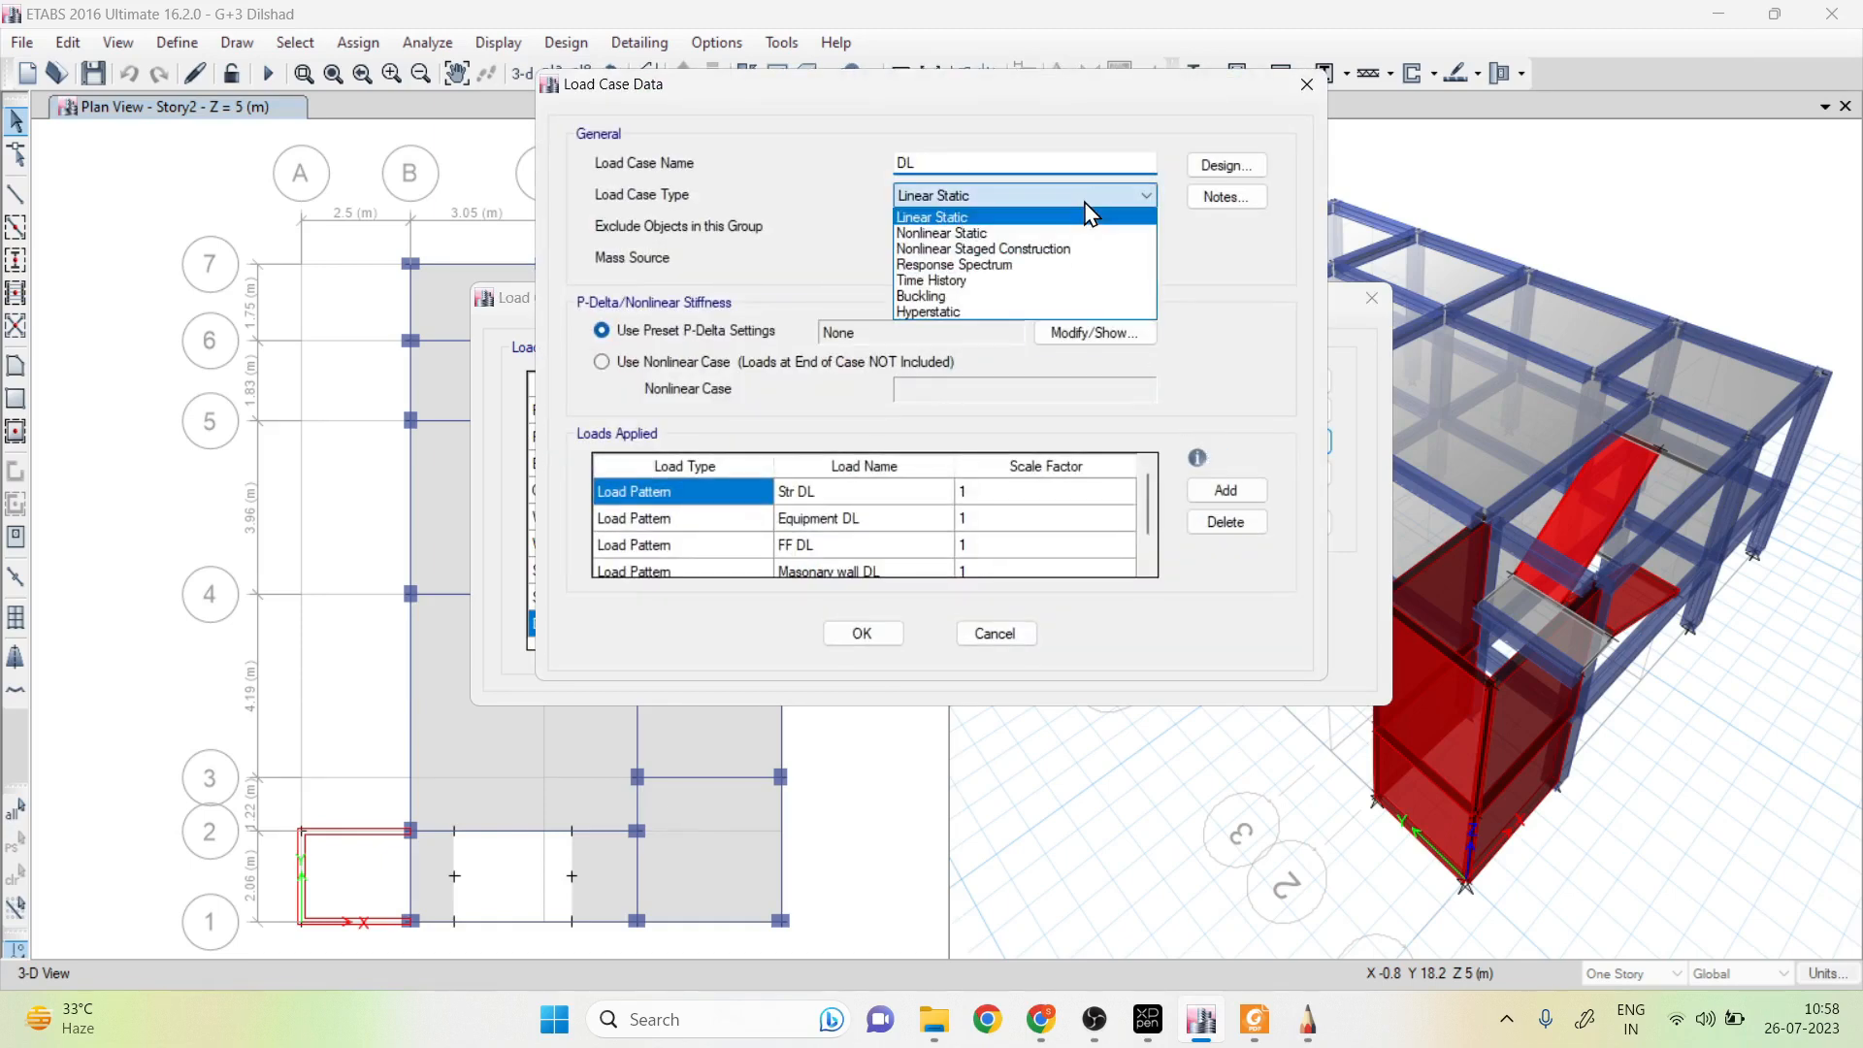
click(983, 219)
click(868, 633)
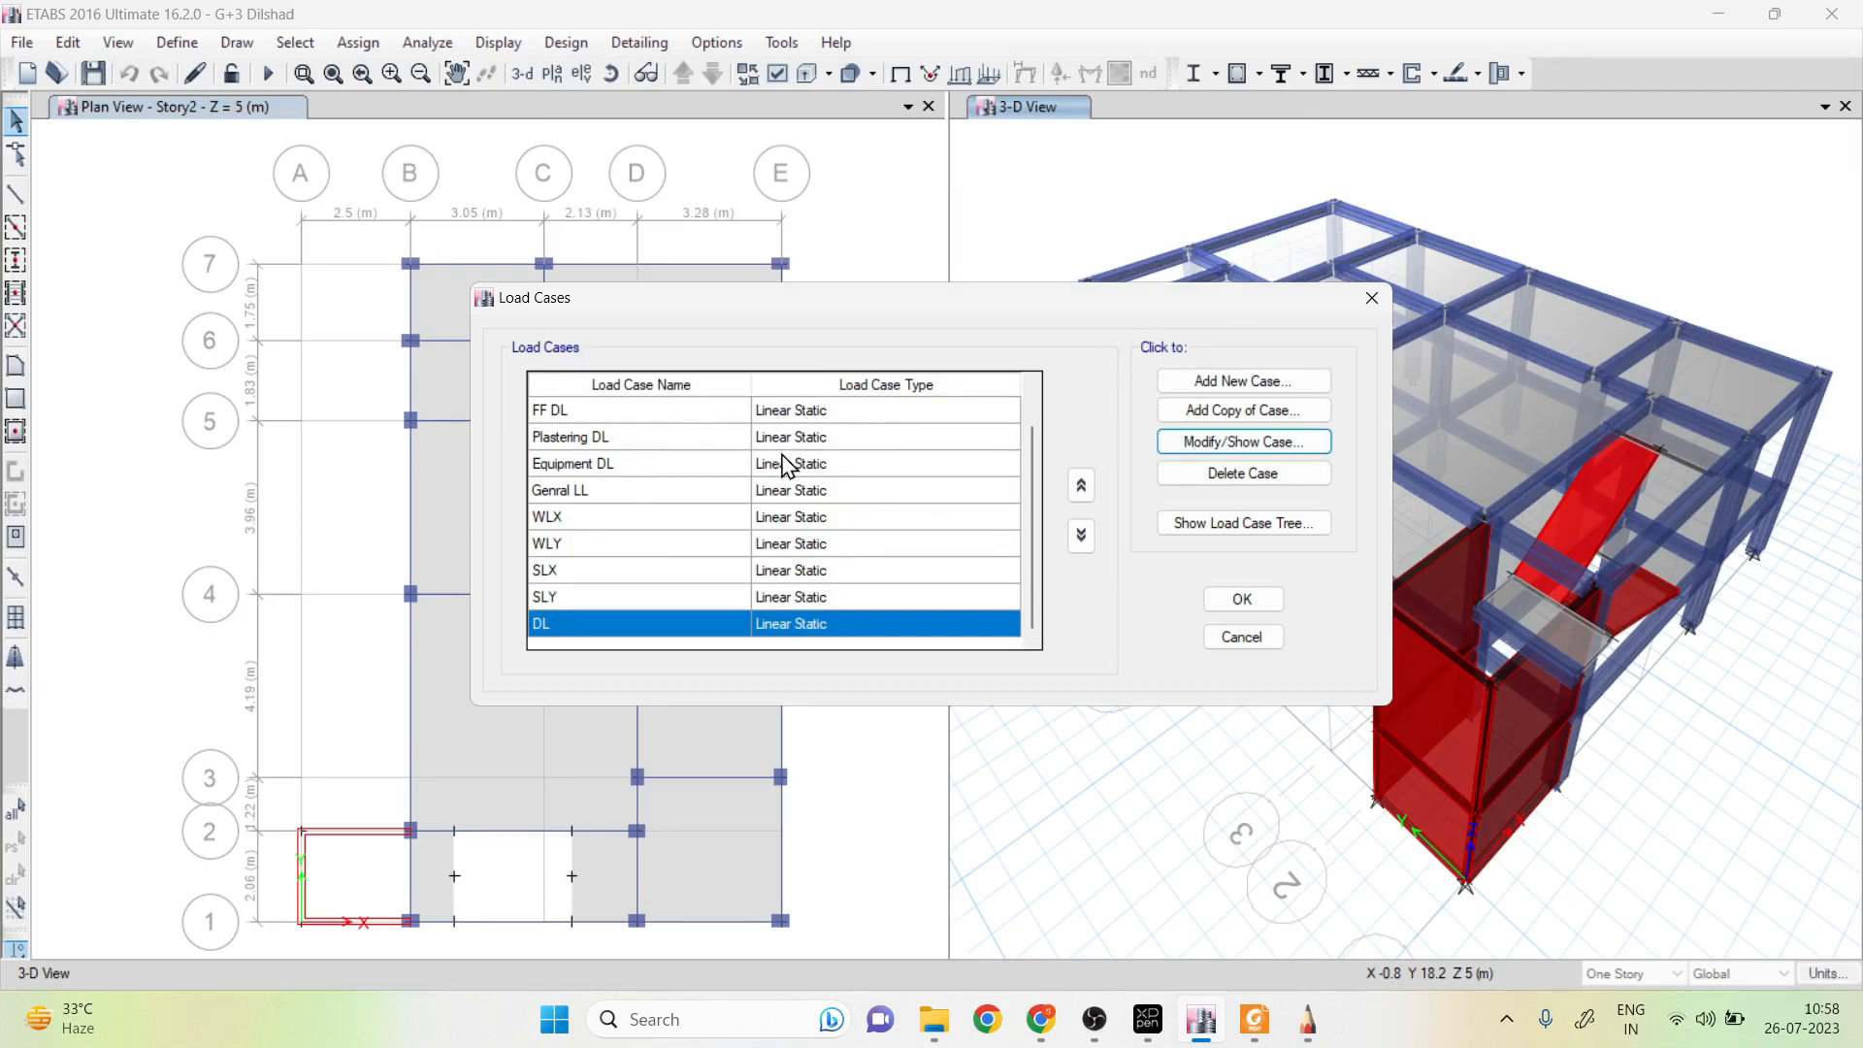
Accept the load case definitions and switch to the notes canvas in Autodesk SketchBook
click(1246, 607)
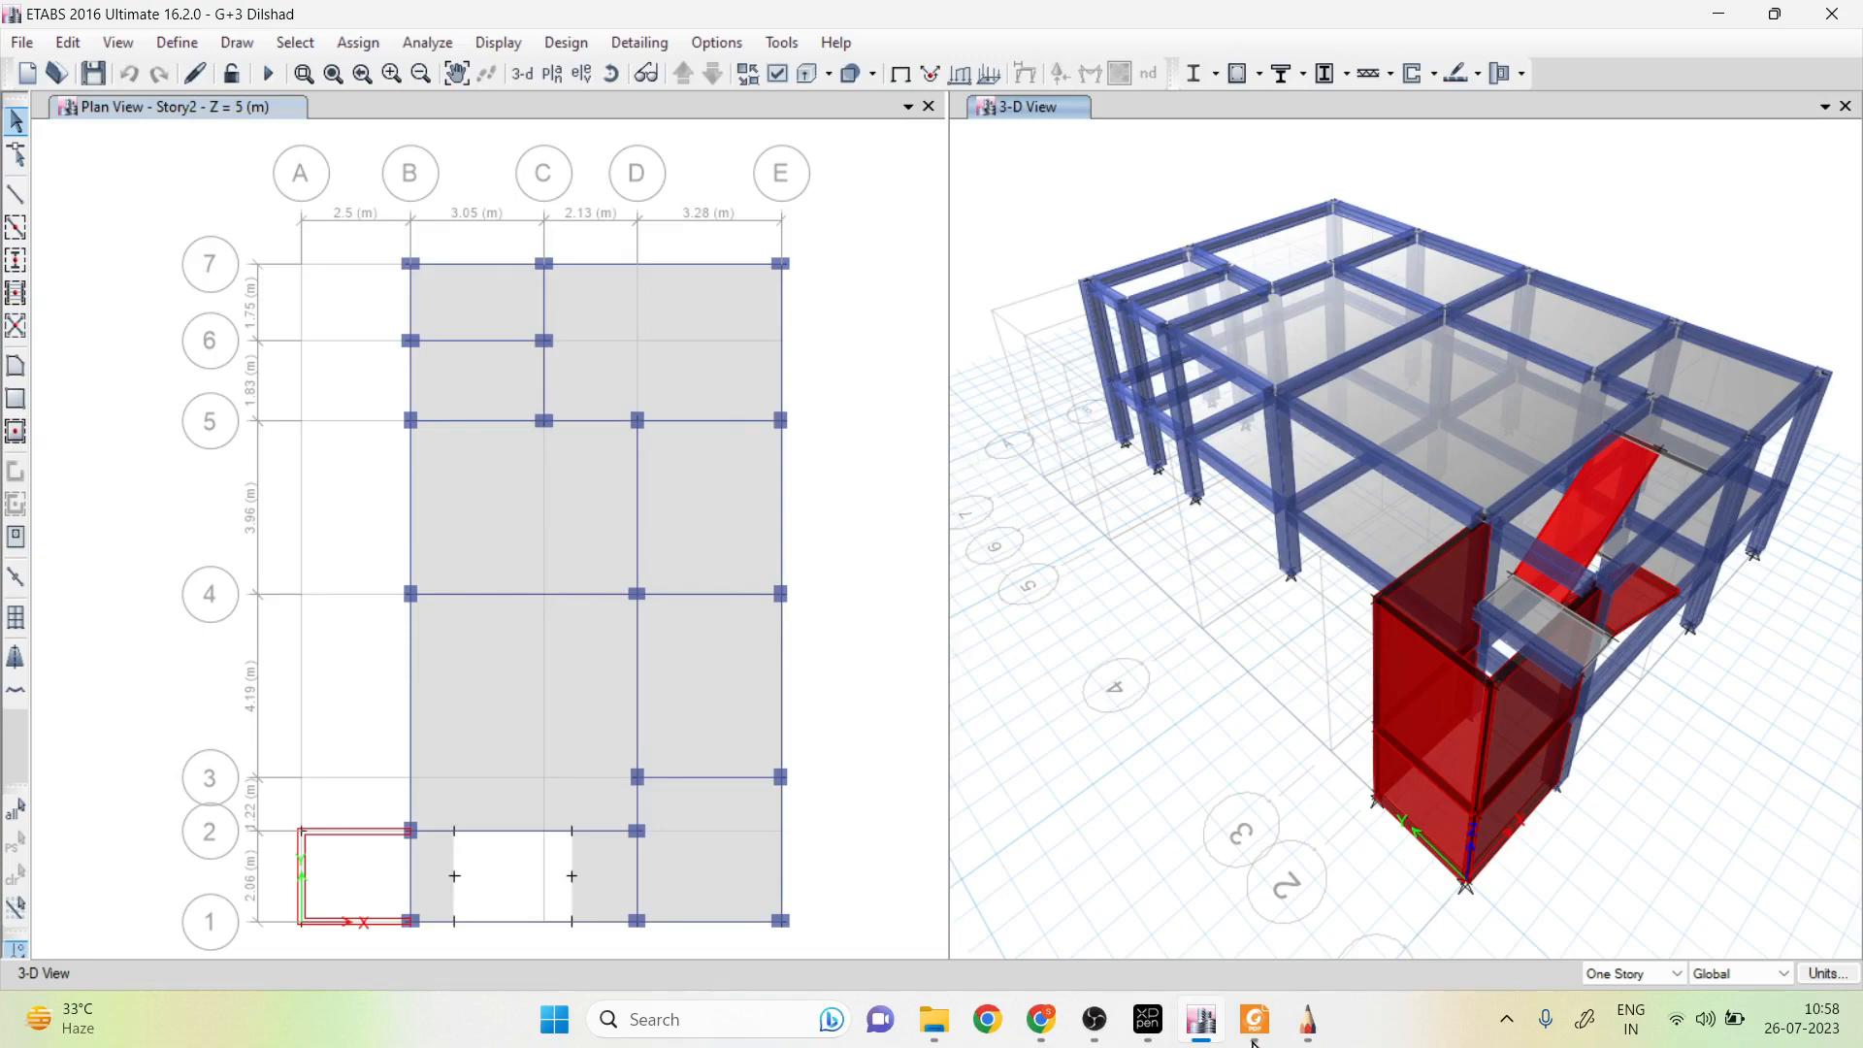
click(1308, 1021)
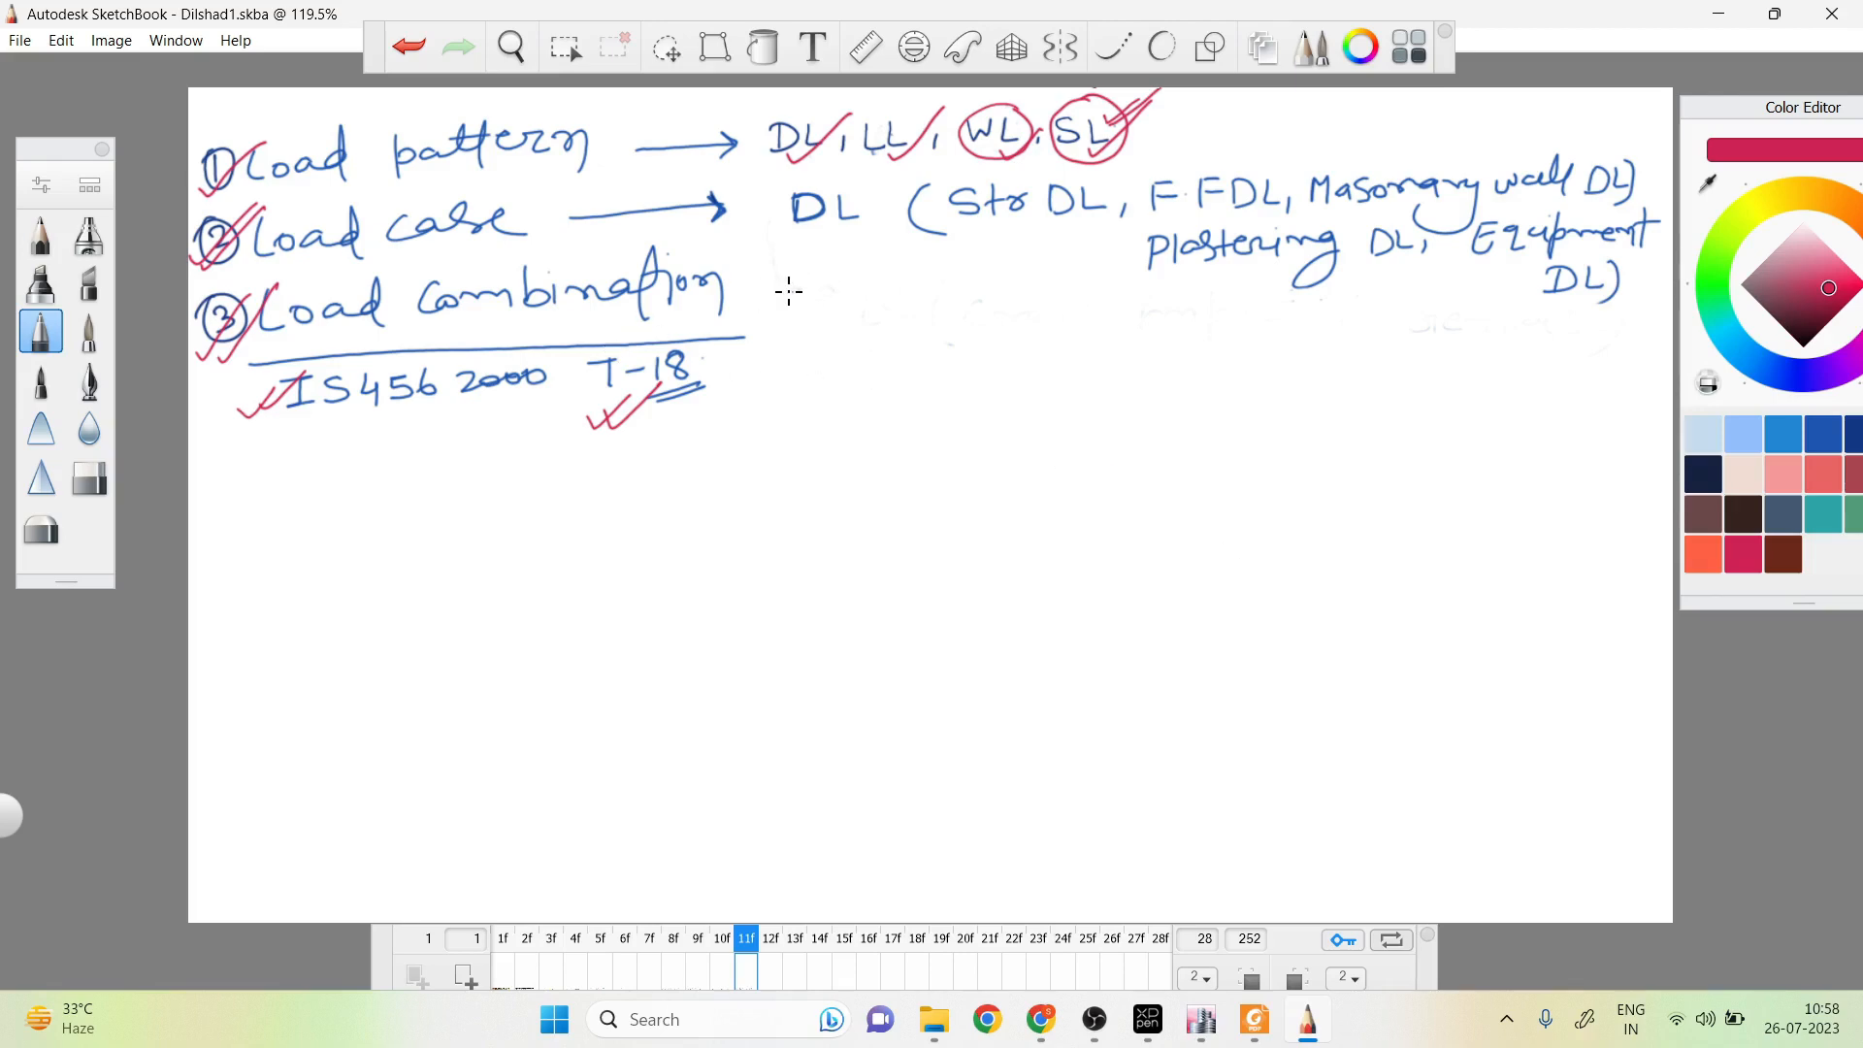
Write "P-Δ effect" in red beneath the load case notes, with a leading arrow and double underlines
mouse_move(761, 276)
mouse_down()
mouse_move(879, 401)
mouse_move(878, 384)
mouse_move(950, 396)
mouse_up()
mouse_move(952, 351)
mouse_down()
mouse_move(950, 393)
mouse_move(1013, 386)
mouse_up()
mouse_move(928, 433)
mouse_down()
mouse_move(1021, 394)
mouse_move(1067, 338)
mouse_up()
mouse_move(1092, 303)
mouse_down()
mouse_move(1064, 361)
mouse_move(1092, 335)
mouse_up()
drag(1116, 284, 1096, 347)
drag(1085, 338, 1159, 328)
mouse_move(1180, 317)
mouse_down()
mouse_move(1176, 336)
mouse_move(1192, 330)
mouse_up()
drag(1172, 318, 1205, 307)
mouse_move(1143, 366)
mouse_down()
mouse_move(1222, 343)
mouse_move(1195, 365)
mouse_up()
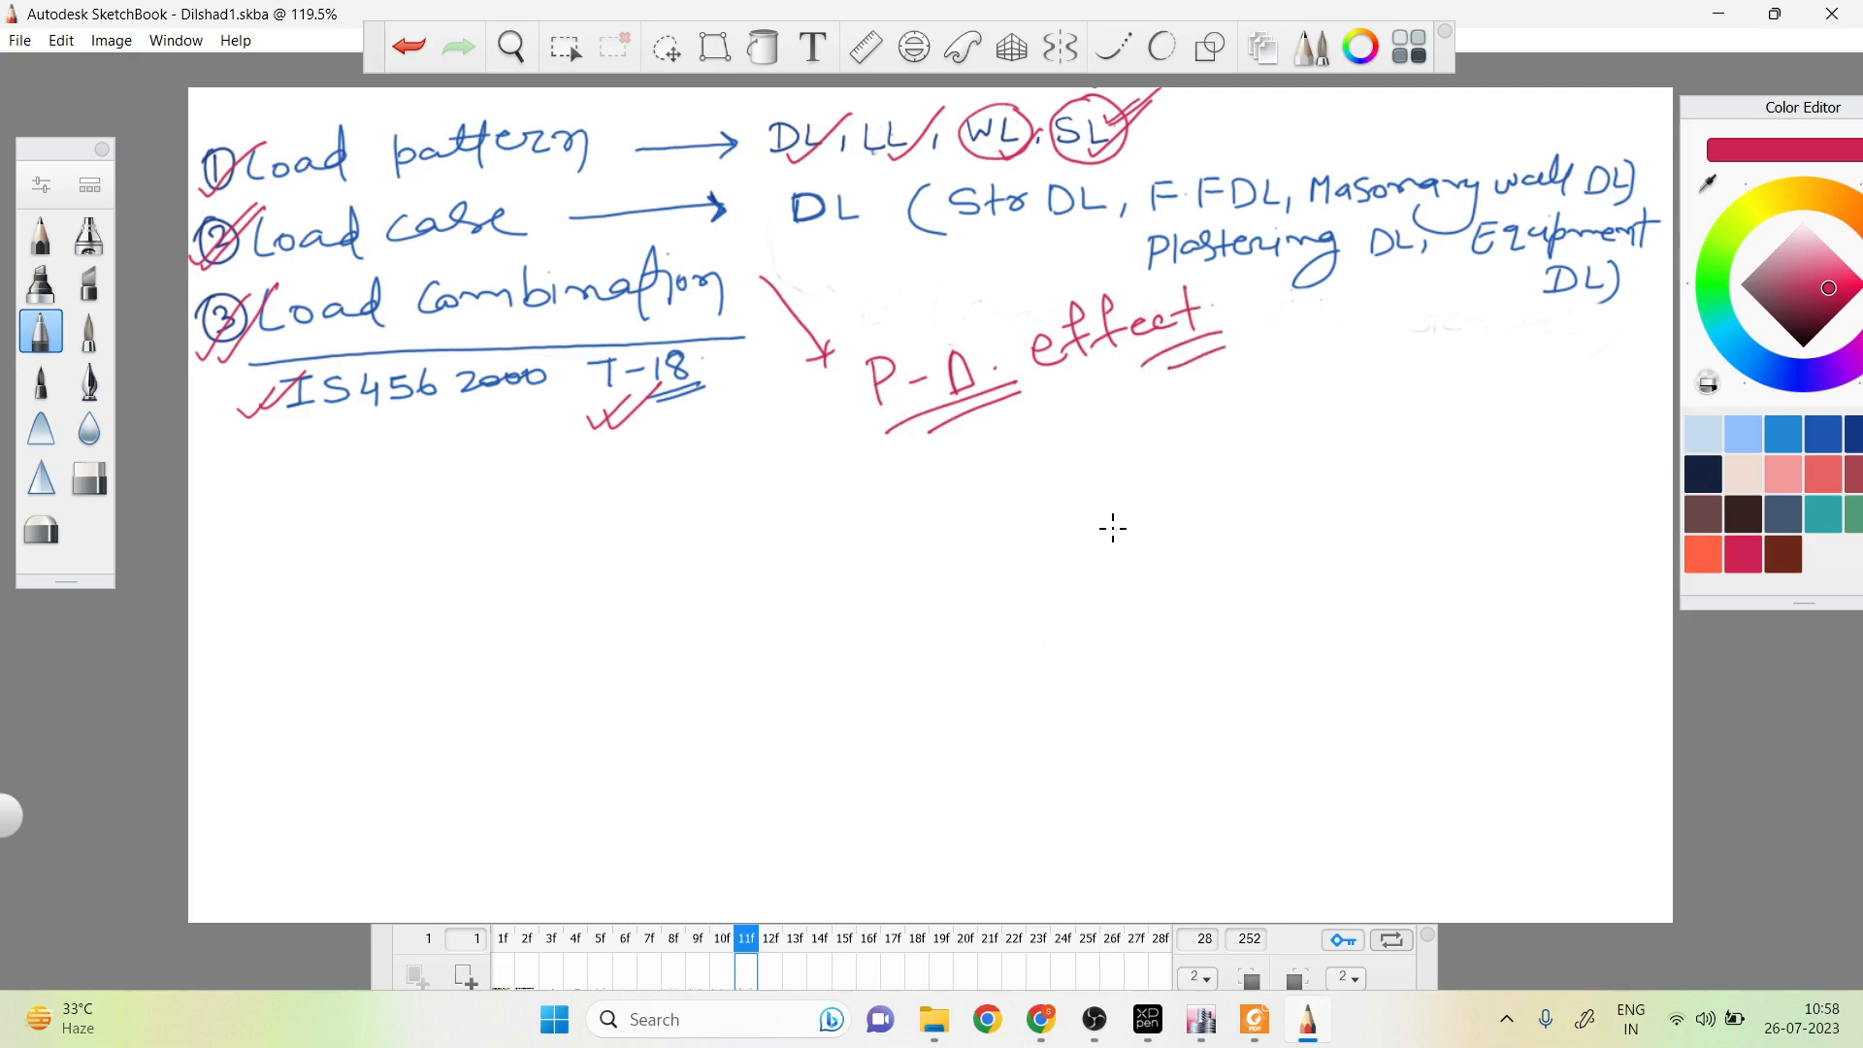
Sketch a tall rectangular column in red perspective lines below the "P-Δ effect" heading
drag(1086, 493, 1089, 657)
drag(1088, 491, 1118, 677)
mouse_move(1087, 493)
mouse_down()
mouse_move(1134, 469)
mouse_move(1168, 511)
mouse_move(1172, 669)
mouse_up()
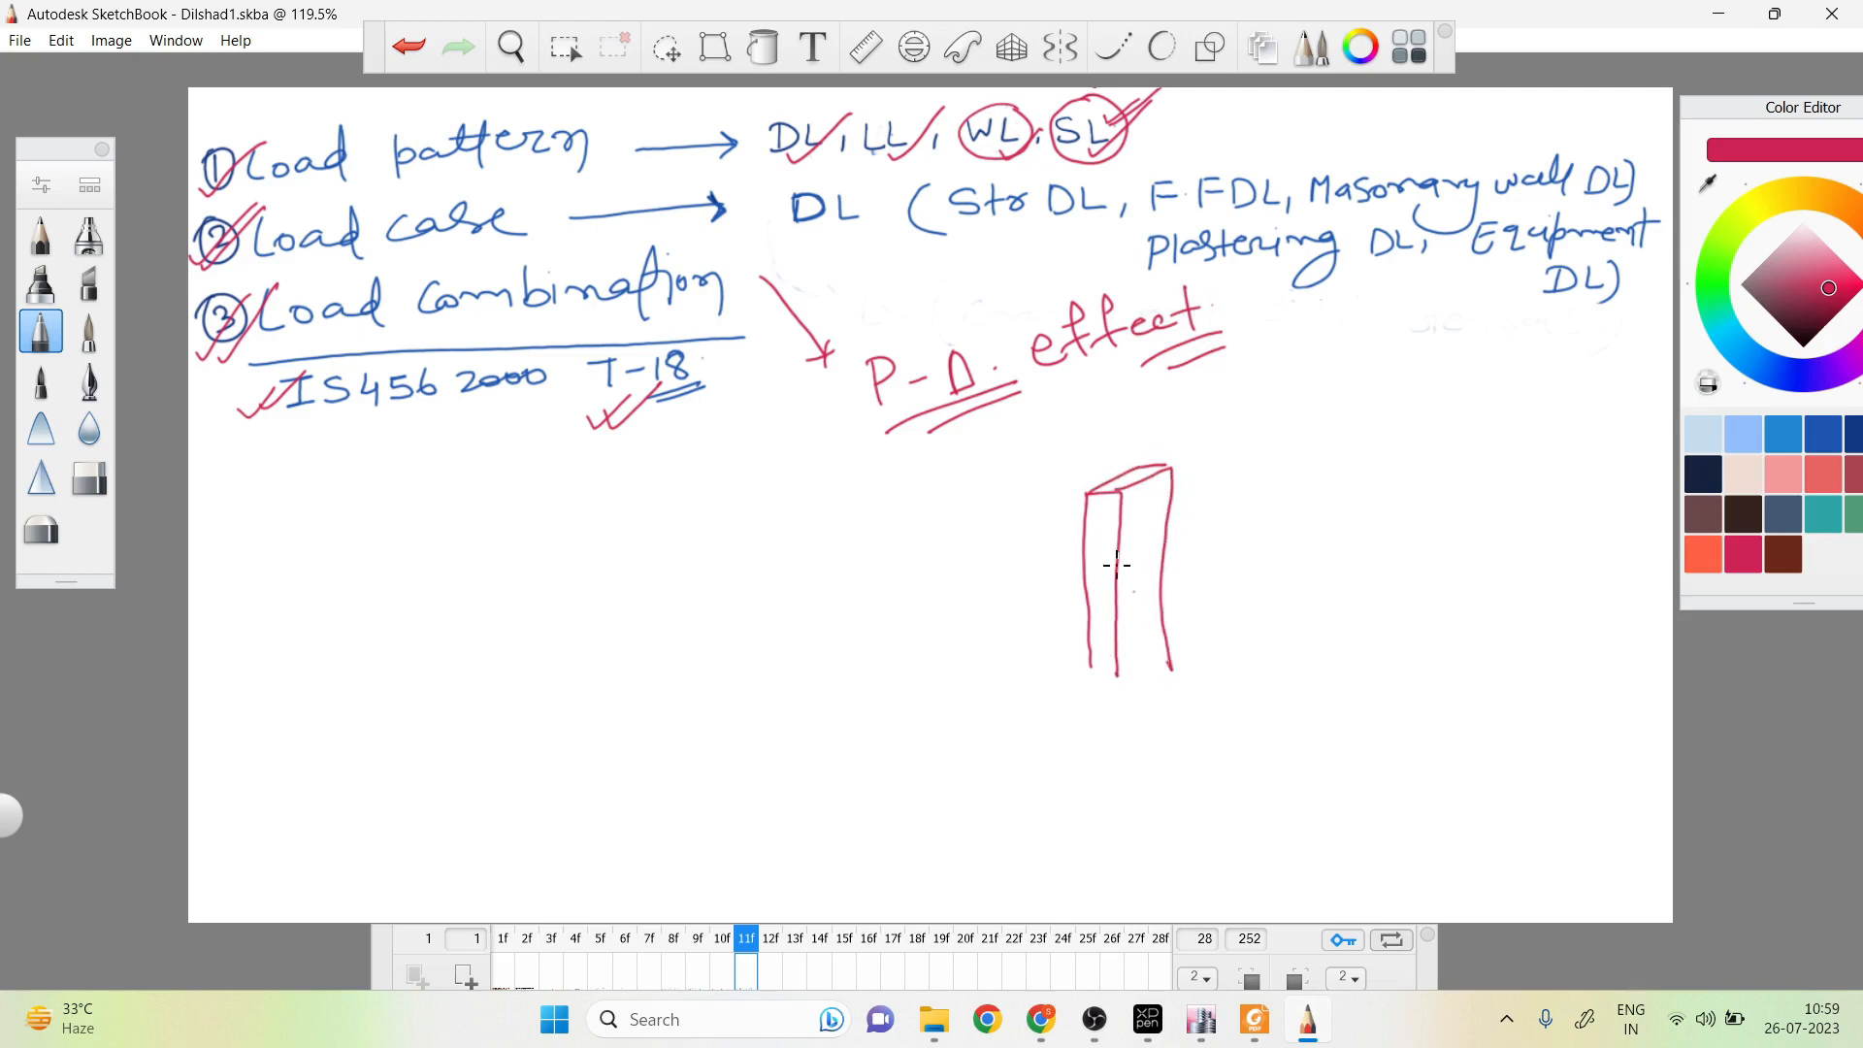
Add a red horizontal arrow labelled "Lateral" and a blue vertical load arrow at the column's top
drag(930, 502, 1045, 500)
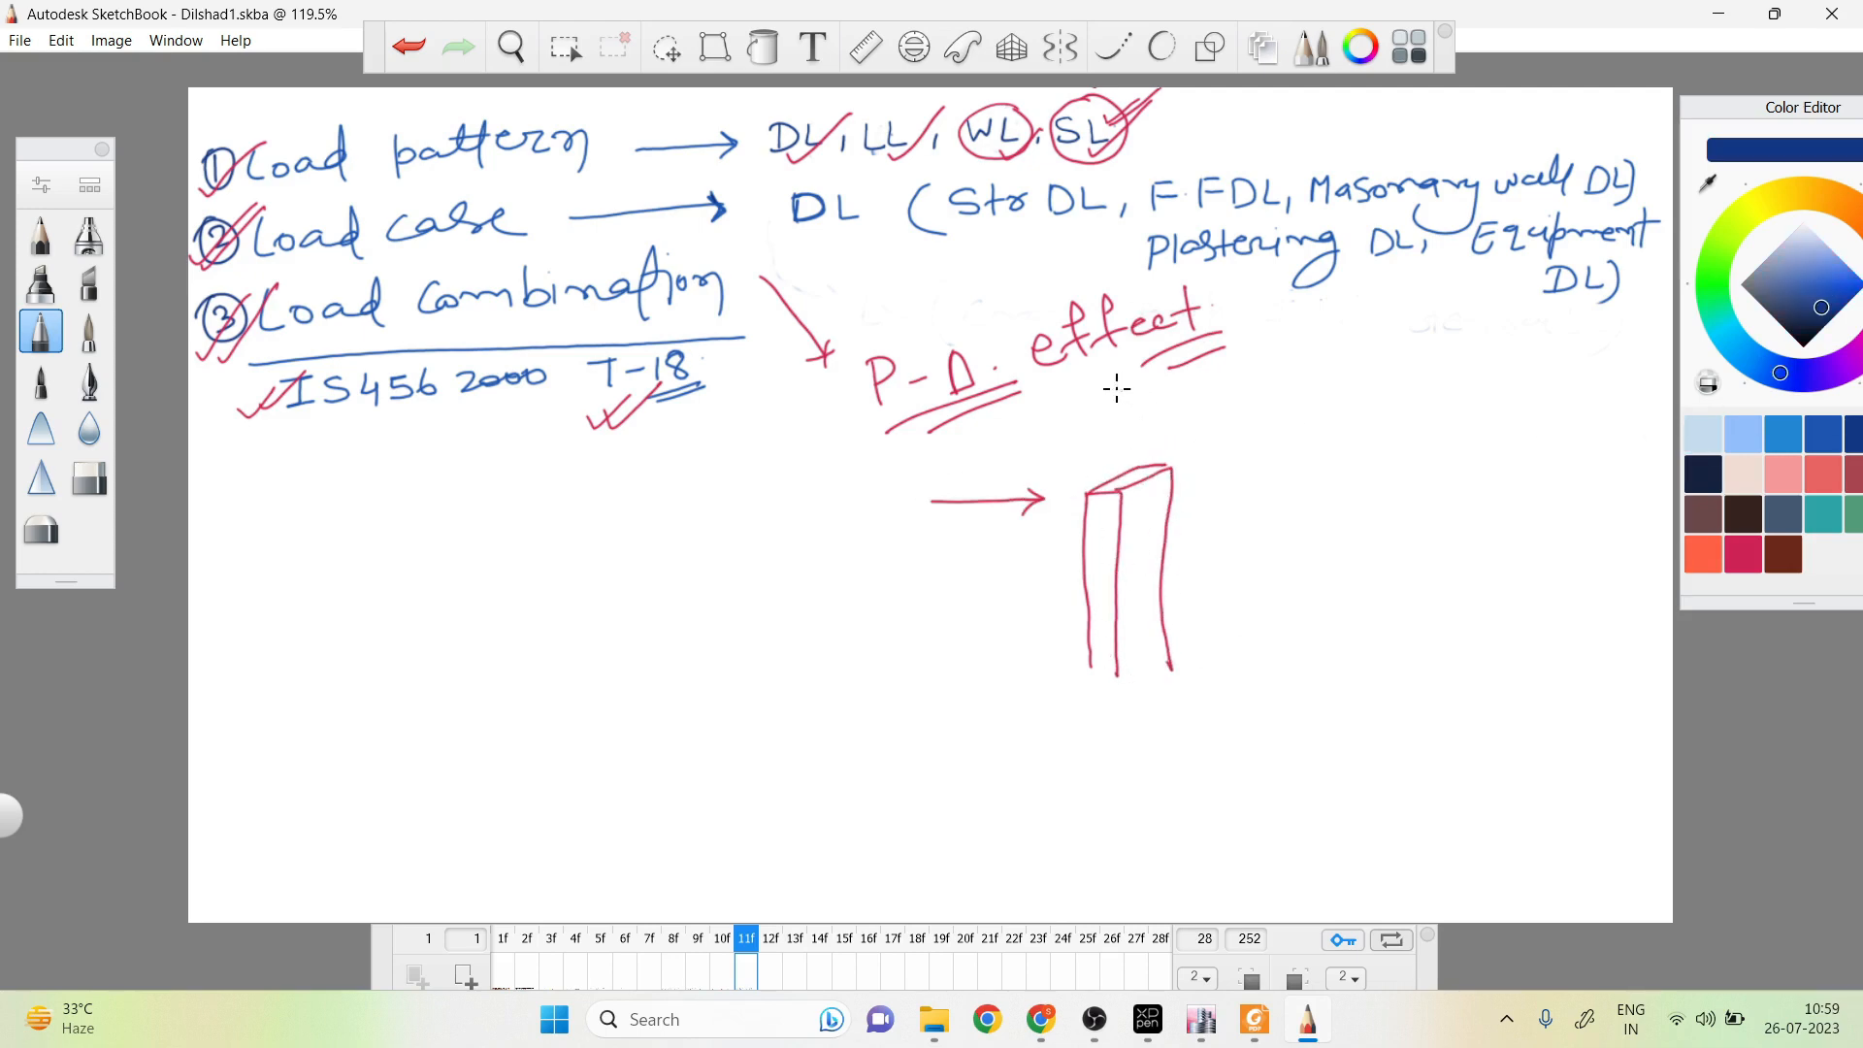
drag(1121, 366, 1120, 428)
mouse_move(868, 503)
mouse_down()
mouse_move(862, 543)
mouse_move(997, 543)
mouse_up()
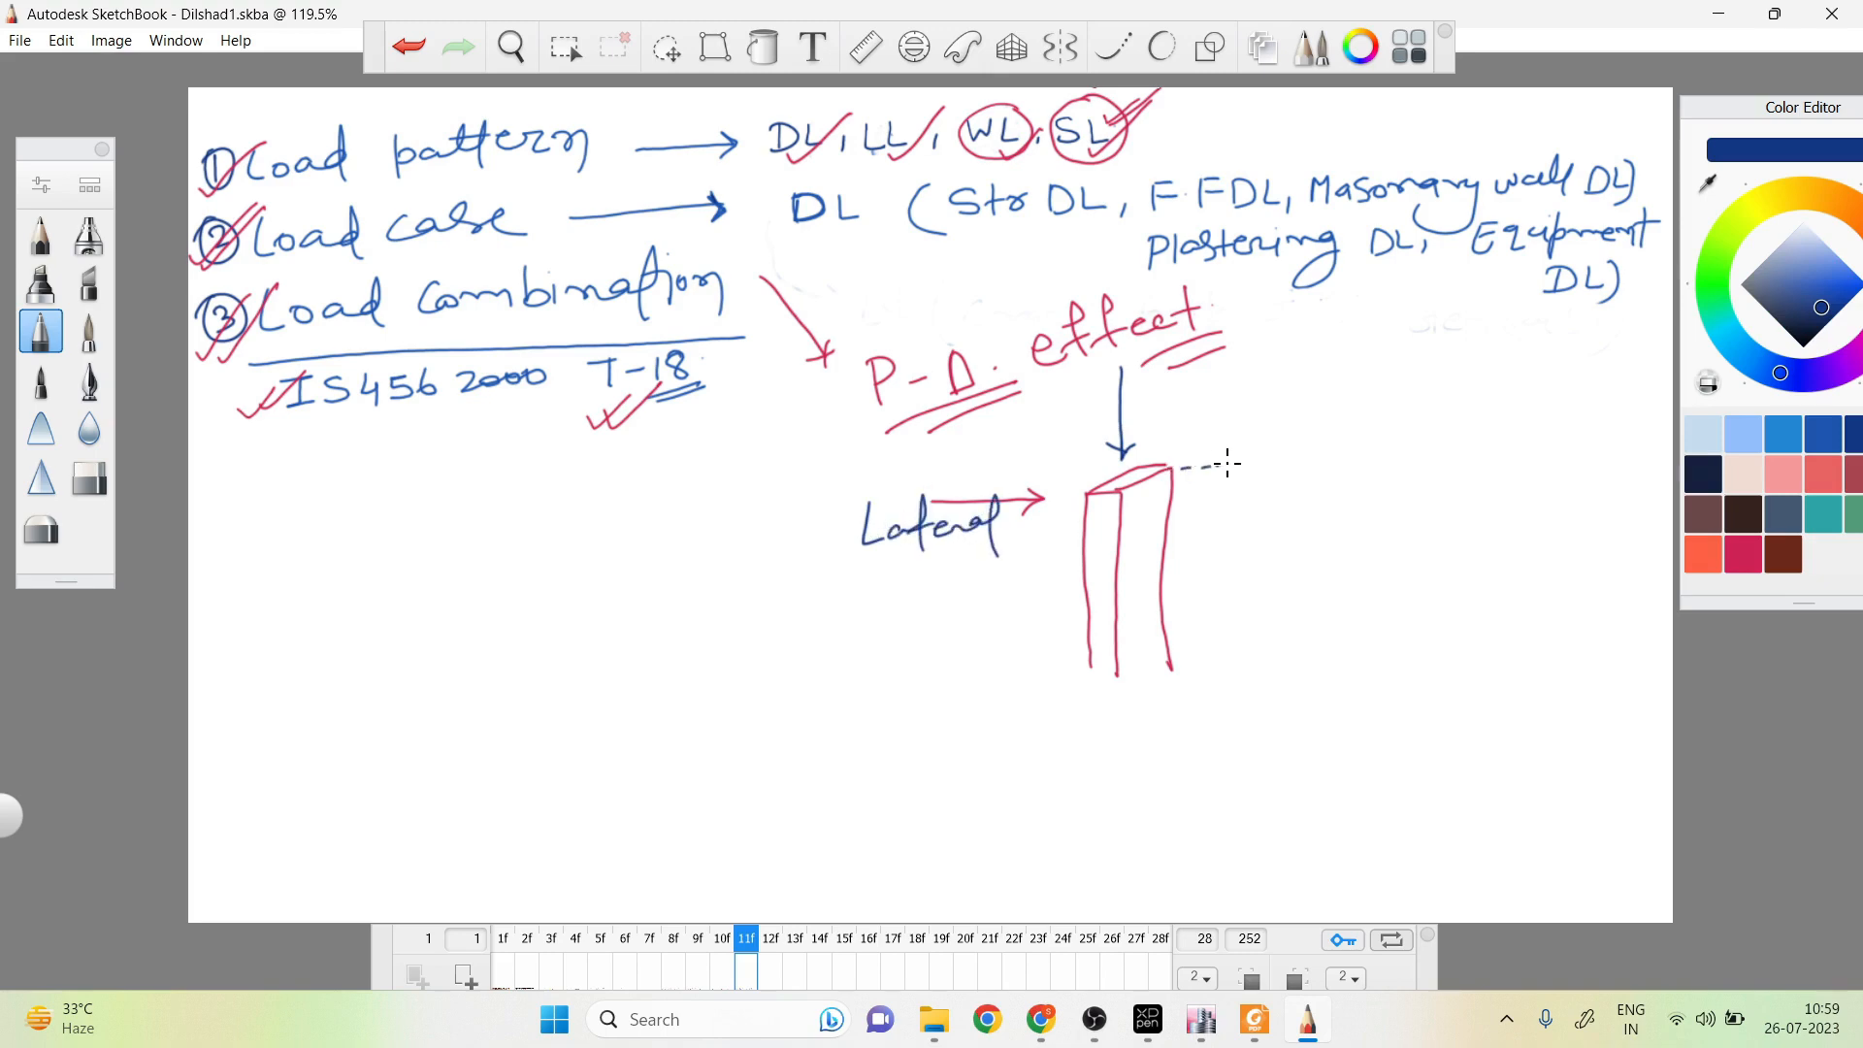
Draw the displaced column outline in blue, with dashed offset lines at the top marked Δ
drag(1123, 497, 1225, 466)
drag(1121, 673, 1172, 498)
mouse_move(1171, 670)
mouse_down()
mouse_move(1243, 465)
mouse_move(1206, 454)
mouse_move(1223, 452)
mouse_up()
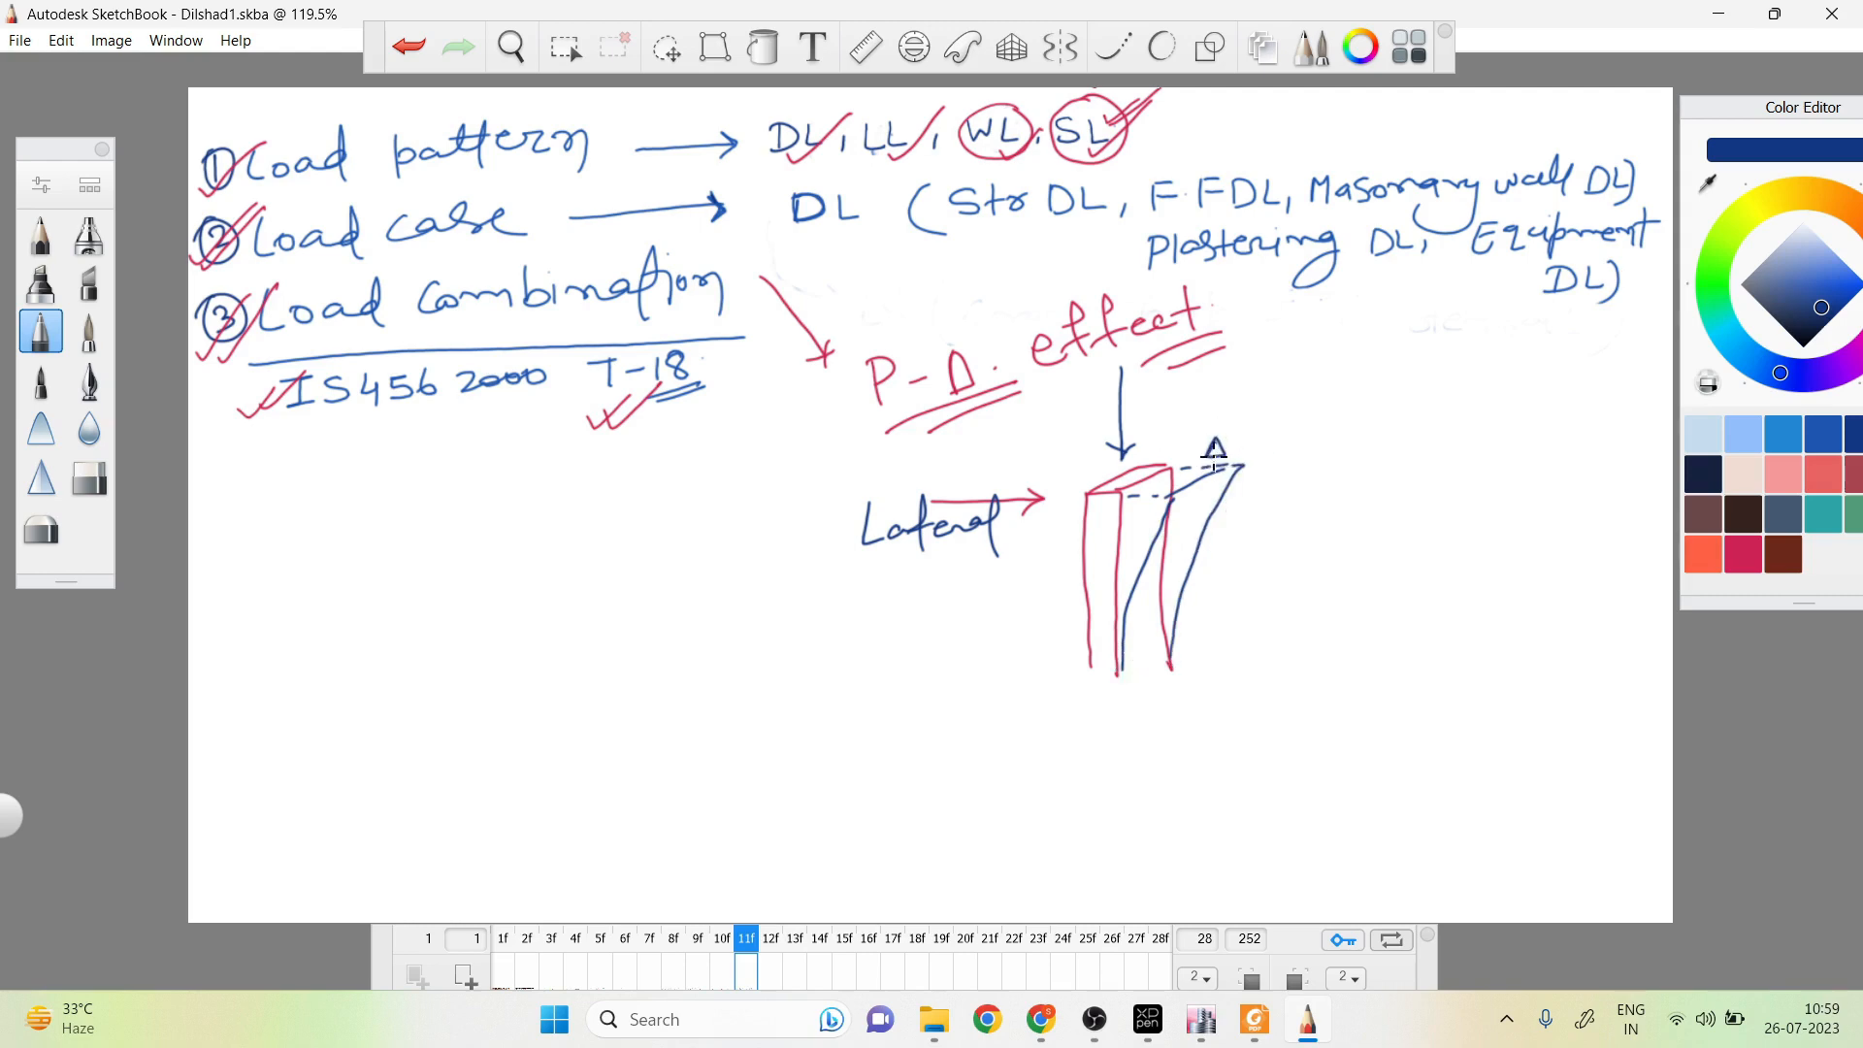
In red, mark the top offset with a double-headed Δ arrow and add a shifted load arrow, labelling both loads P
click(1743, 554)
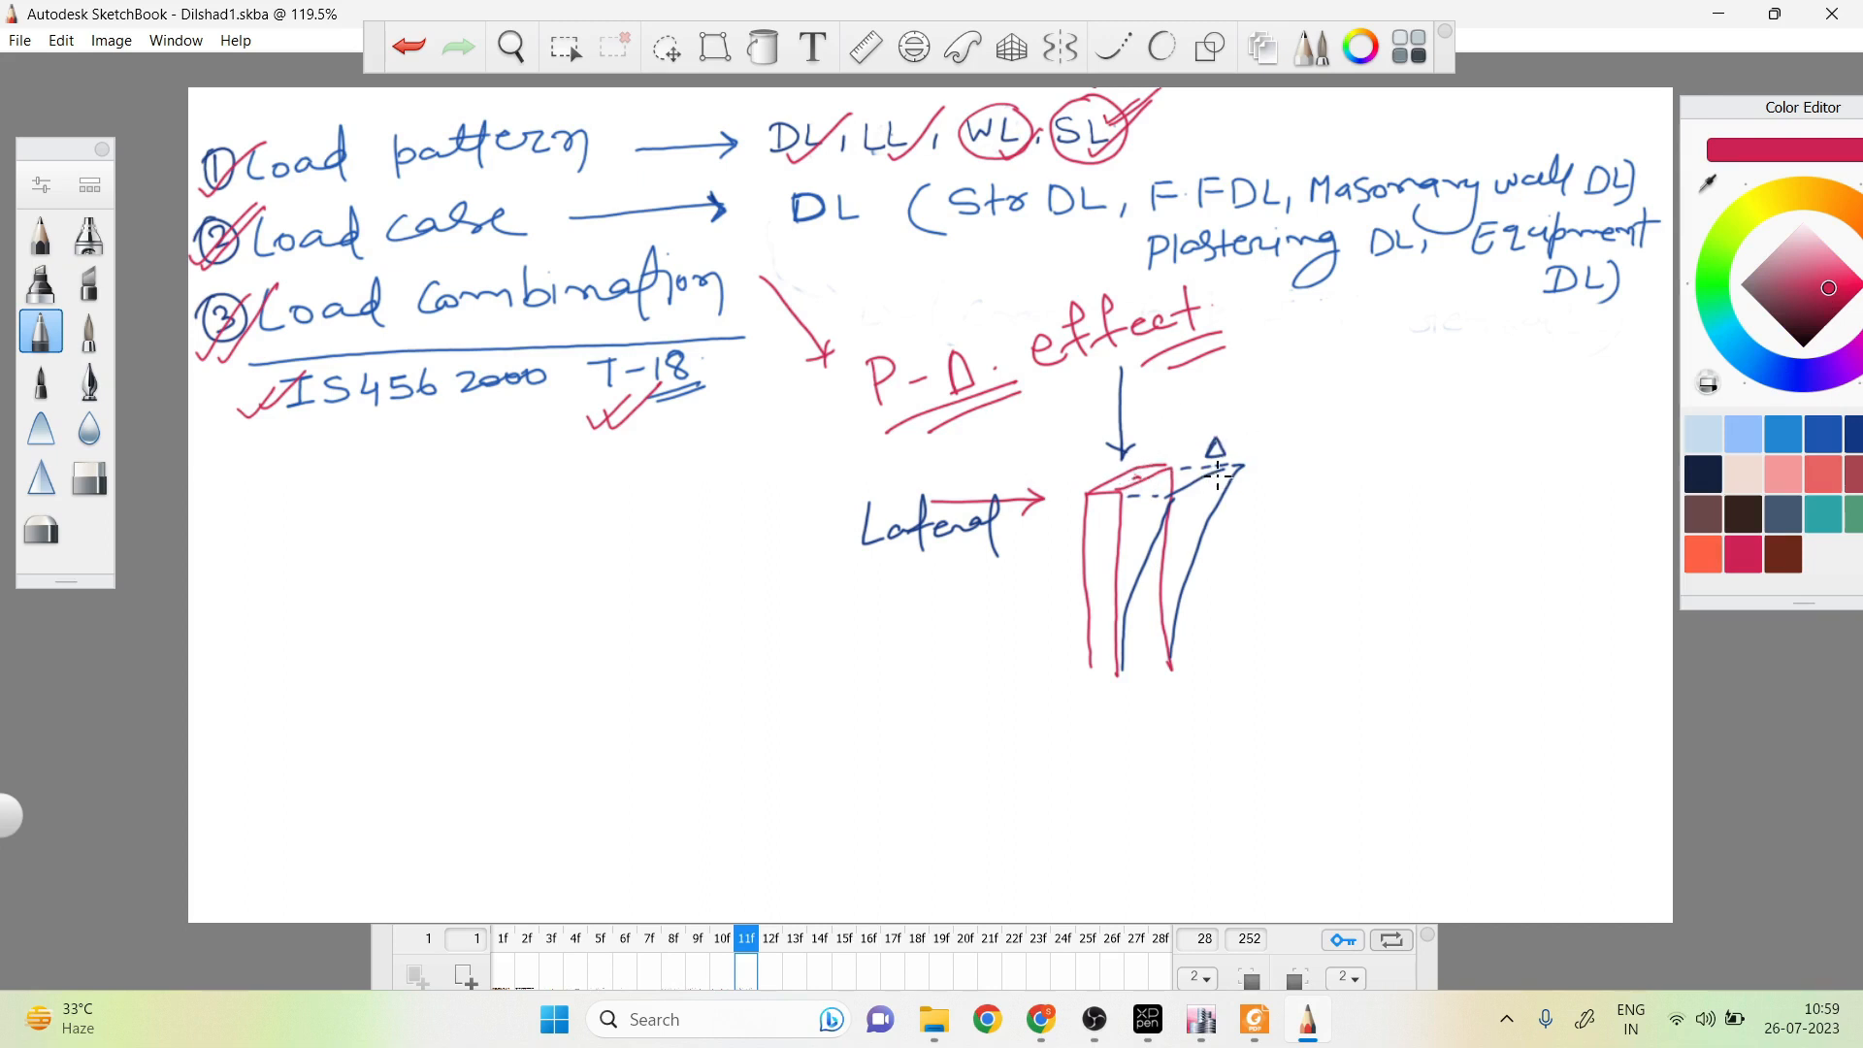
mouse_move(1151, 449)
mouse_down()
mouse_move(1201, 447)
mouse_move(1180, 418)
mouse_move(1172, 440)
mouse_up()
drag(1160, 441, 1161, 456)
drag(1202, 374, 1208, 449)
drag(1089, 375, 1089, 403)
drag(1089, 376, 1090, 389)
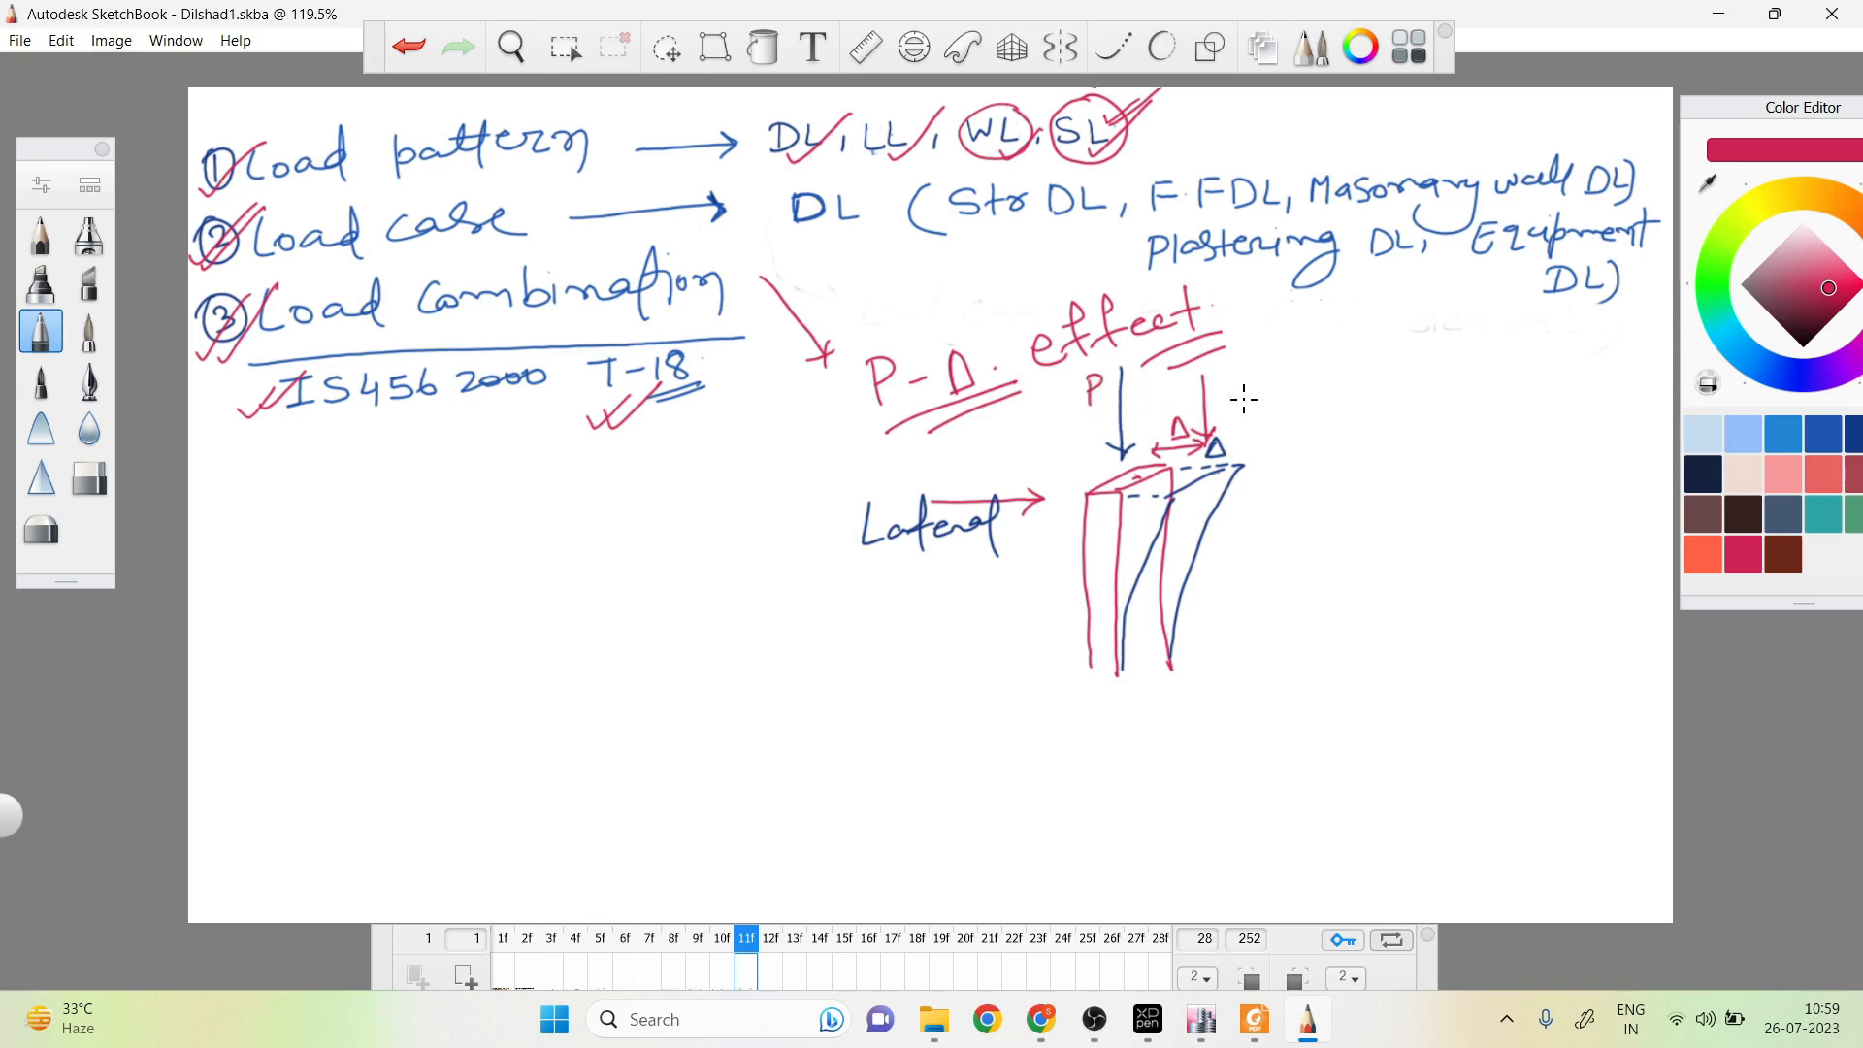
drag(1235, 367, 1225, 383)
Close the column's base in red and project the displaced load line down to a Δ offset
drag(1090, 671, 1170, 653)
mouse_move(1170, 657)
mouse_down()
mouse_move(1105, 668)
mouse_move(1164, 665)
mouse_up()
mouse_move(1231, 482)
mouse_down()
mouse_move(1251, 630)
mouse_move(1231, 658)
mouse_move(1211, 620)
mouse_move(1218, 648)
mouse_up()
Draw a curved moment arrow around the column's base and label it "Addition Moment" with a double underline
mouse_move(1259, 570)
mouse_down()
mouse_move(1280, 629)
mouse_move(1130, 709)
mouse_move(1160, 713)
mouse_up()
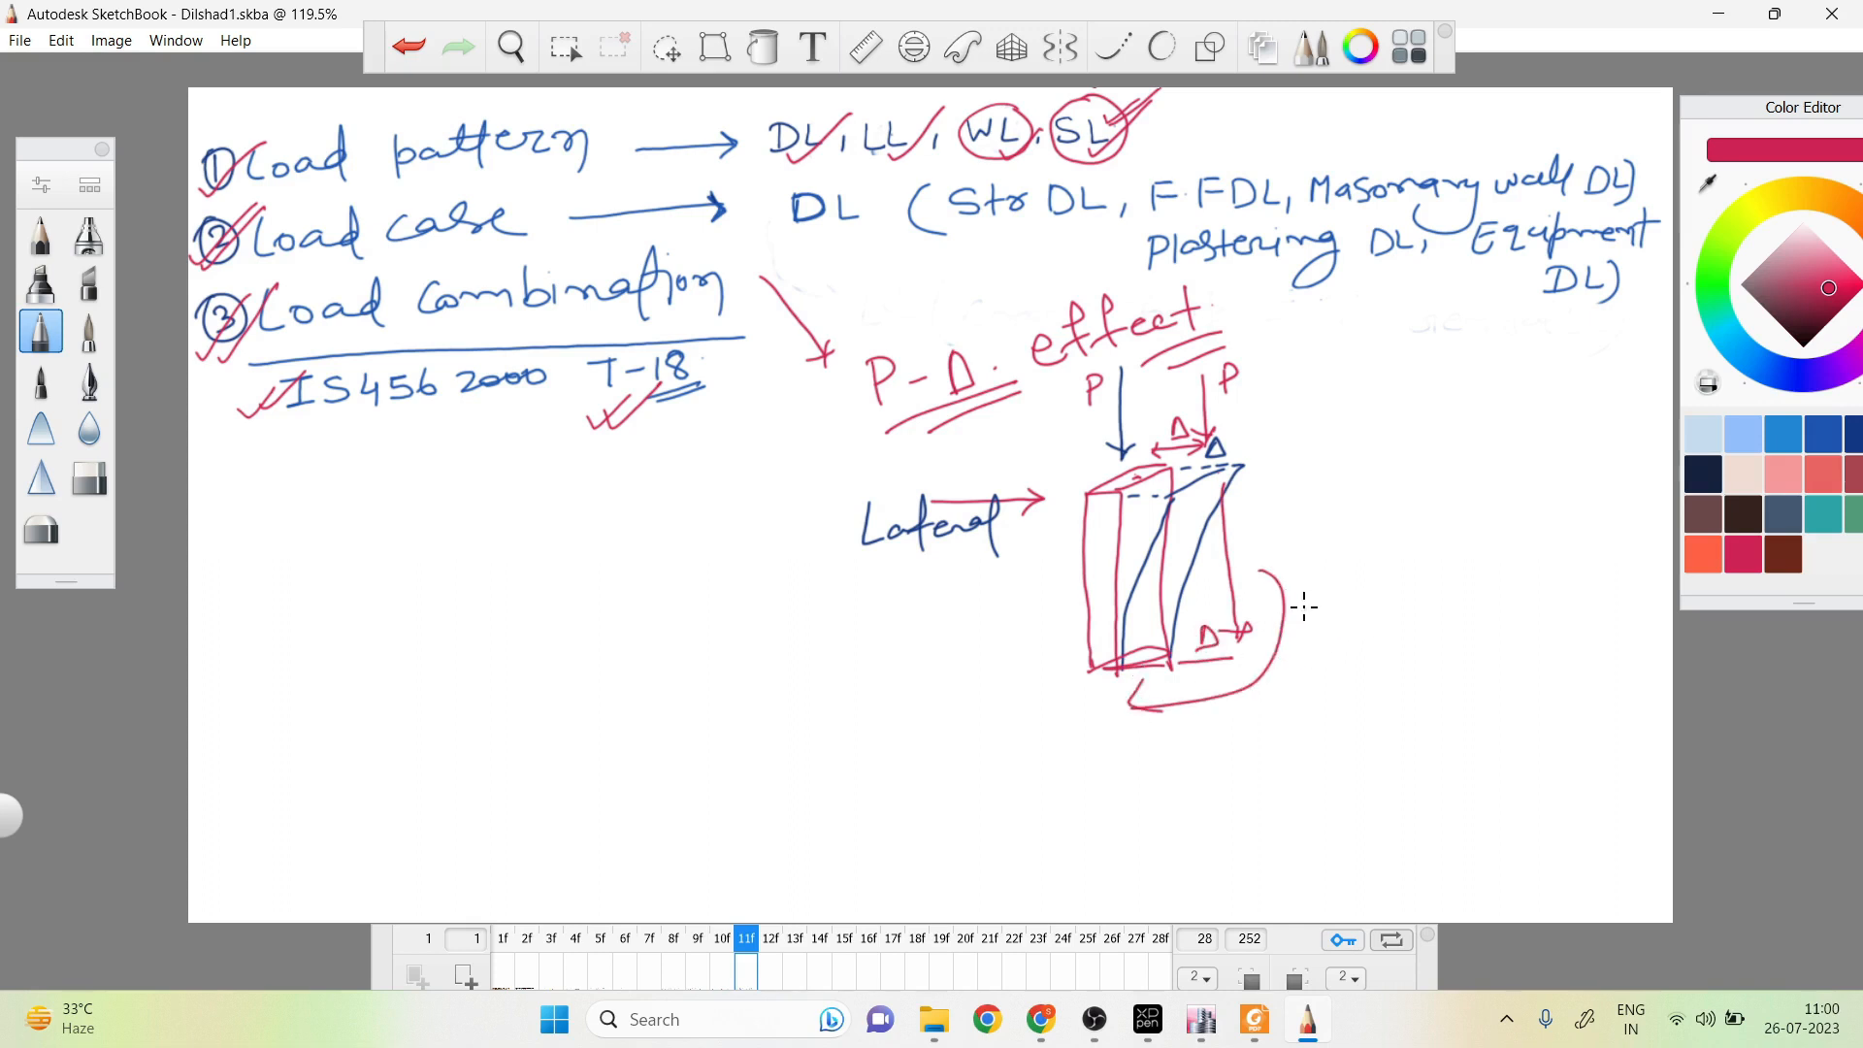
mouse_move(1283, 573)
mouse_down()
mouse_move(1285, 632)
mouse_move(1425, 582)
mouse_up()
mouse_move(1428, 573)
mouse_down()
mouse_move(1494, 587)
mouse_move(1550, 553)
mouse_up()
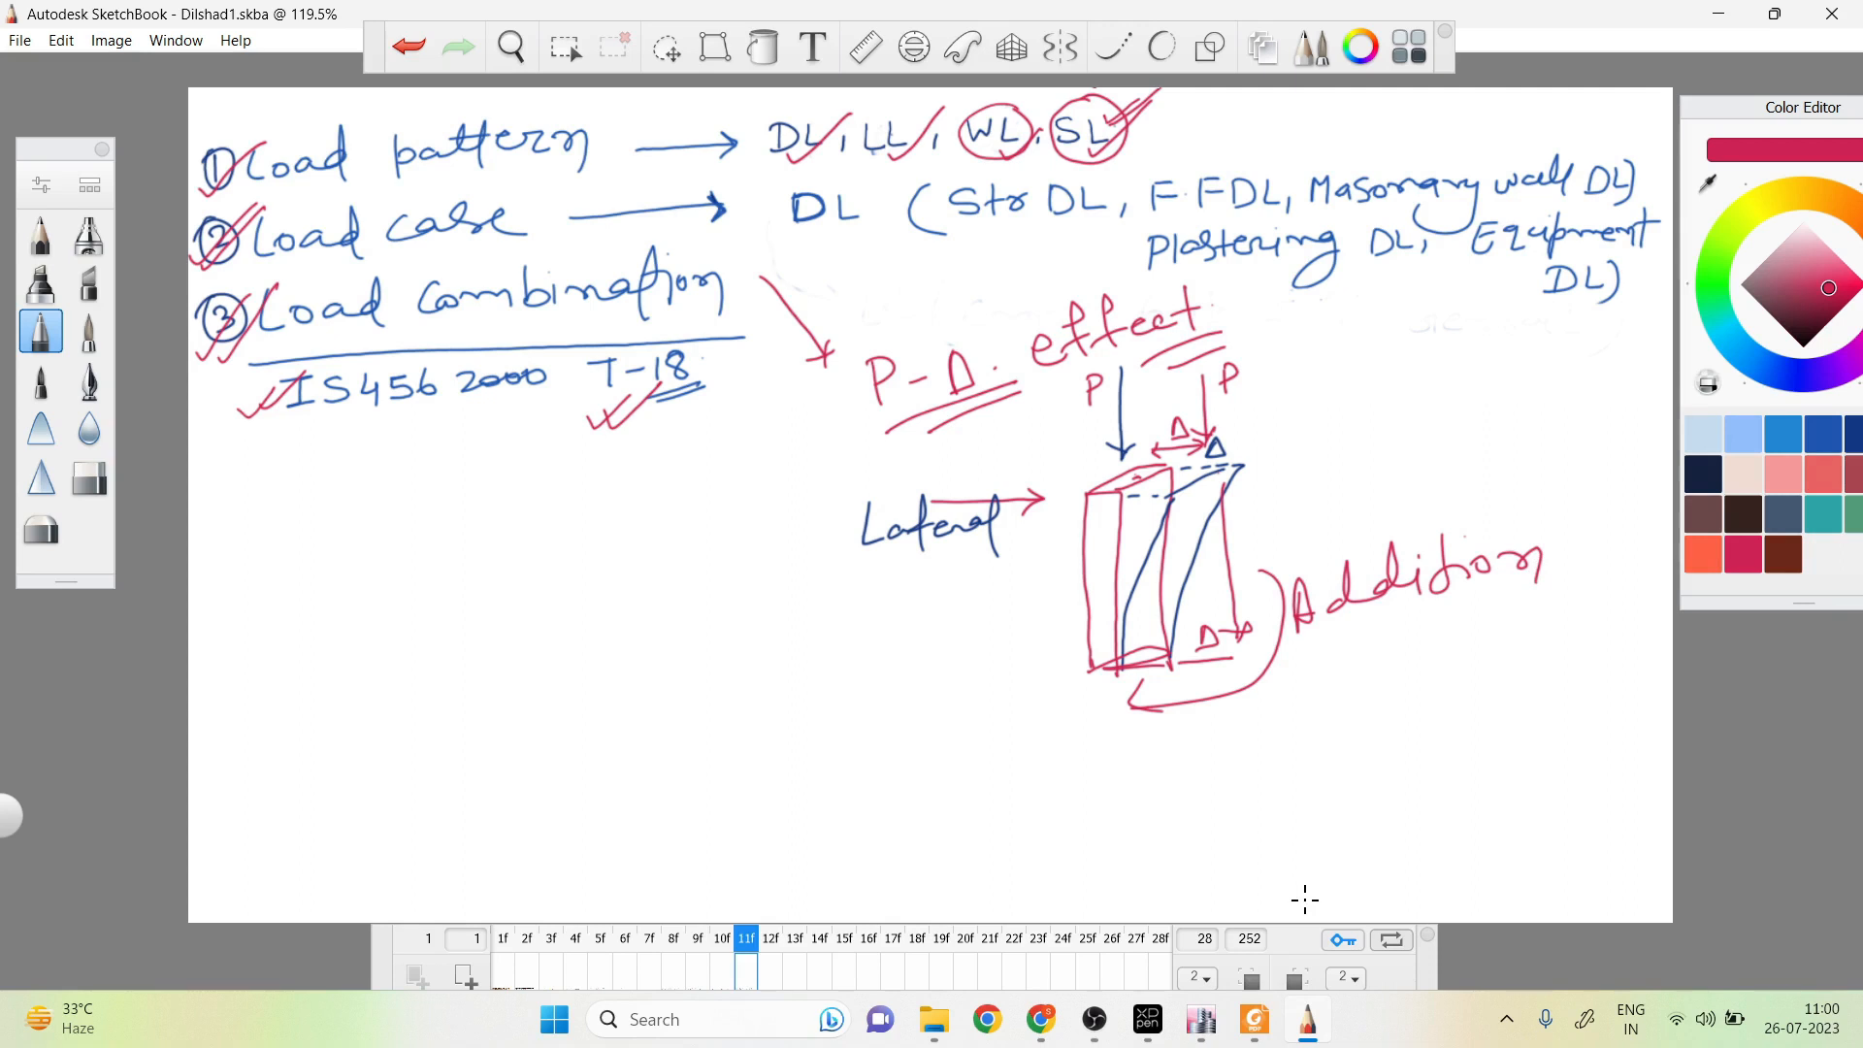
mouse_move(1422, 670)
mouse_down()
mouse_move(1426, 629)
mouse_move(1553, 642)
mouse_move(1599, 594)
mouse_move(1622, 612)
mouse_up()
drag(1582, 676, 1616, 661)
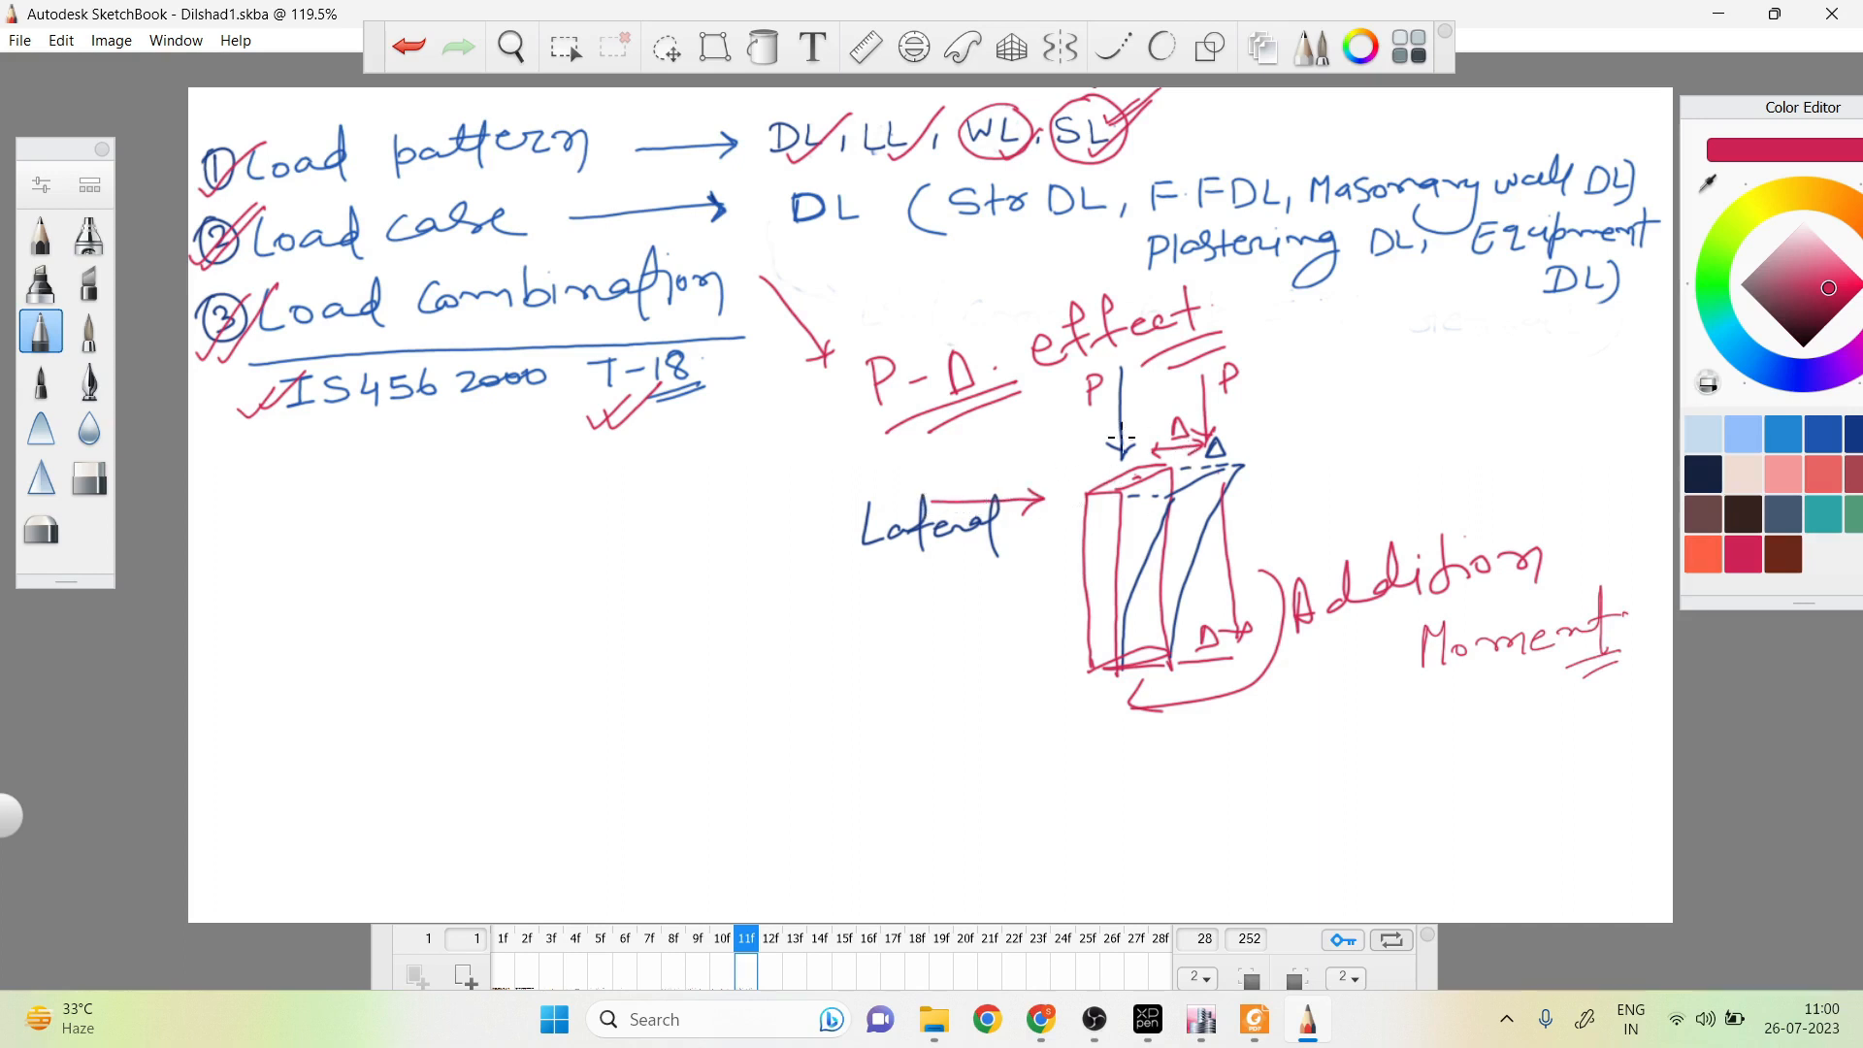
Emphasize the sketch by circling P and "Lateral", underlining "P-Δ", and ticking its letters, the shifted load and "Addition Moment"
drag(1175, 411, 1205, 396)
click(1824, 434)
drag(1113, 370, 1115, 367)
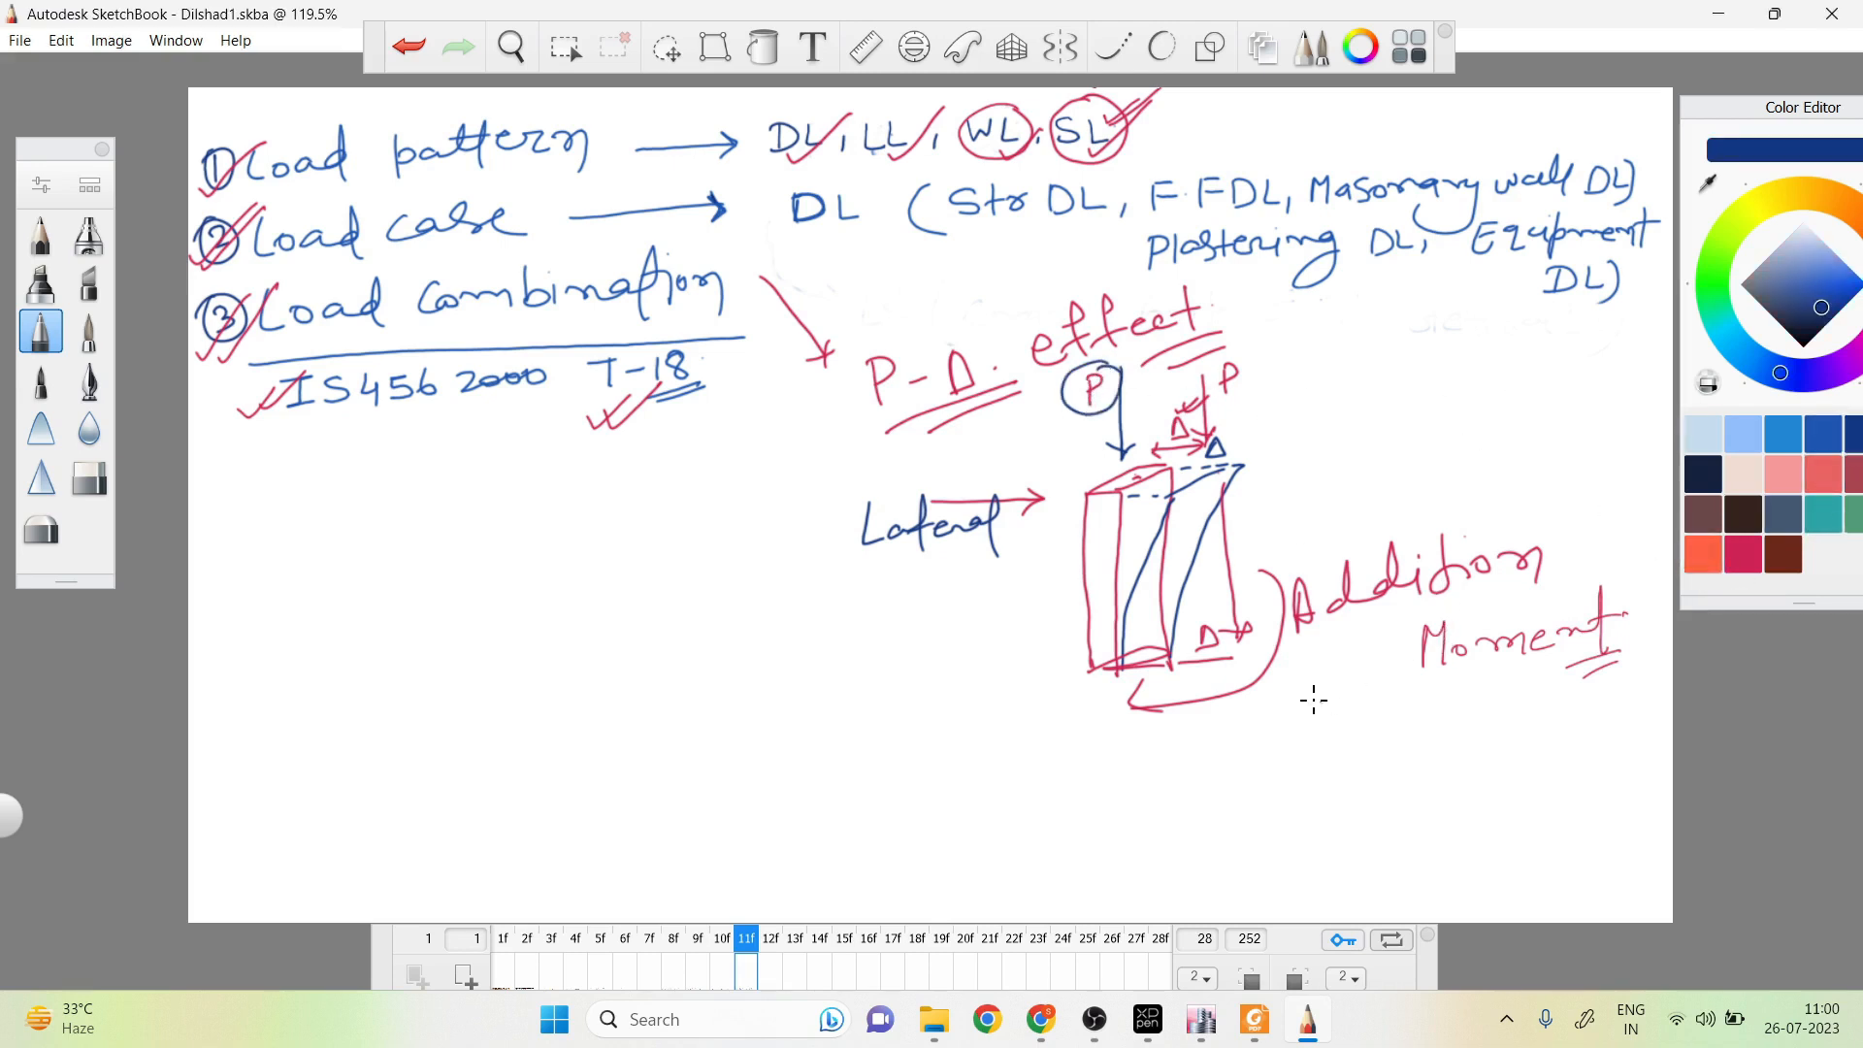
drag(1301, 674, 1393, 635)
drag(877, 427, 998, 396)
drag(892, 439, 993, 409)
mouse_move(927, 471)
mouse_down()
mouse_move(818, 519)
mouse_move(967, 582)
mouse_move(978, 462)
mouse_move(895, 468)
mouse_up()
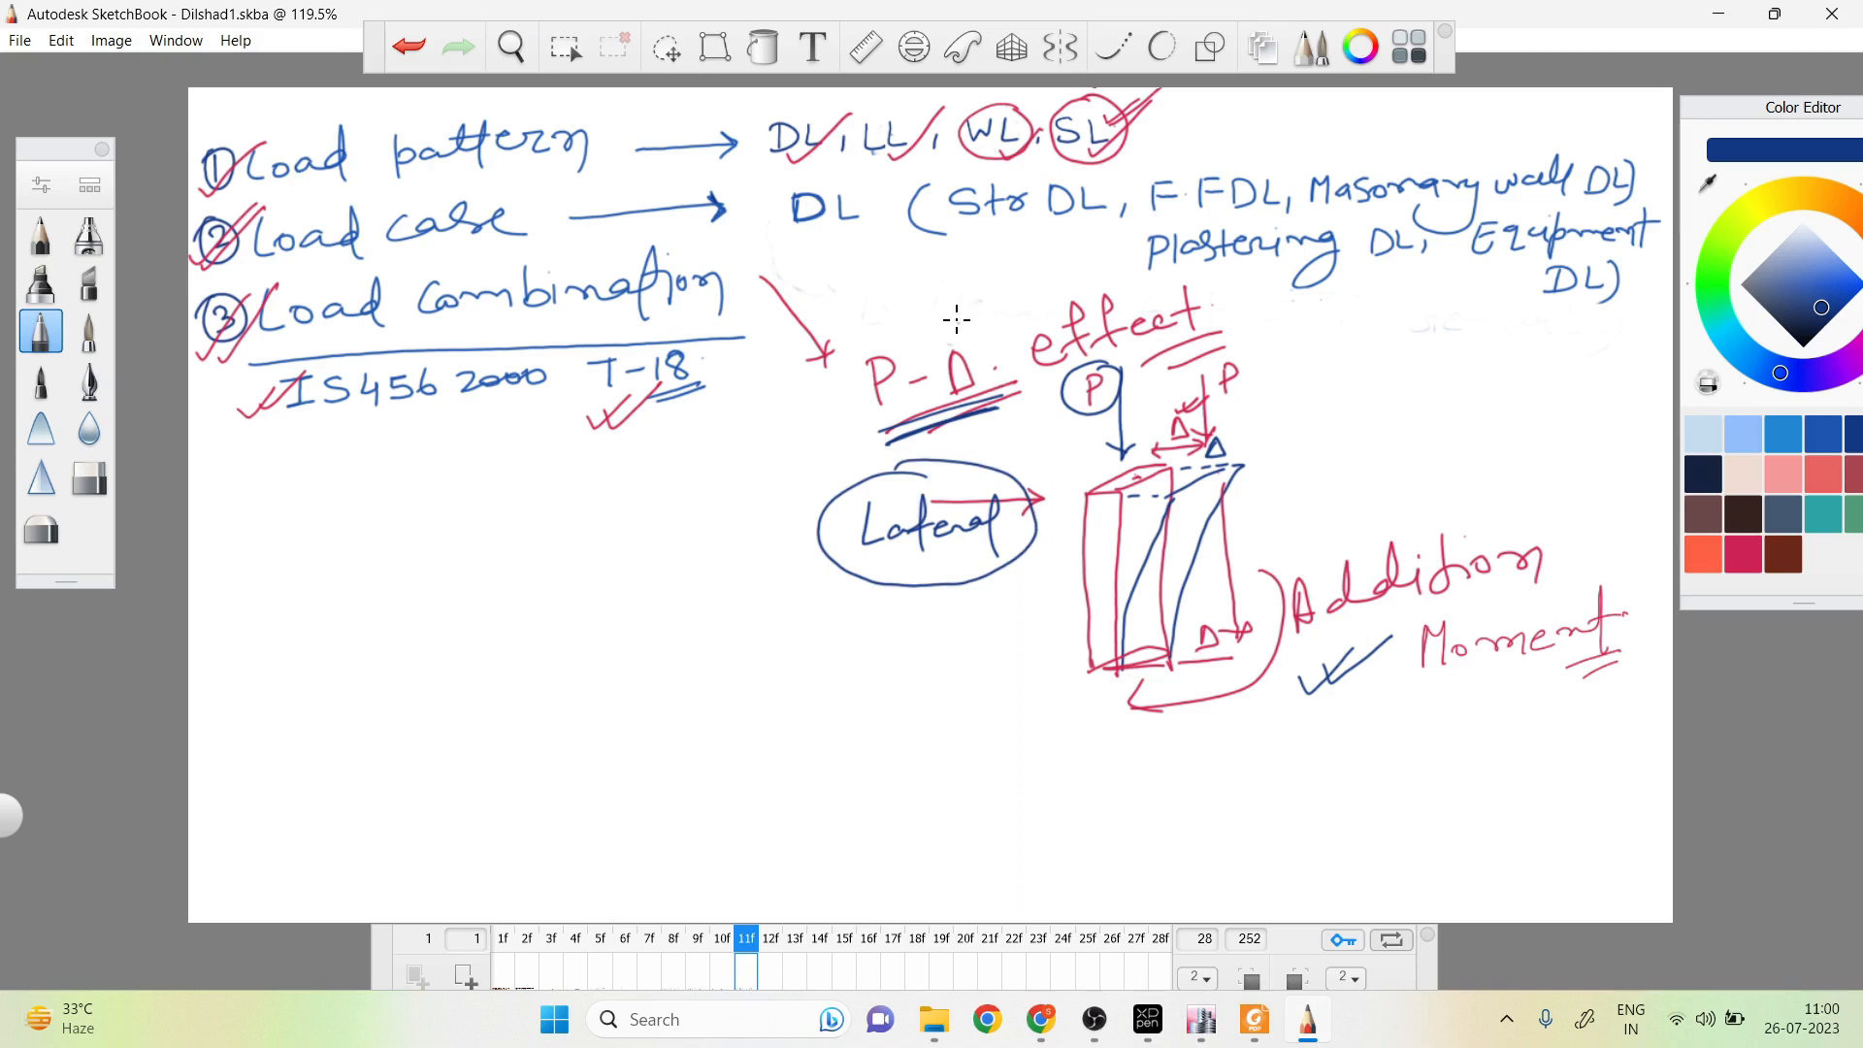
drag(958, 310, 1009, 297)
mouse_move(866, 308)
mouse_down()
mouse_move(878, 324)
mouse_move(917, 294)
mouse_up()
drag(1394, 730, 1484, 711)
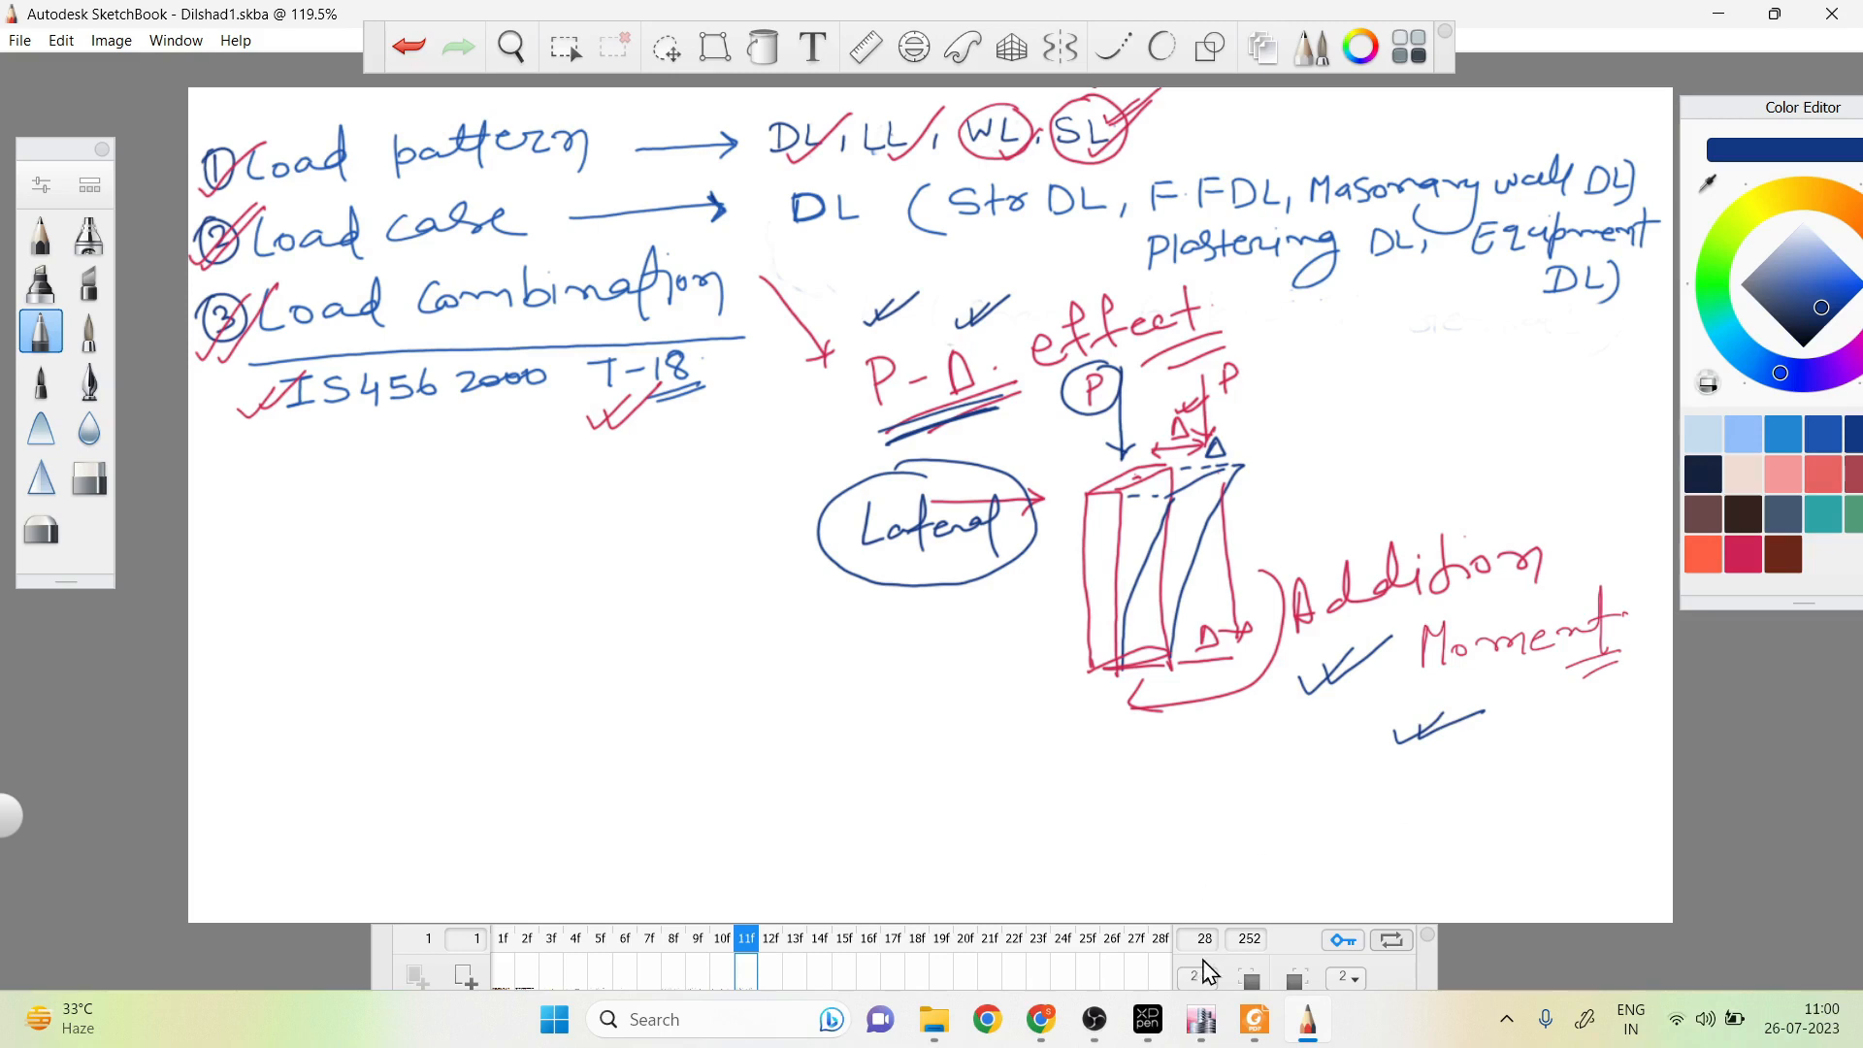
Switch to ETABS and set the preset P-Delta automation method to Iterative - Based on Loads
click(1191, 1027)
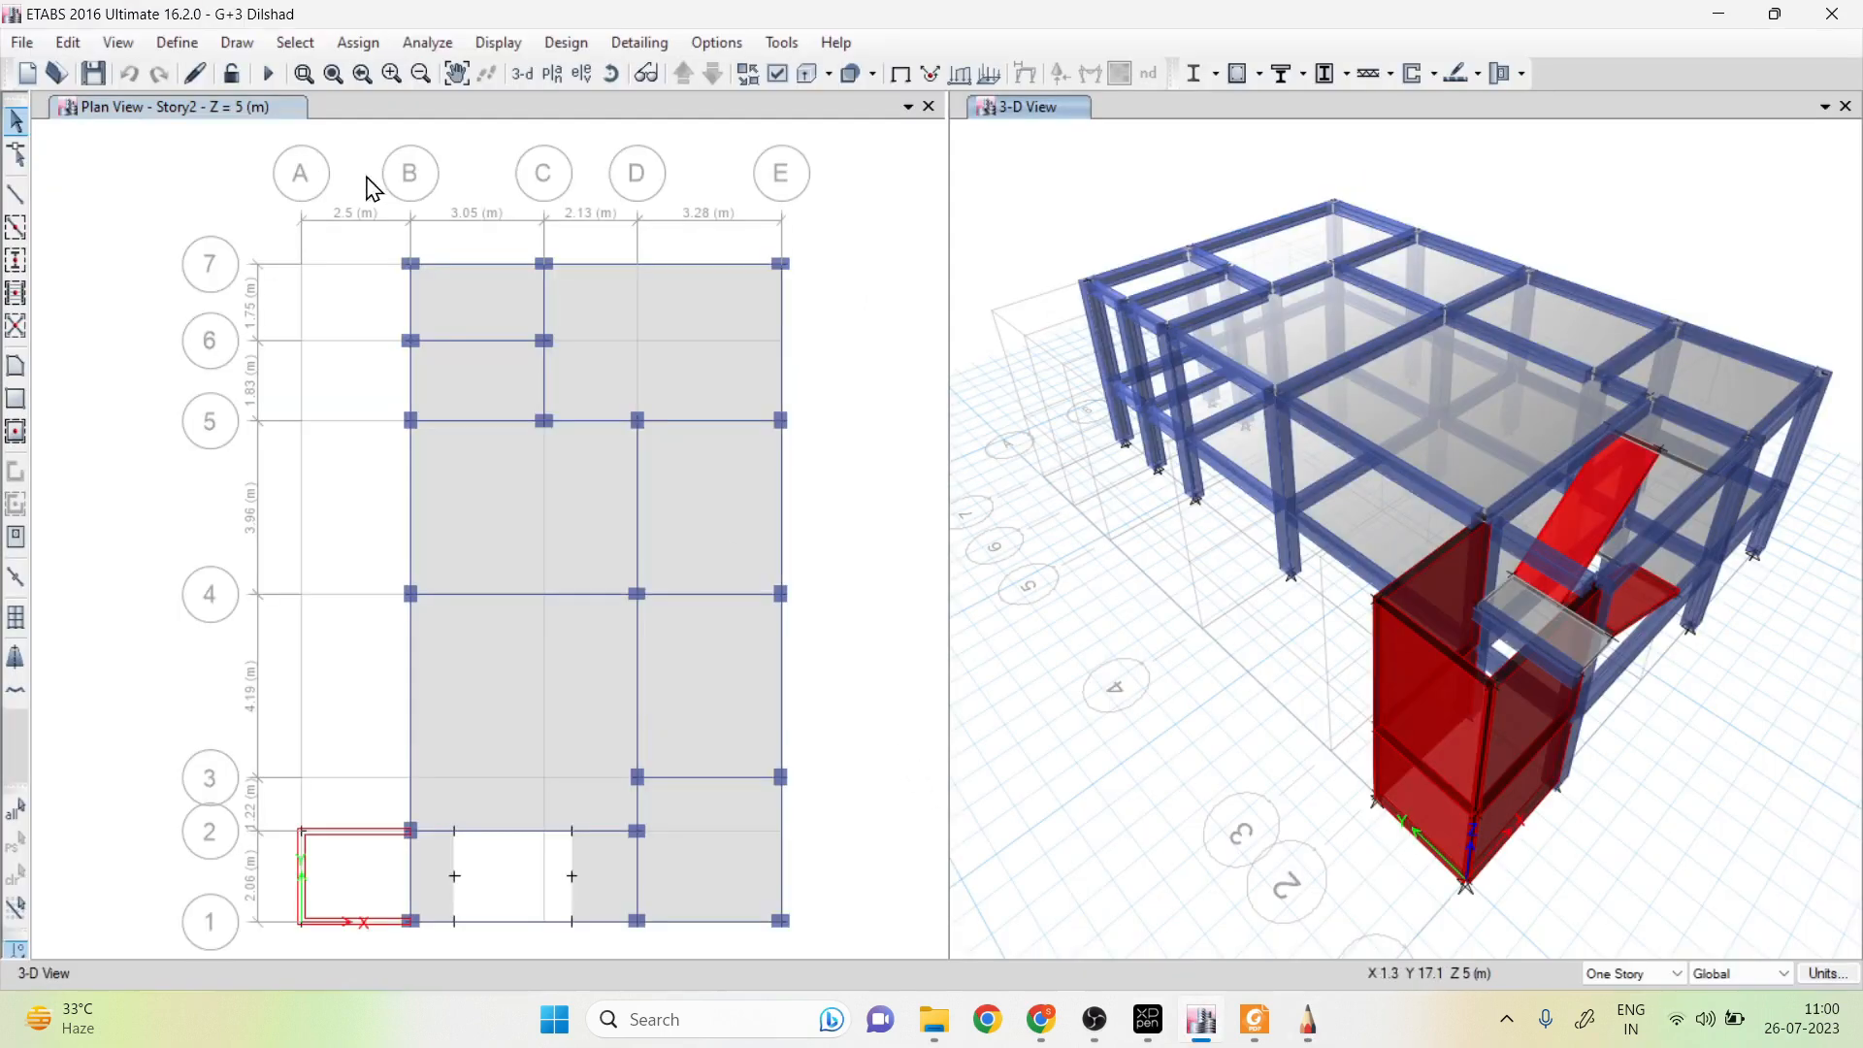
click(178, 45)
click(260, 469)
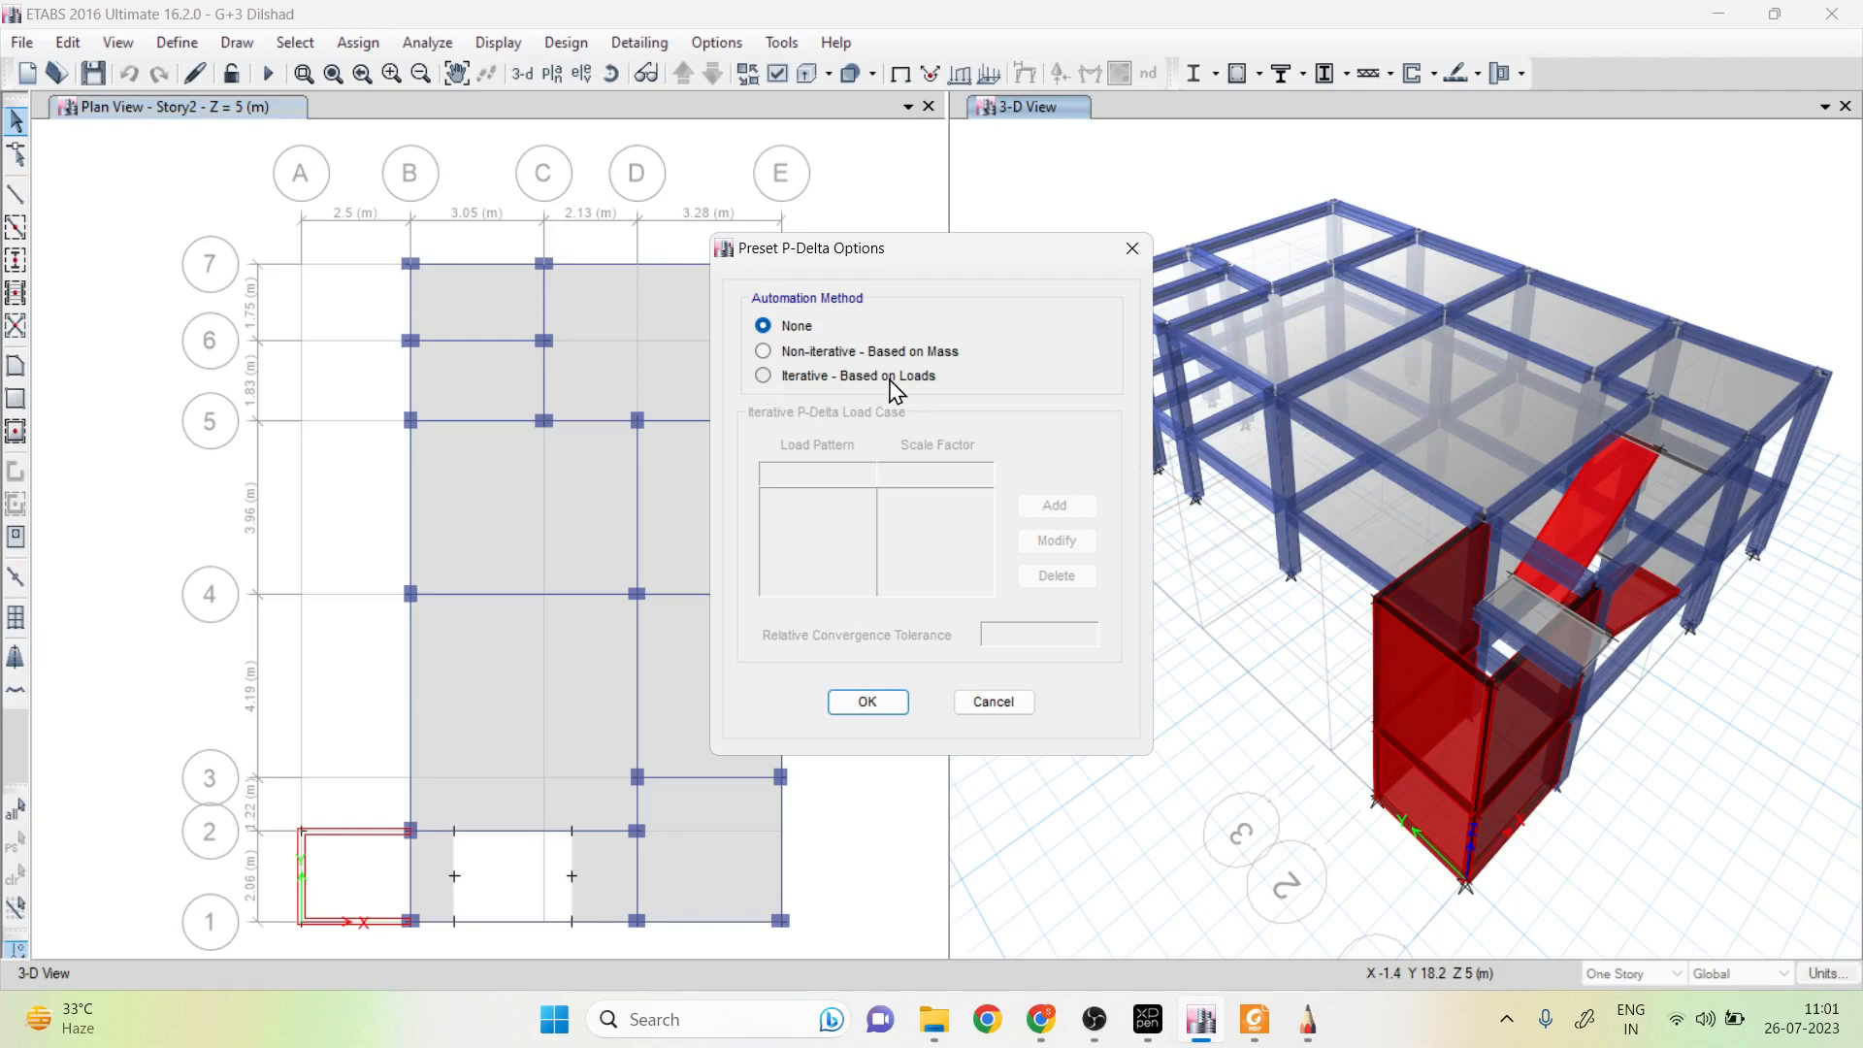
click(763, 377)
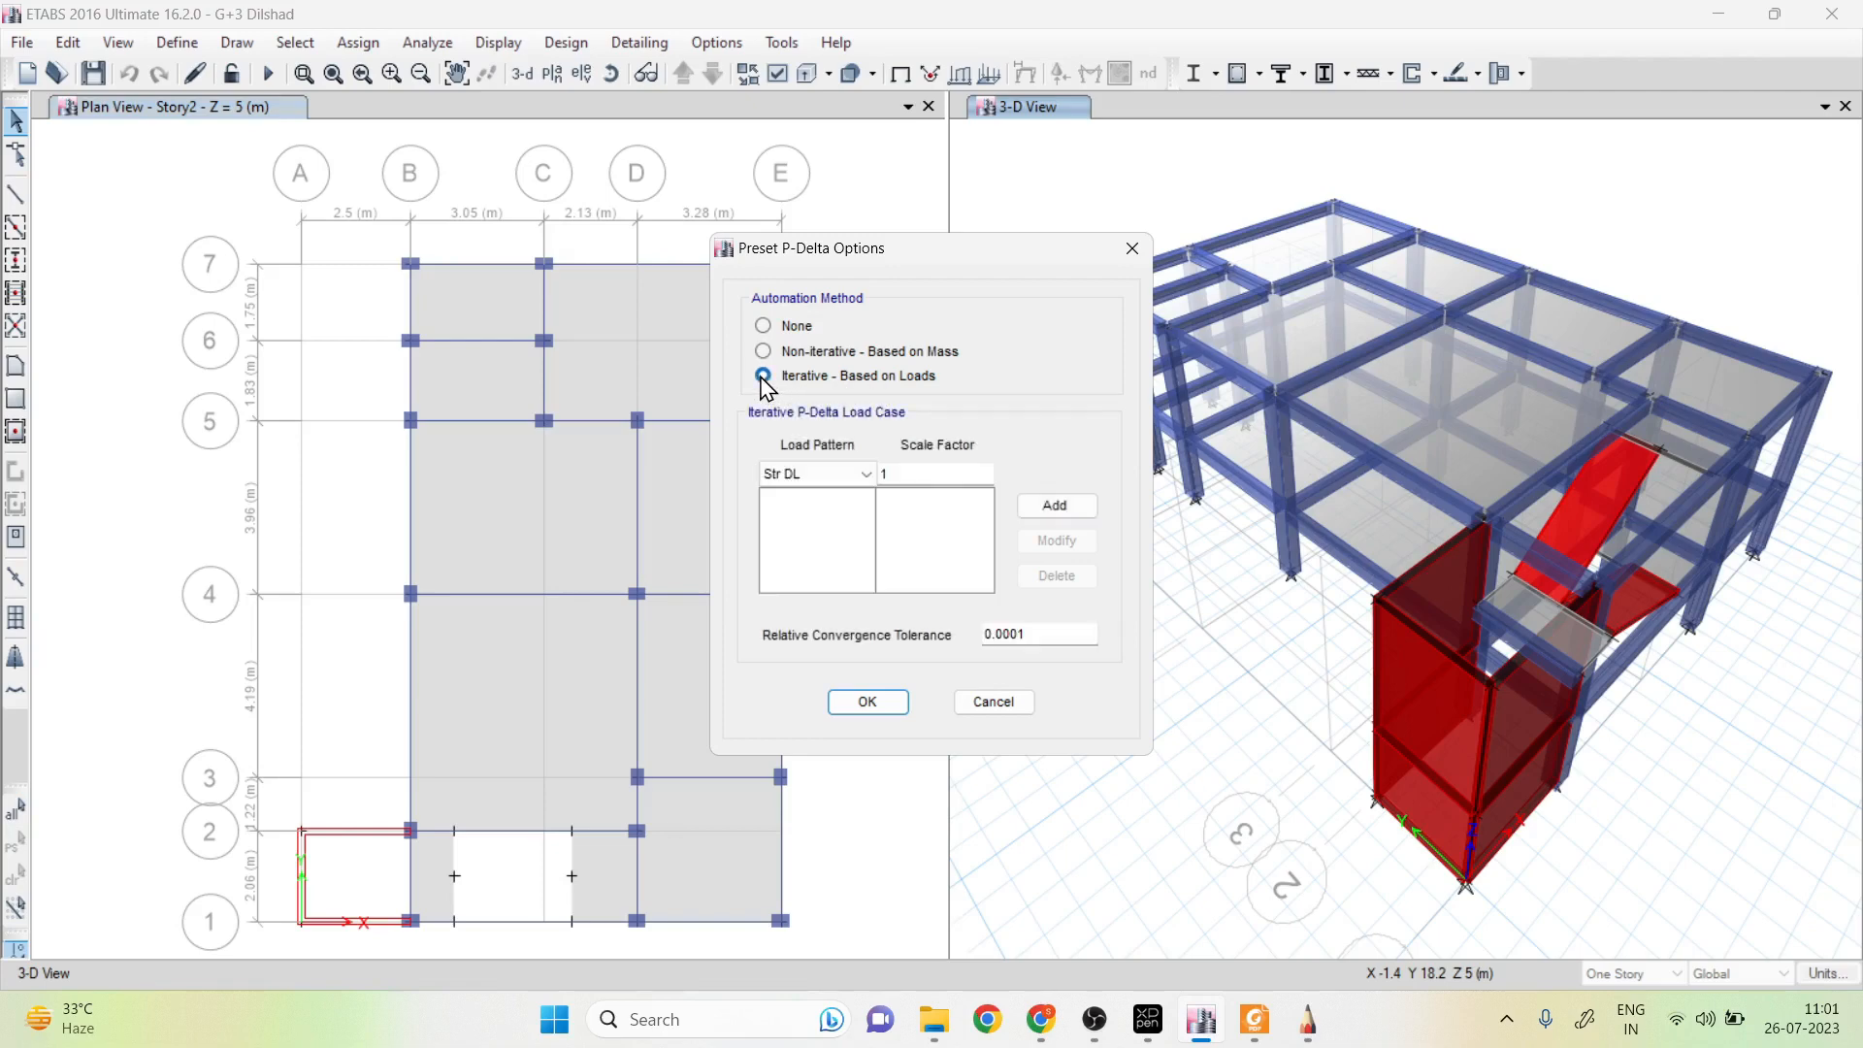
Add the Str DL and Masonary wall DL load patterns to the iterative P-Delta load case with scale factor 1
click(824, 475)
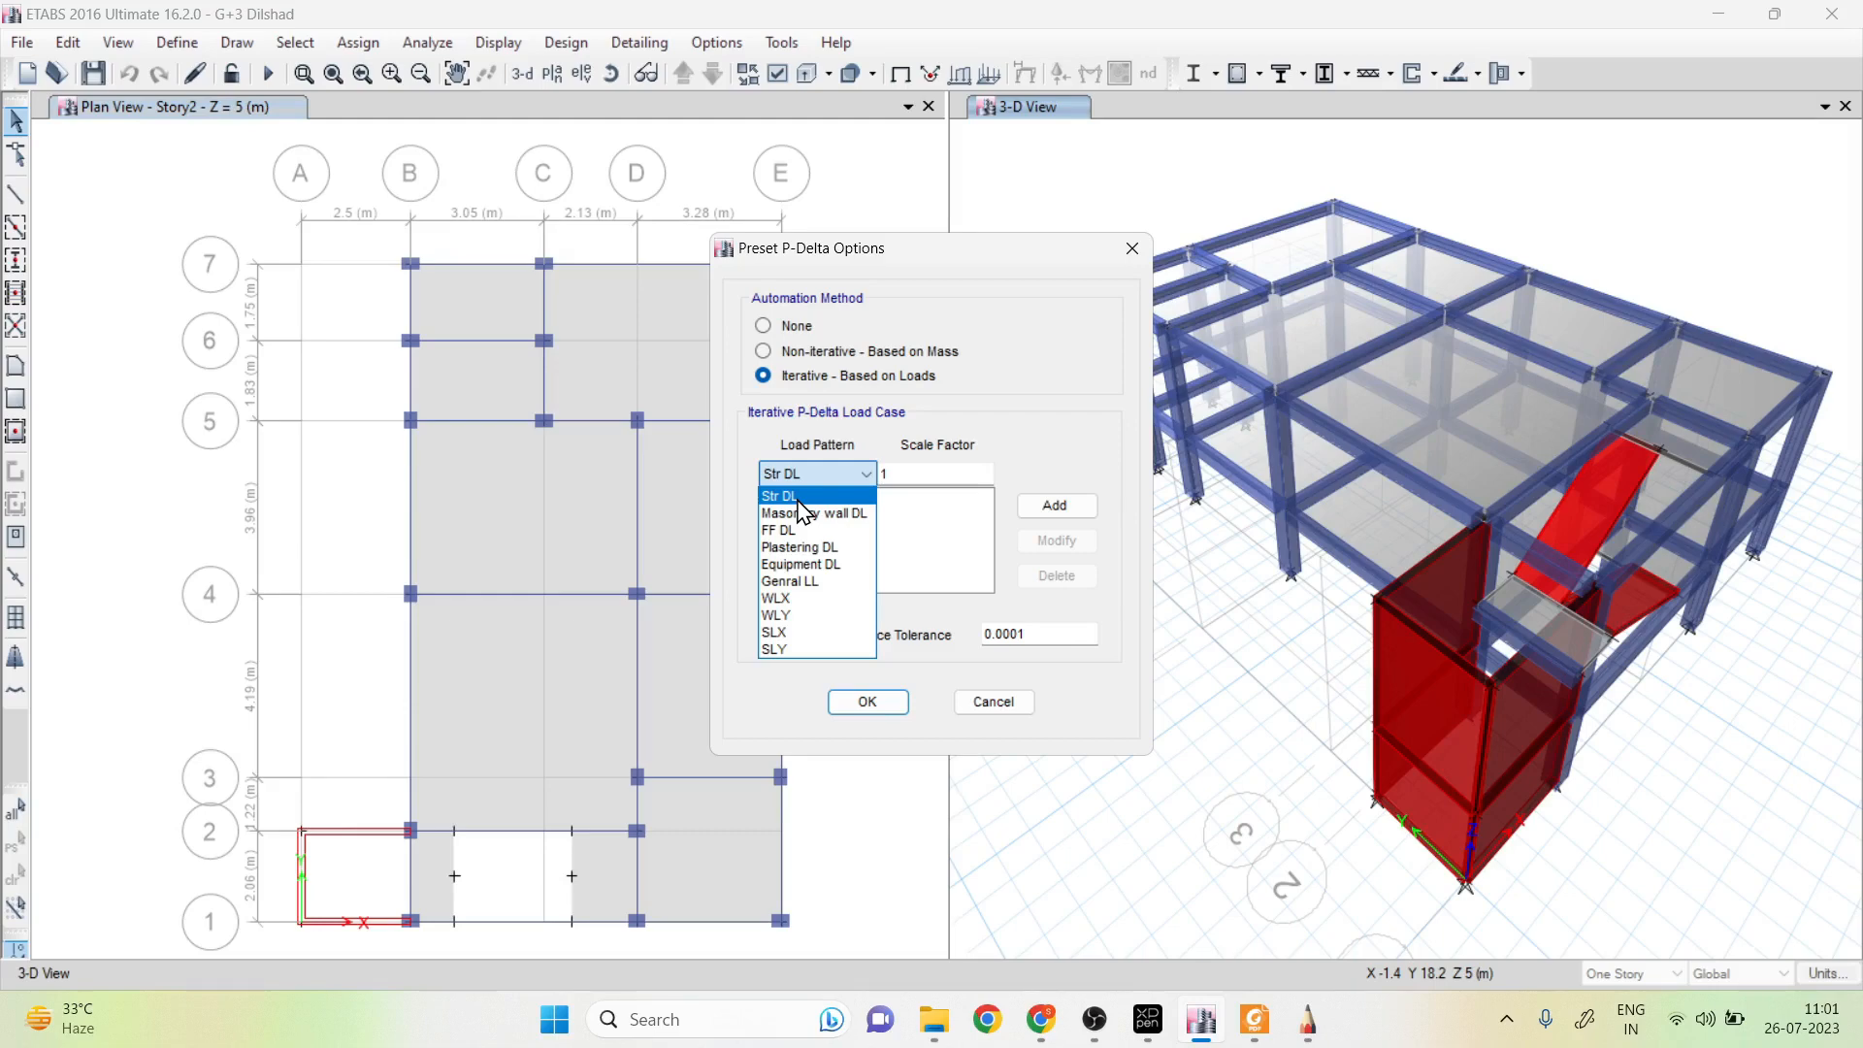
click(797, 498)
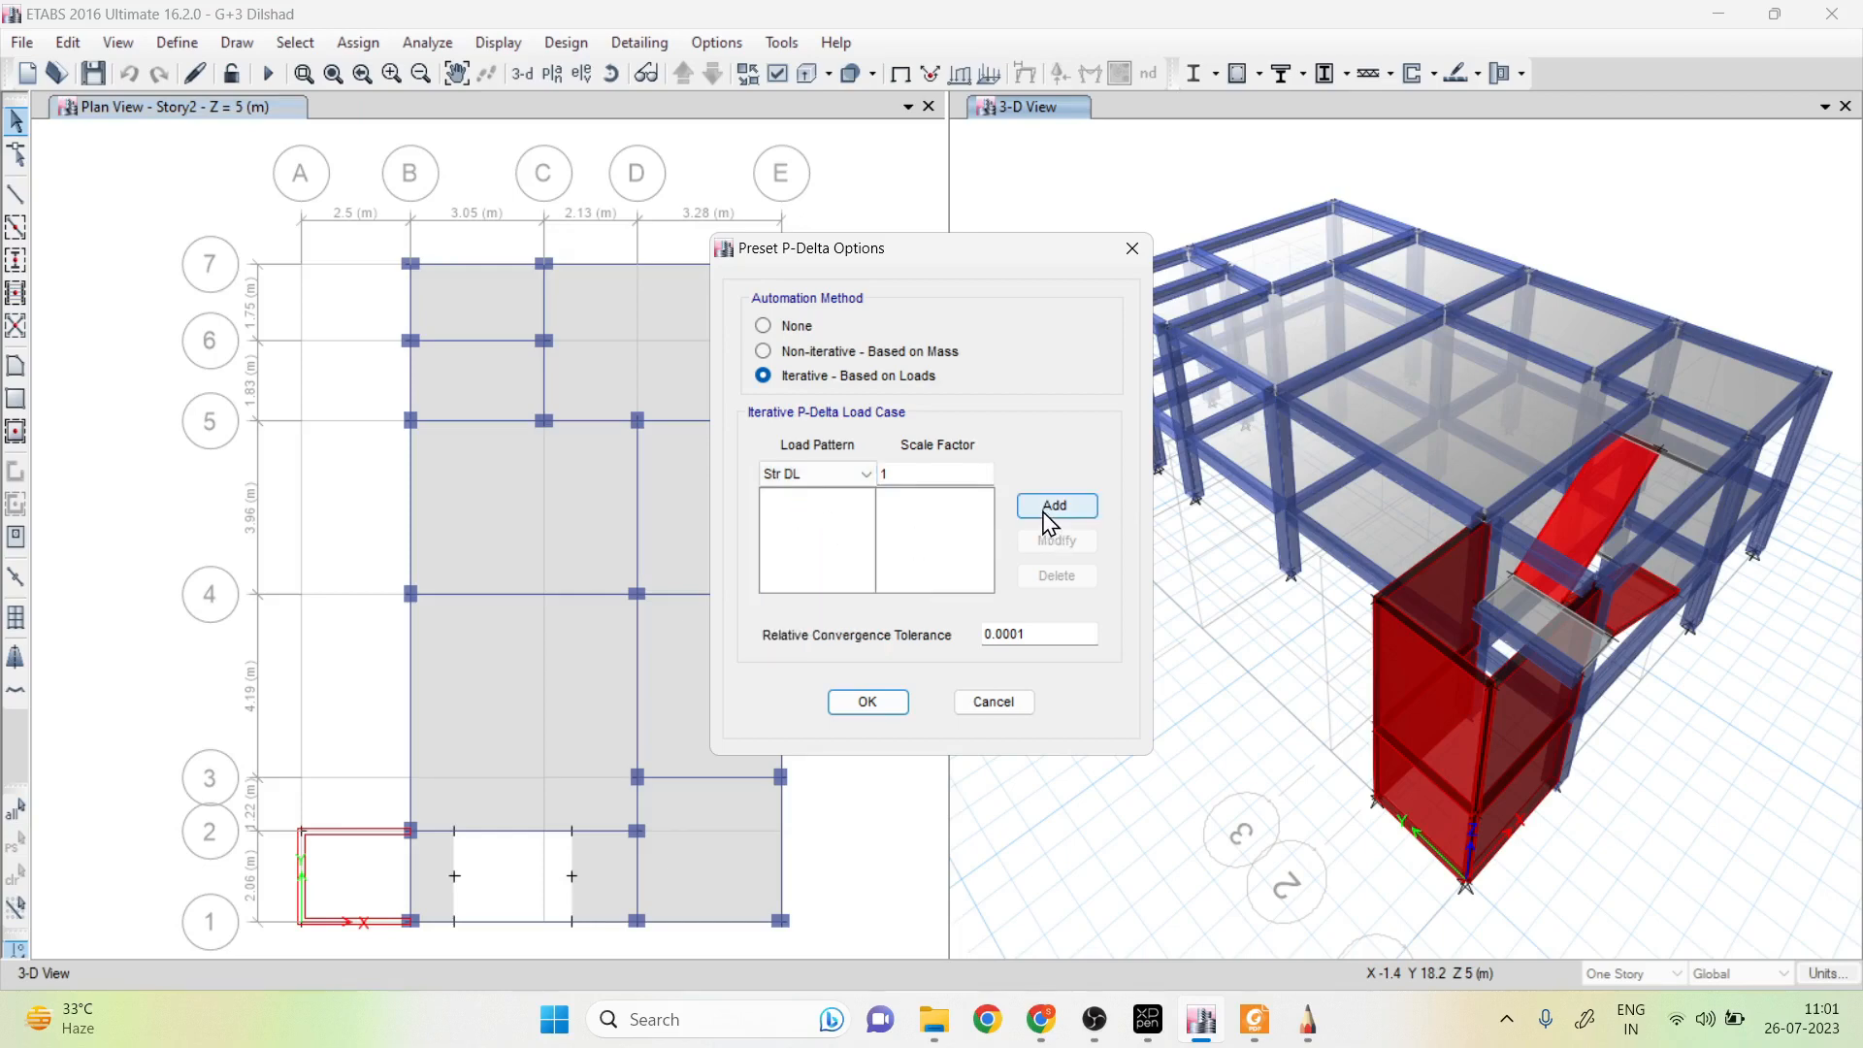
click(1038, 509)
click(862, 475)
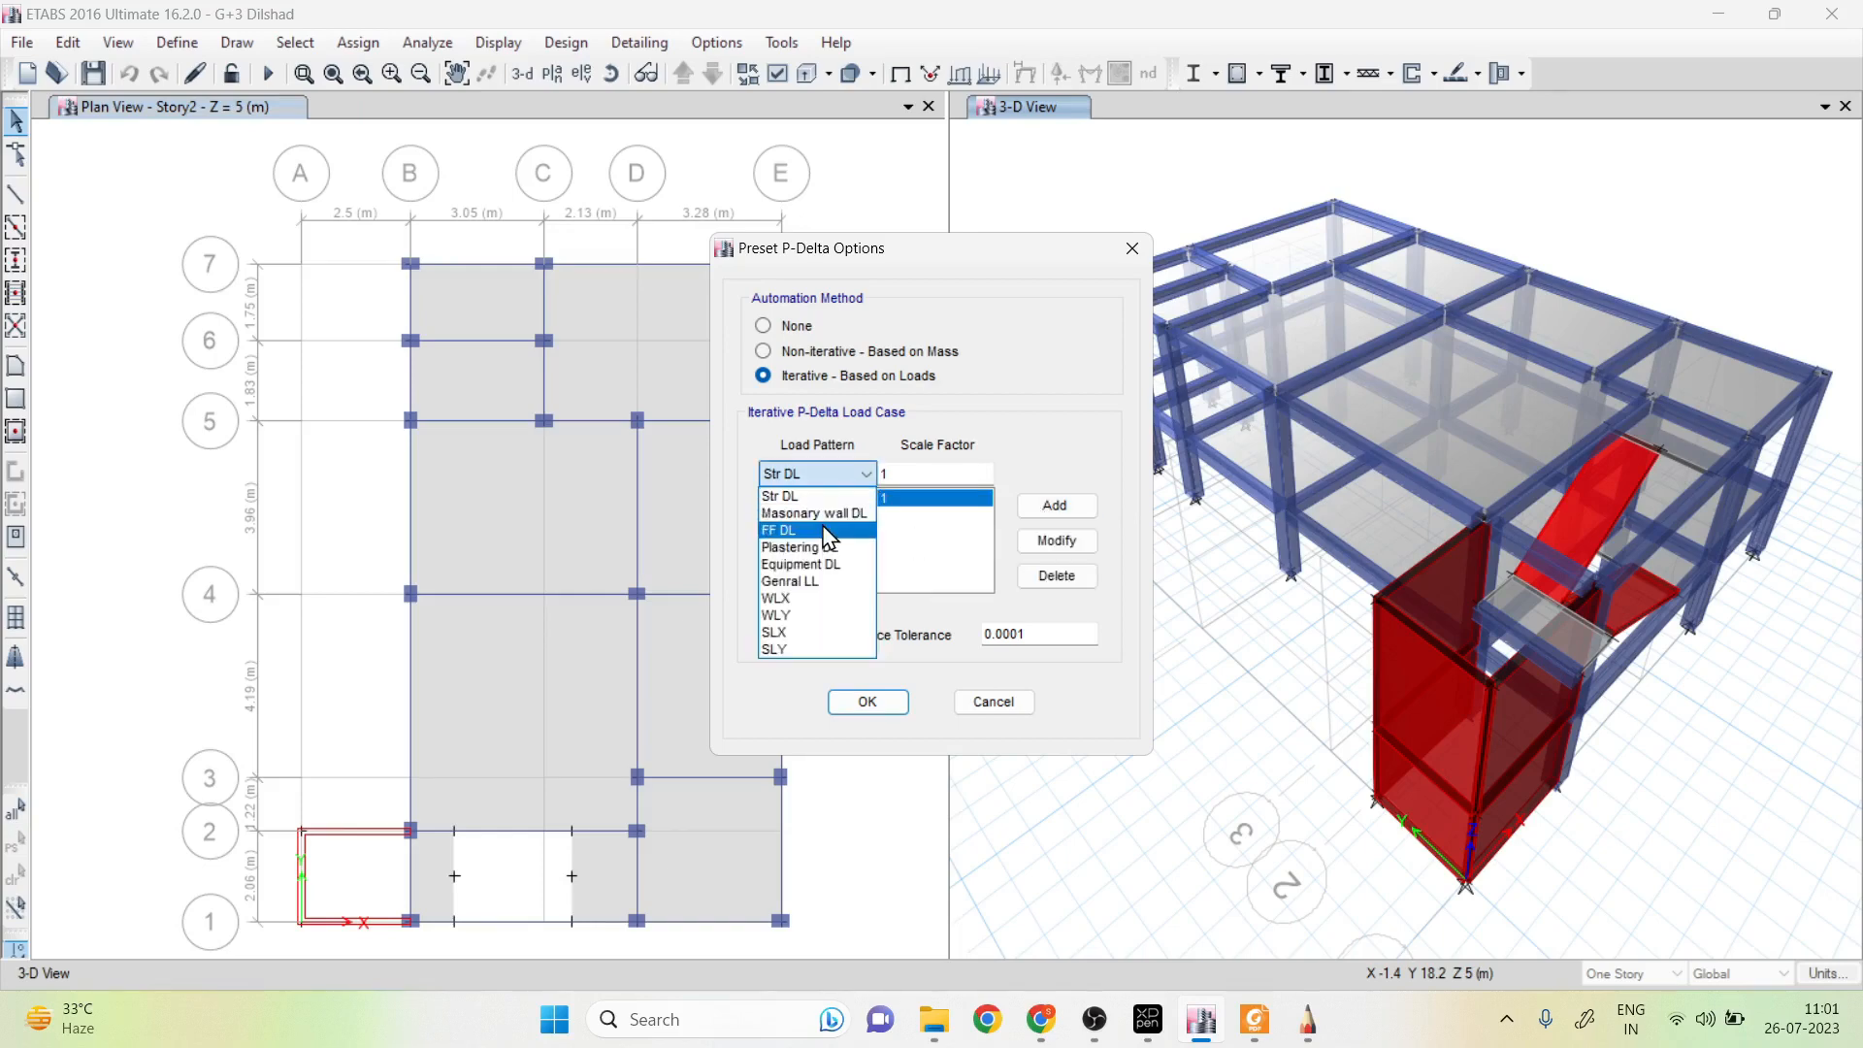
click(825, 514)
click(1055, 506)
Add the FF DL, Plastering DL and Equipment DL load patterns to the P-Delta load case with scale factor 1
click(861, 473)
click(830, 530)
click(1053, 504)
click(861, 474)
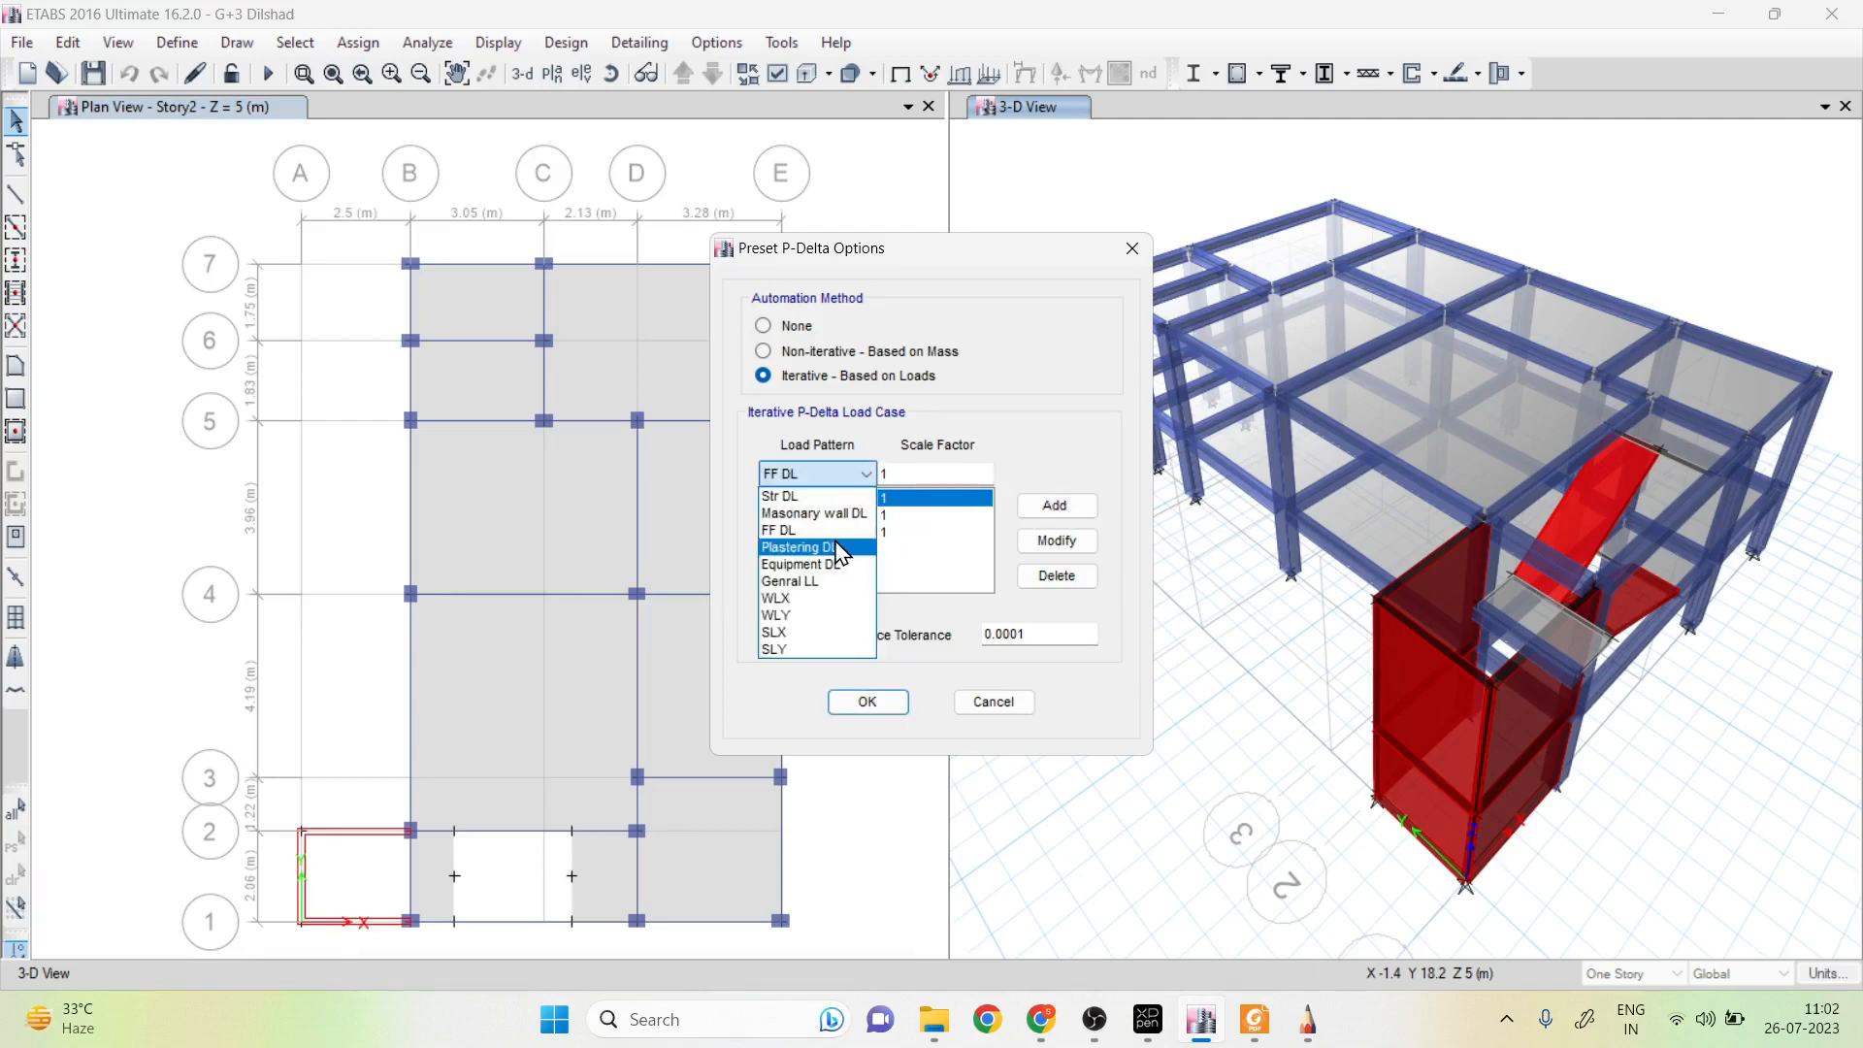
click(841, 549)
click(1044, 506)
click(861, 474)
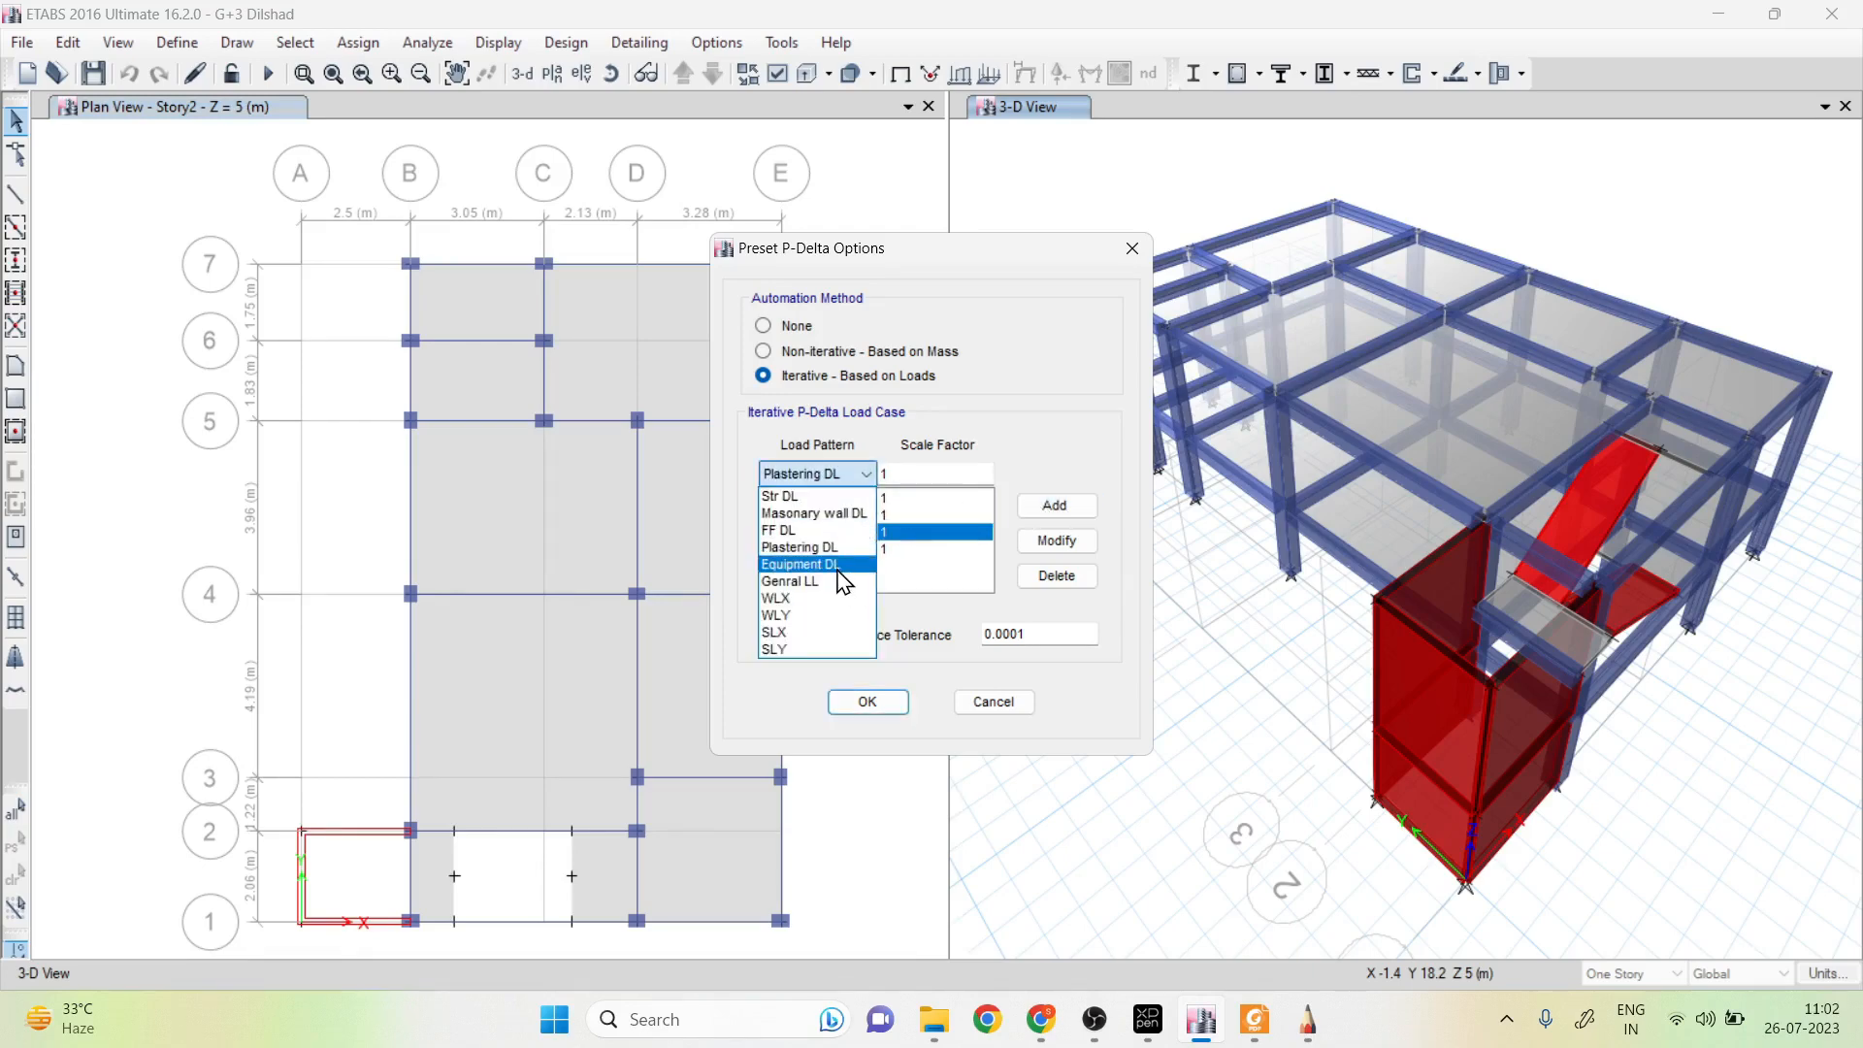
click(839, 568)
click(1050, 507)
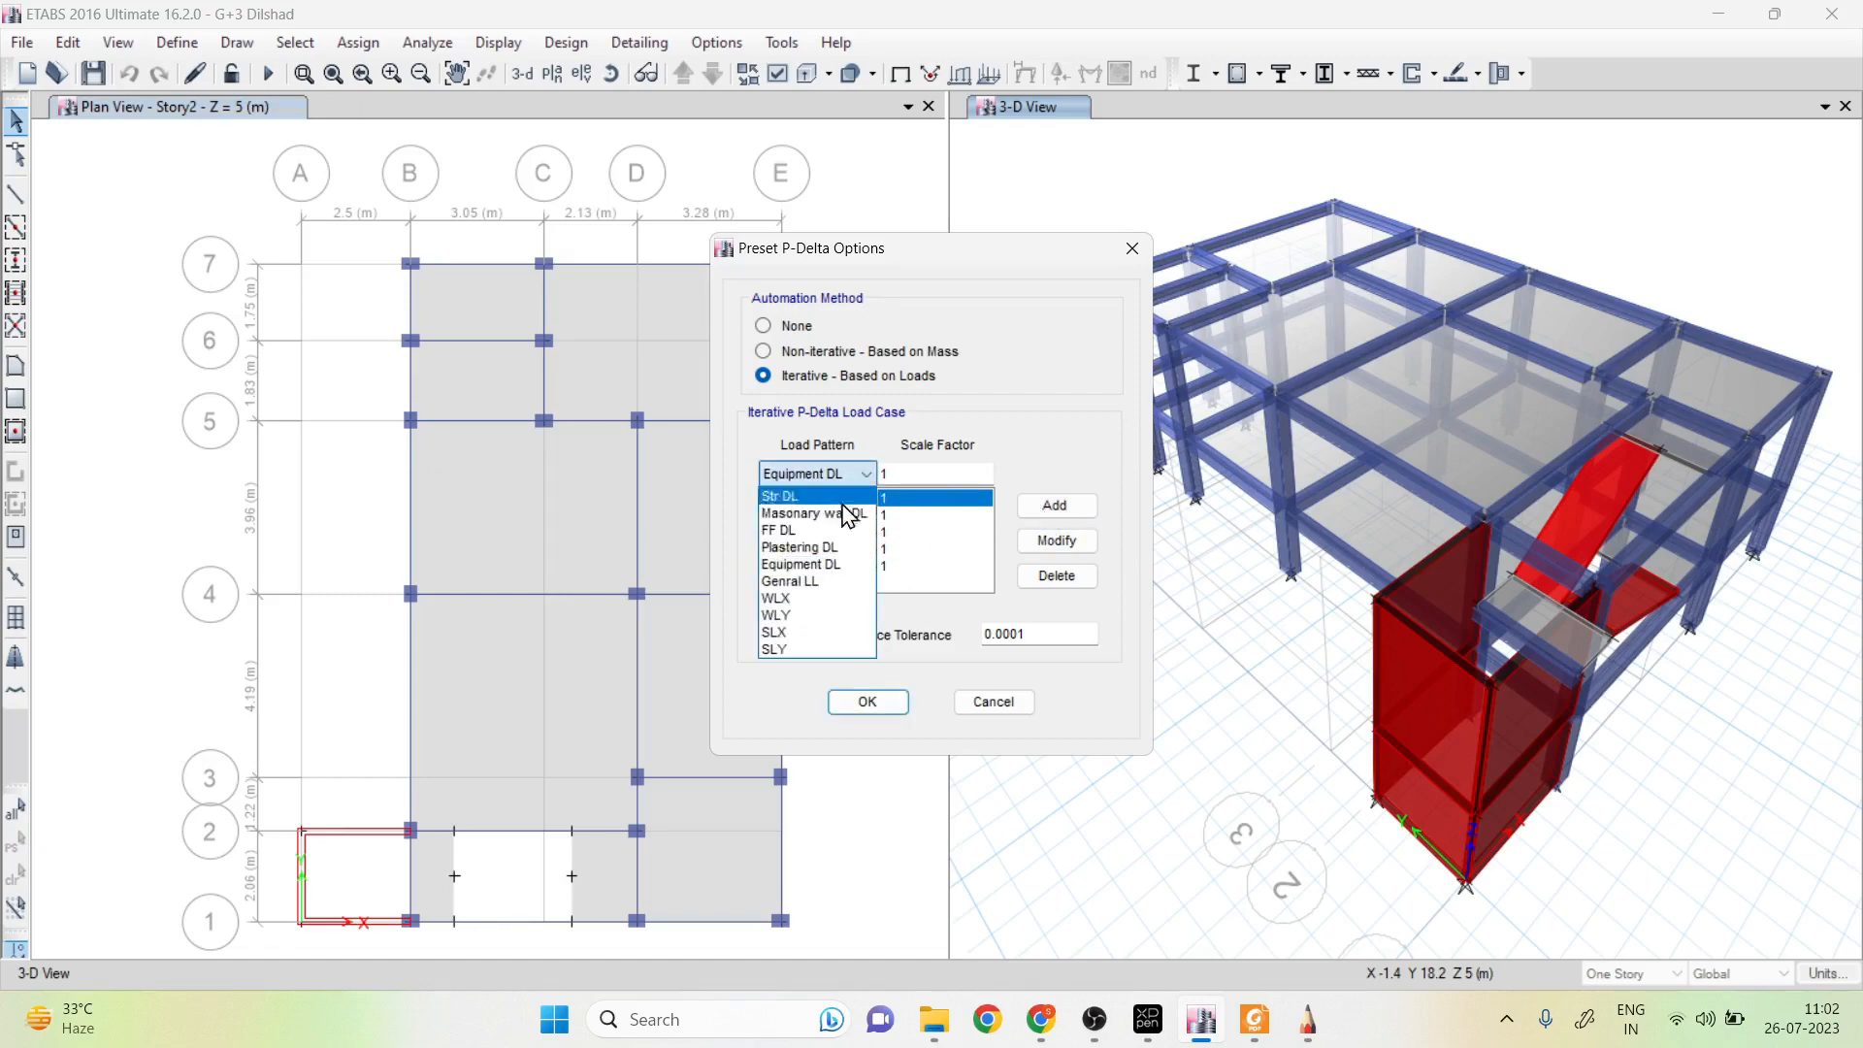
Add the Genral LL load pattern to the P-Delta load case with scale factor 0.25 and accept the P-Delta options
click(857, 474)
click(890, 562)
click(860, 473)
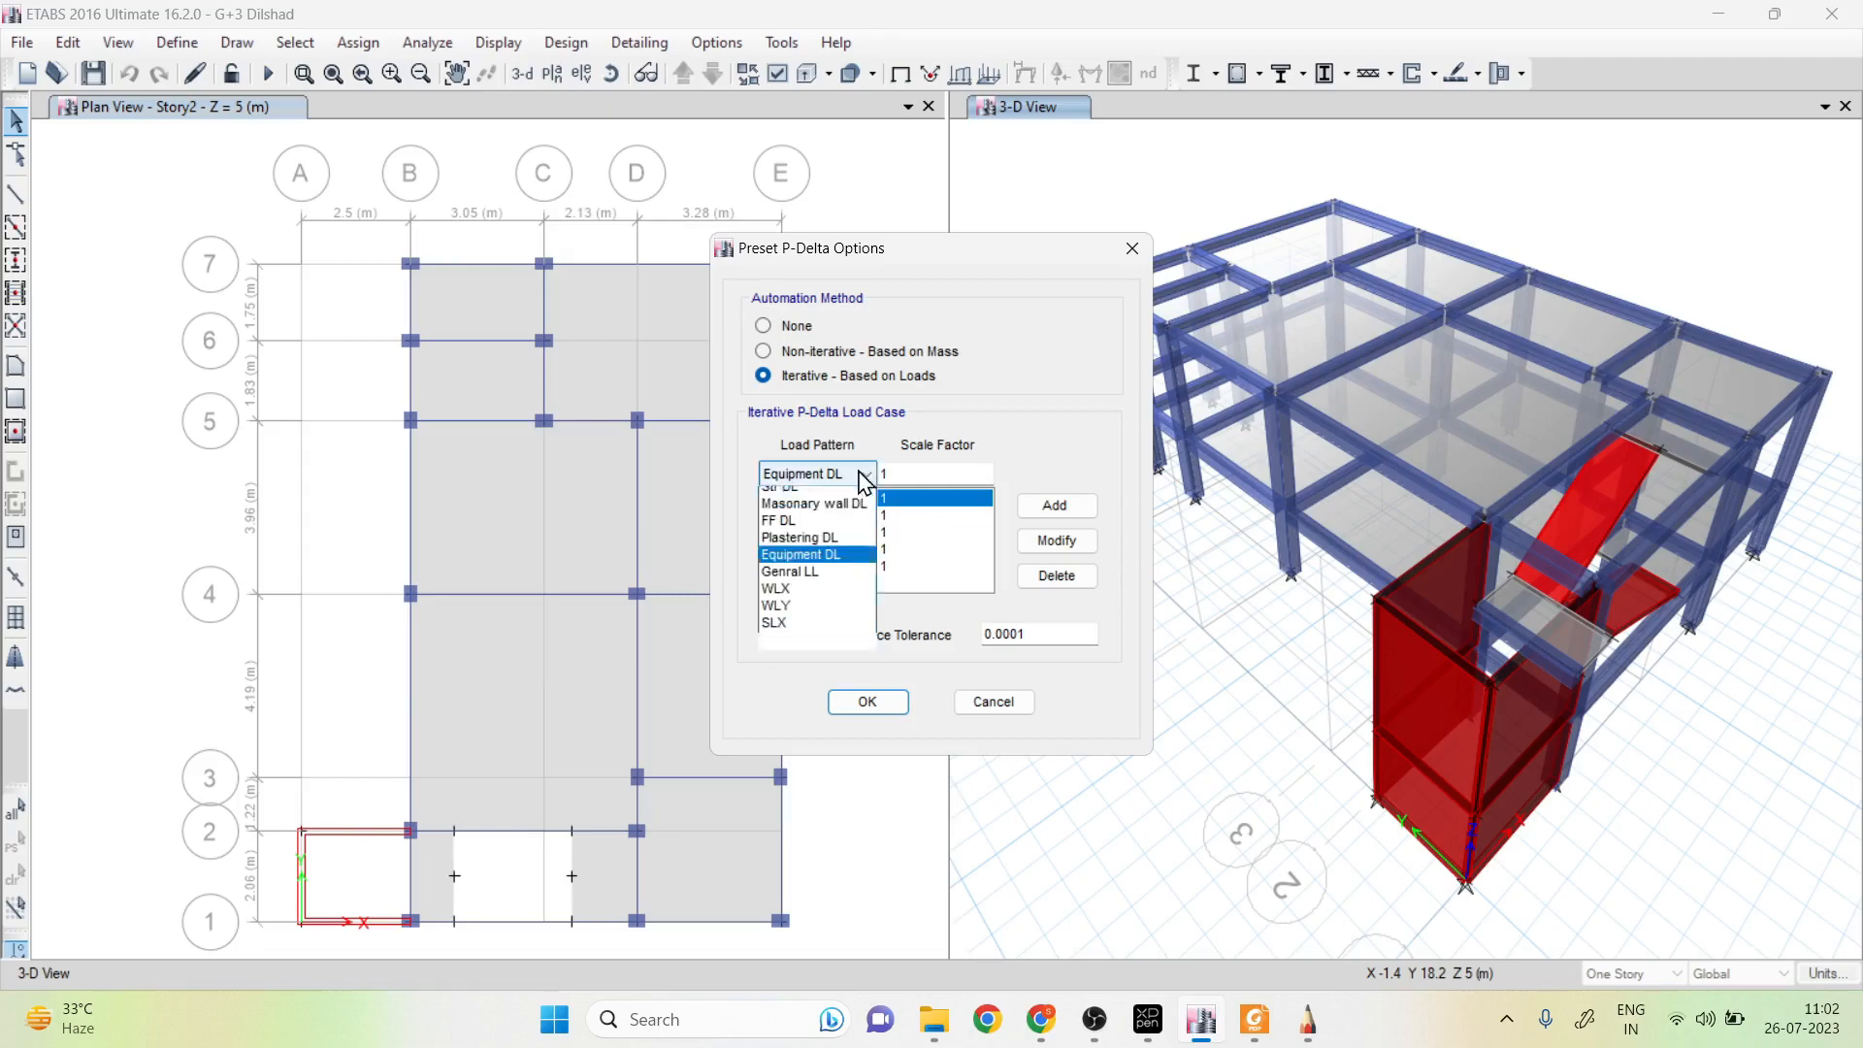
click(820, 586)
click(906, 475)
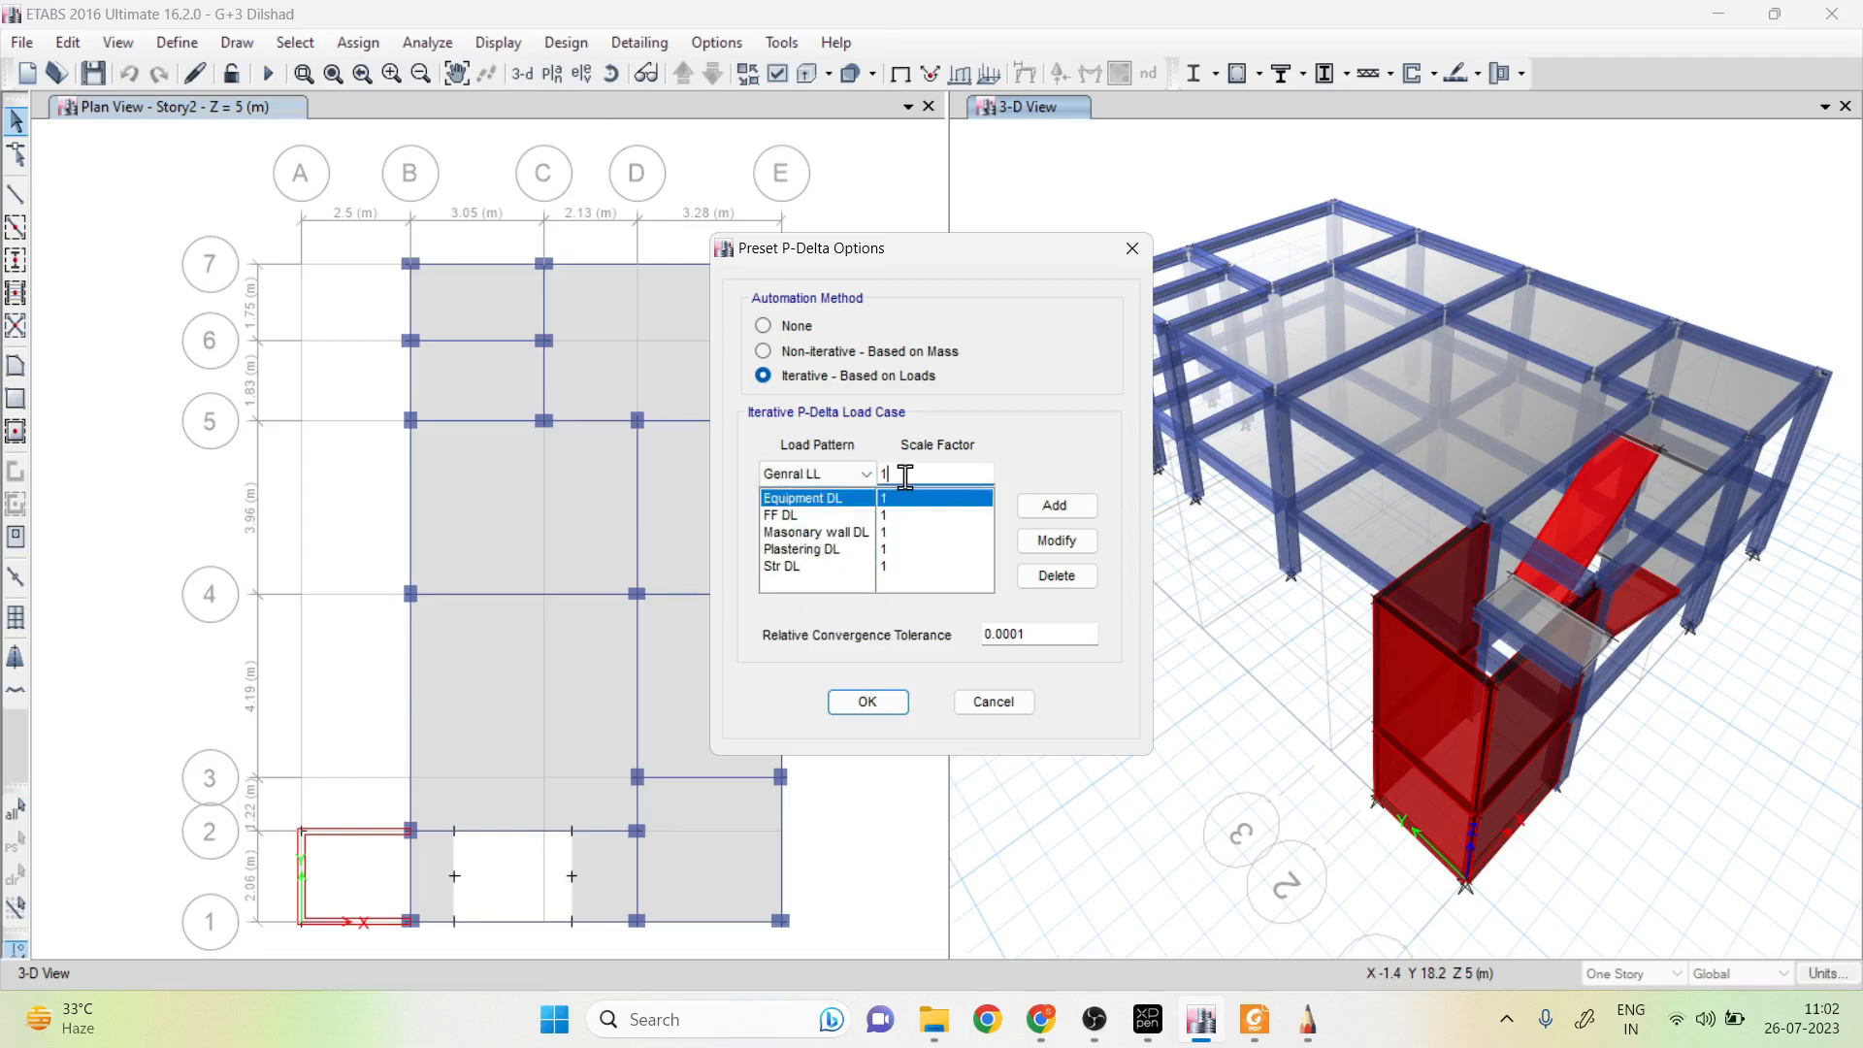
text(0.25)
click(1055, 506)
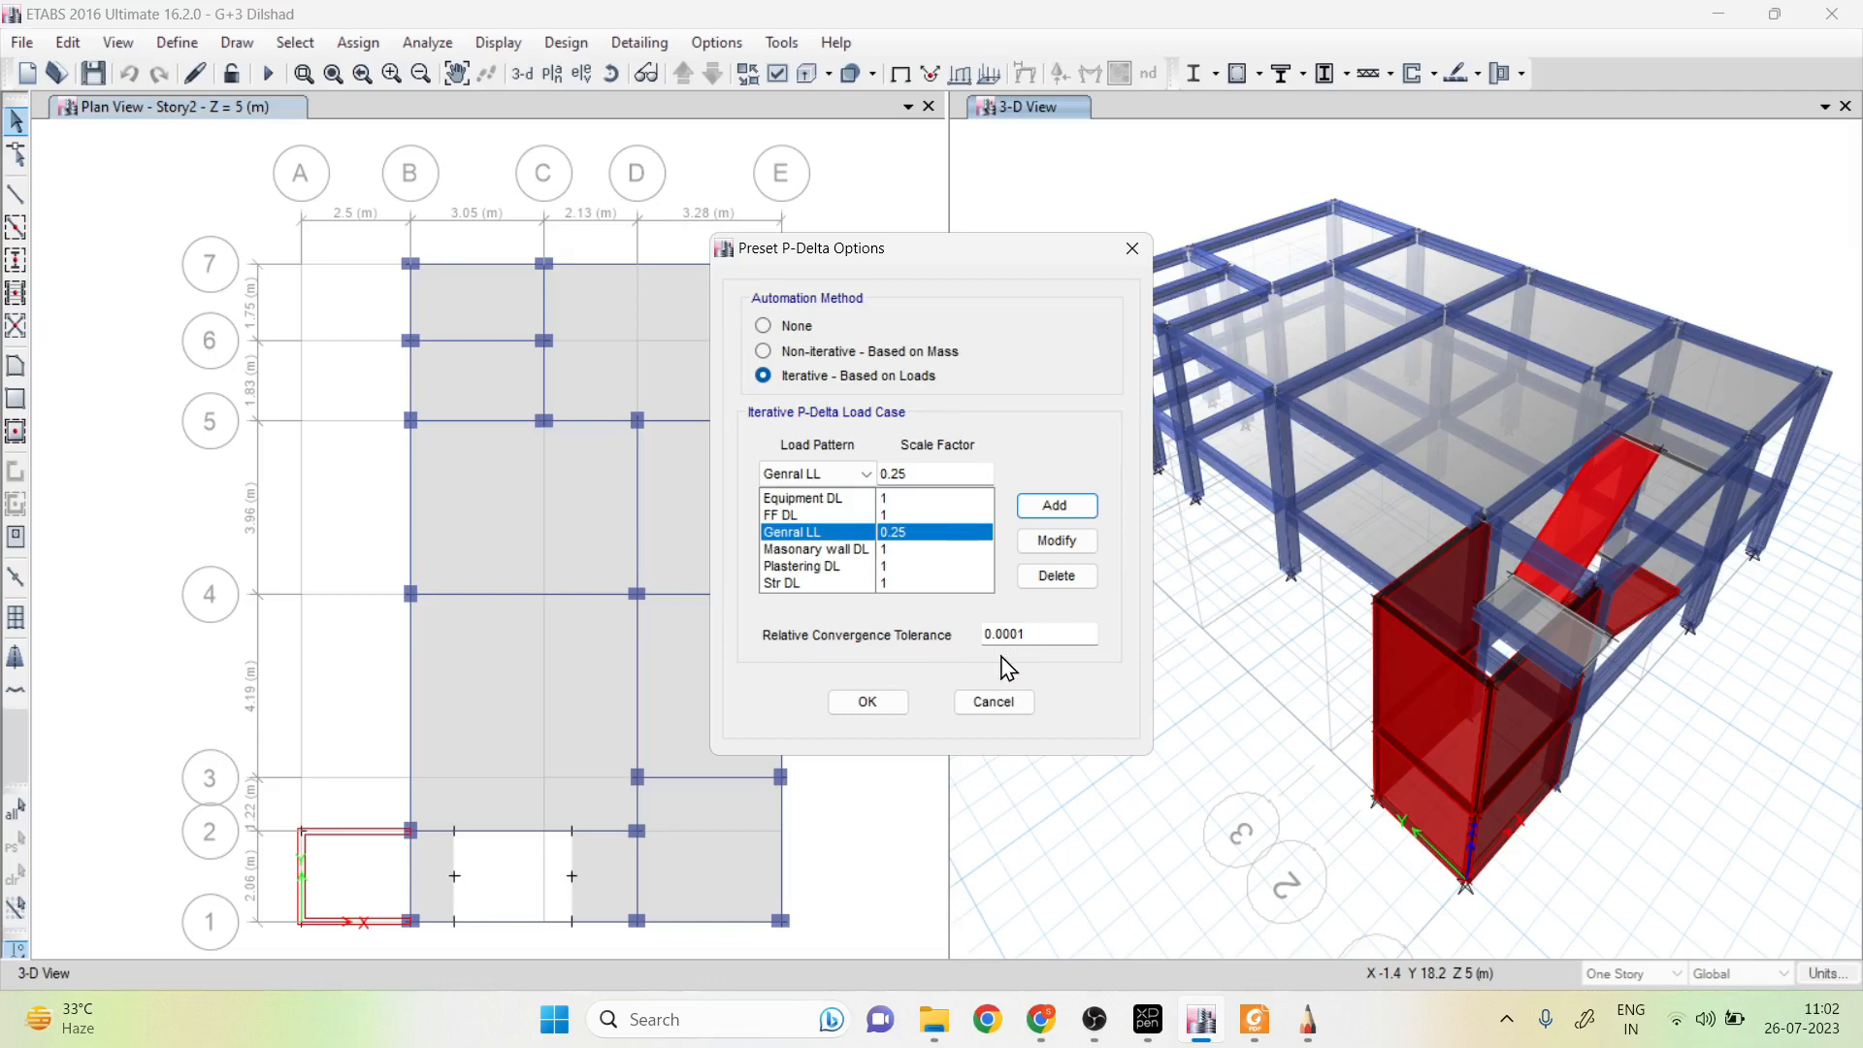
click(867, 702)
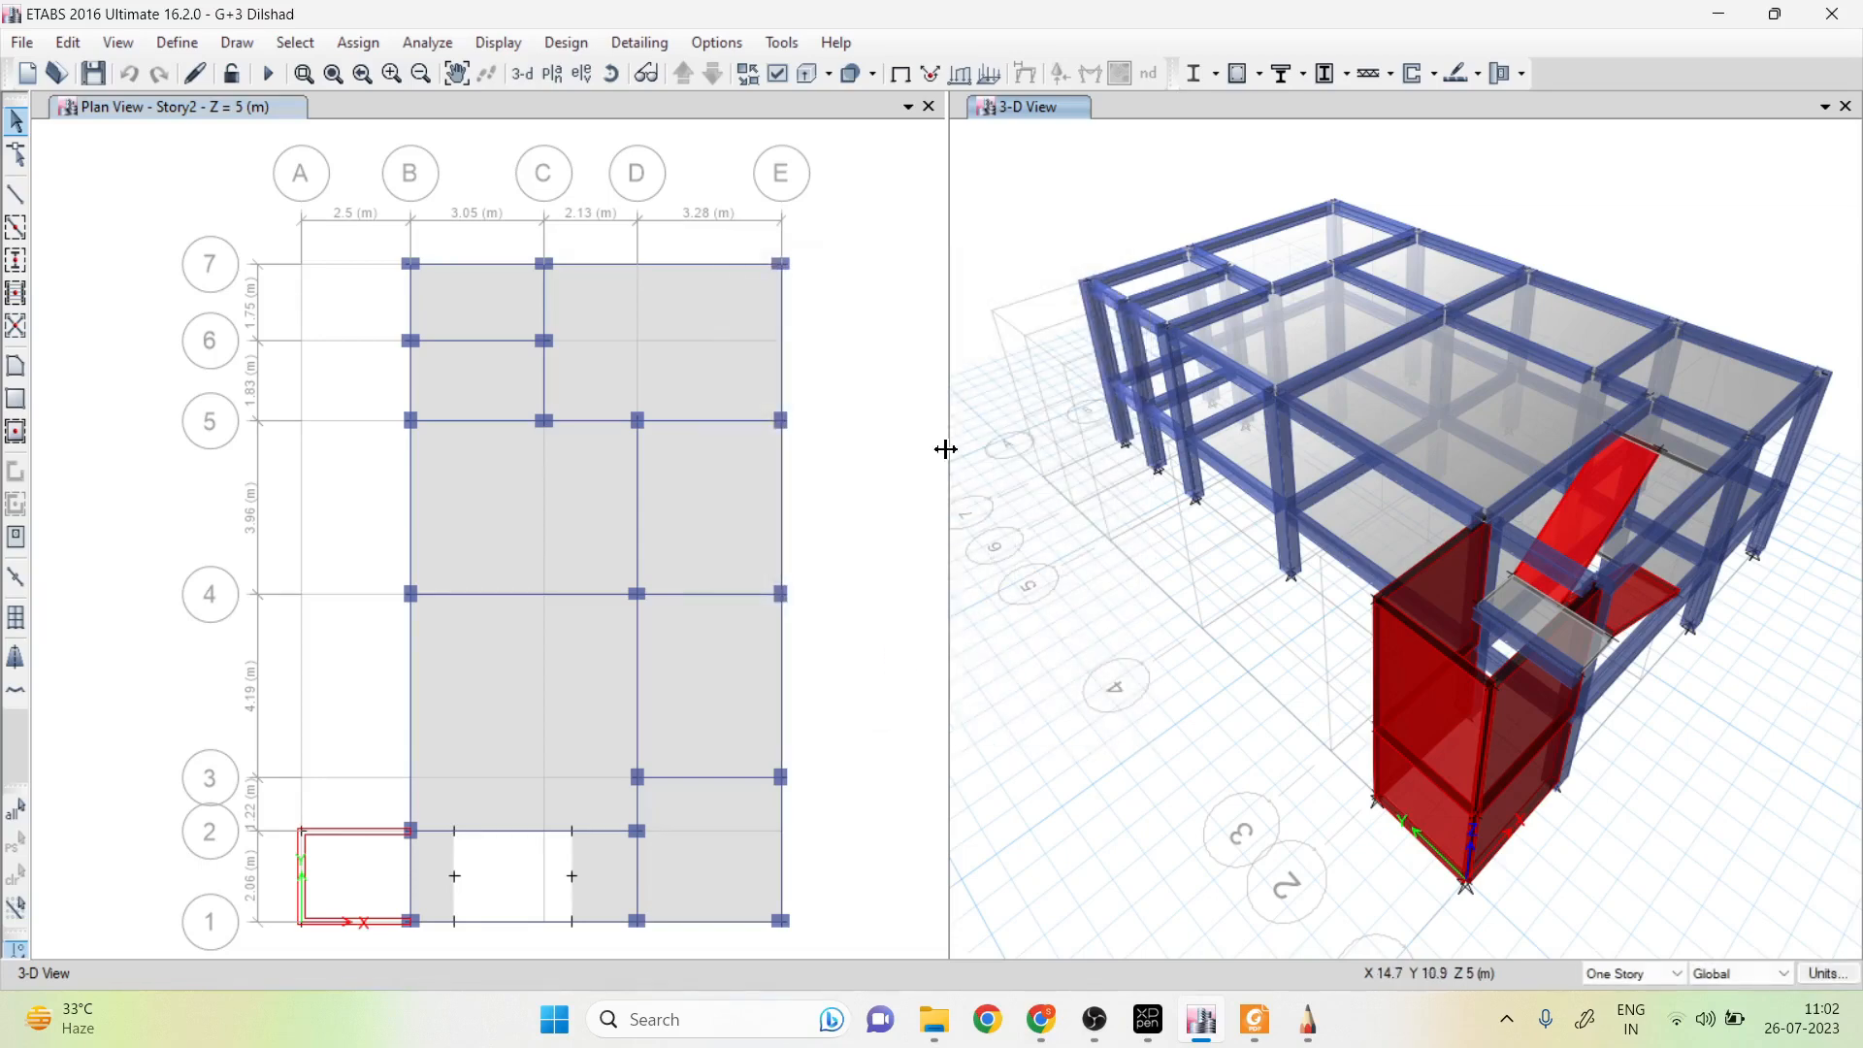
Open the DL load case and examine its preset P-Delta settings and the load patterns included in them
click(178, 43)
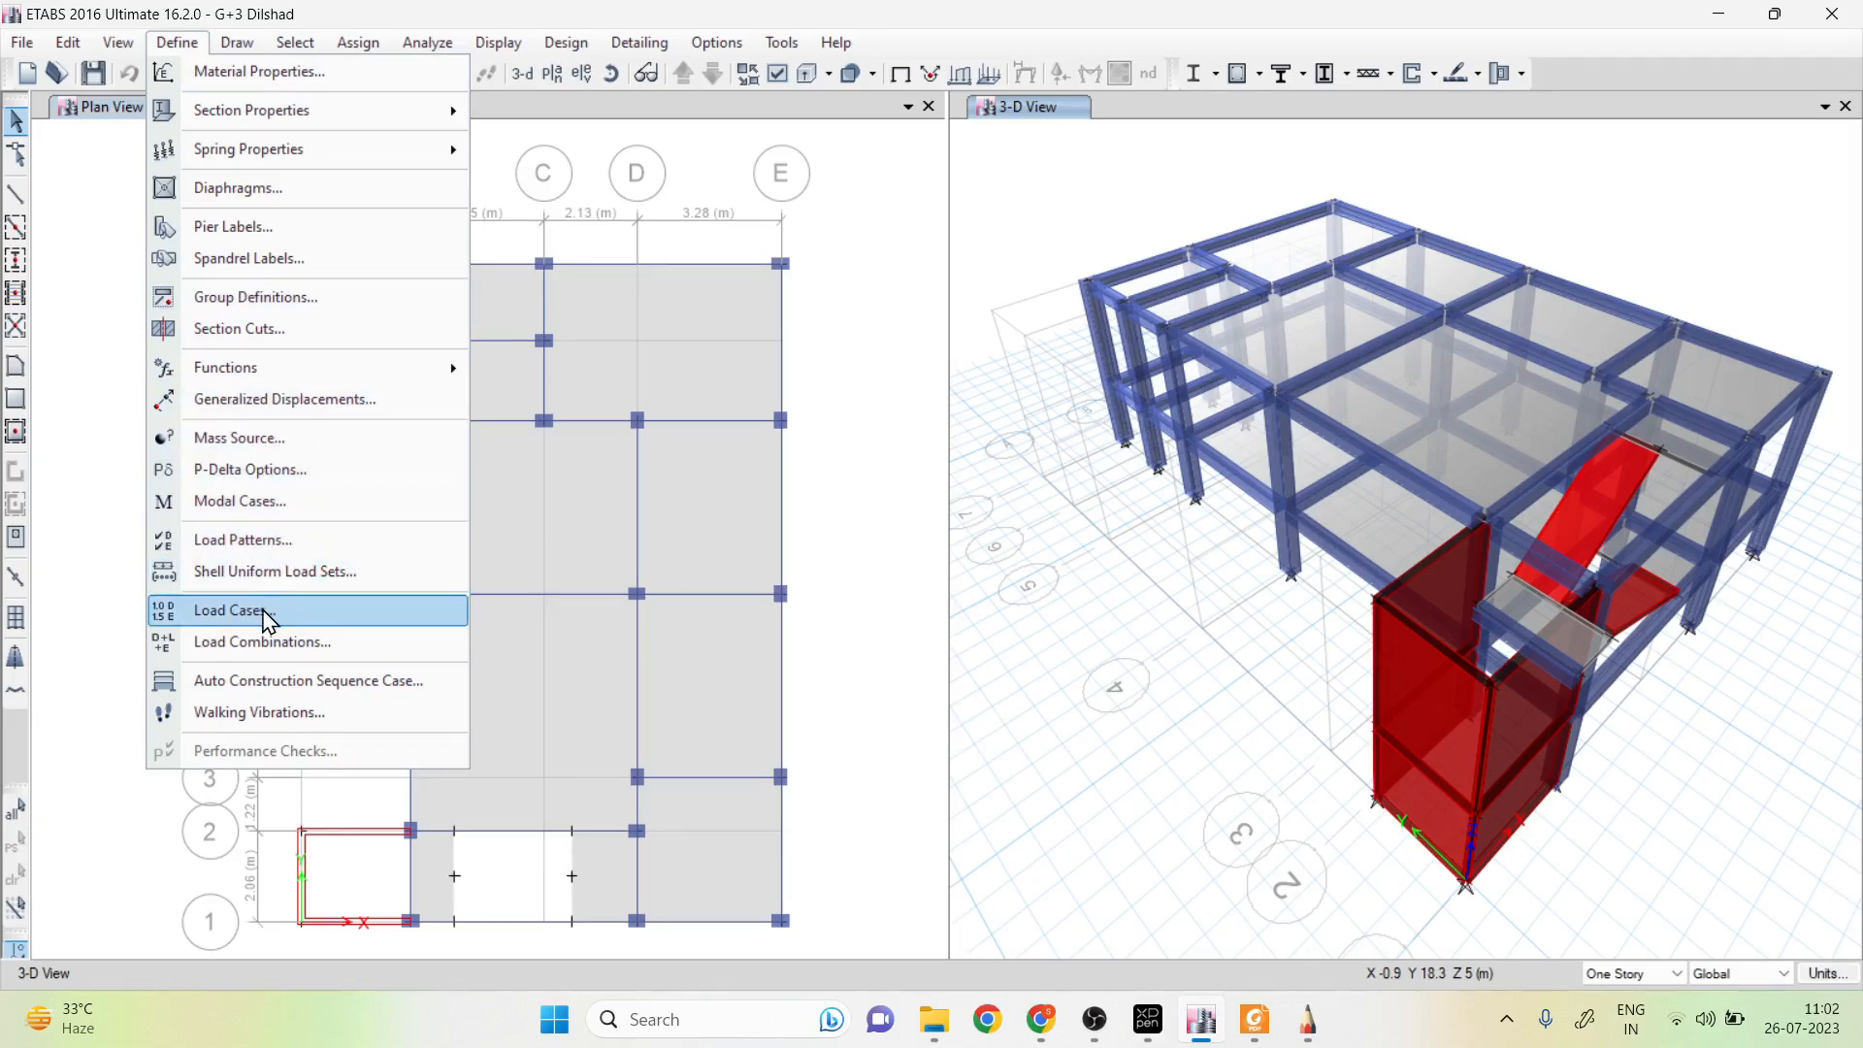
click(269, 614)
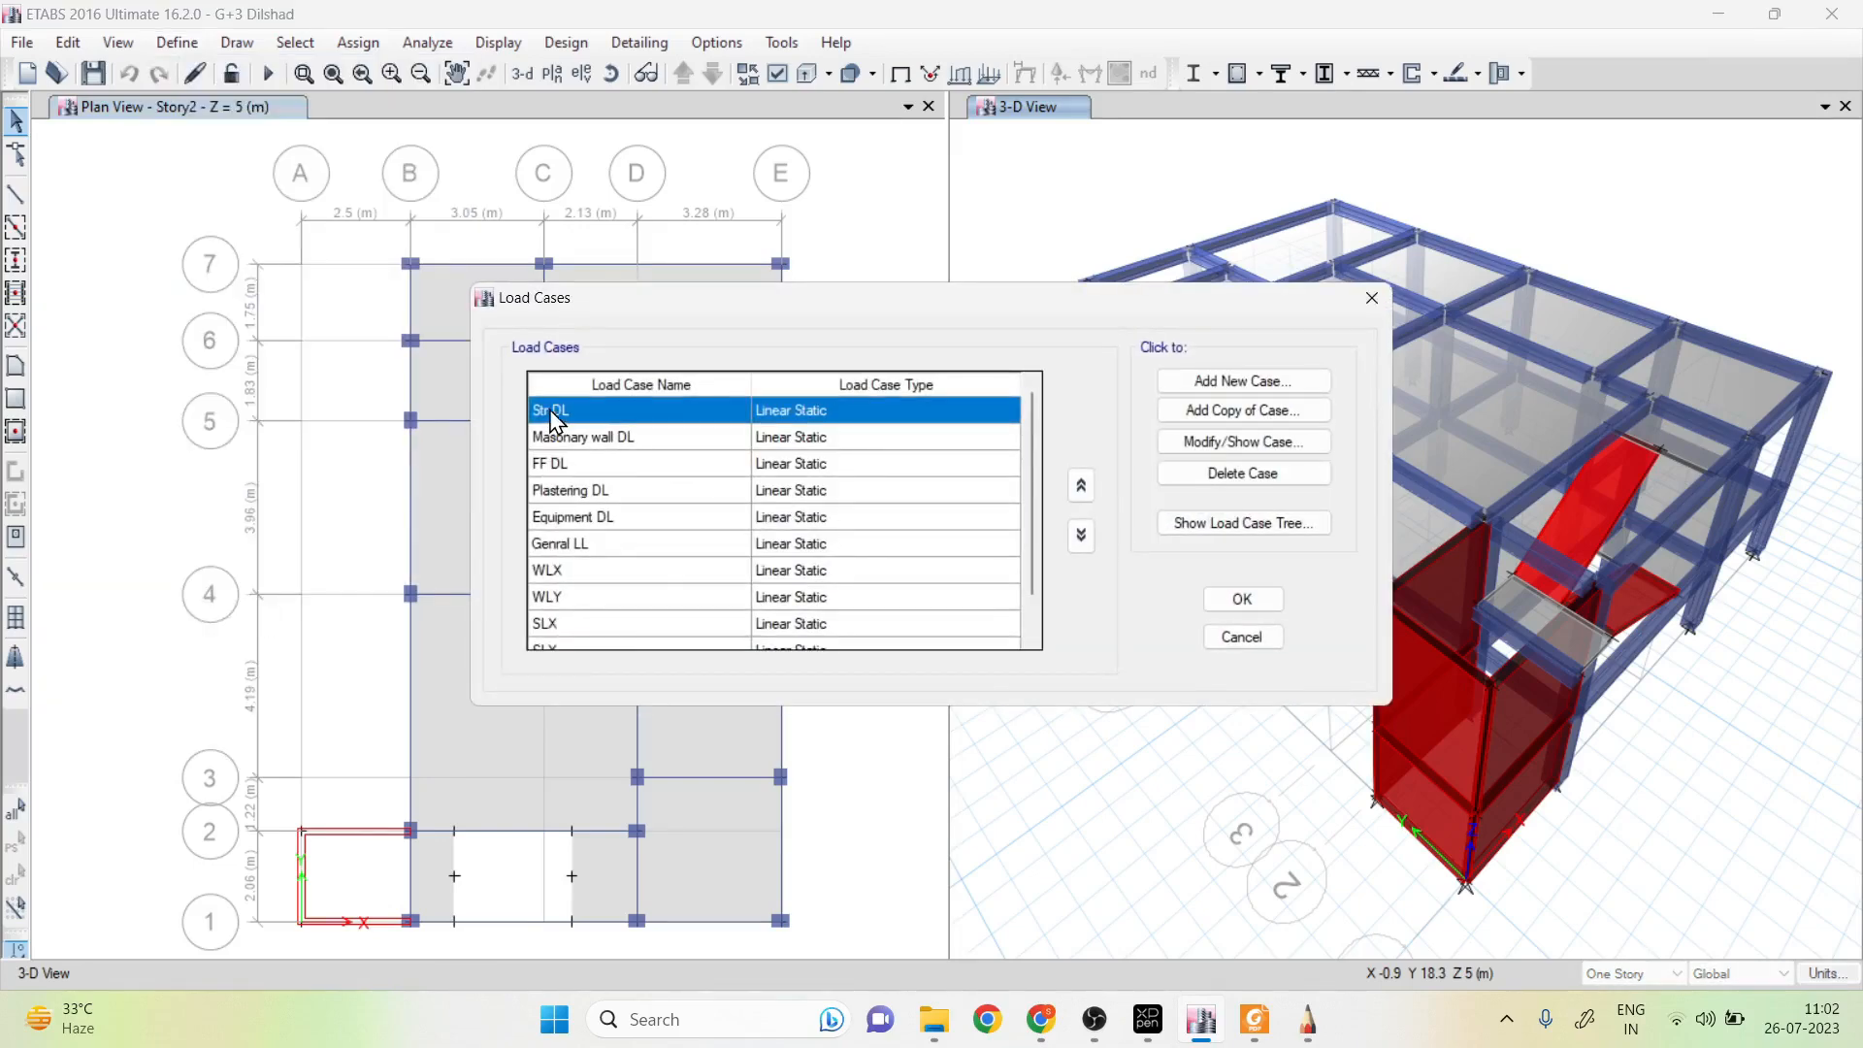
scroll(597, 532, down, 1)
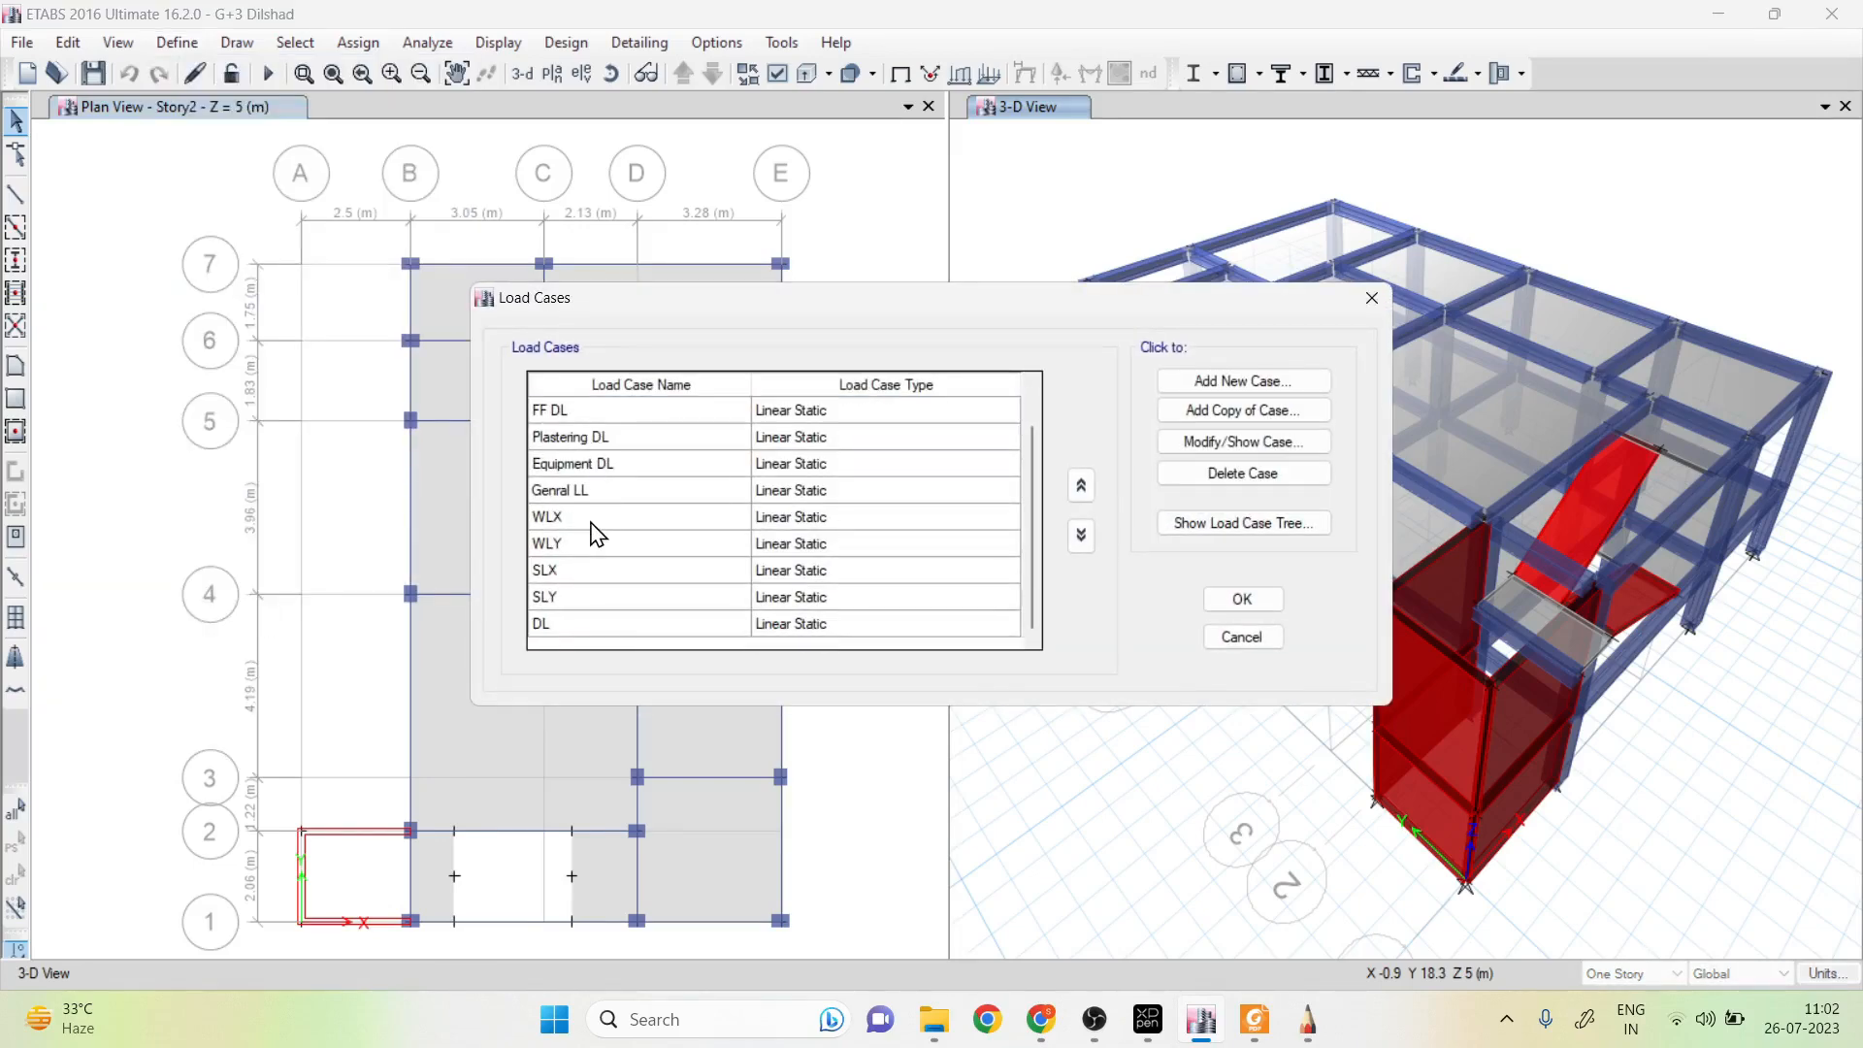
click(576, 624)
click(1243, 441)
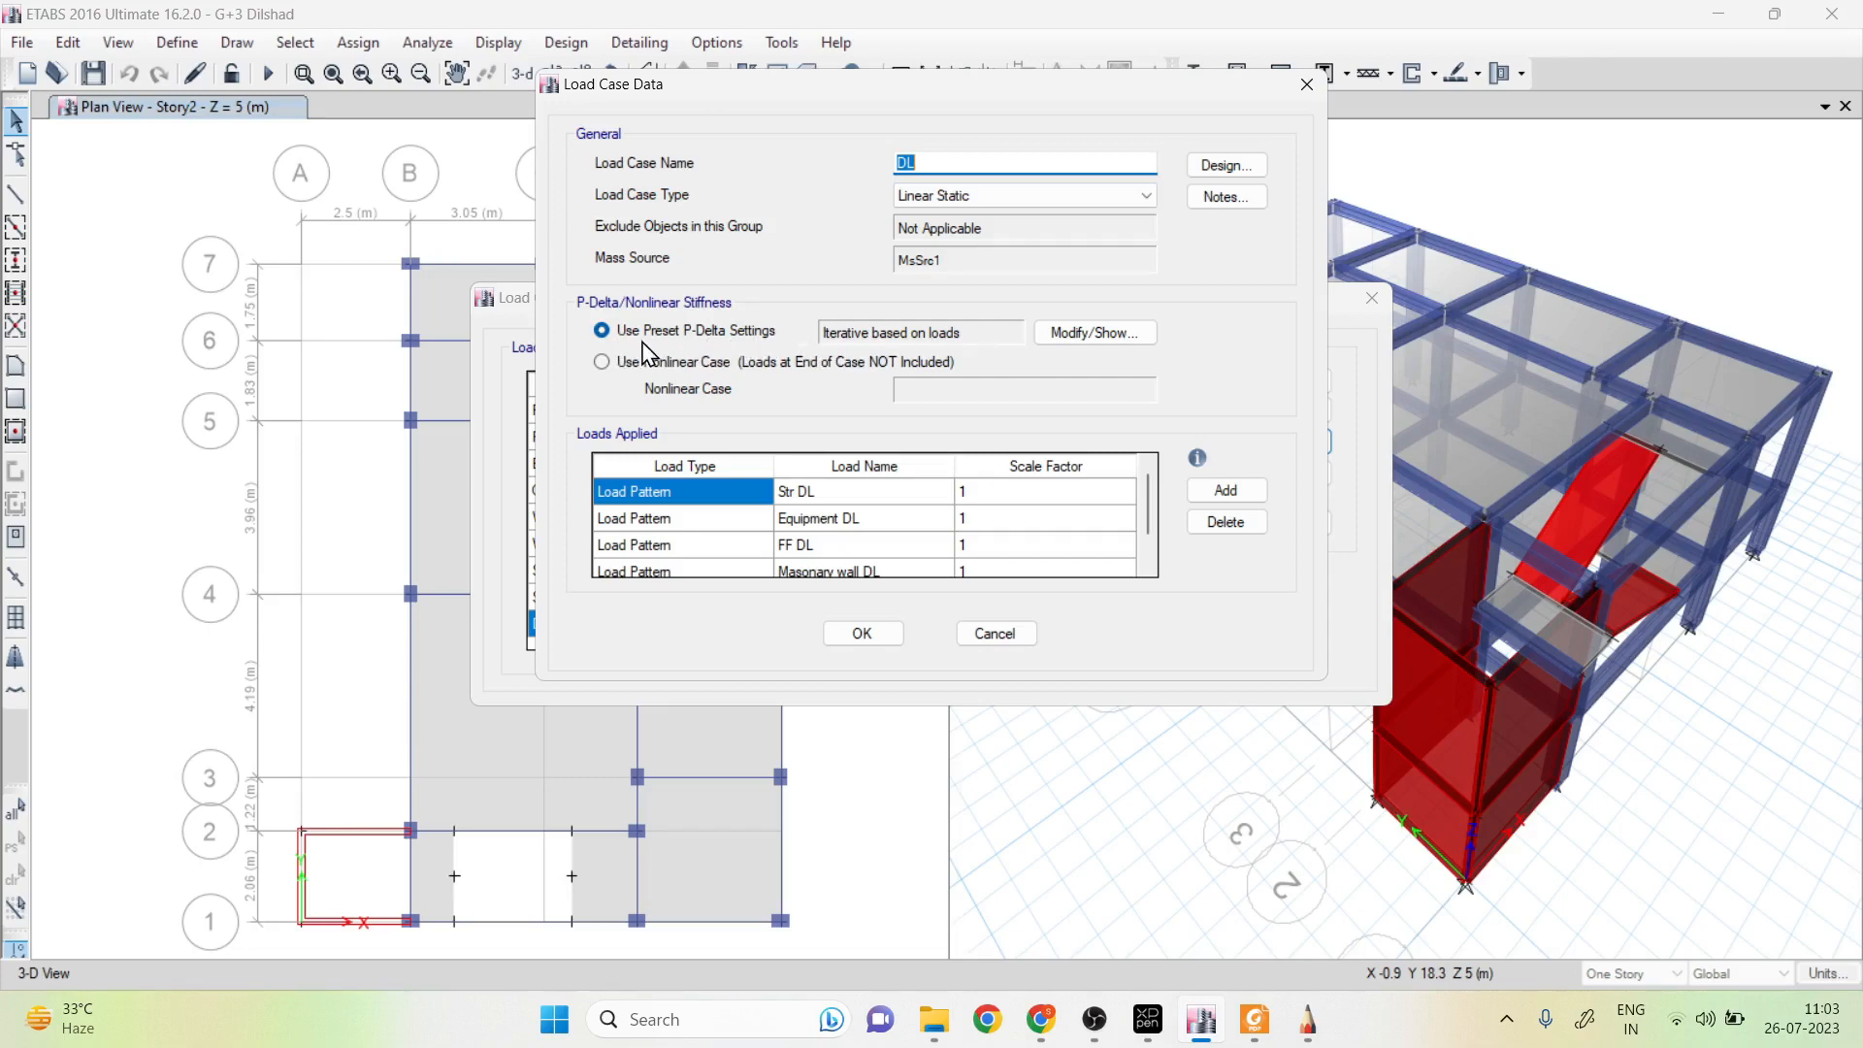
click(1059, 337)
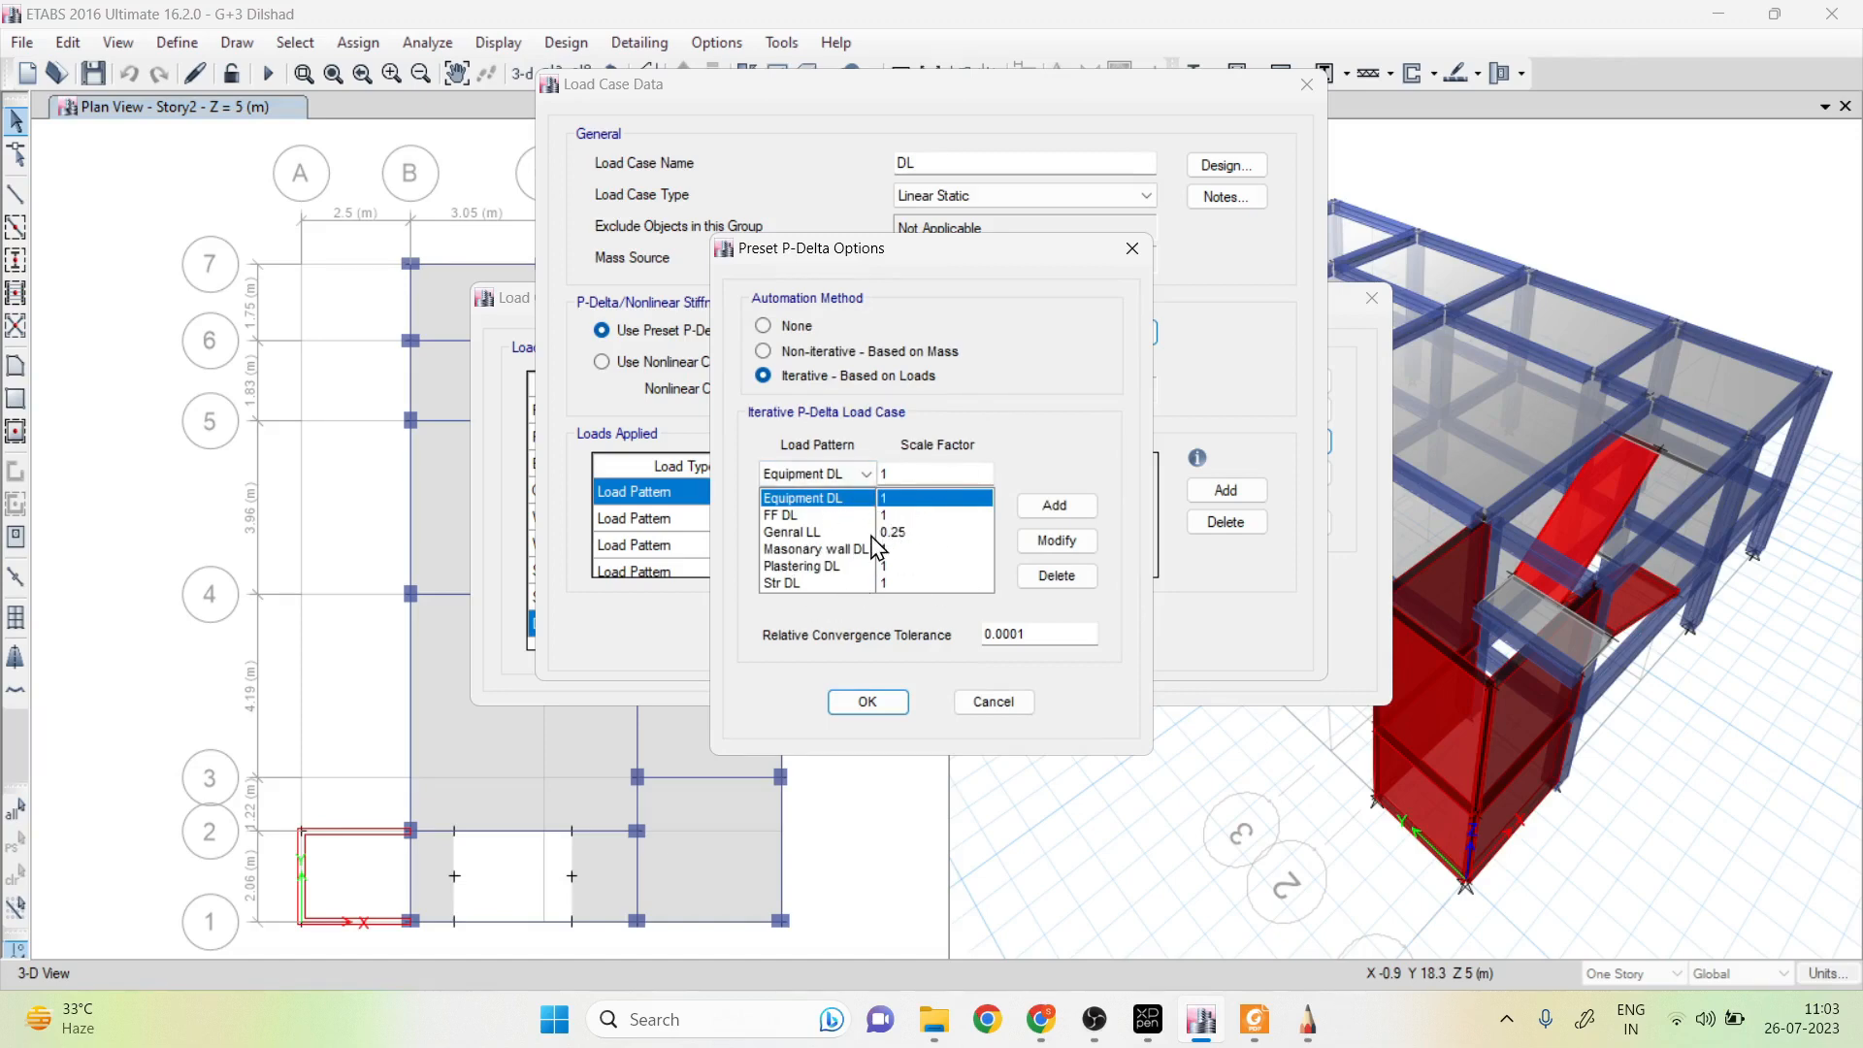
click(893, 715)
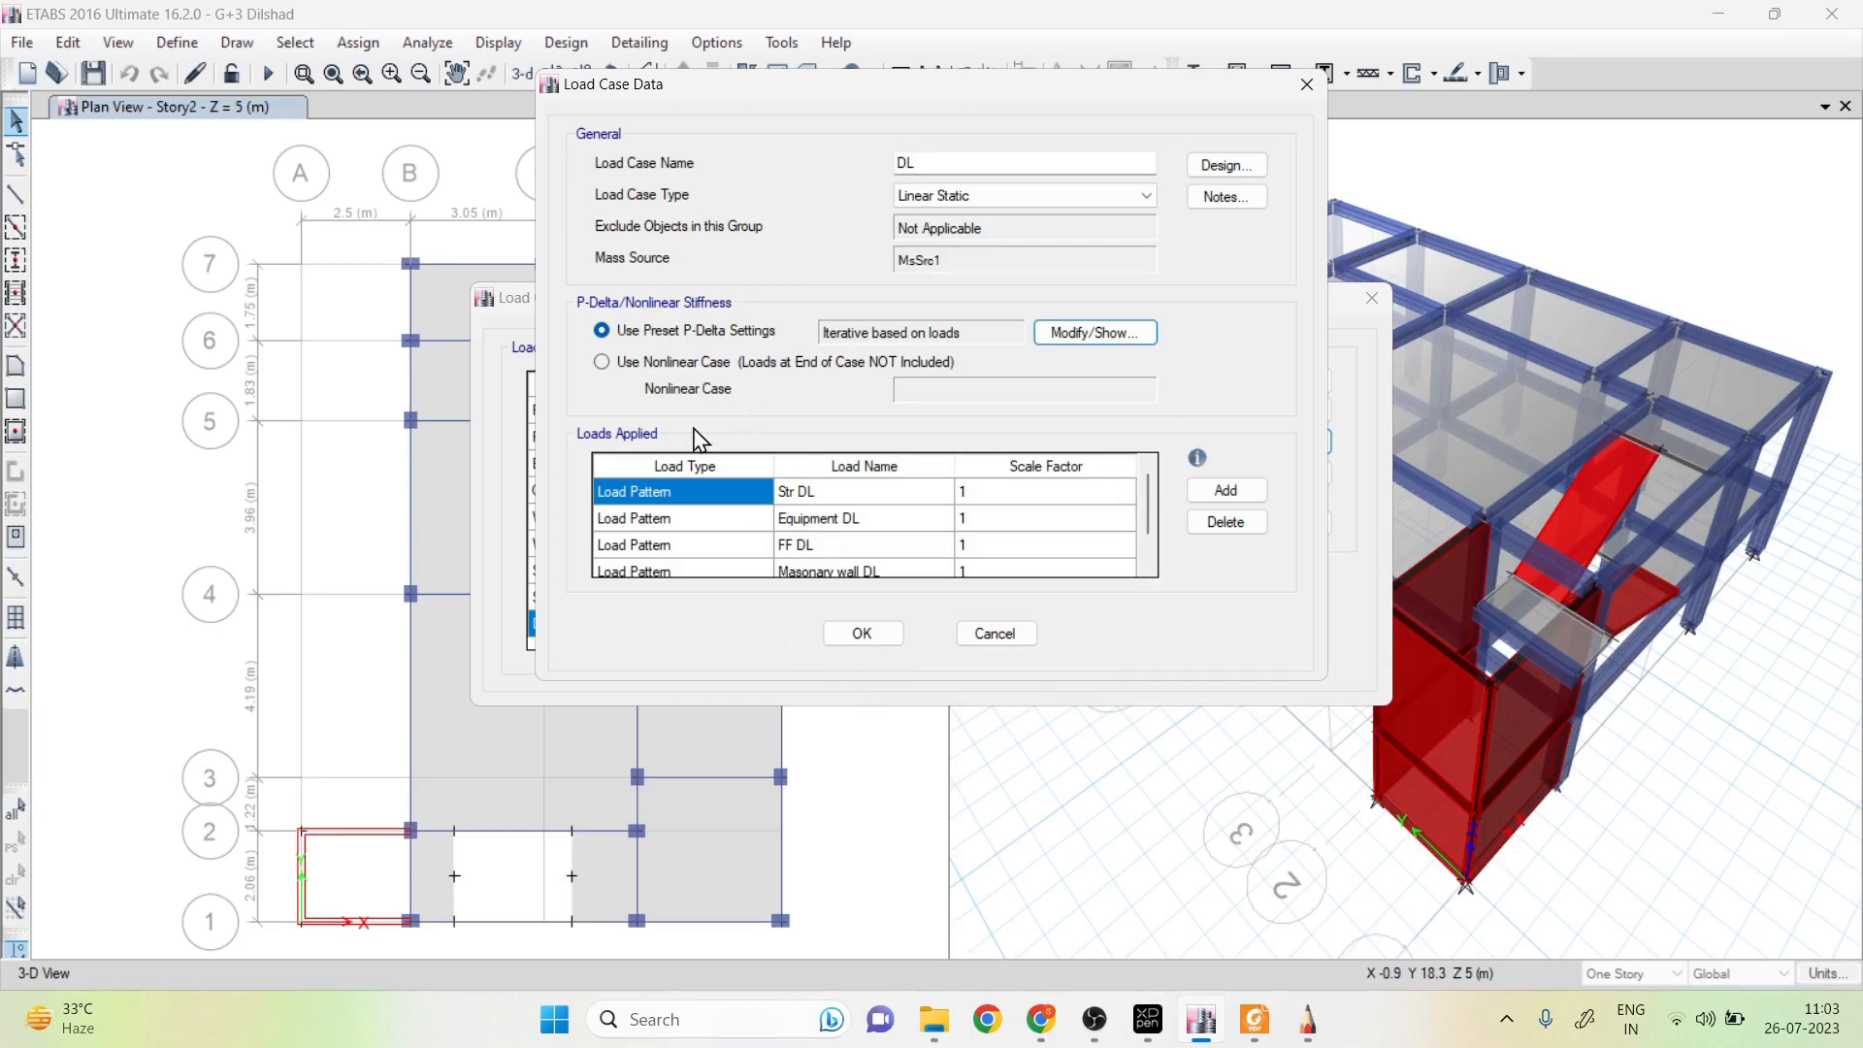
click(840, 624)
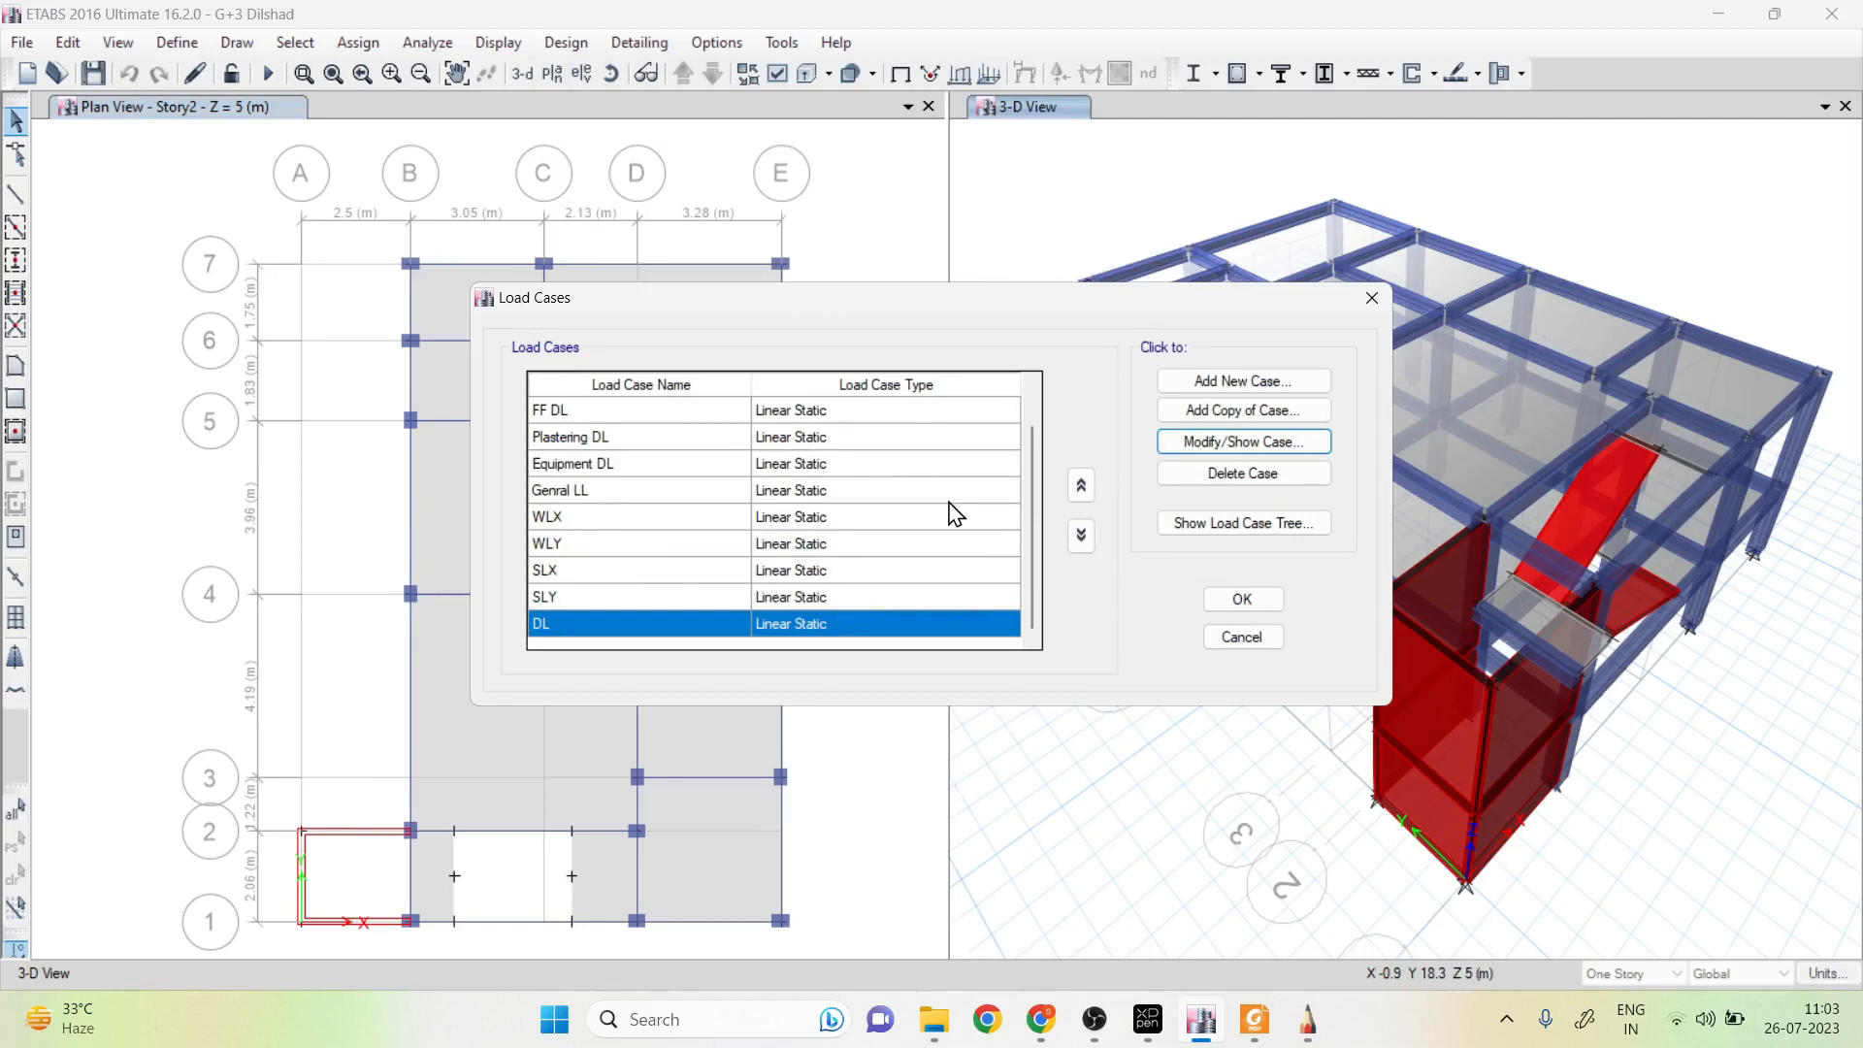
Accept the load cases and start a new load combination, dismissing the default design combinations without adding any
click(1273, 601)
click(176, 42)
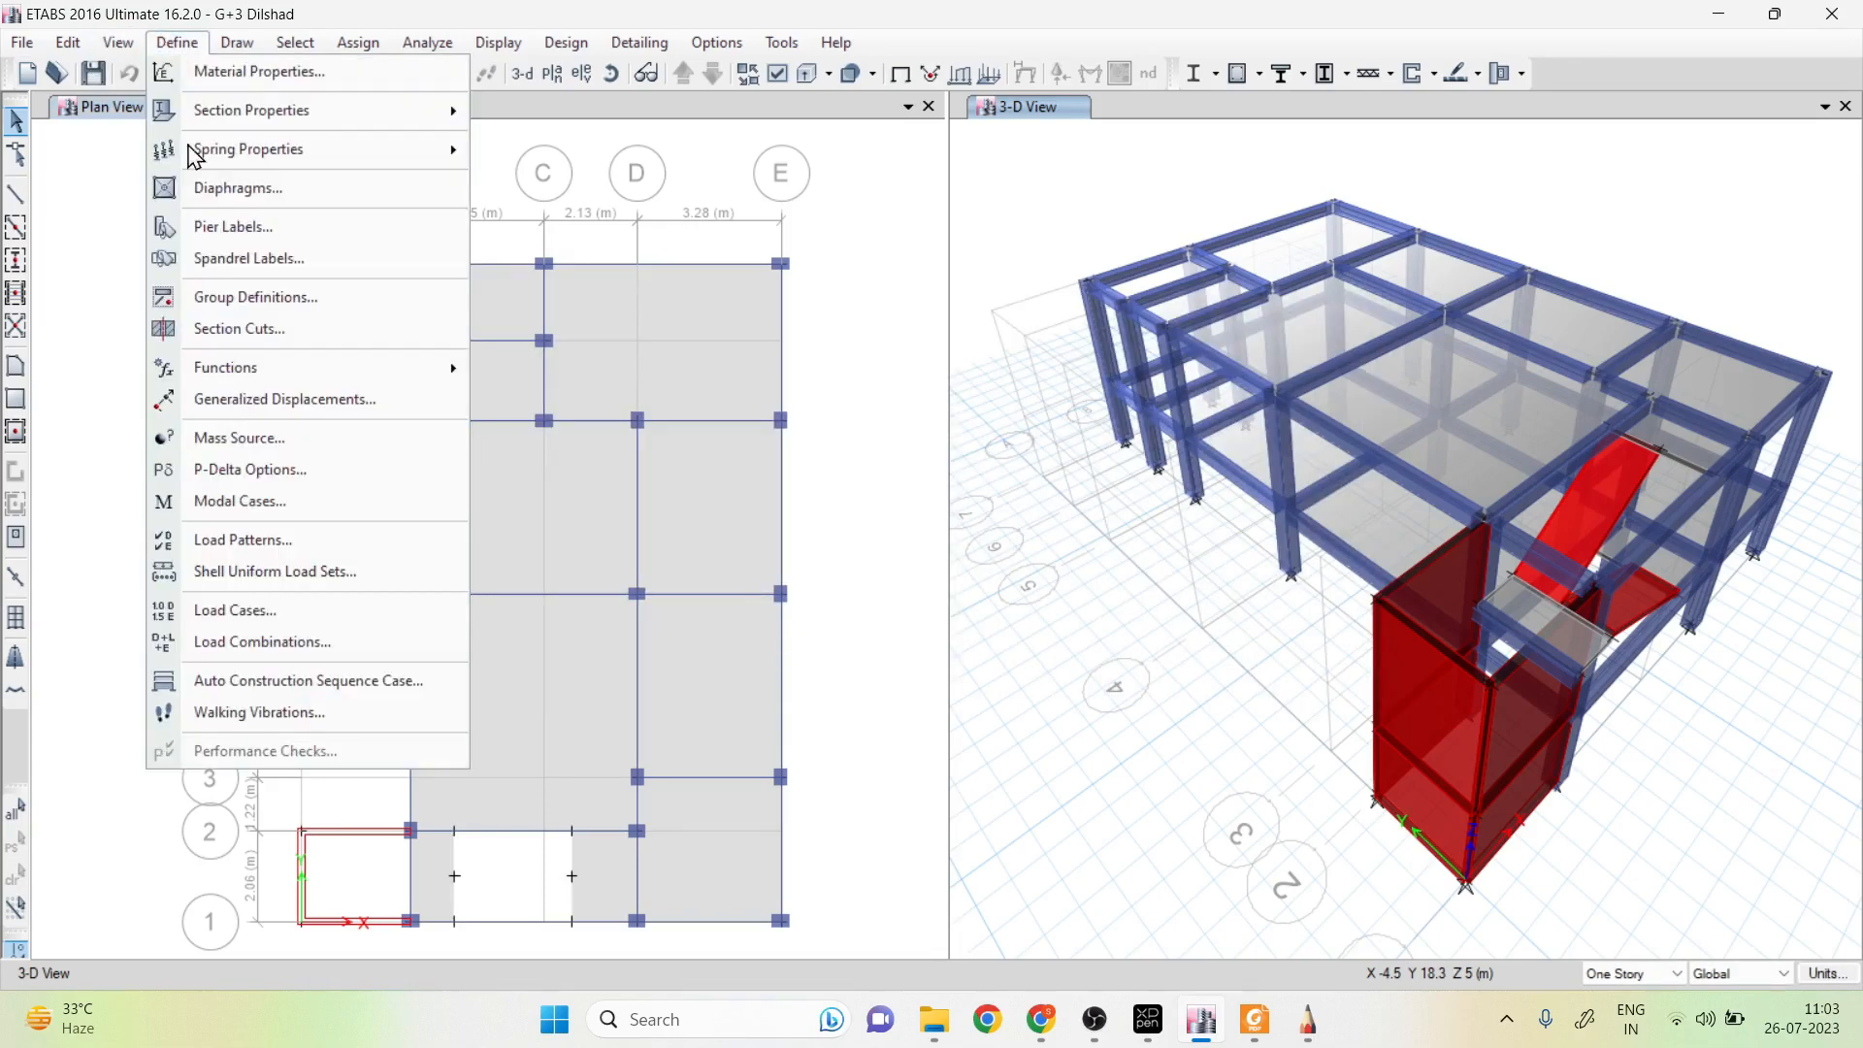
click(288, 642)
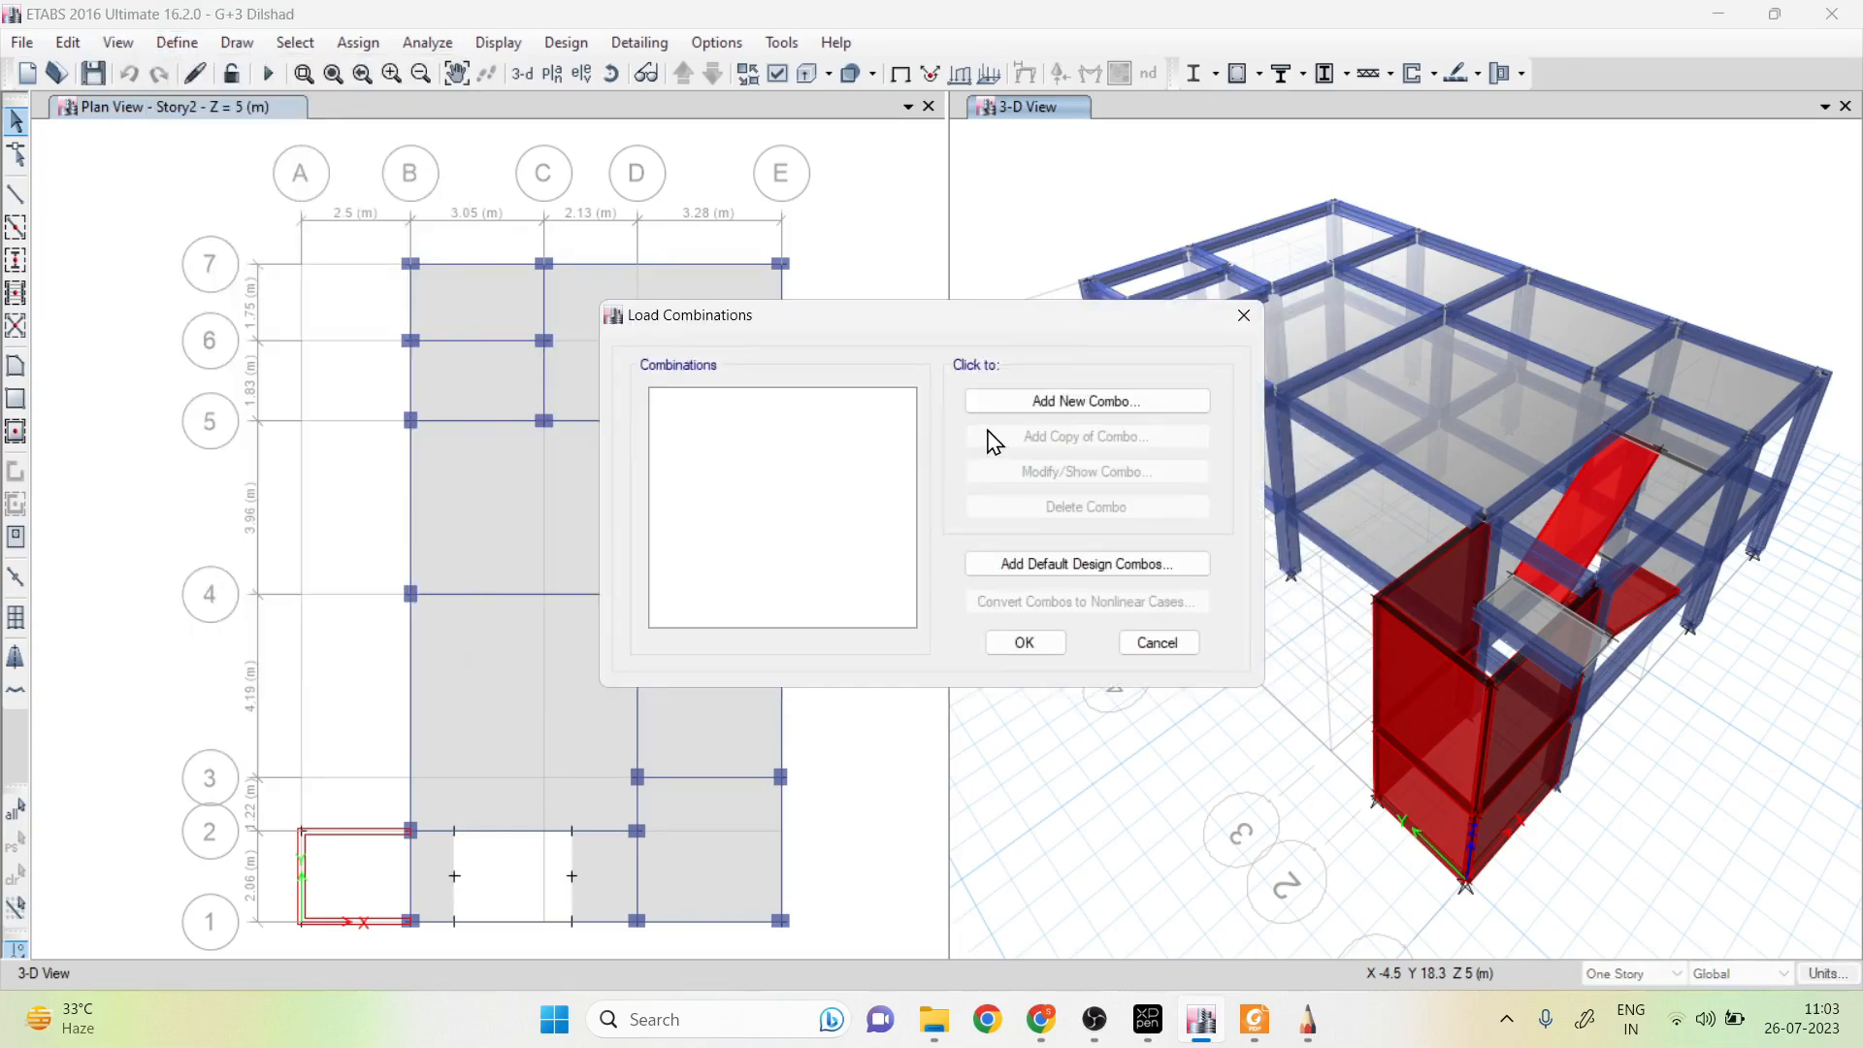
click(1093, 568)
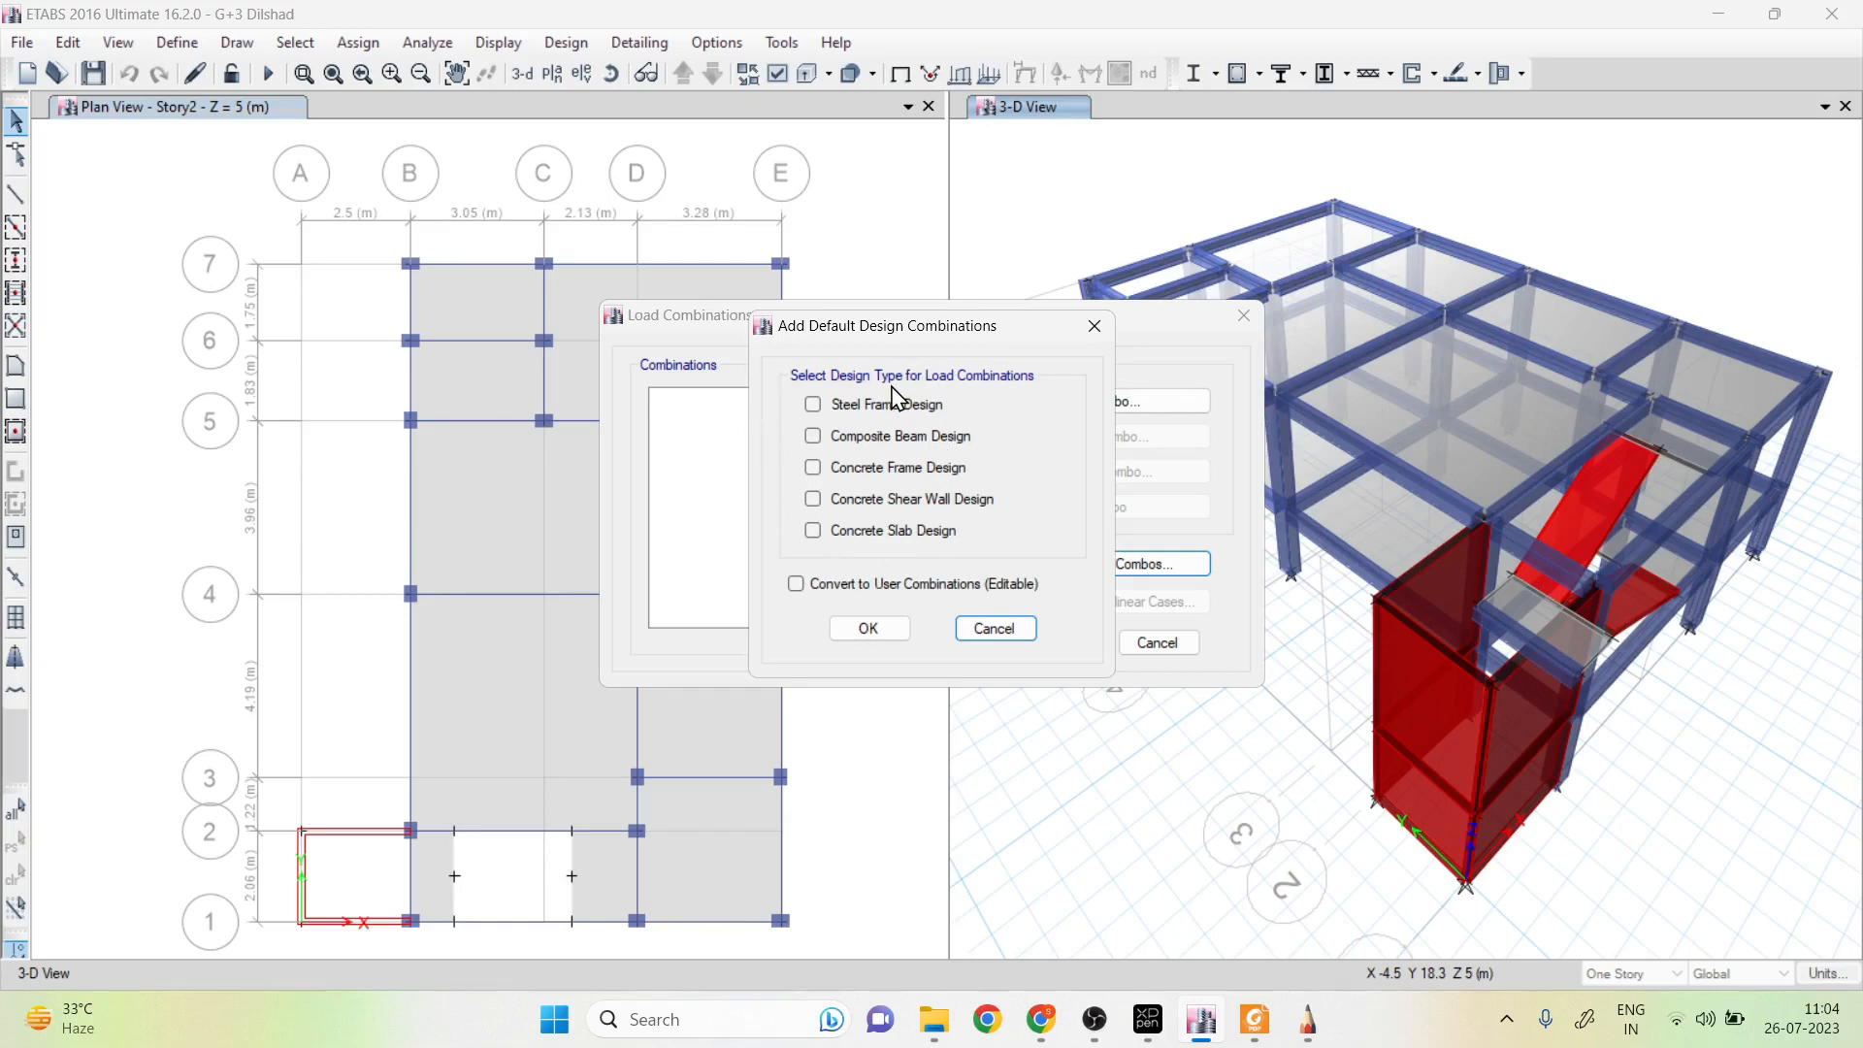
click(996, 629)
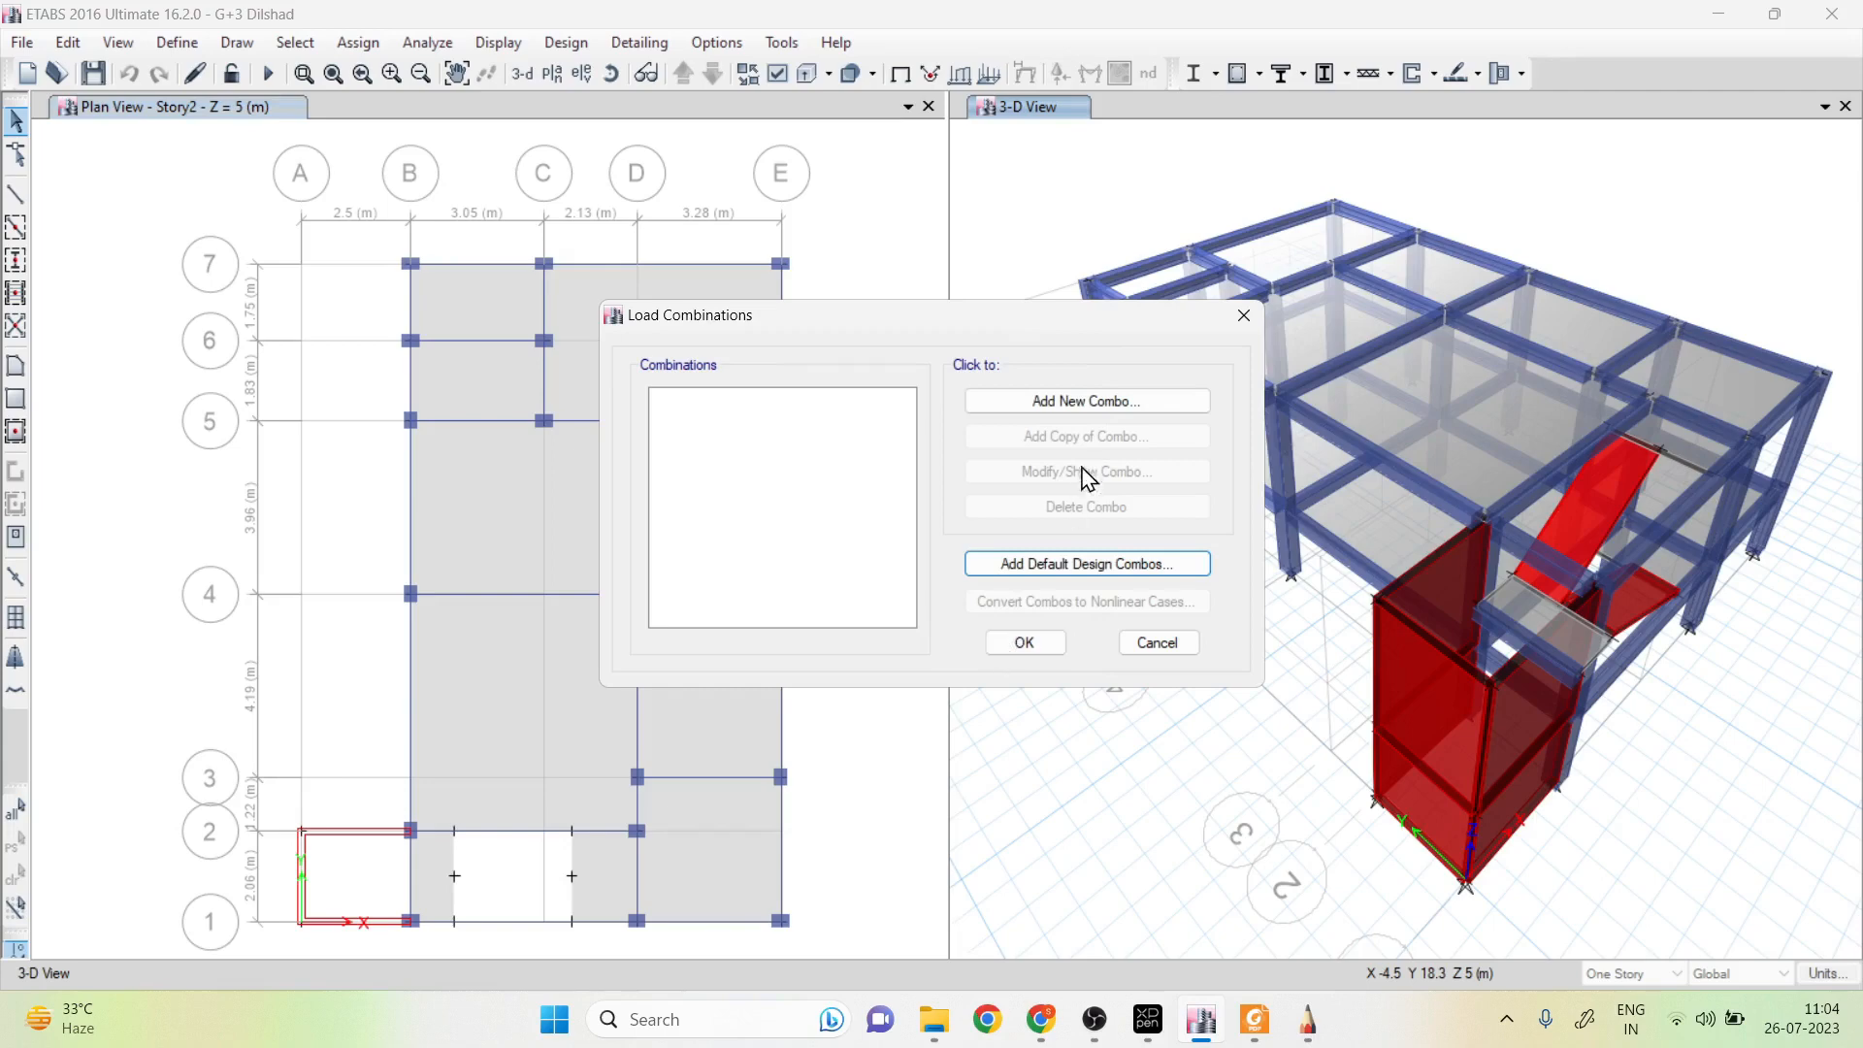
click(1089, 412)
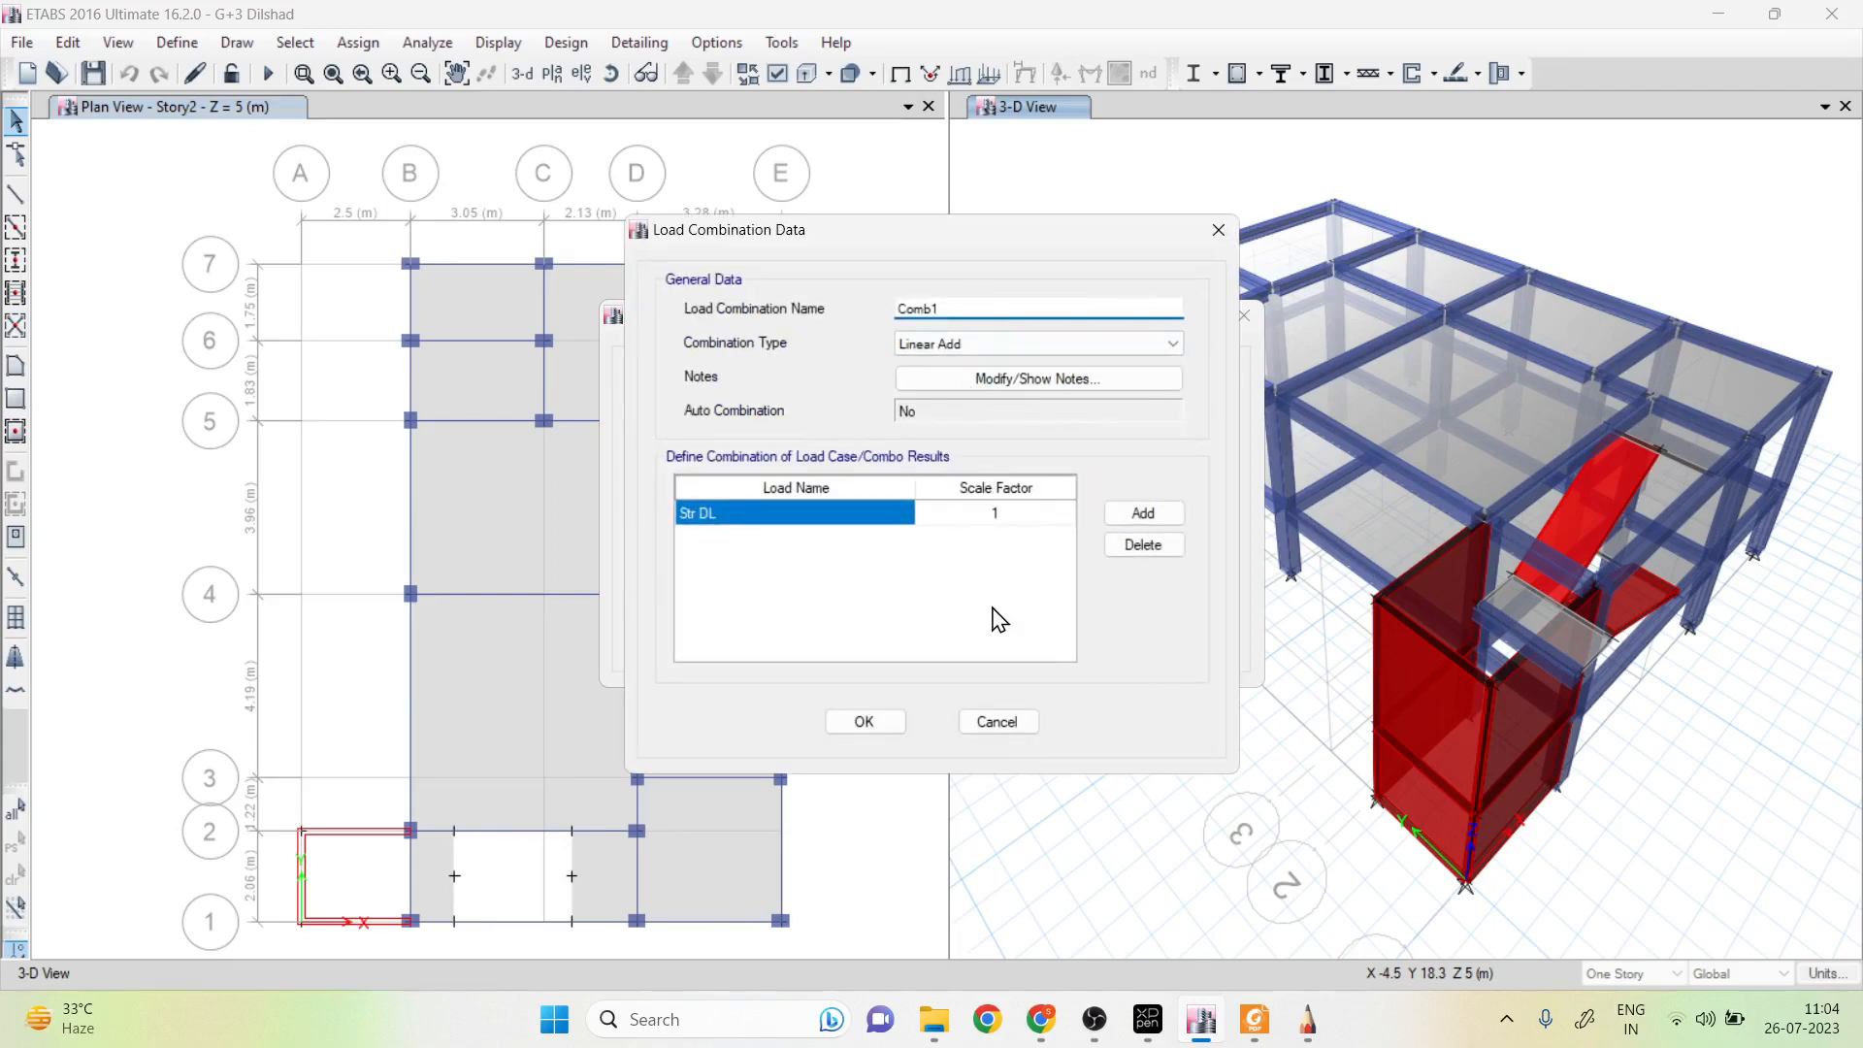
Switch to Foxit Reader and view Table 18, the partial safety factors for loads, in the IS-456:2000 PDF
click(1256, 1031)
click(1253, 1029)
click(1203, 1009)
click(568, 85)
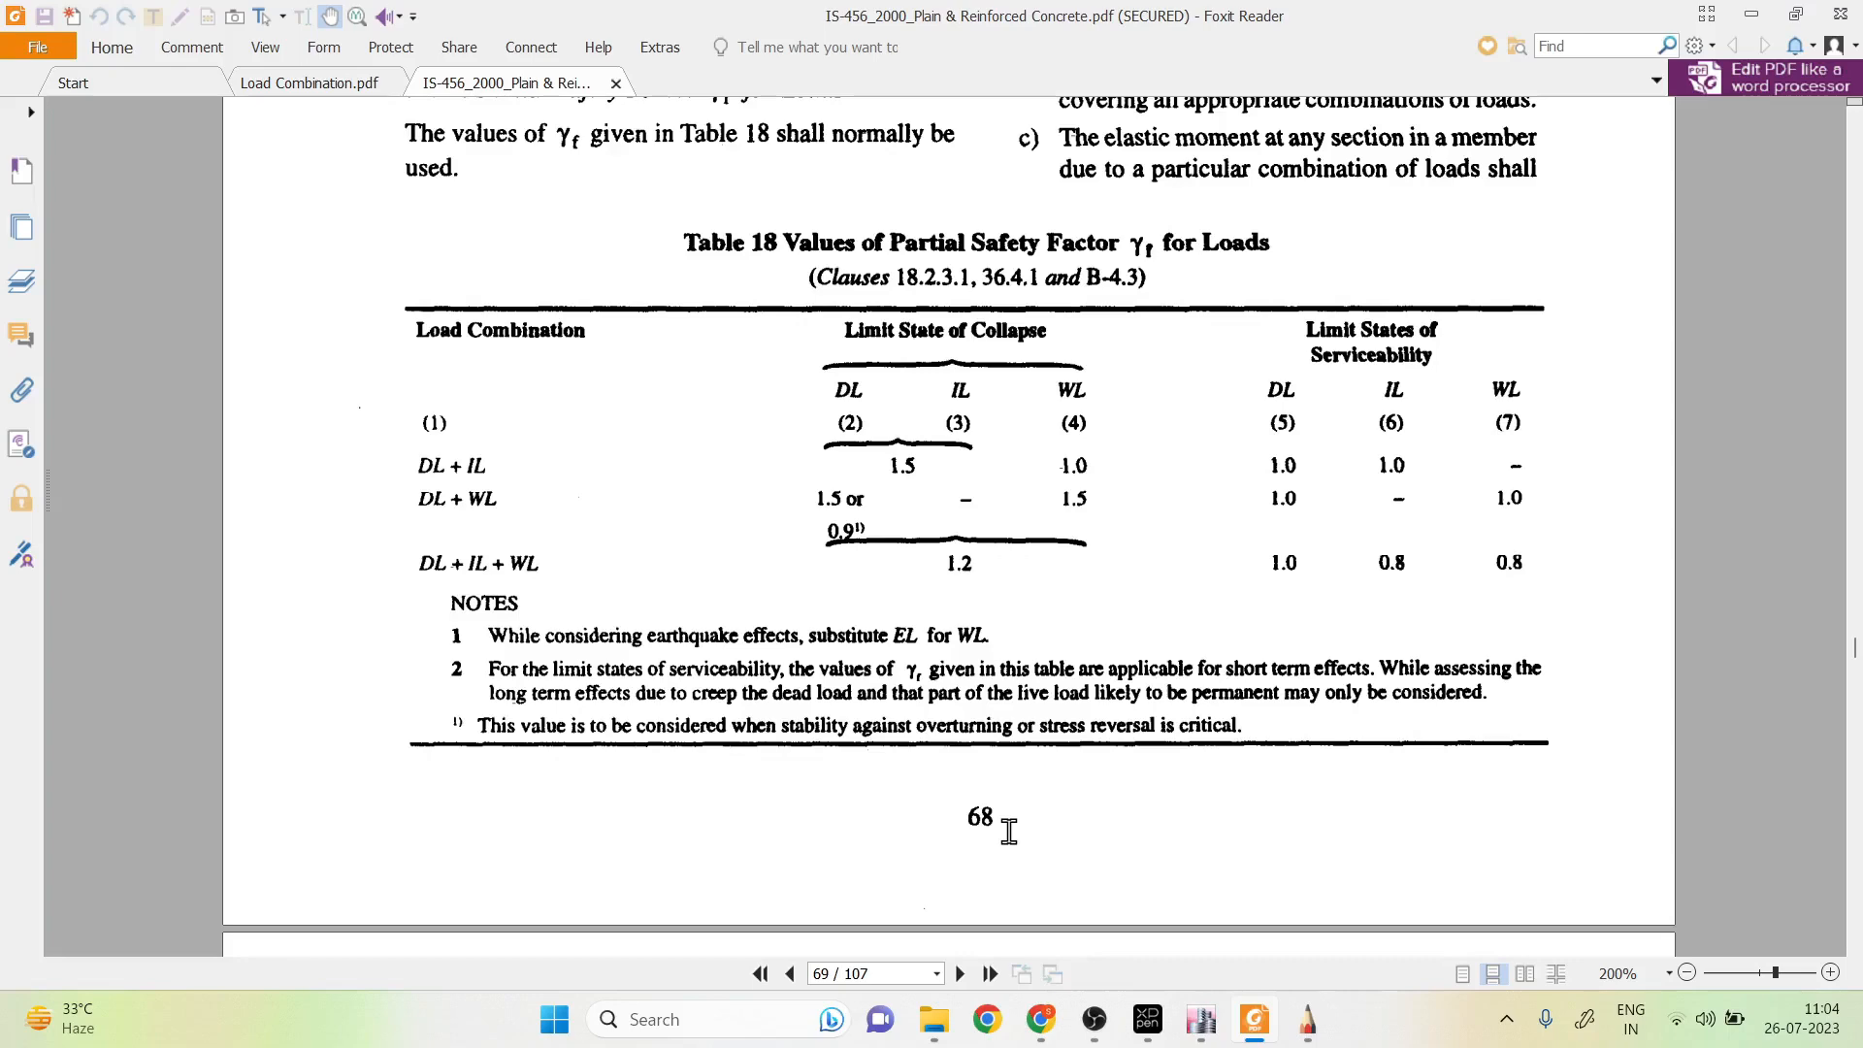
Tick the IS-456 document name, the Table 18 title and its Load Combination, Limit State of Collapse and Limit States of Serviceability headings with the pen
click(730, 1013)
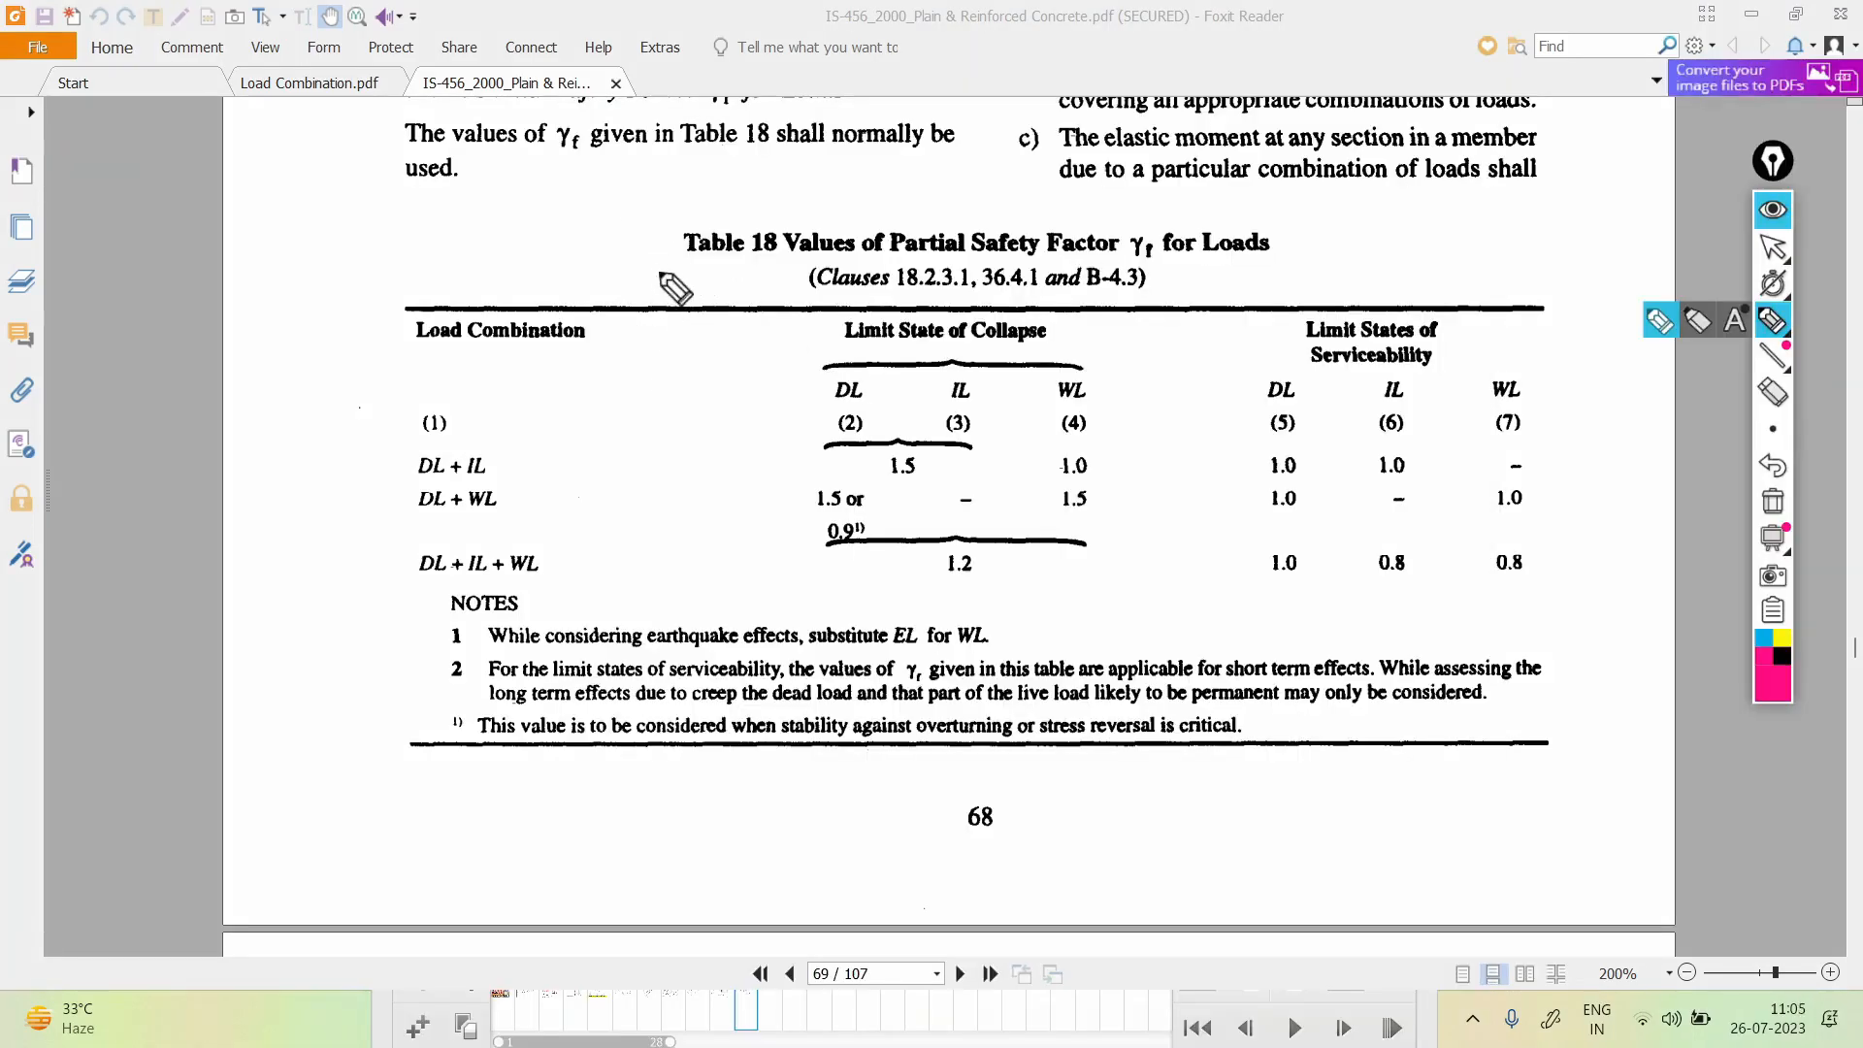
drag(641, 246, 737, 219)
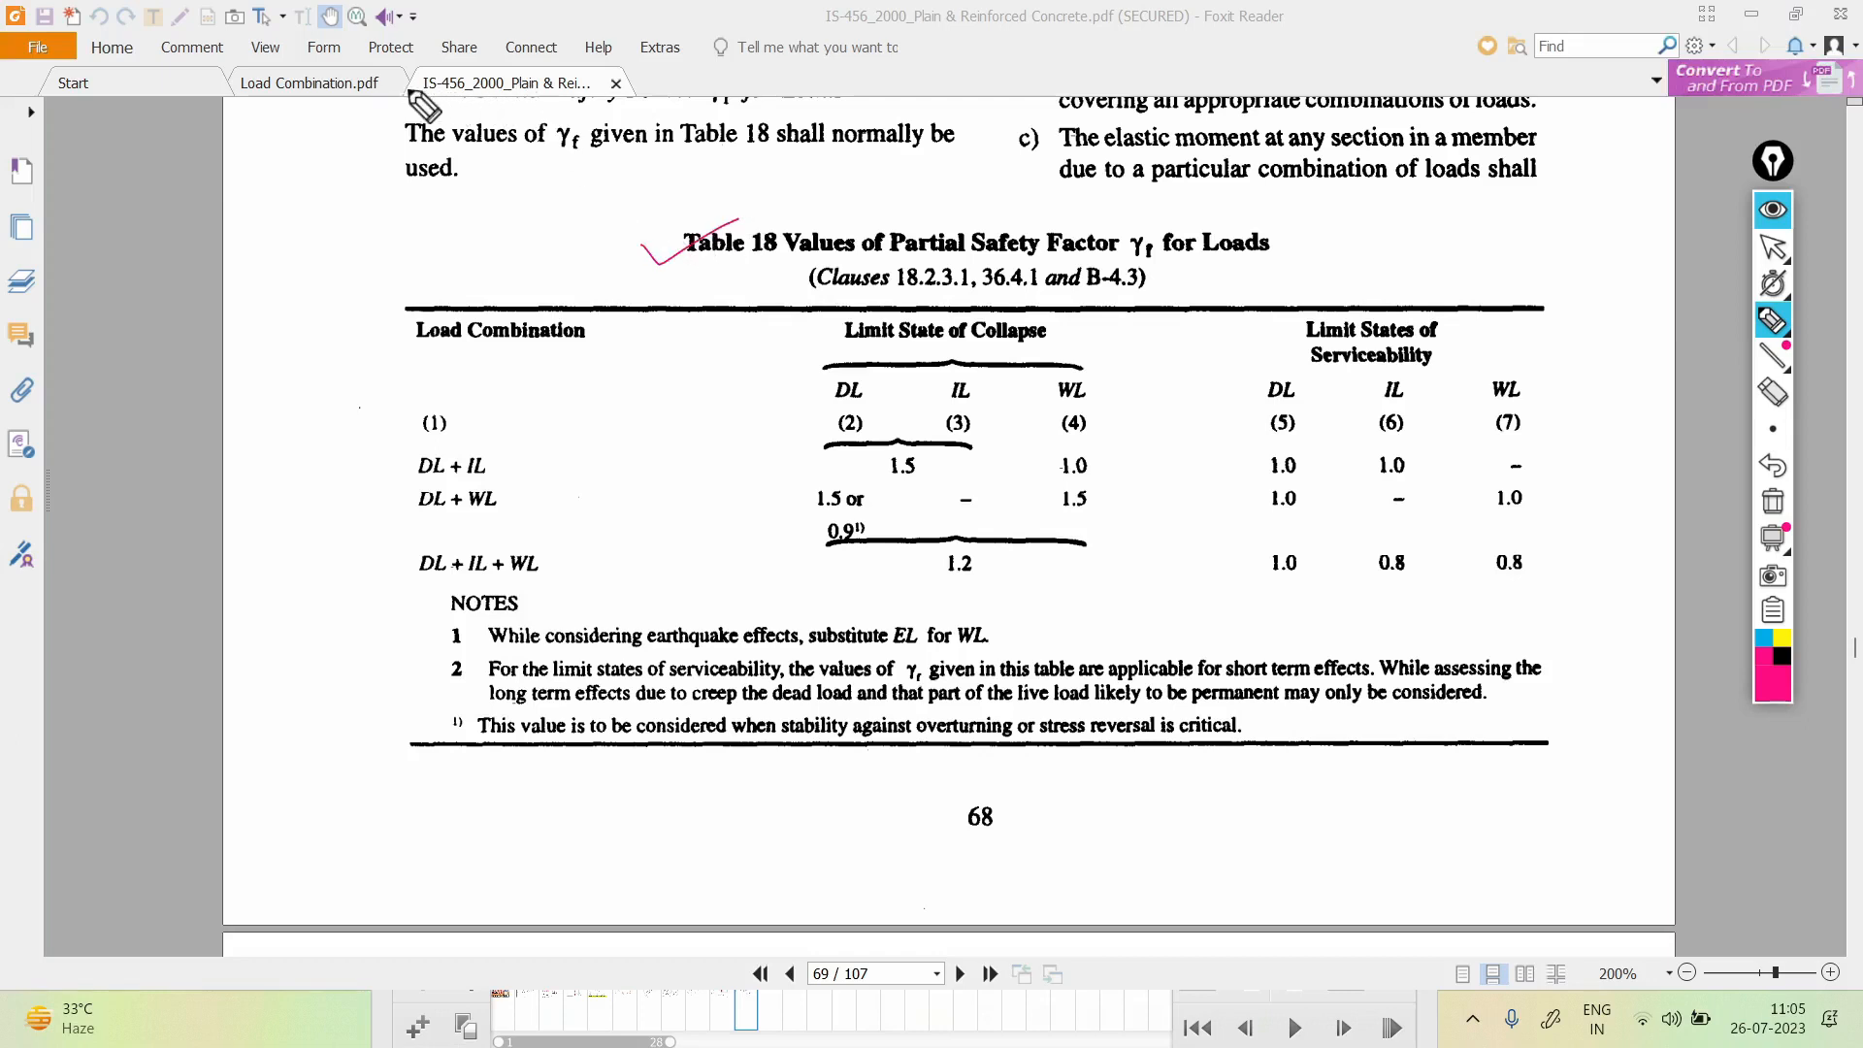
drag(413, 99, 475, 55)
mouse_move(380, 330)
mouse_down()
mouse_move(391, 349)
mouse_move(493, 295)
mouse_up()
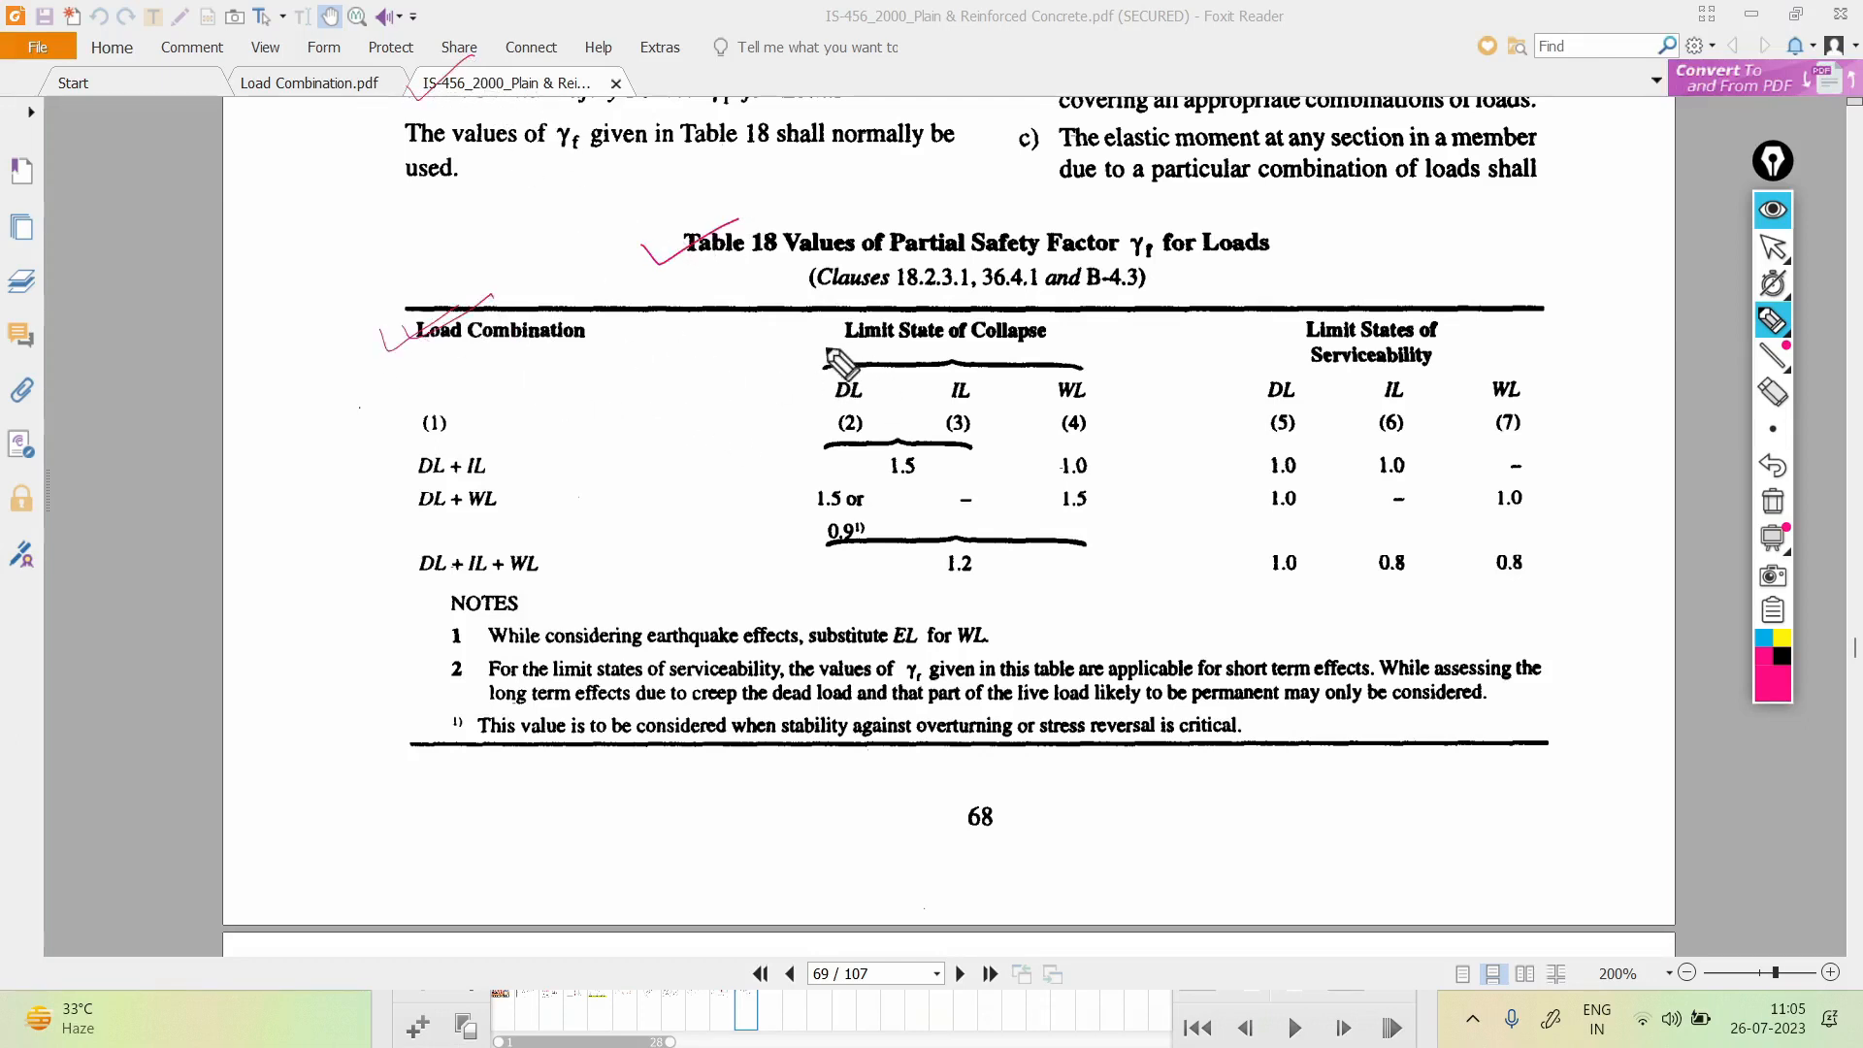
drag(810, 331, 905, 307)
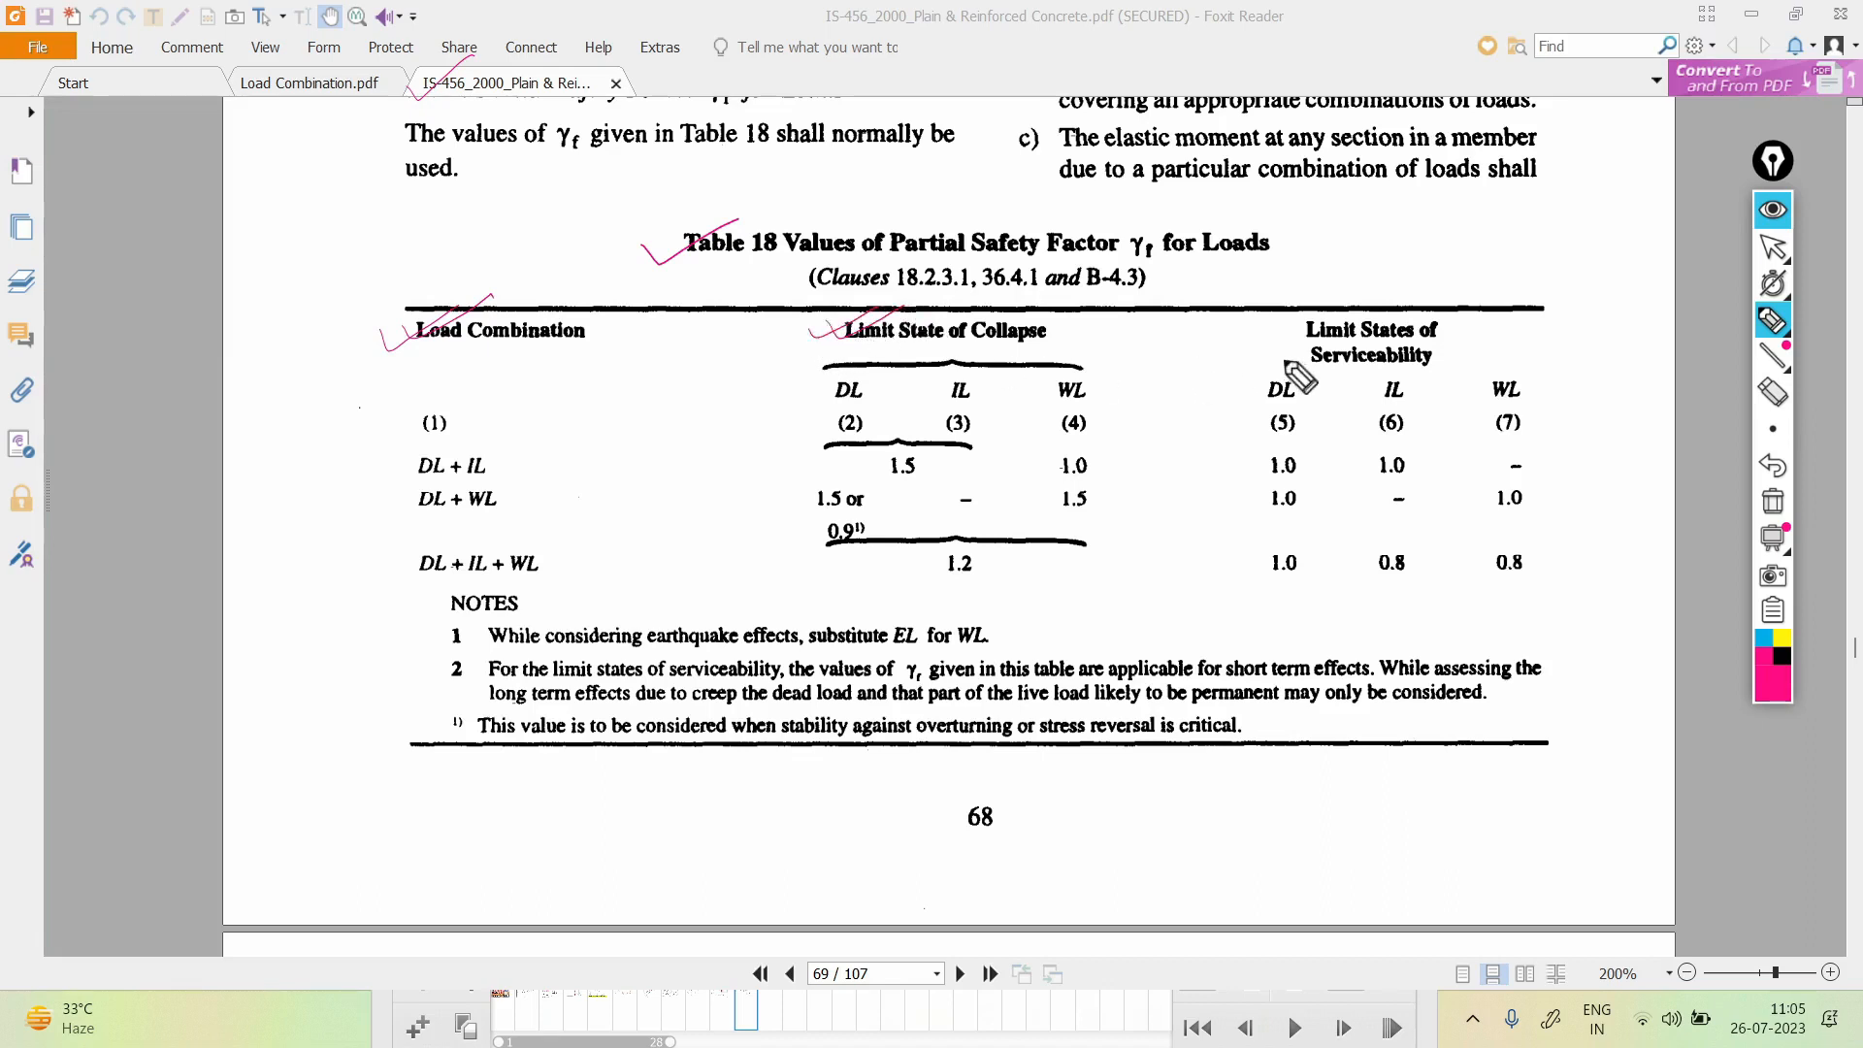
drag(1273, 326, 1366, 298)
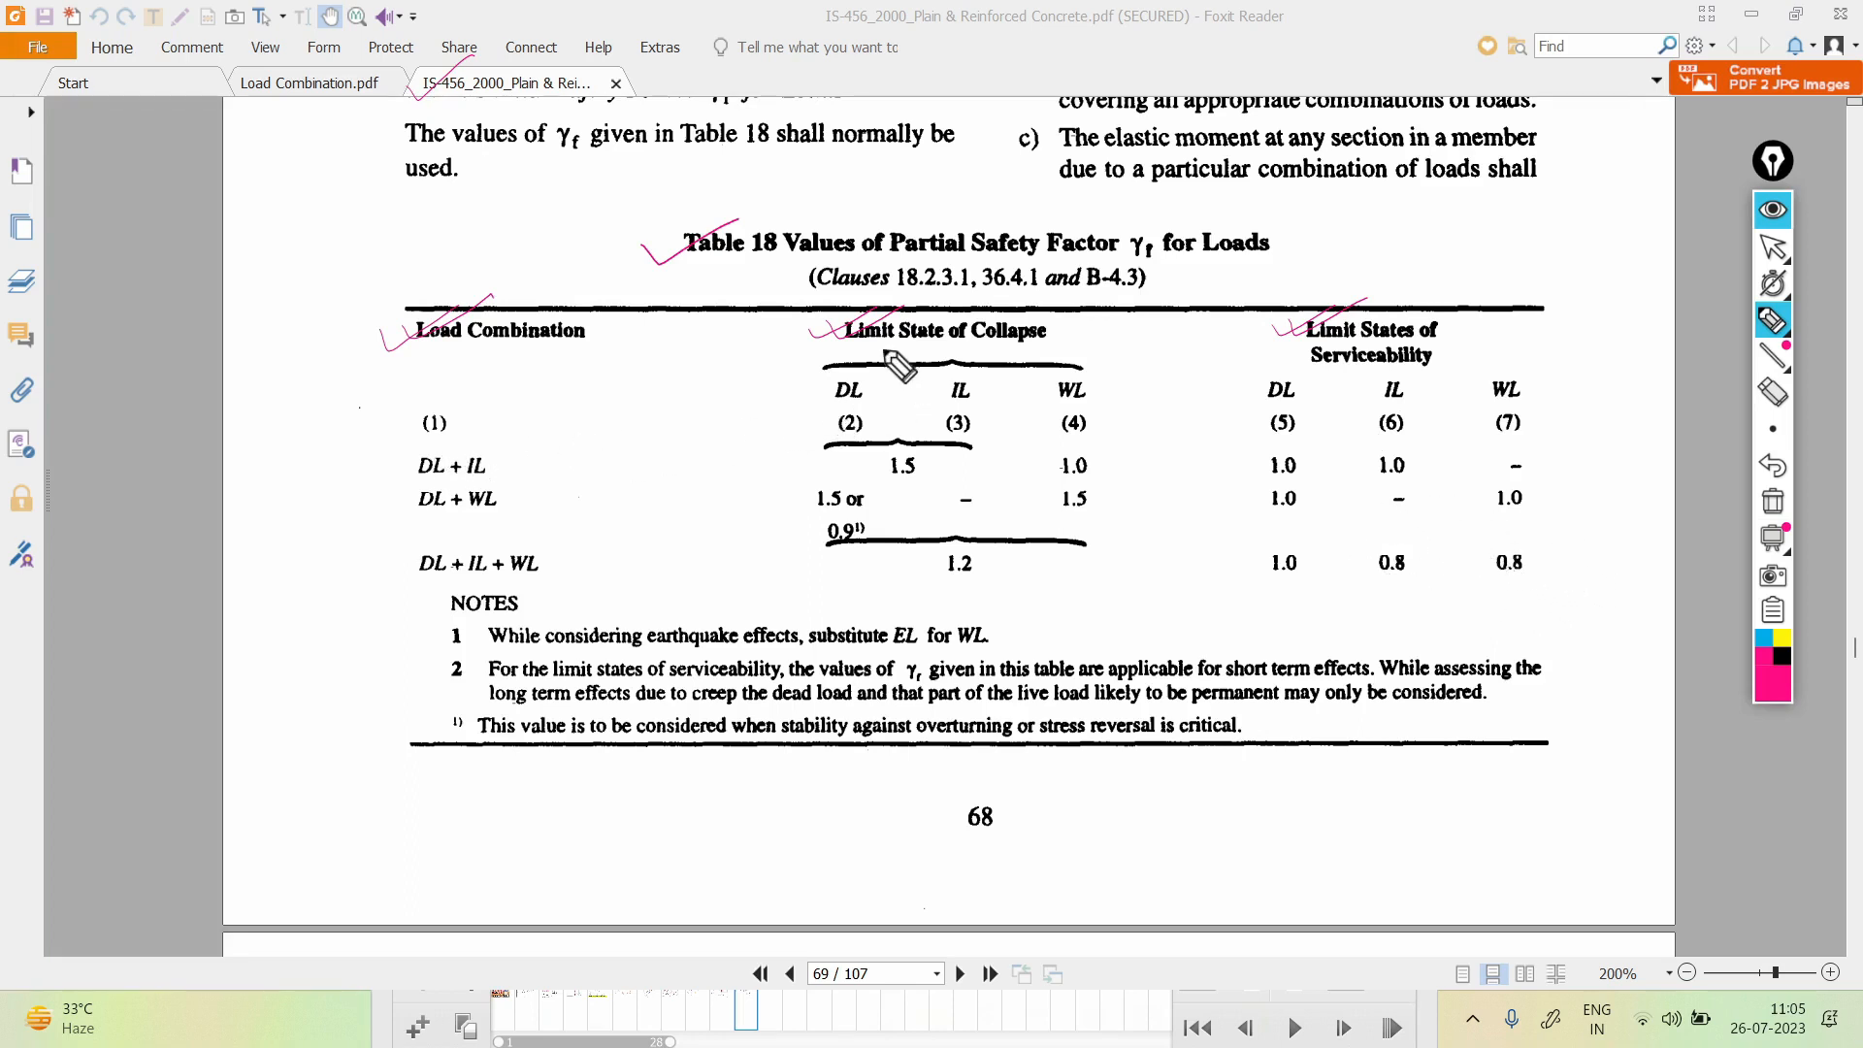
Mark the collapse load columns, the EL and live load notes and the 0.9 factor, and circle the DL + IL factors 1.5 and 1.0
drag(822, 372, 1116, 347)
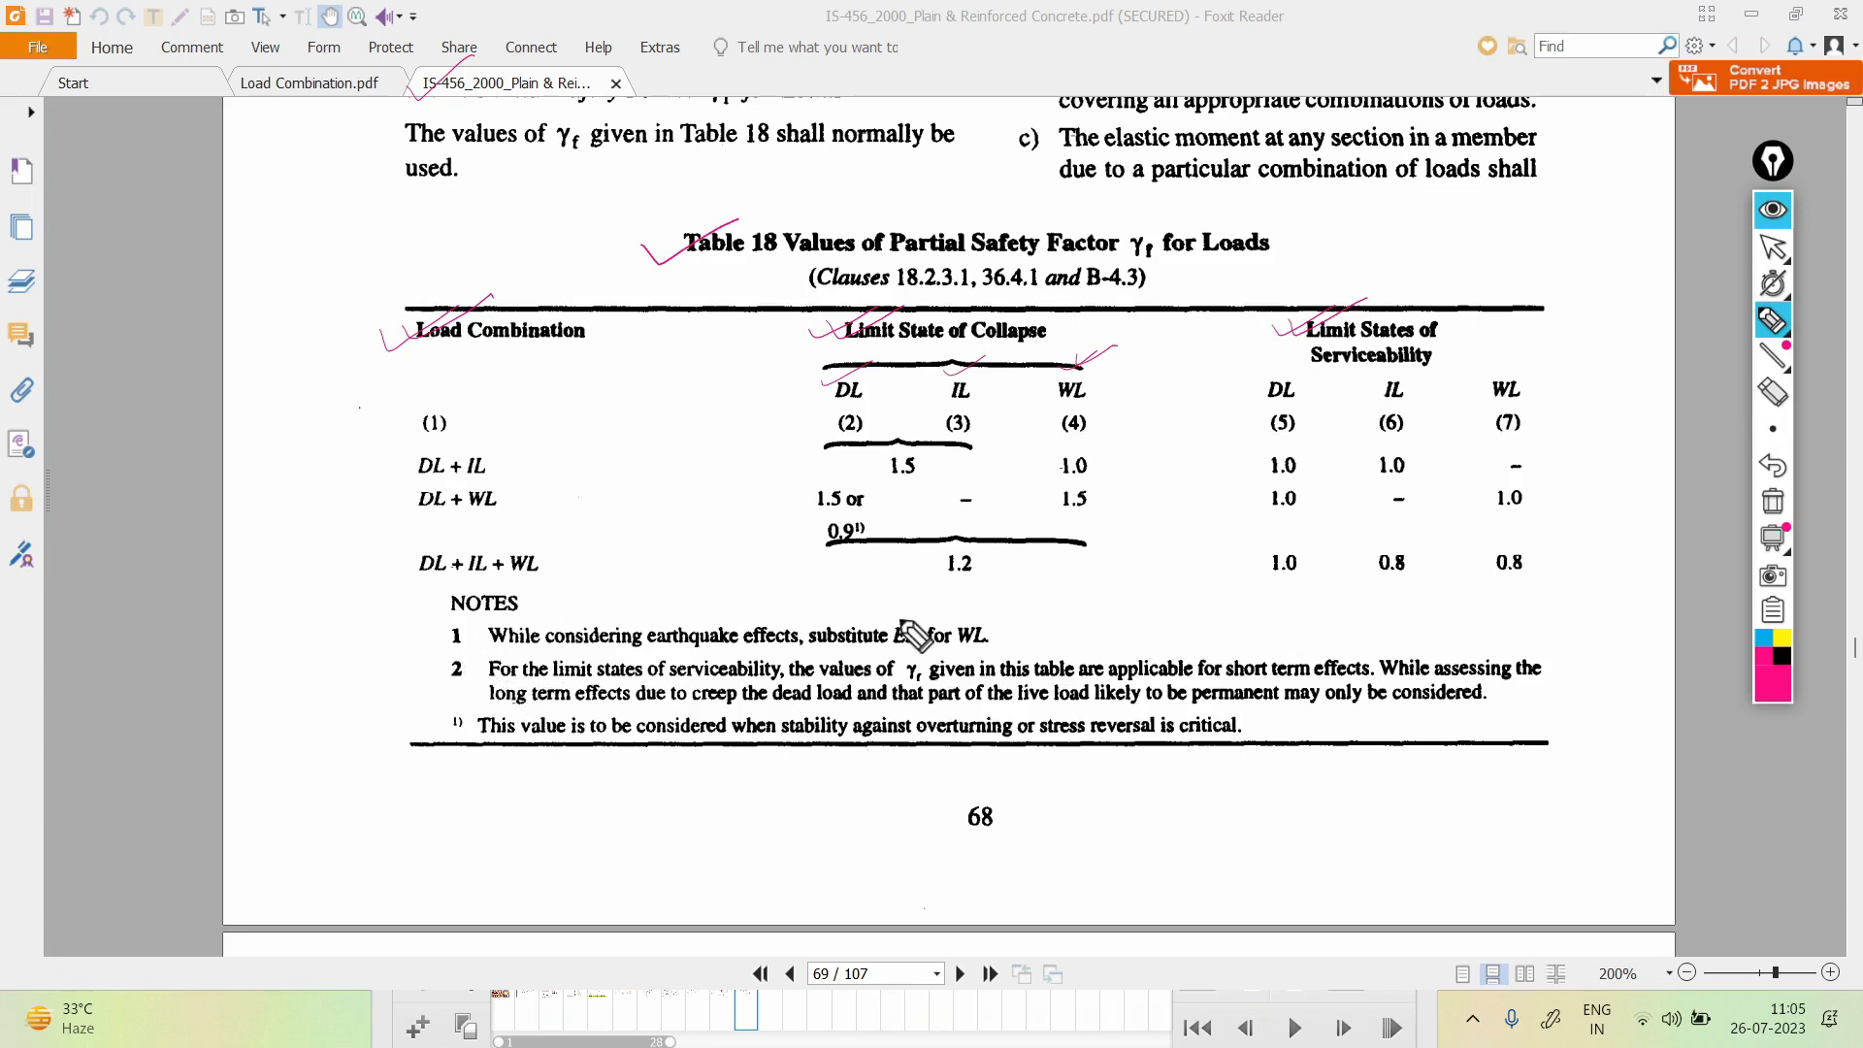
drag(907, 613, 957, 595)
drag(1028, 700, 1083, 669)
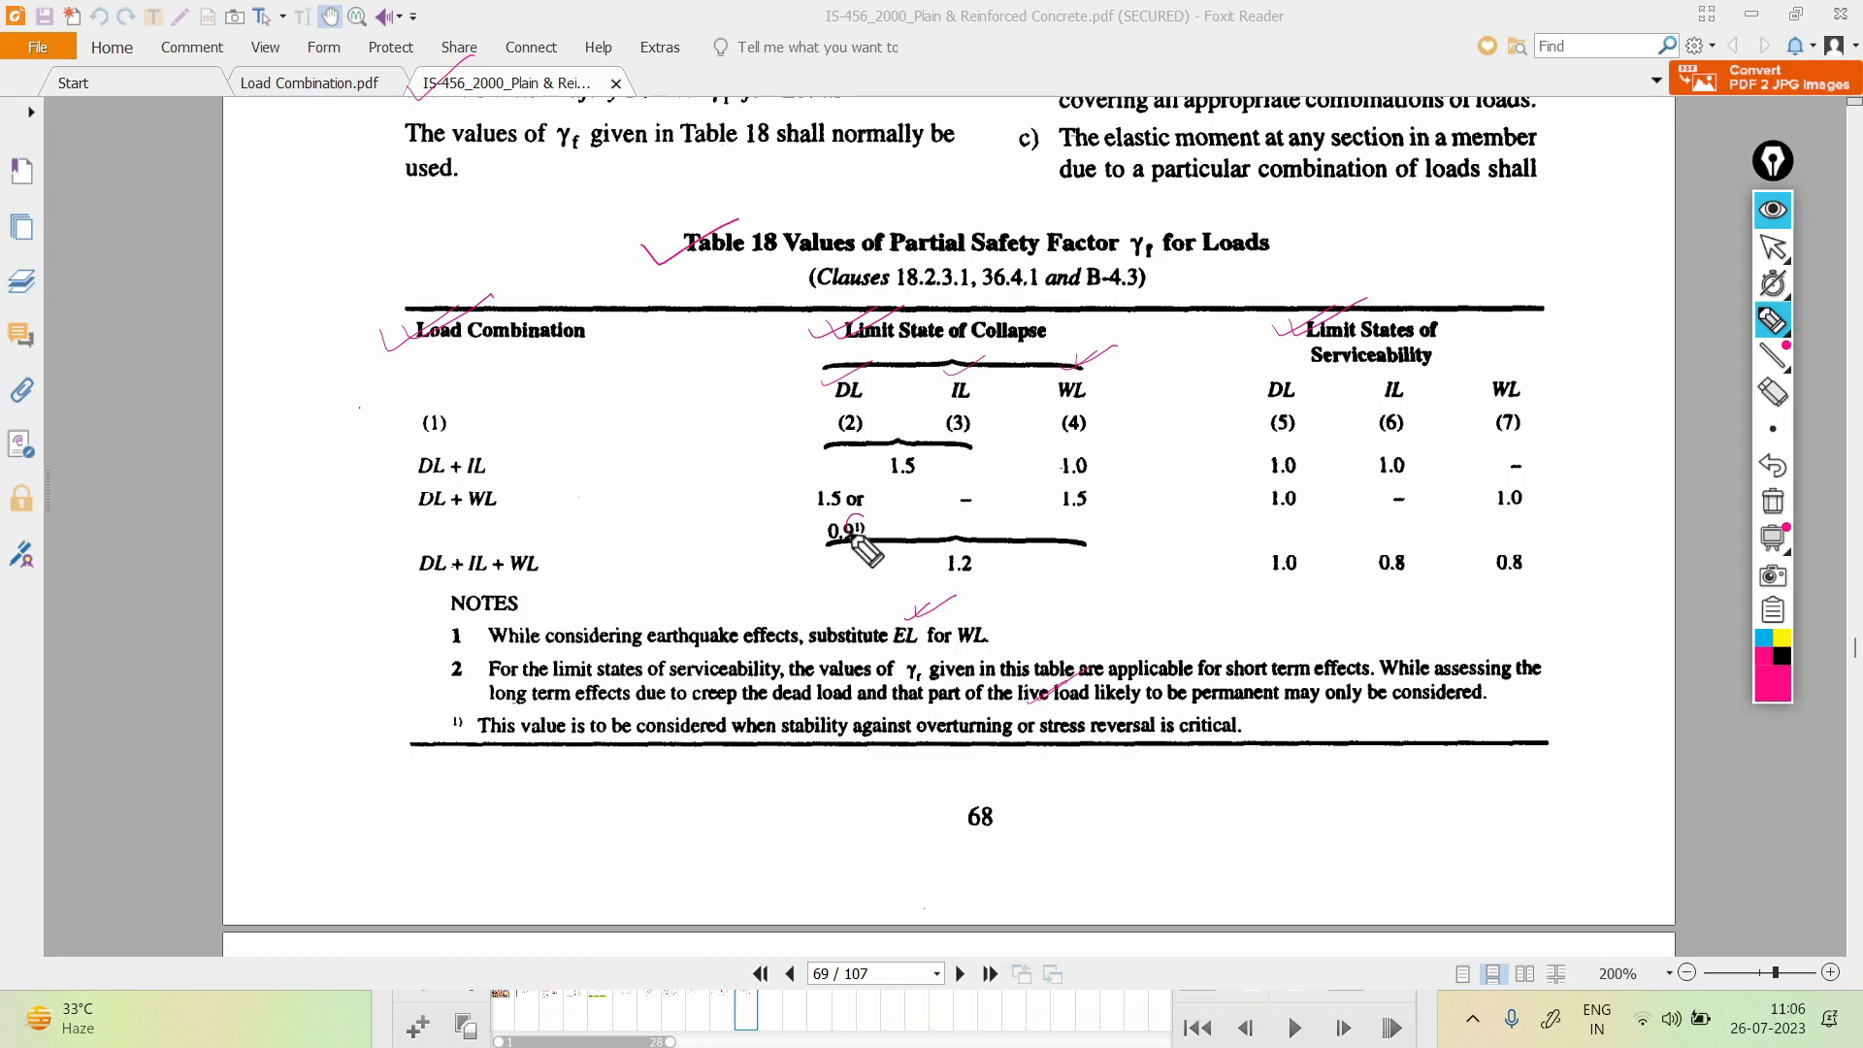
drag(856, 516, 858, 534)
drag(792, 531, 838, 522)
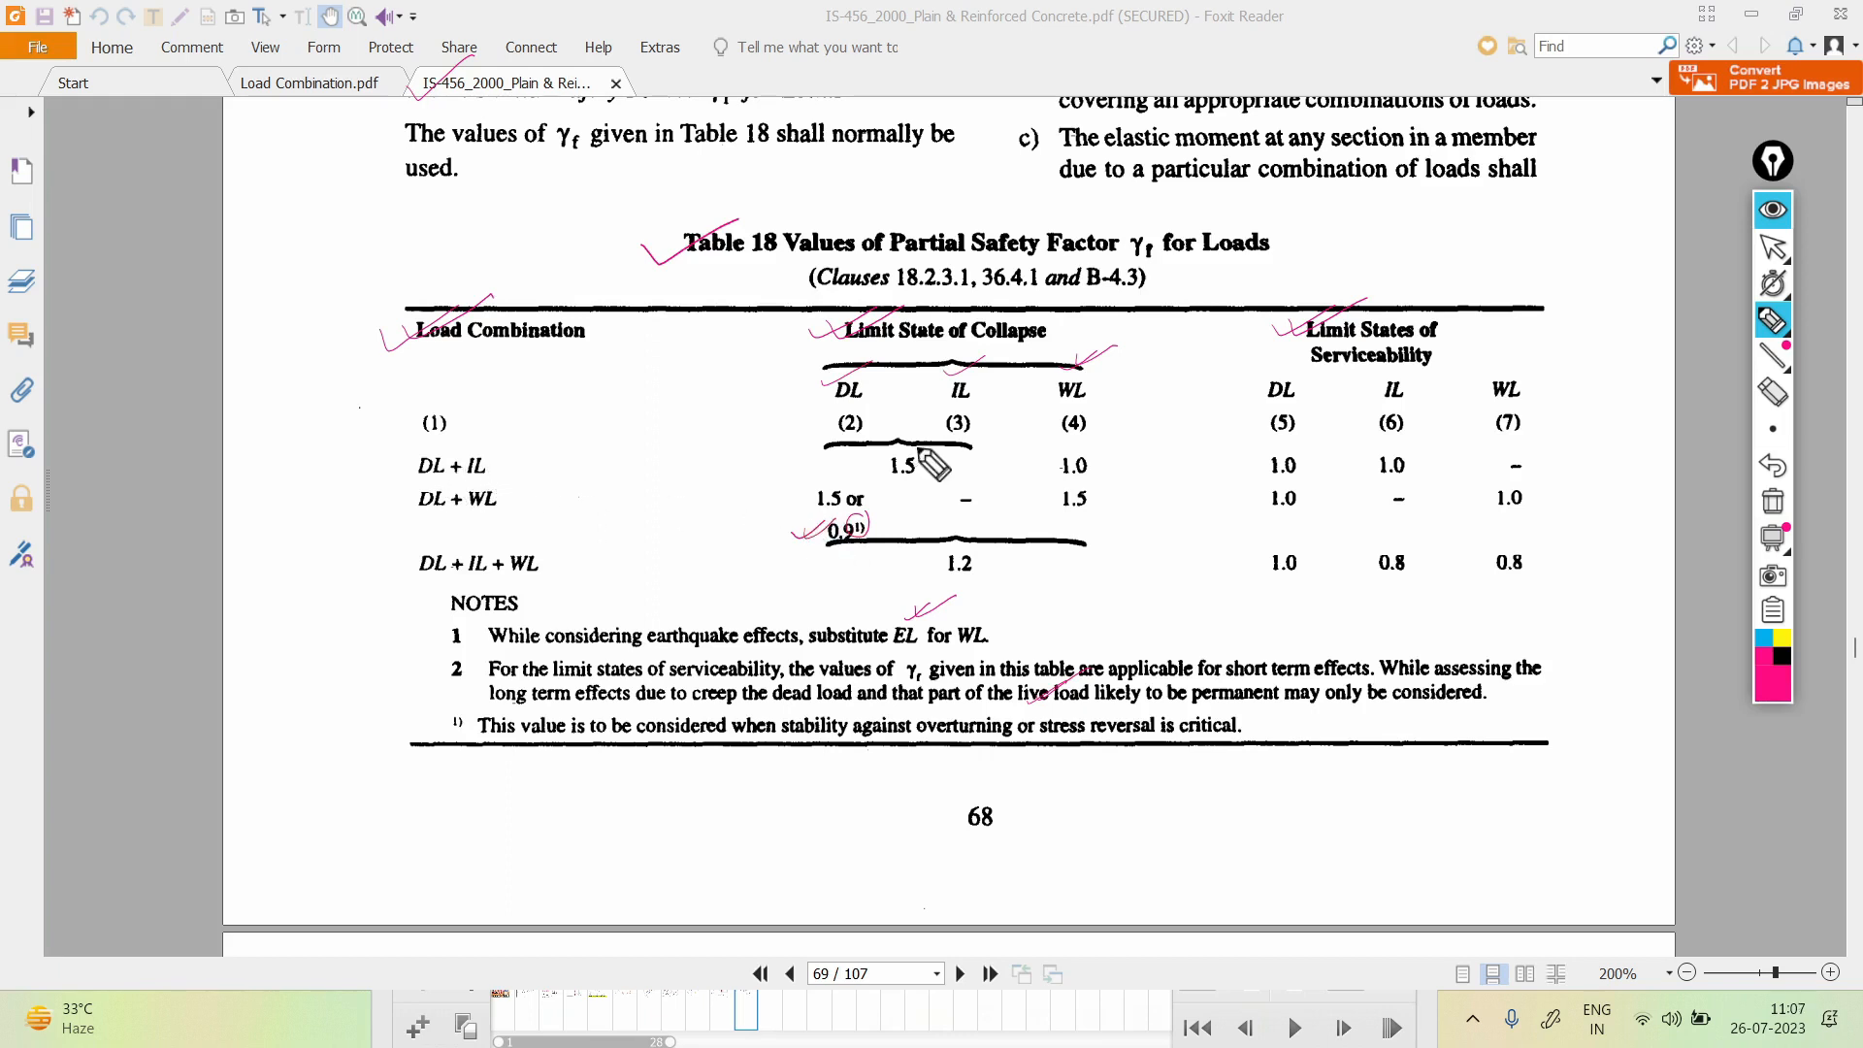
mouse_move(897, 442)
mouse_down()
mouse_move(907, 479)
mouse_move(915, 452)
mouse_up()
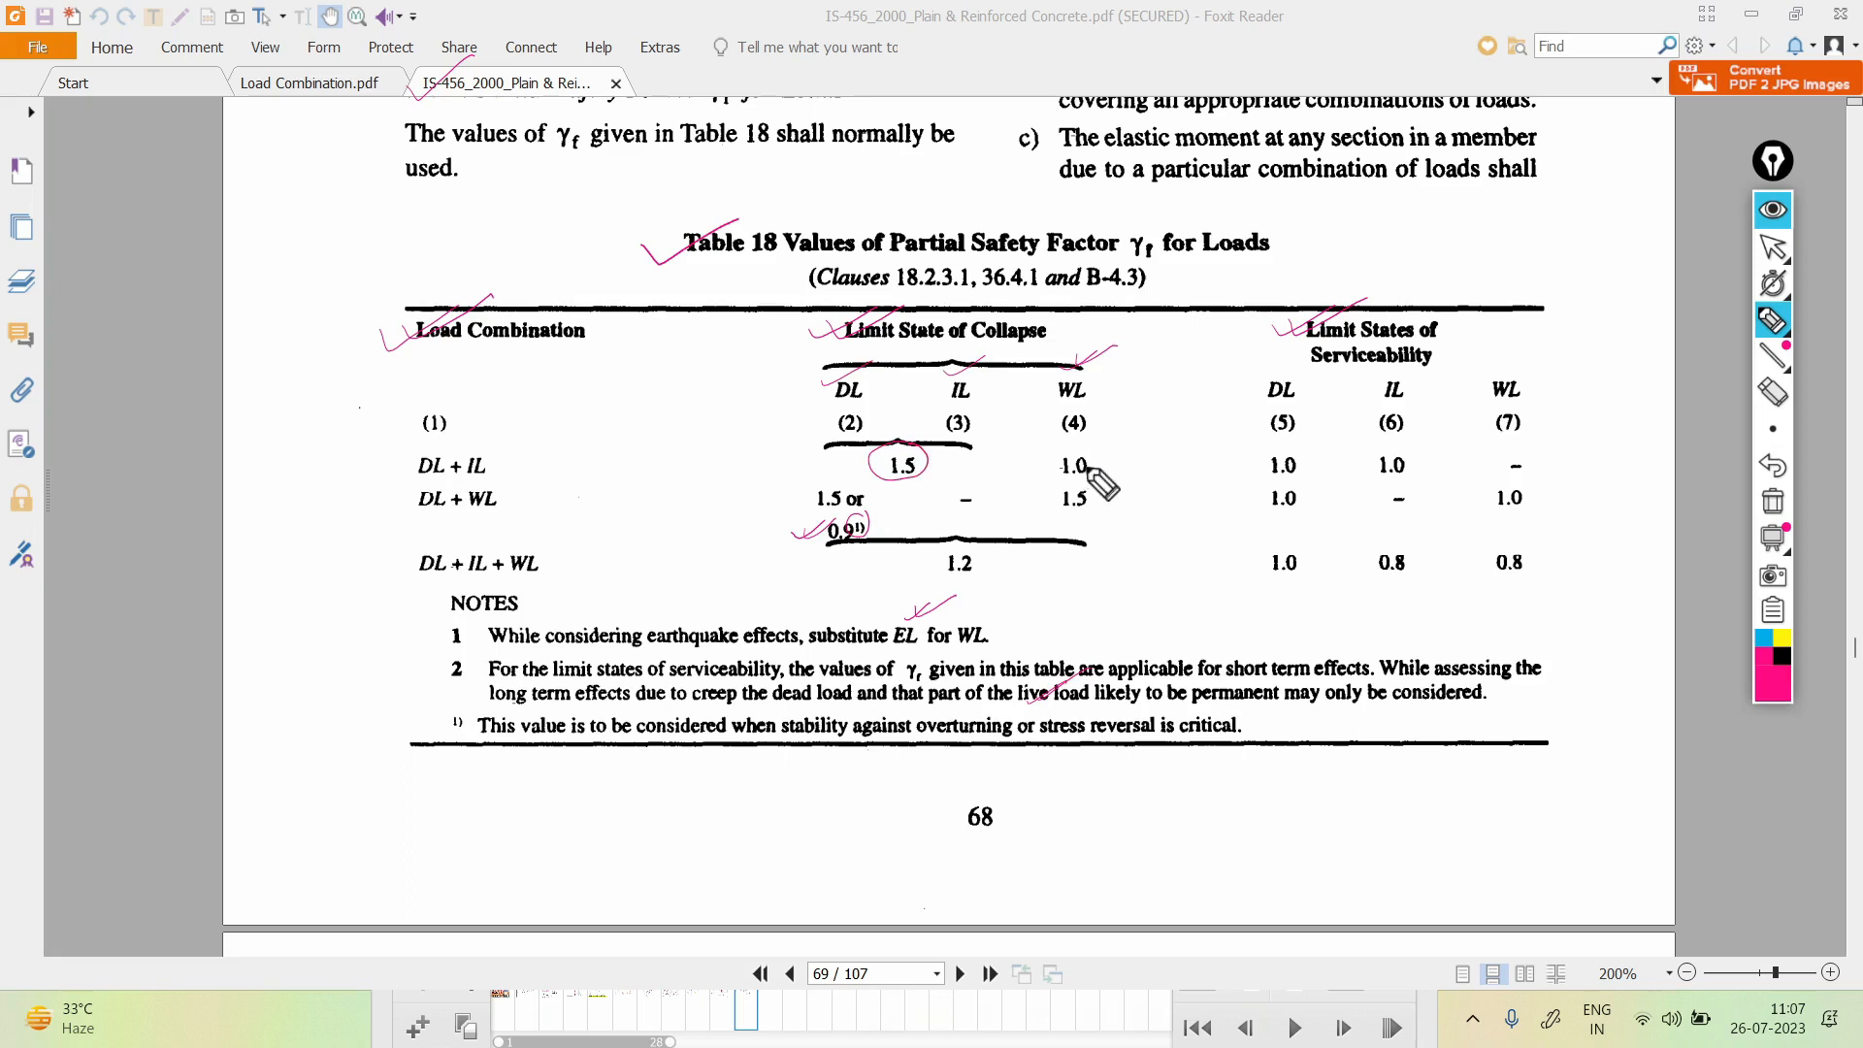
mouse_move(1087, 454)
mouse_down()
mouse_move(1059, 443)
mouse_move(1055, 480)
mouse_move(1084, 450)
mouse_up()
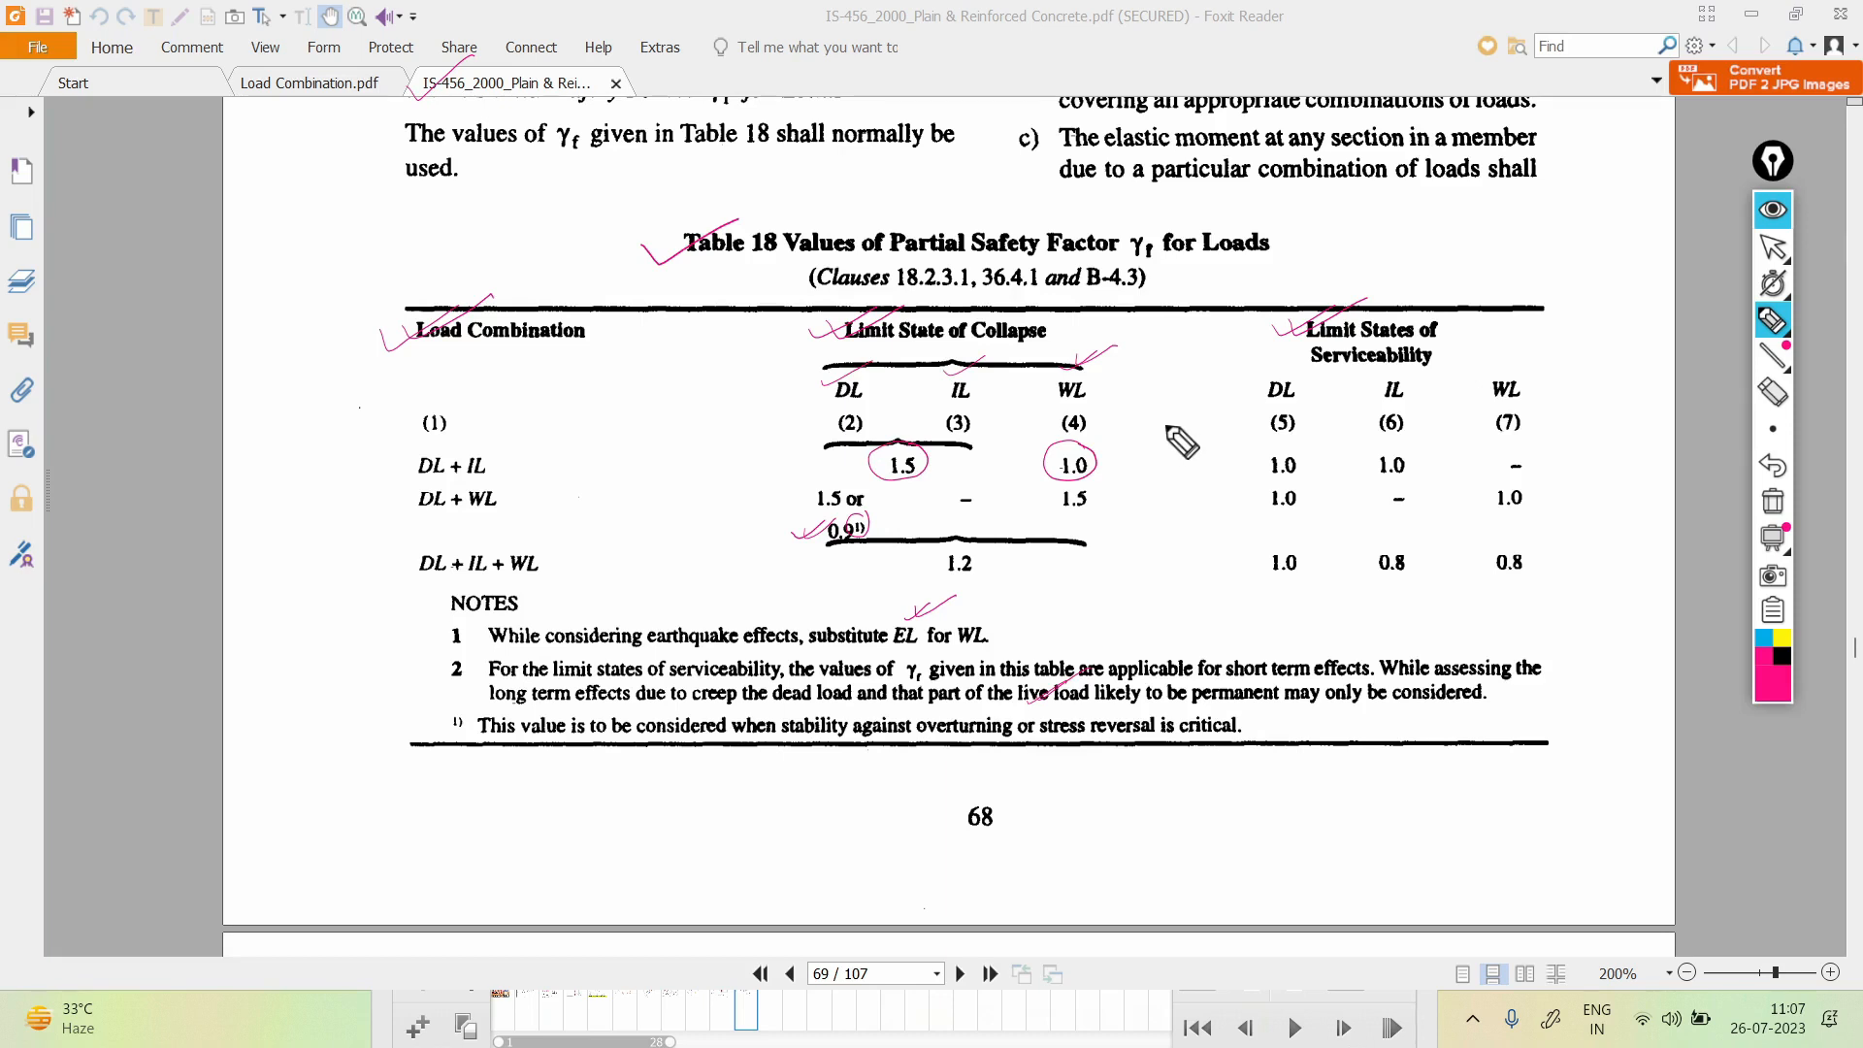
Handwrite and underline 1.5(DL+LL) beside Table 18, and clear all pen marks from the page
mouse_move(260, 328)
mouse_down()
mouse_move(264, 367)
mouse_move(370, 287)
mouse_up()
mouse_move(225, 367)
mouse_down()
mouse_move(239, 395)
mouse_move(259, 379)
mouse_up()
click(243, 382)
drag(255, 316, 280, 366)
mouse_move(351, 261)
mouse_down()
mouse_move(379, 298)
mouse_move(367, 315)
mouse_up()
drag(241, 415, 364, 323)
mouse_move(359, 332)
mouse_down()
mouse_move(245, 422)
mouse_move(188, 416)
mouse_move(266, 306)
mouse_up()
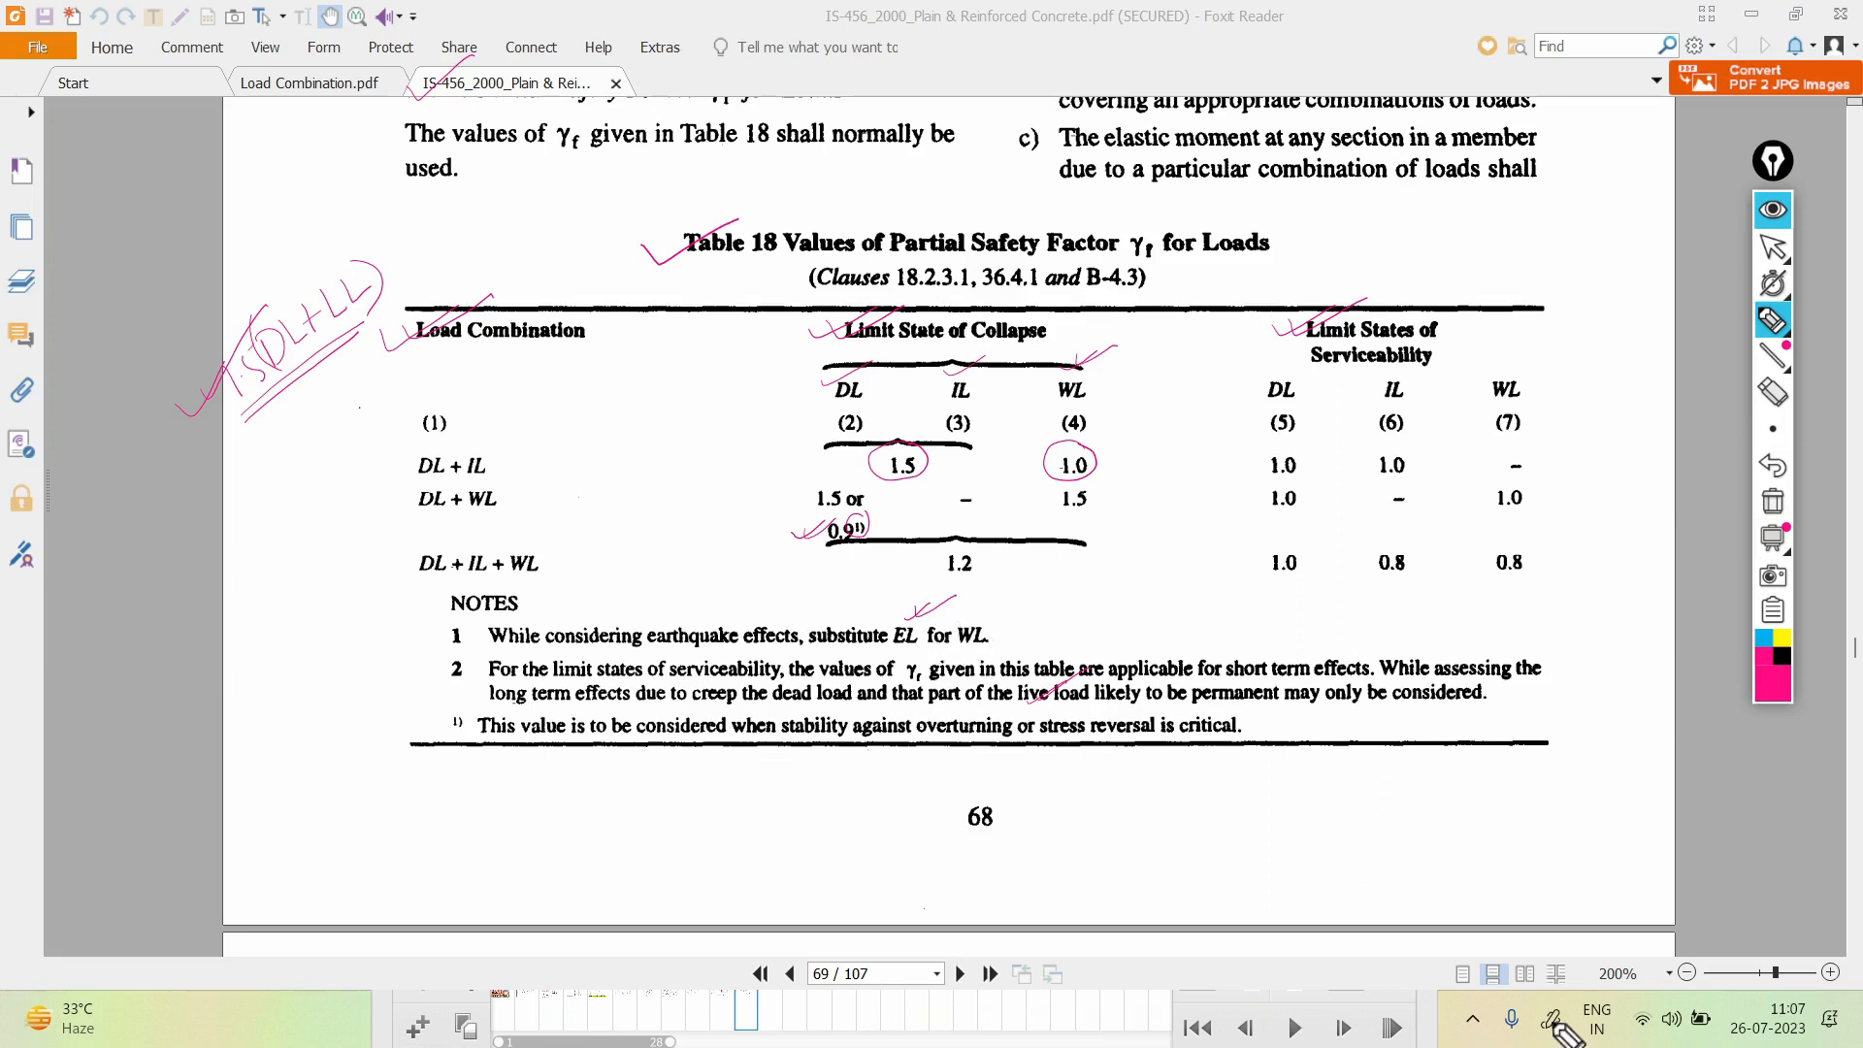
click(1772, 519)
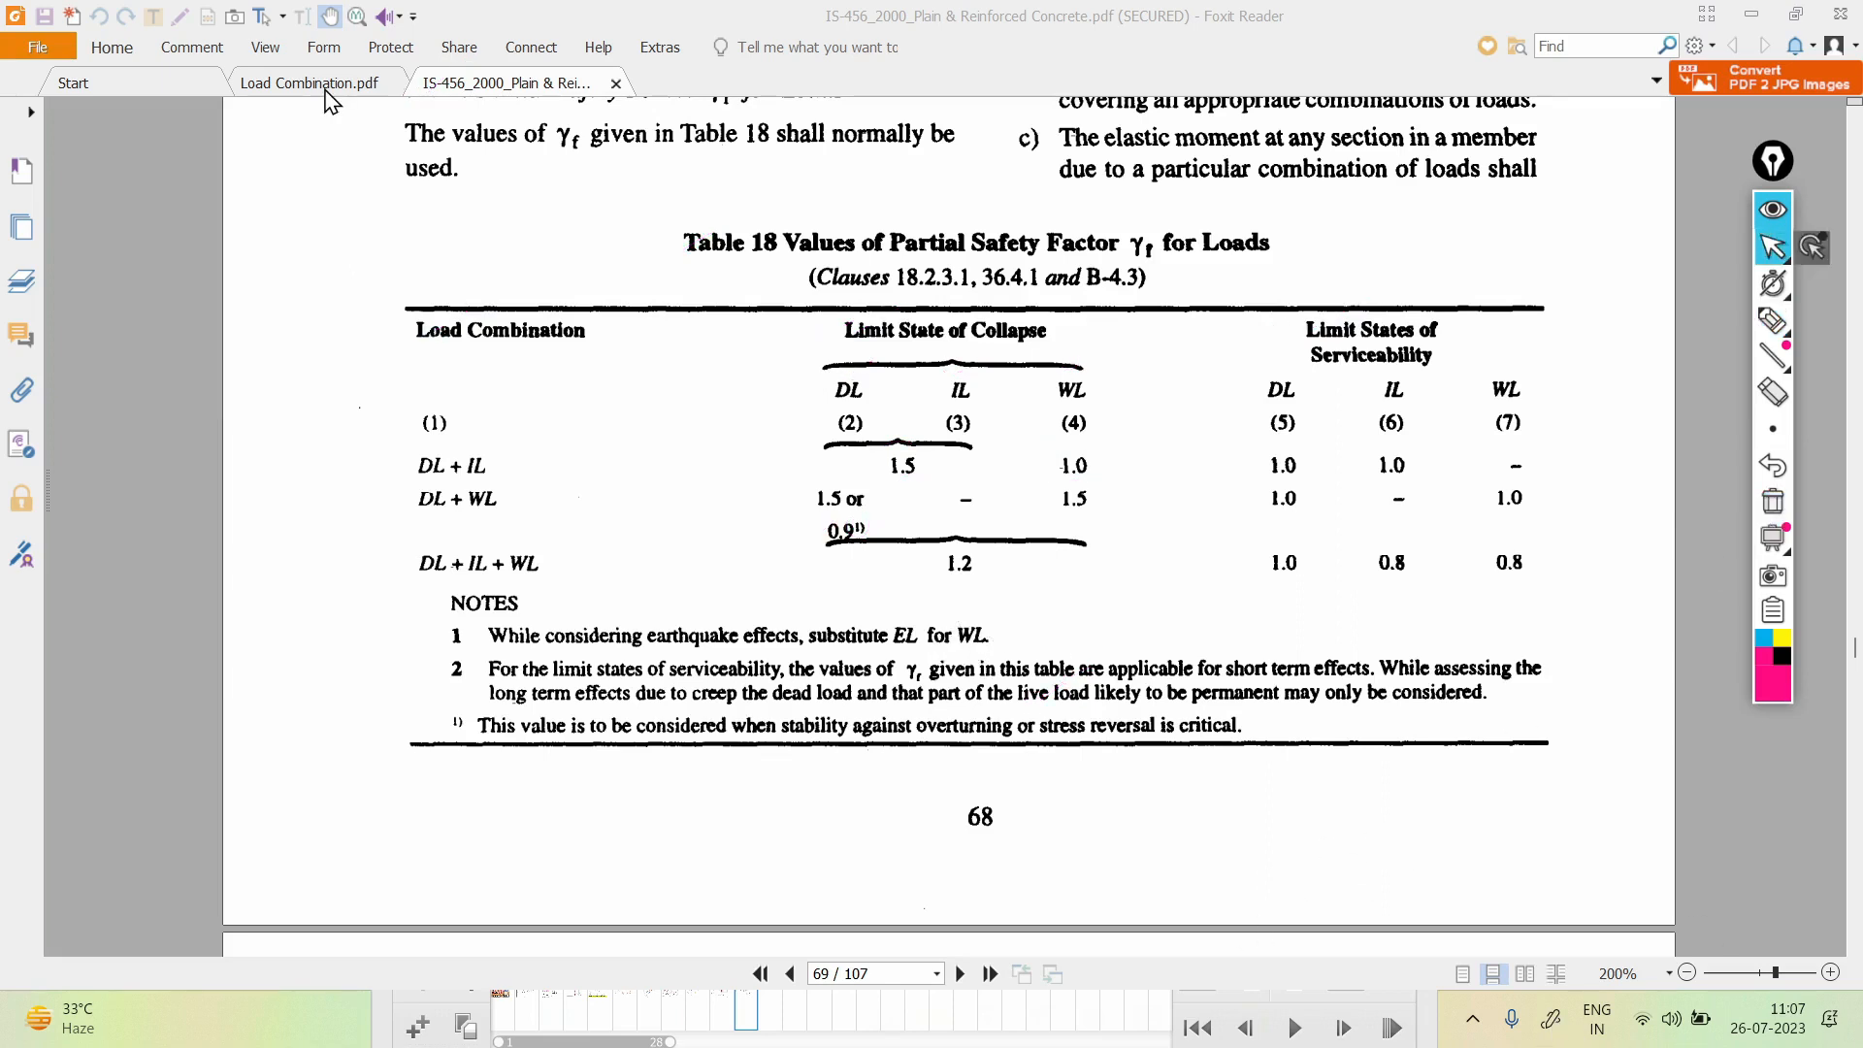
Open Load Combination.pdf and view the basic load cases and the factor table on its first page
click(330, 84)
scroll(861, 504, up, 15)
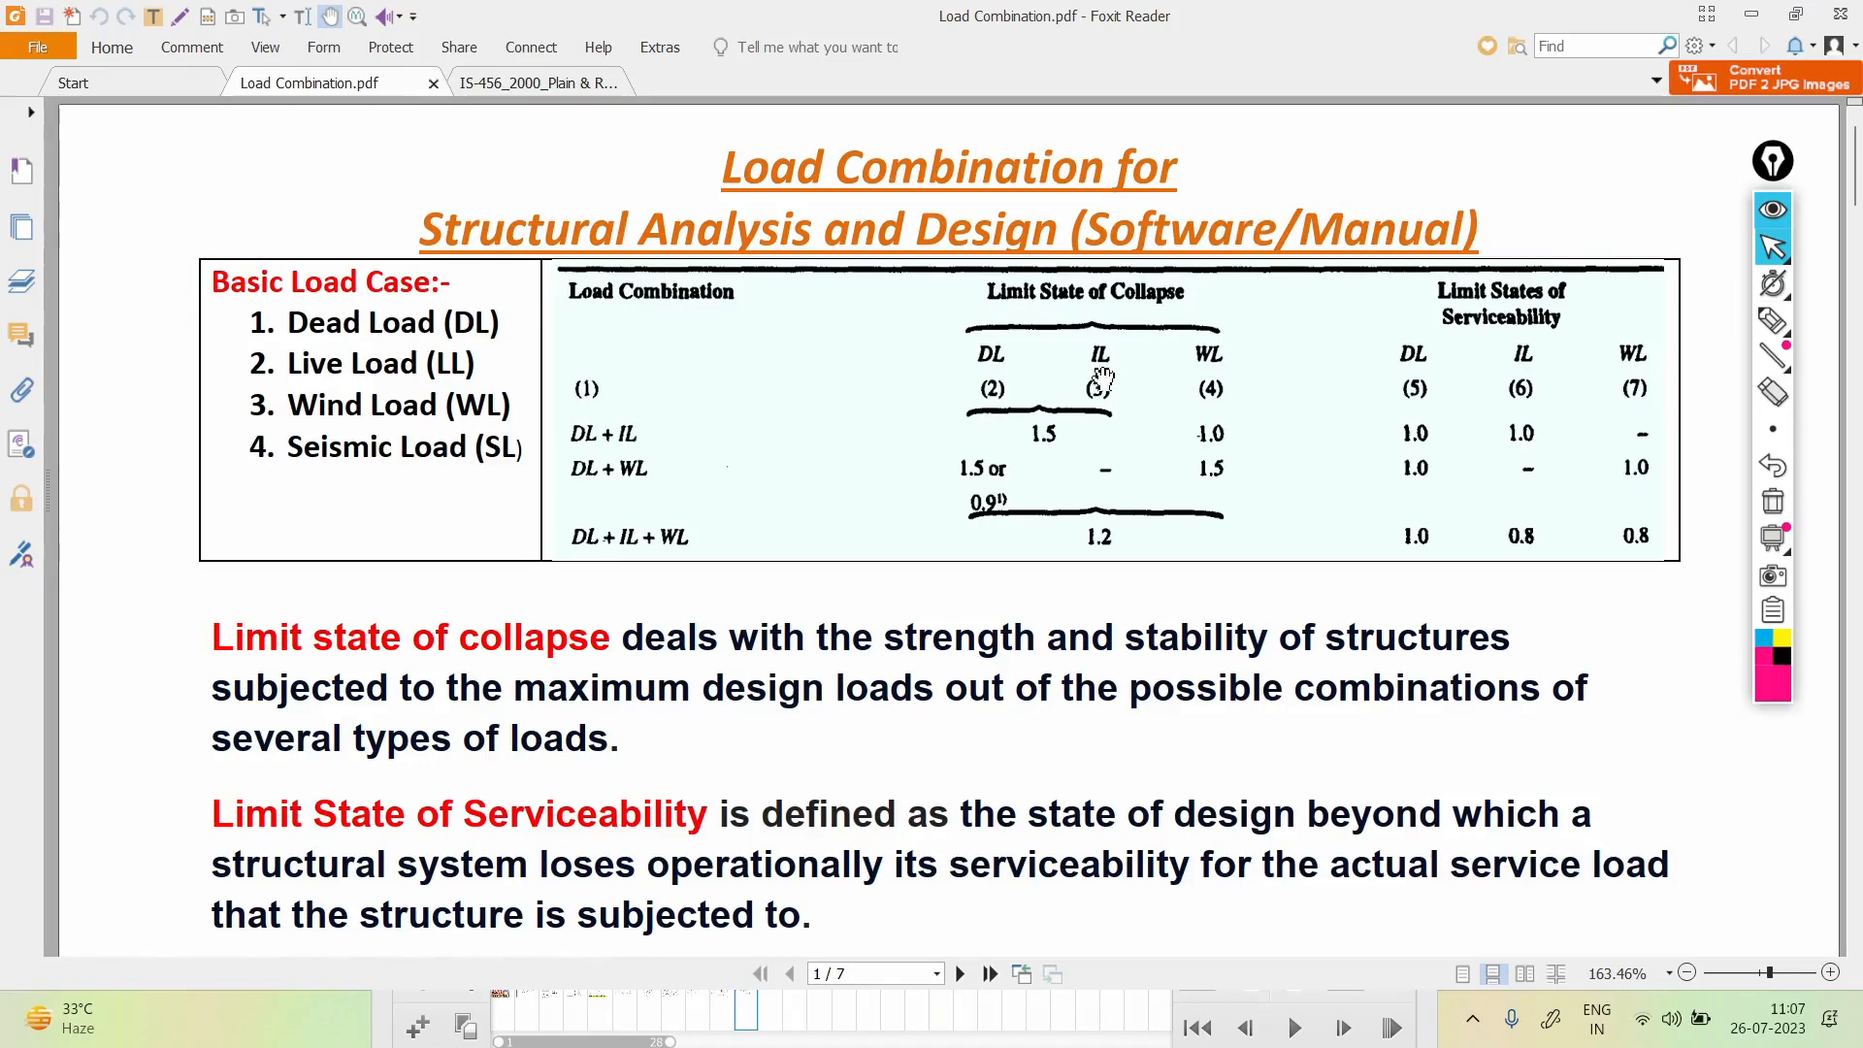
scroll(922, 386, down, 1)
scroll(853, 374, up, 1)
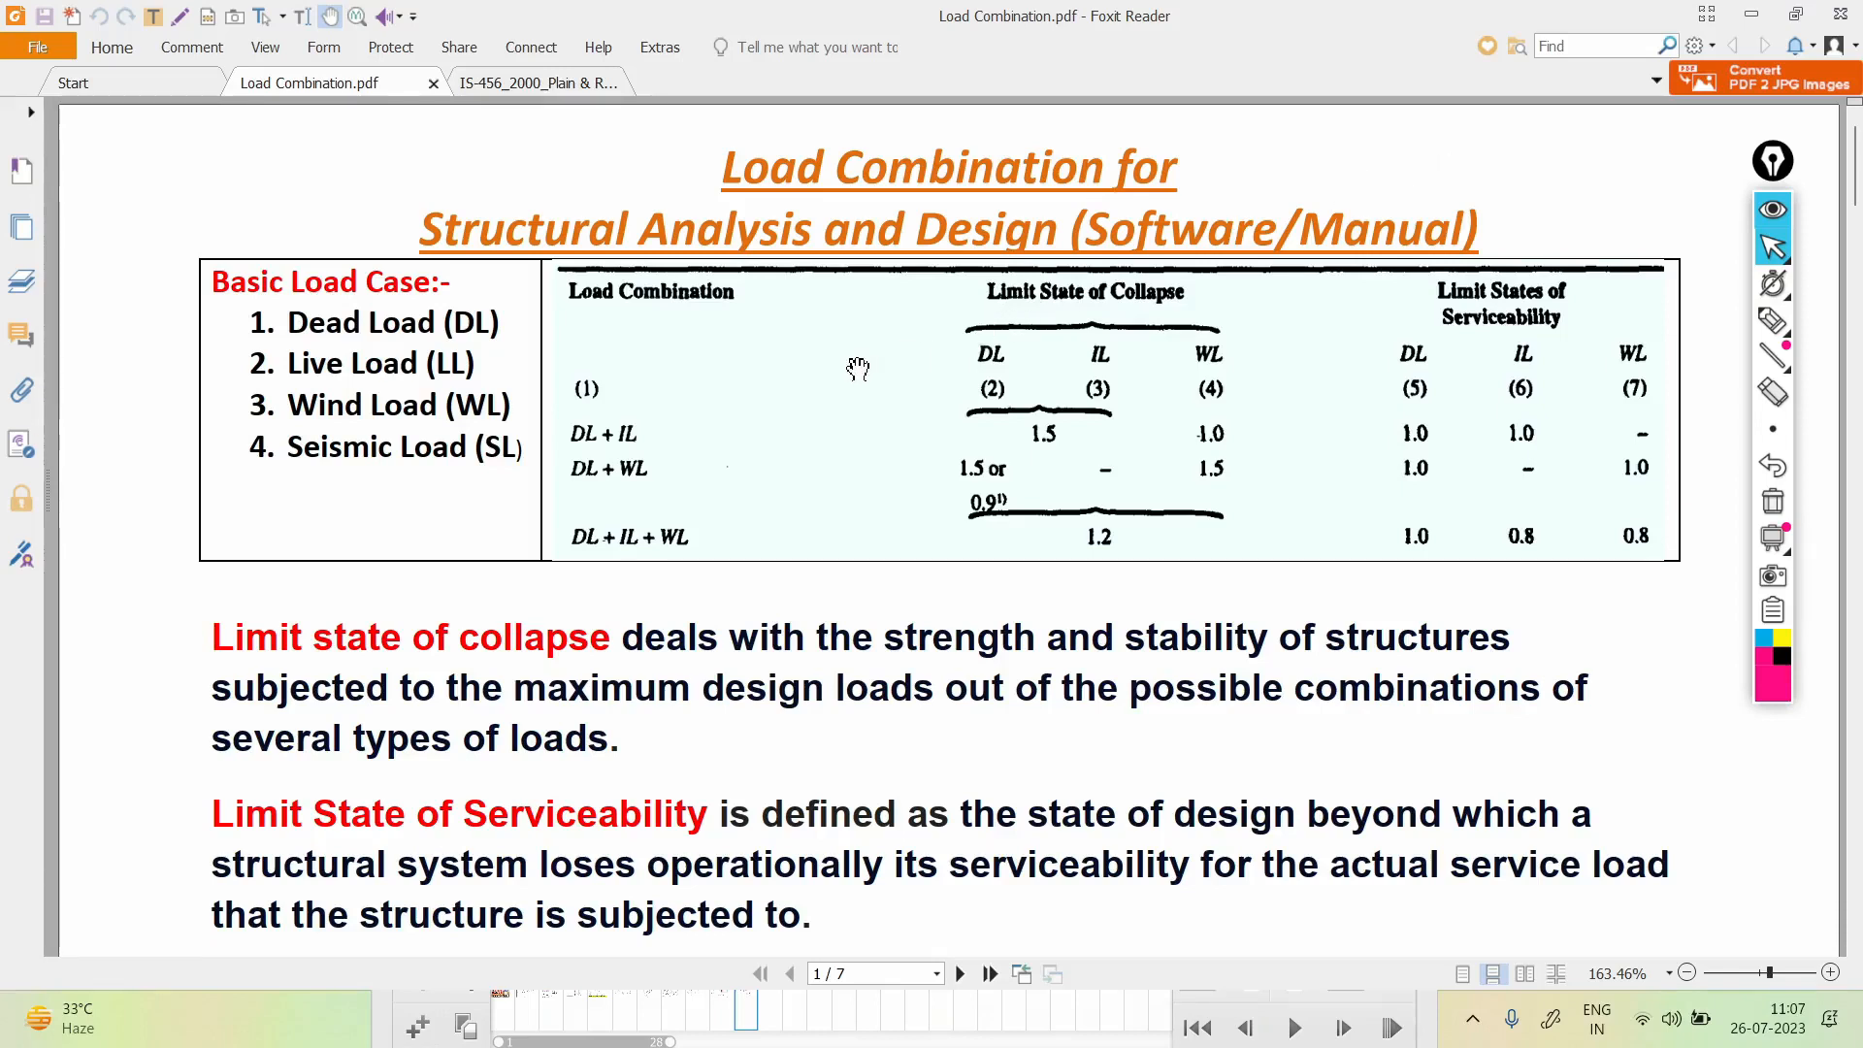
Tick the Basic Load Case heading and its Dead, Live, Wind and Seismic Load entries with the pen
click(1772, 320)
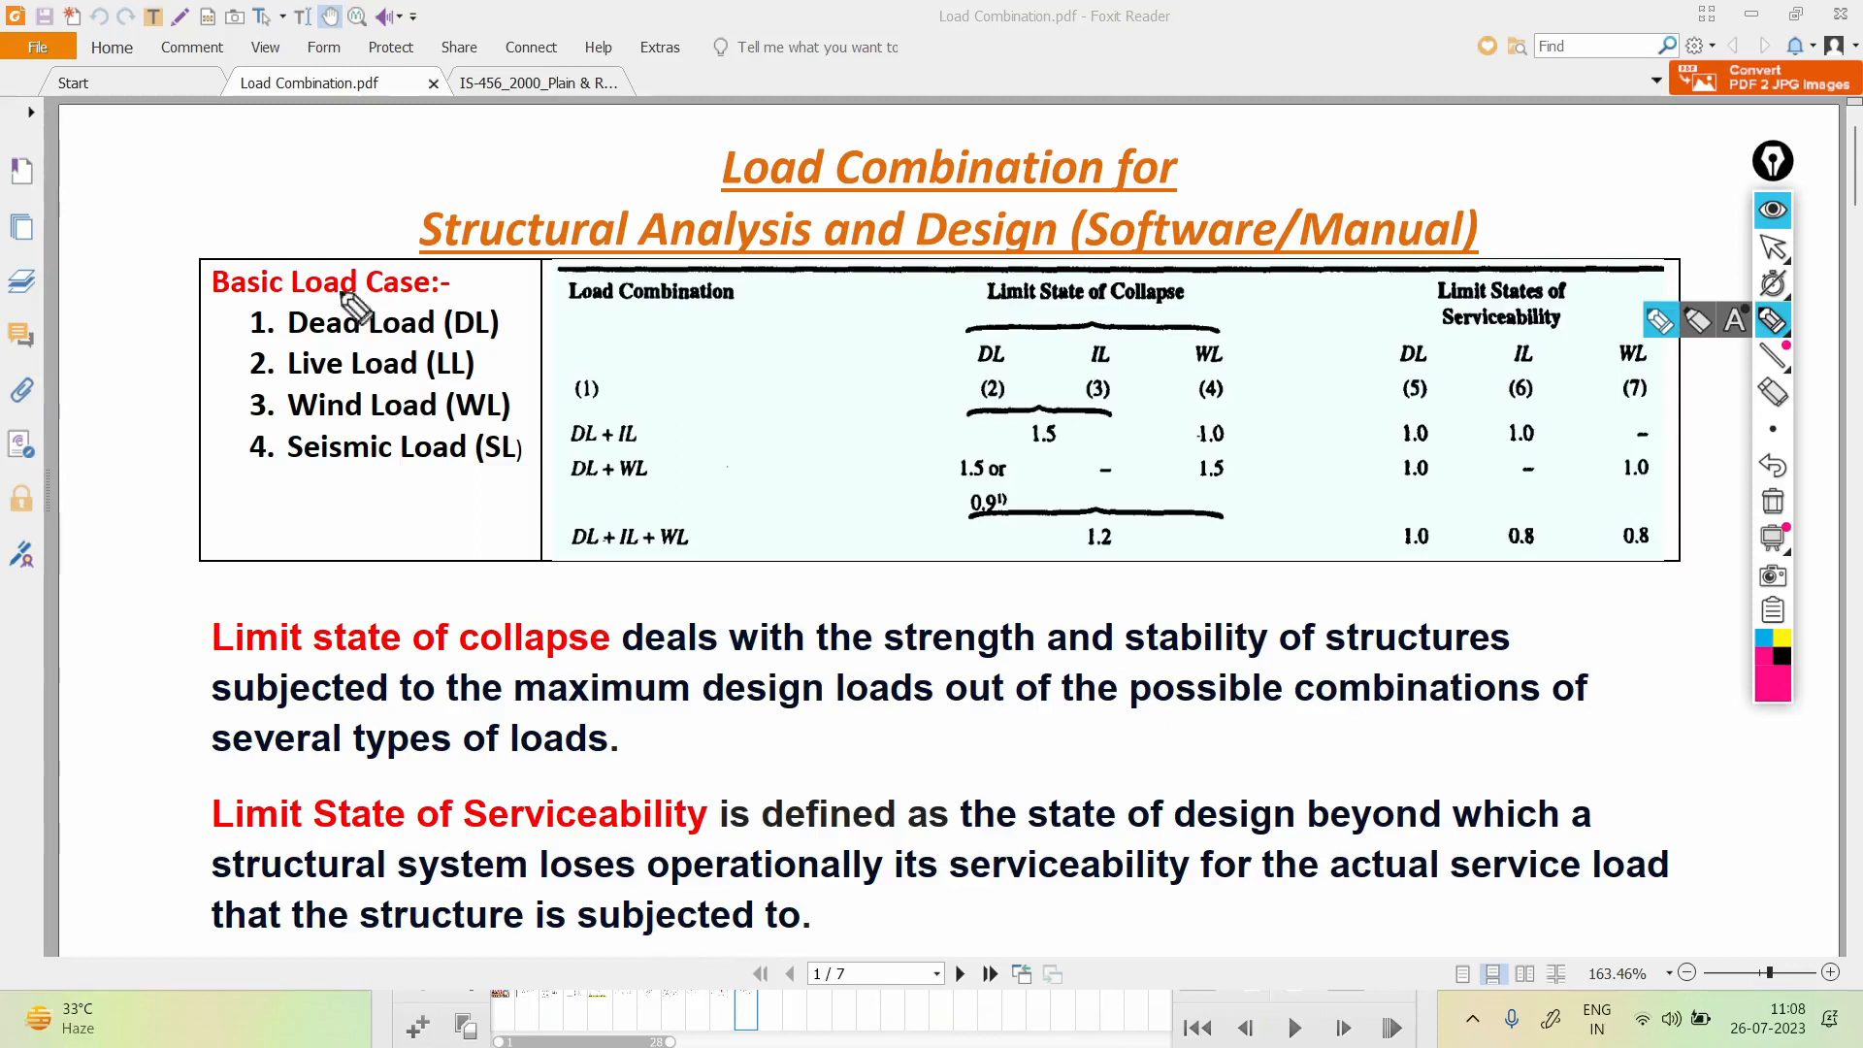
drag(153, 290, 236, 229)
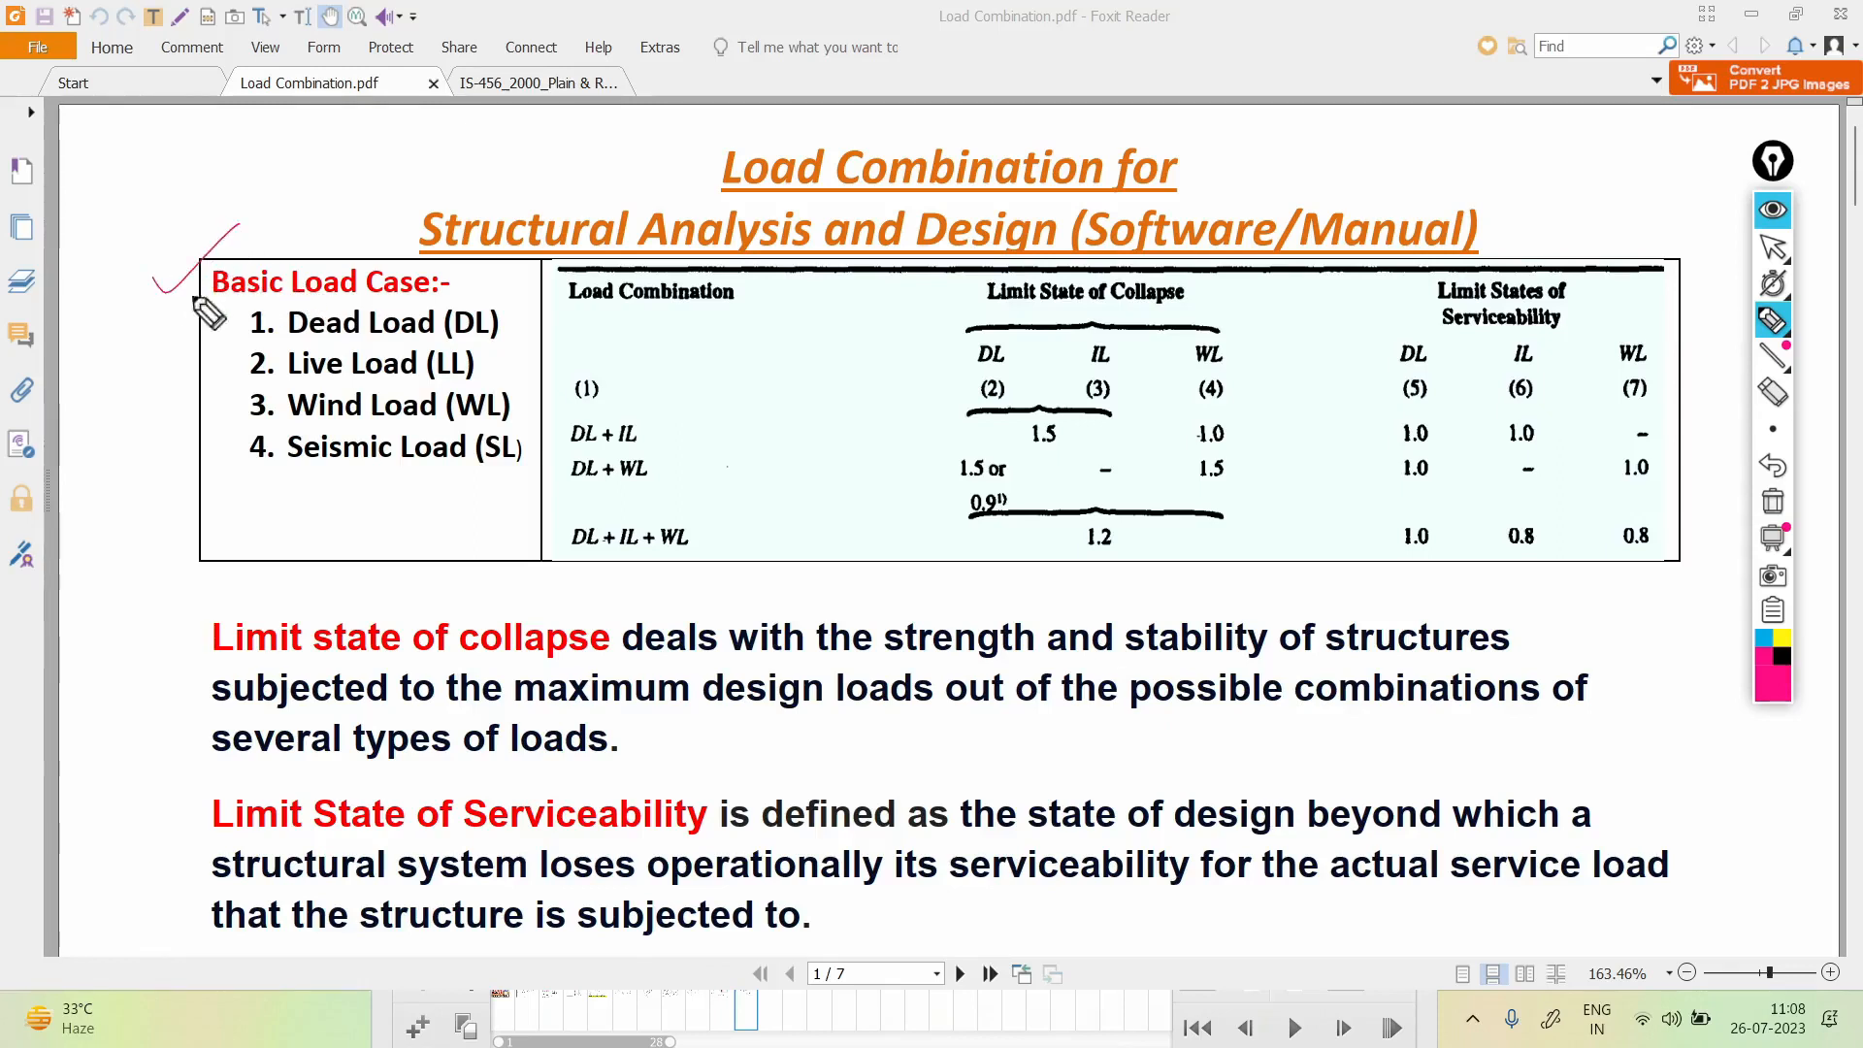
drag(182, 291, 260, 215)
mouse_move(238, 320)
mouse_down()
mouse_move(289, 303)
mouse_move(291, 332)
mouse_up()
drag(249, 408, 292, 373)
drag(239, 451, 297, 417)
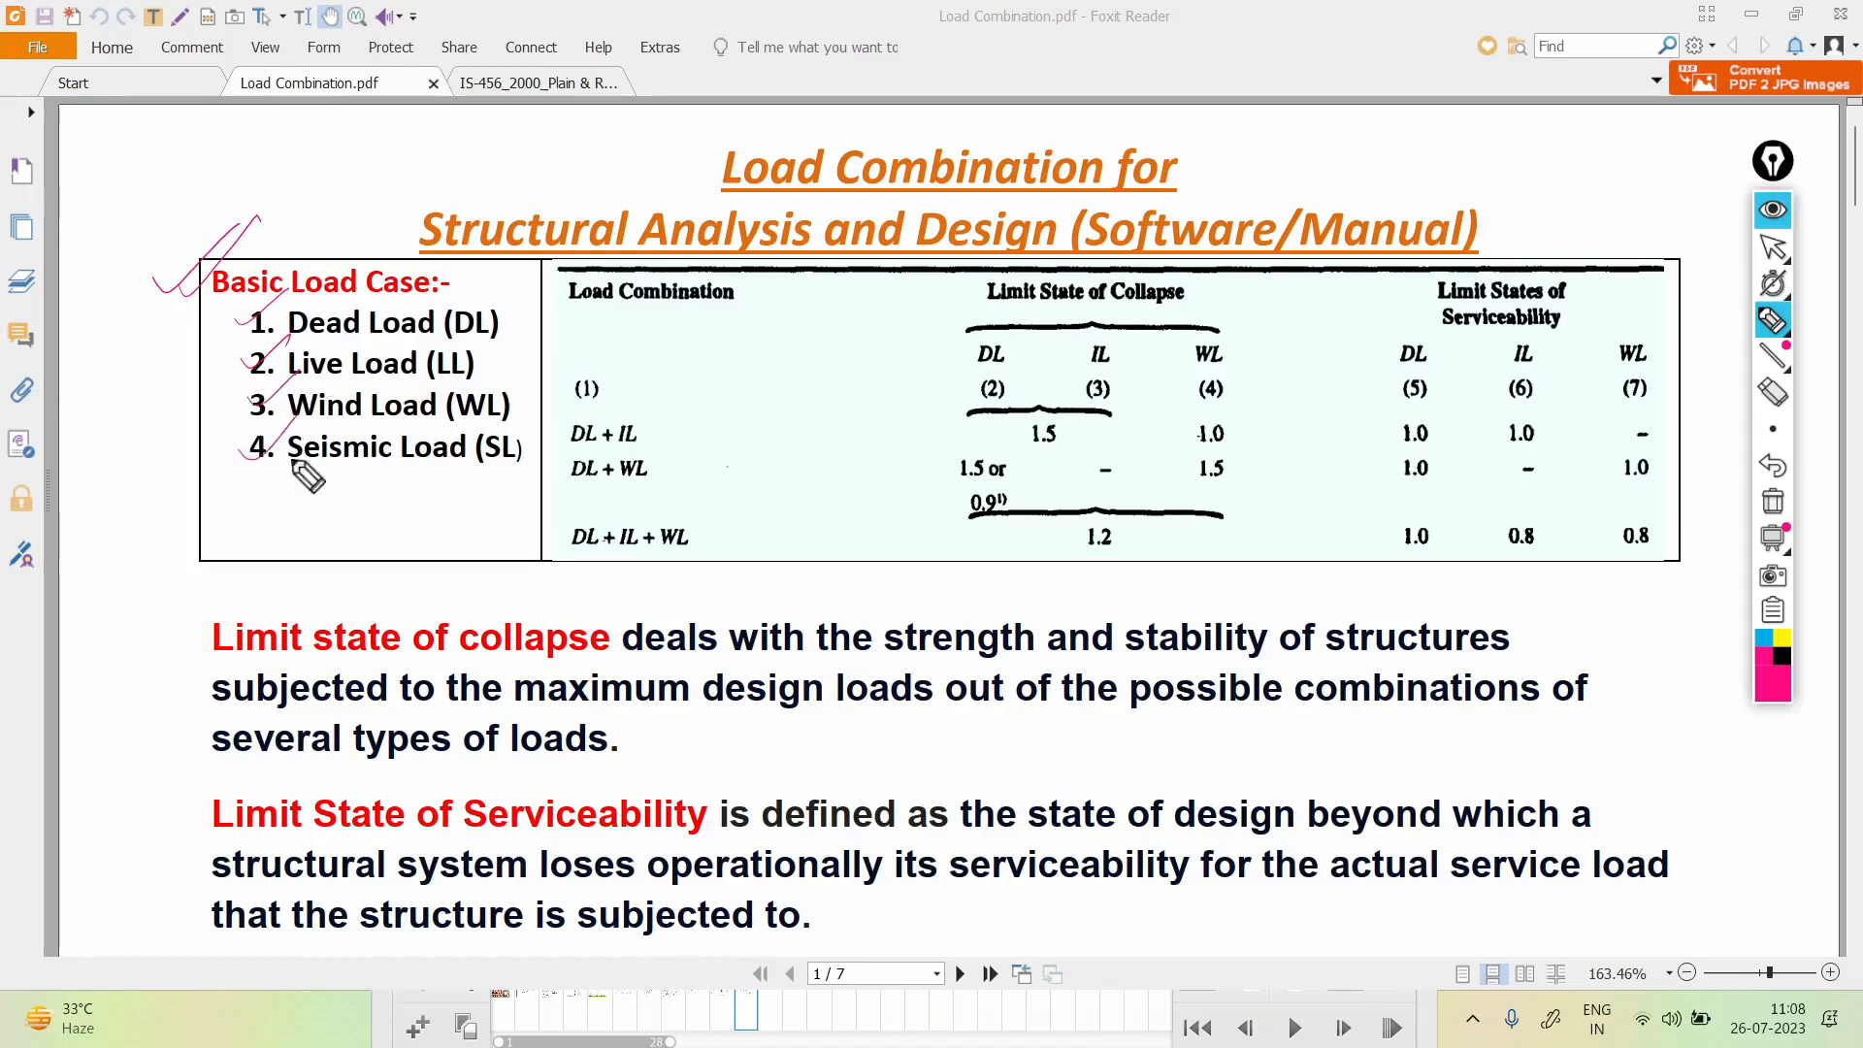
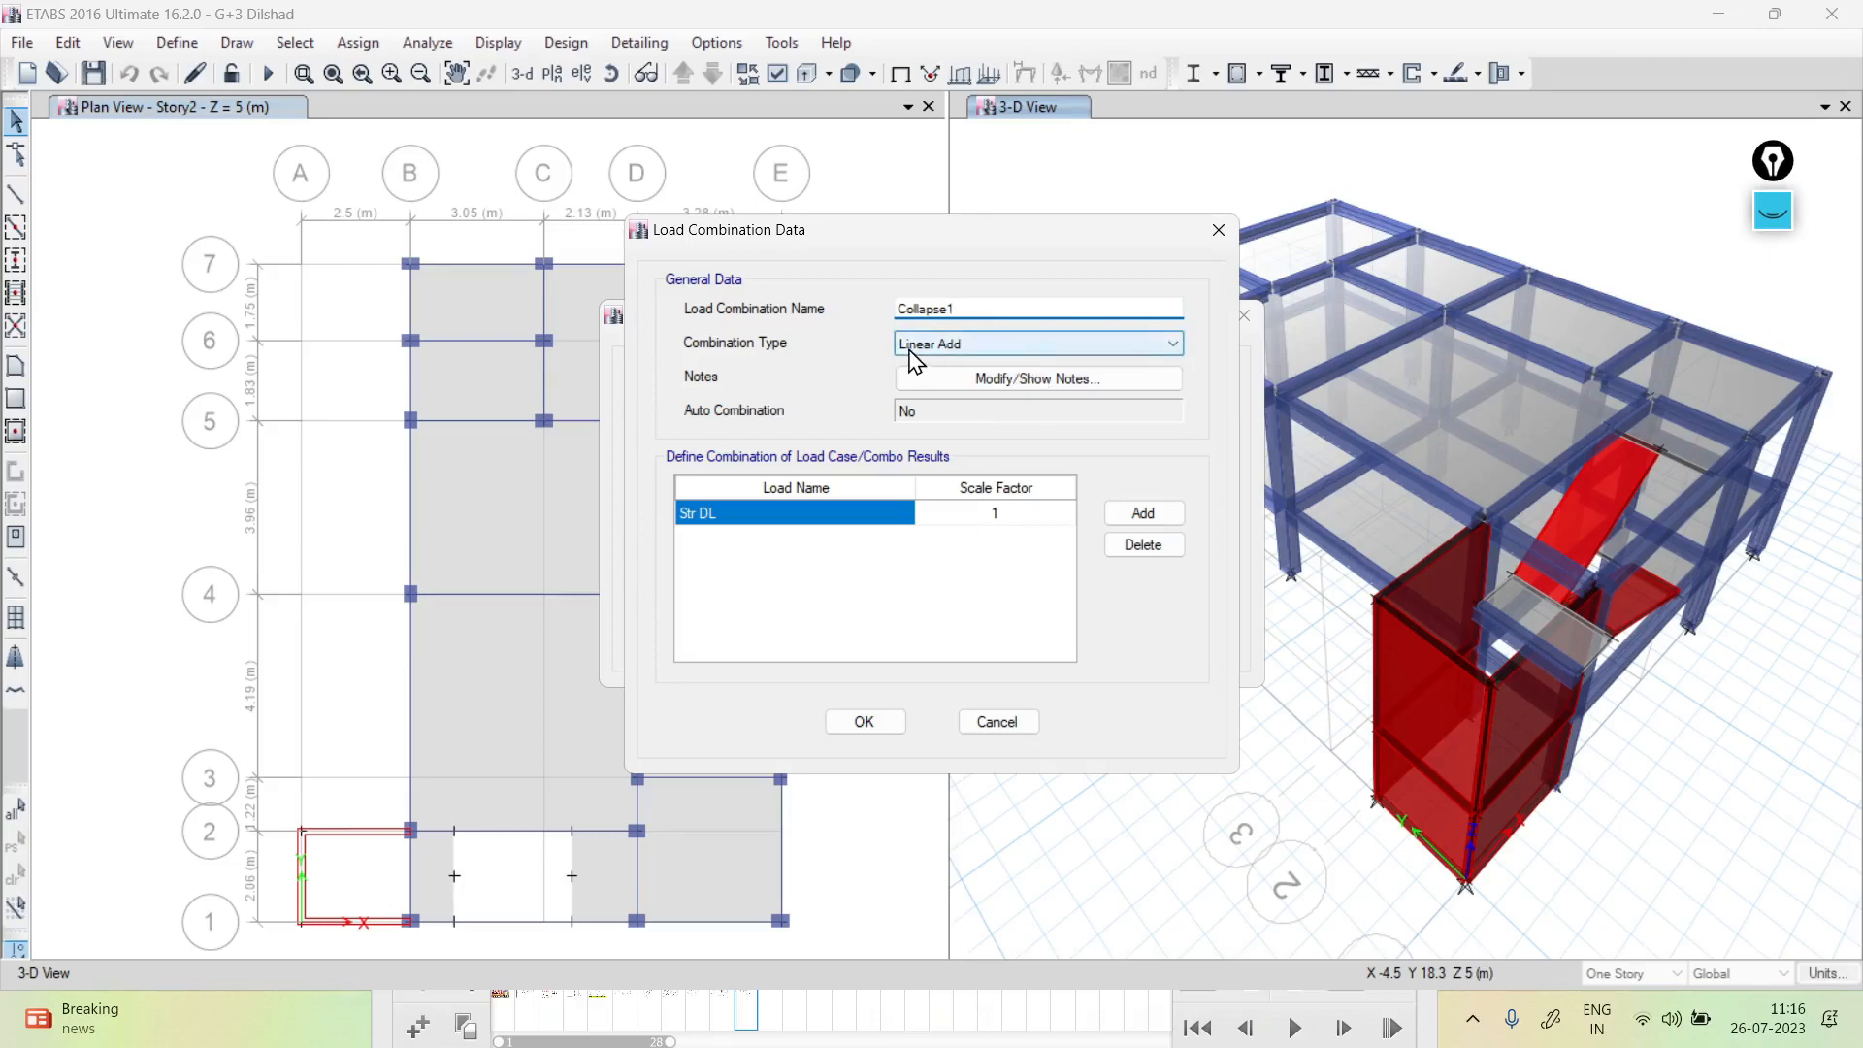
Try the Envelope combination type for the Collapse1 load combination and return it to Linear Add
click(960, 347)
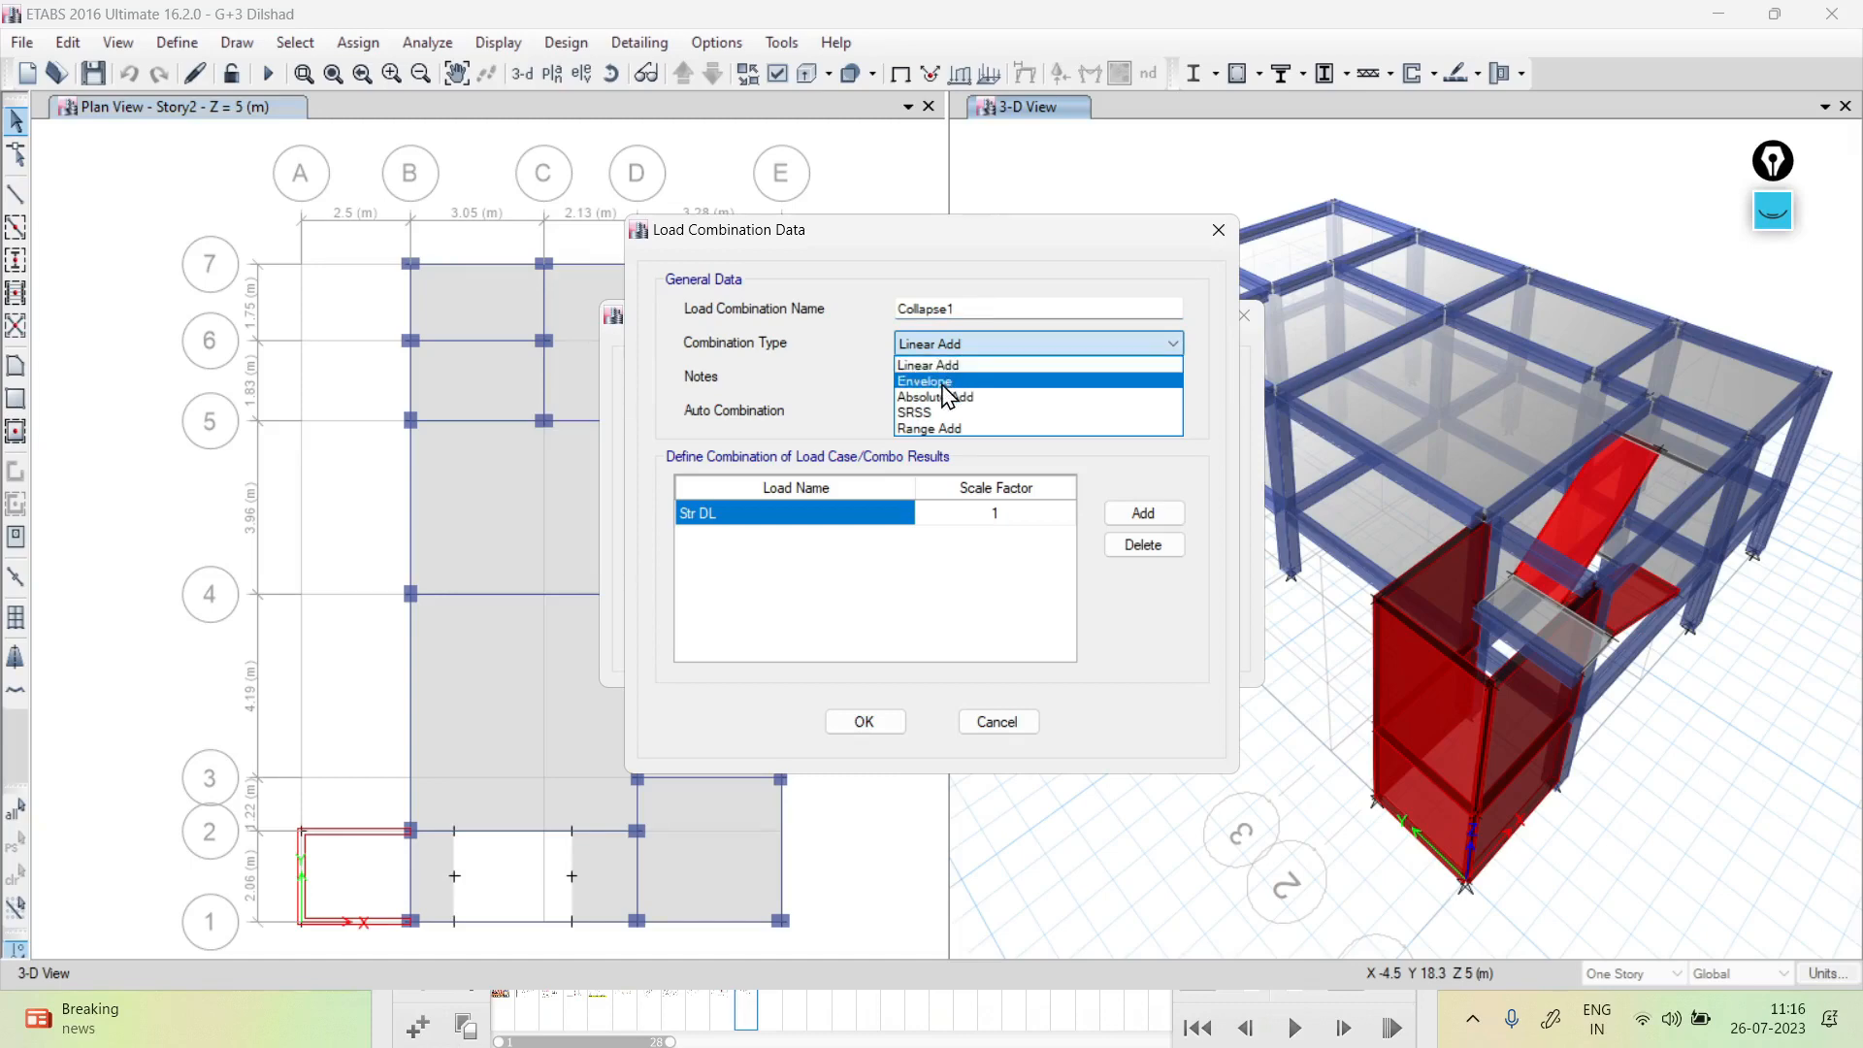
click(941, 381)
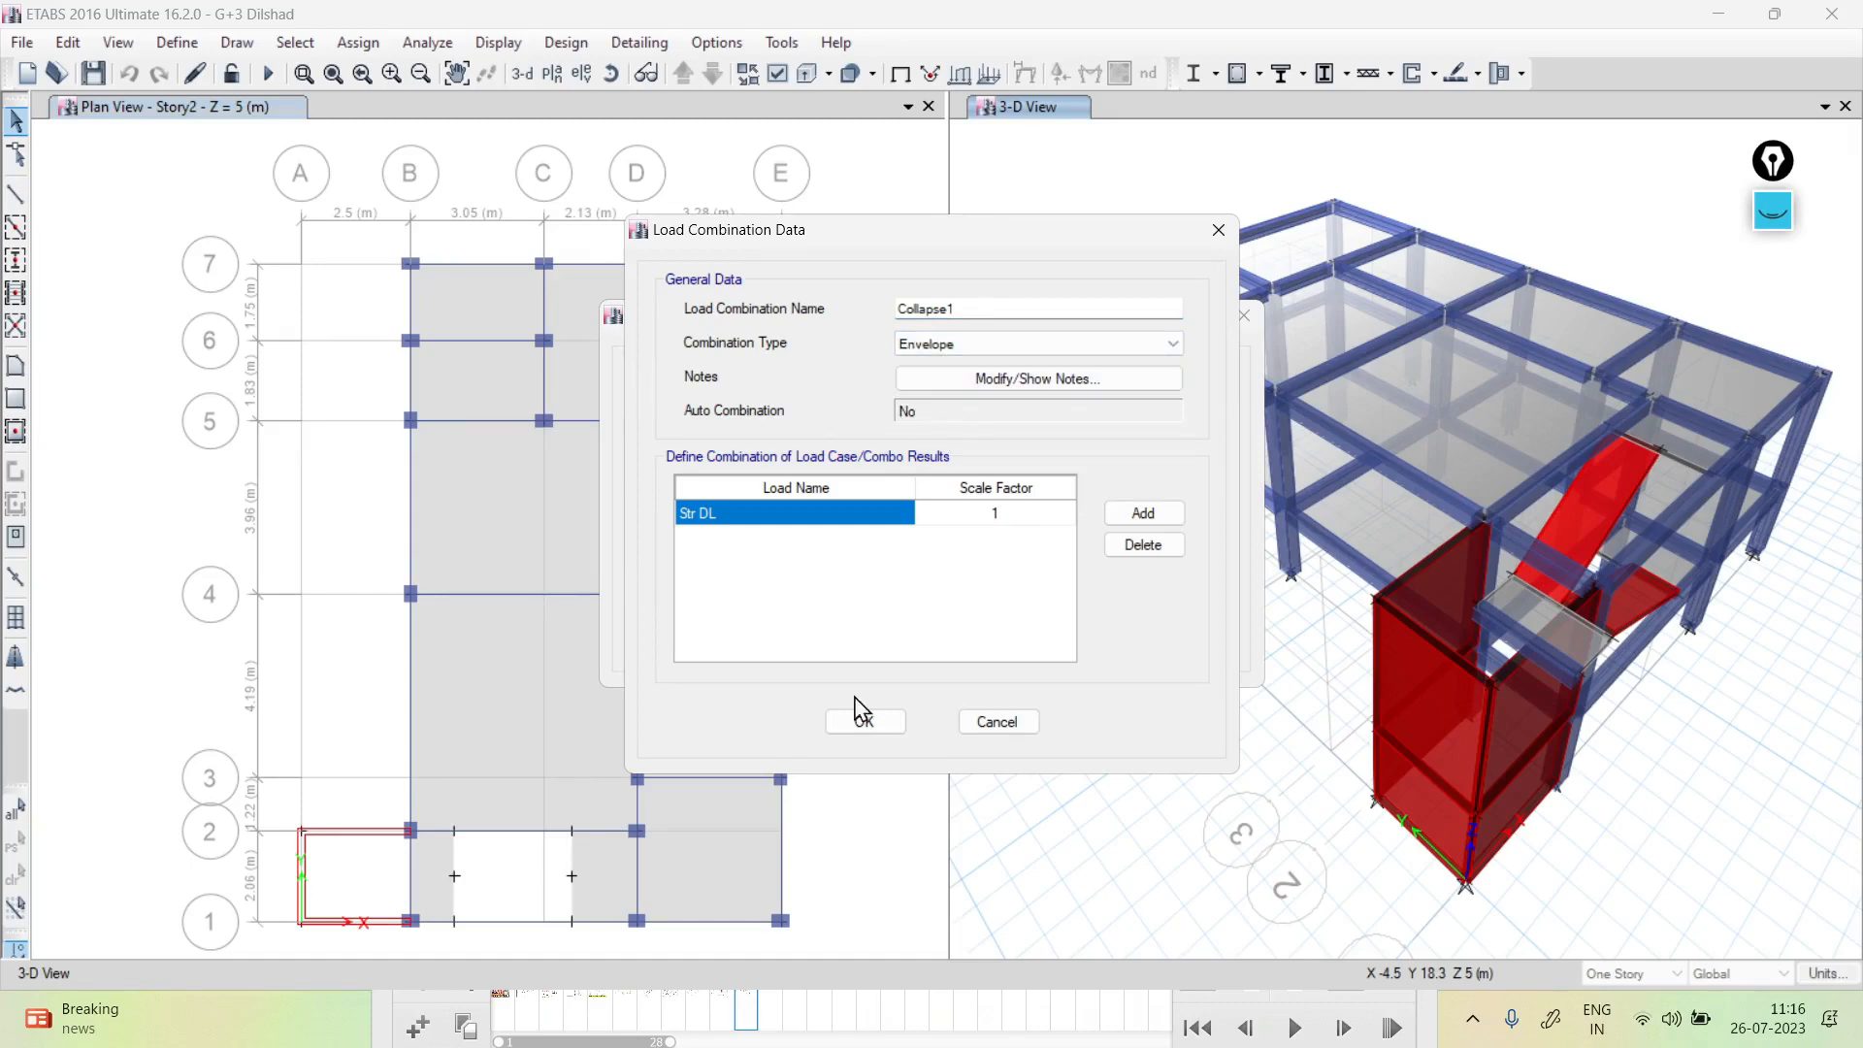
click(978, 347)
click(966, 365)
click(1046, 340)
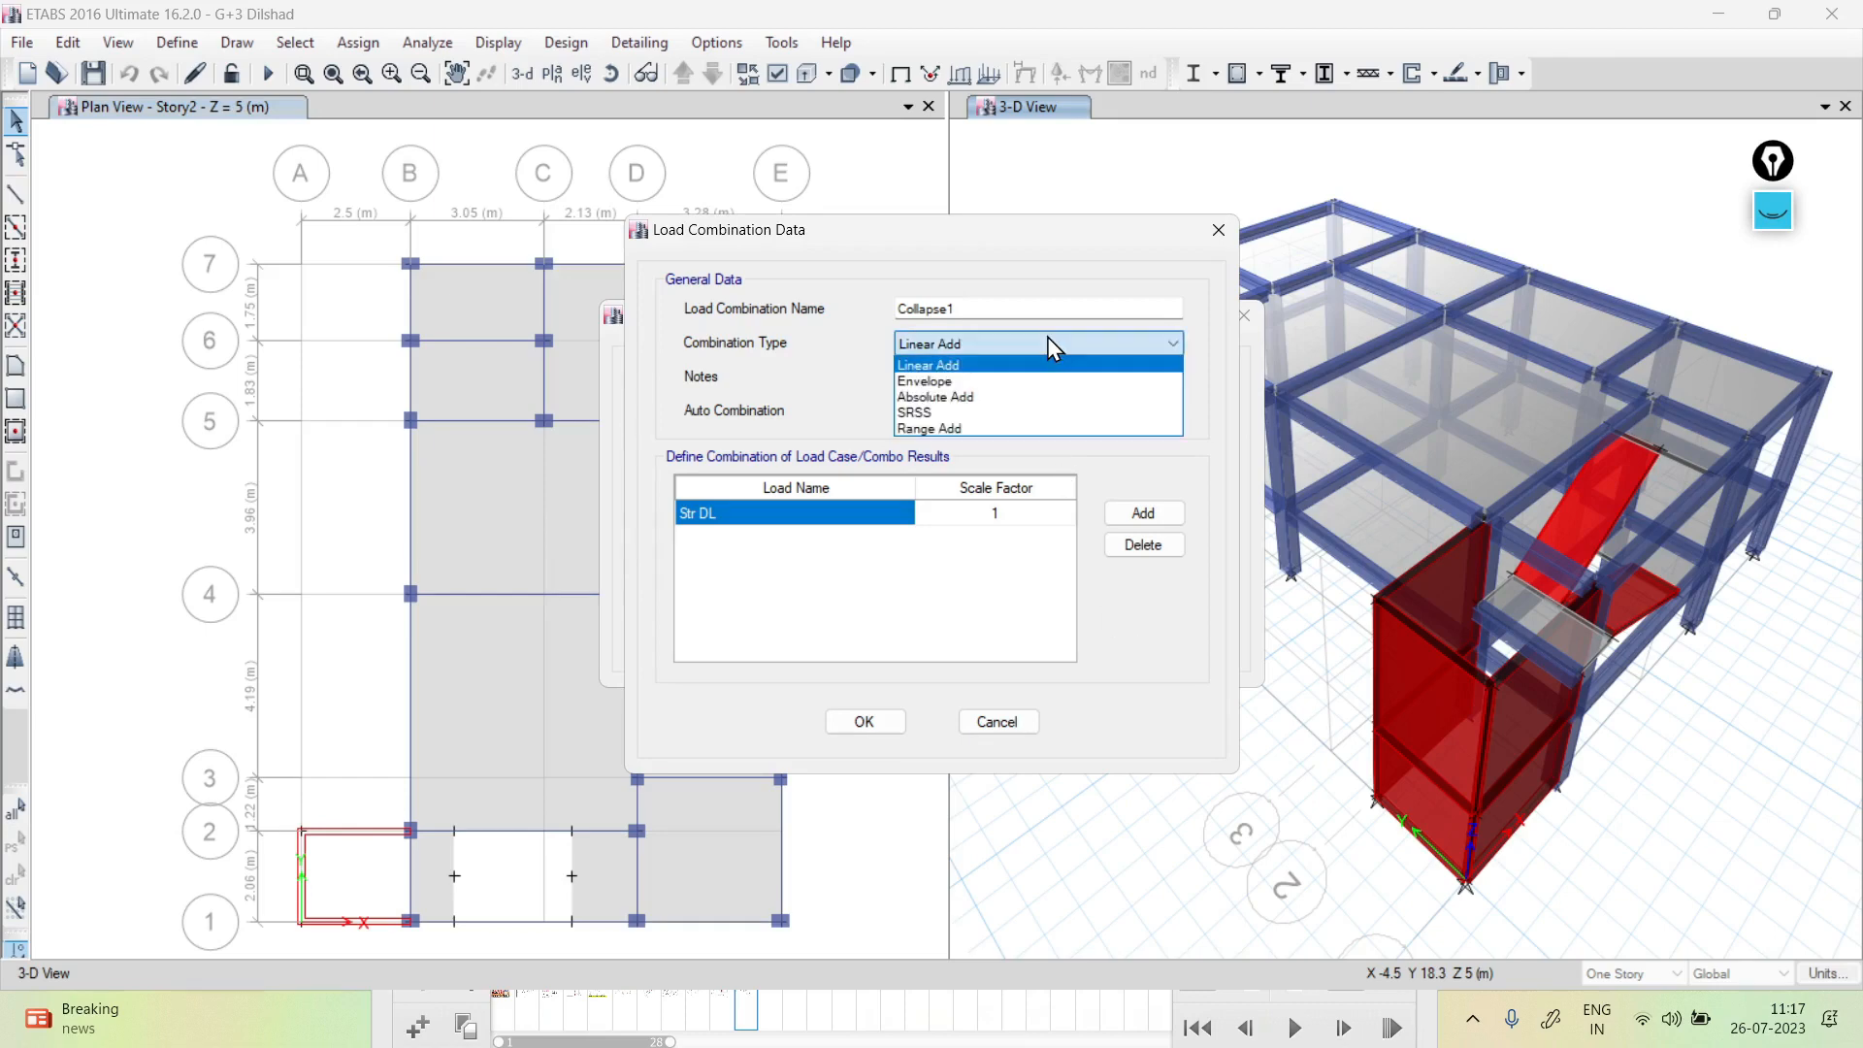
click(978, 367)
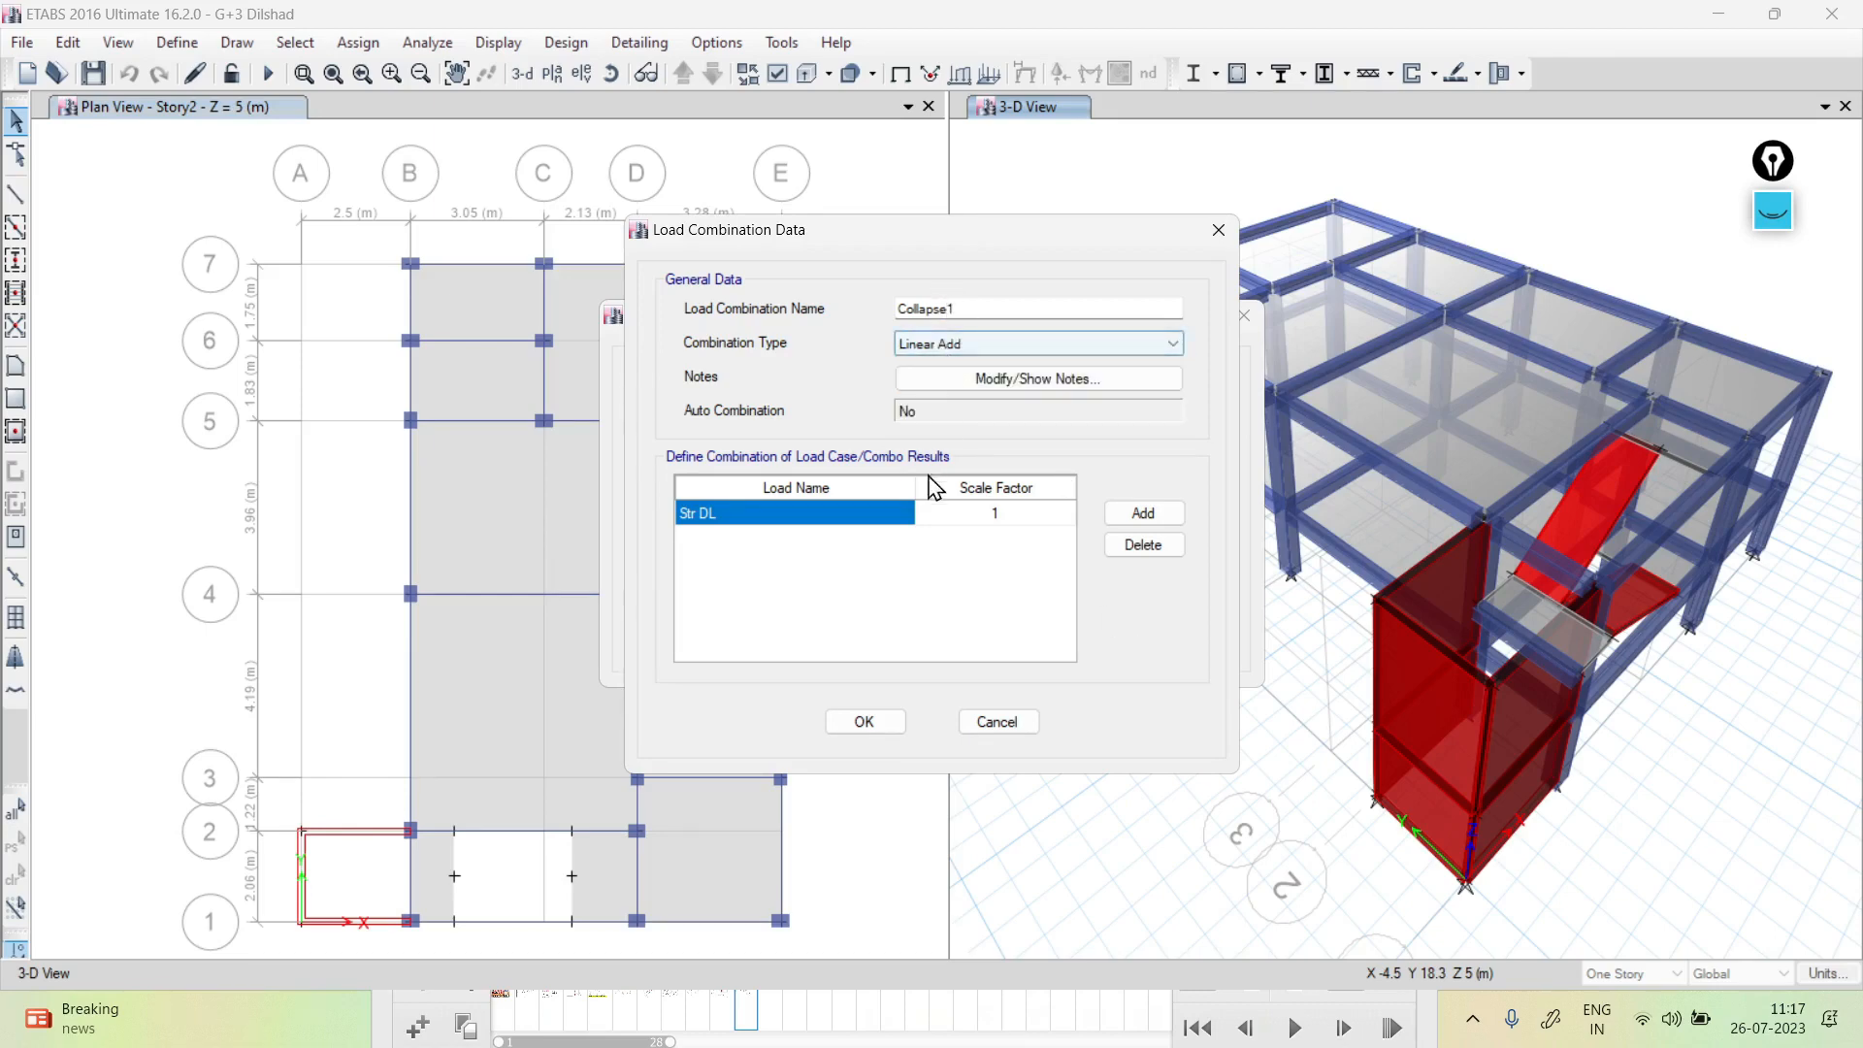
Set the first load of the Collapse1 combination to DL with a scale factor of 1.5
click(907, 524)
click(907, 523)
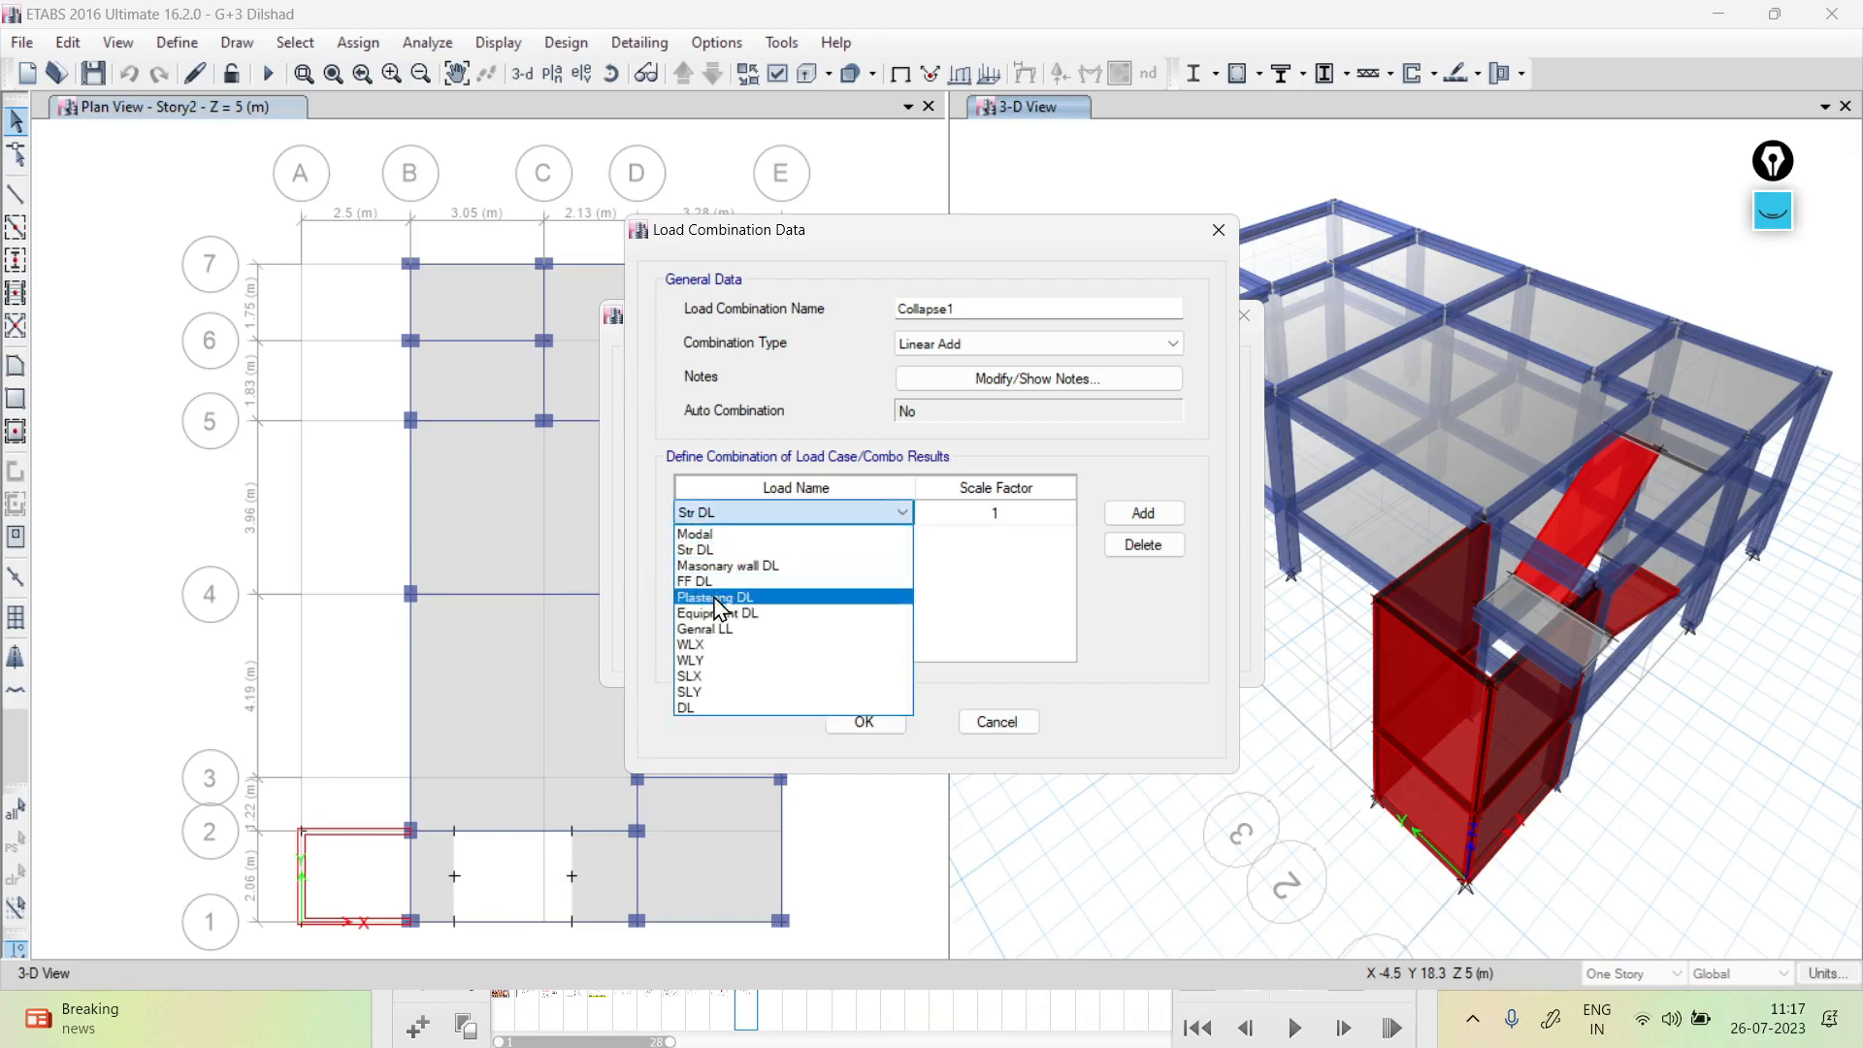
click(713, 708)
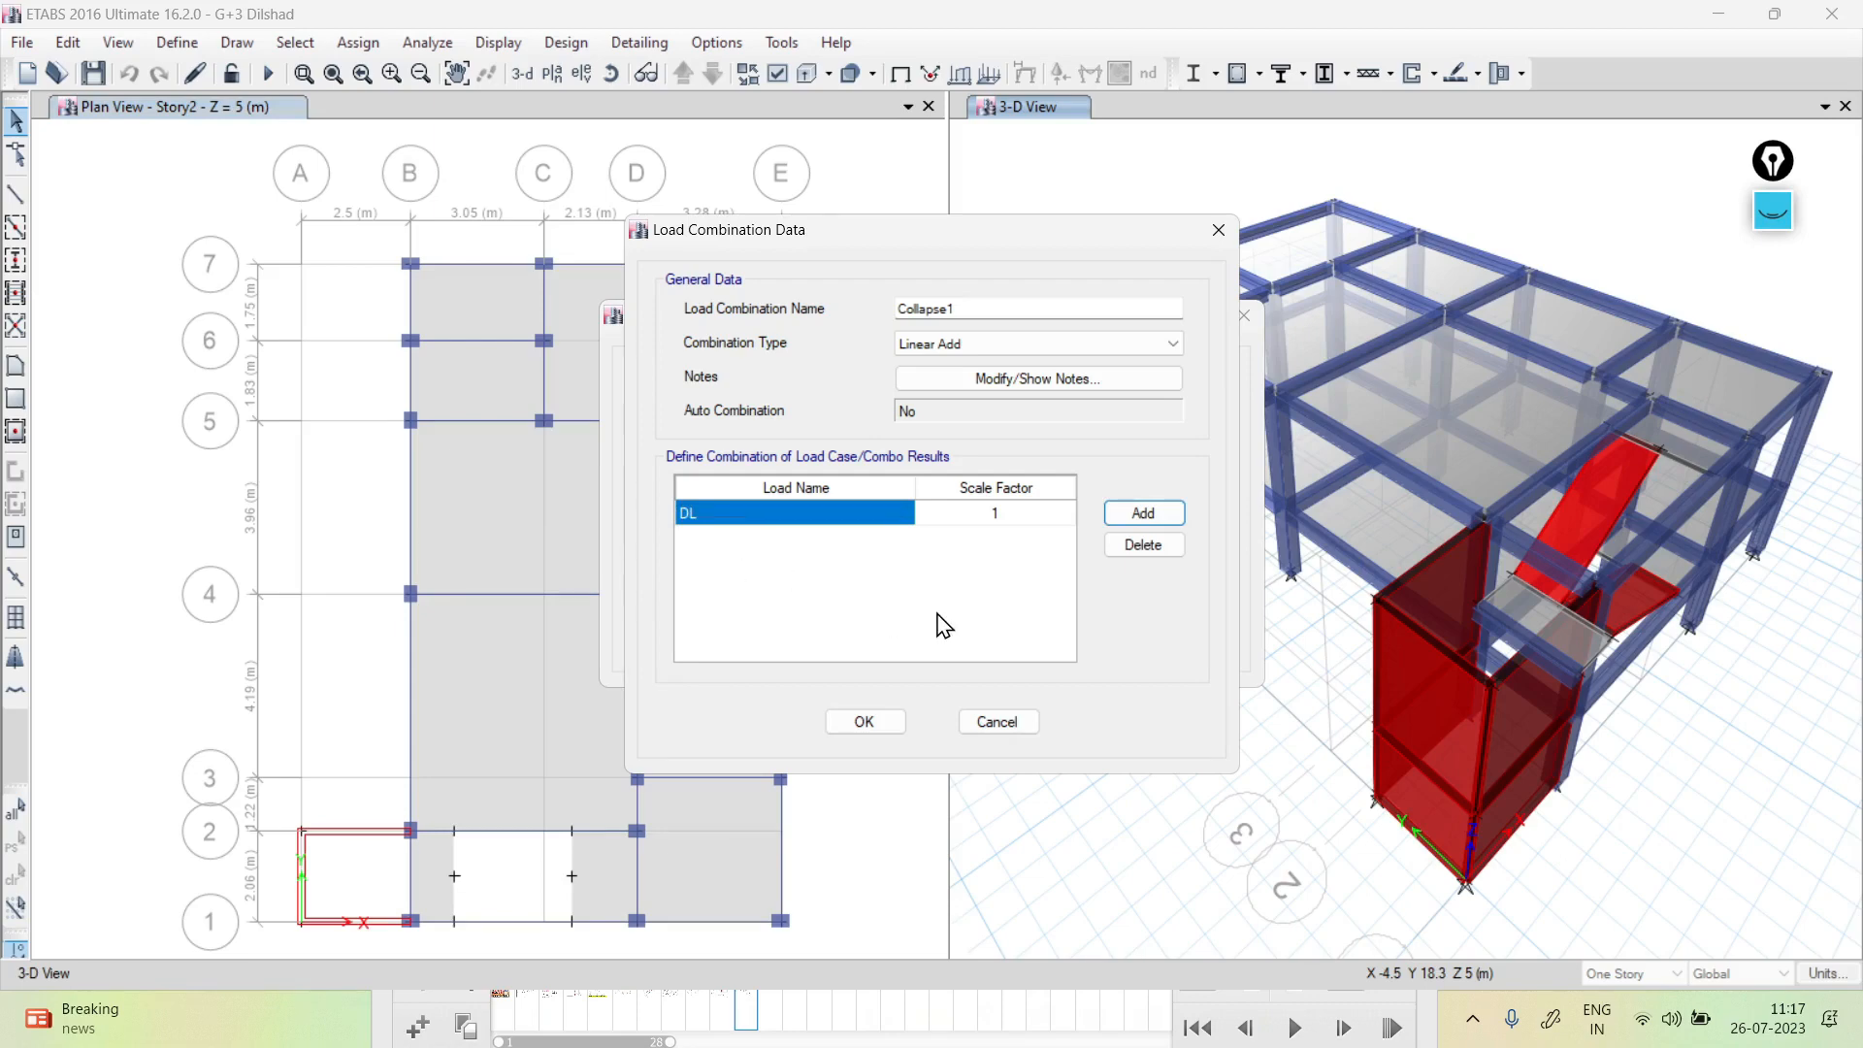
click(1014, 516)
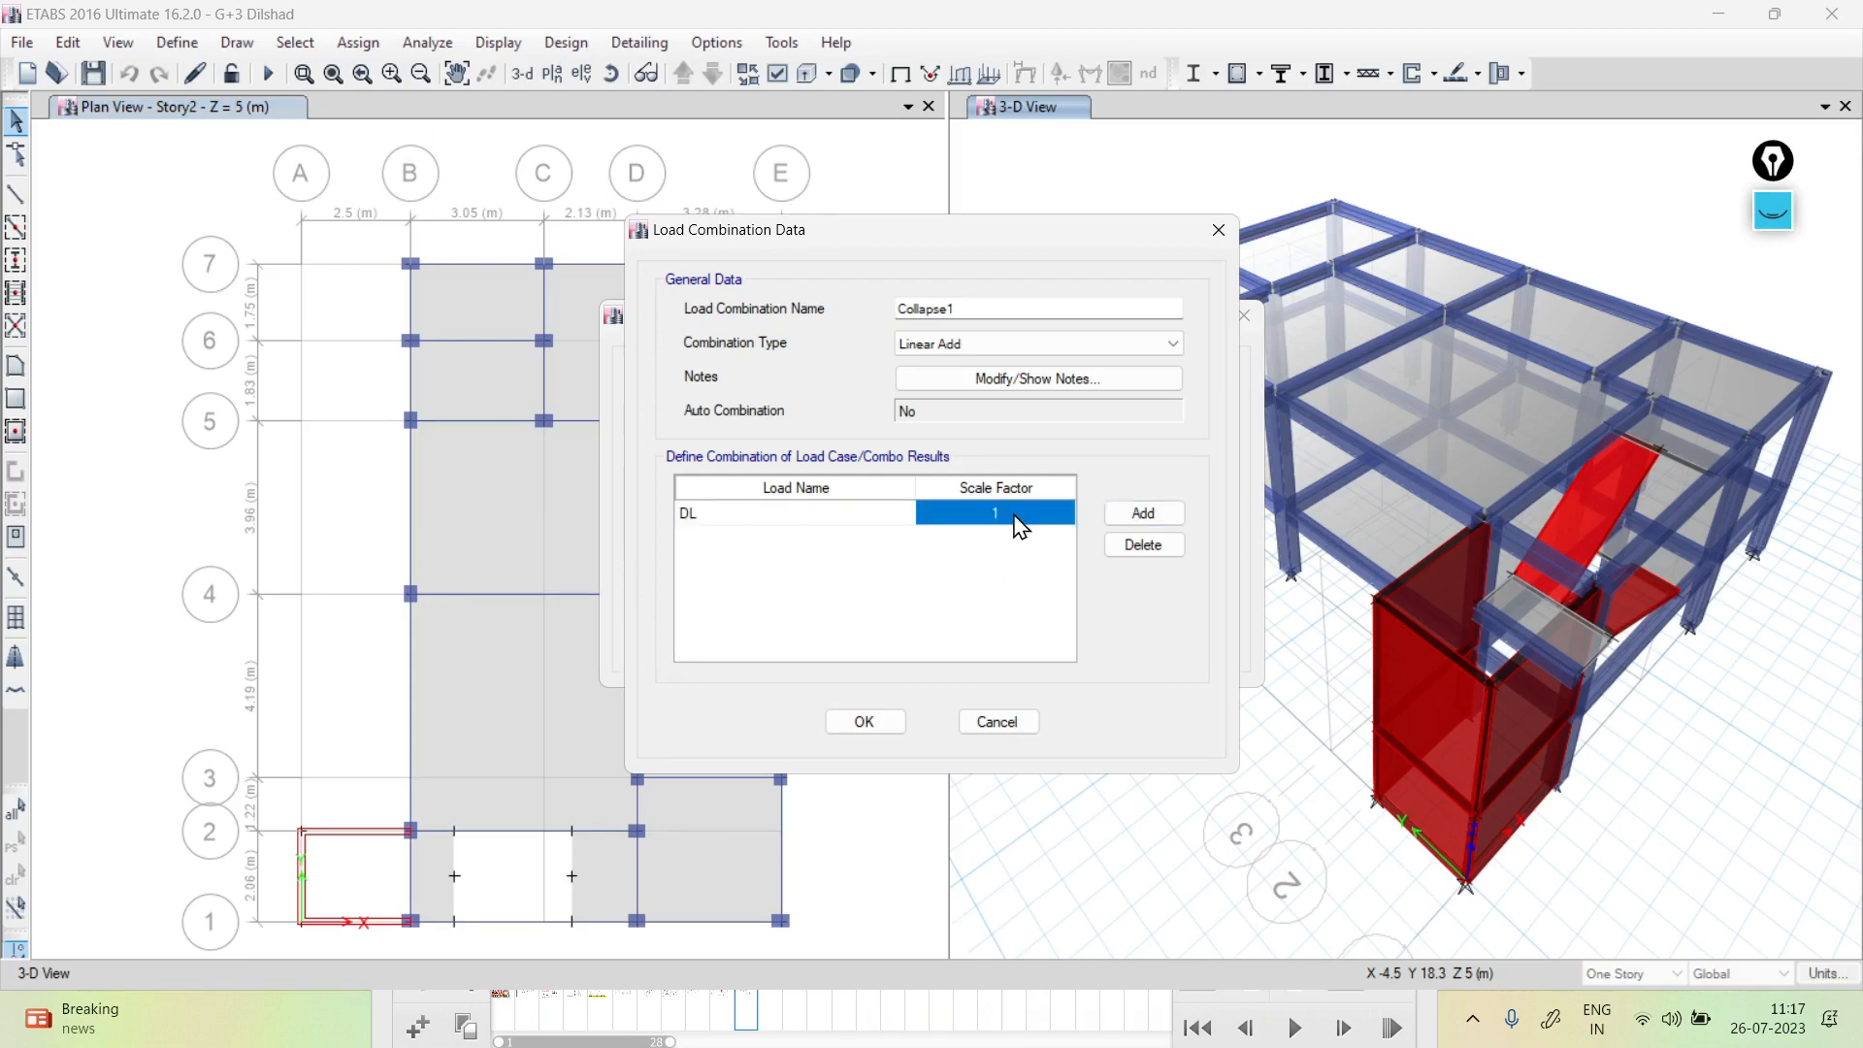
click(1014, 514)
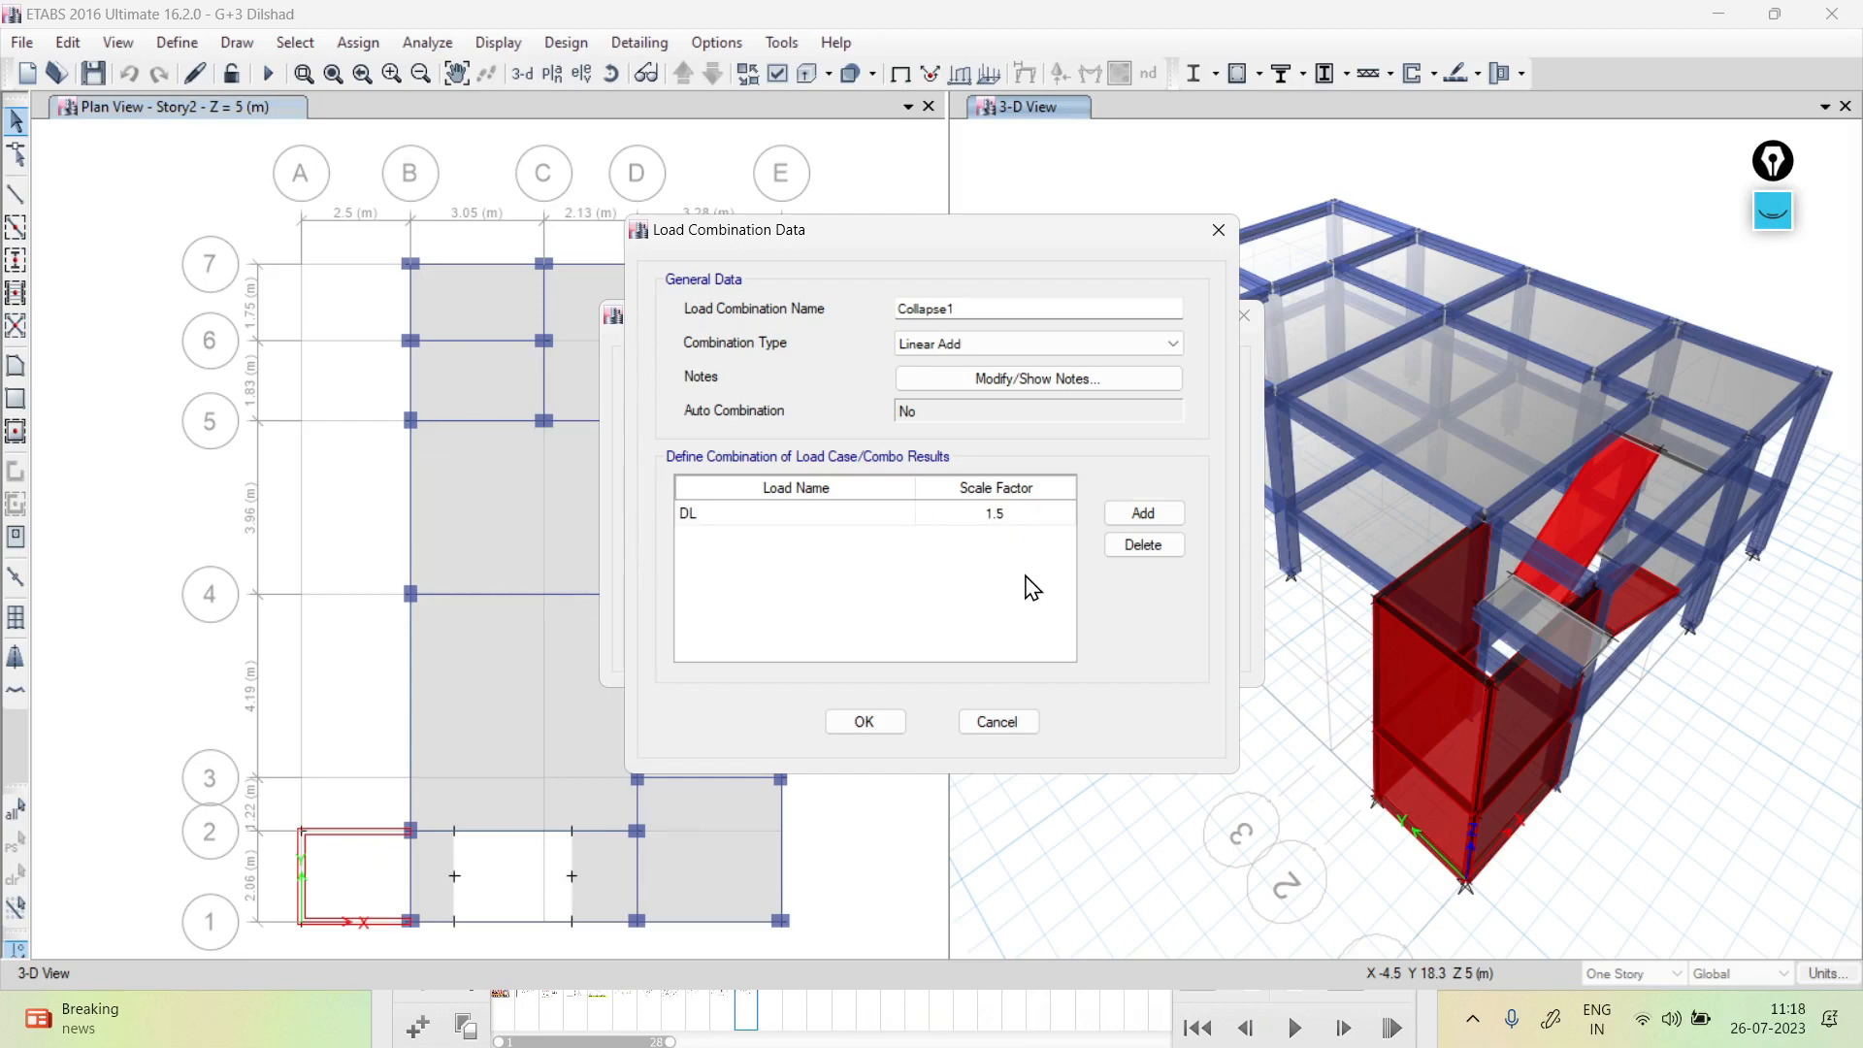
Add the Genral LL load to the Collapse1 combination with a scale factor of 1.5
click(1146, 516)
click(902, 539)
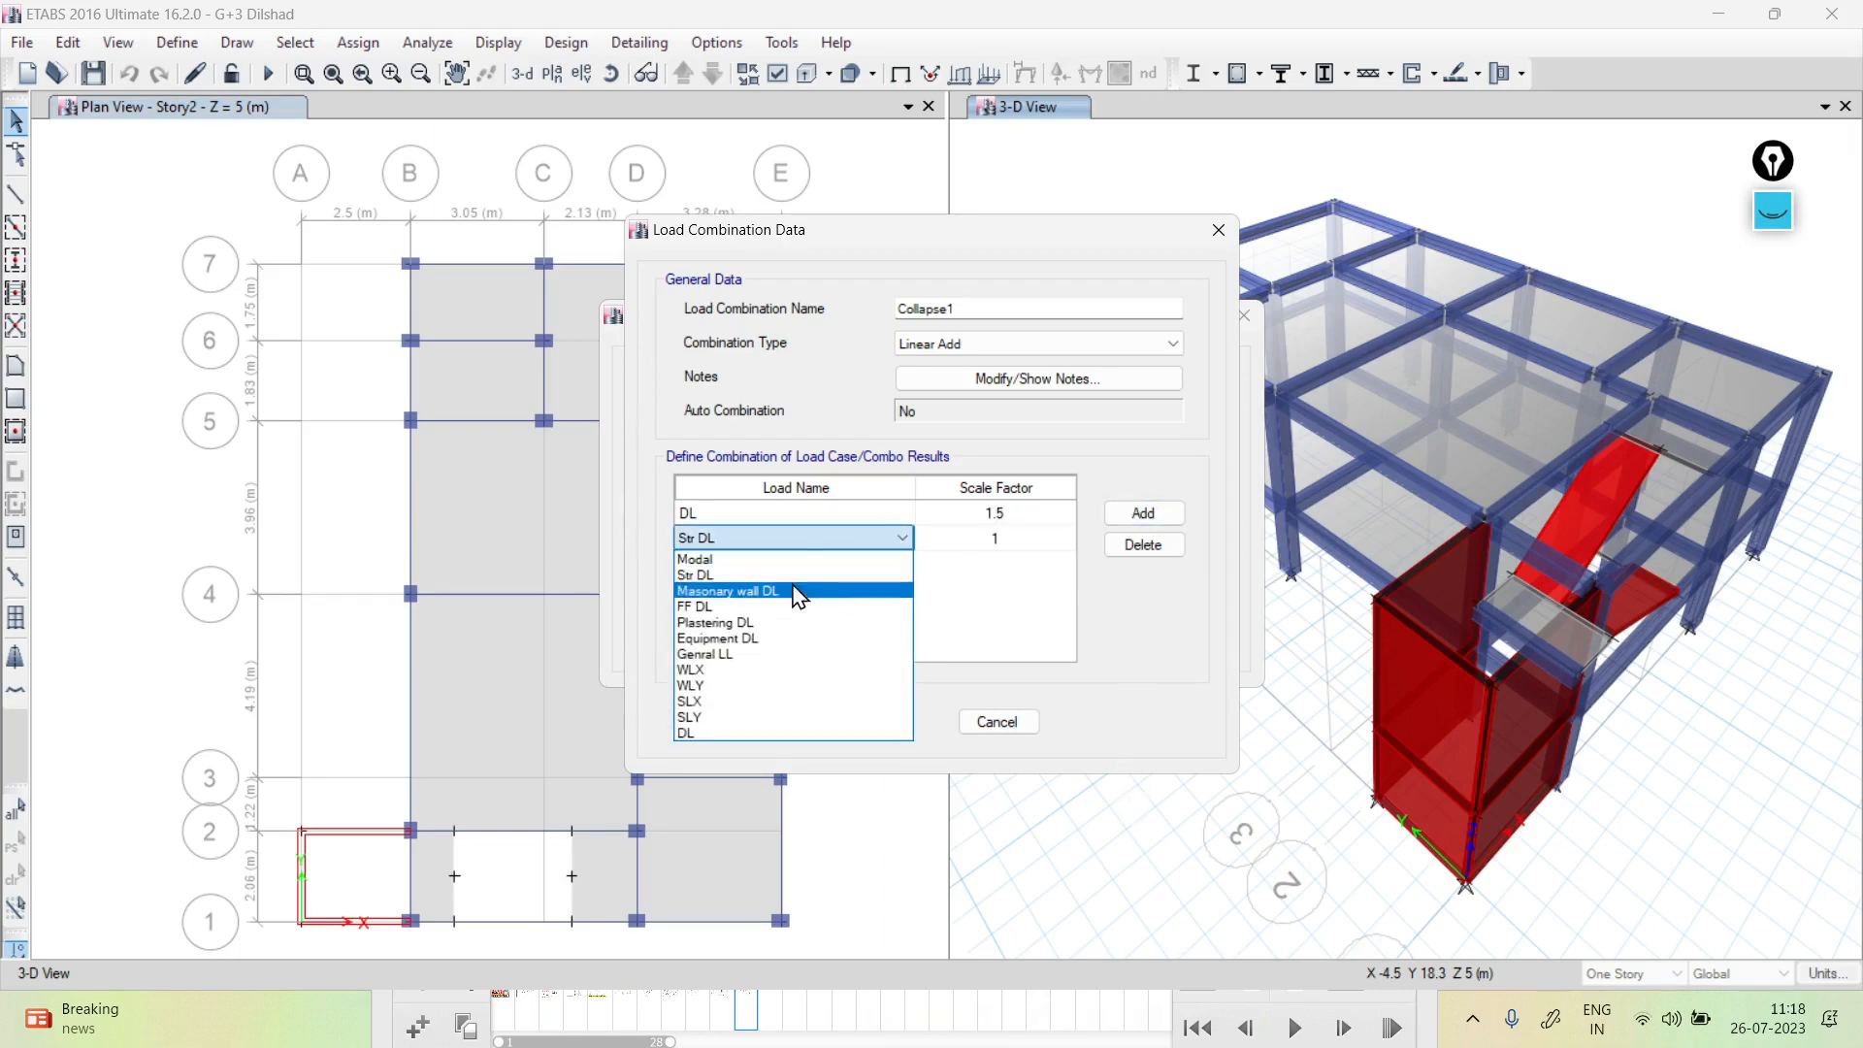
click(710, 655)
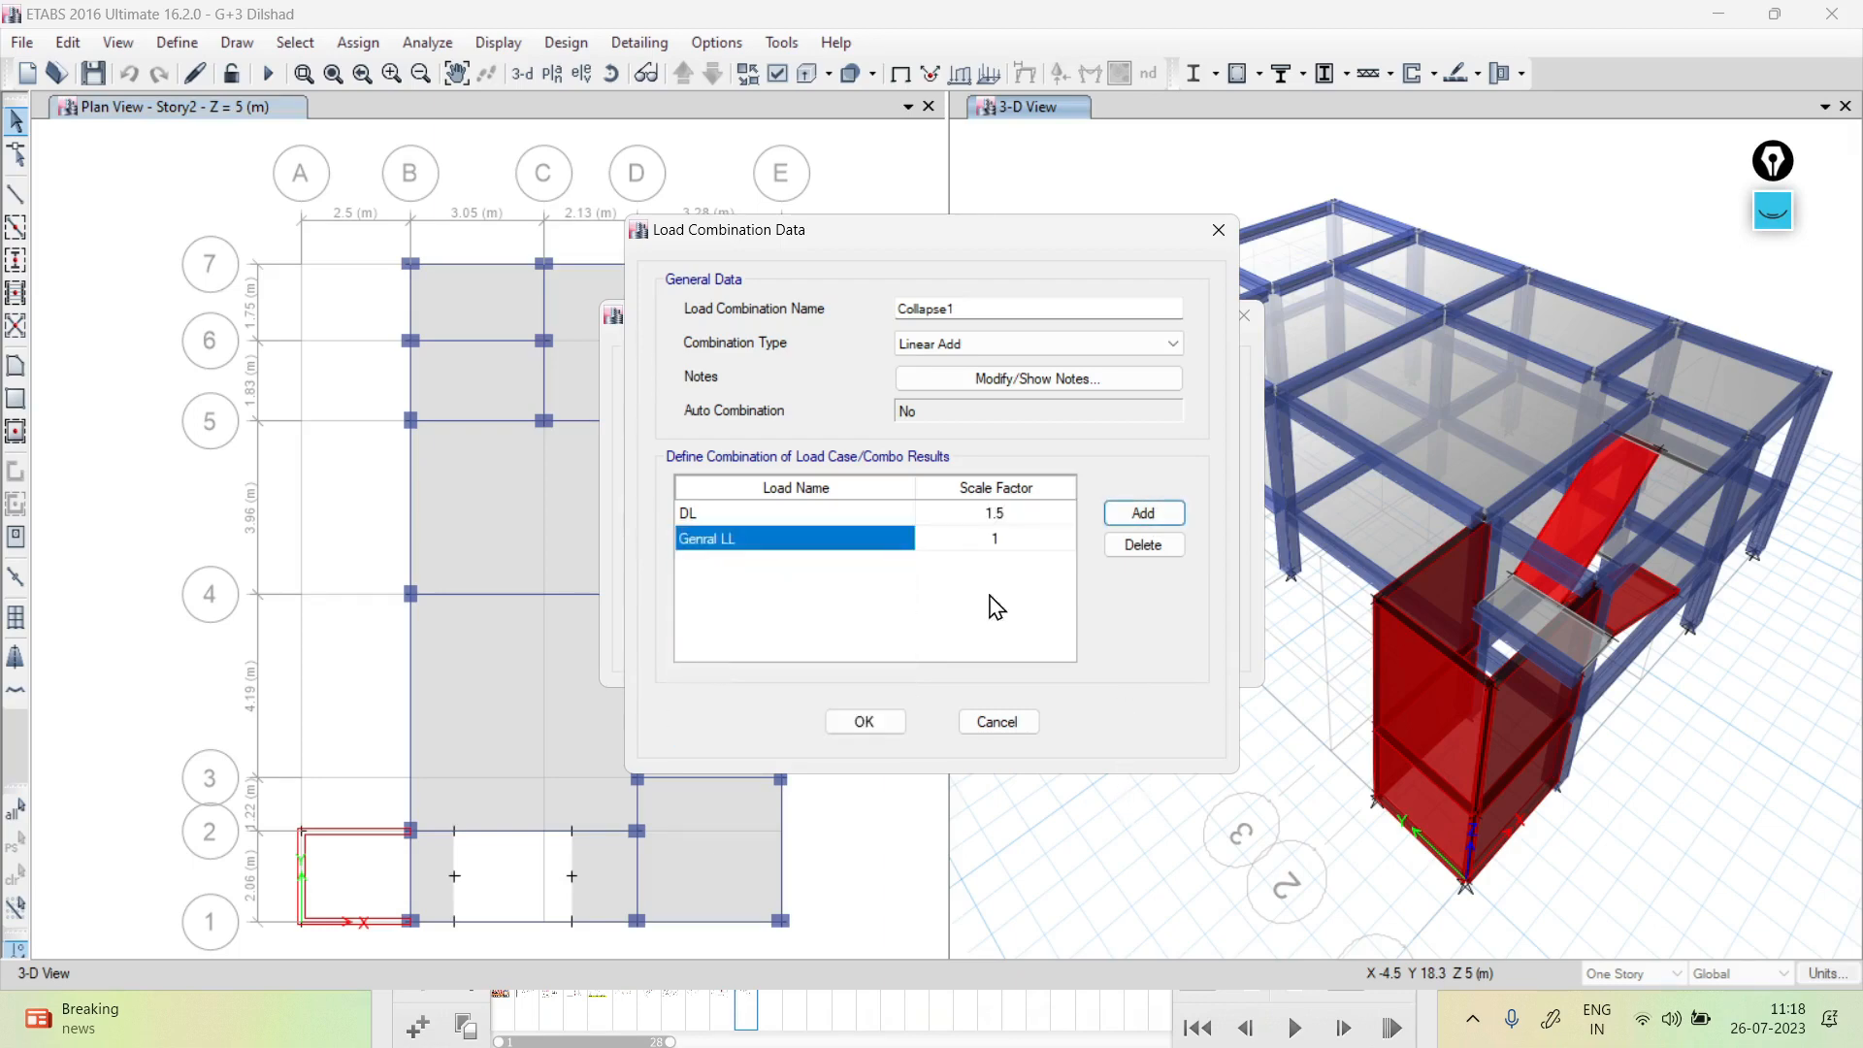
click(1013, 544)
text(1)
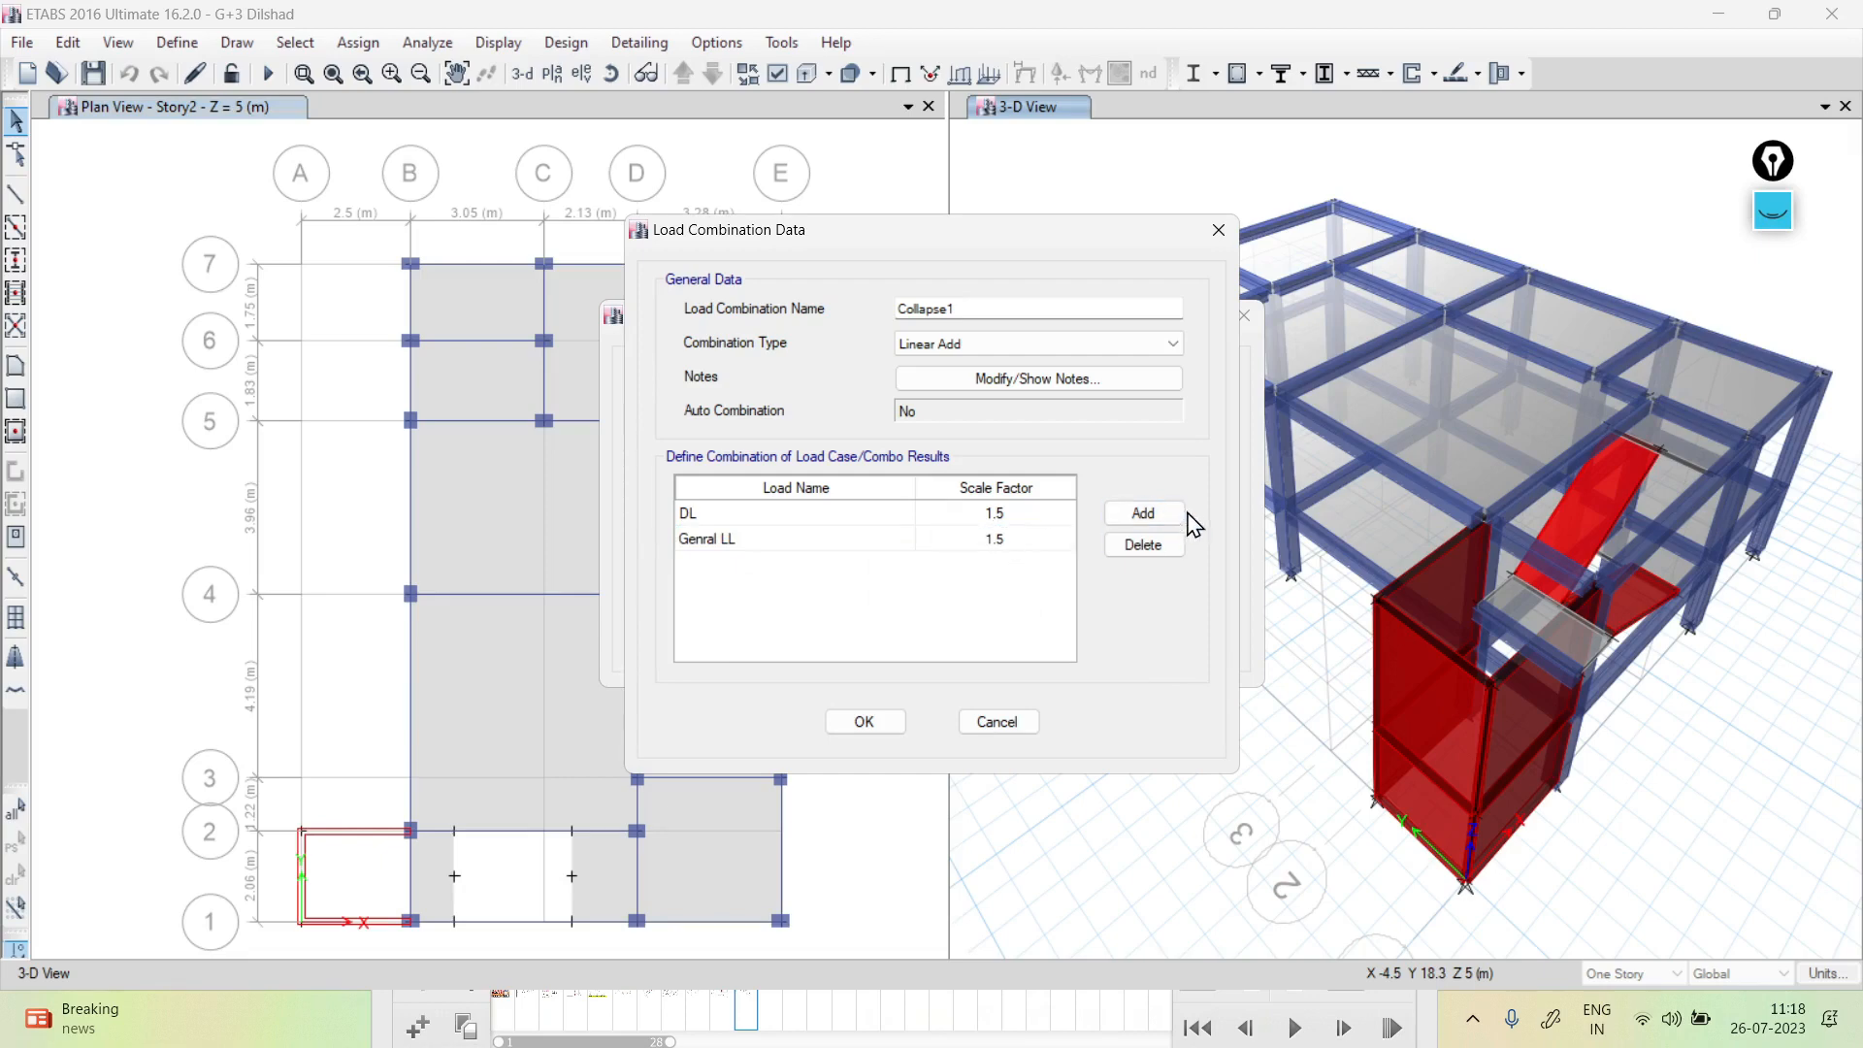
Add the WLX load to the Collapse1 combination with a scale factor of 1 and save the combination
click(1129, 524)
click(886, 564)
click(892, 571)
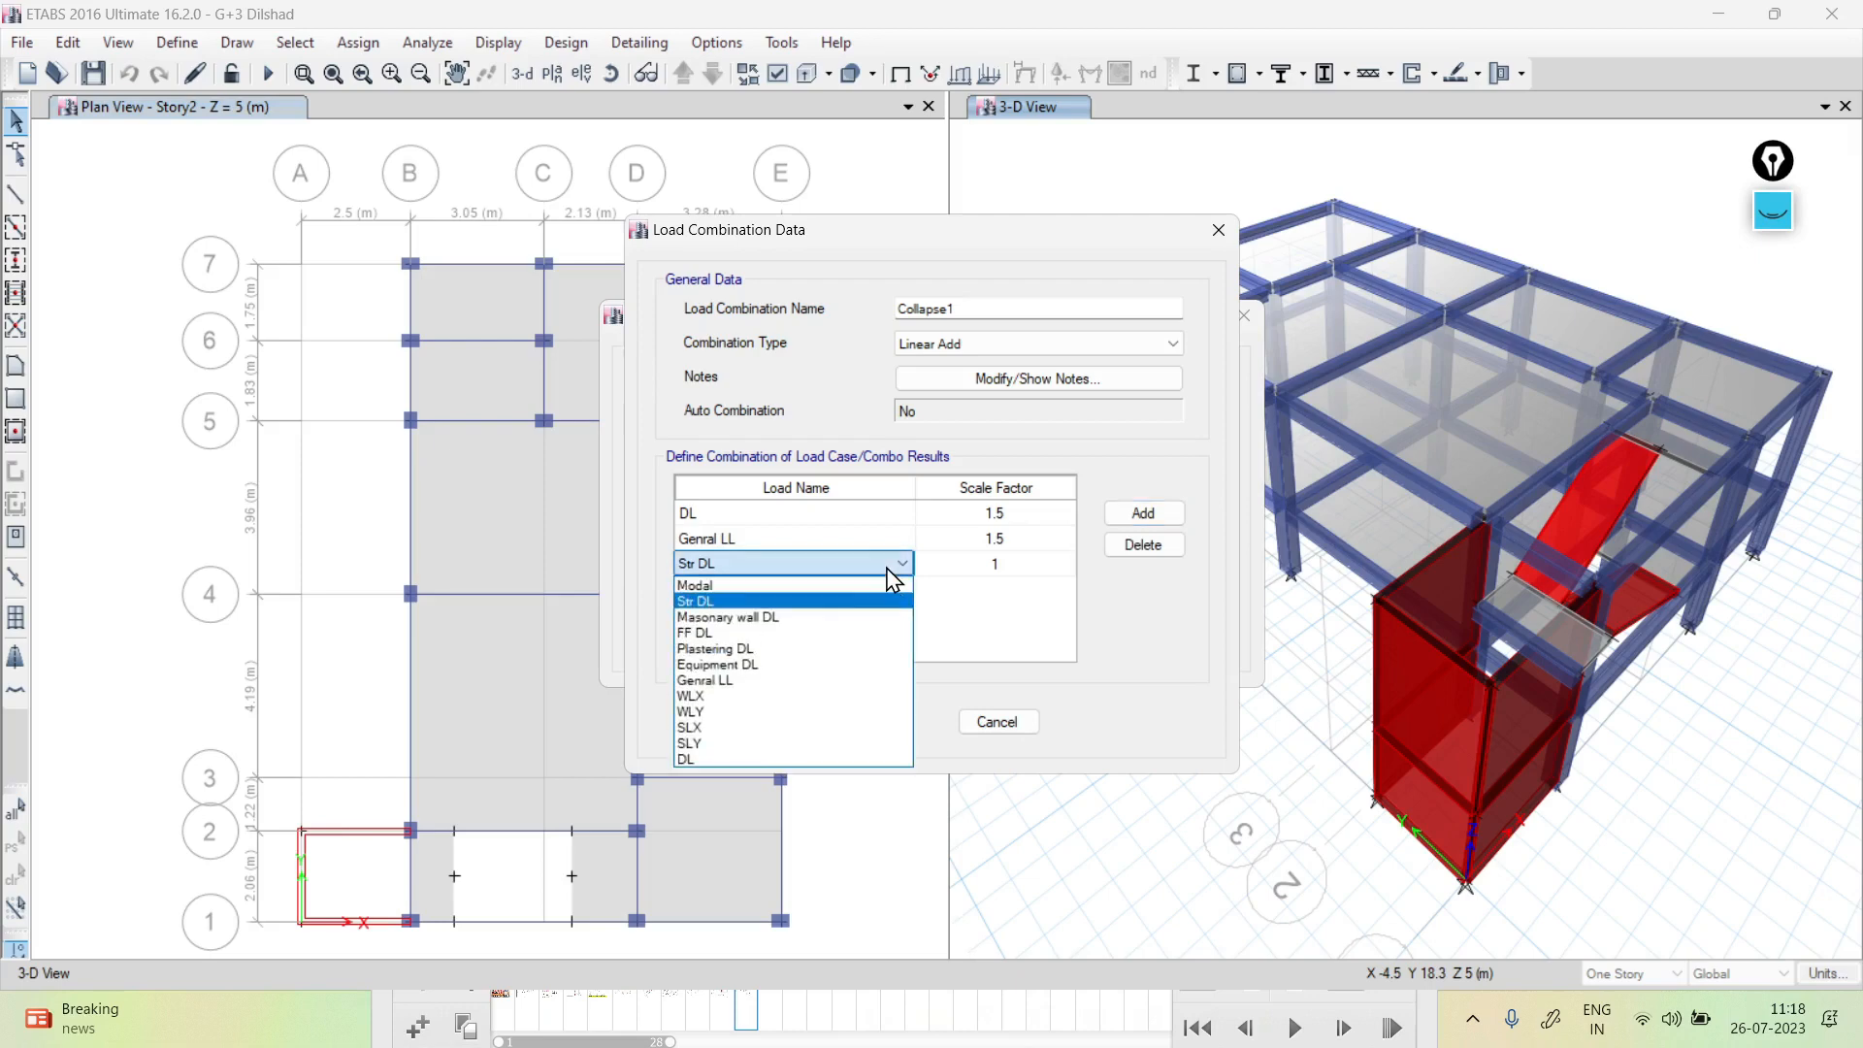
click(737, 696)
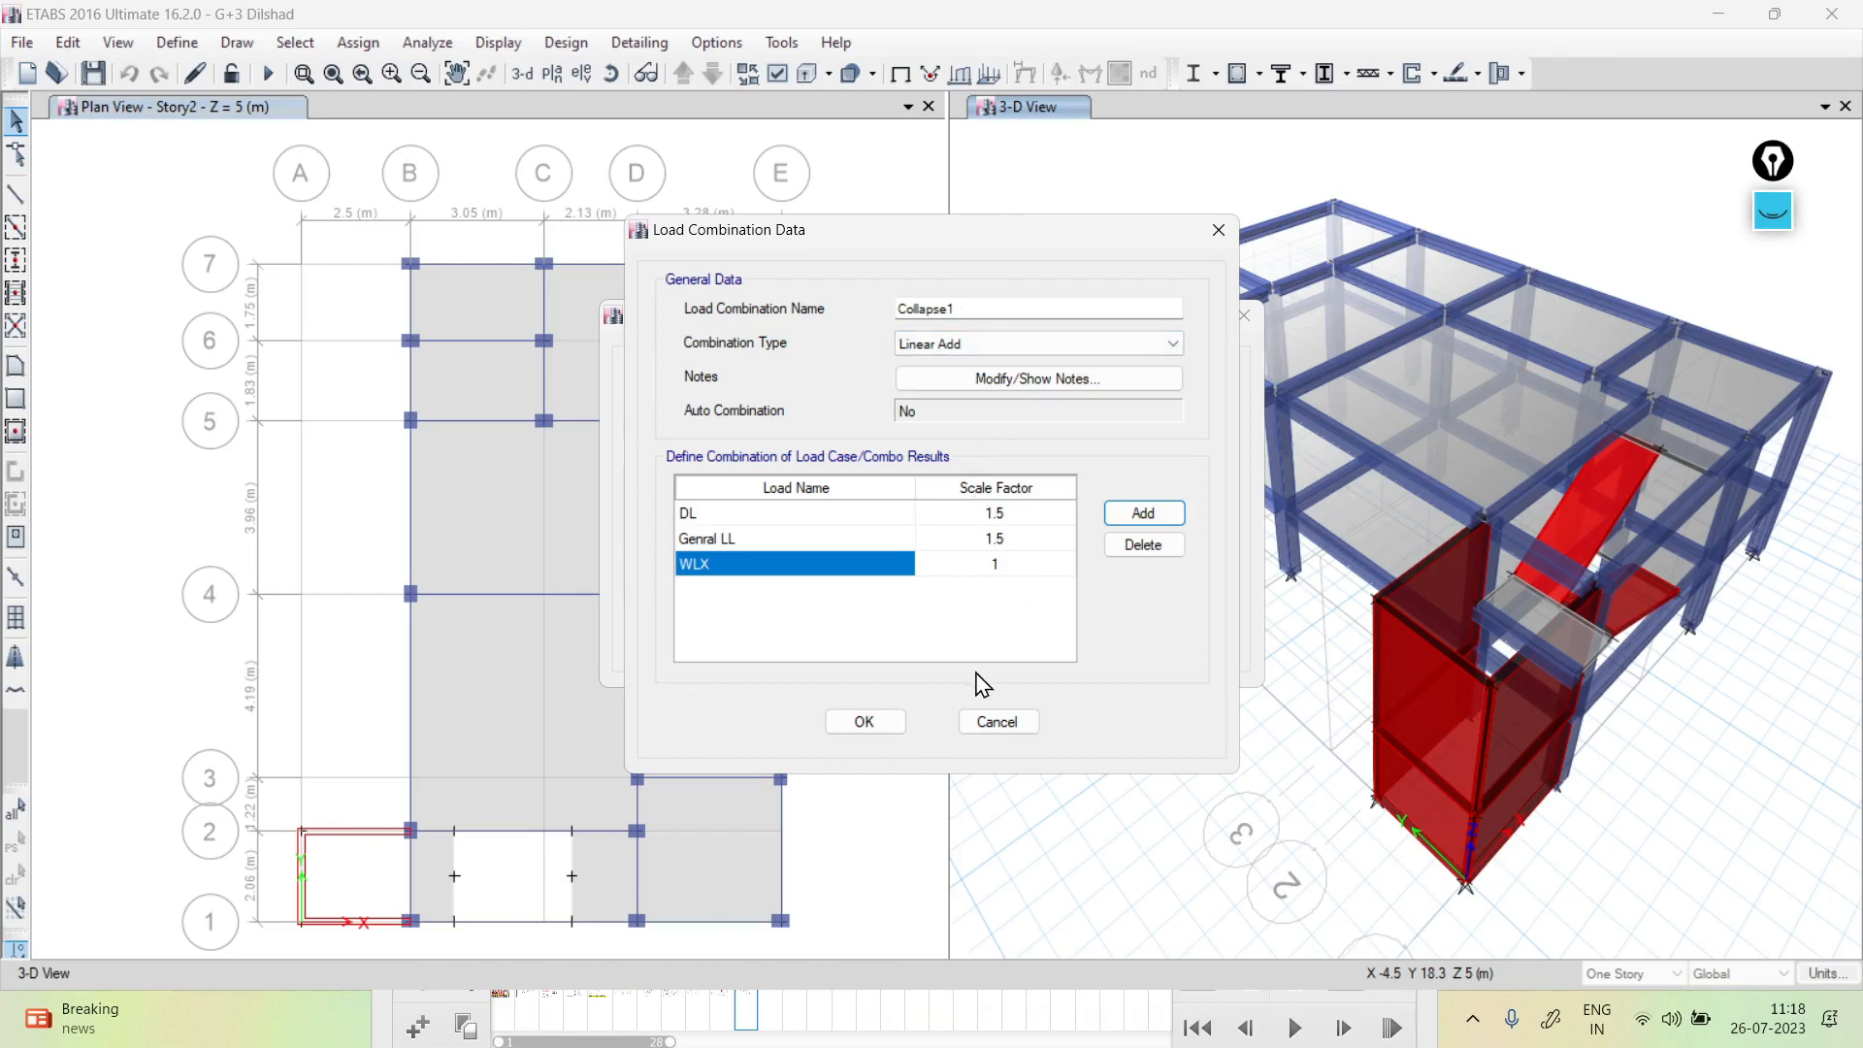
click(864, 722)
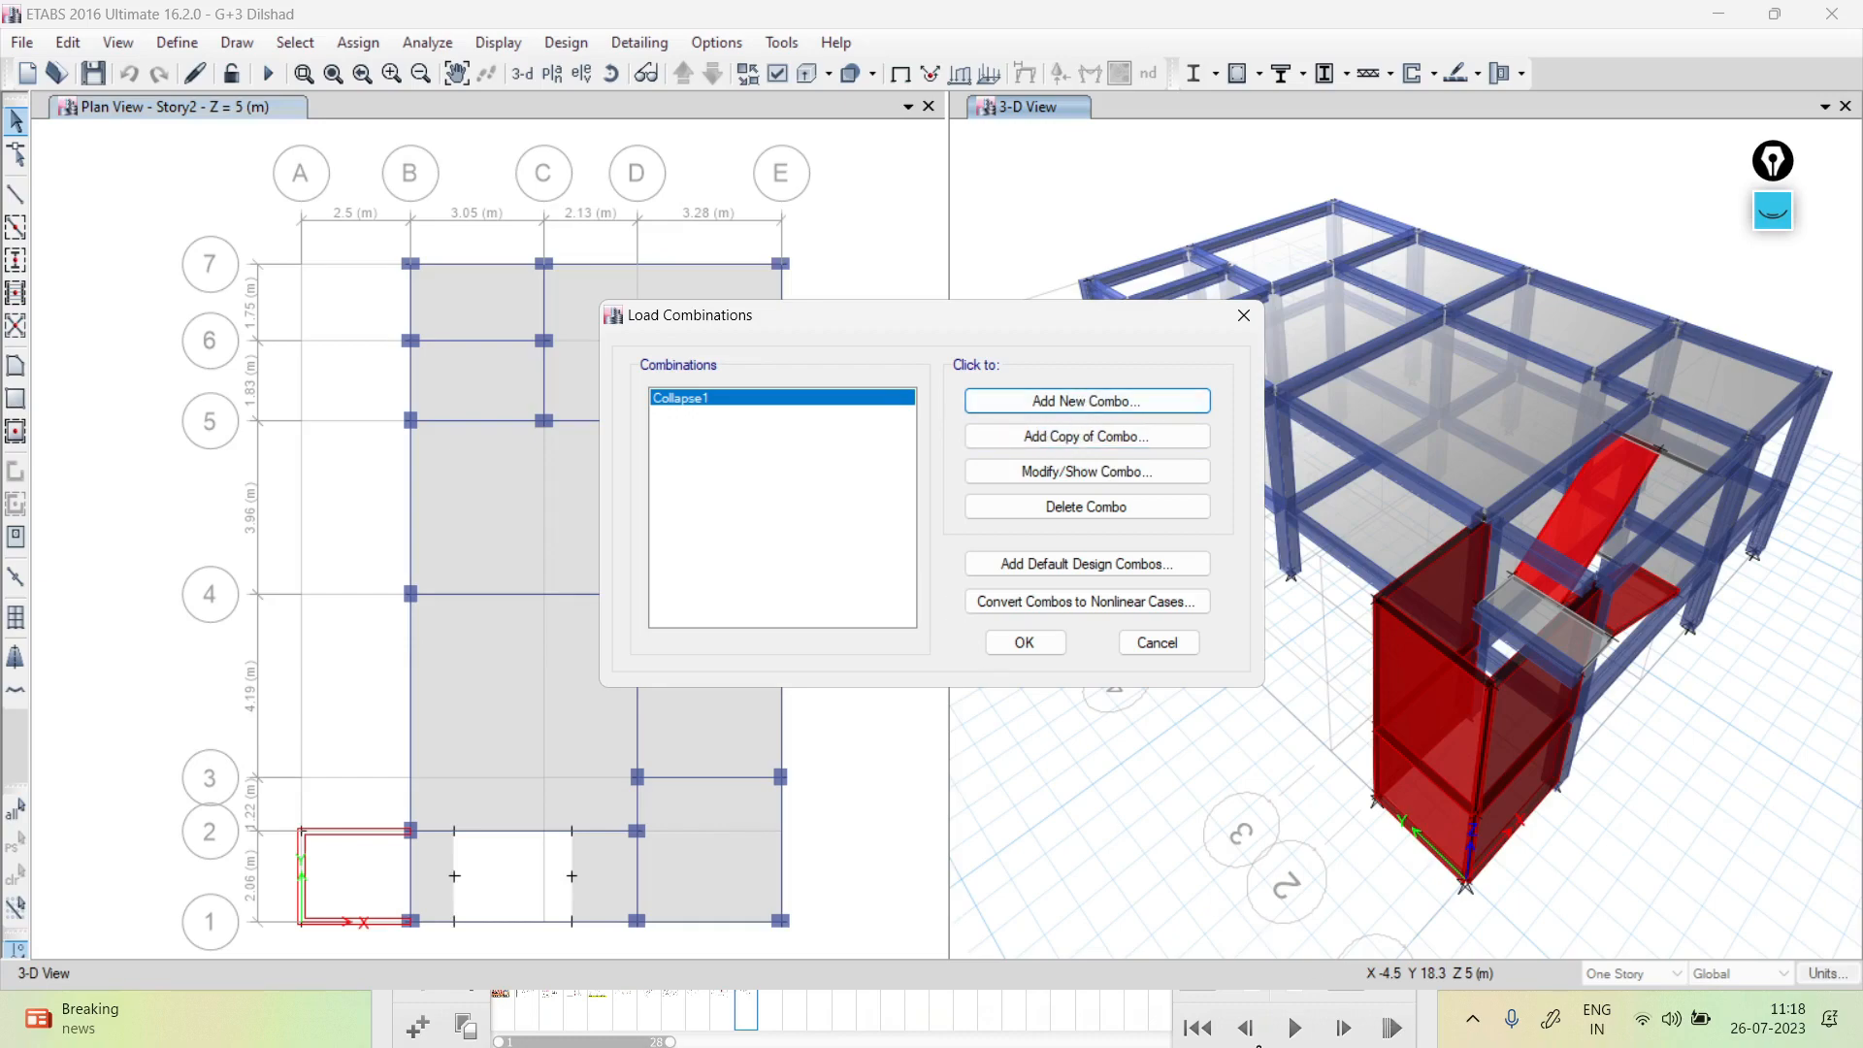
Check combination 02 in Load Combination.pdf in Foxit Reader and copy Collapse1 in ETABS as a new combination named Collapse2
key(alt+Tab)
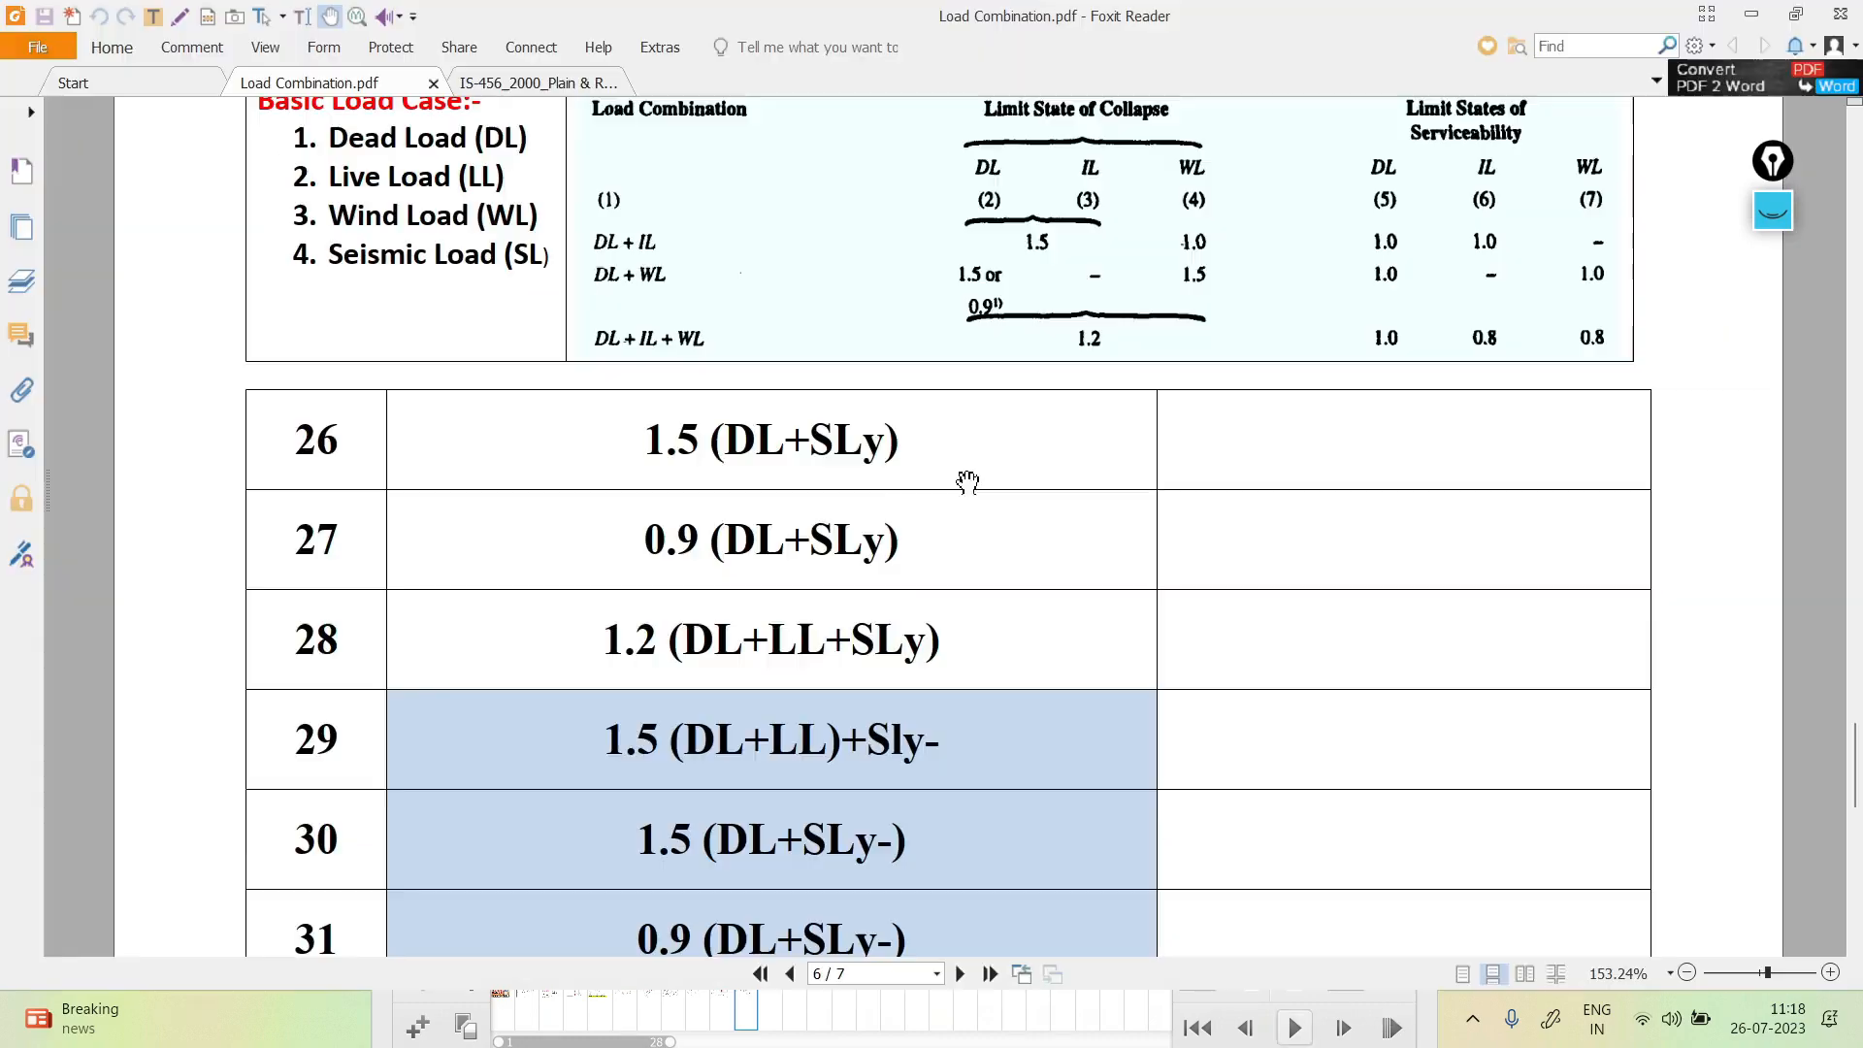
scroll(786, 544, up, 1)
scroll(787, 544, up, 20)
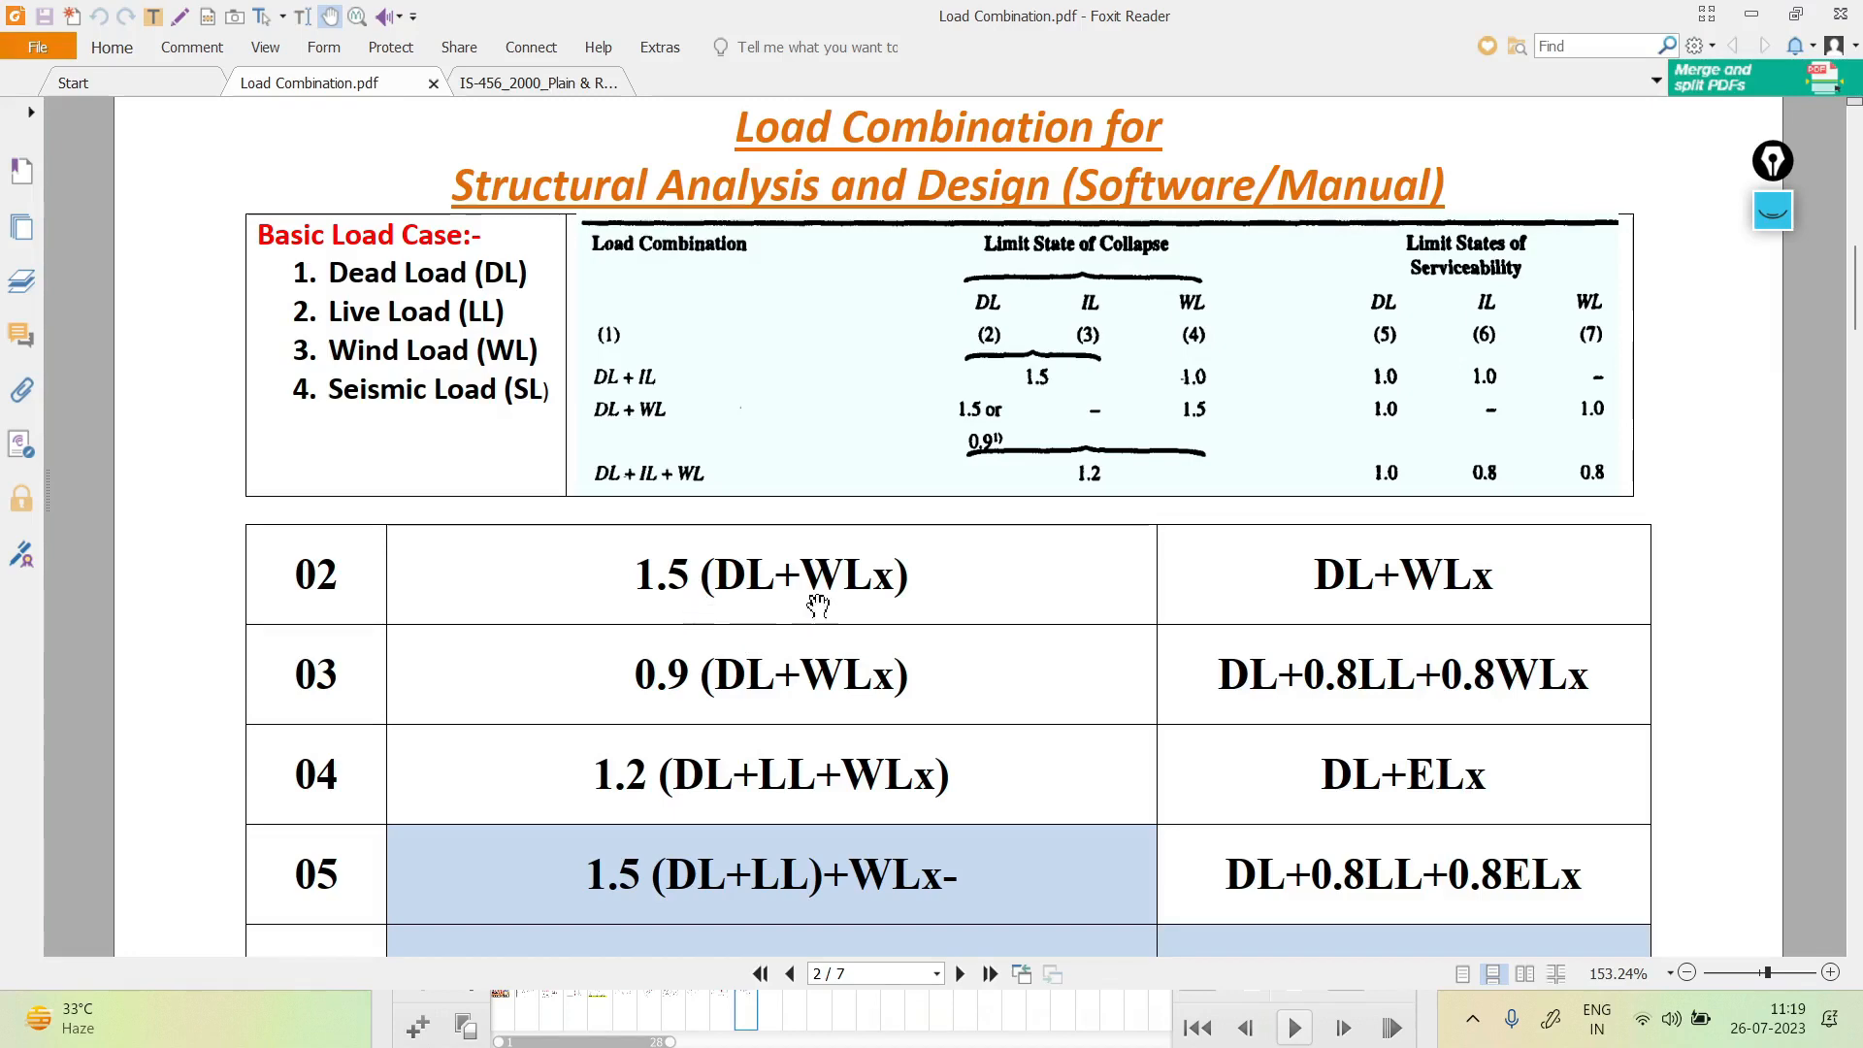
key(alt+Tab)
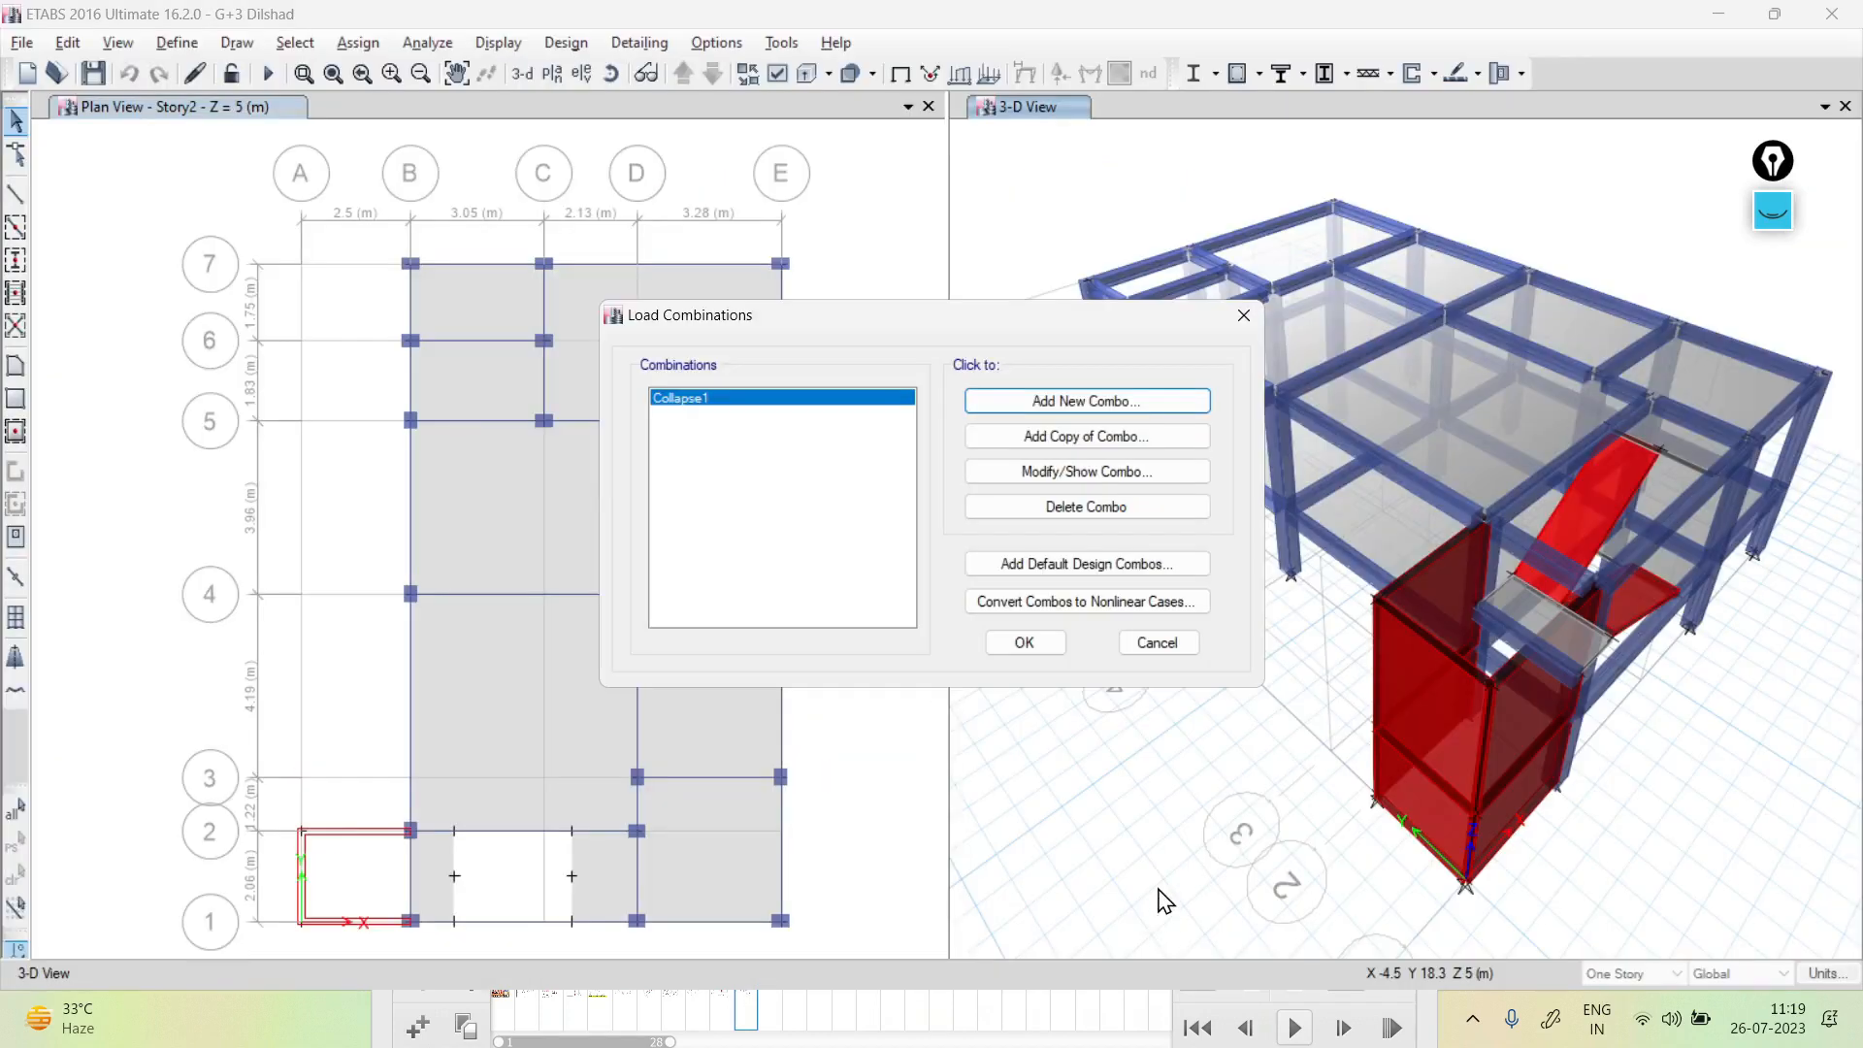
click(1062, 446)
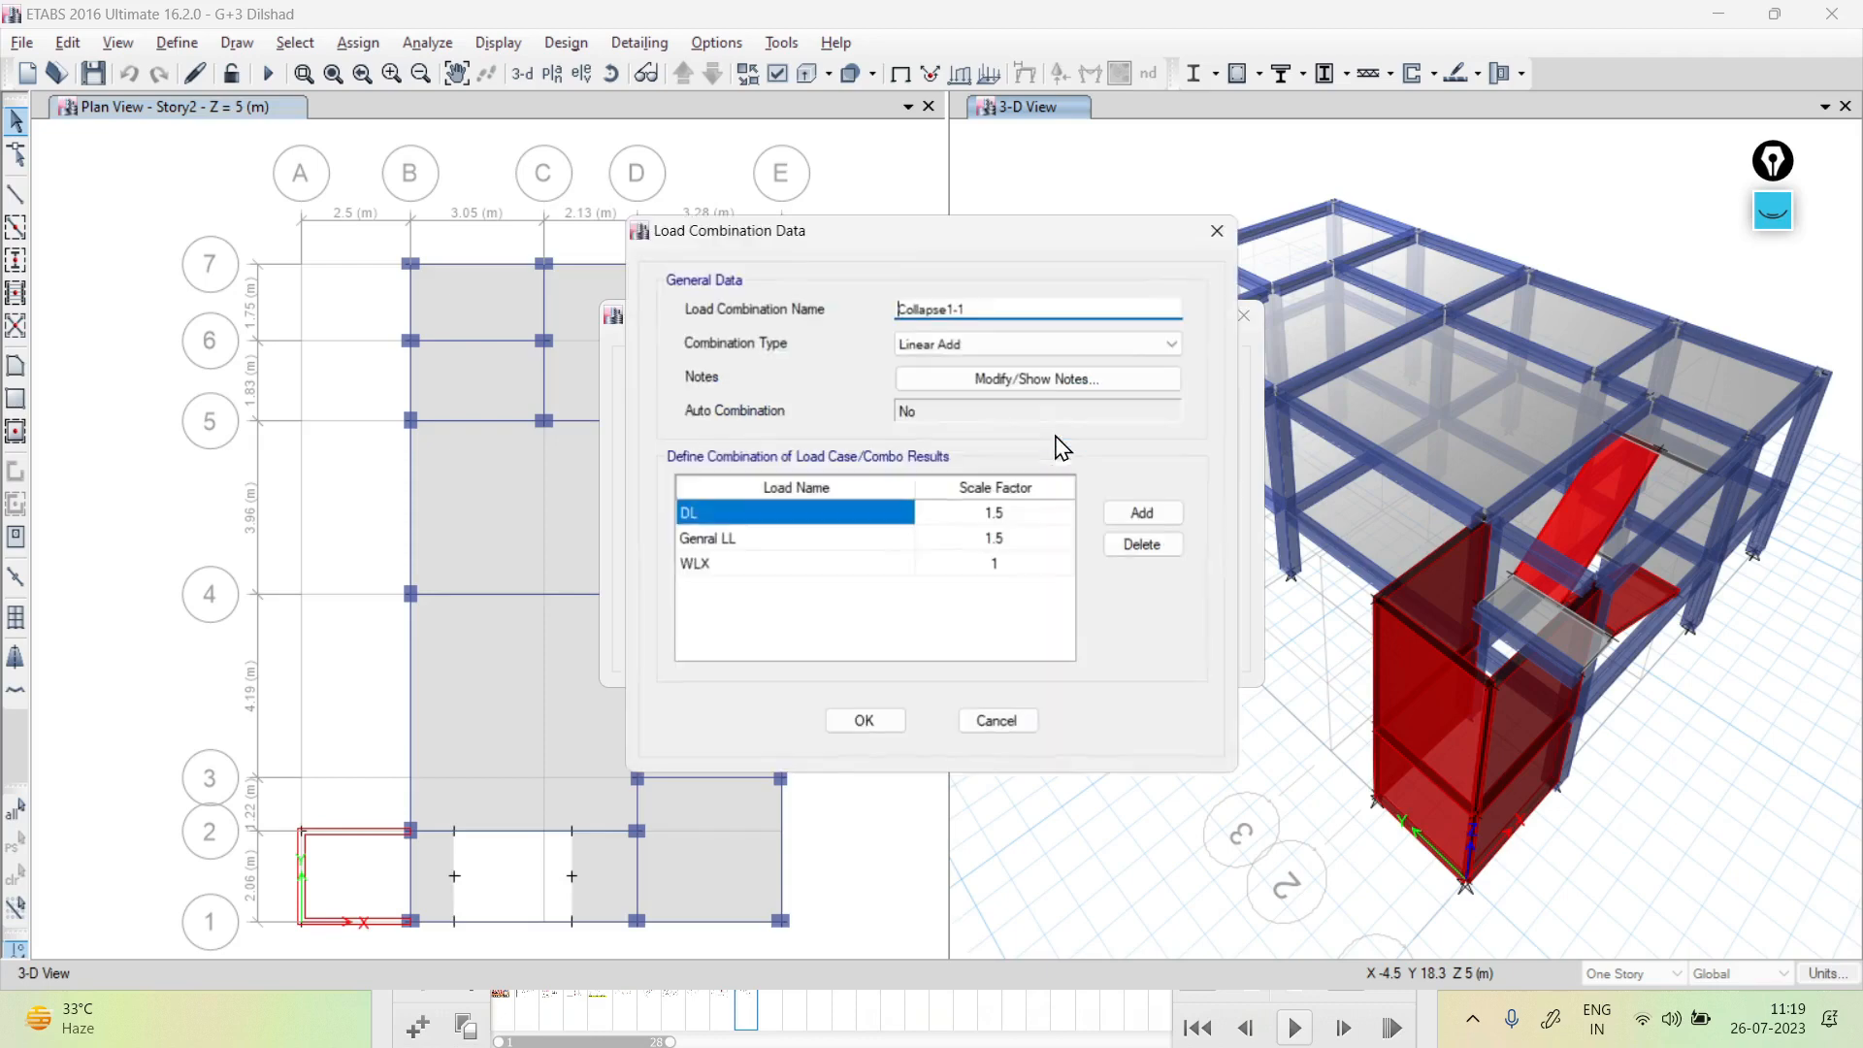
click(973, 305)
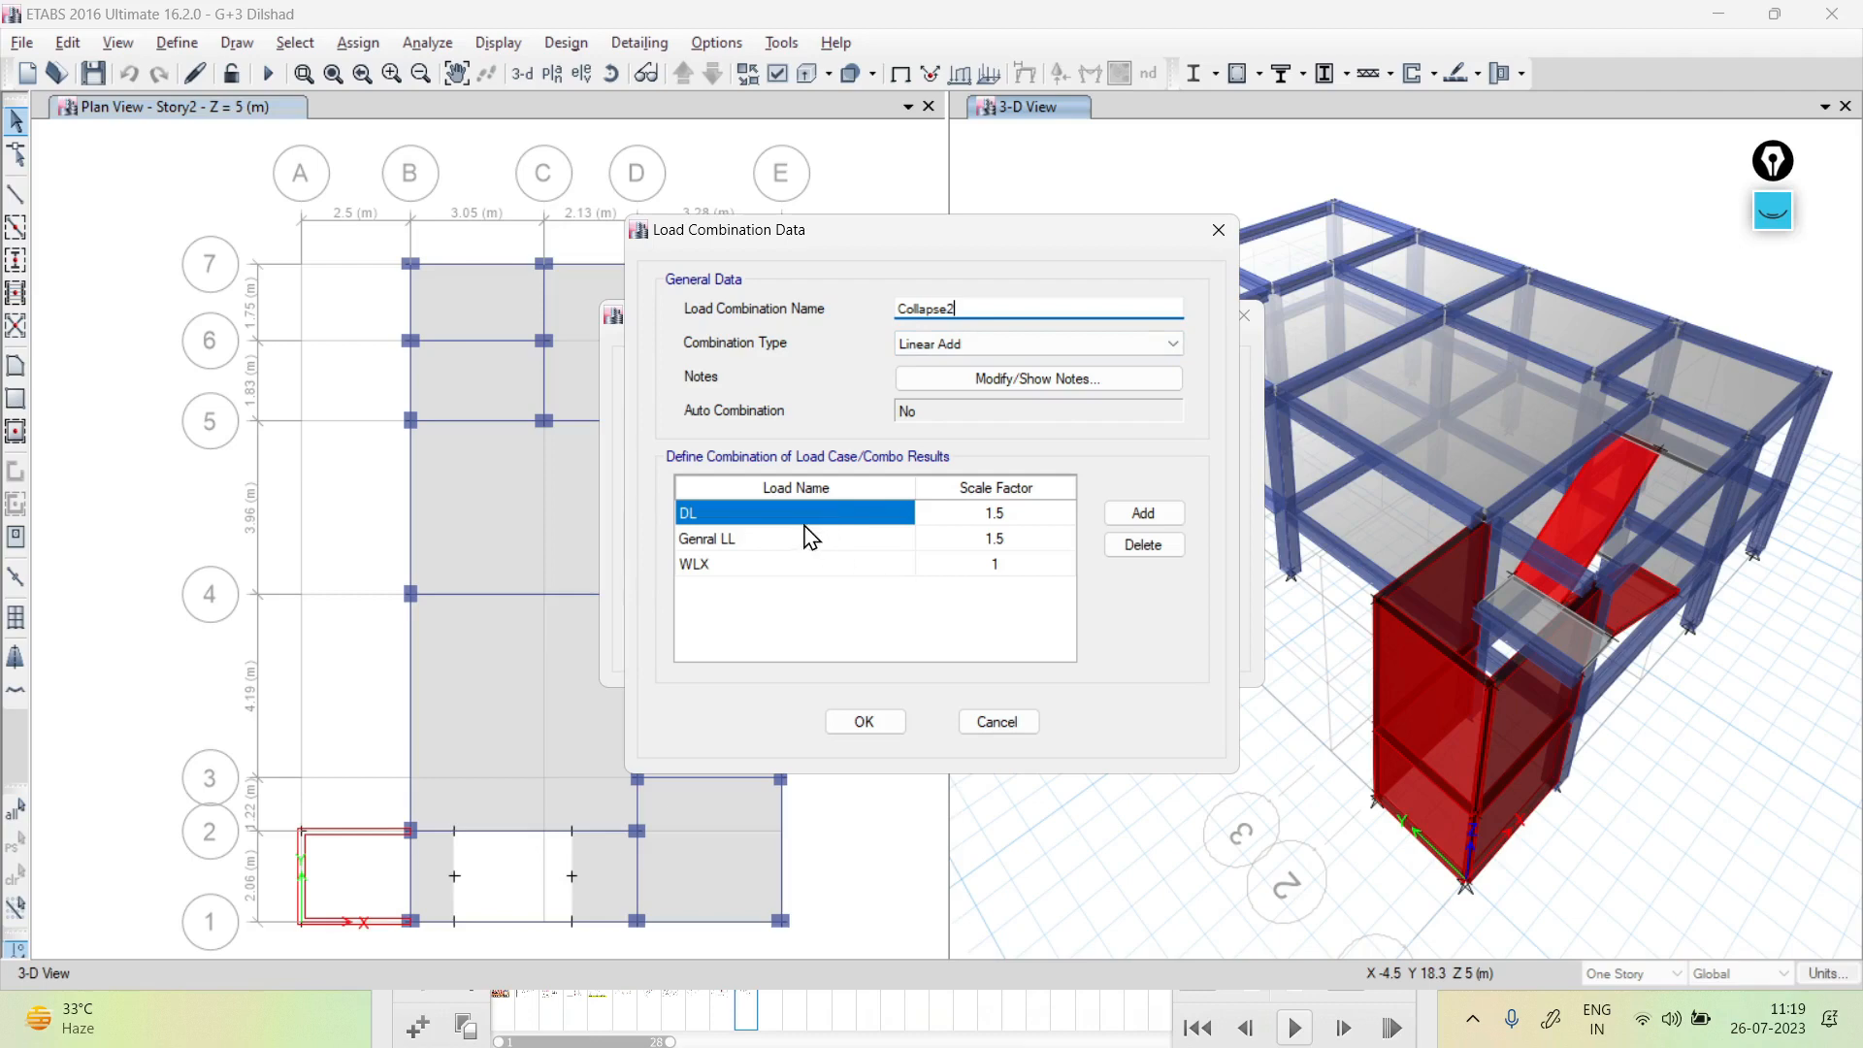
Remove the Genral LL load from Collapse2 and set its WLX scale factor to 1.5
click(1059, 538)
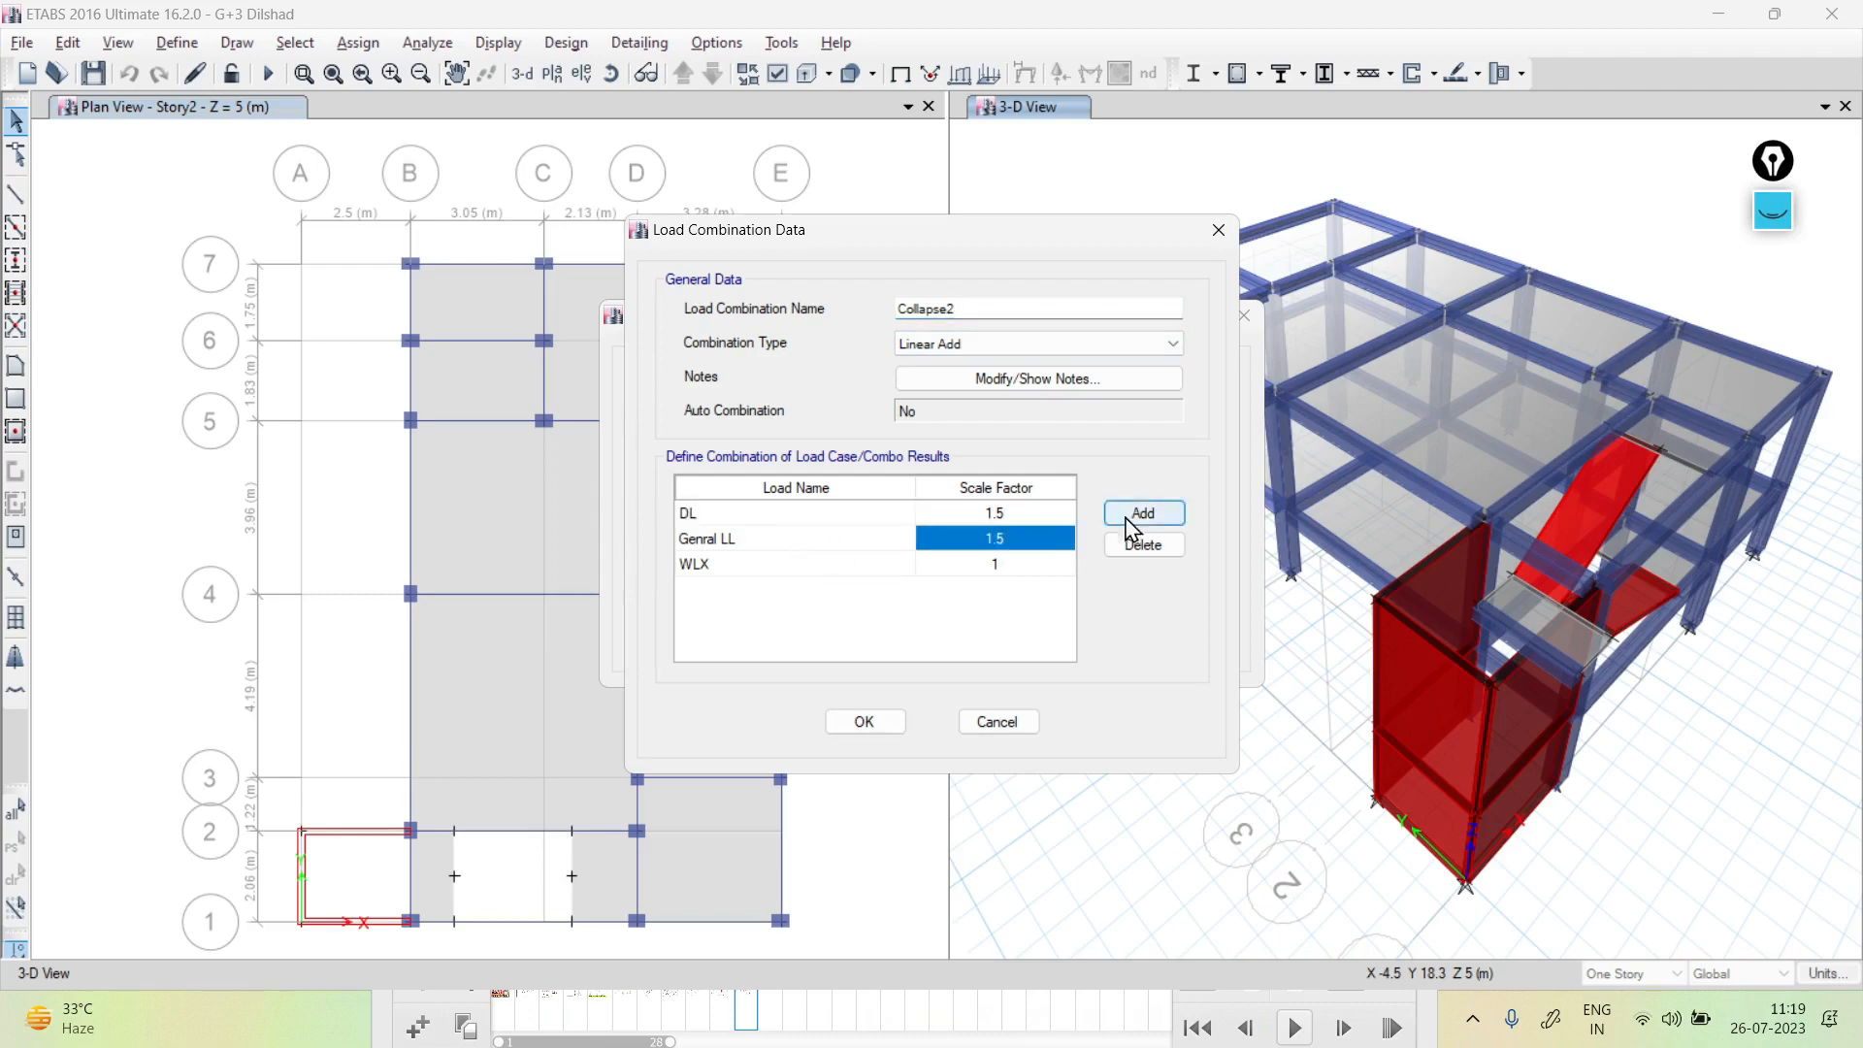
click(1143, 546)
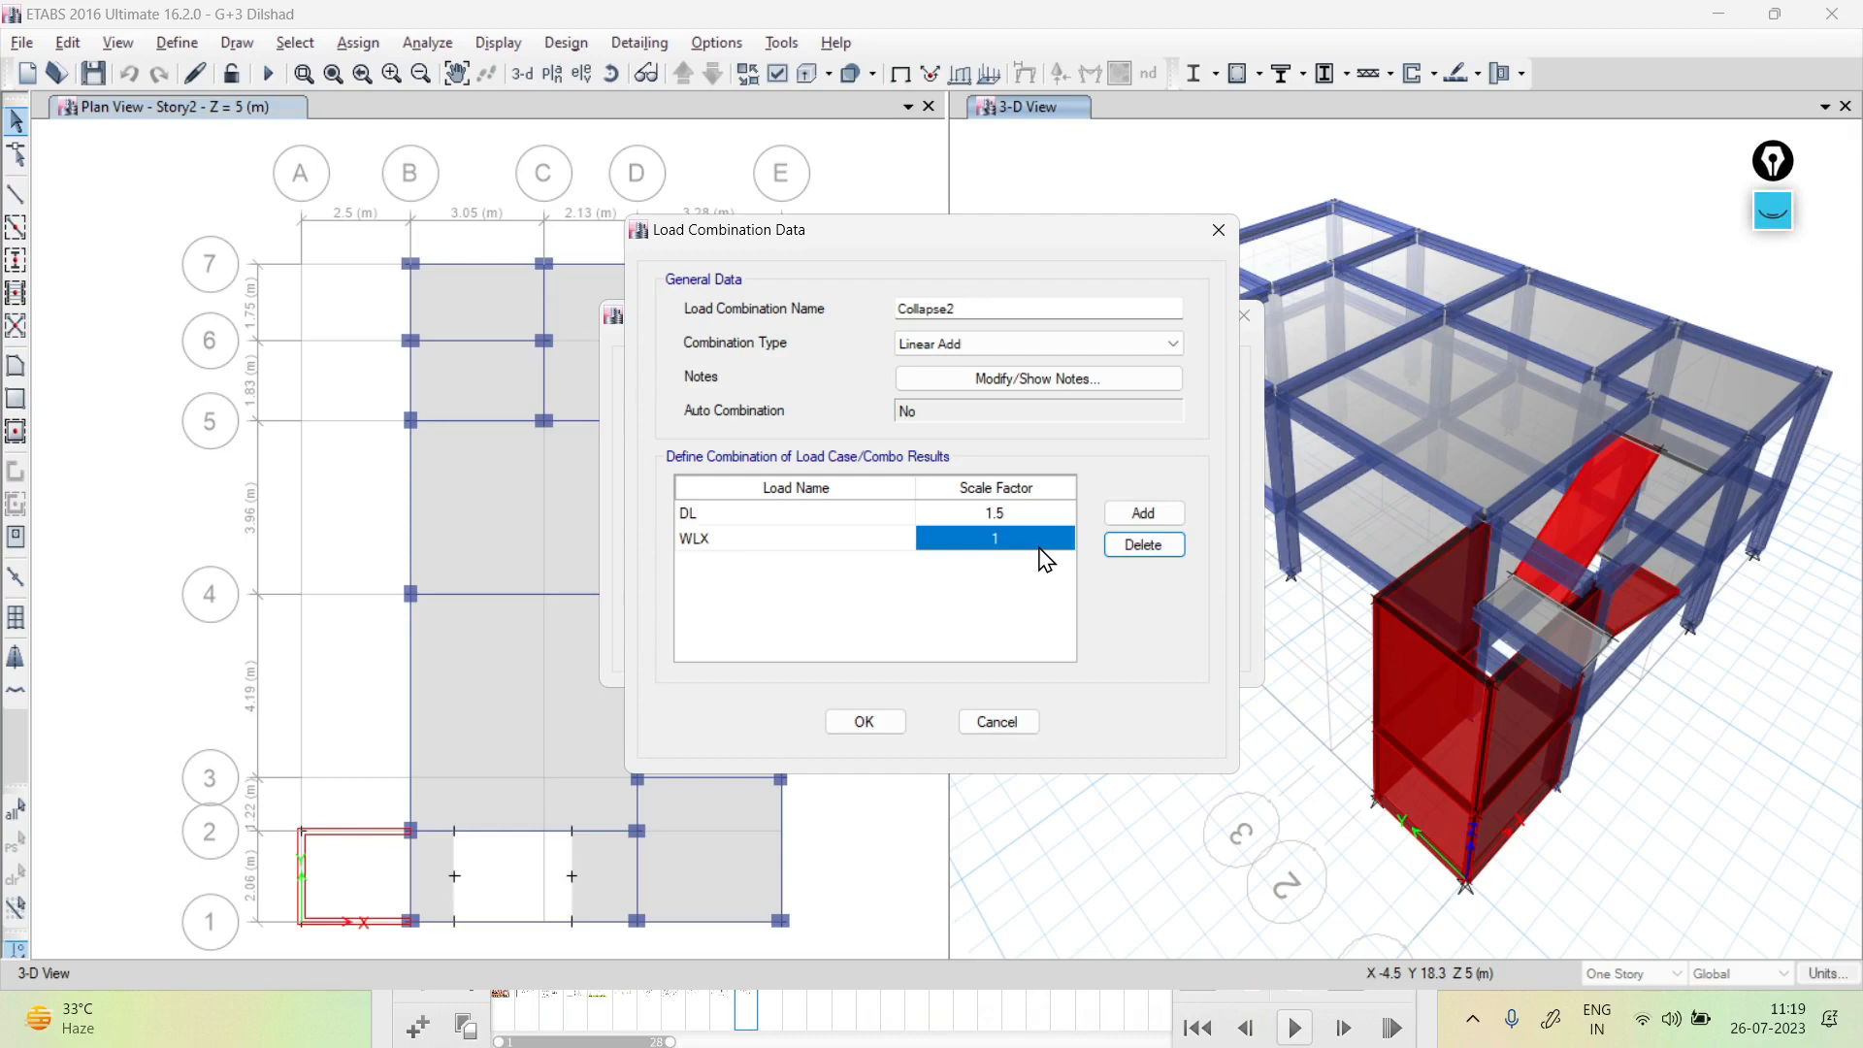
click(1039, 549)
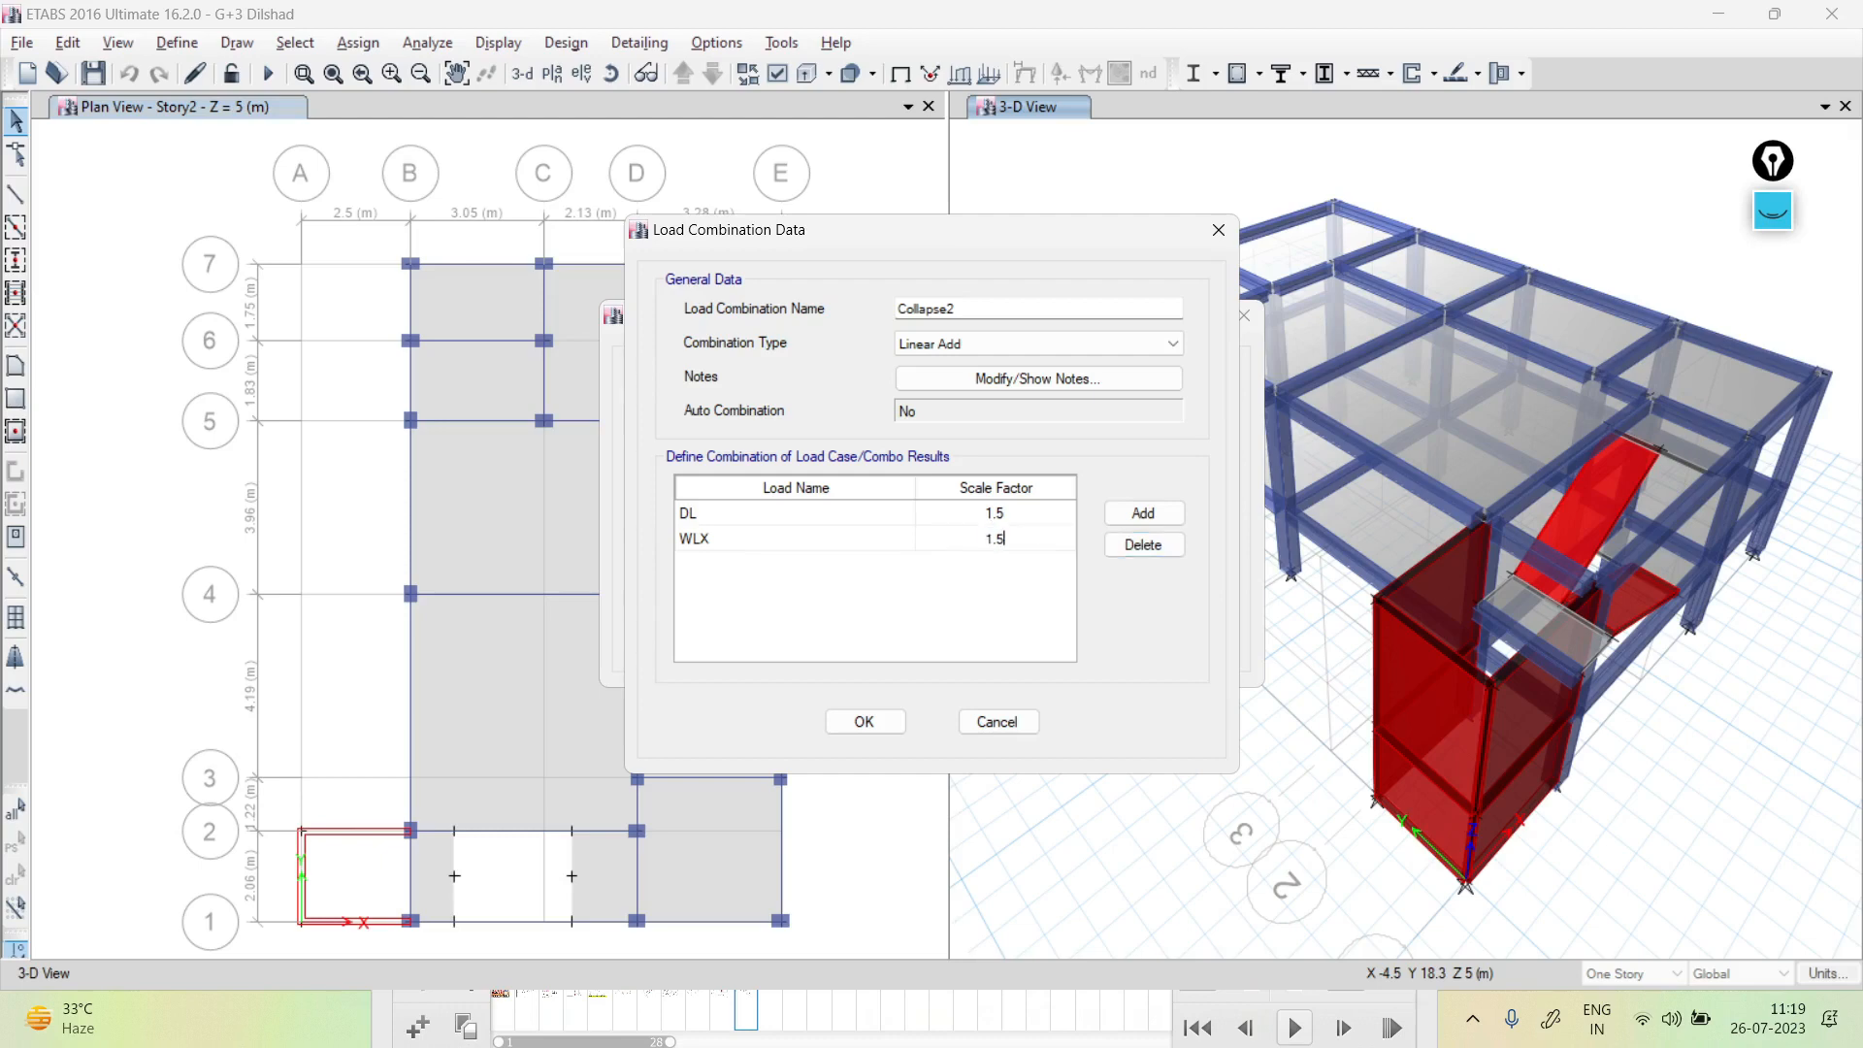
text(1.5)
click(1142, 513)
click(1045, 566)
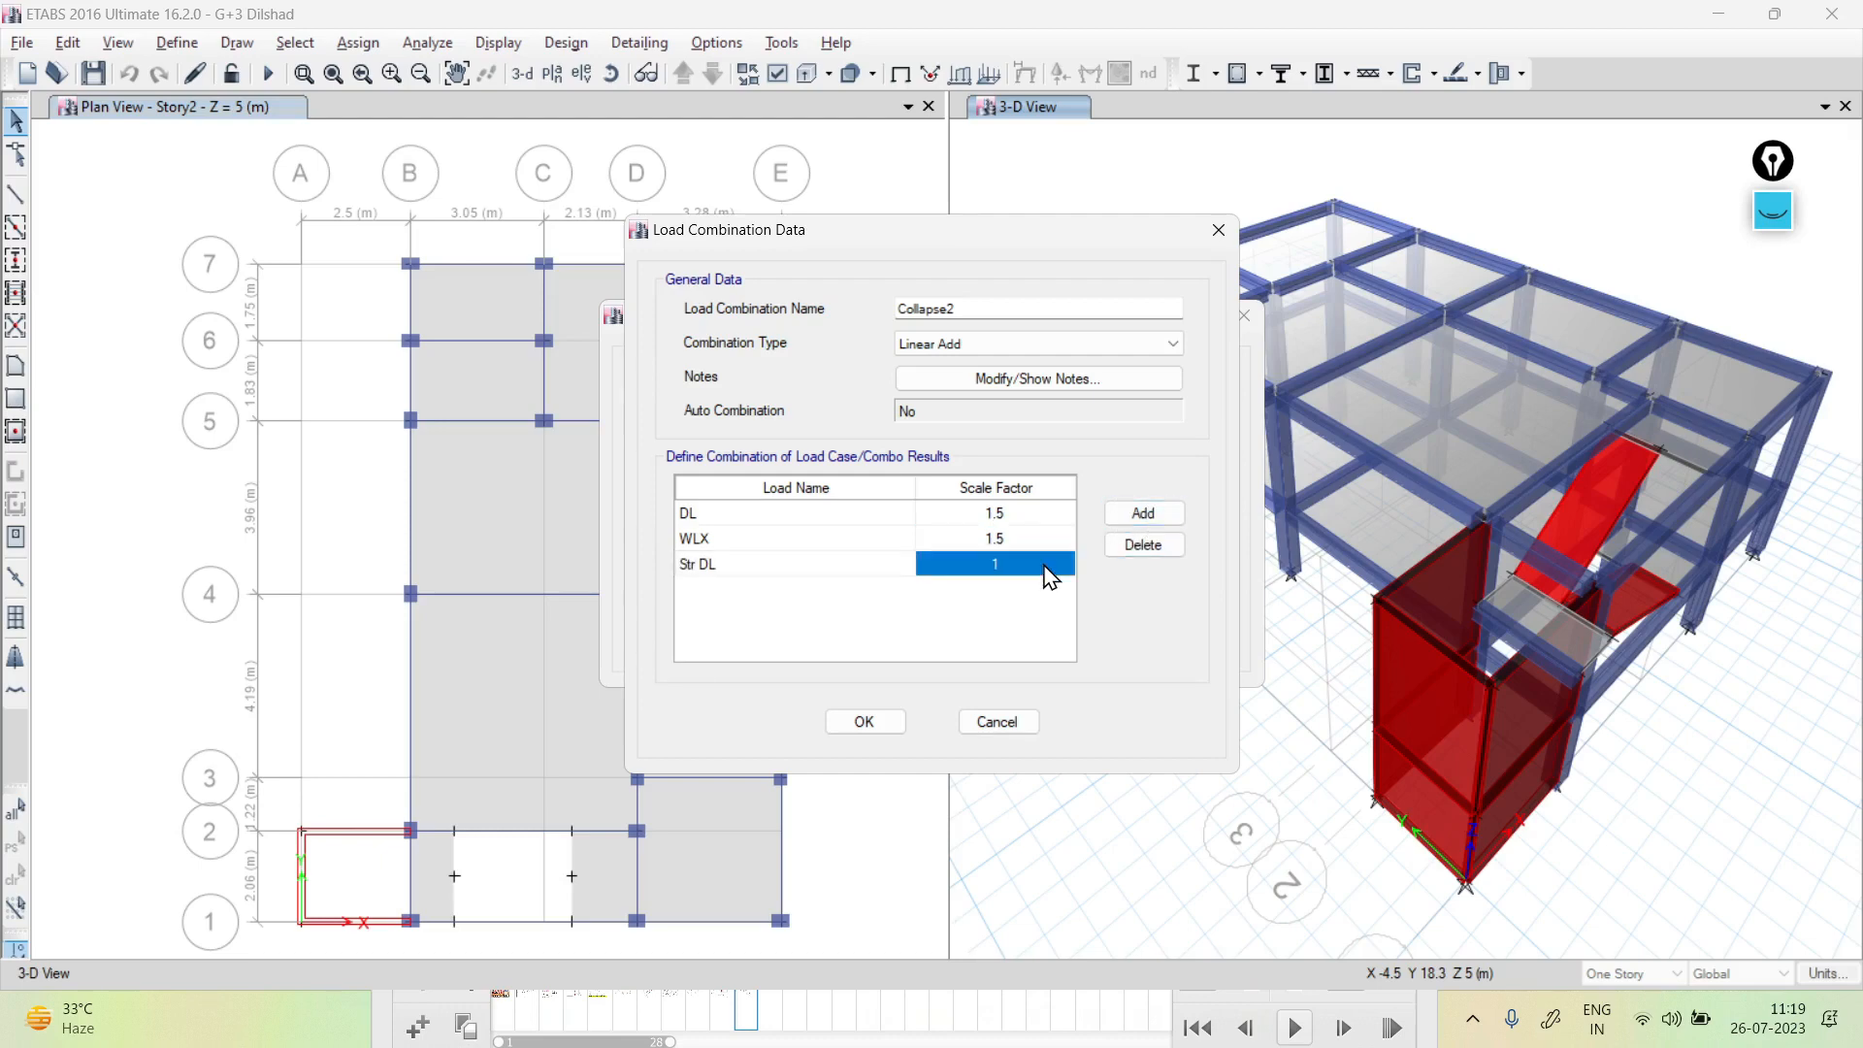
click(1135, 546)
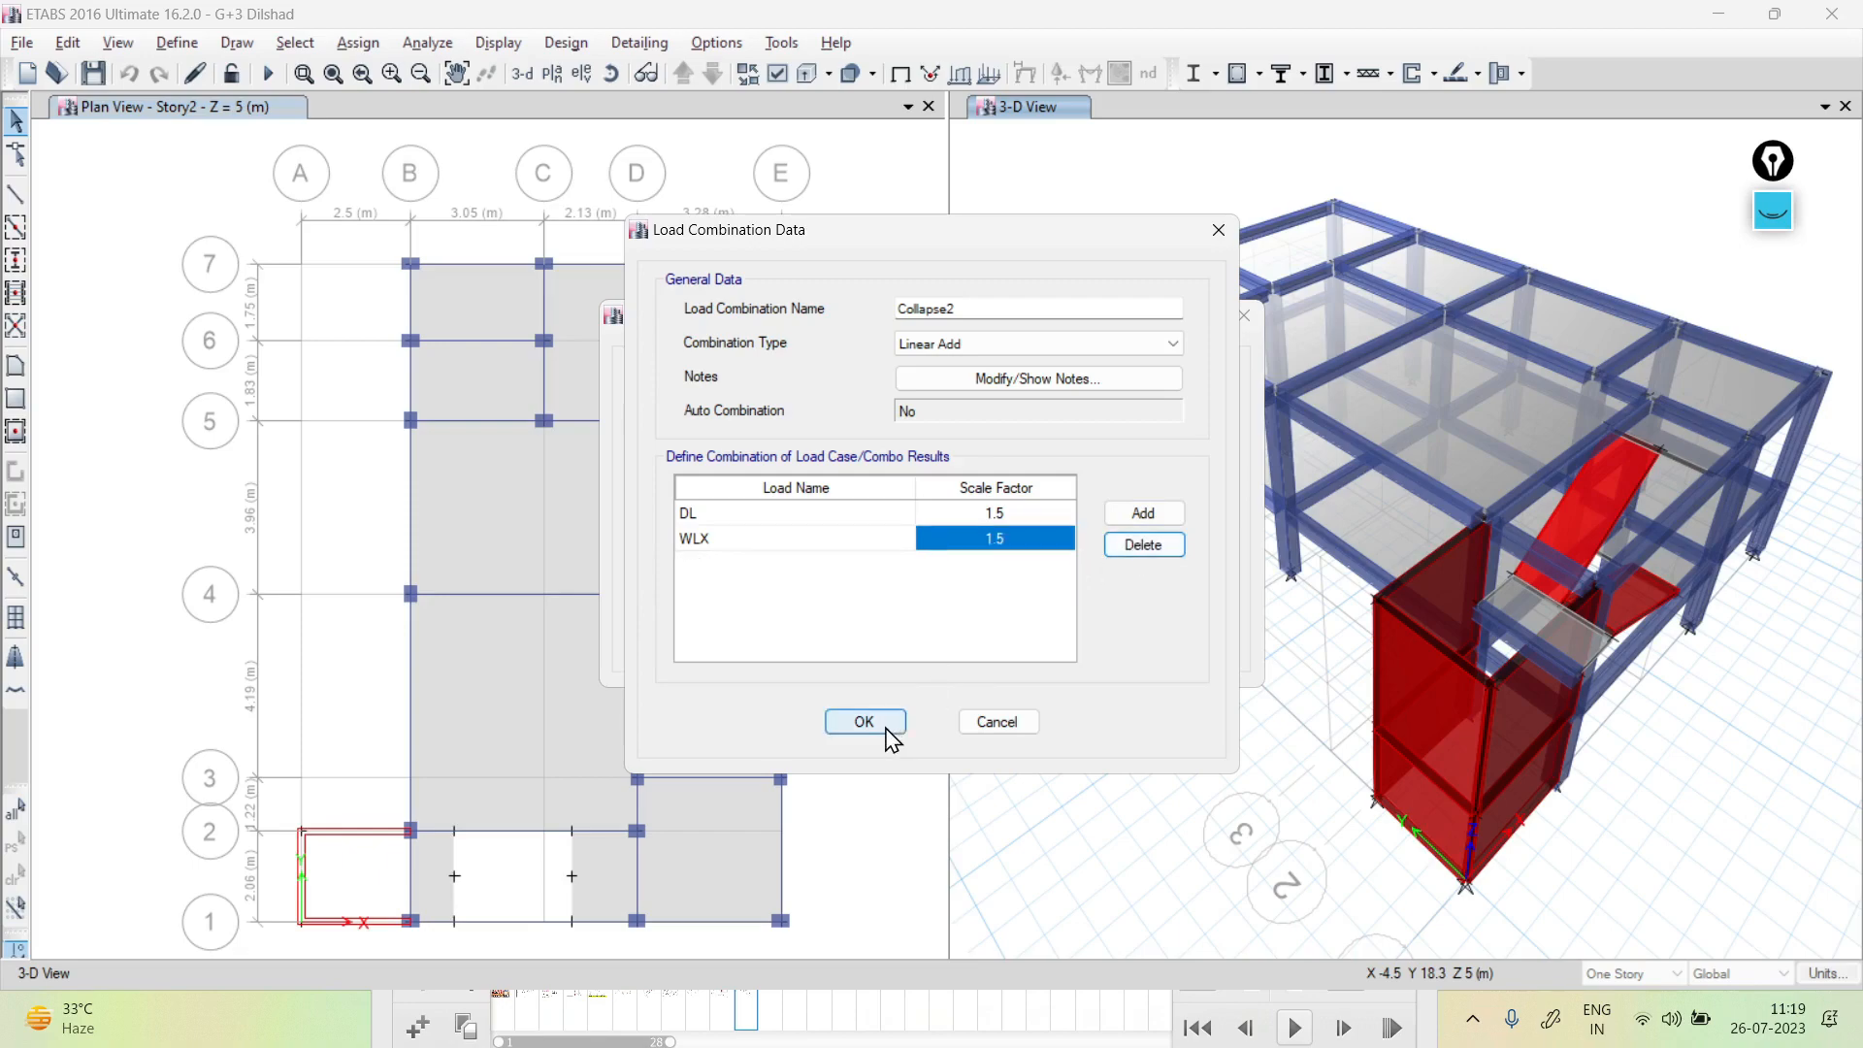
Compare Collapse2 with combination 02 in Load Combination.pdf in Foxit Reader and save it in ETABS
key(alt+Tab)
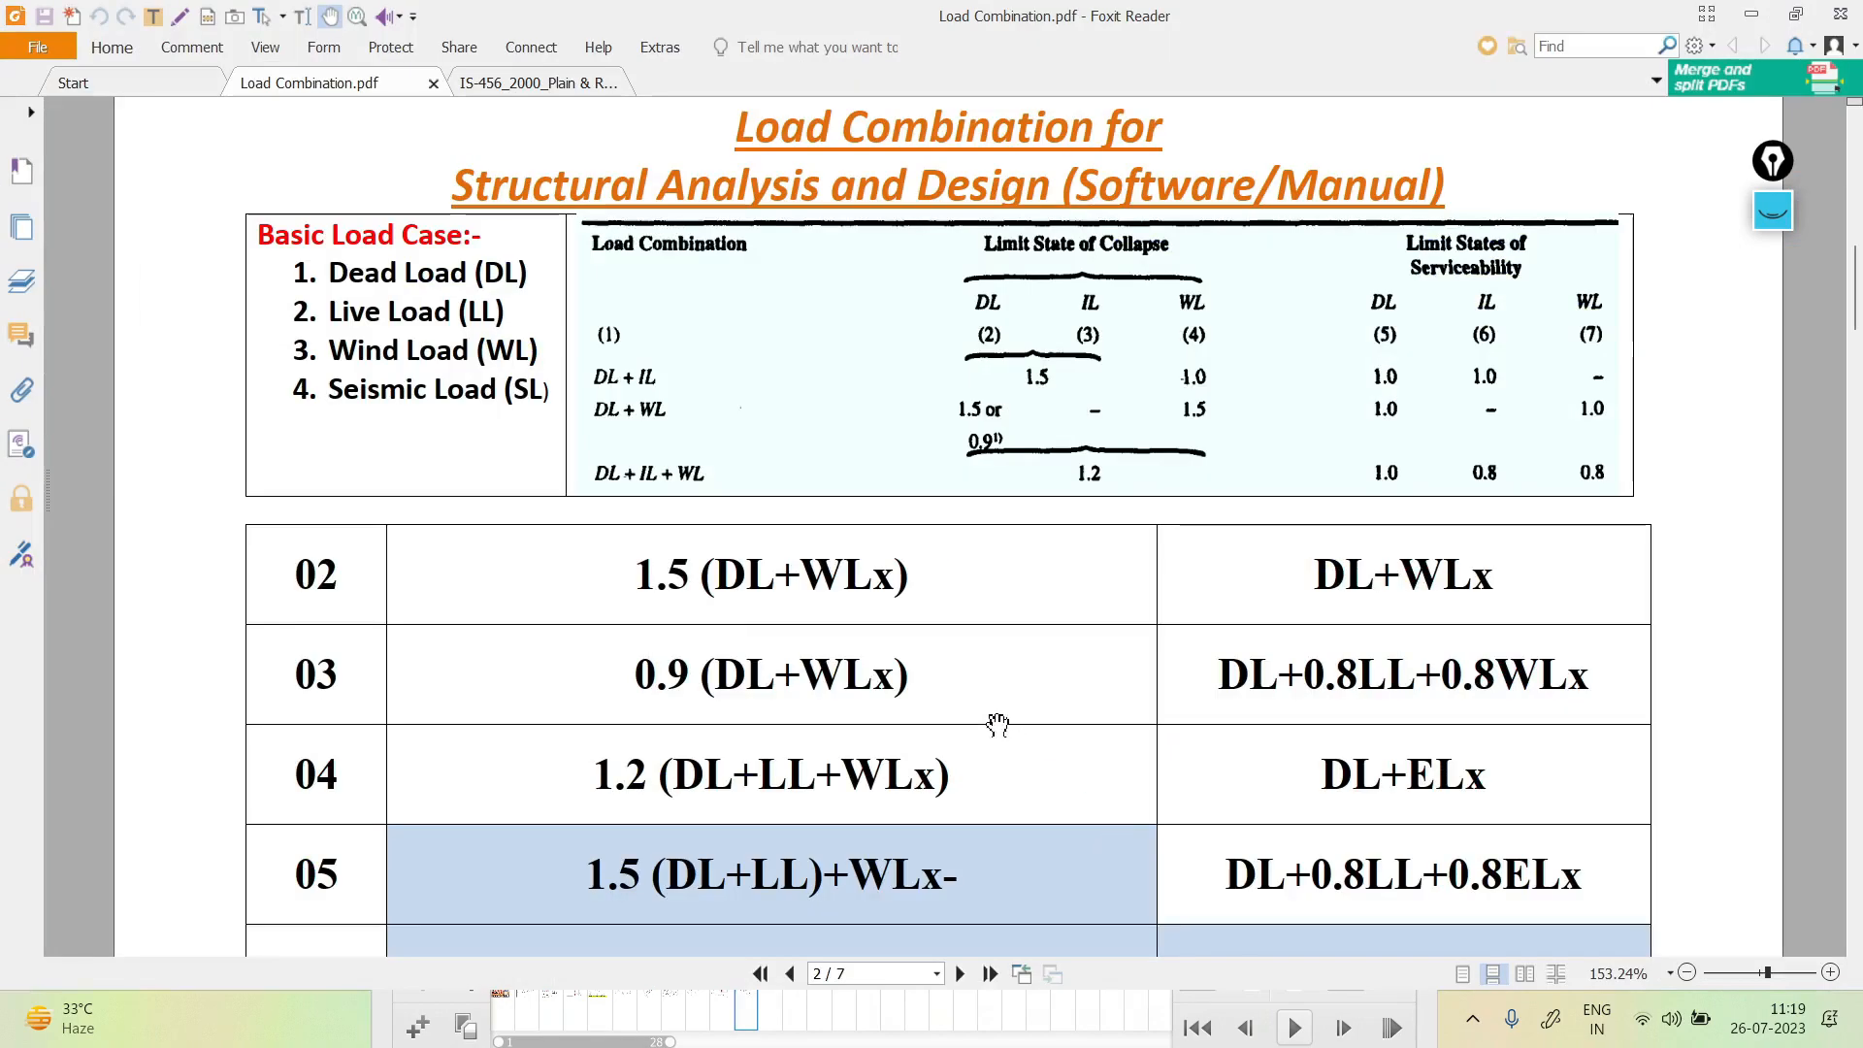
key(alt+Tab)
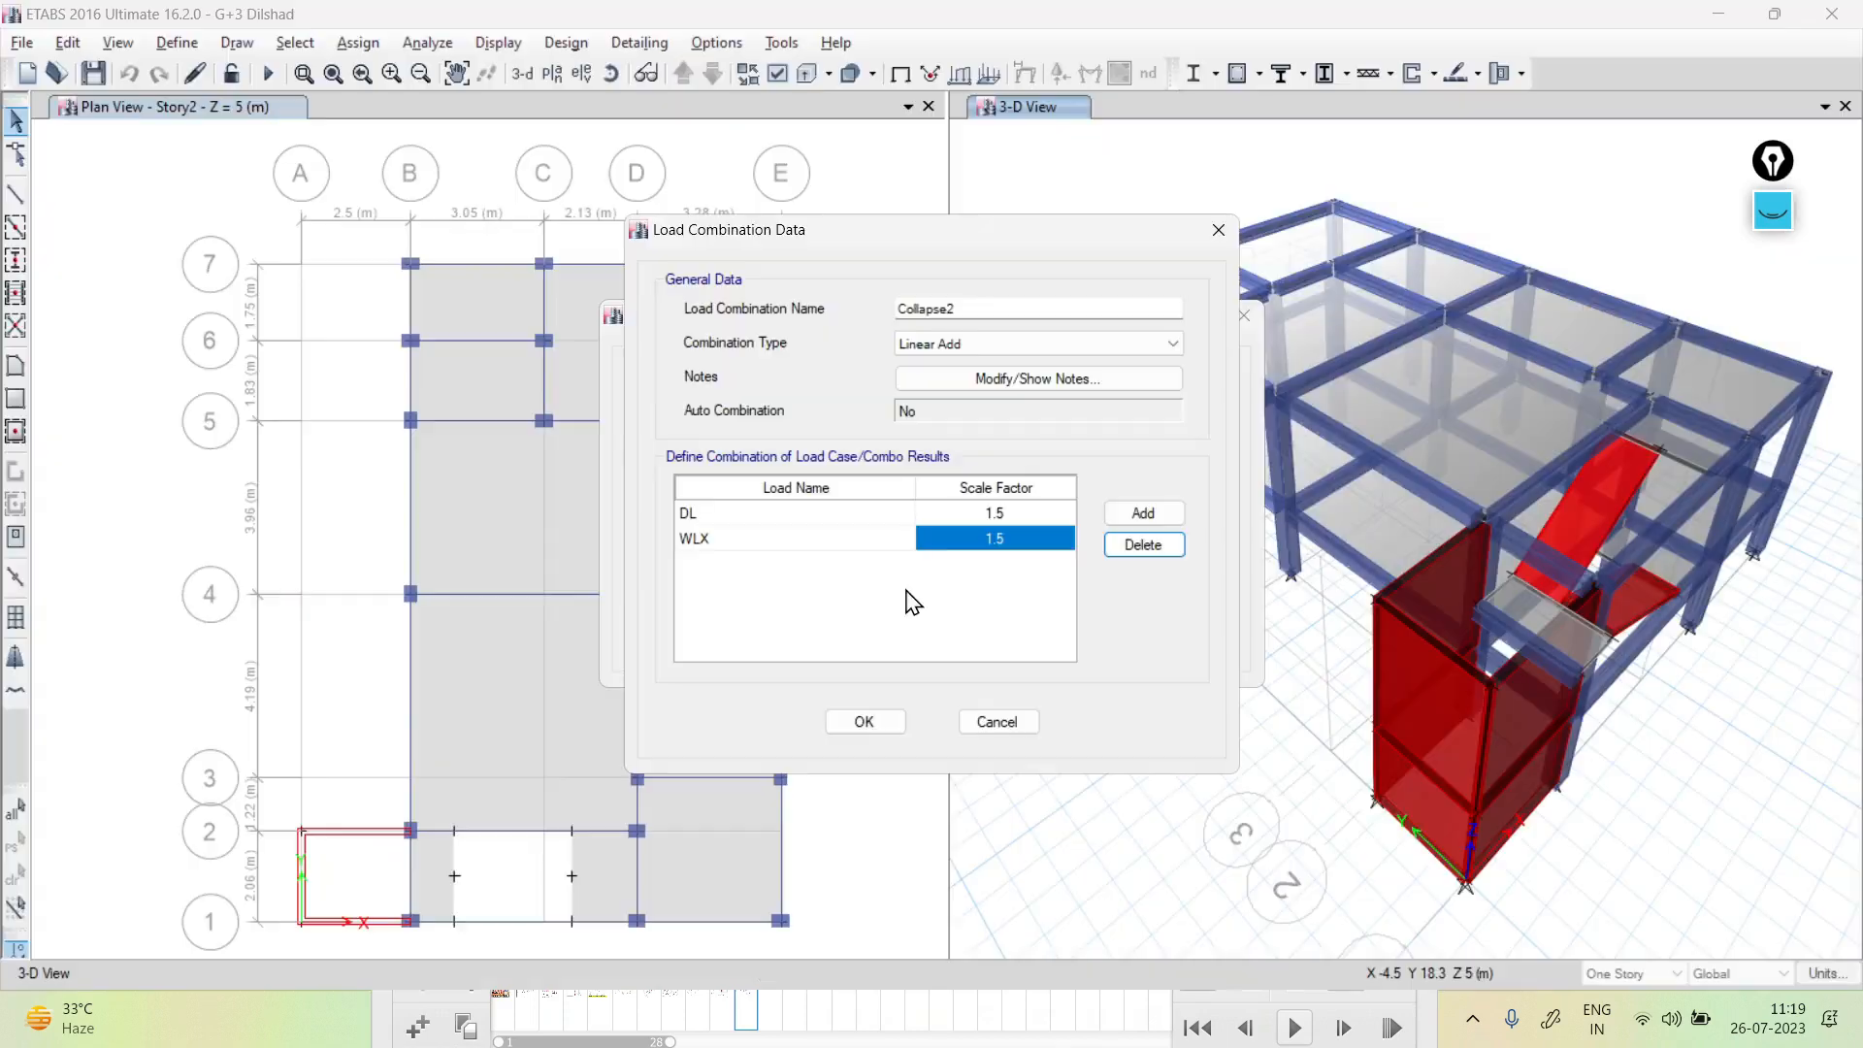
click(864, 721)
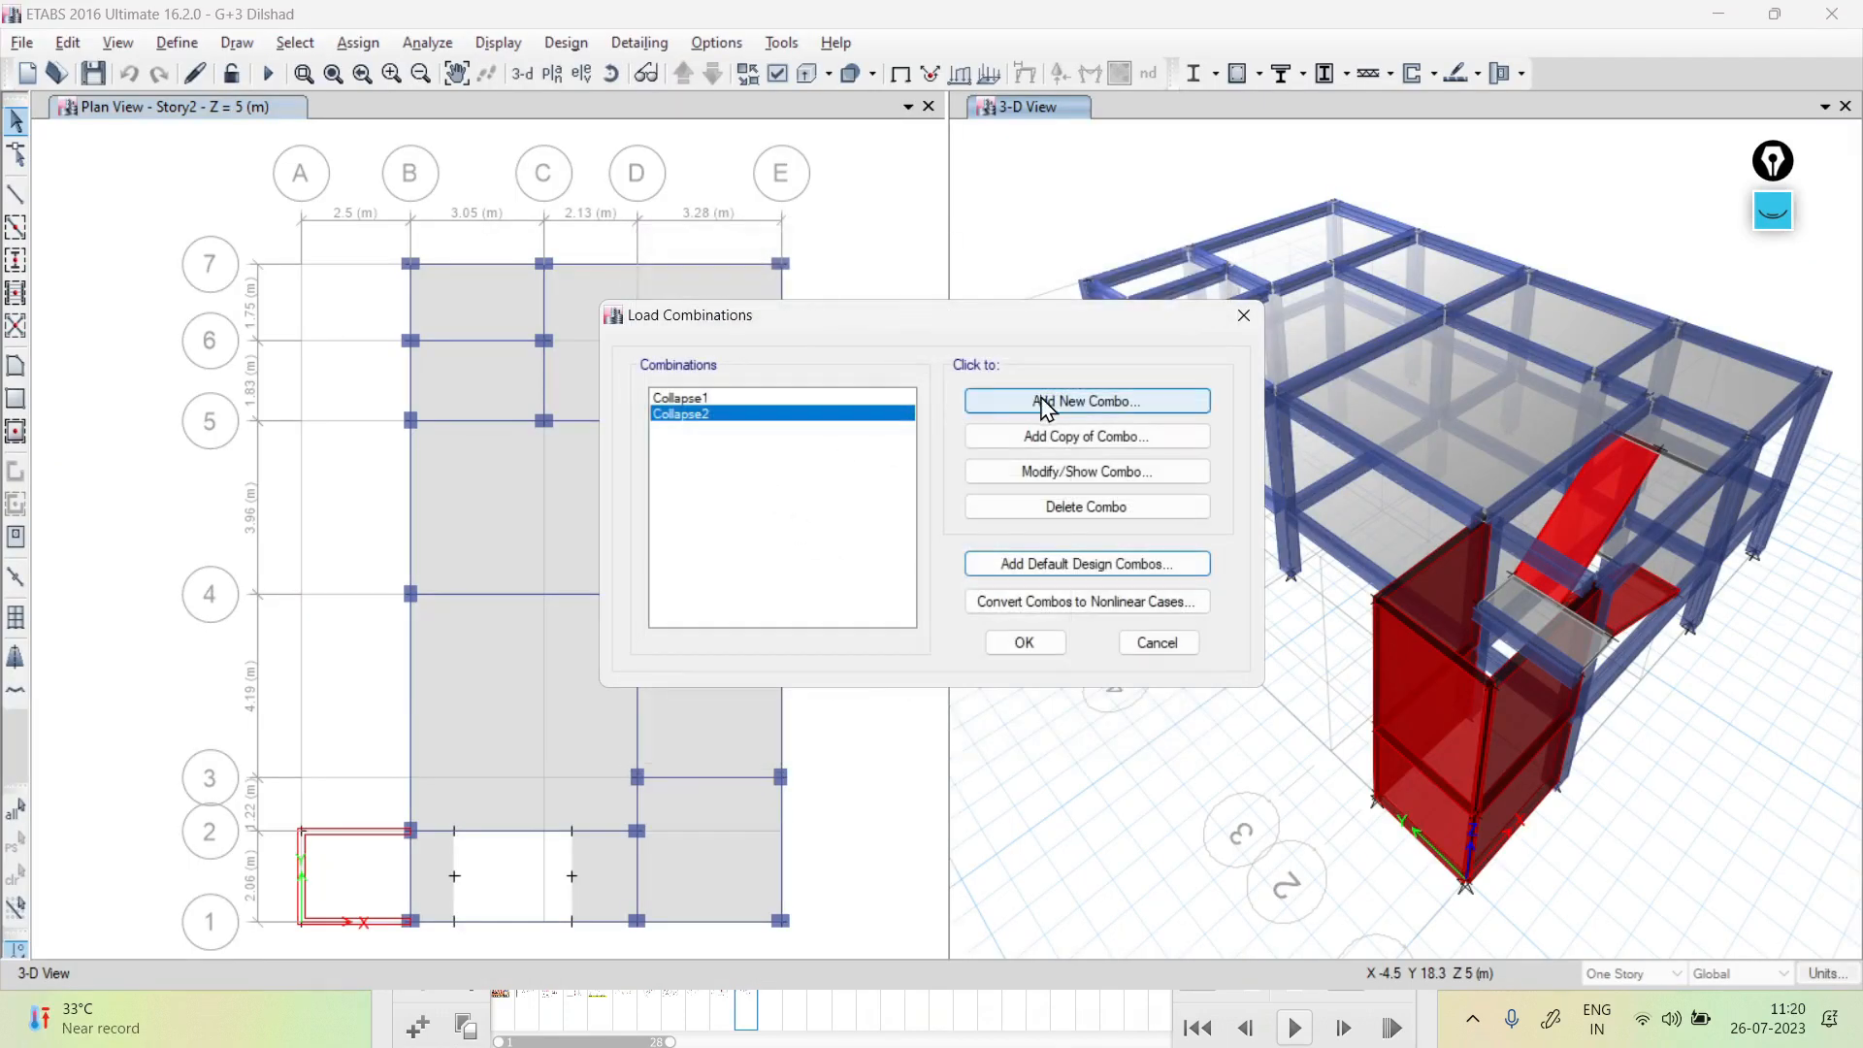
Copy Collapse2 as Collapse3 with a DL scale factor of 0.9, following combination 03 in Load Combination.pdf, and save it
click(1058, 438)
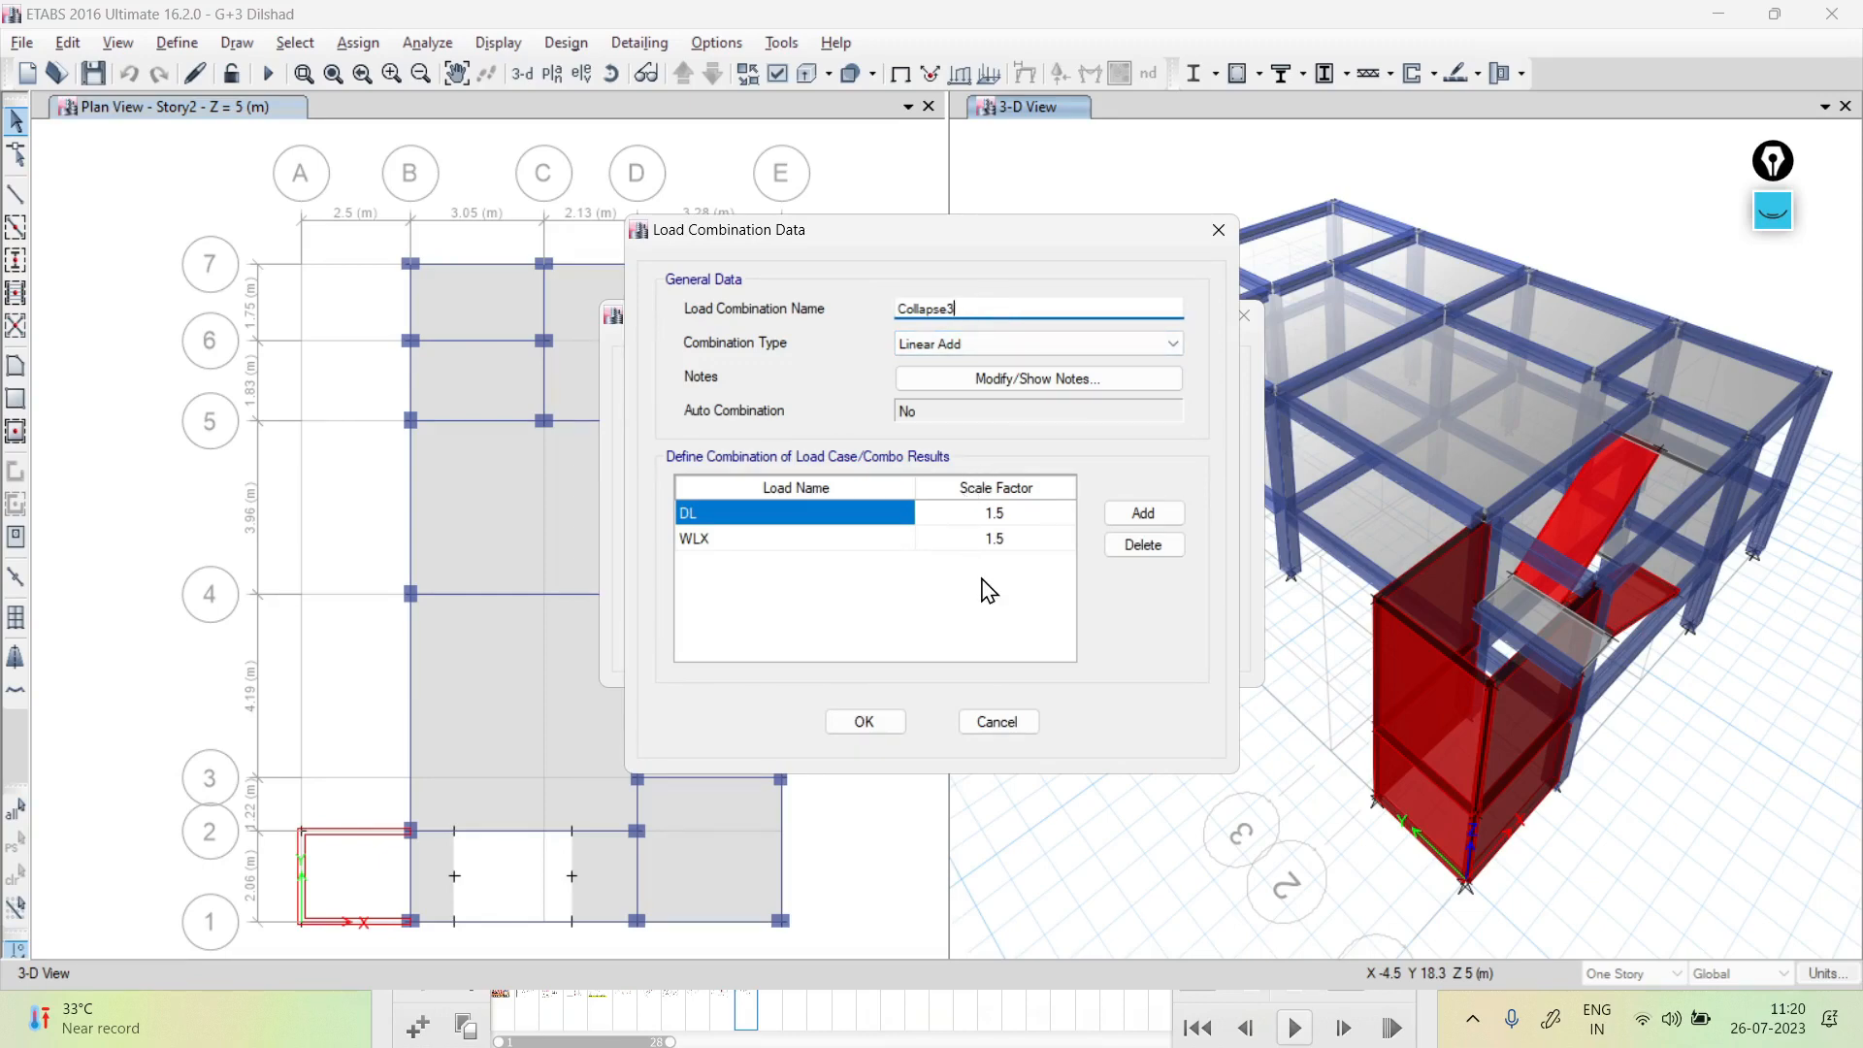
key(alt+Tab)
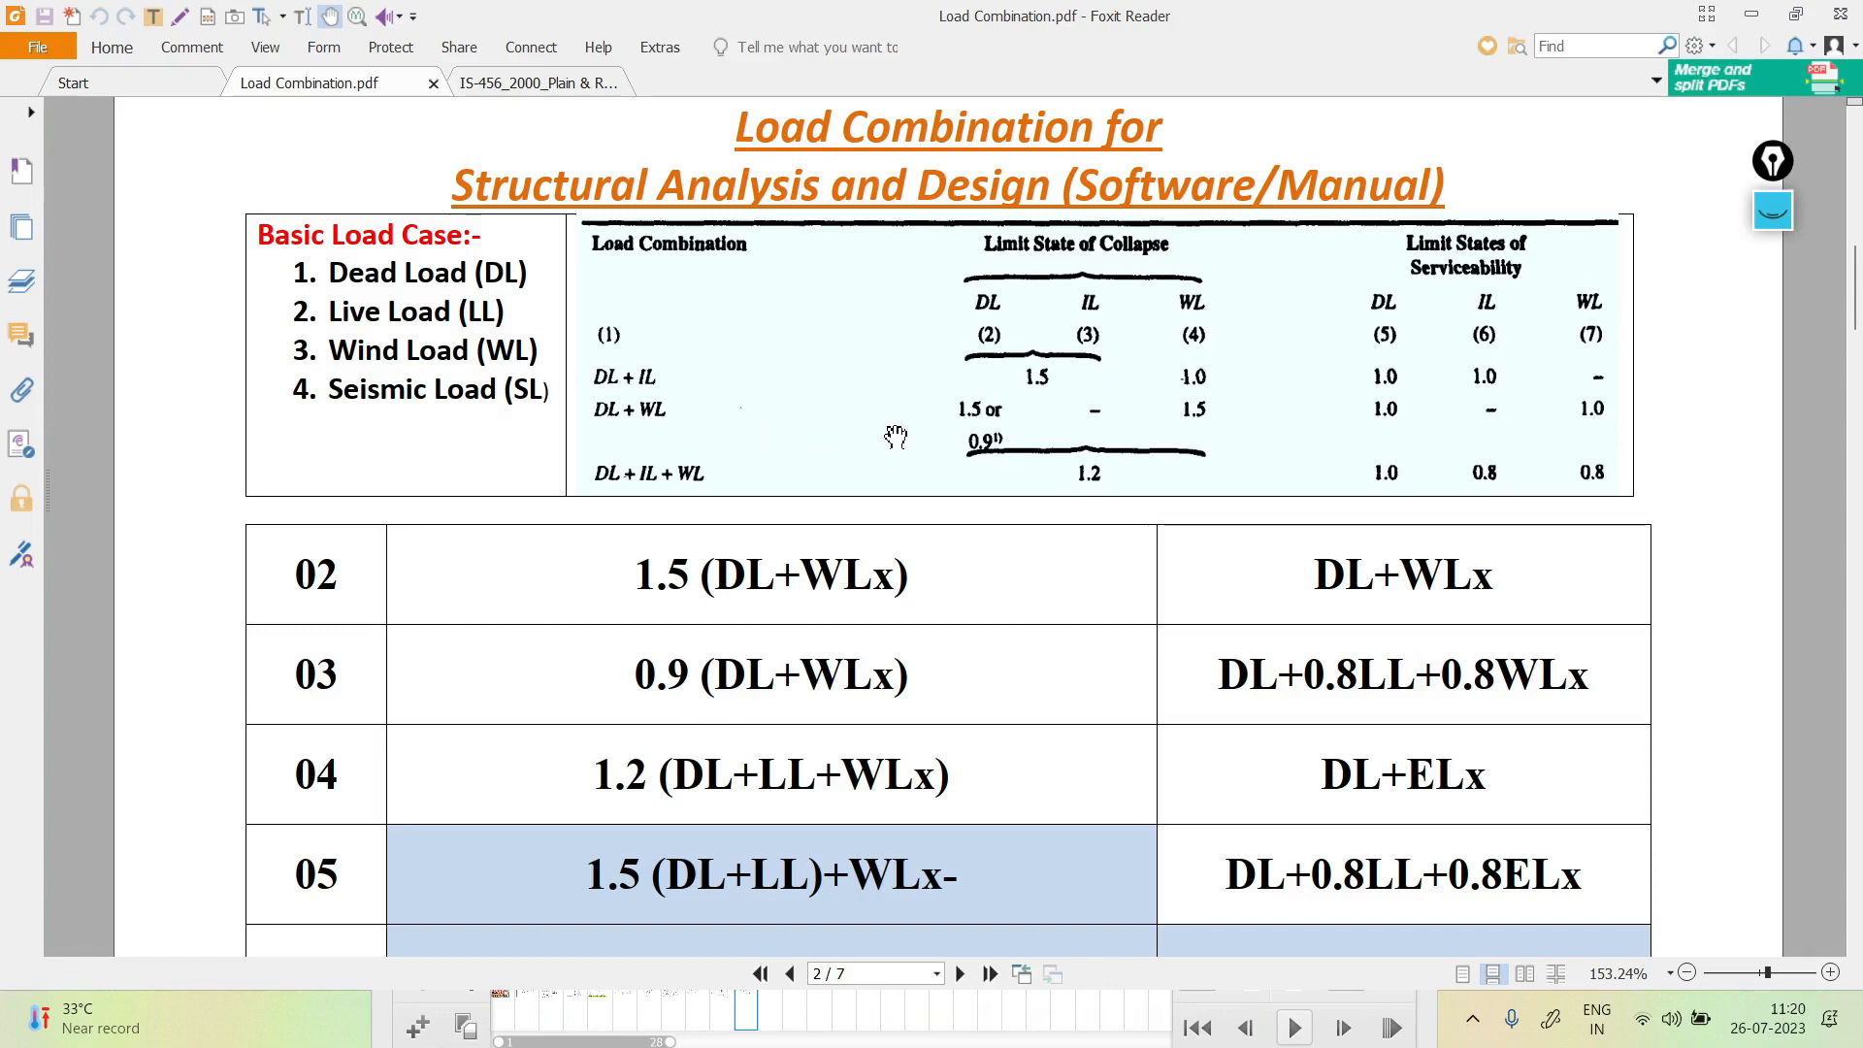
key(alt+Tab)
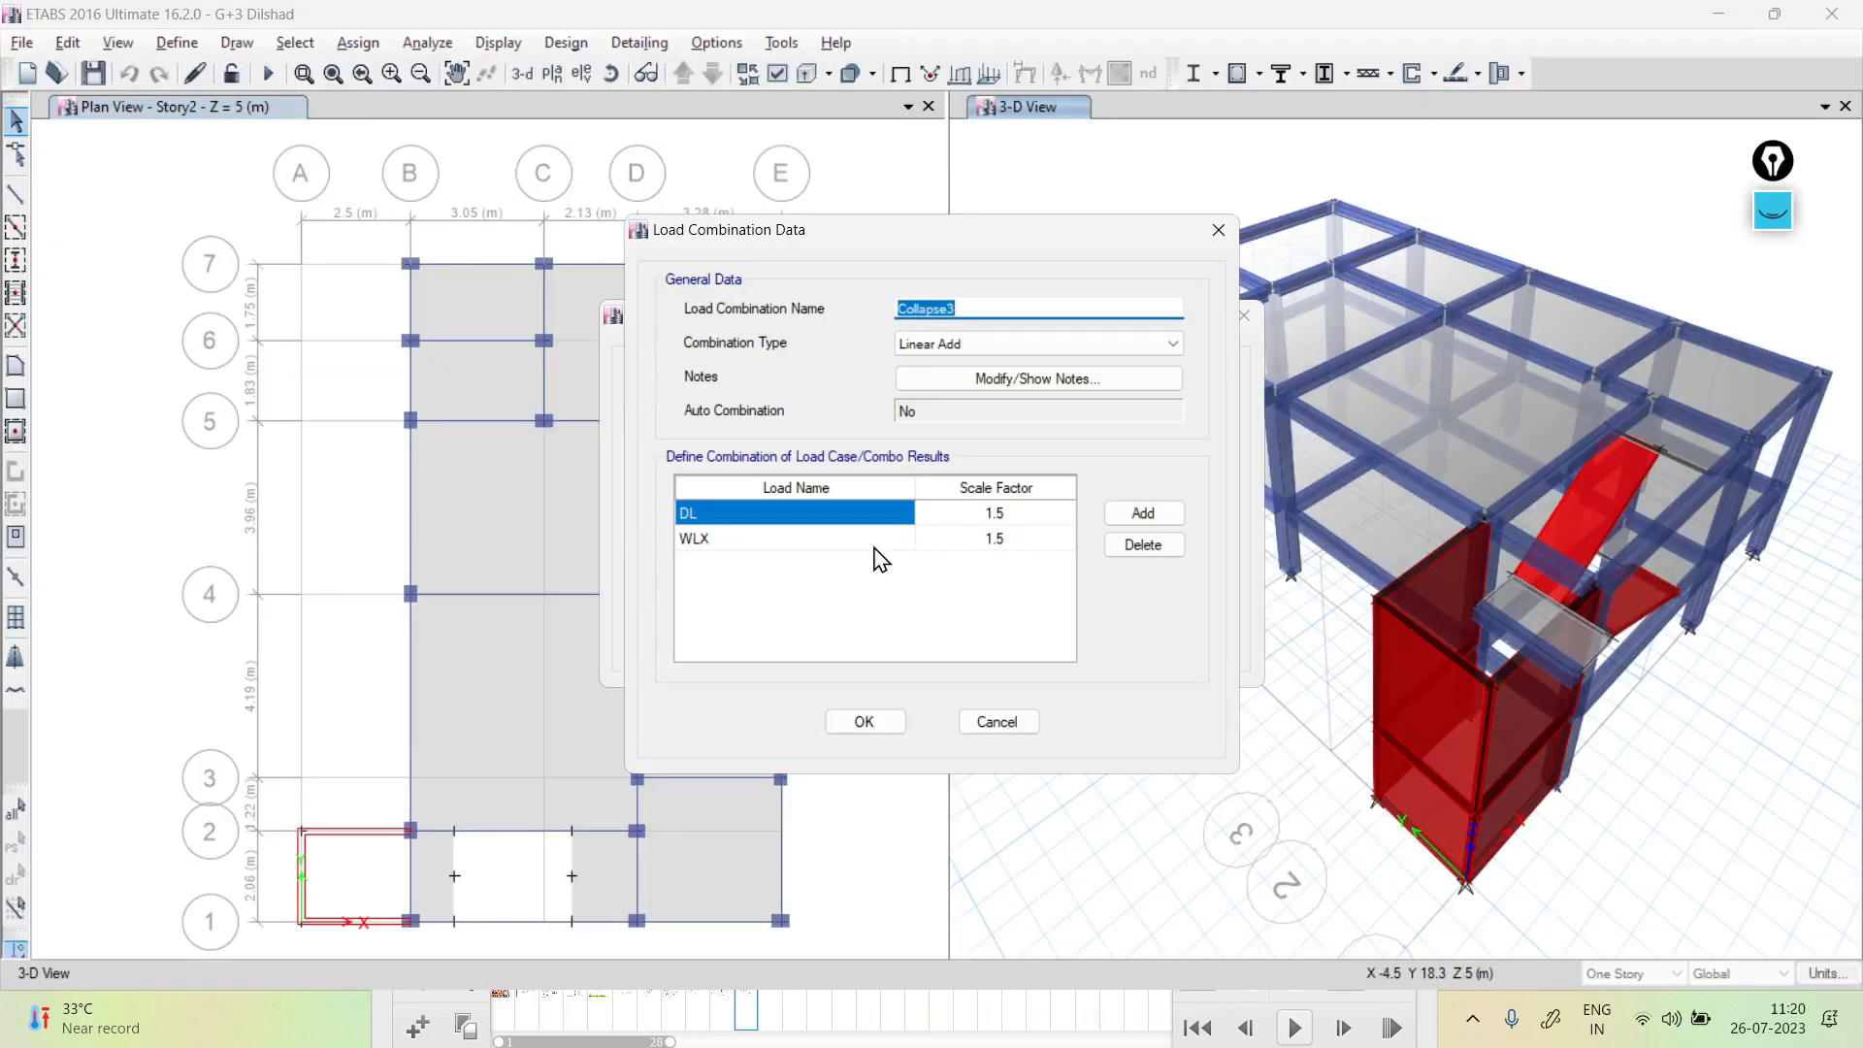
click(1016, 521)
text(0.)
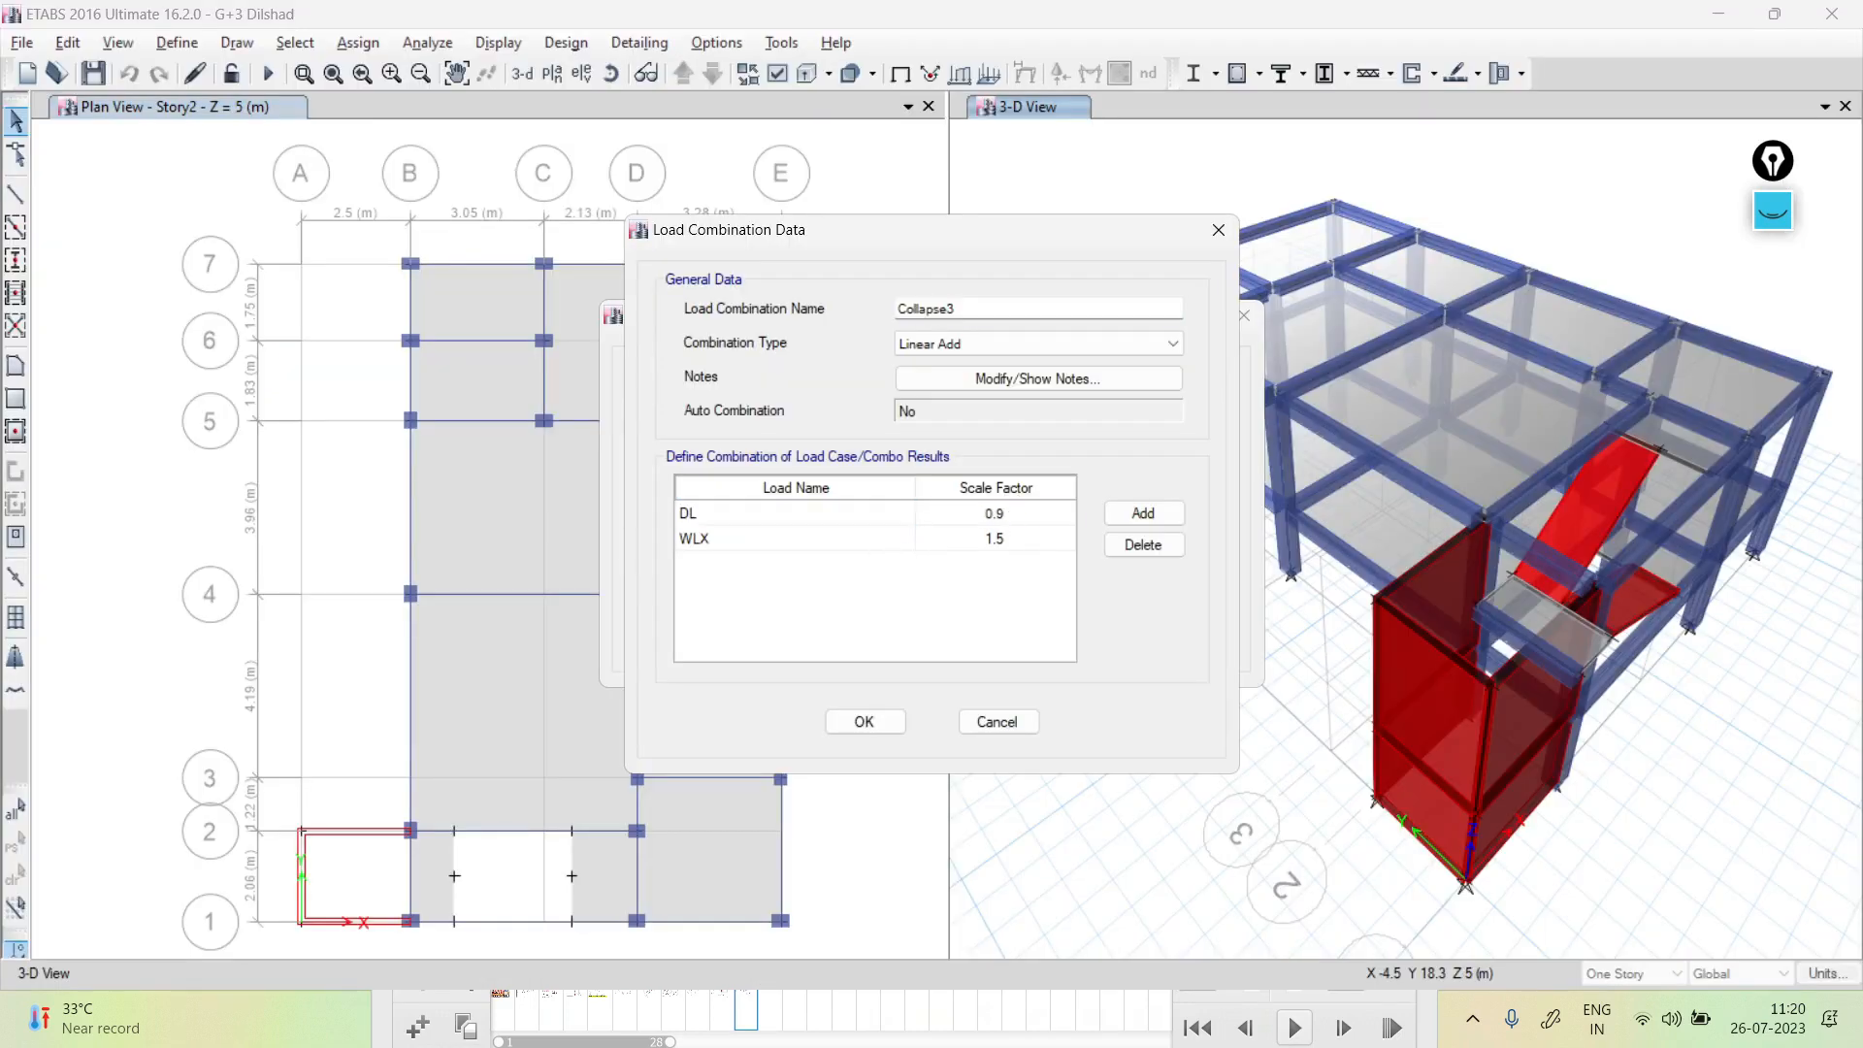
text(9)
click(866, 721)
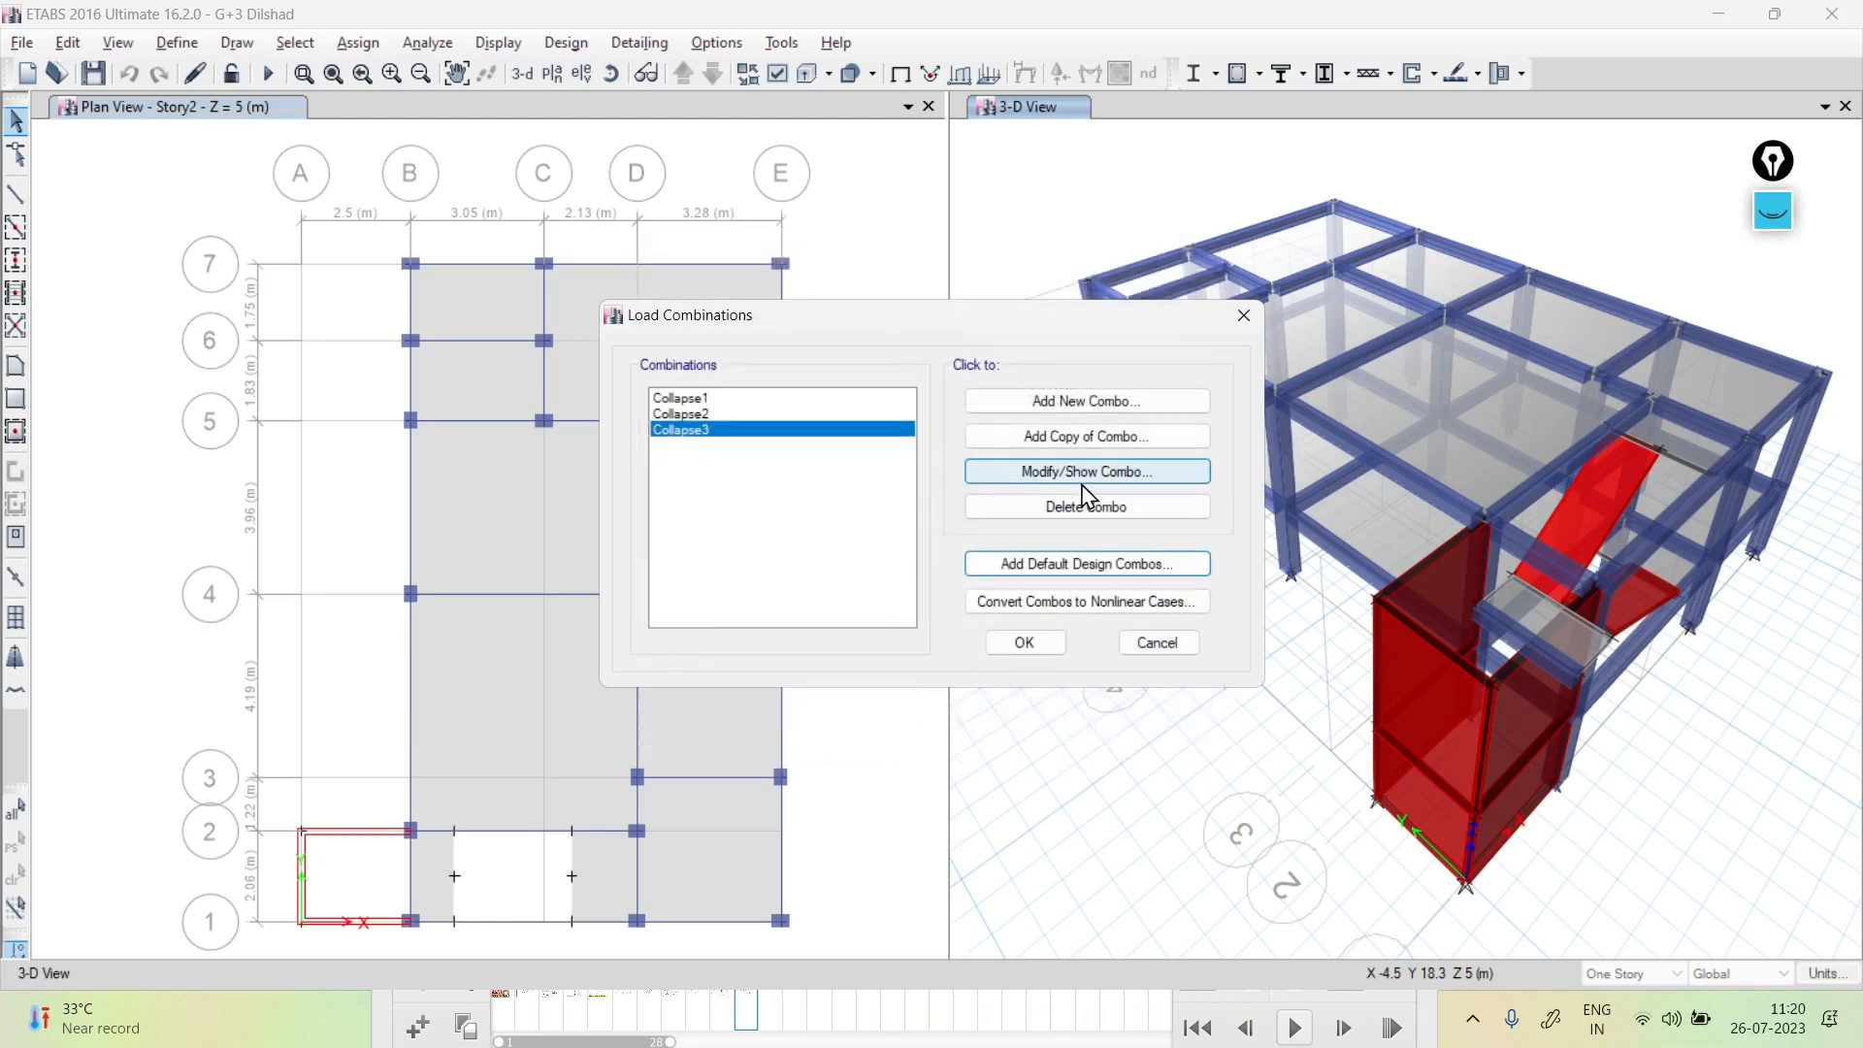
Copy Collapse3 as a new combination named Collapse4 and check combination 04 in Load Combination.pdf in Foxit Reader
click(1068, 434)
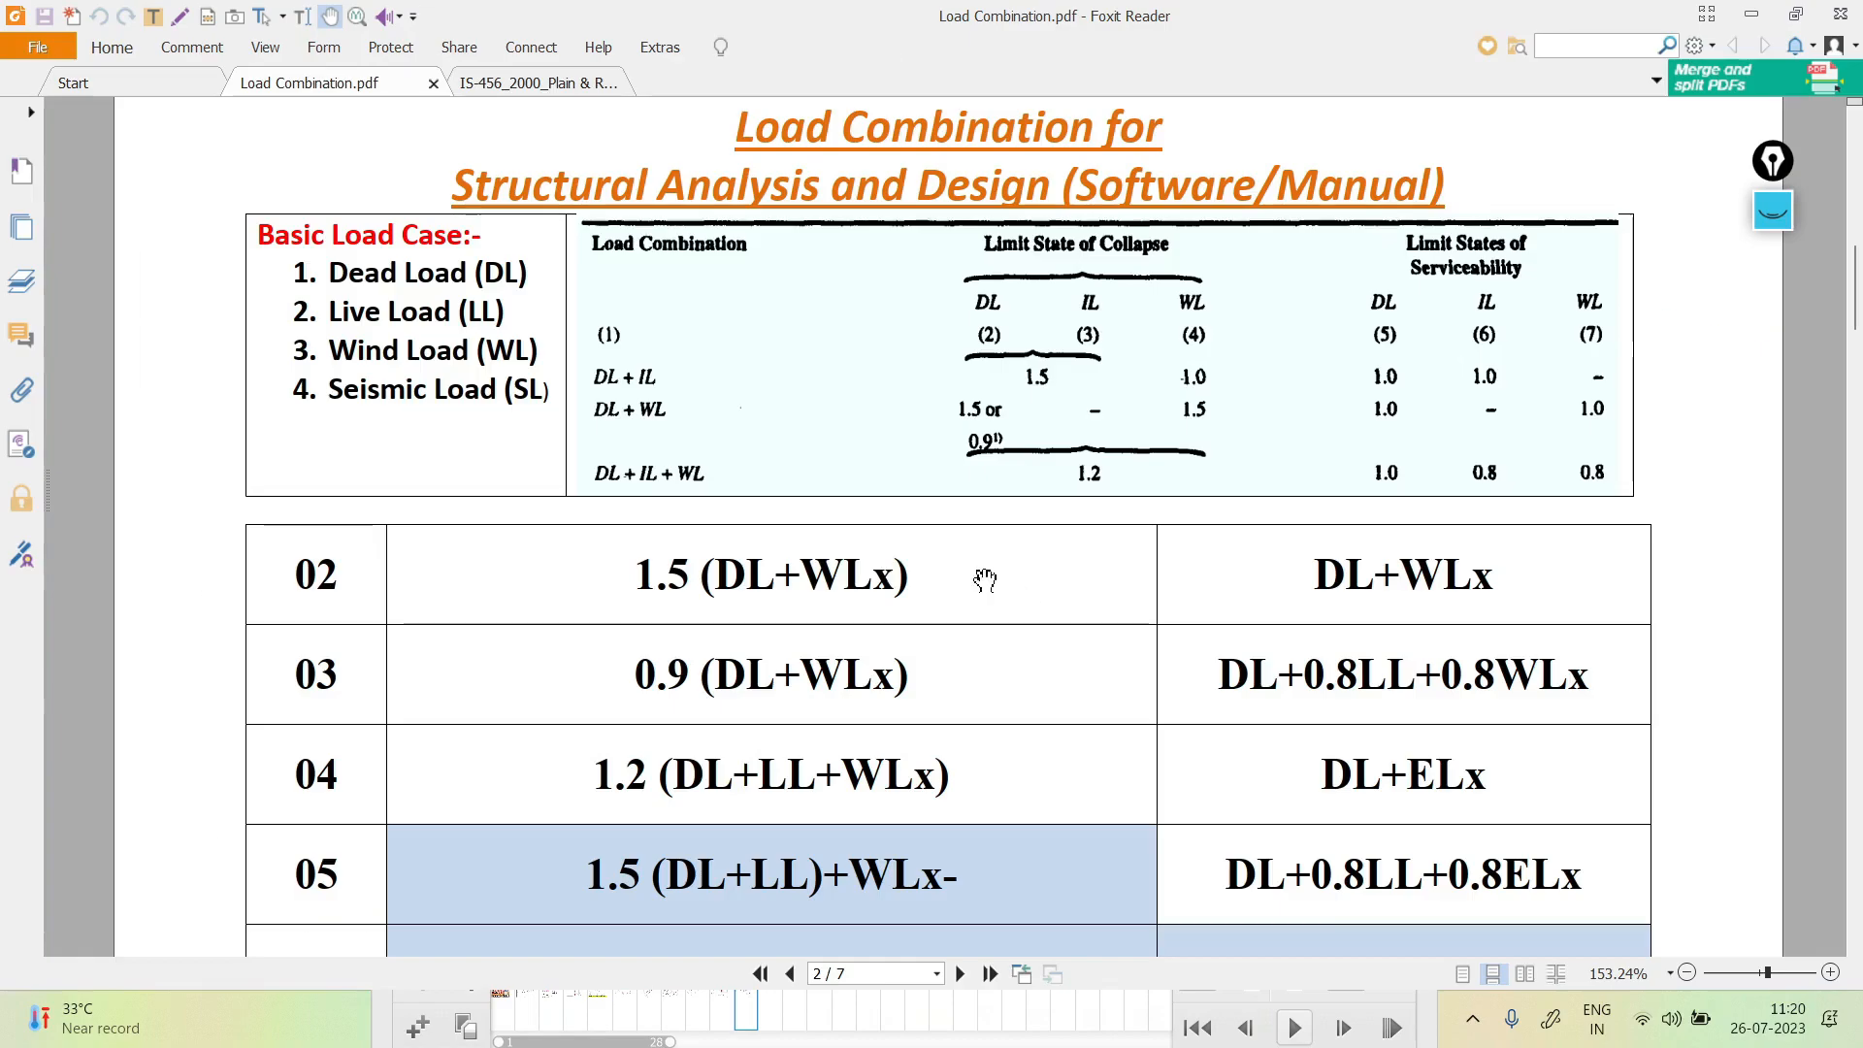
key(alt+Tab)
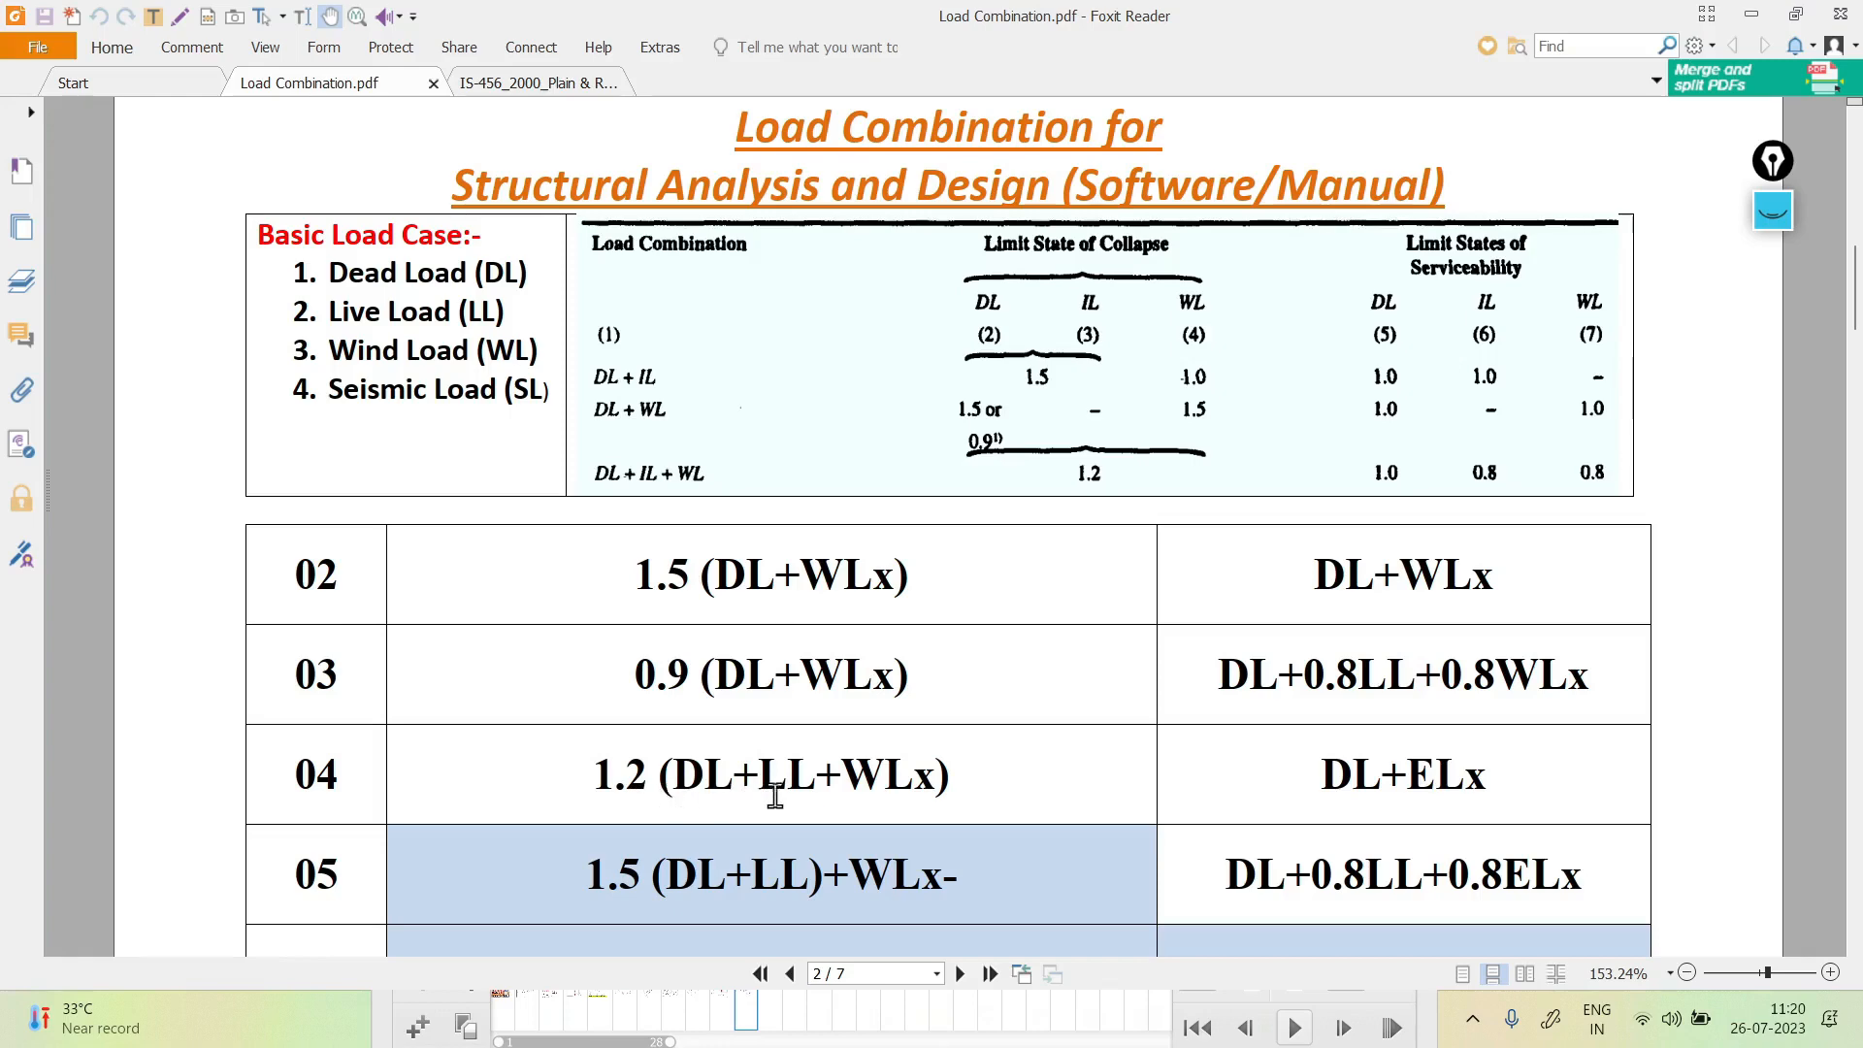
key(alt+Tab)
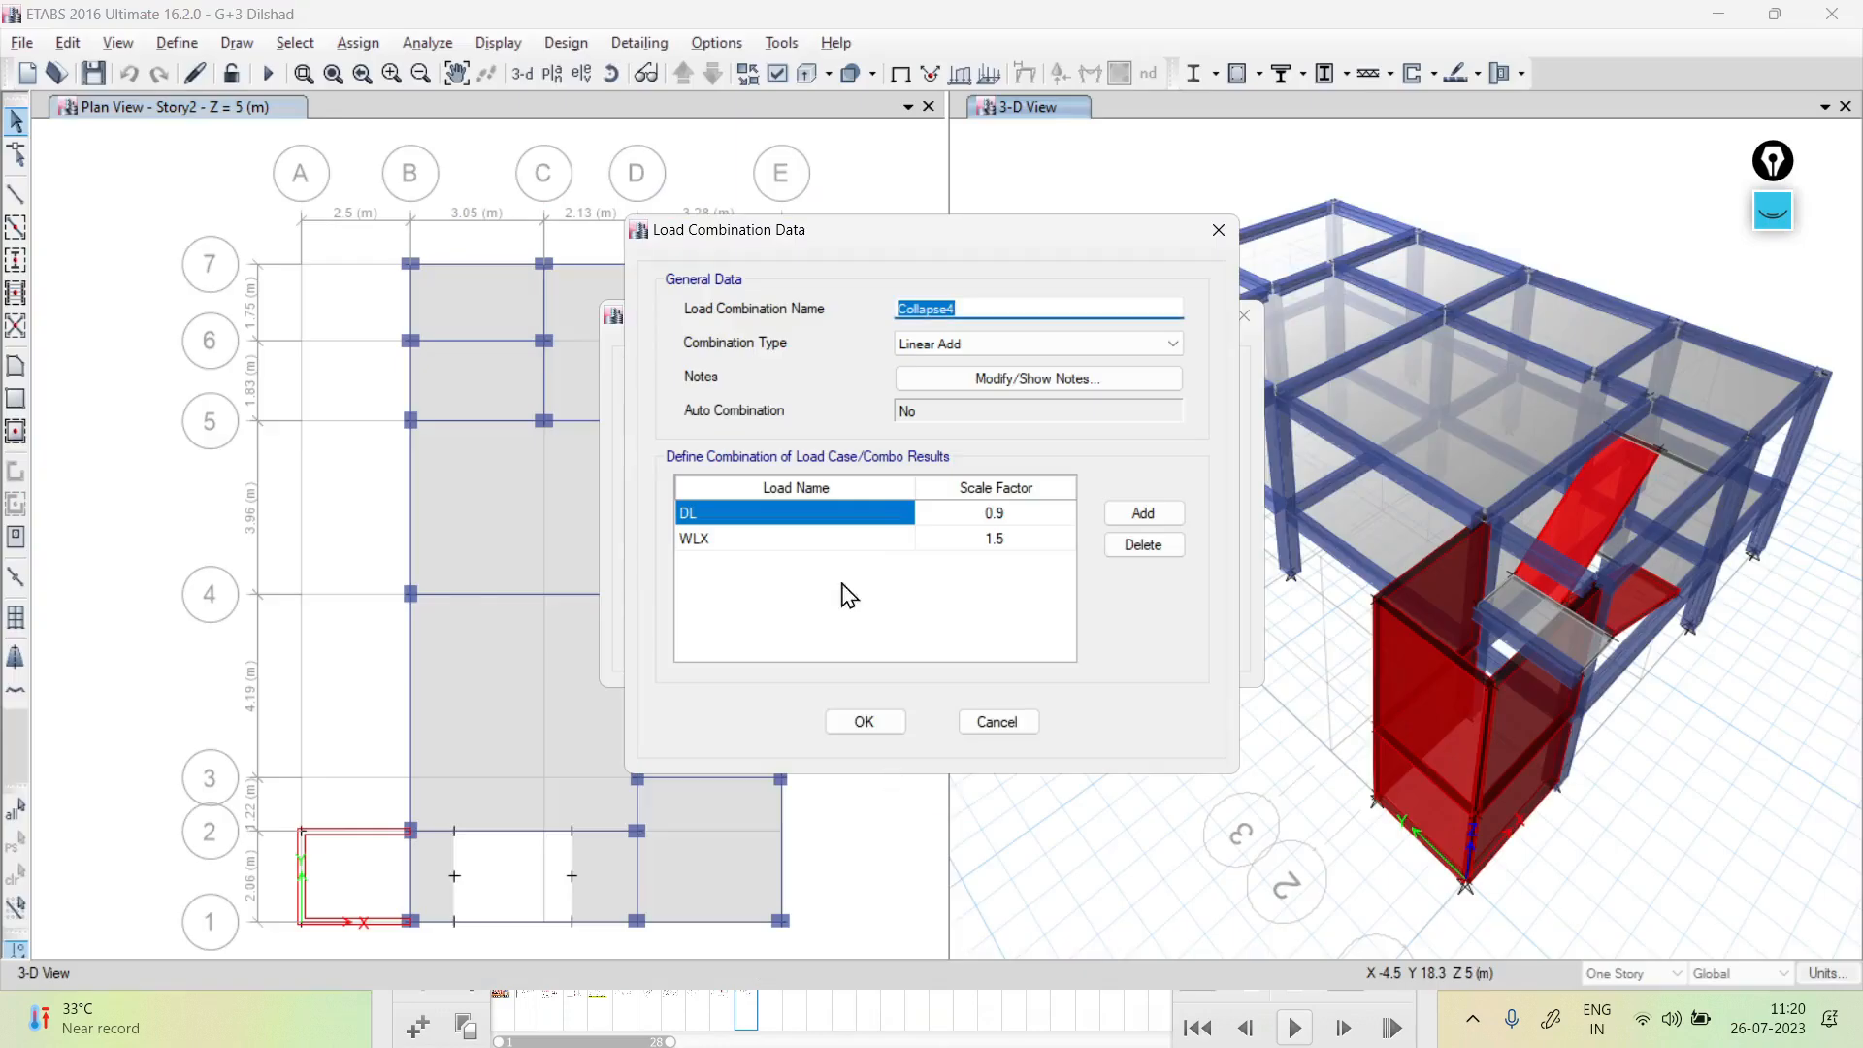
Add a third load to Collapse4, setting the second load to Genral LL and the third to WLX
click(1147, 514)
click(1031, 542)
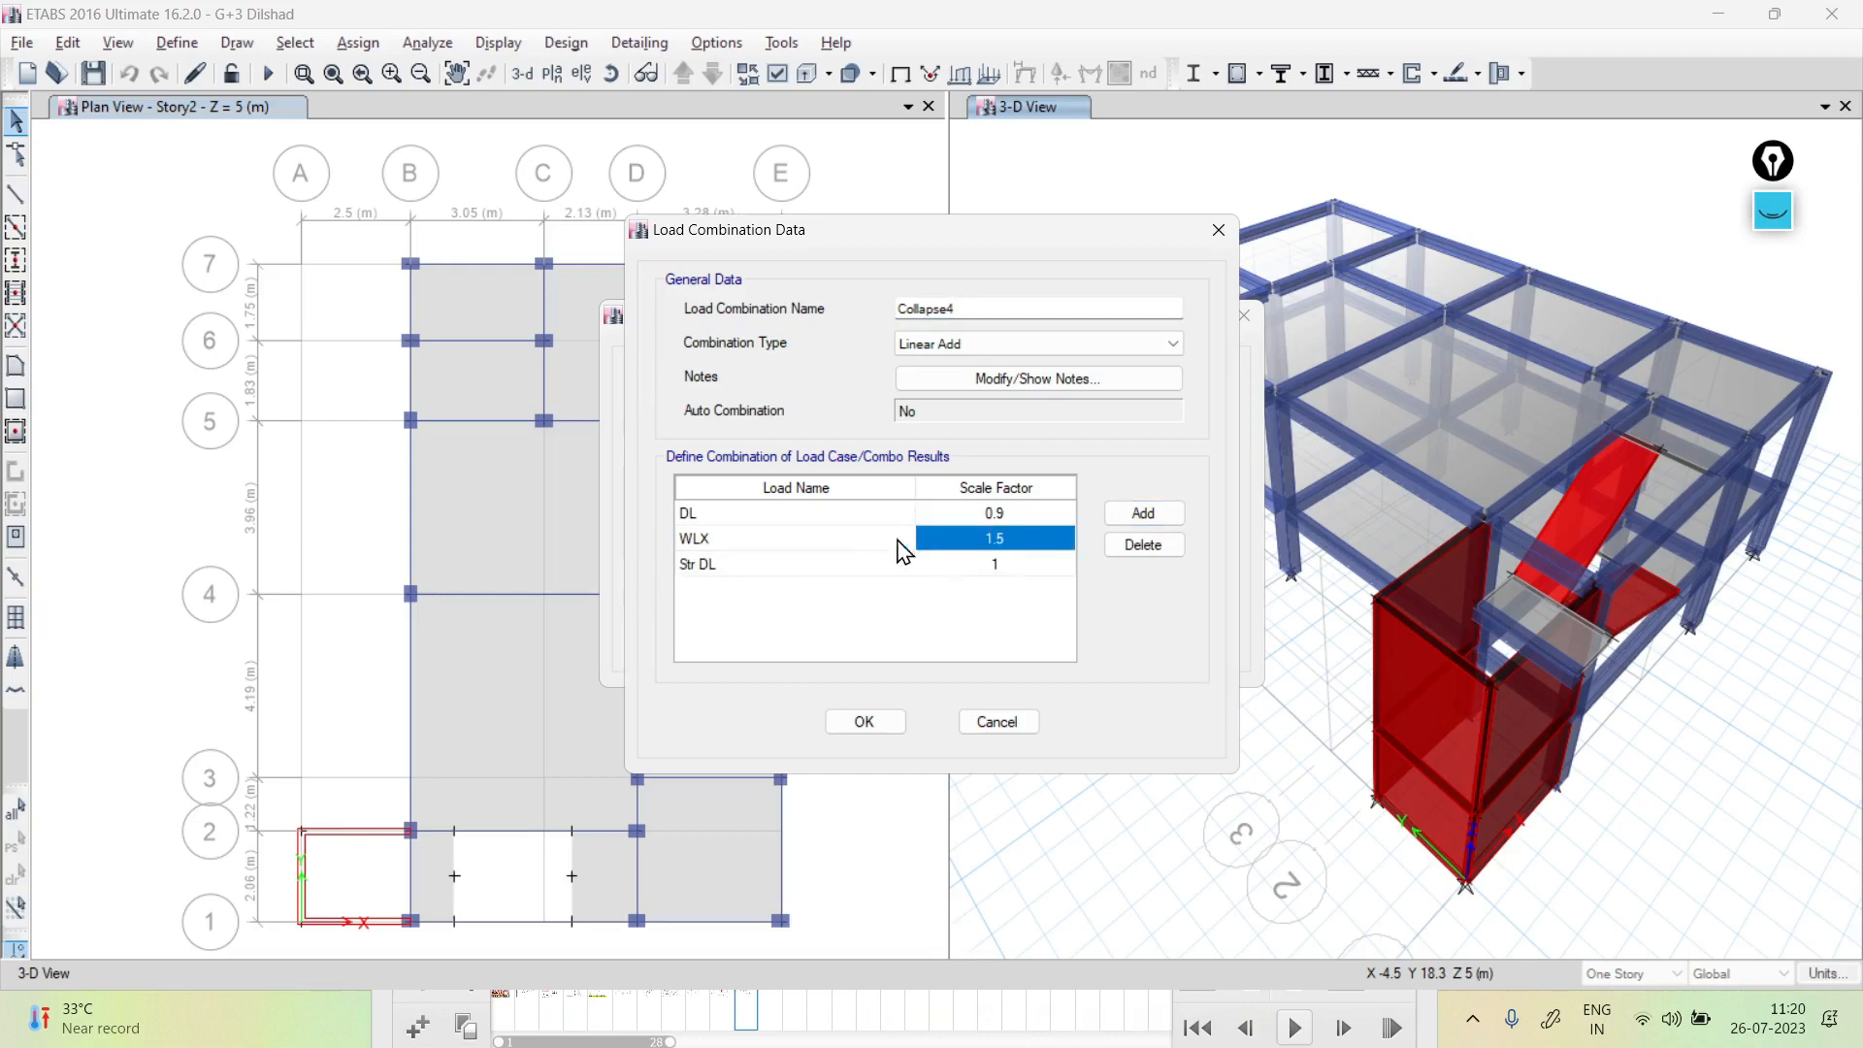
click(869, 542)
click(814, 542)
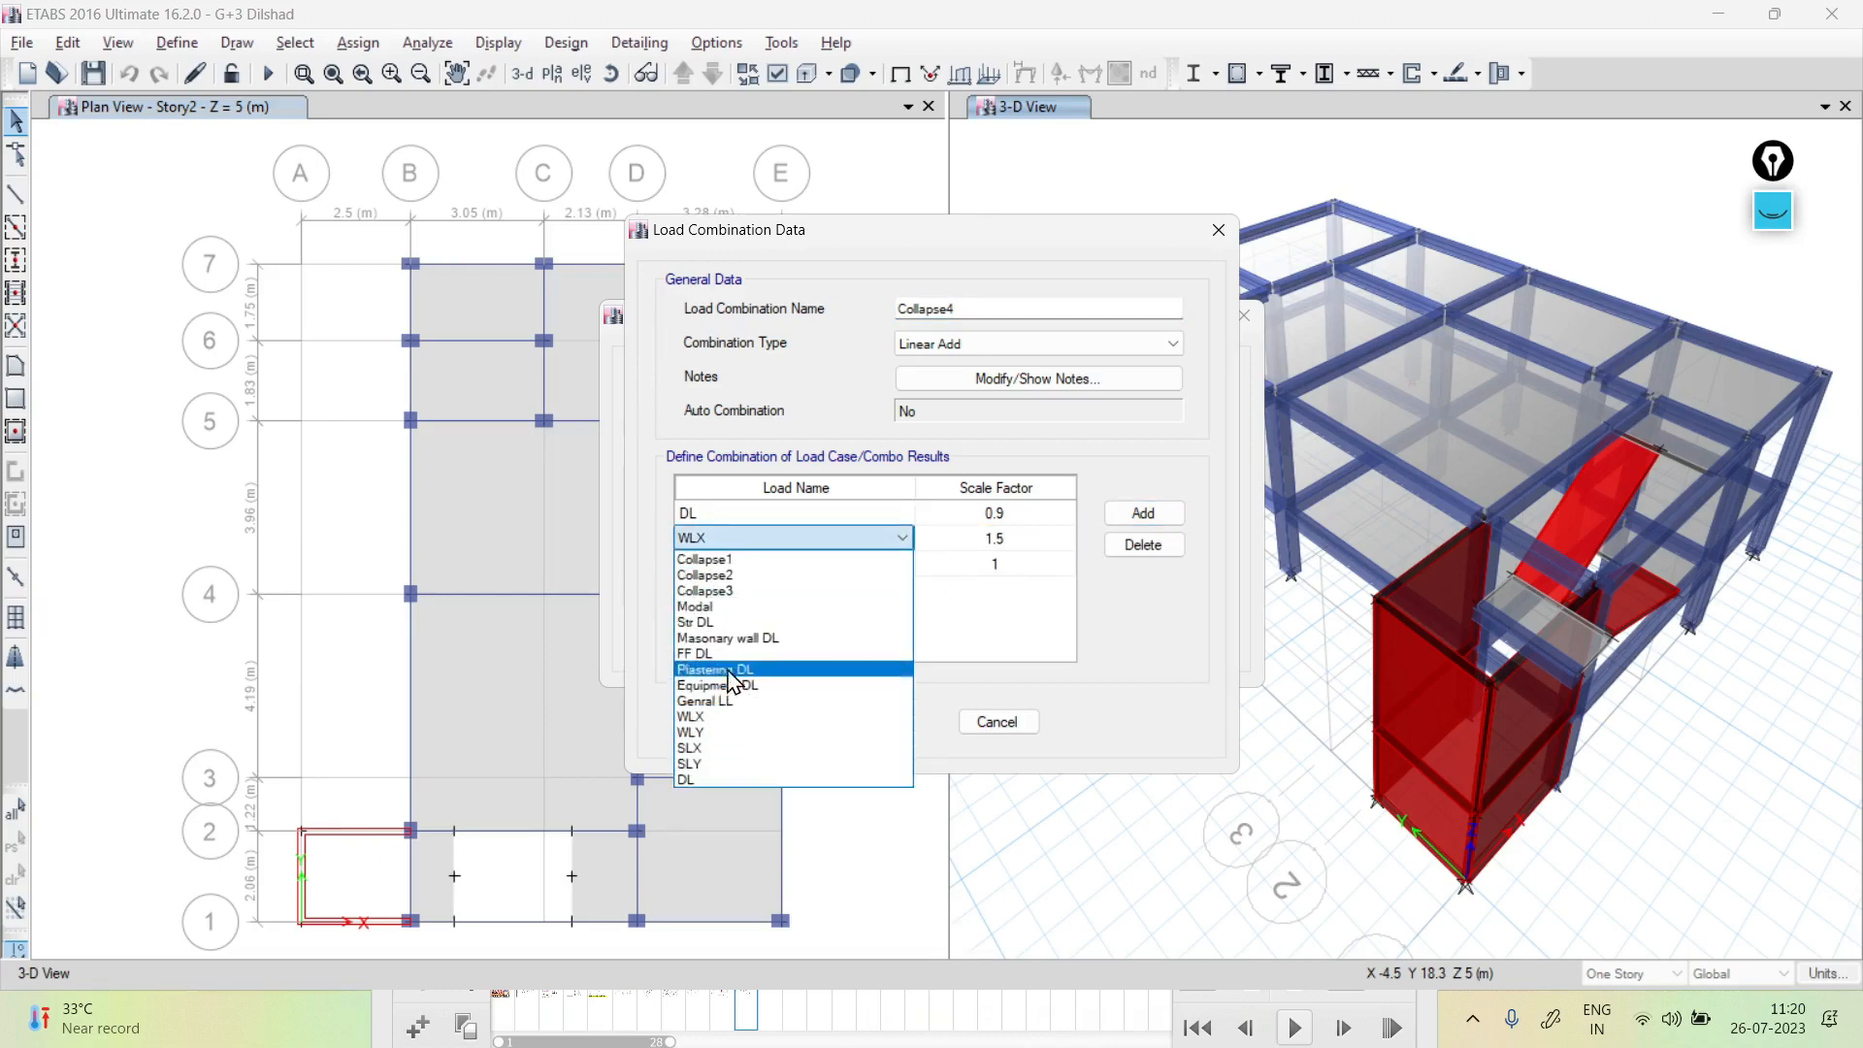
click(720, 701)
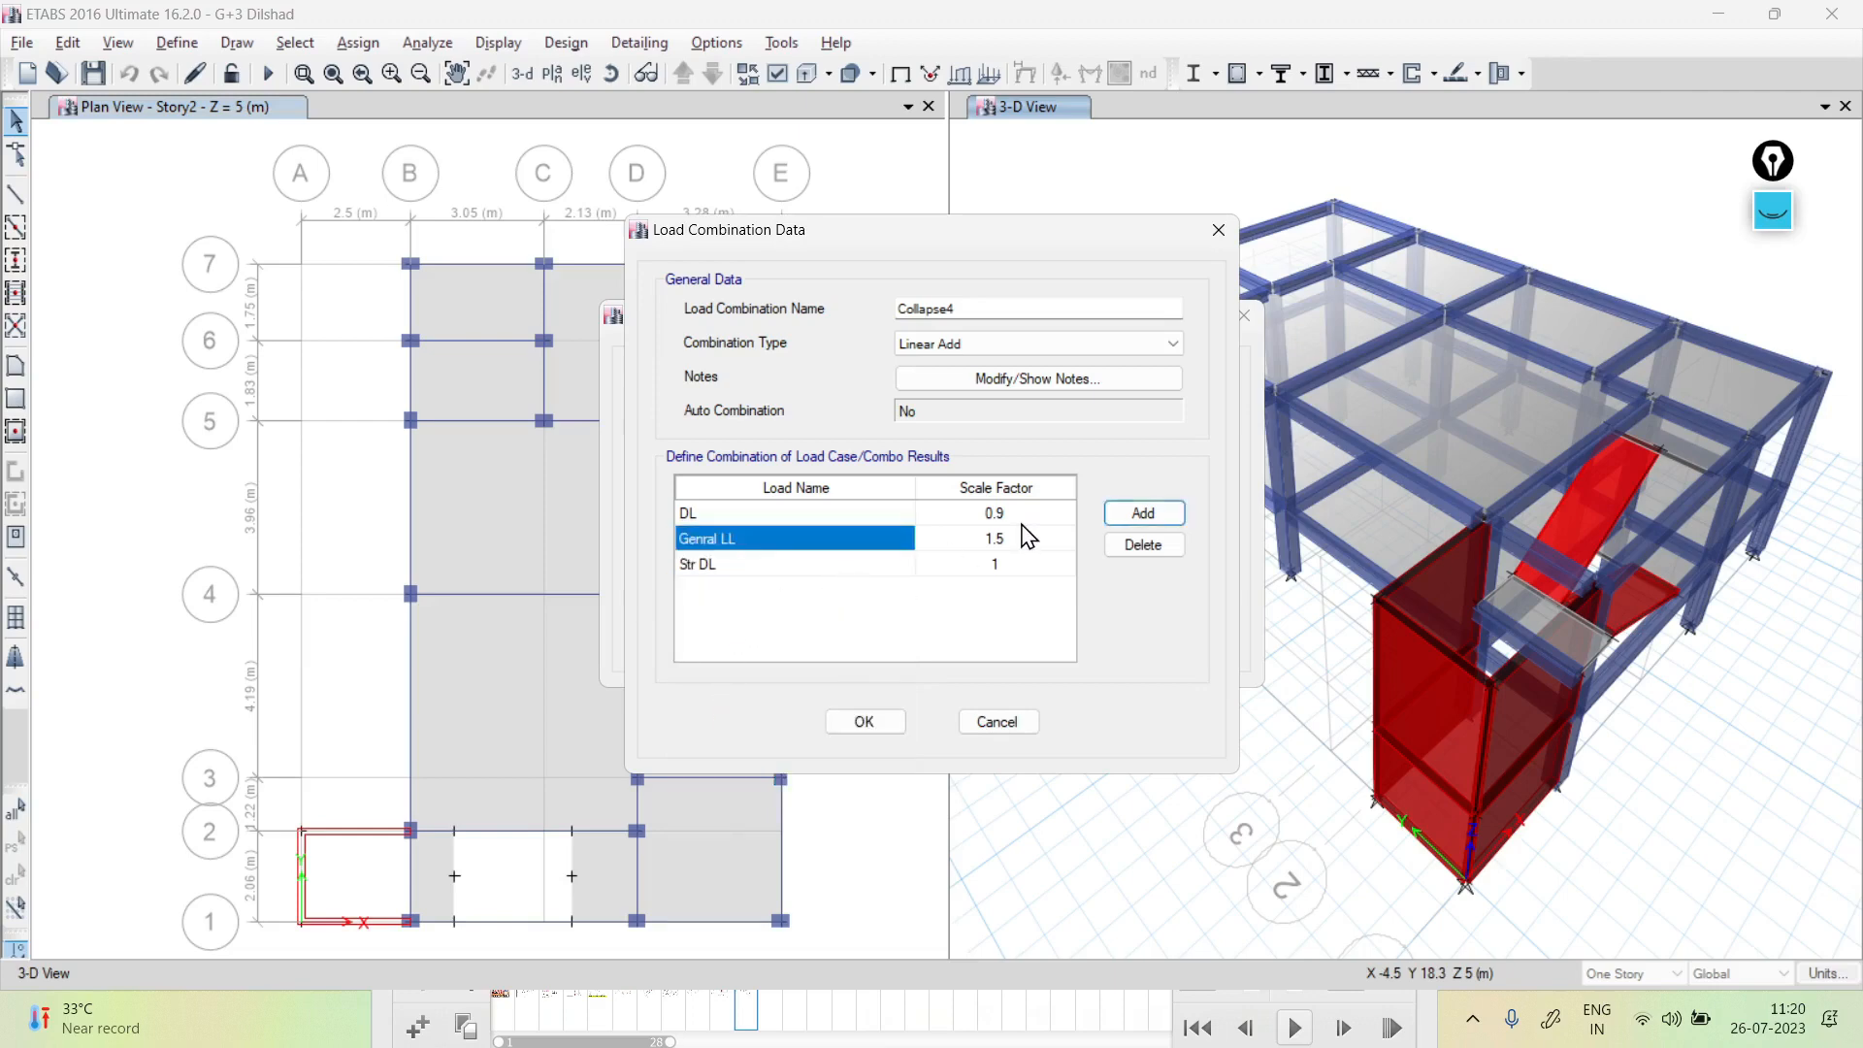
click(883, 563)
click(885, 564)
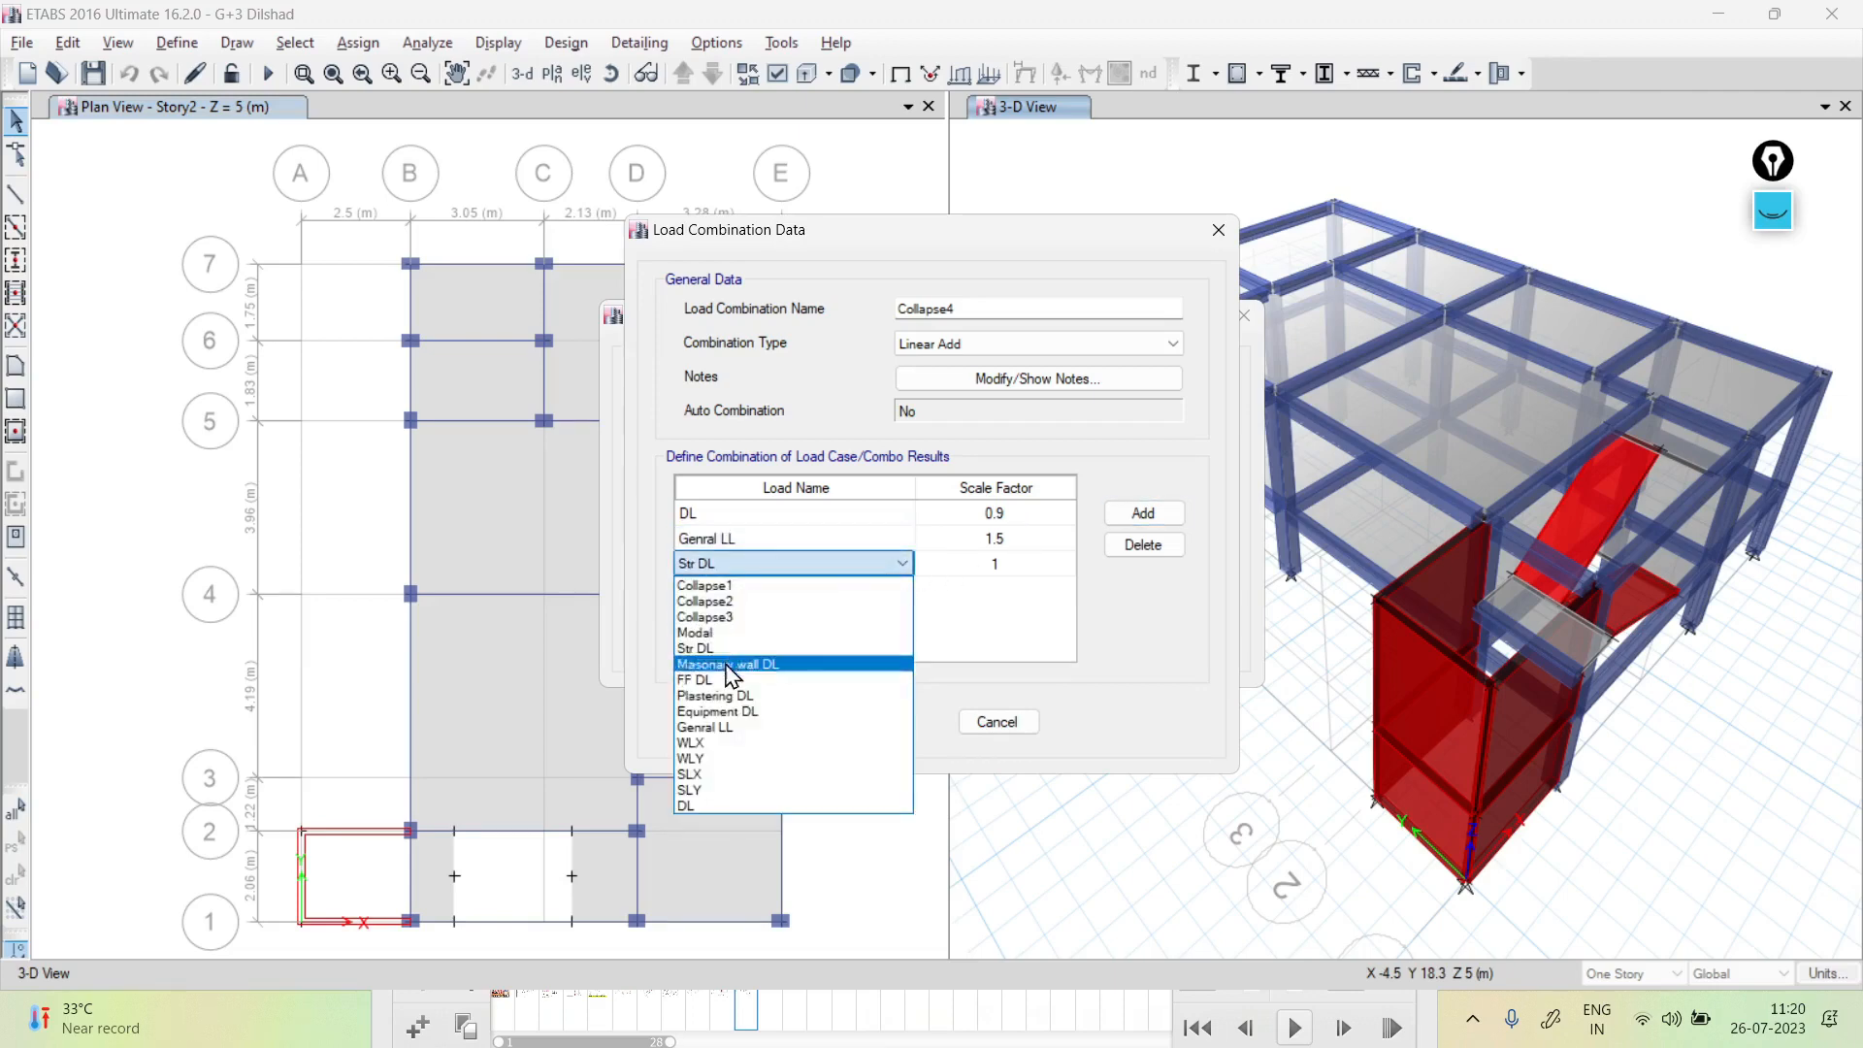
click(721, 746)
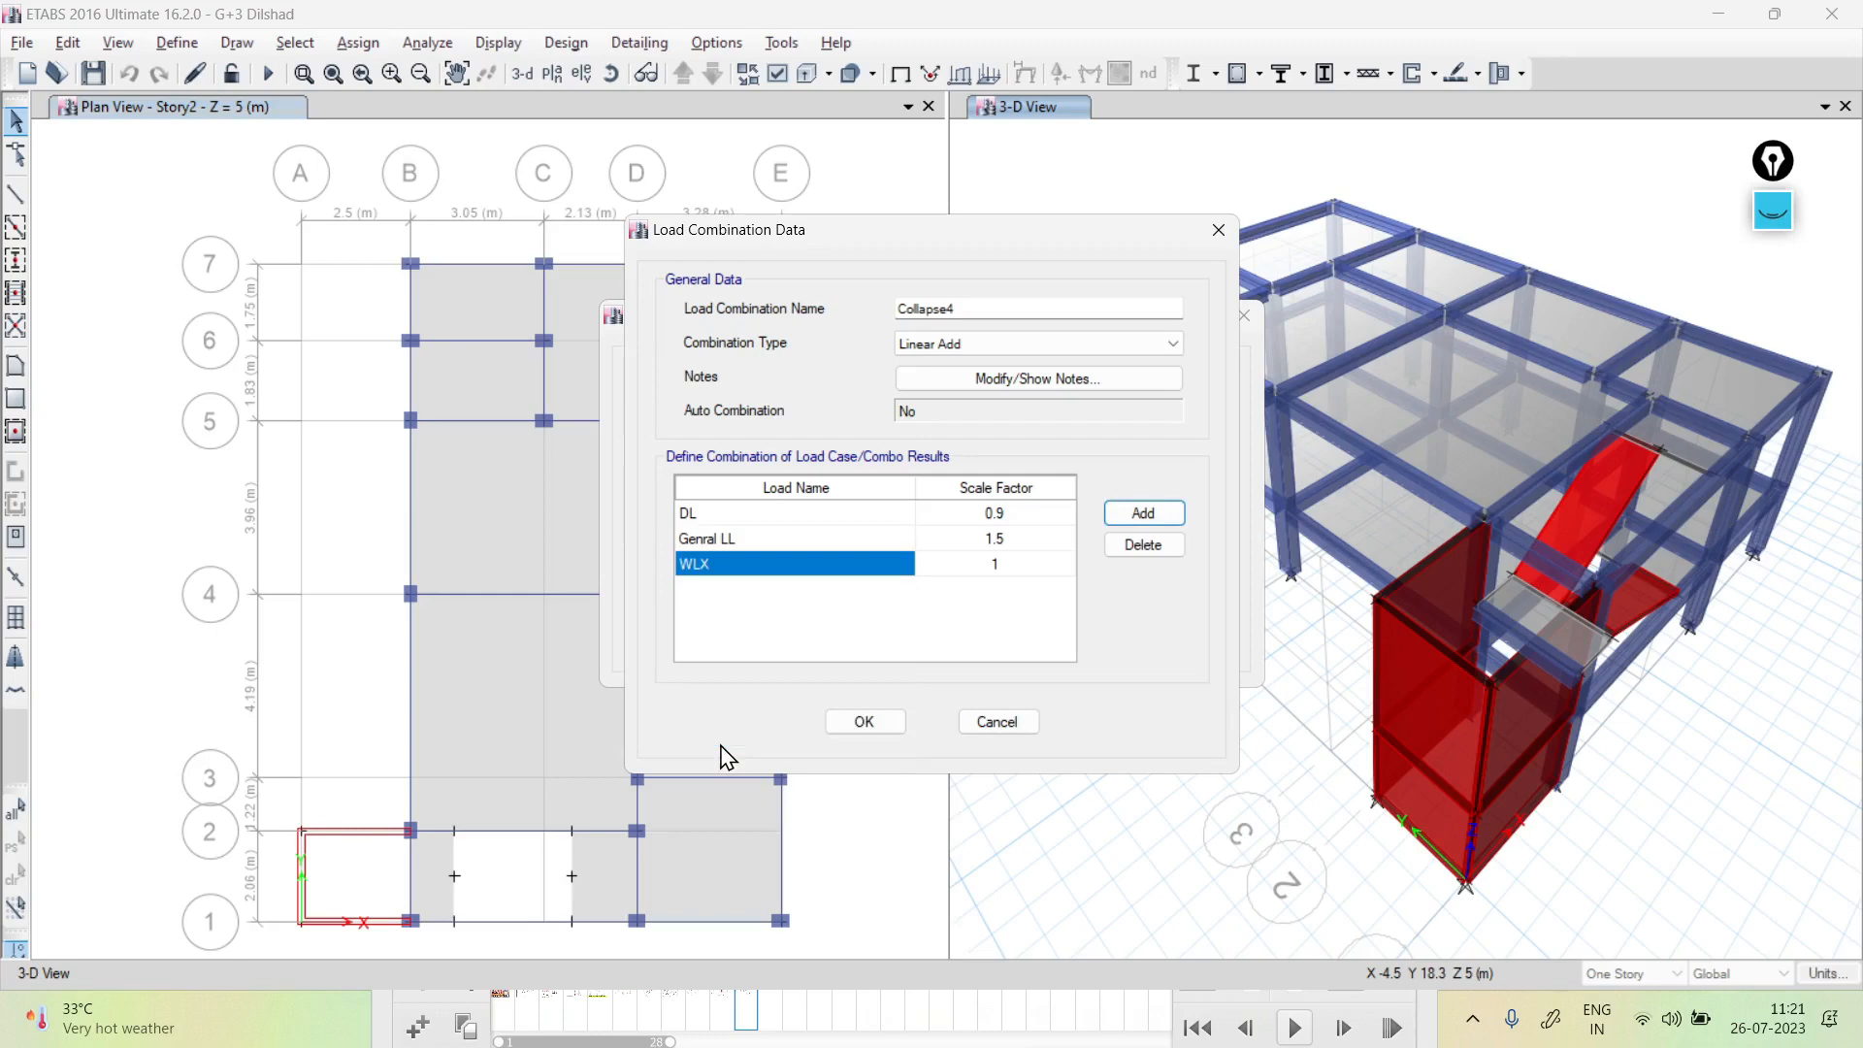
Set the scale factors of DL, Genral LL and WLX in Collapse4 to 1.2 and save the combination
click(1026, 515)
text(1.2)
key(Return)
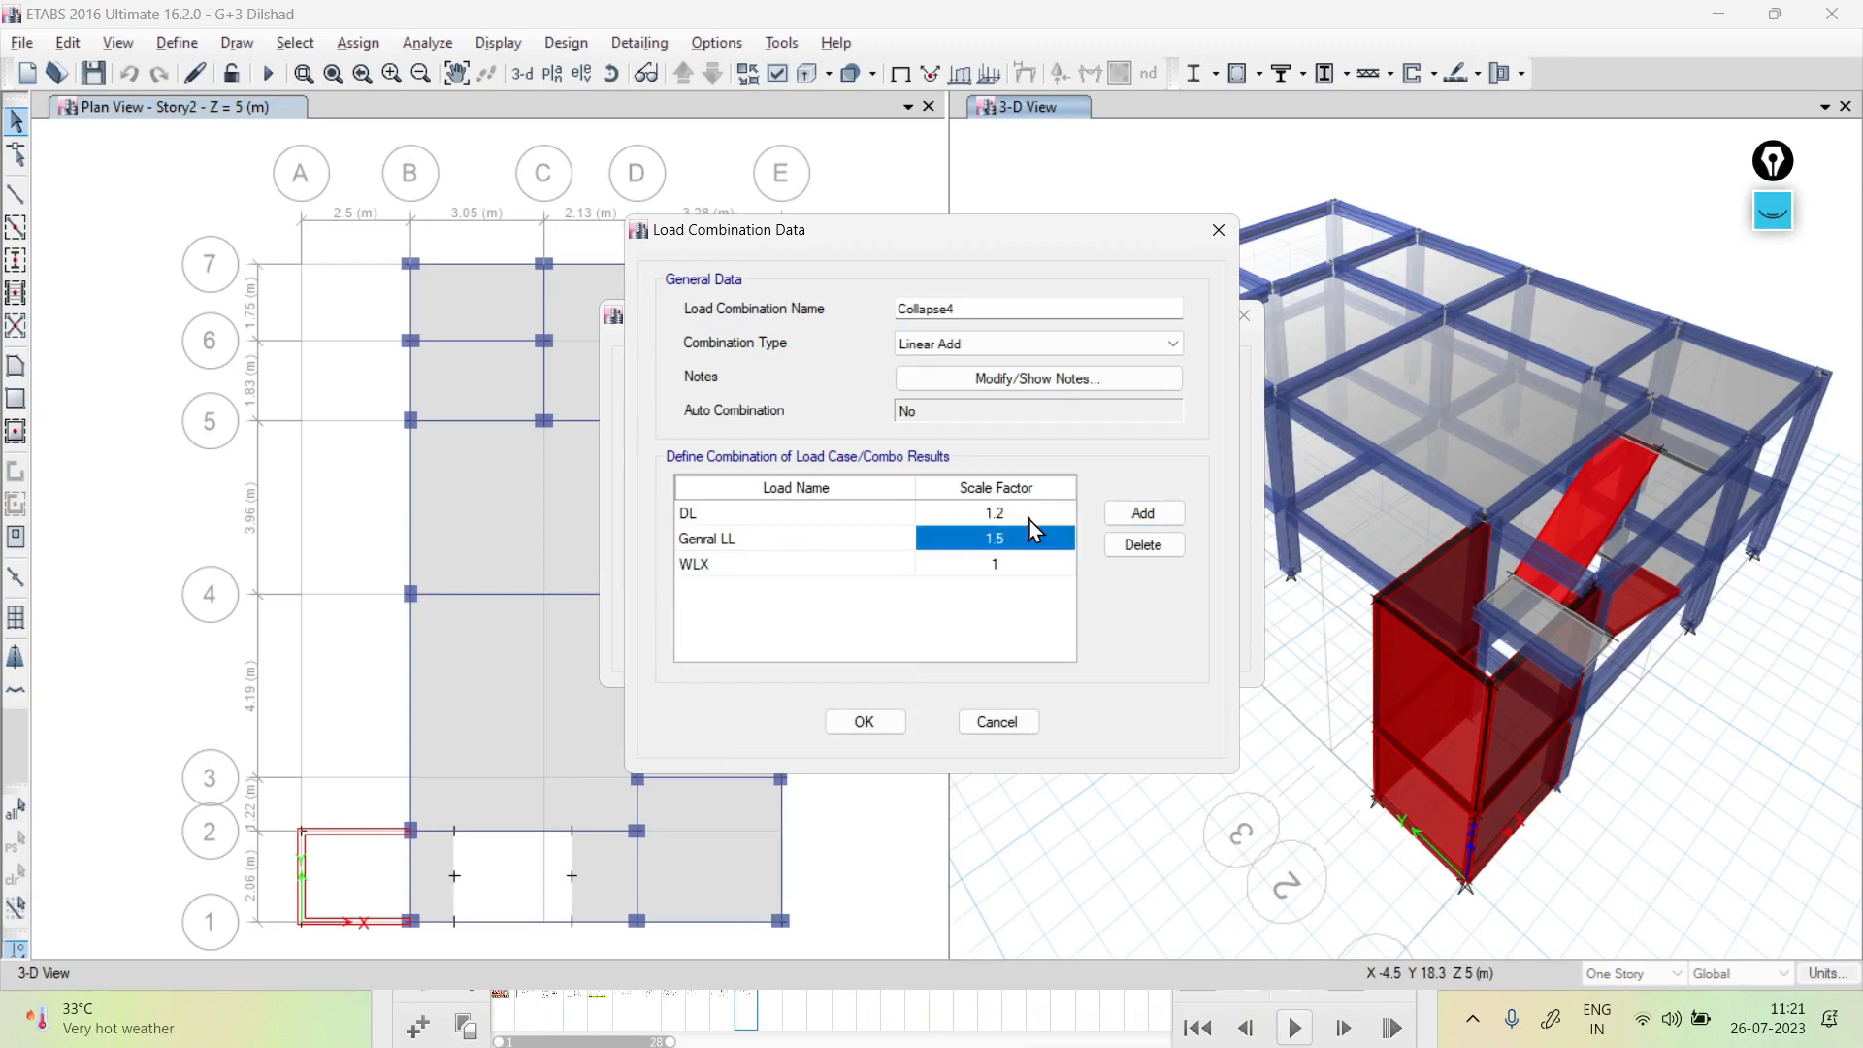
text(1.)
key(Return)
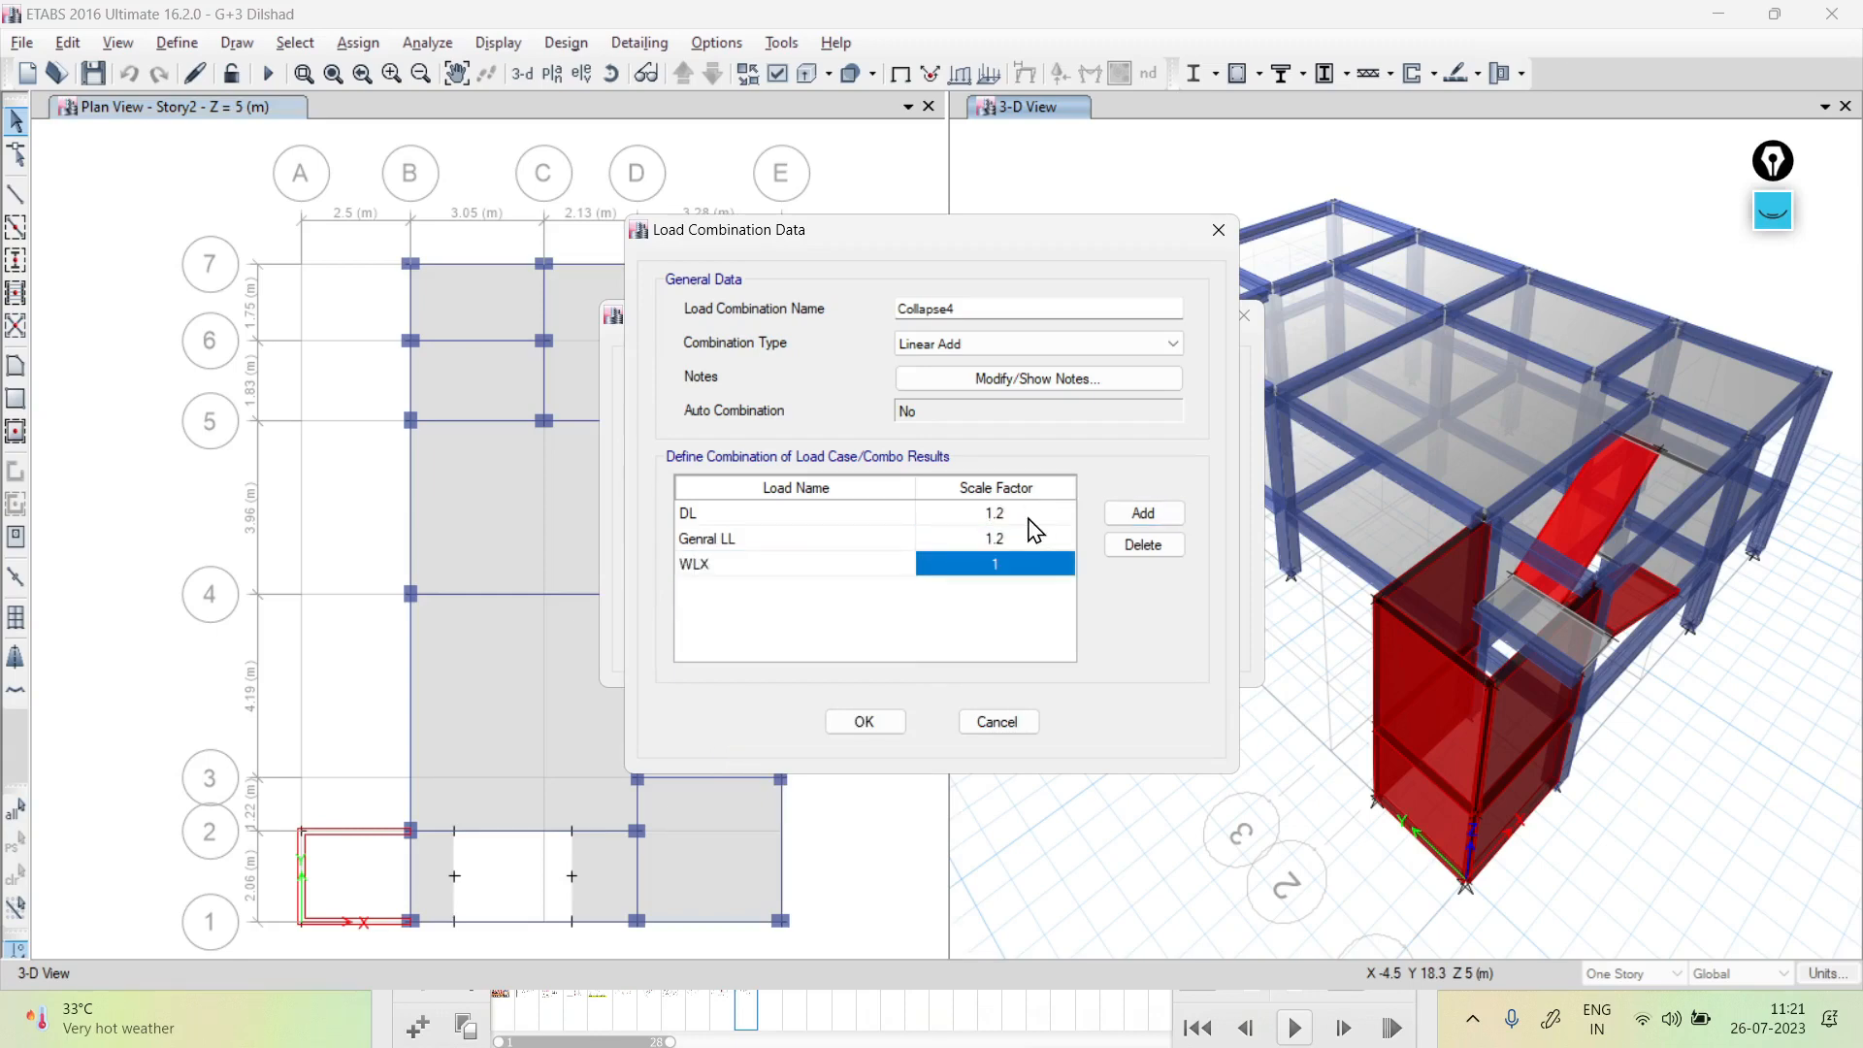
text(1.2)
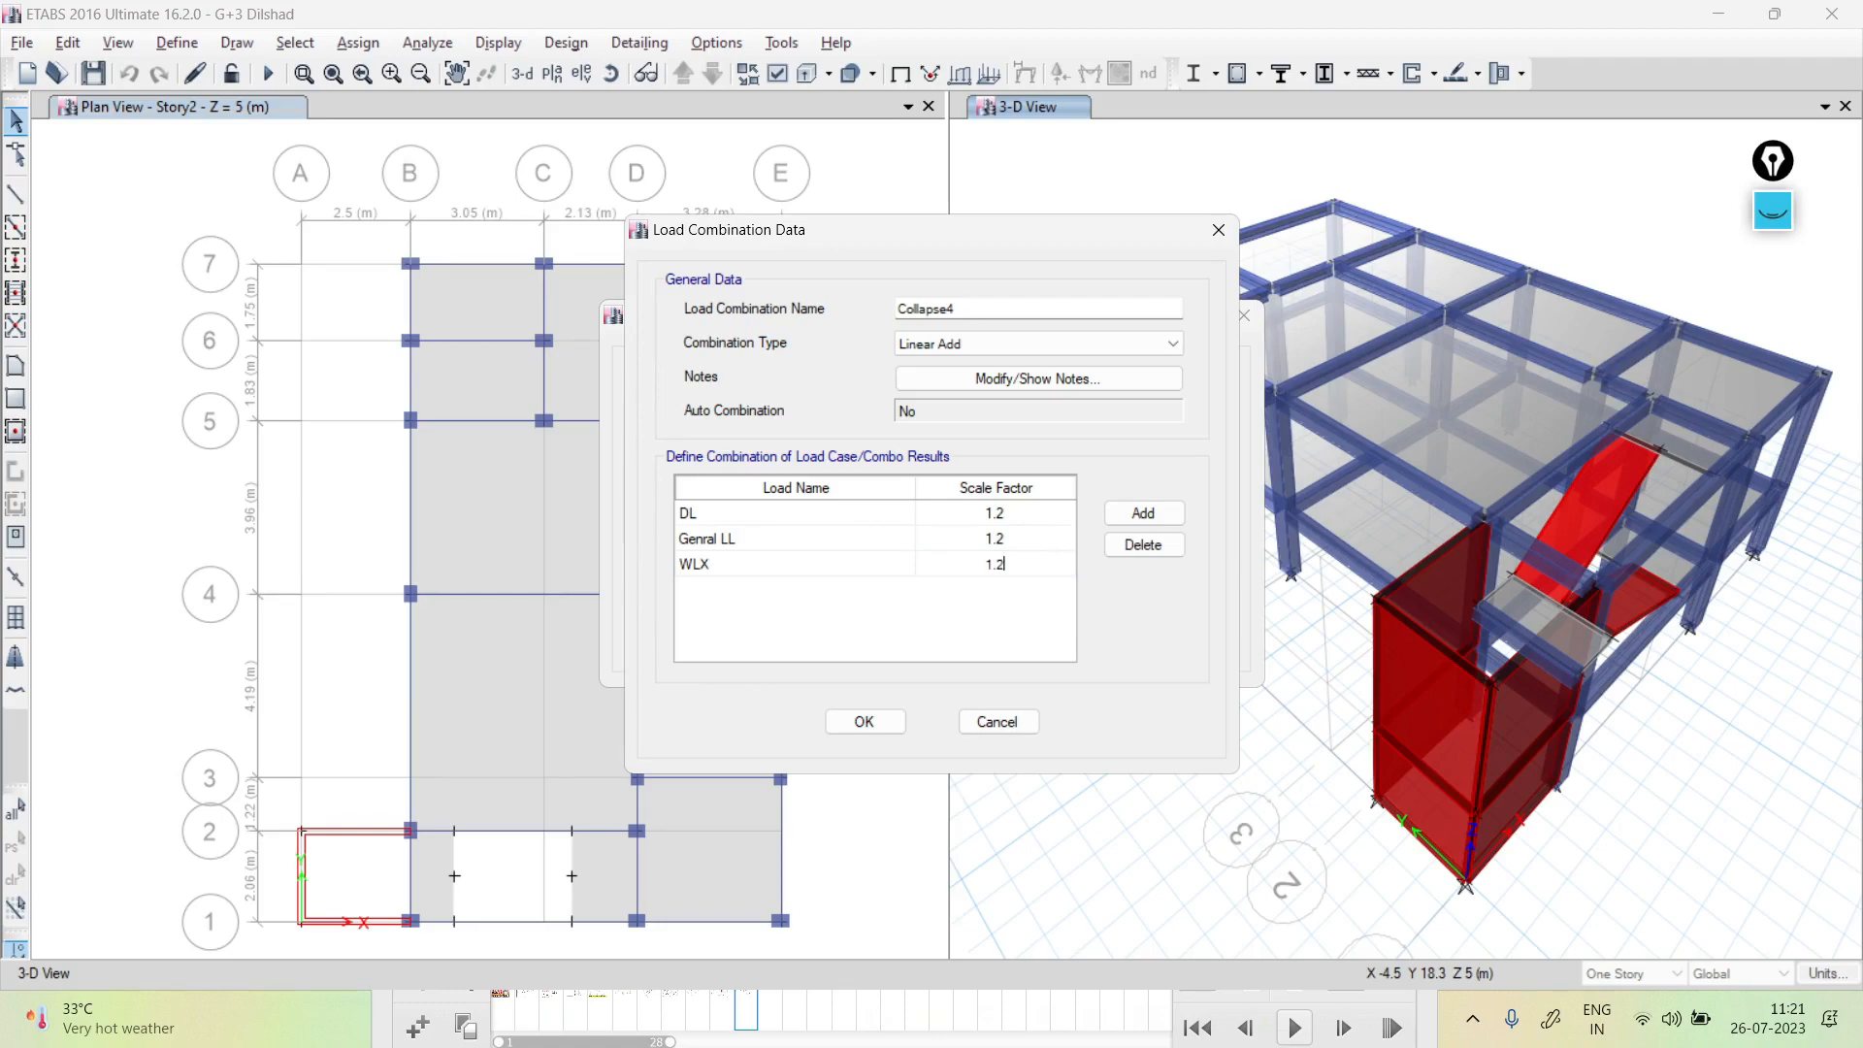
key(alt+Tab)
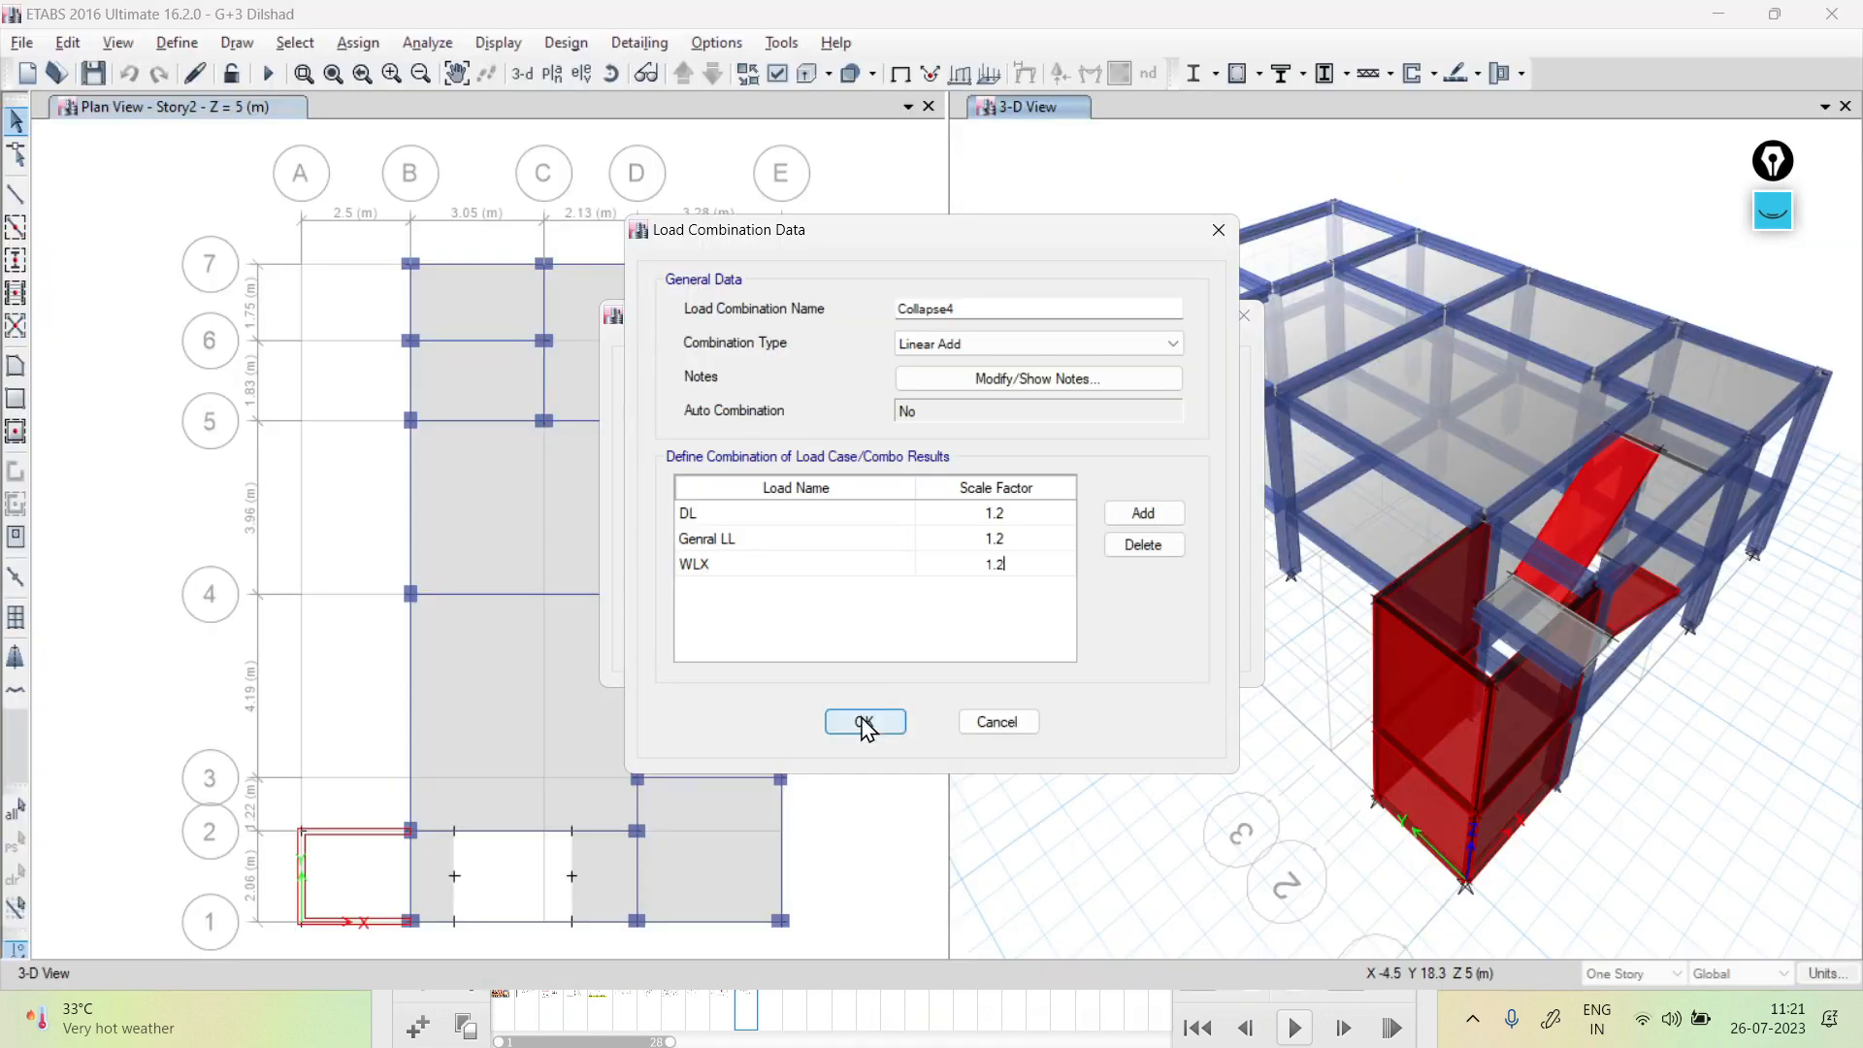
click(865, 722)
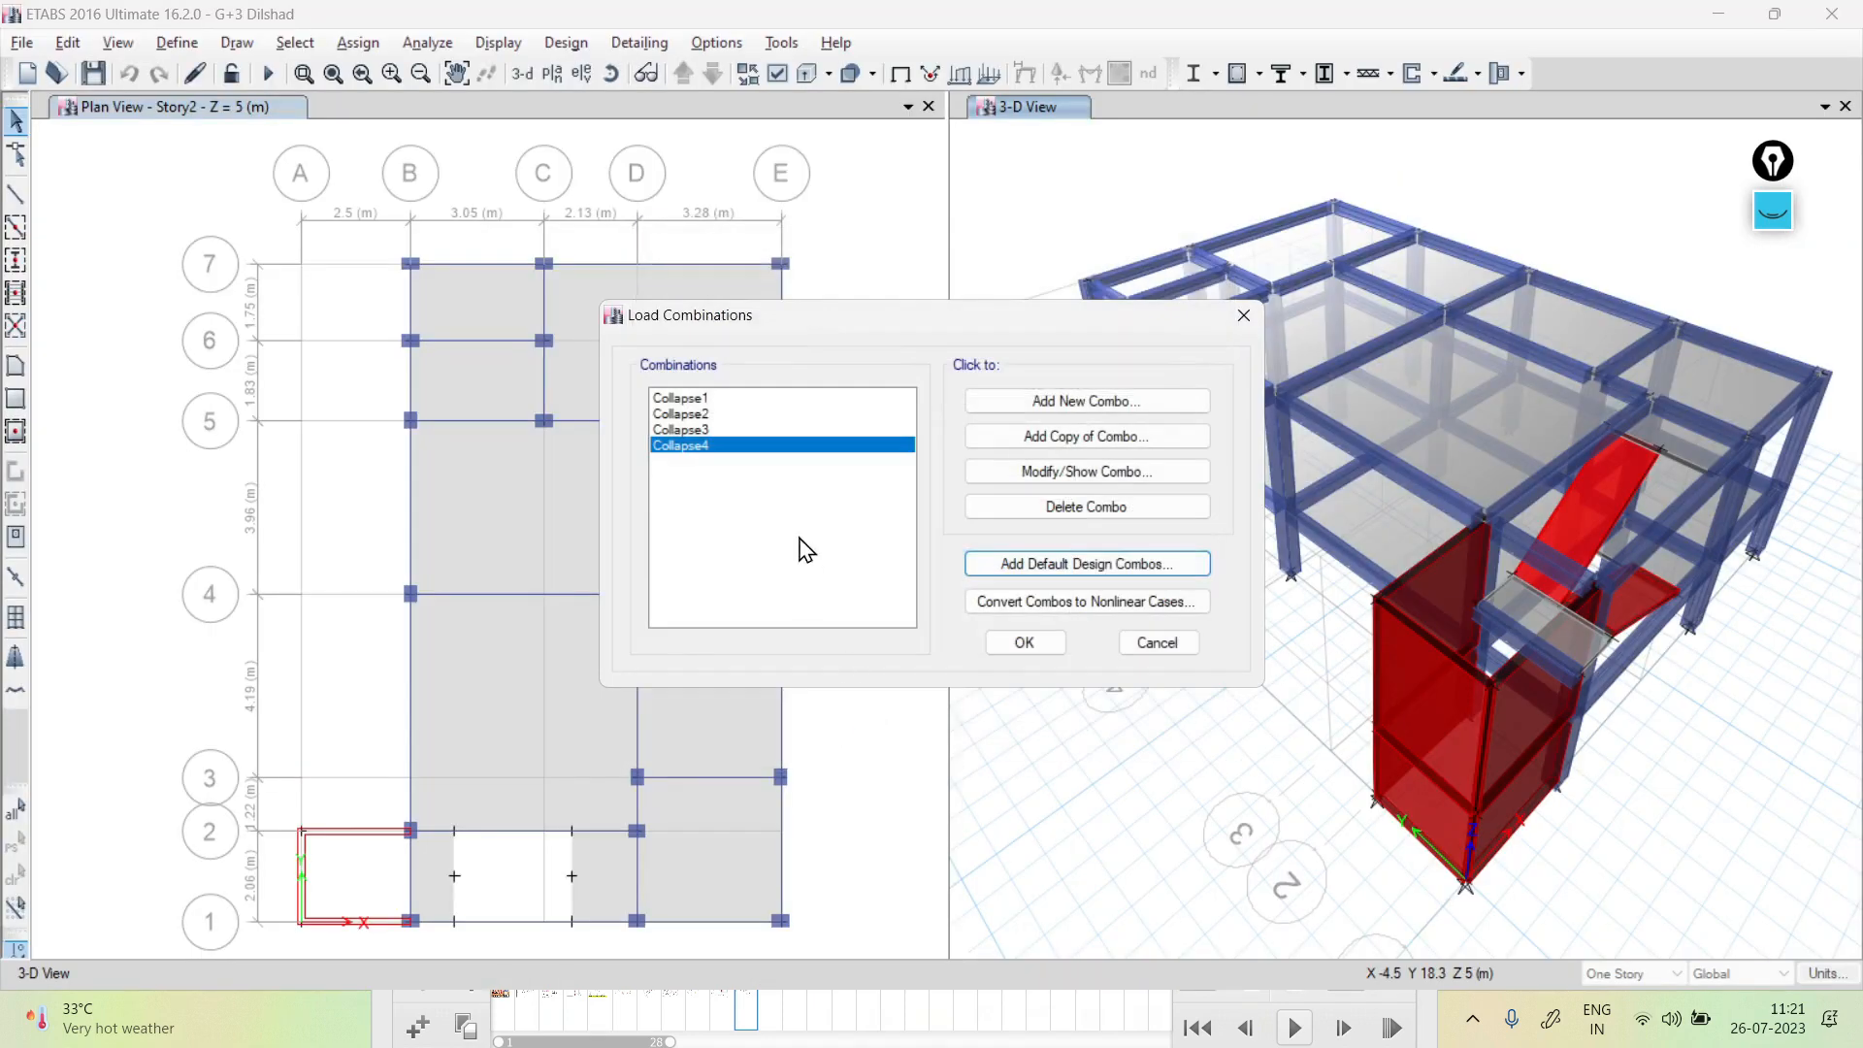
click(699, 399)
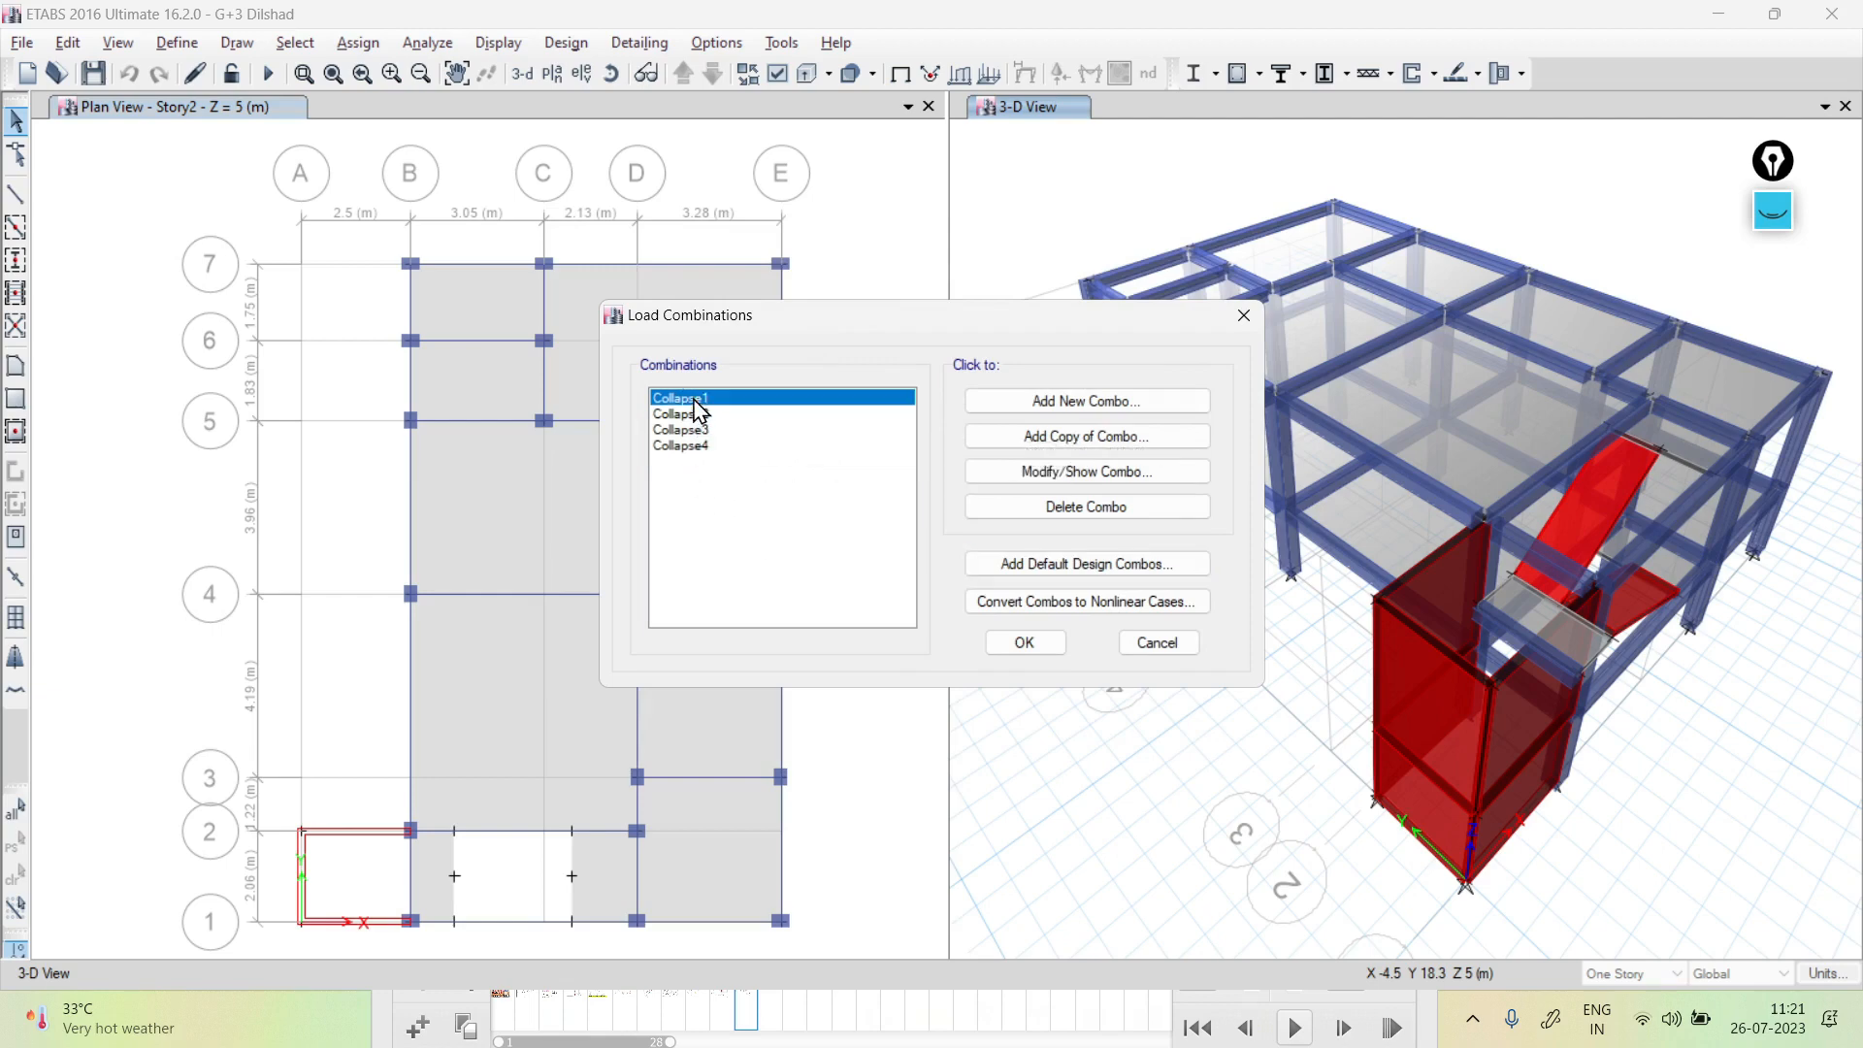
click(698, 414)
click(699, 430)
click(694, 446)
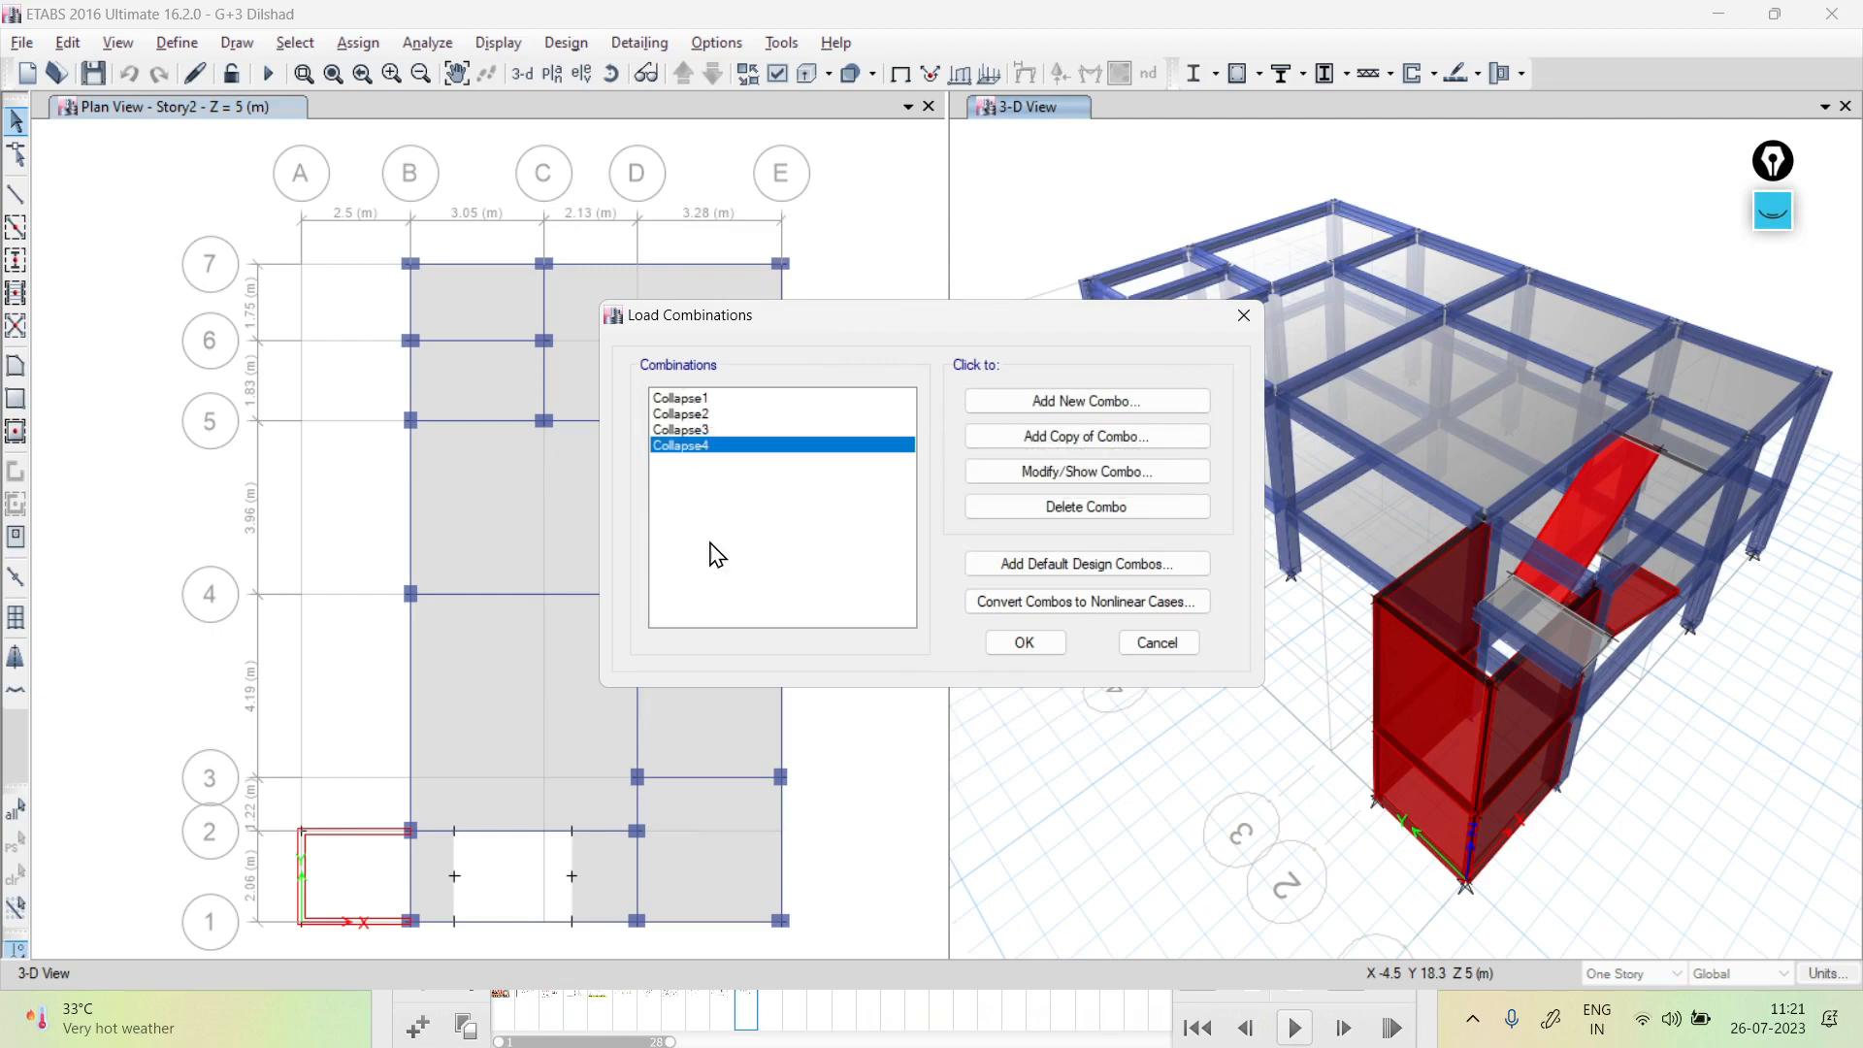
Rename the Collapse1 combination as Collapse5, replace its WLX load with WLY, and save it
click(682, 399)
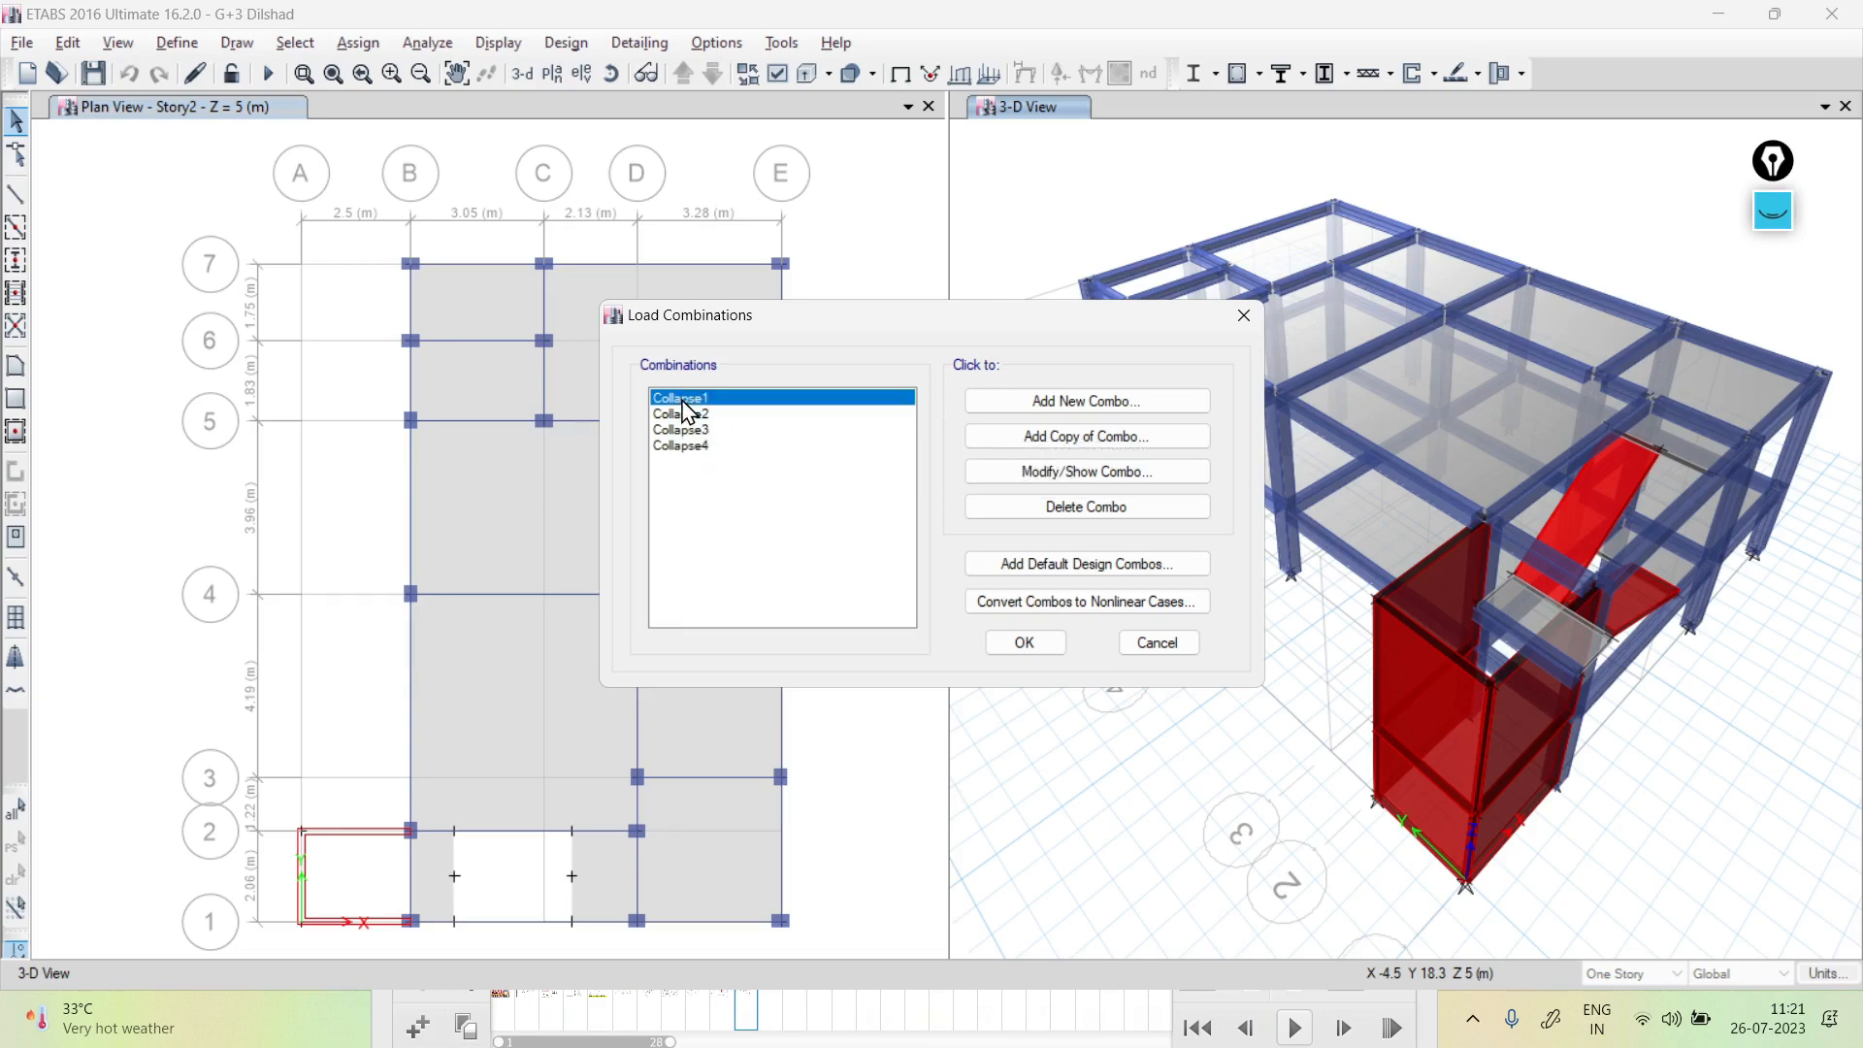
click(1038, 472)
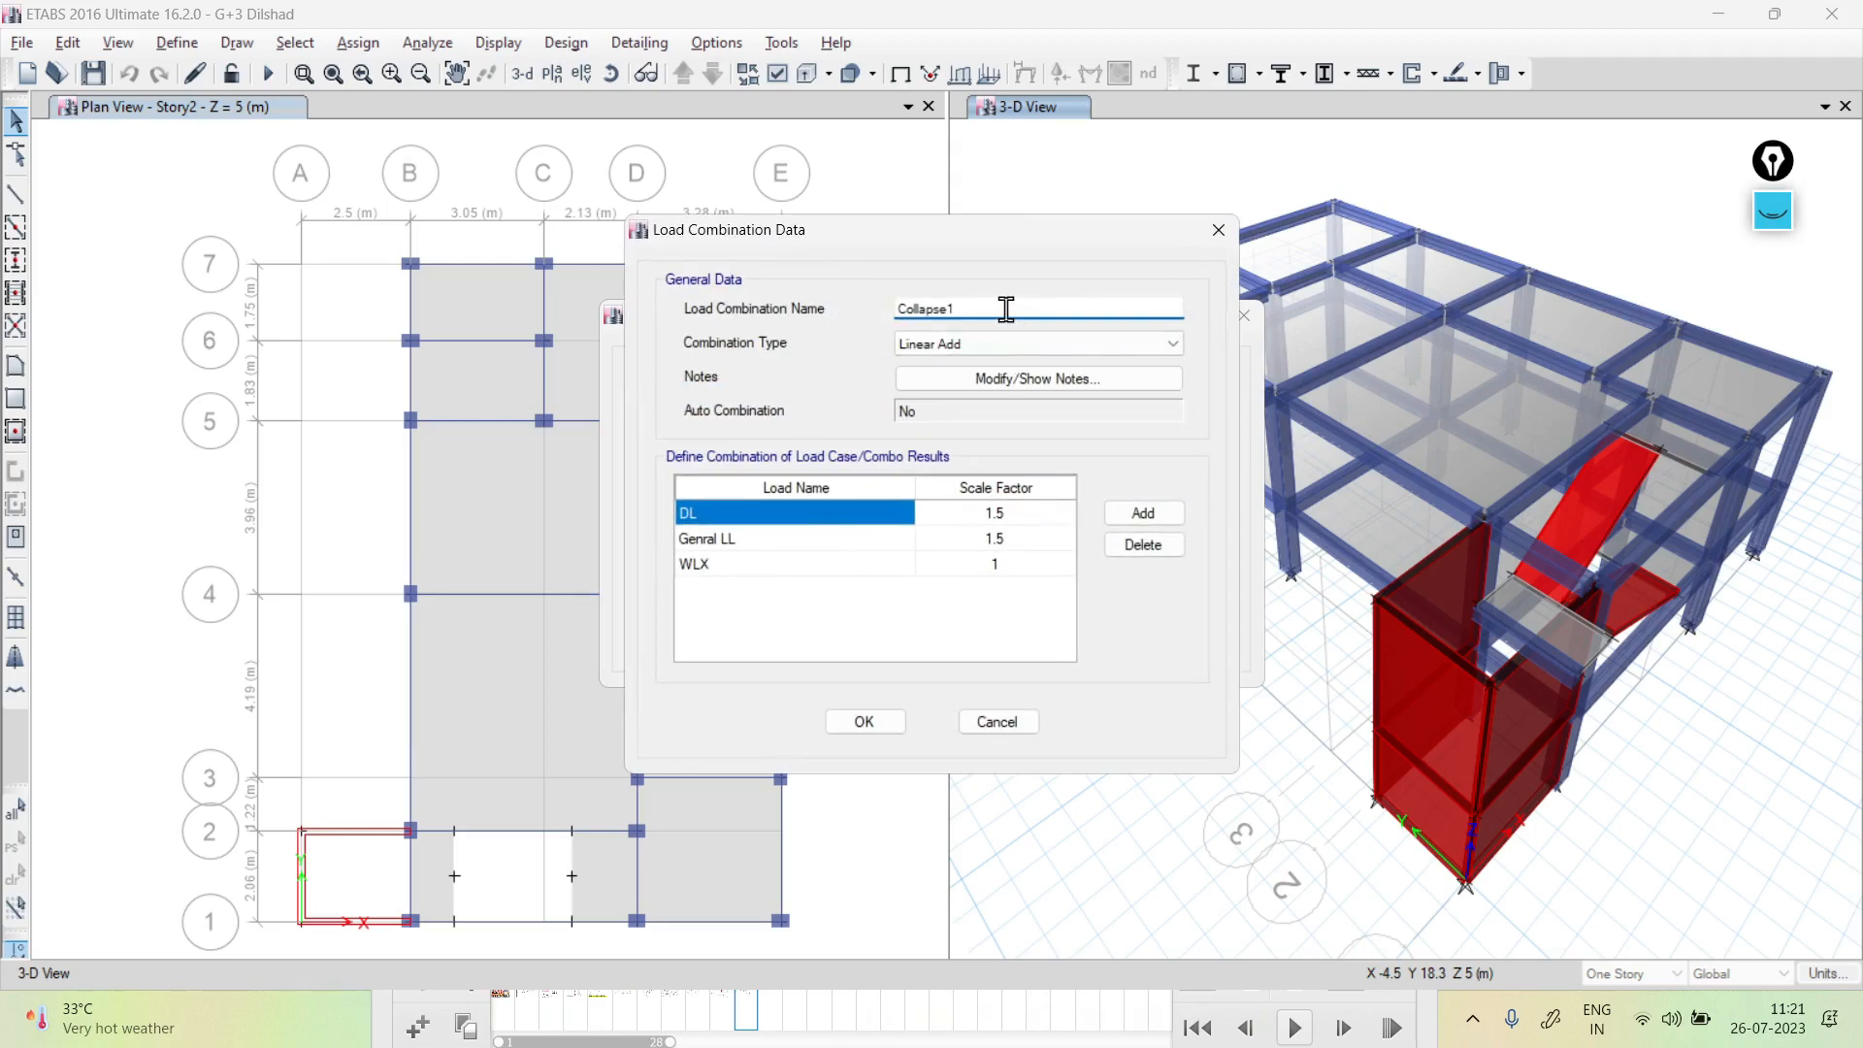
click(885, 567)
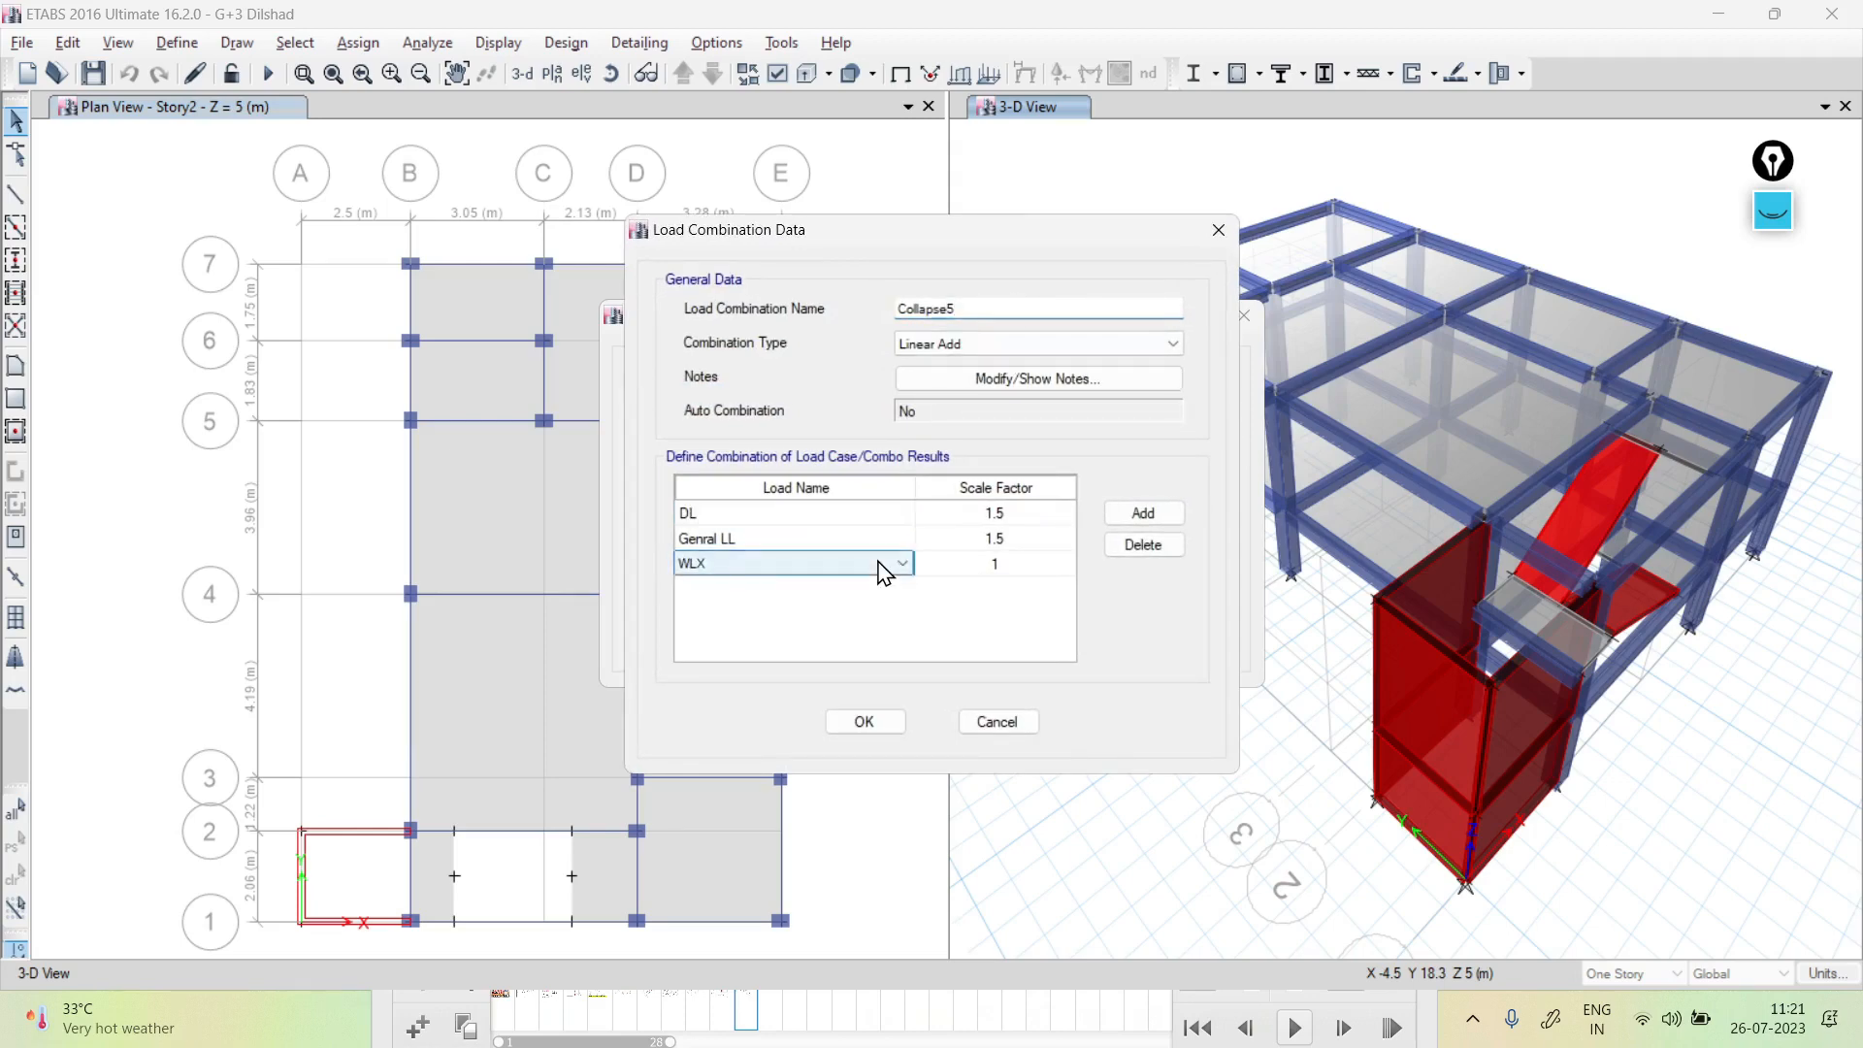
click(885, 567)
click(766, 648)
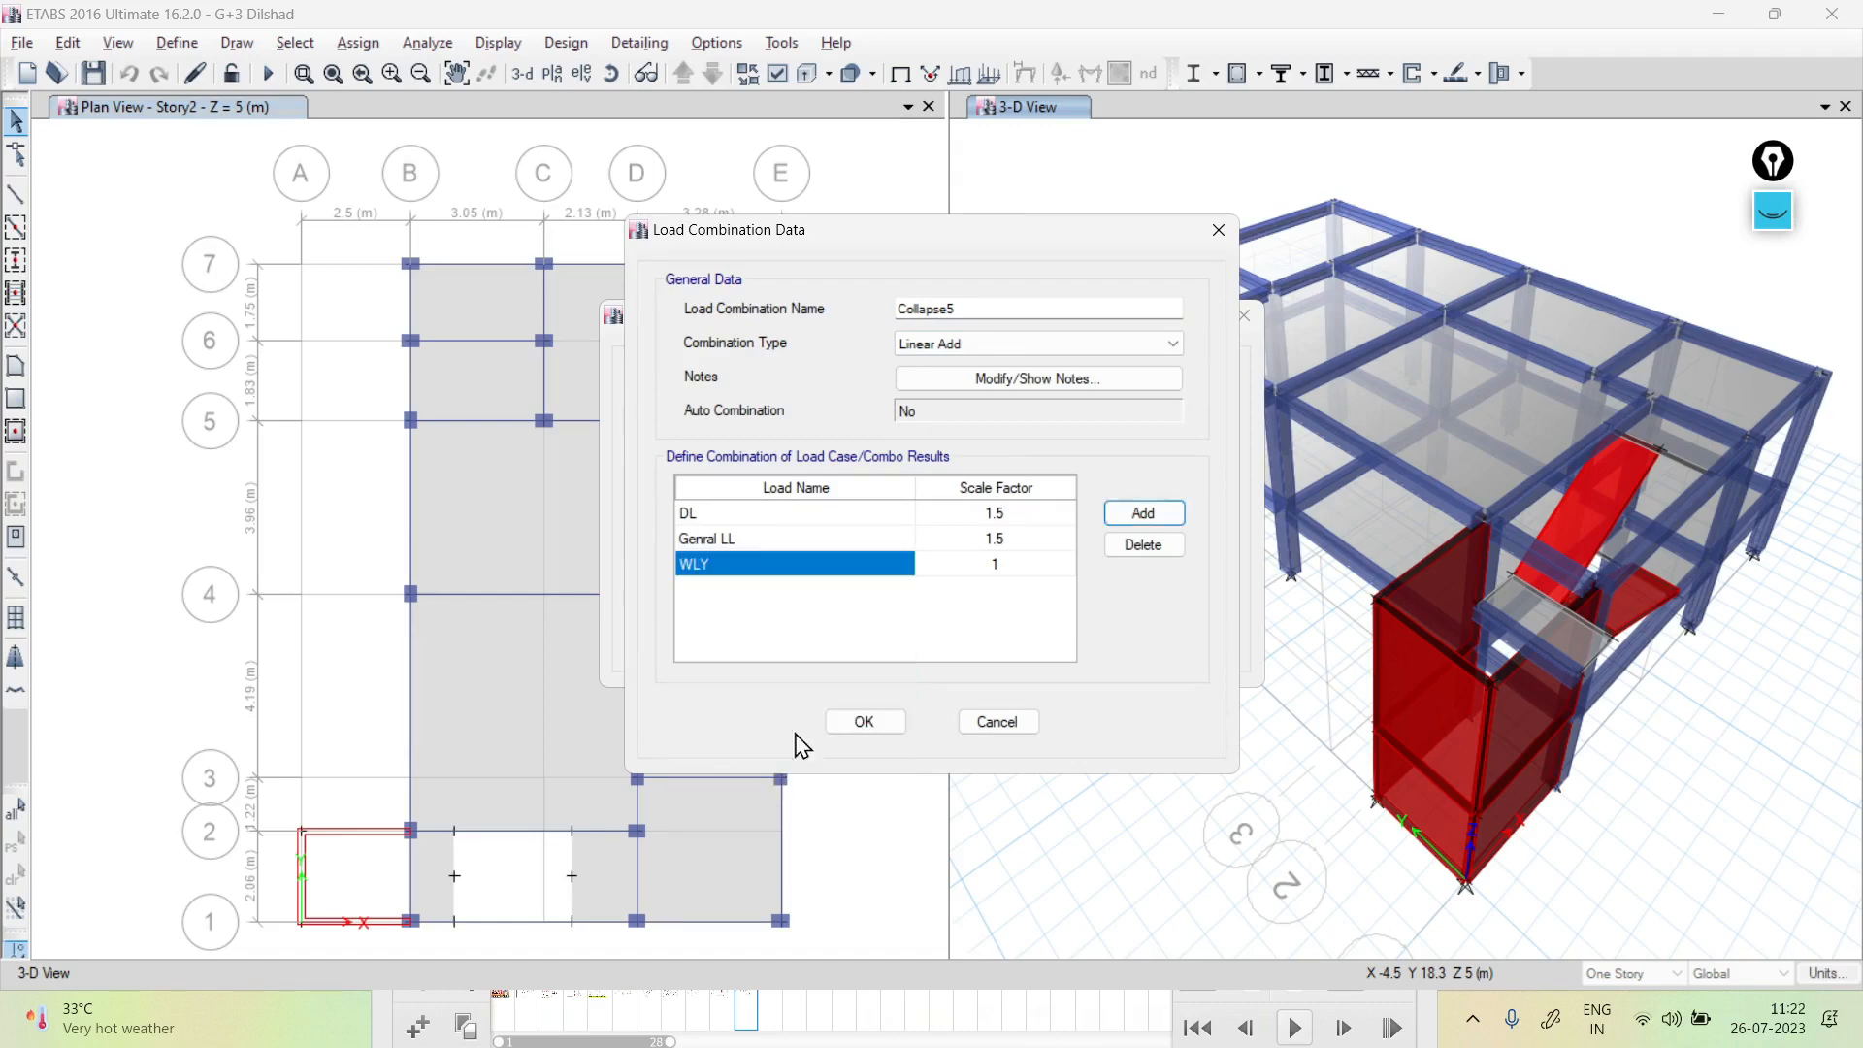
click(870, 722)
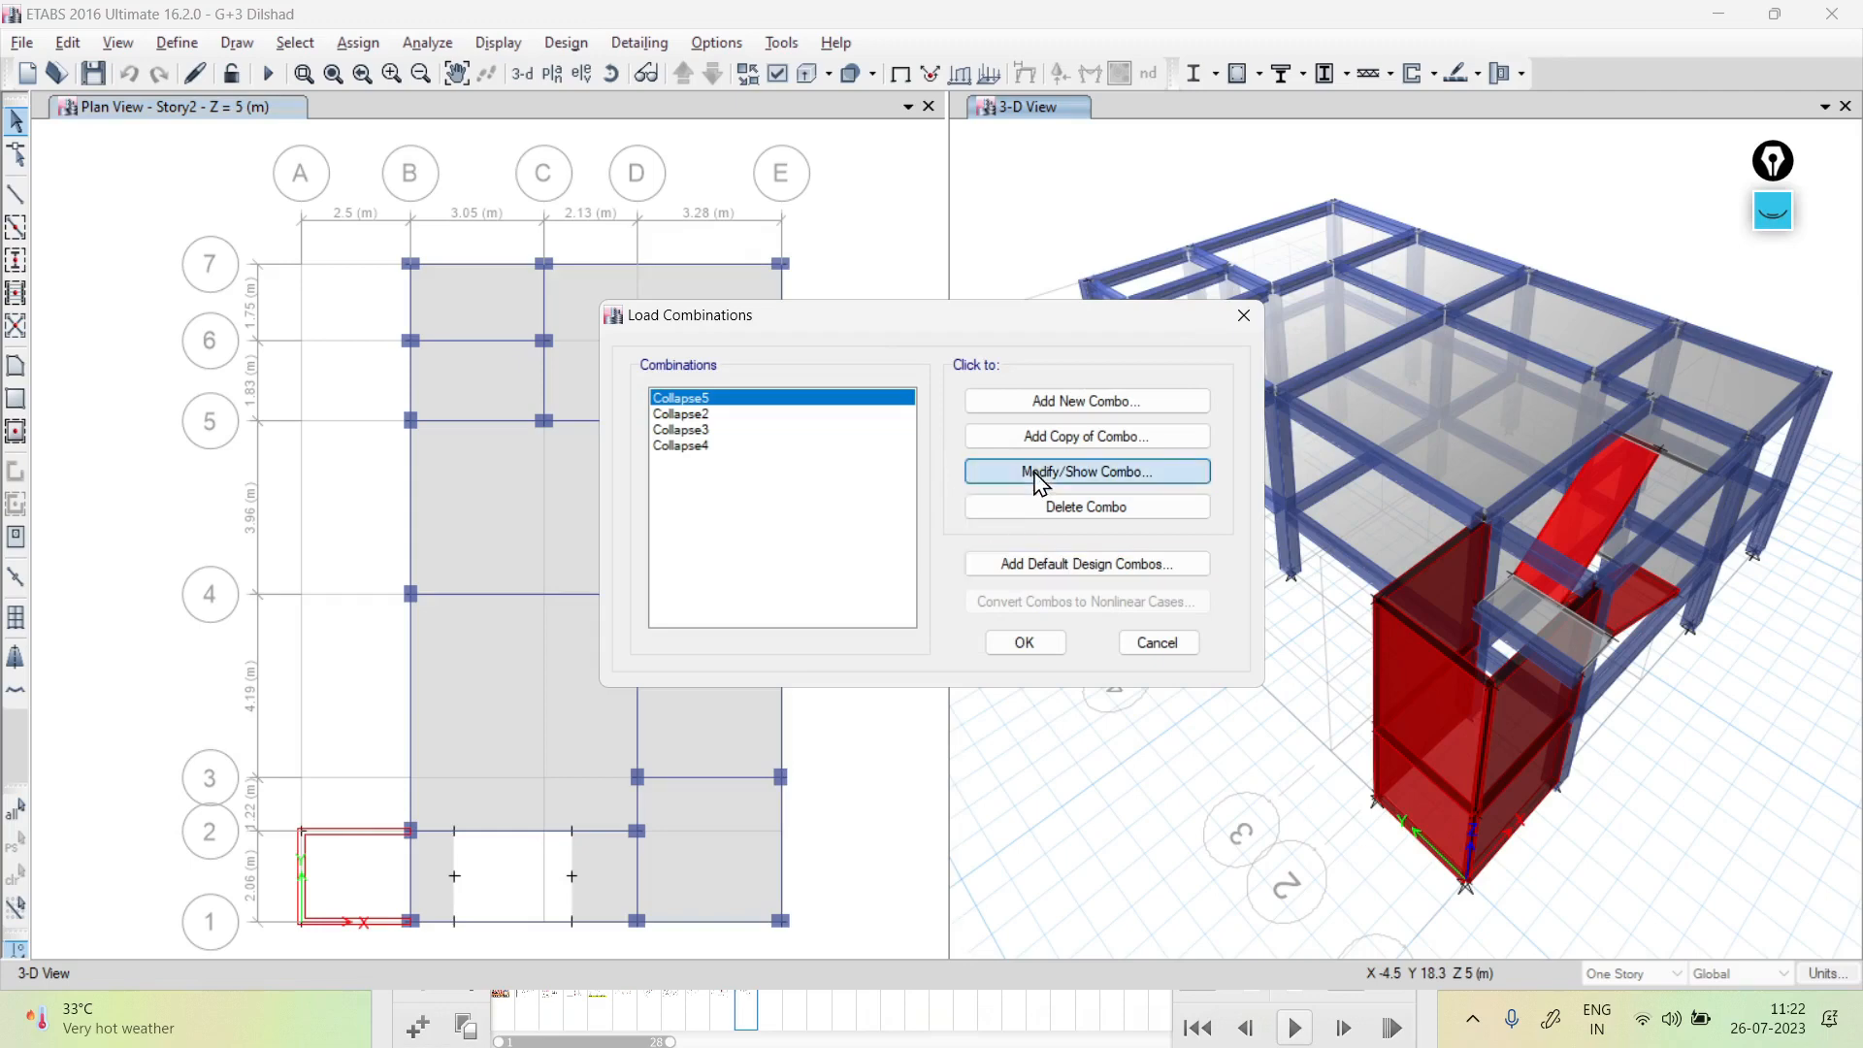
Restore the modified combination's name to Collapse1 and its third load to WLX
click(1041, 475)
click(815, 564)
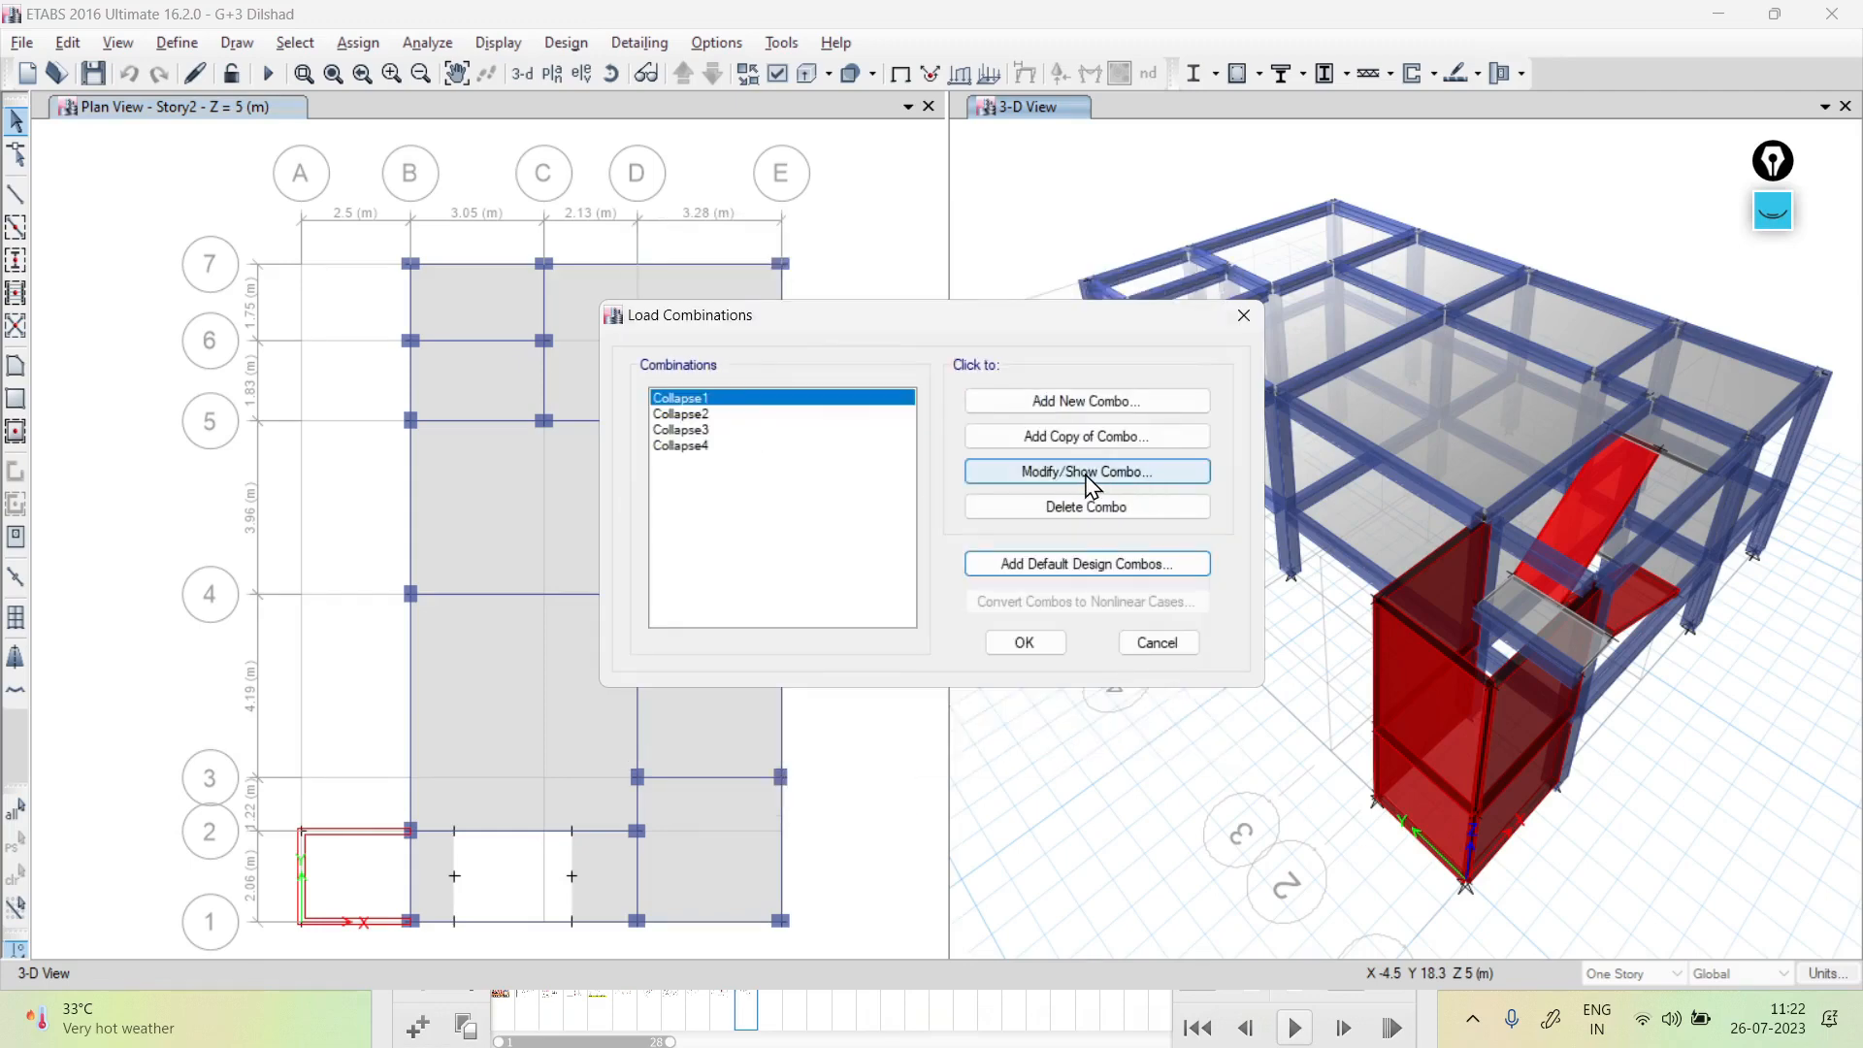
Copy Collapse1 as a new combination named Collapse5 with WLY as the third load instead of WLX, and save it
click(1077, 437)
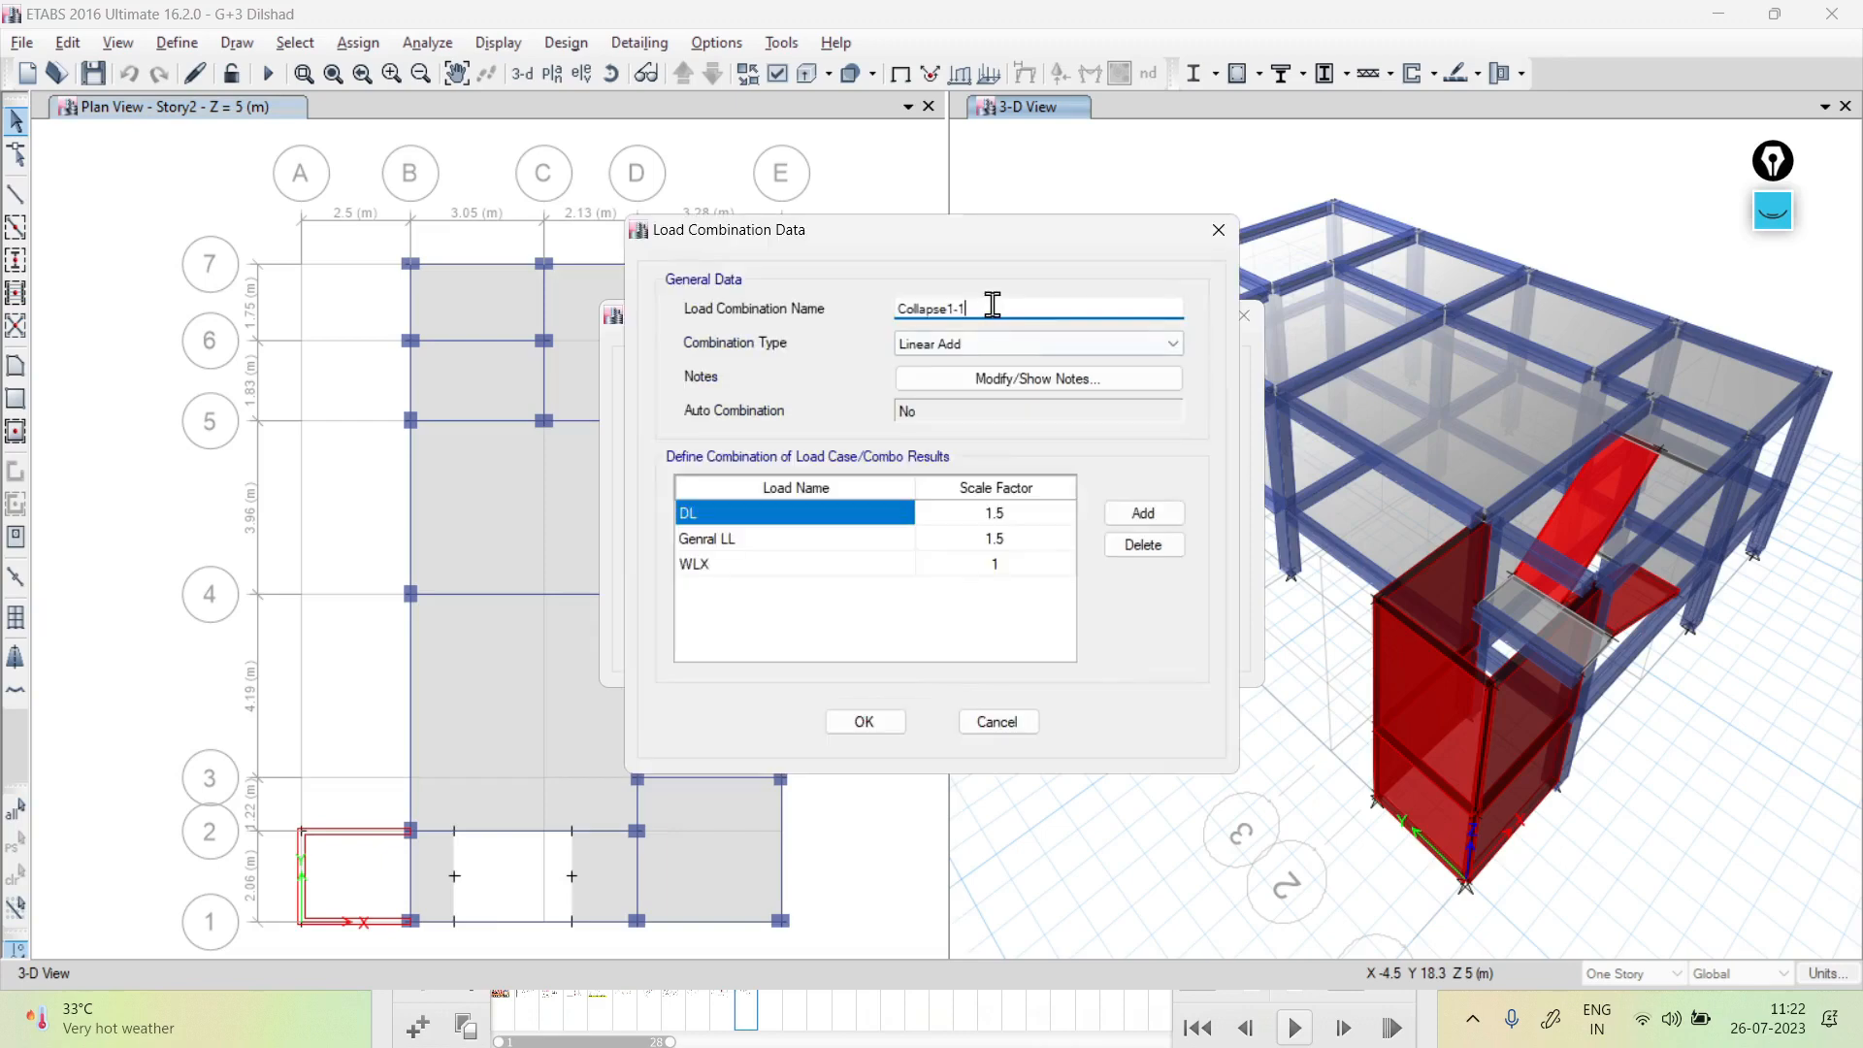
click(883, 567)
click(815, 563)
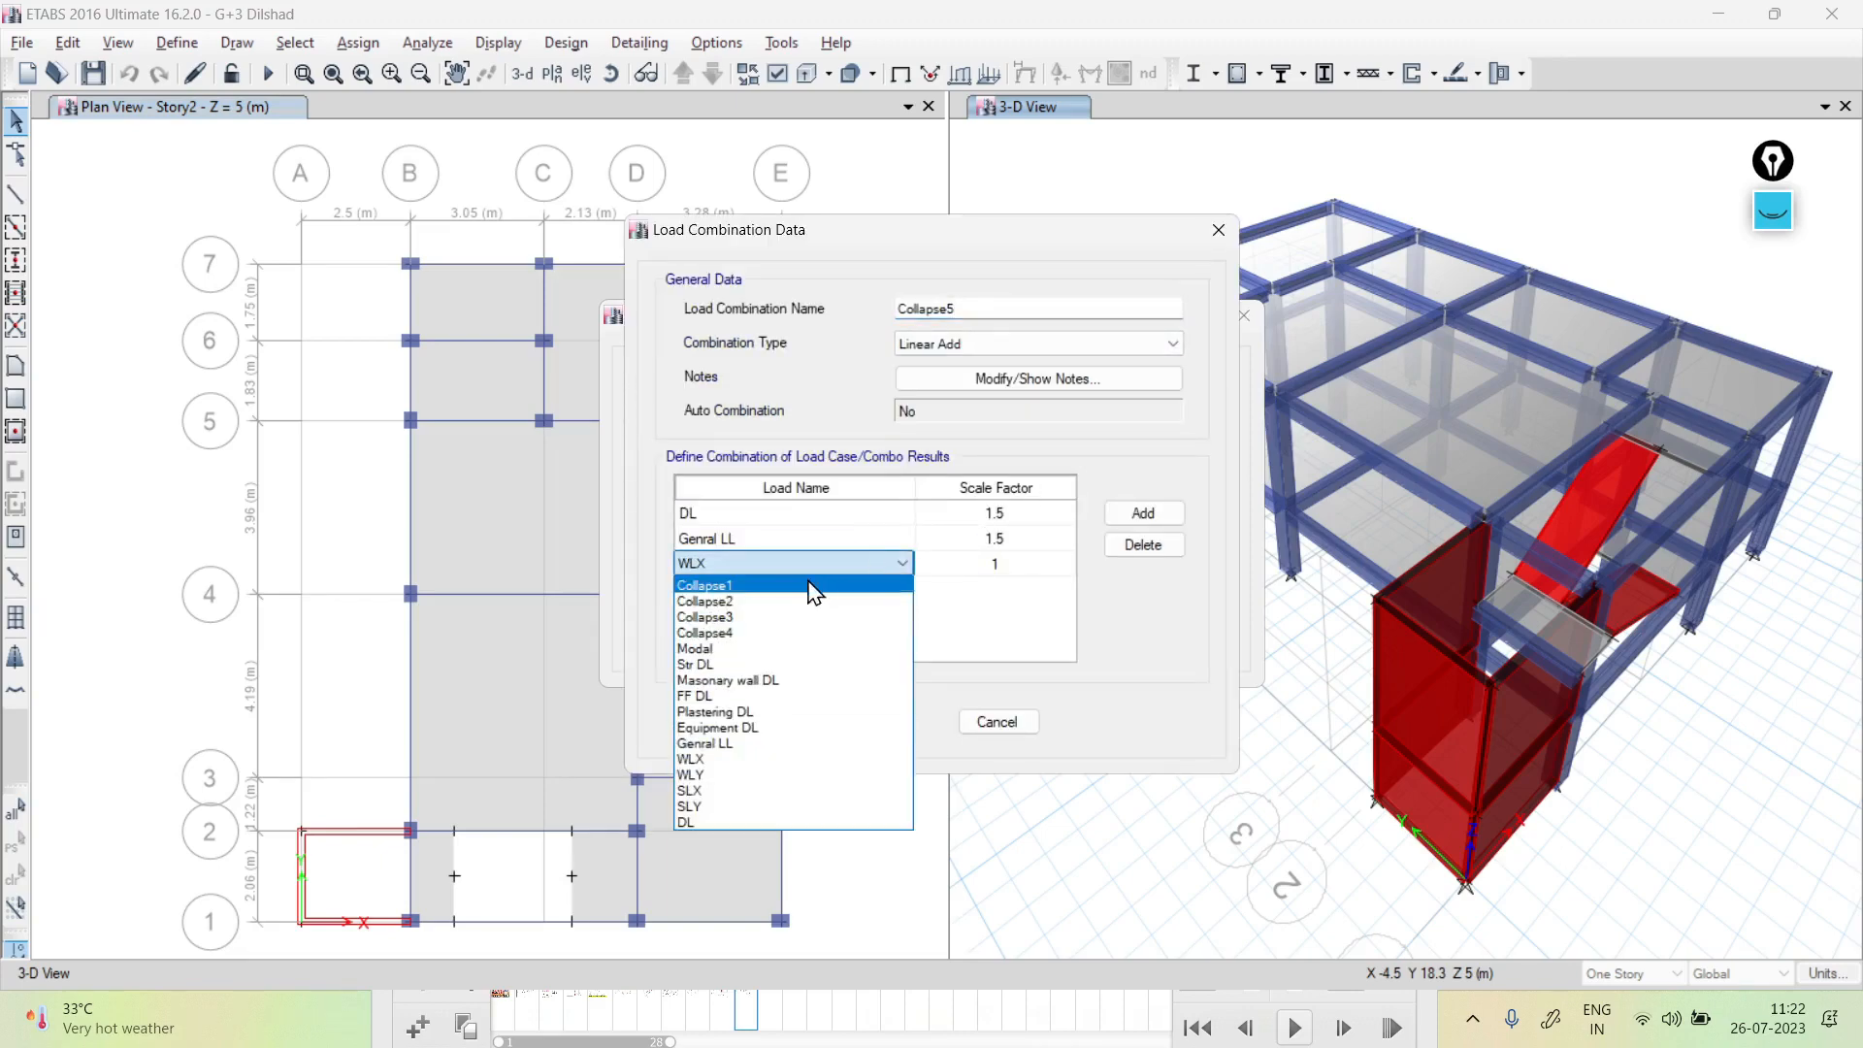
click(771, 774)
click(862, 722)
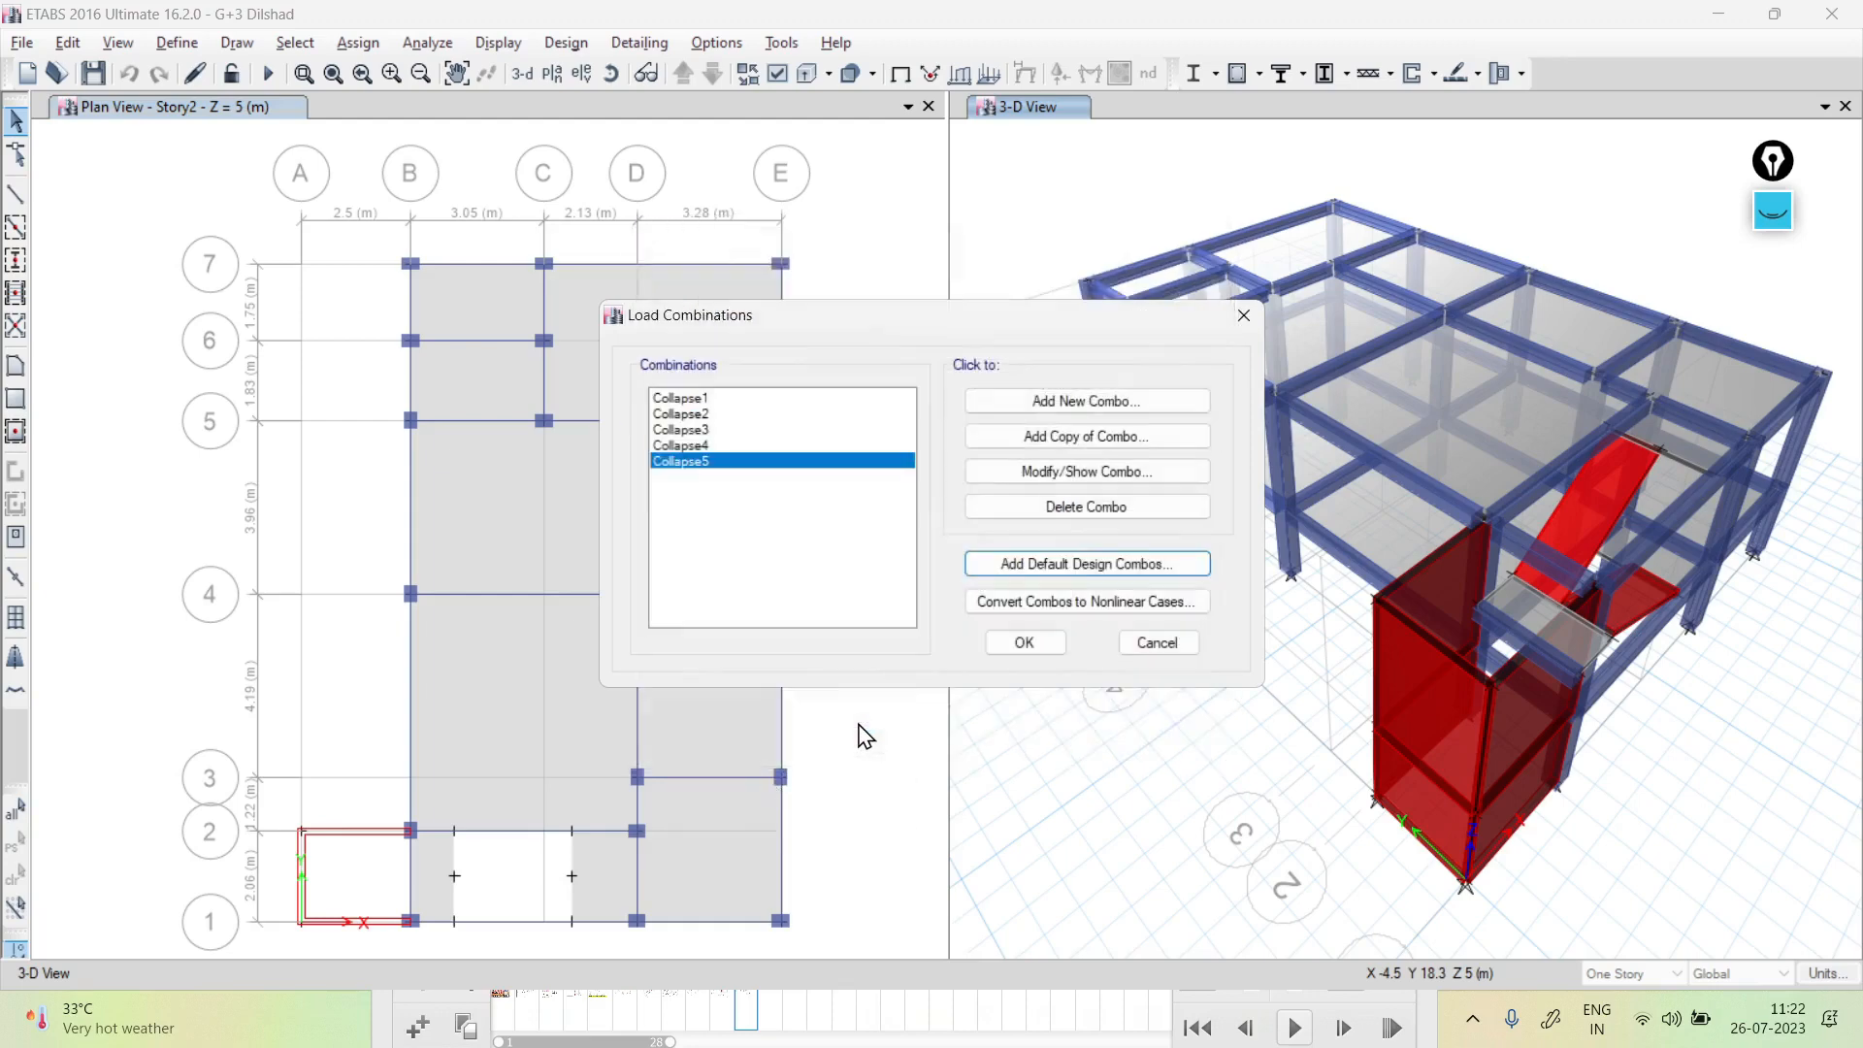
Copy Collapse2 as a new combination named Collapse6 with WLY as the second load instead of WLX, and save it
click(714, 416)
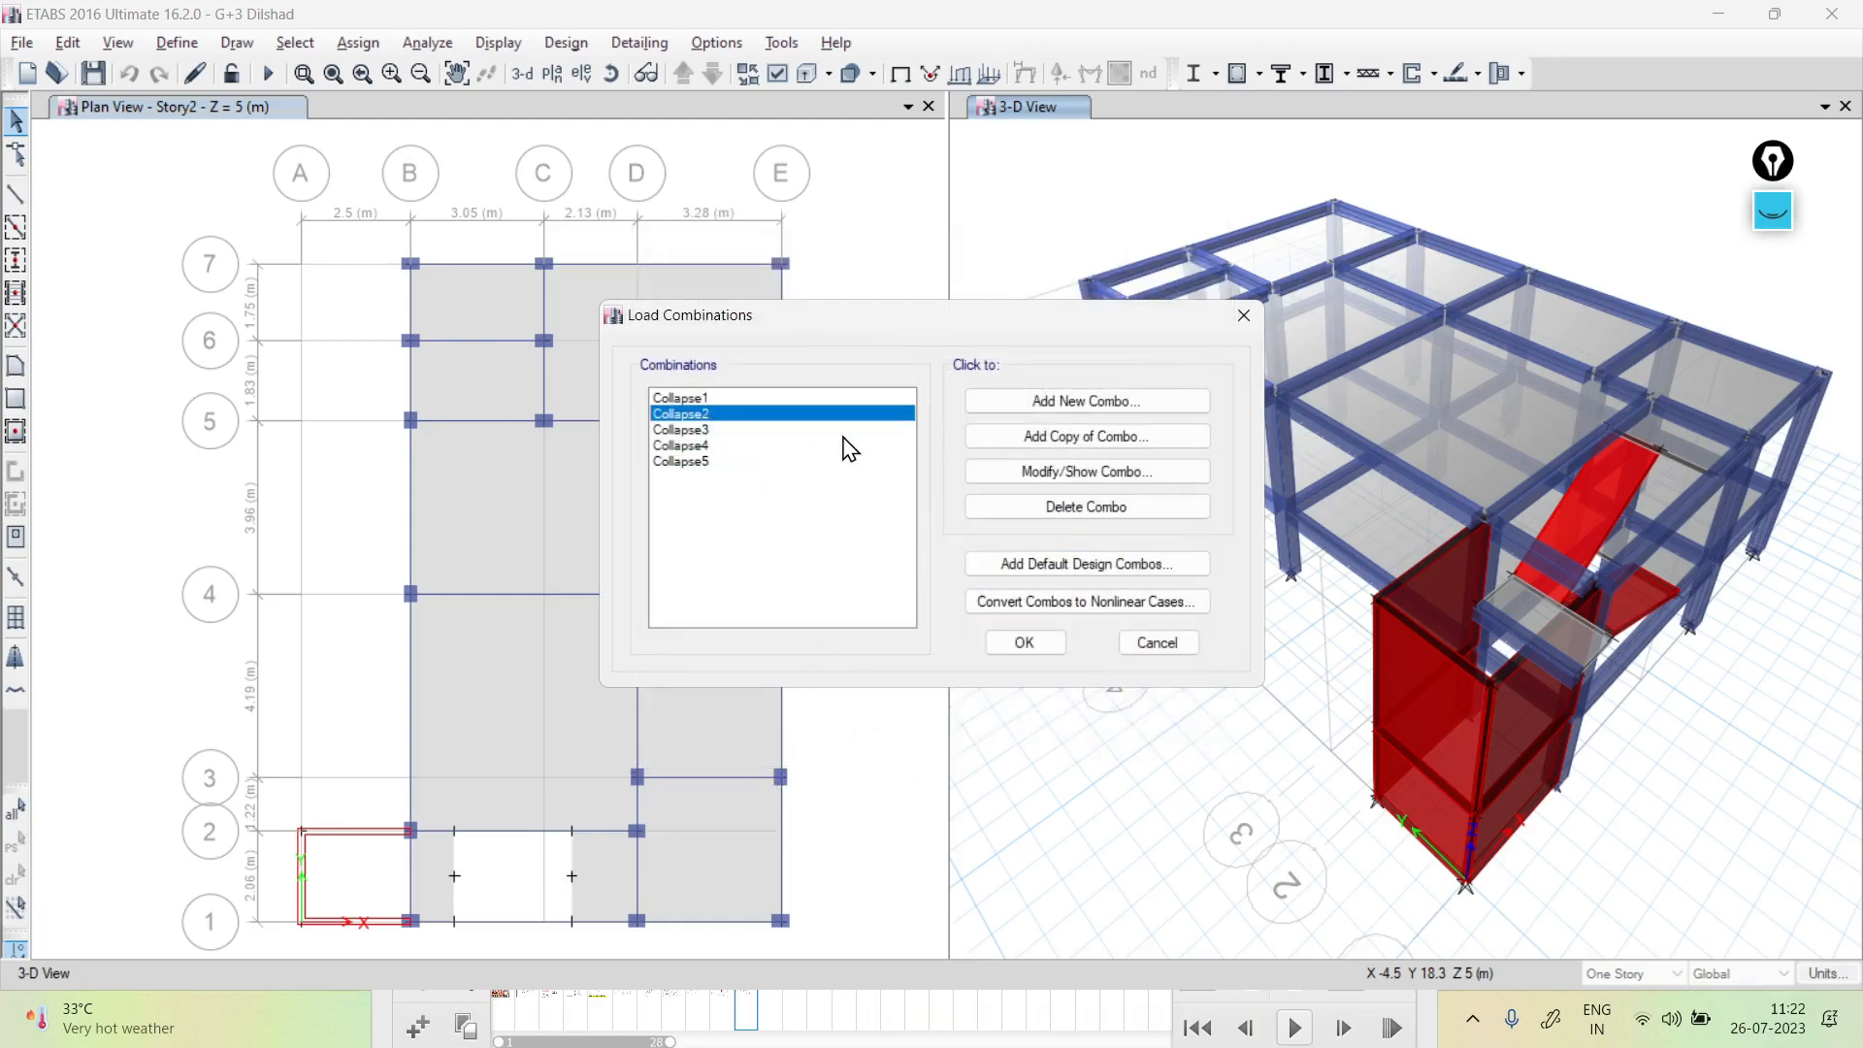
click(1075, 436)
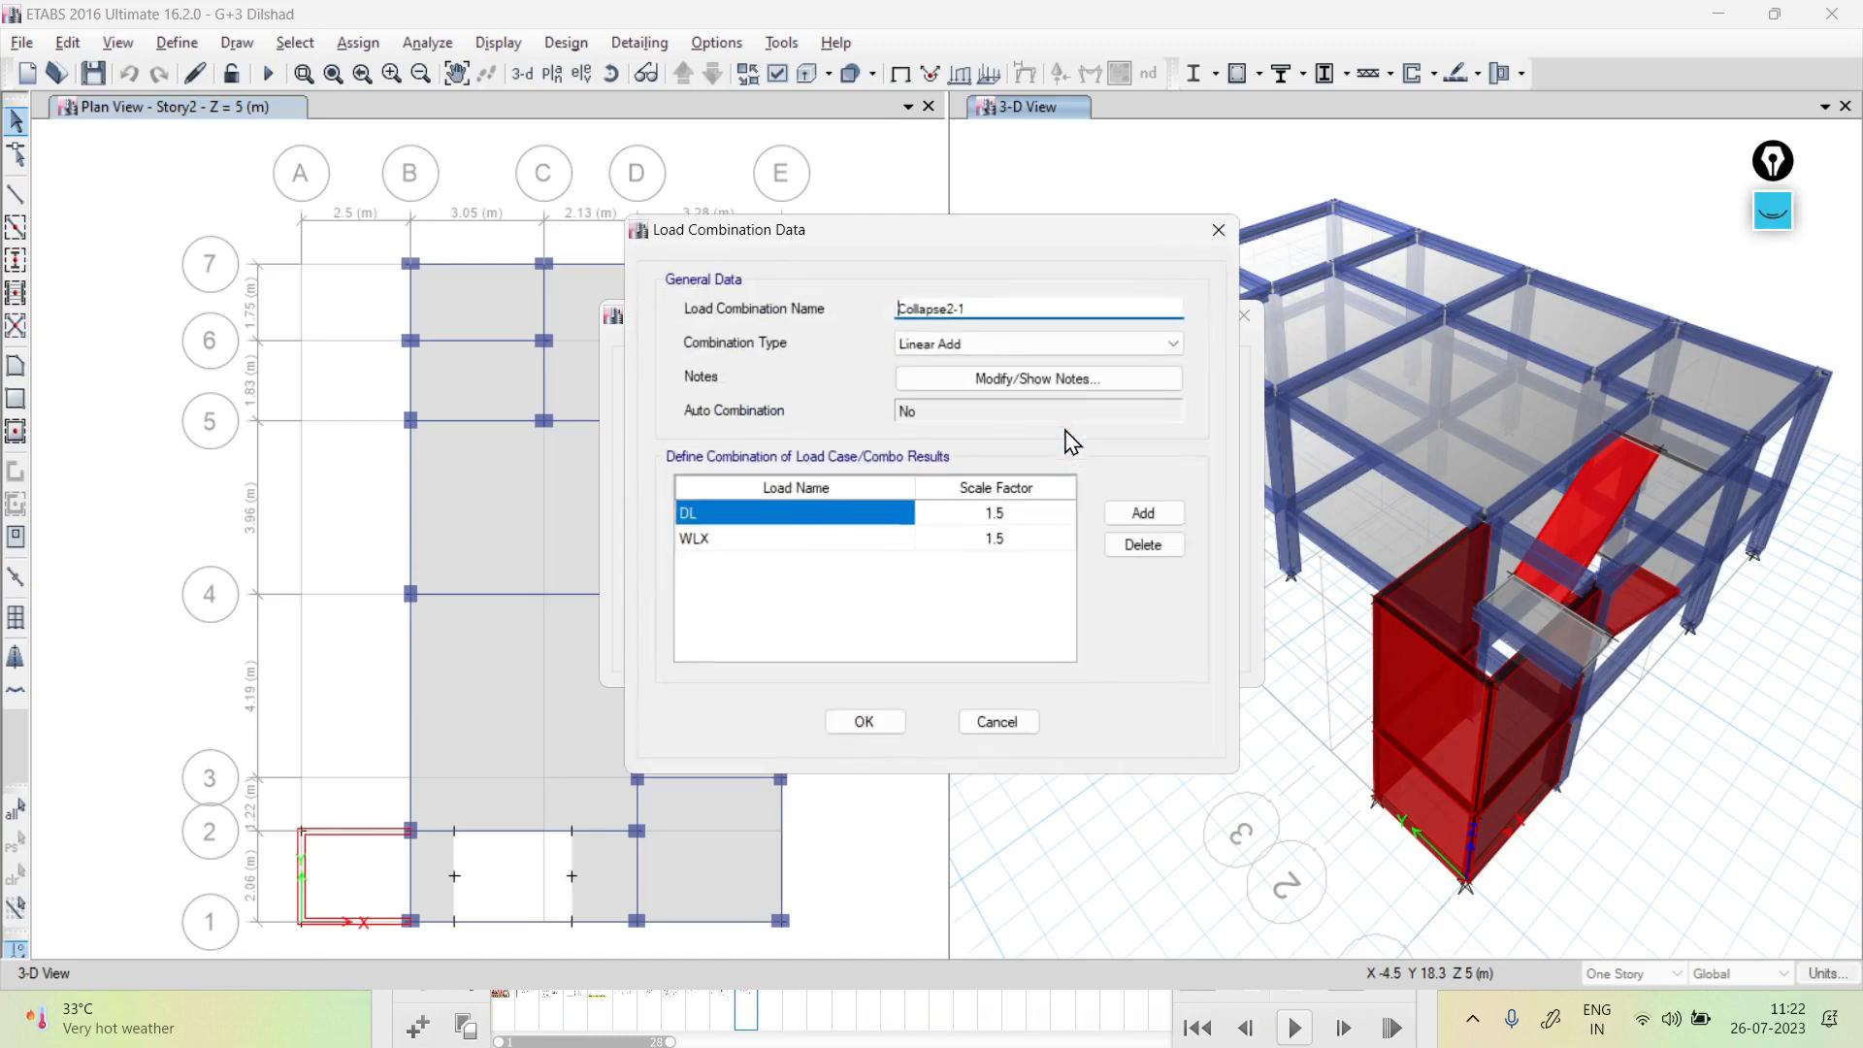
click(1002, 301)
key(BackSpace)
key(BackSpace)
text(6)
click(875, 545)
click(874, 548)
click(878, 748)
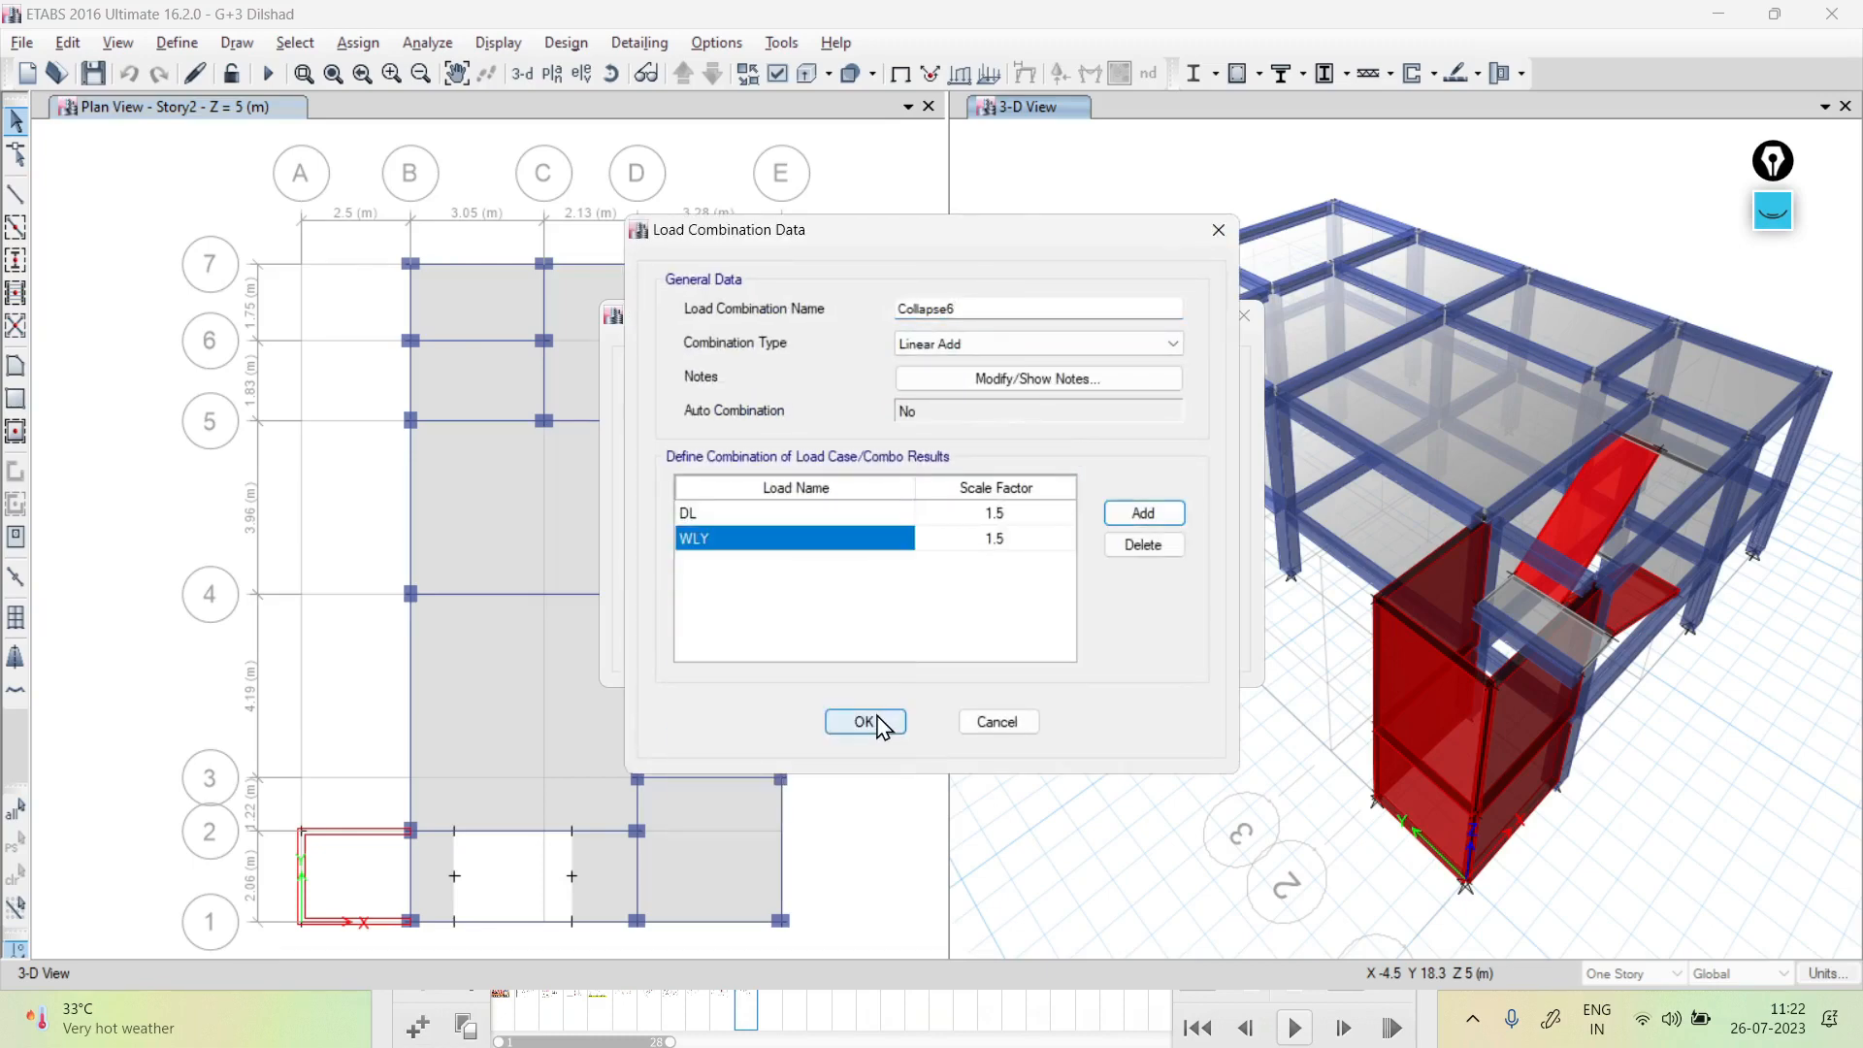
click(866, 722)
Rename the Collapse3 combination as Collapse7, replace its WLX load with WLY, and save it
click(719, 429)
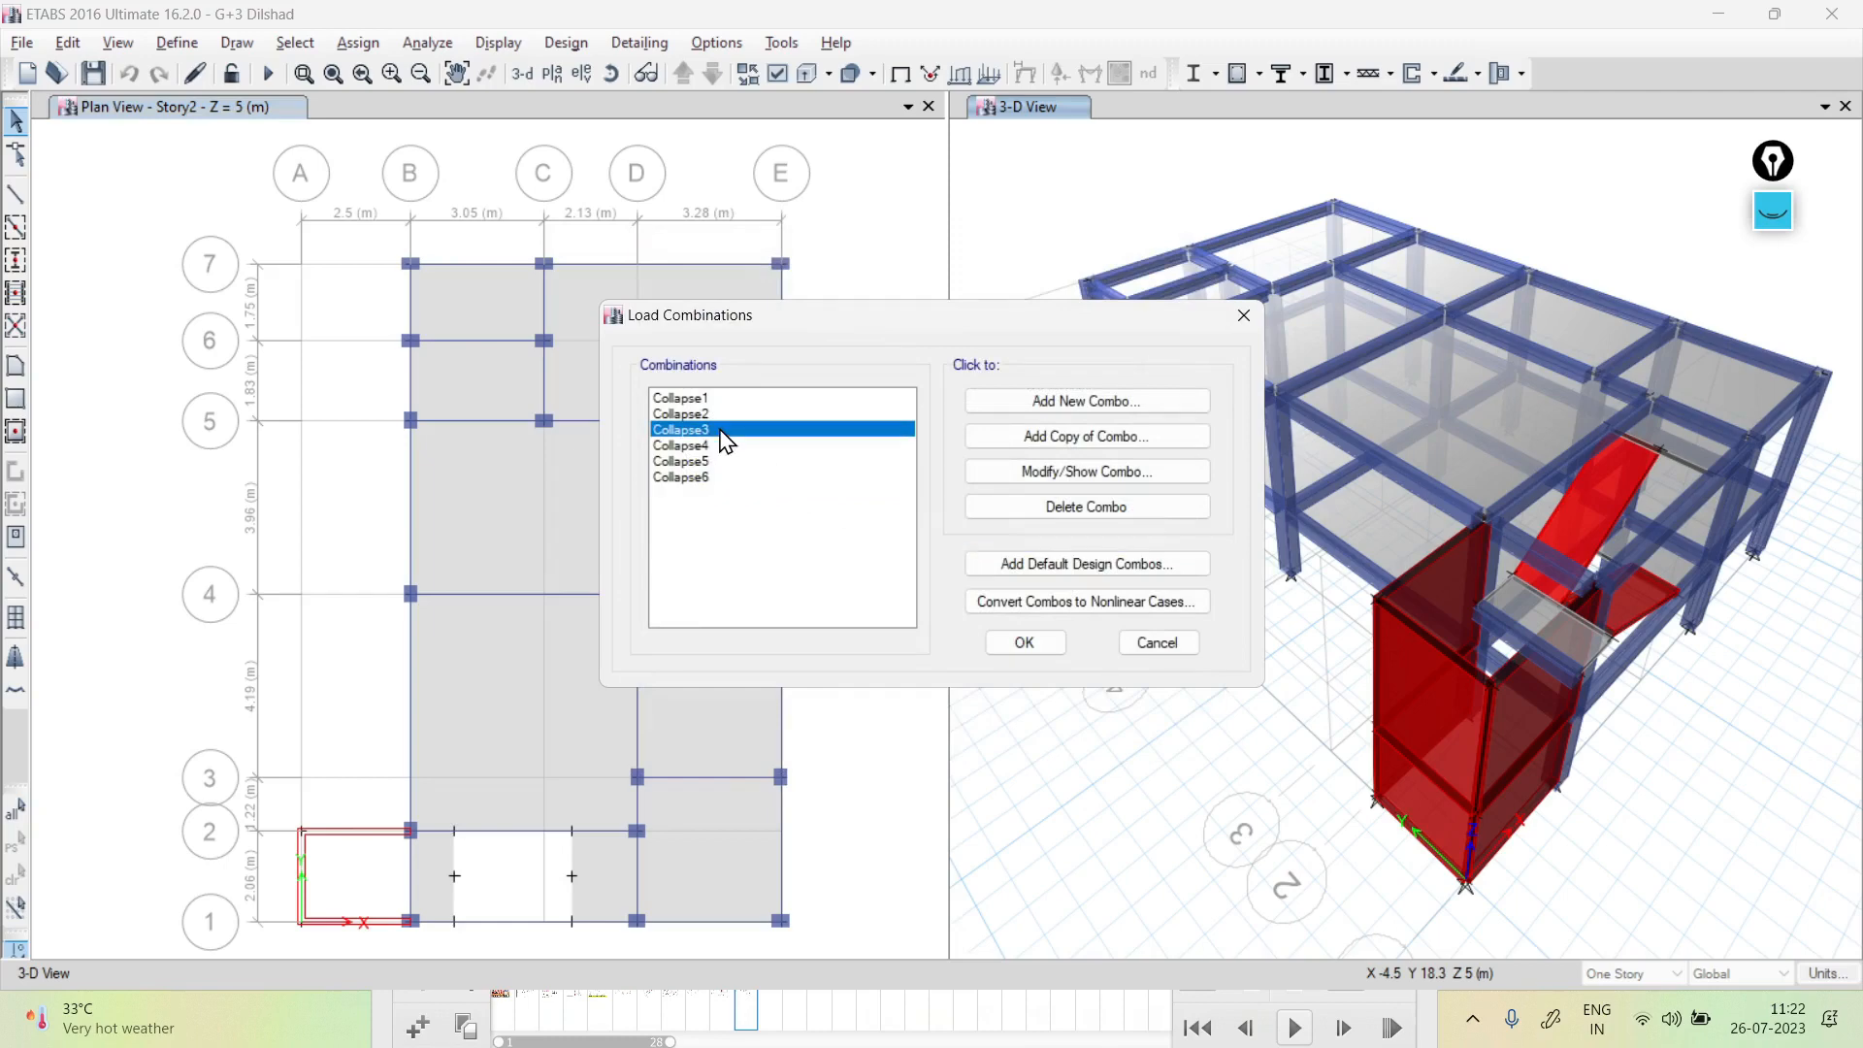
click(1091, 473)
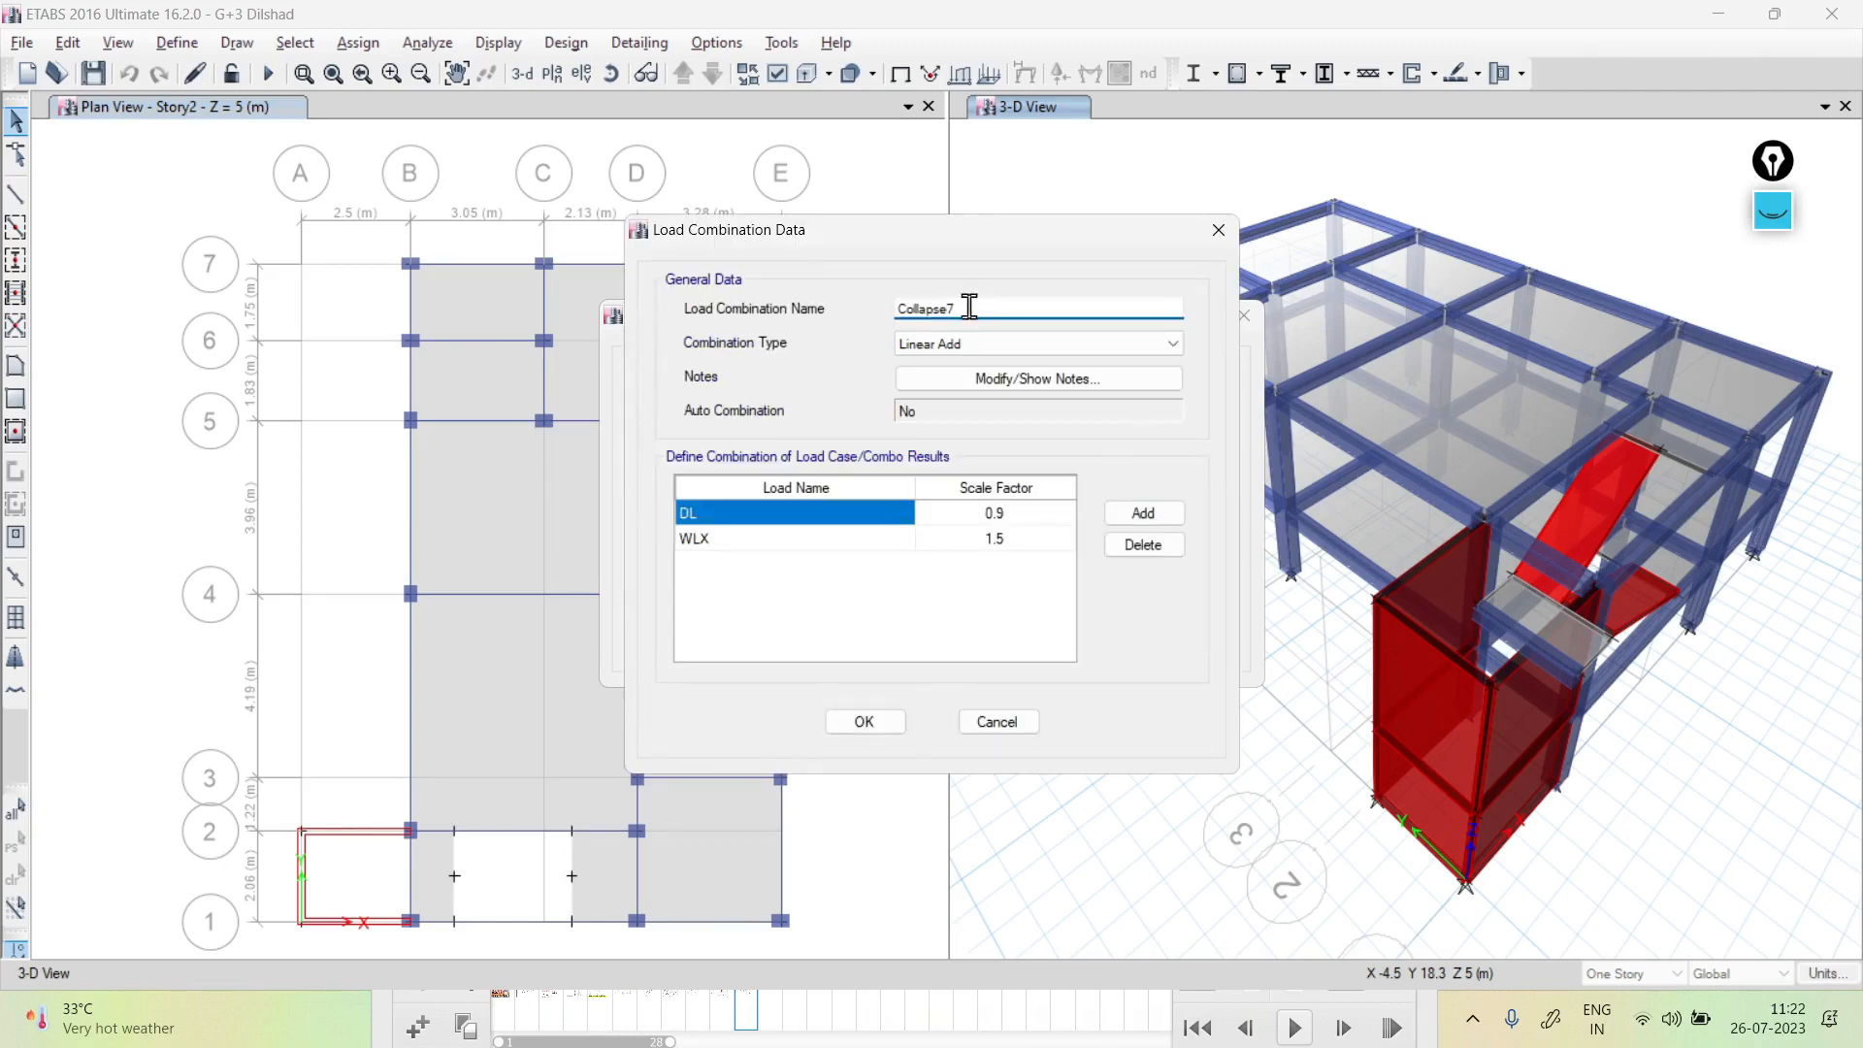
click(917, 540)
click(916, 540)
click(767, 776)
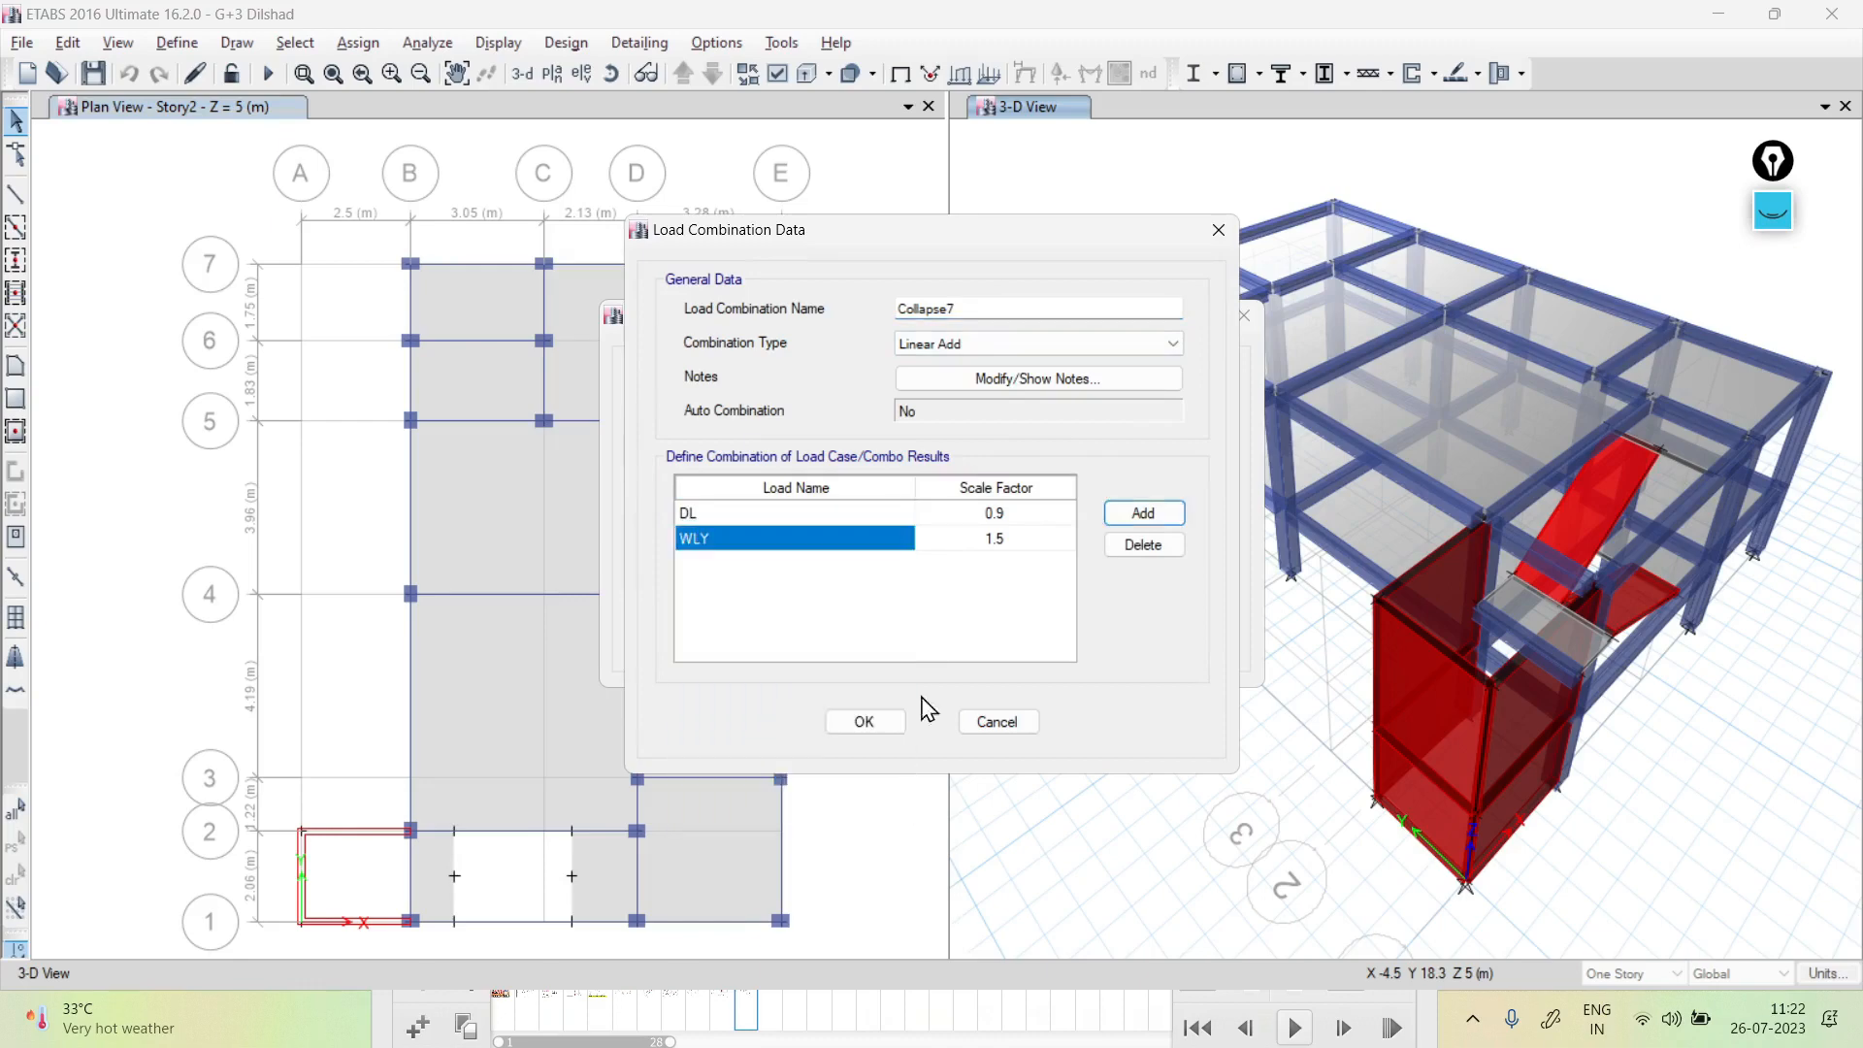
click(863, 720)
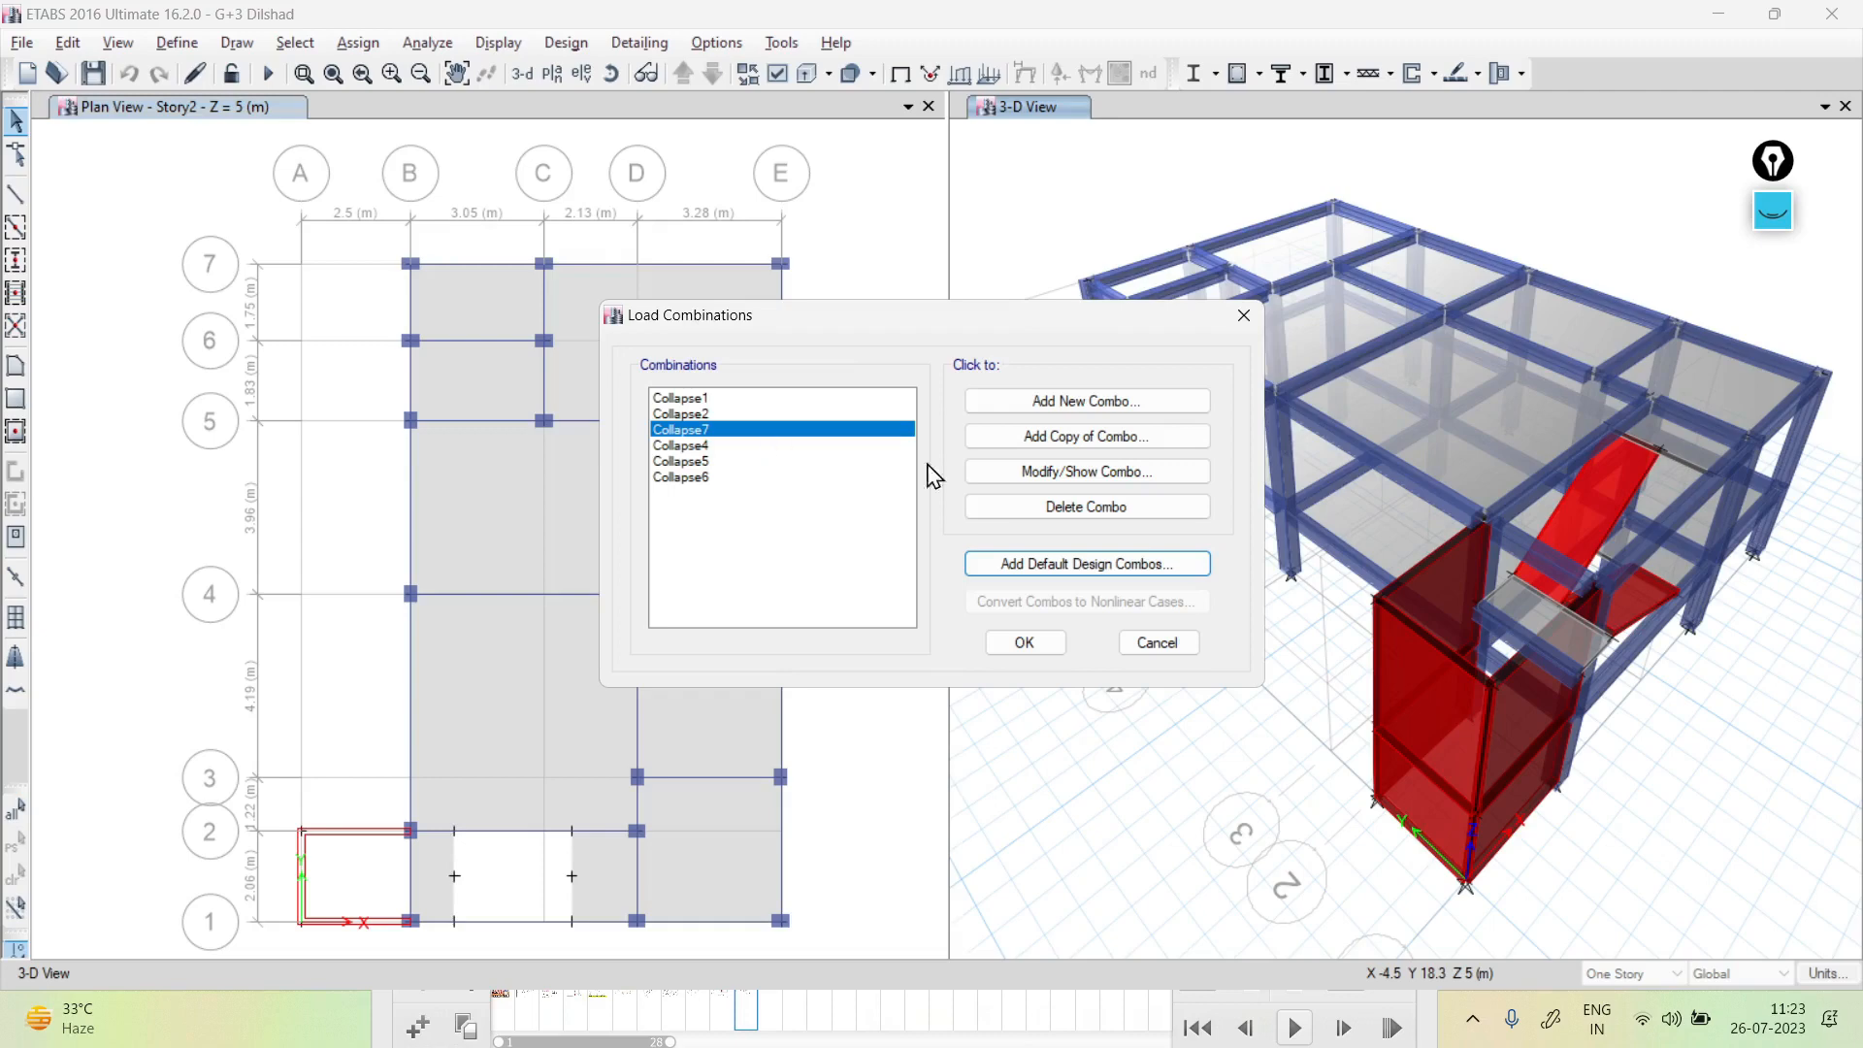
Change the modified Collapse7 combination back to the name Collapse3 with WLX as its second load, and save it
click(1072, 476)
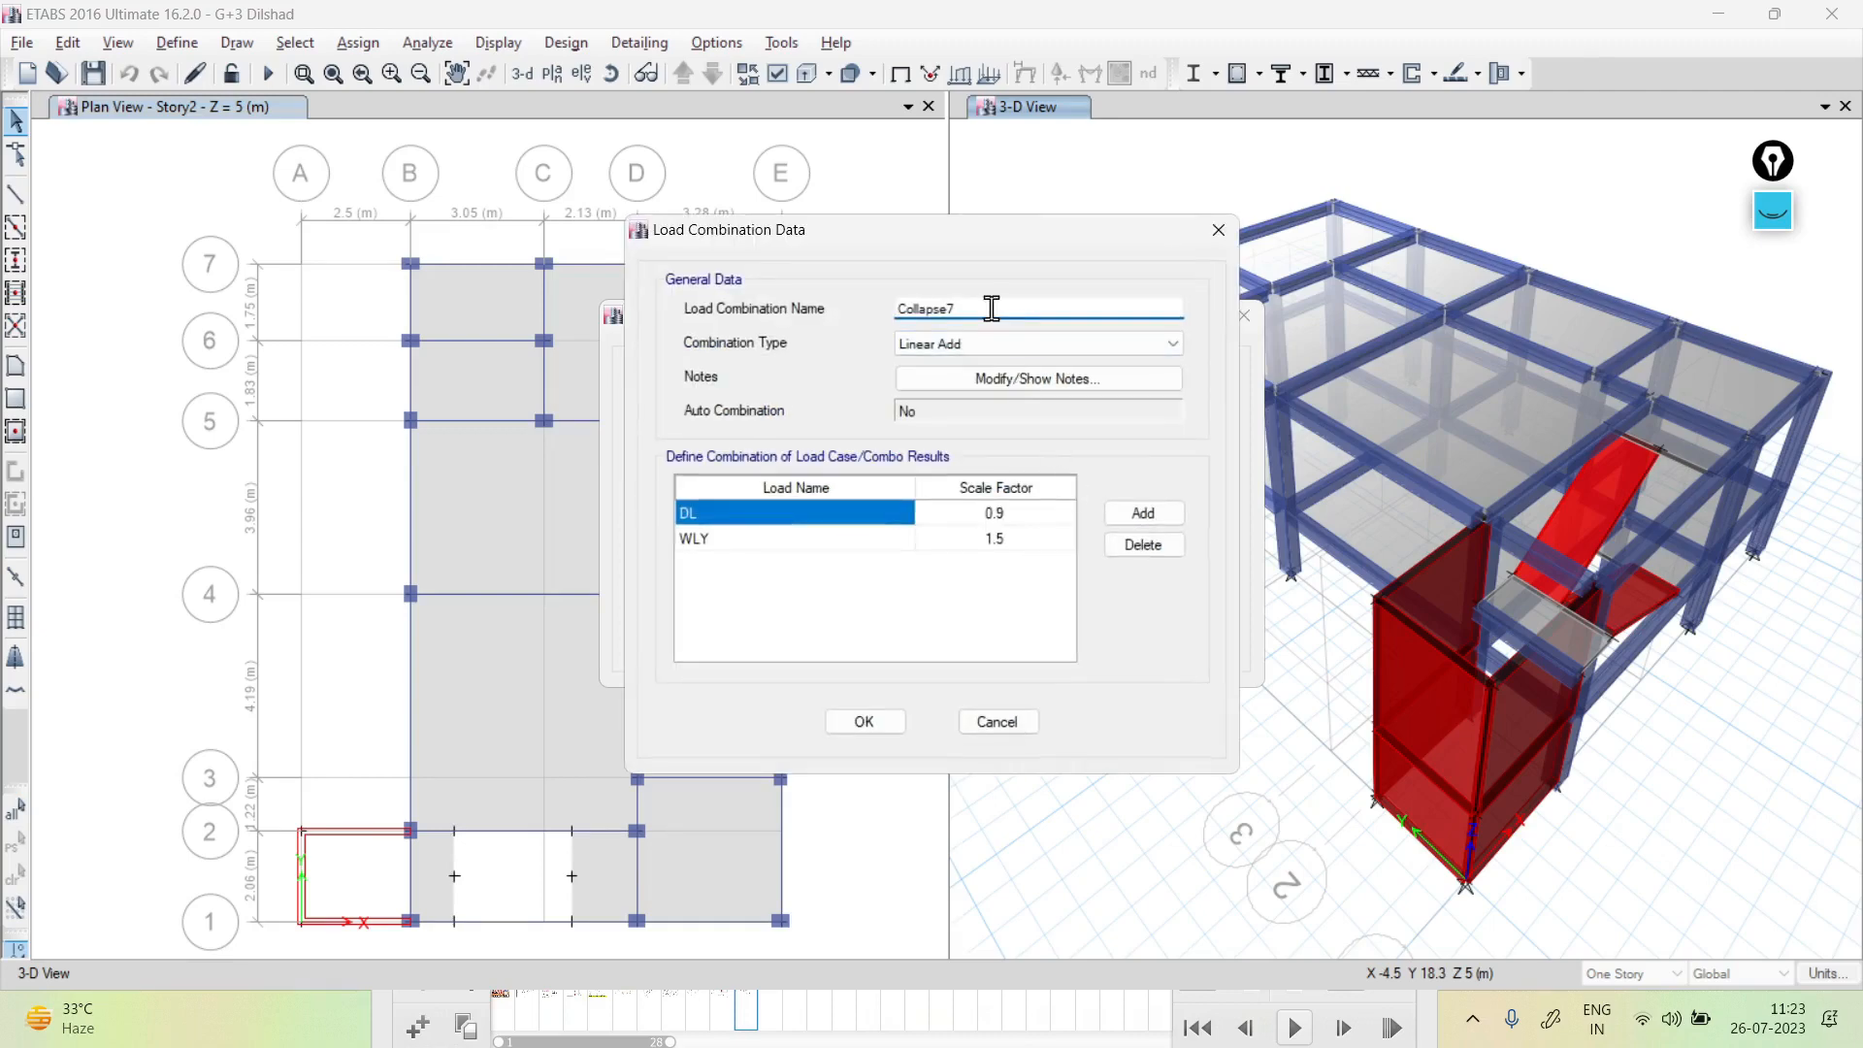
text(3)
click(774, 540)
click(774, 753)
click(862, 722)
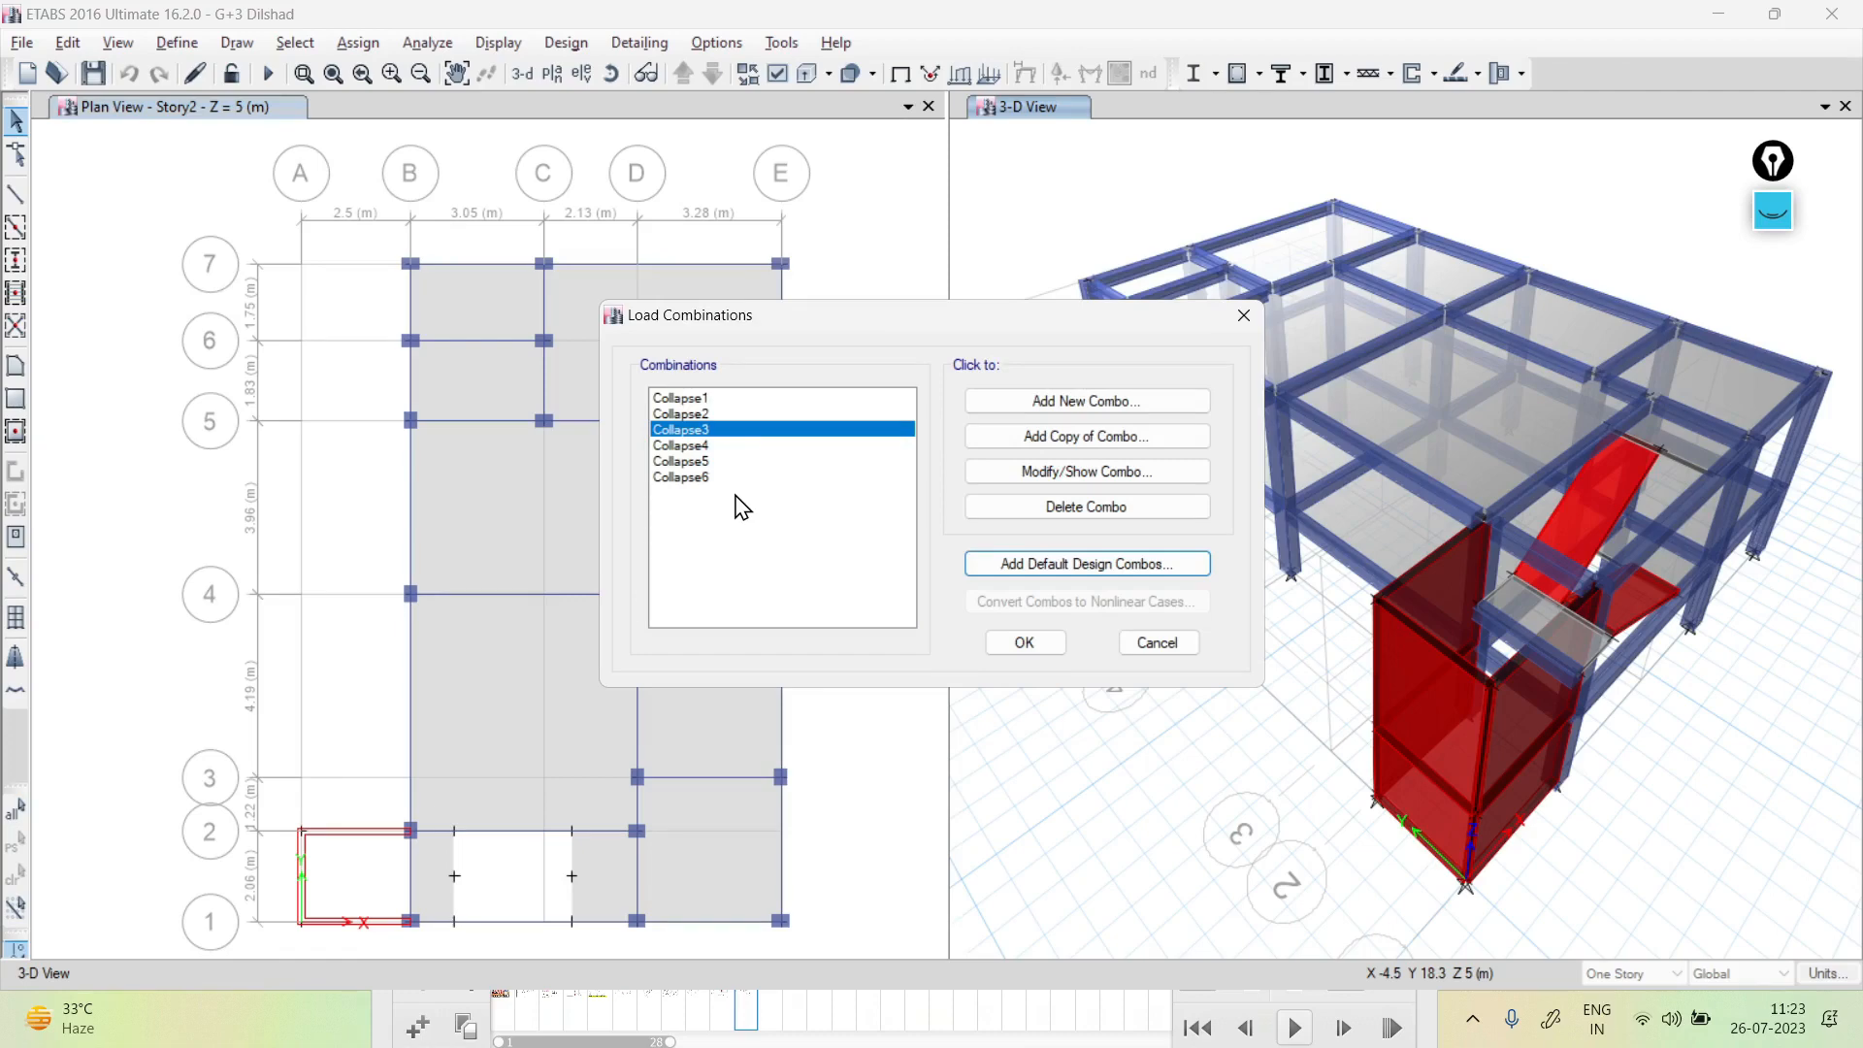
Copy Collapse3 as a new combination named Collapse7 with WLY as the second load instead of WLX, and save it
click(734, 449)
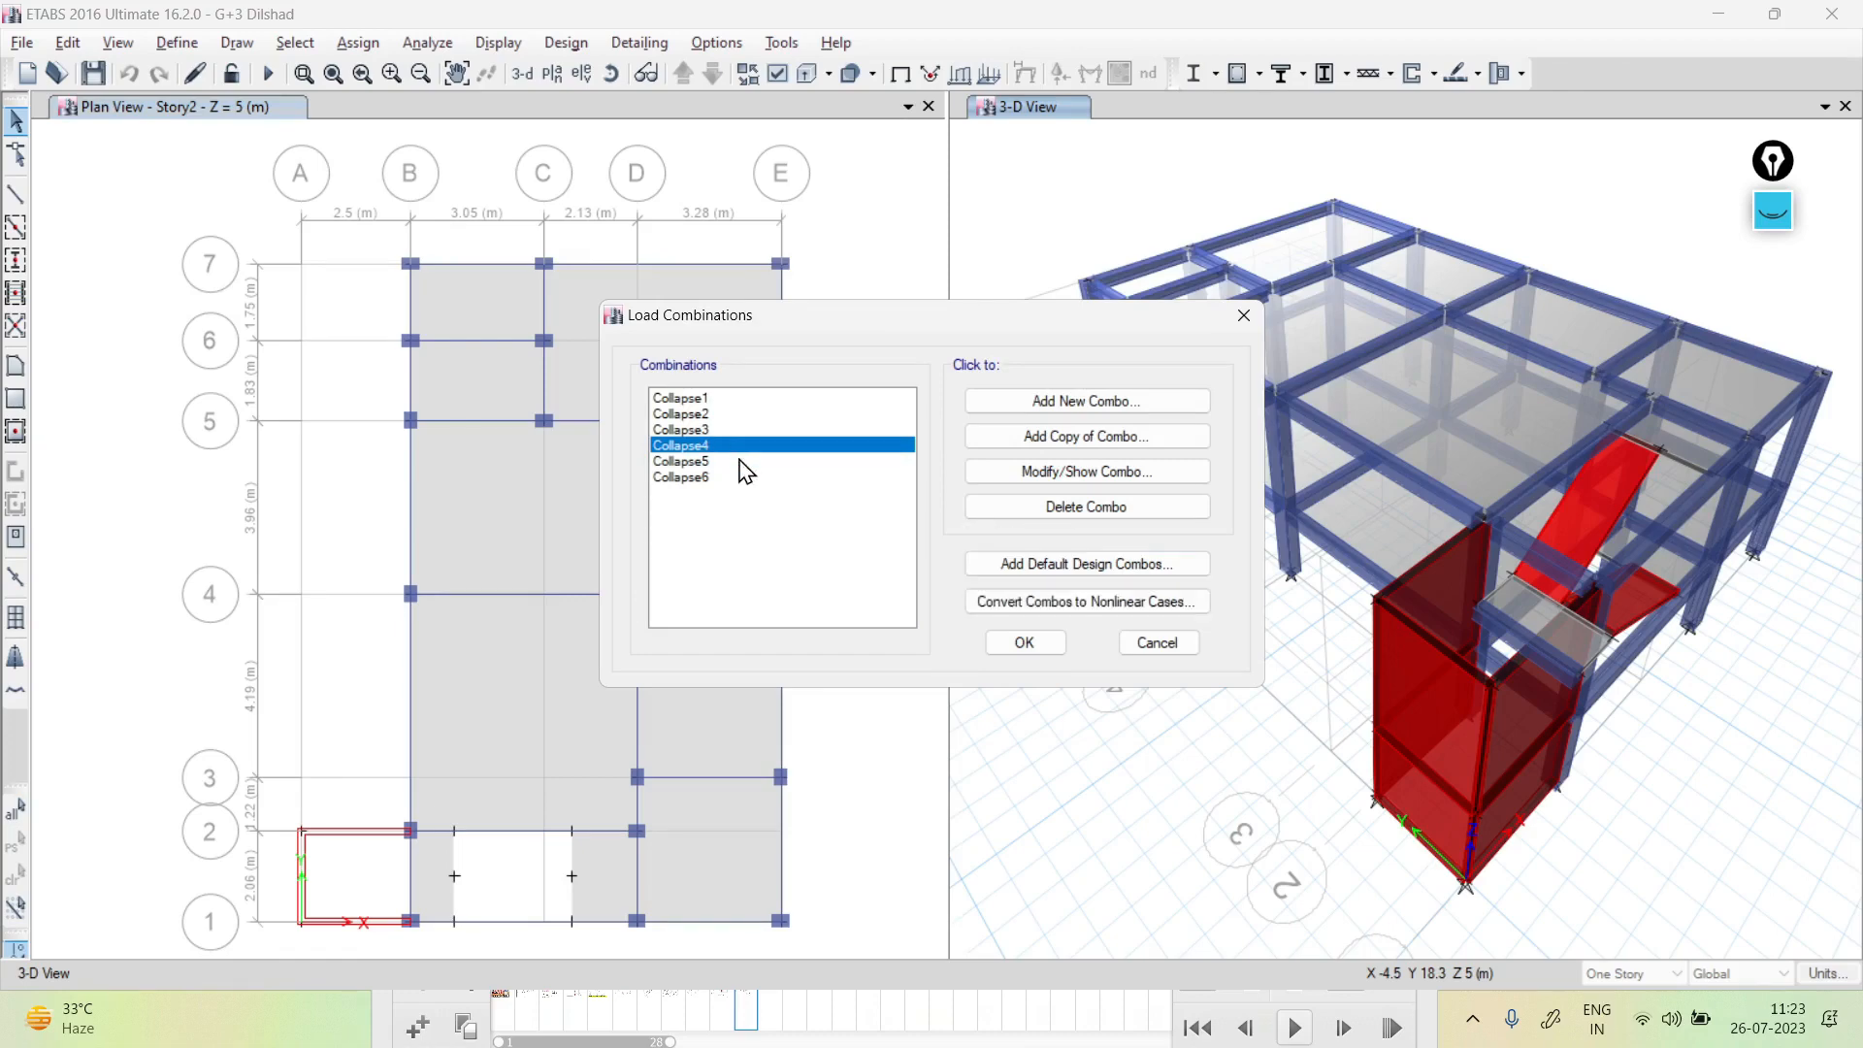
click(697, 433)
click(1010, 439)
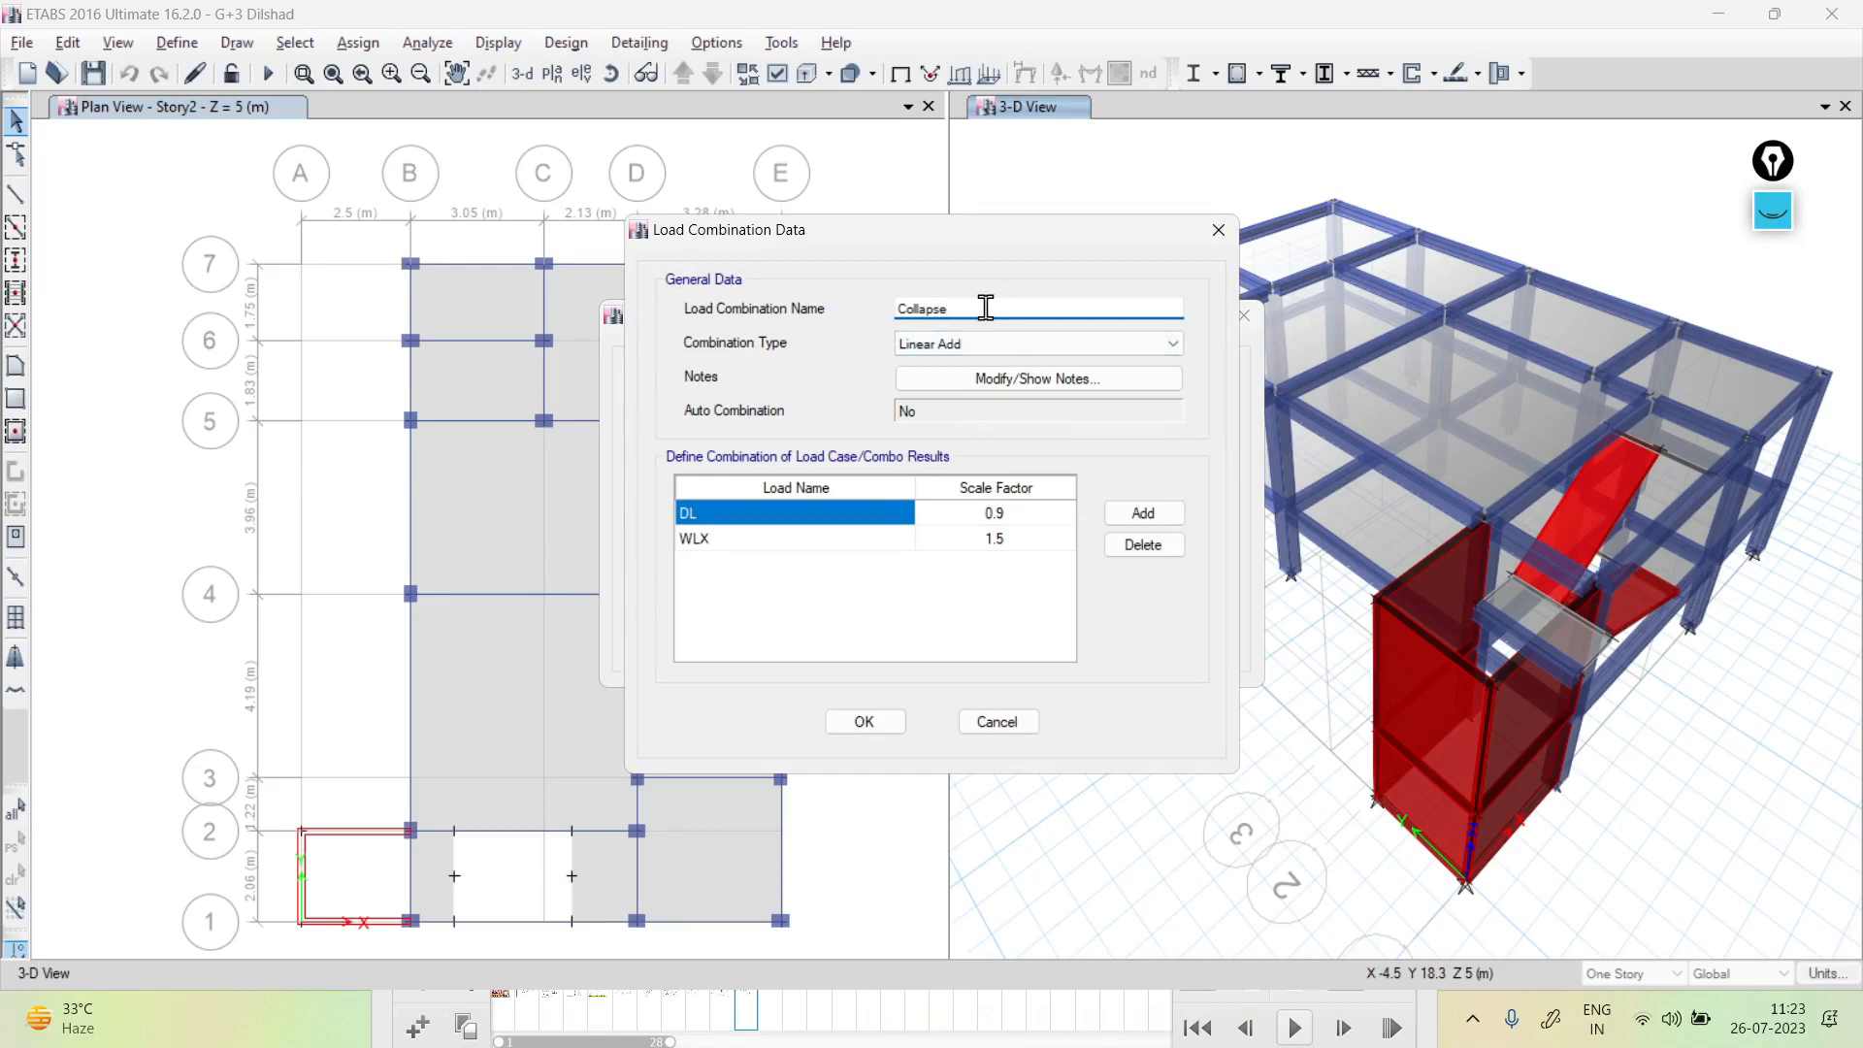
text(7)
click(899, 540)
click(865, 730)
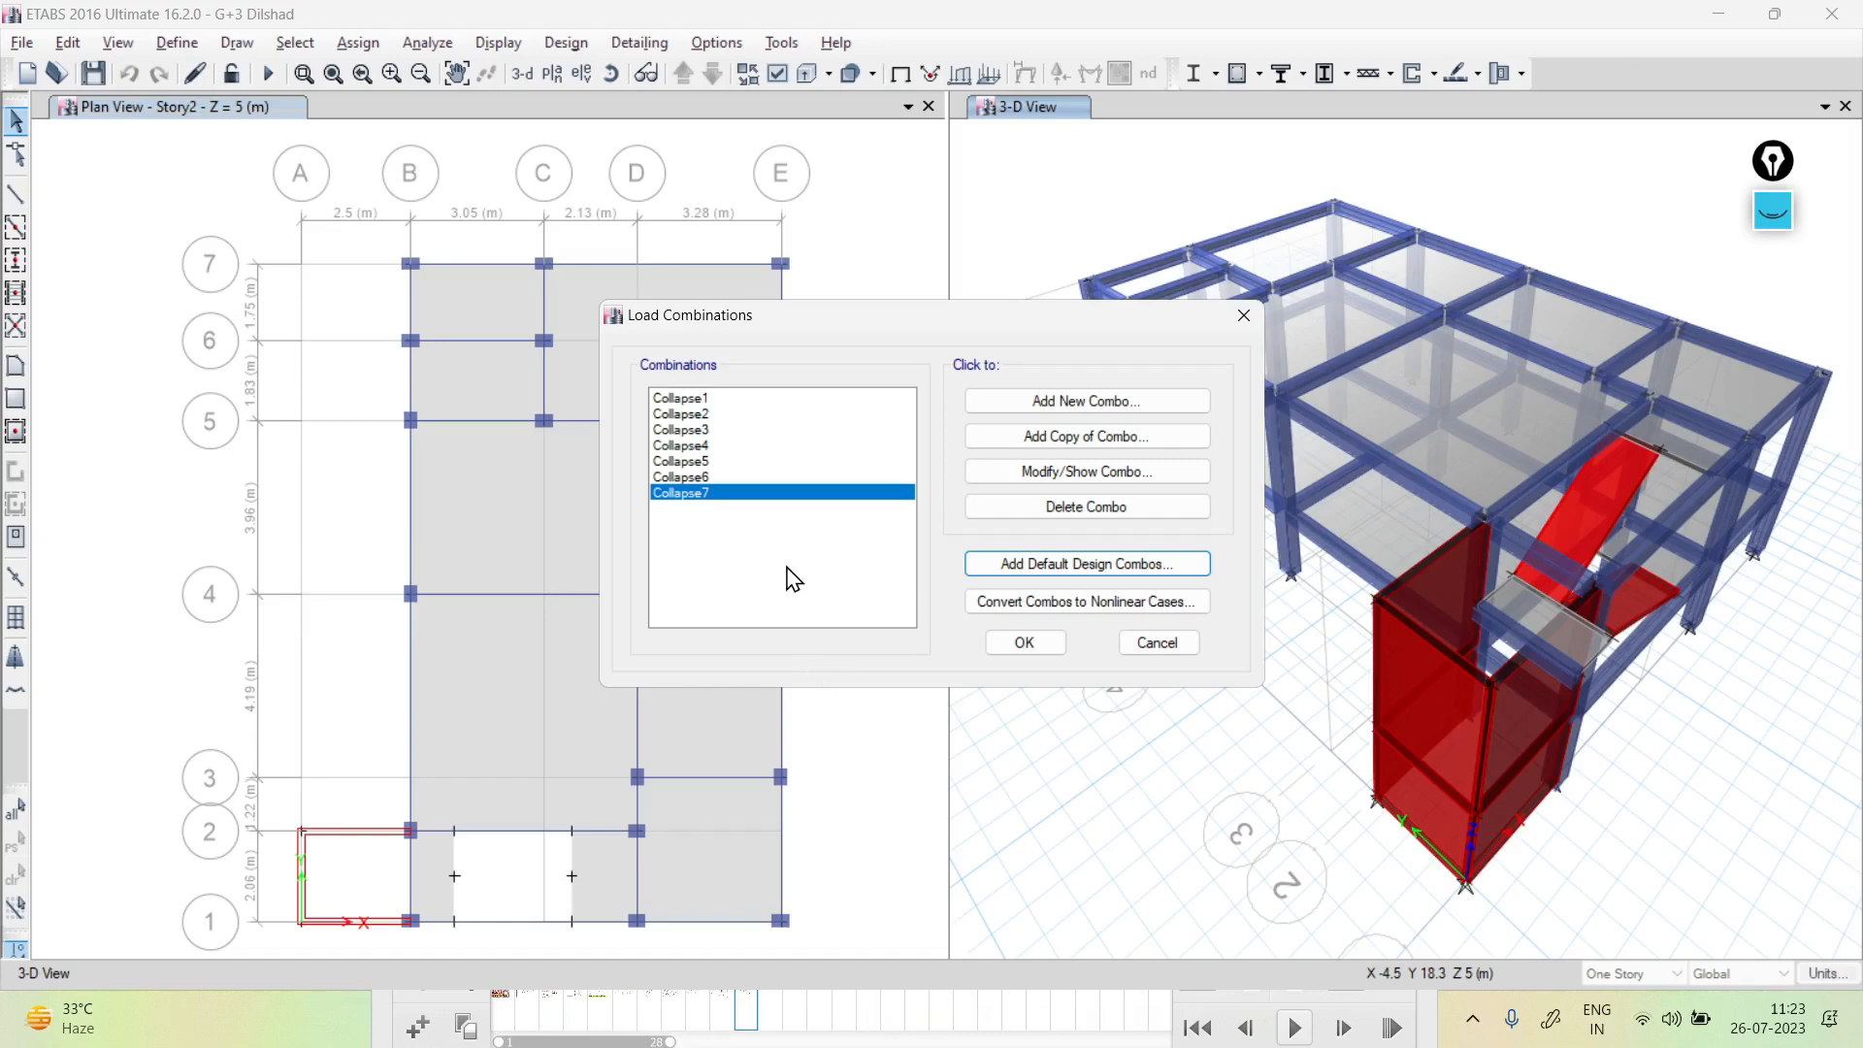
Copy Collapse4 as a new combination named Collapse8 with WLY as the third load instead of WLX, and save it
click(680, 446)
click(1087, 436)
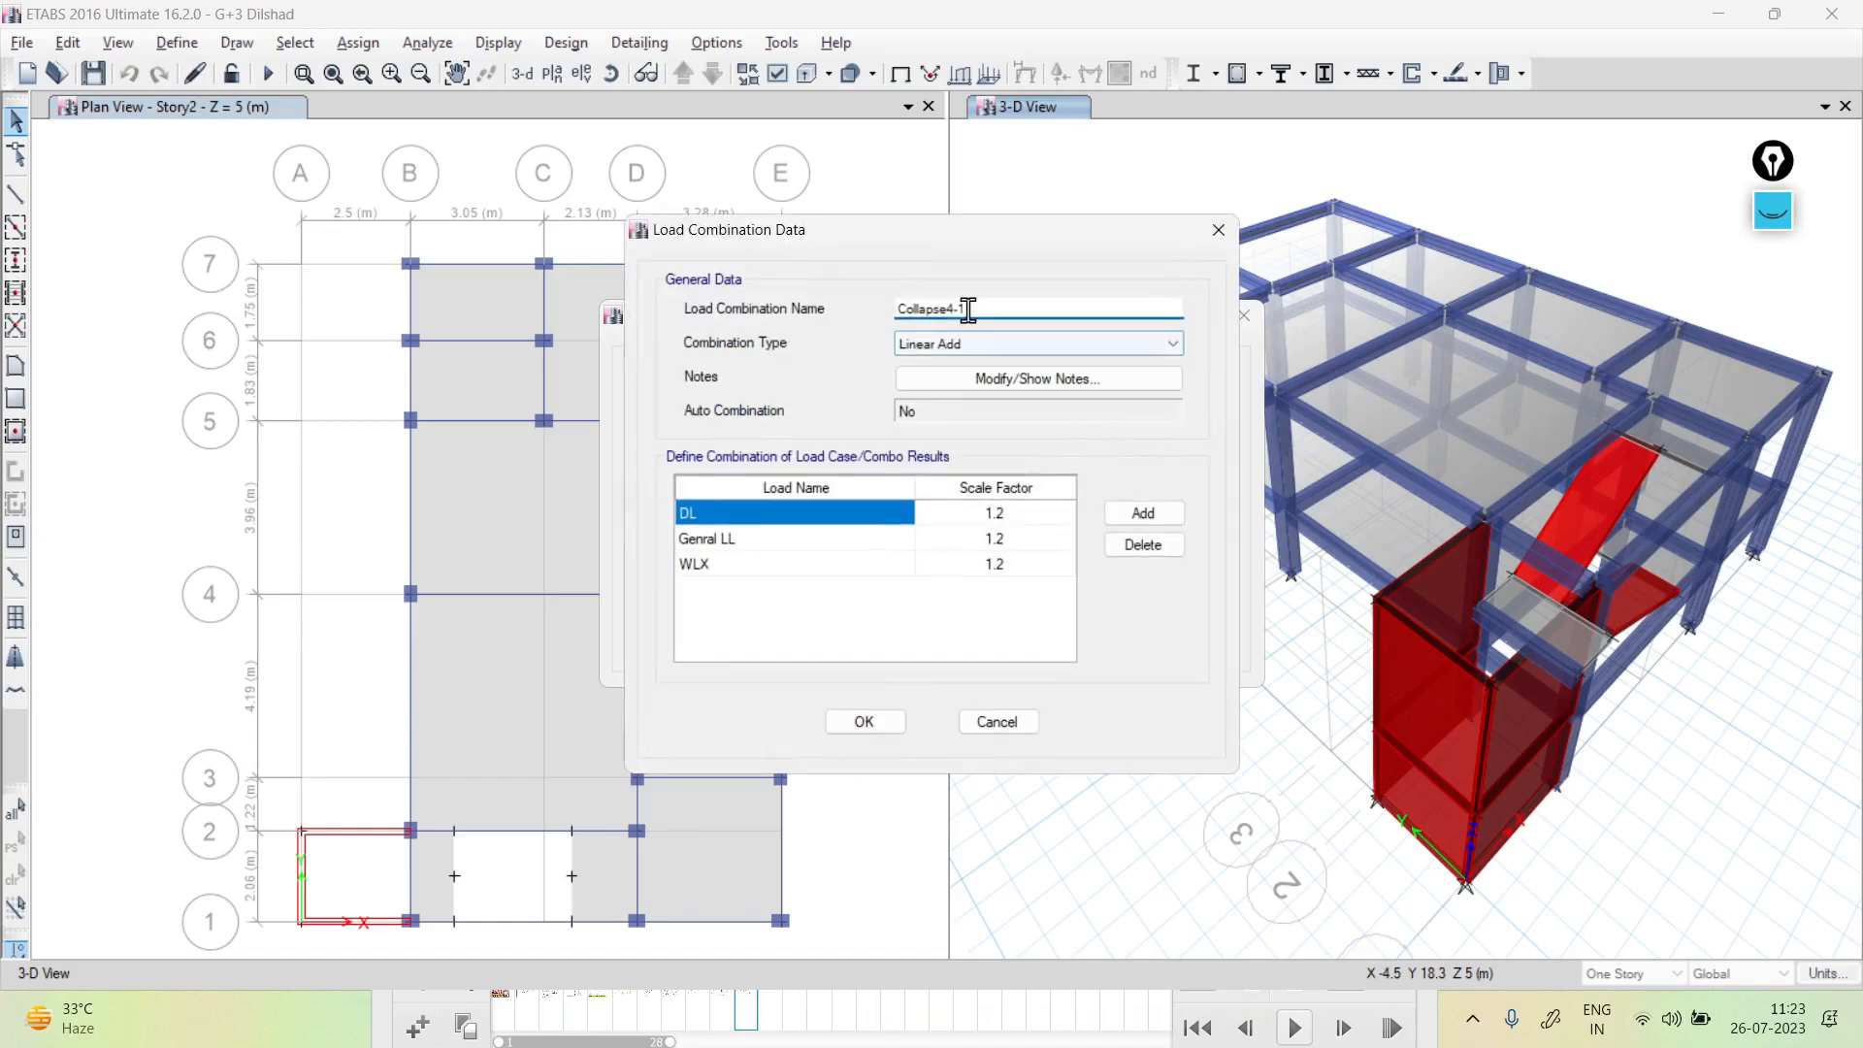
click(870, 566)
click(870, 566)
click(759, 823)
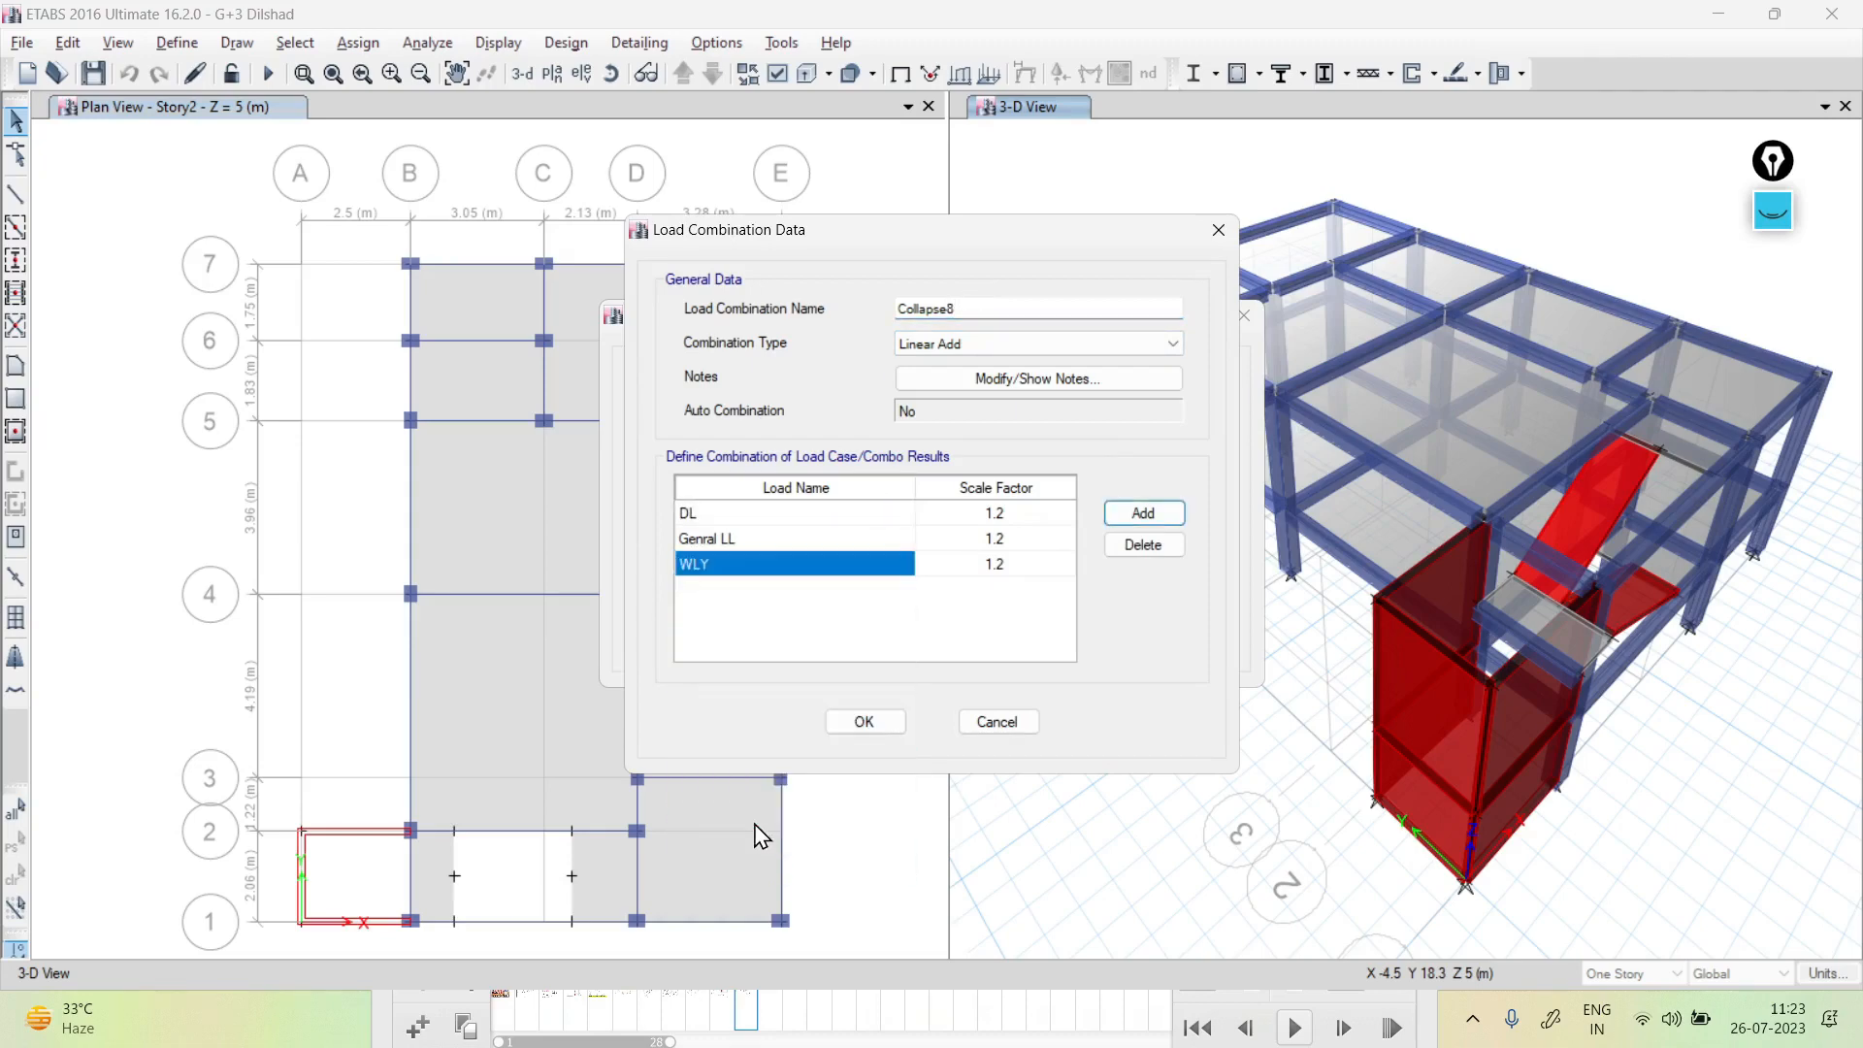
click(850, 721)
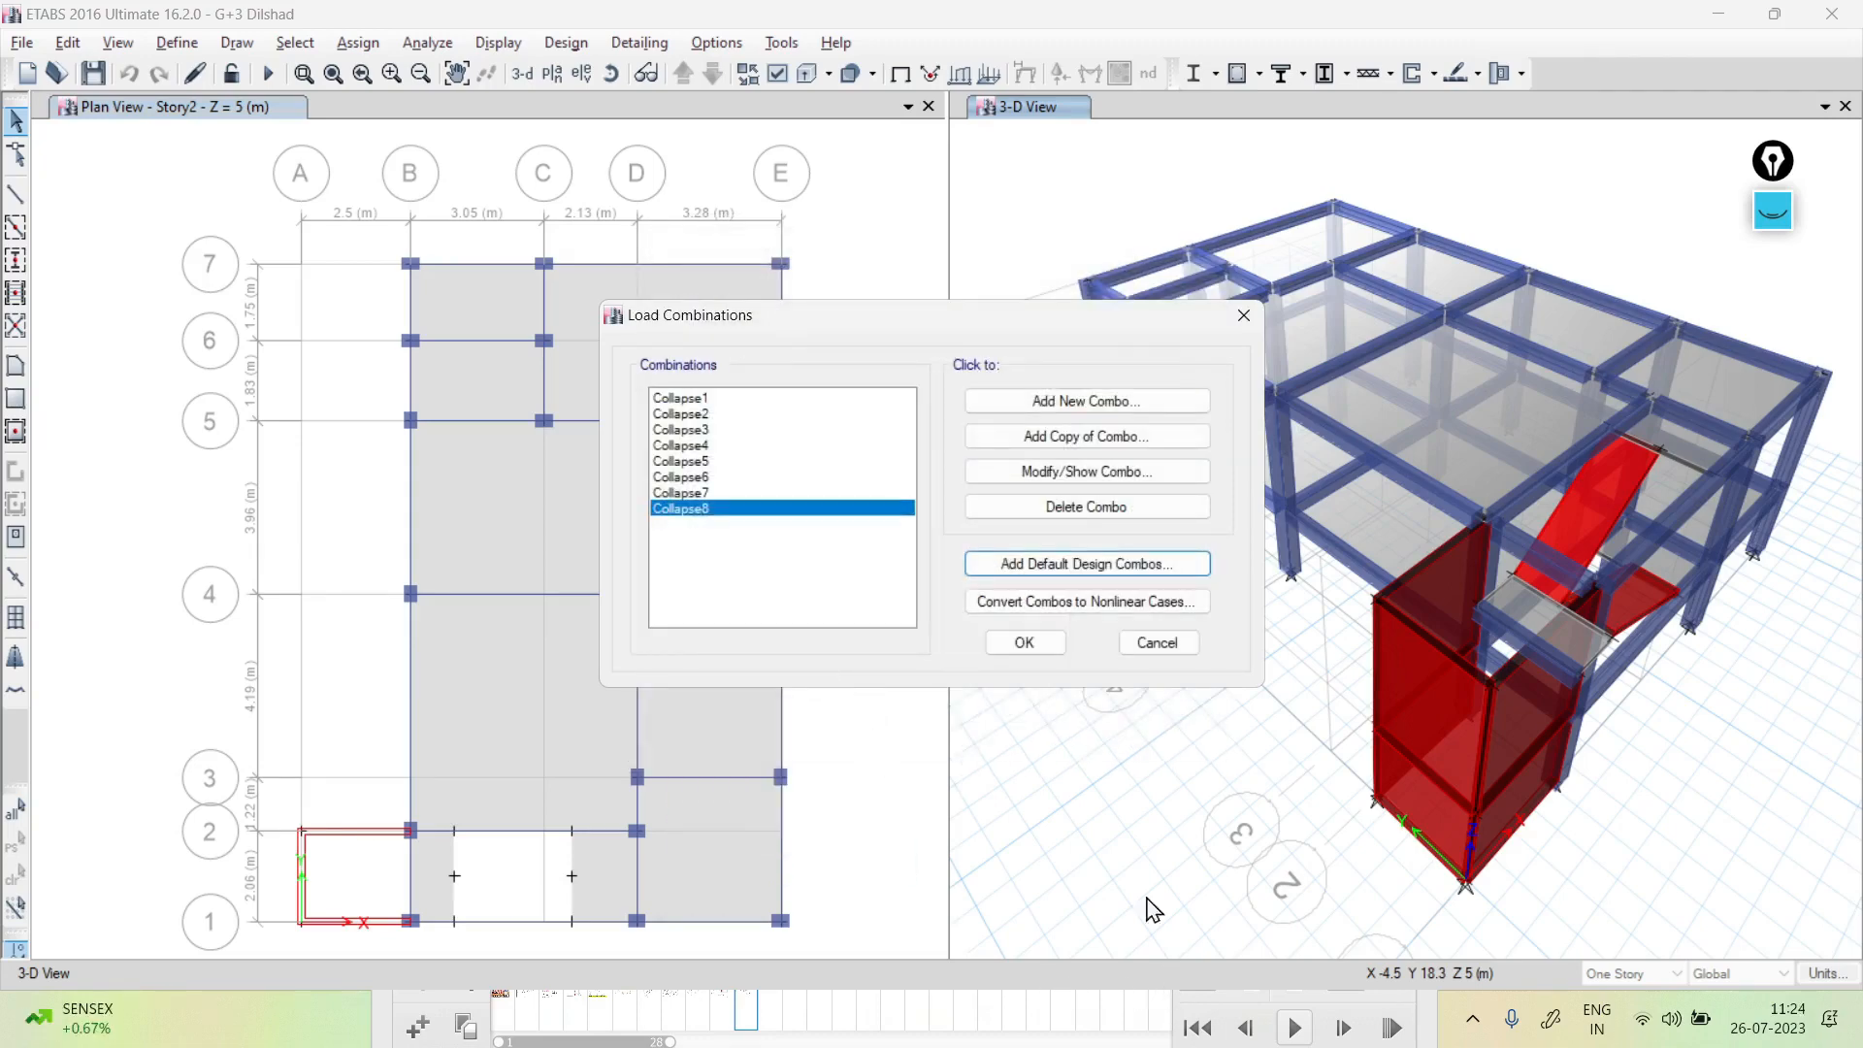
Switch to Load Combination.pdf in Foxit Reader, review the seismic and WLy combinations in rows 08 to 19, and return to ETABS
key(alt+Tab)
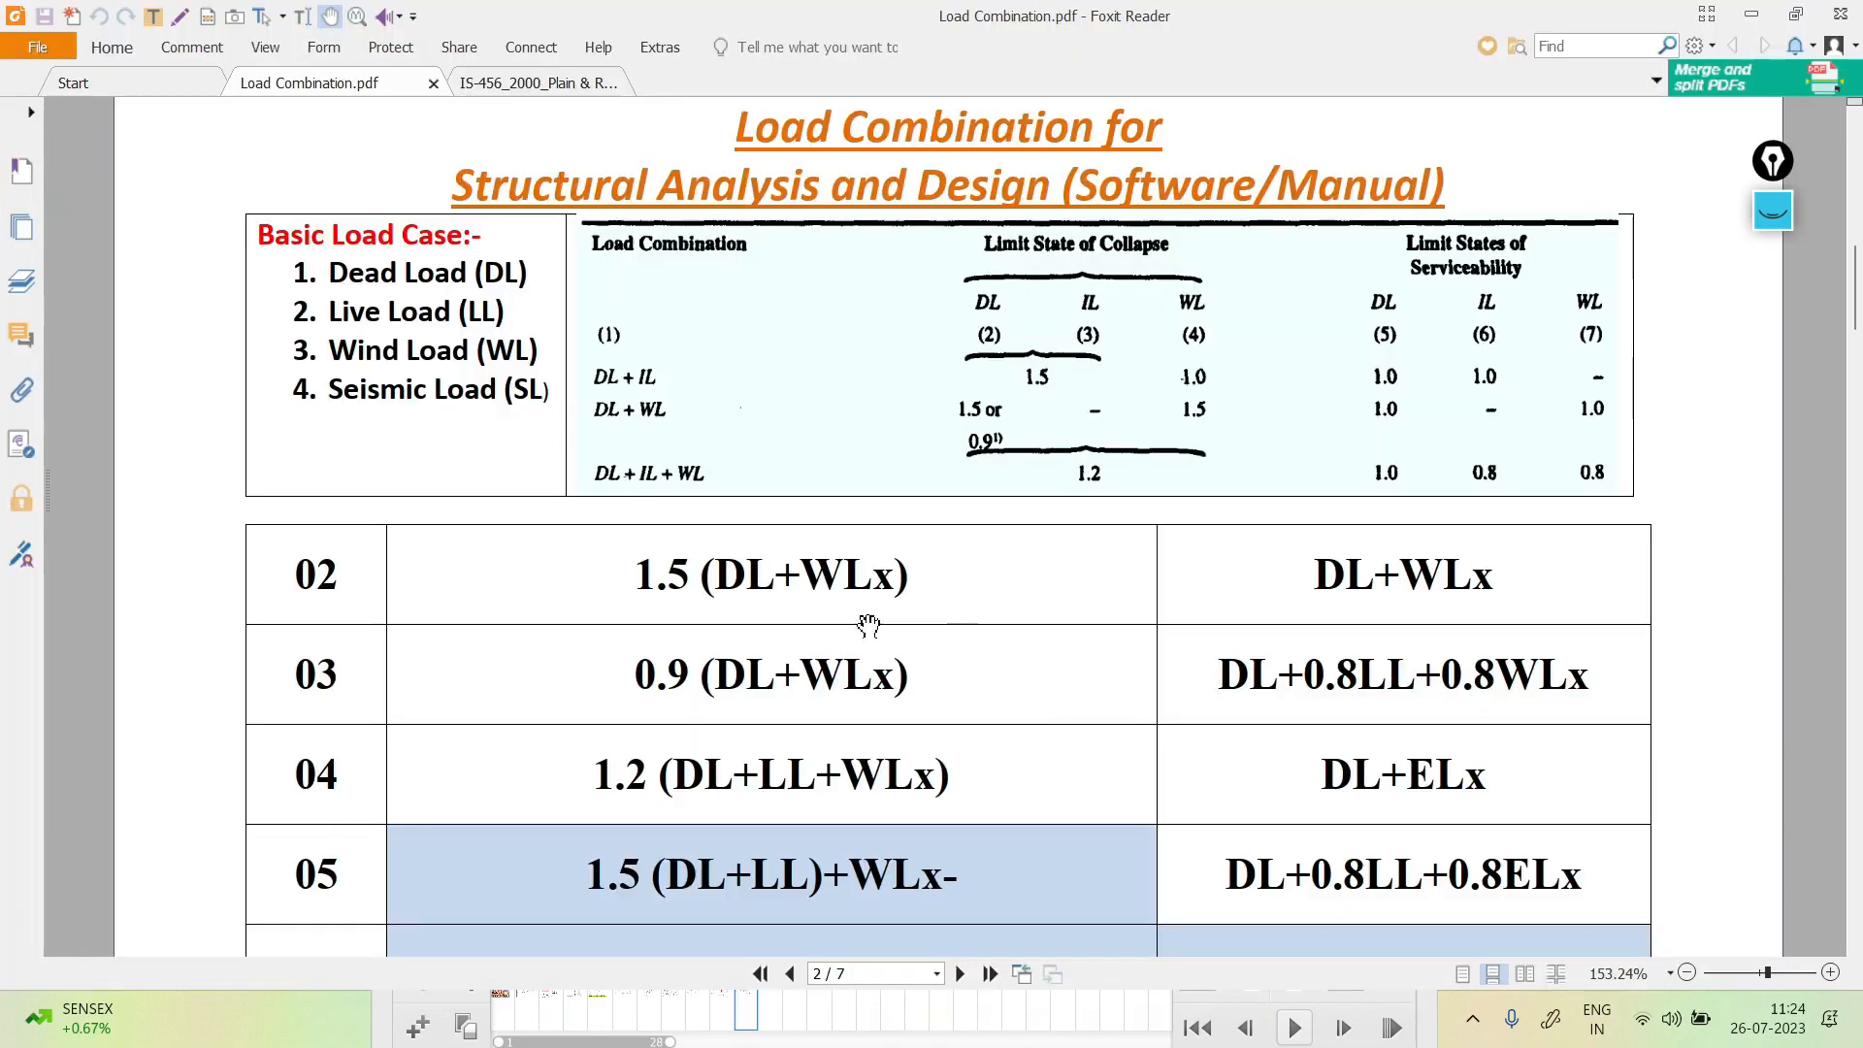
scroll(504, 554, down, 10)
scroll(506, 554, down, 2)
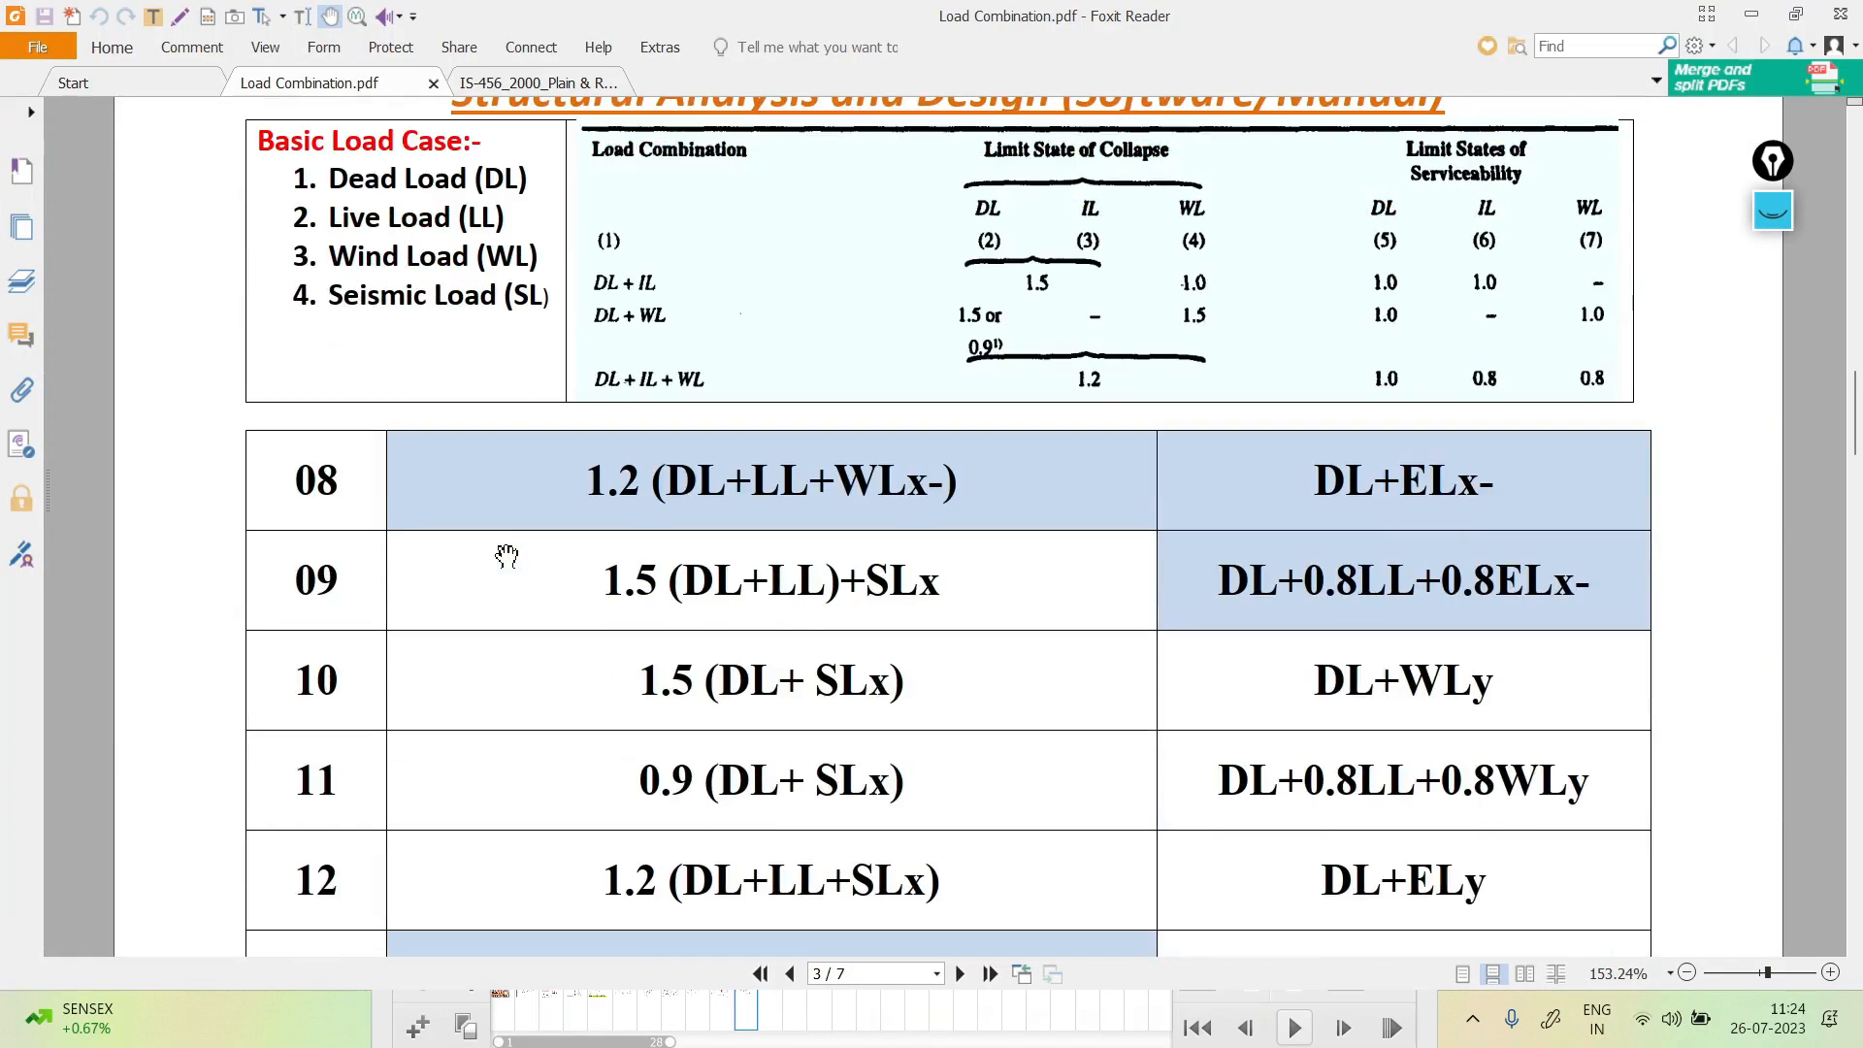
scroll(838, 678, down, 16)
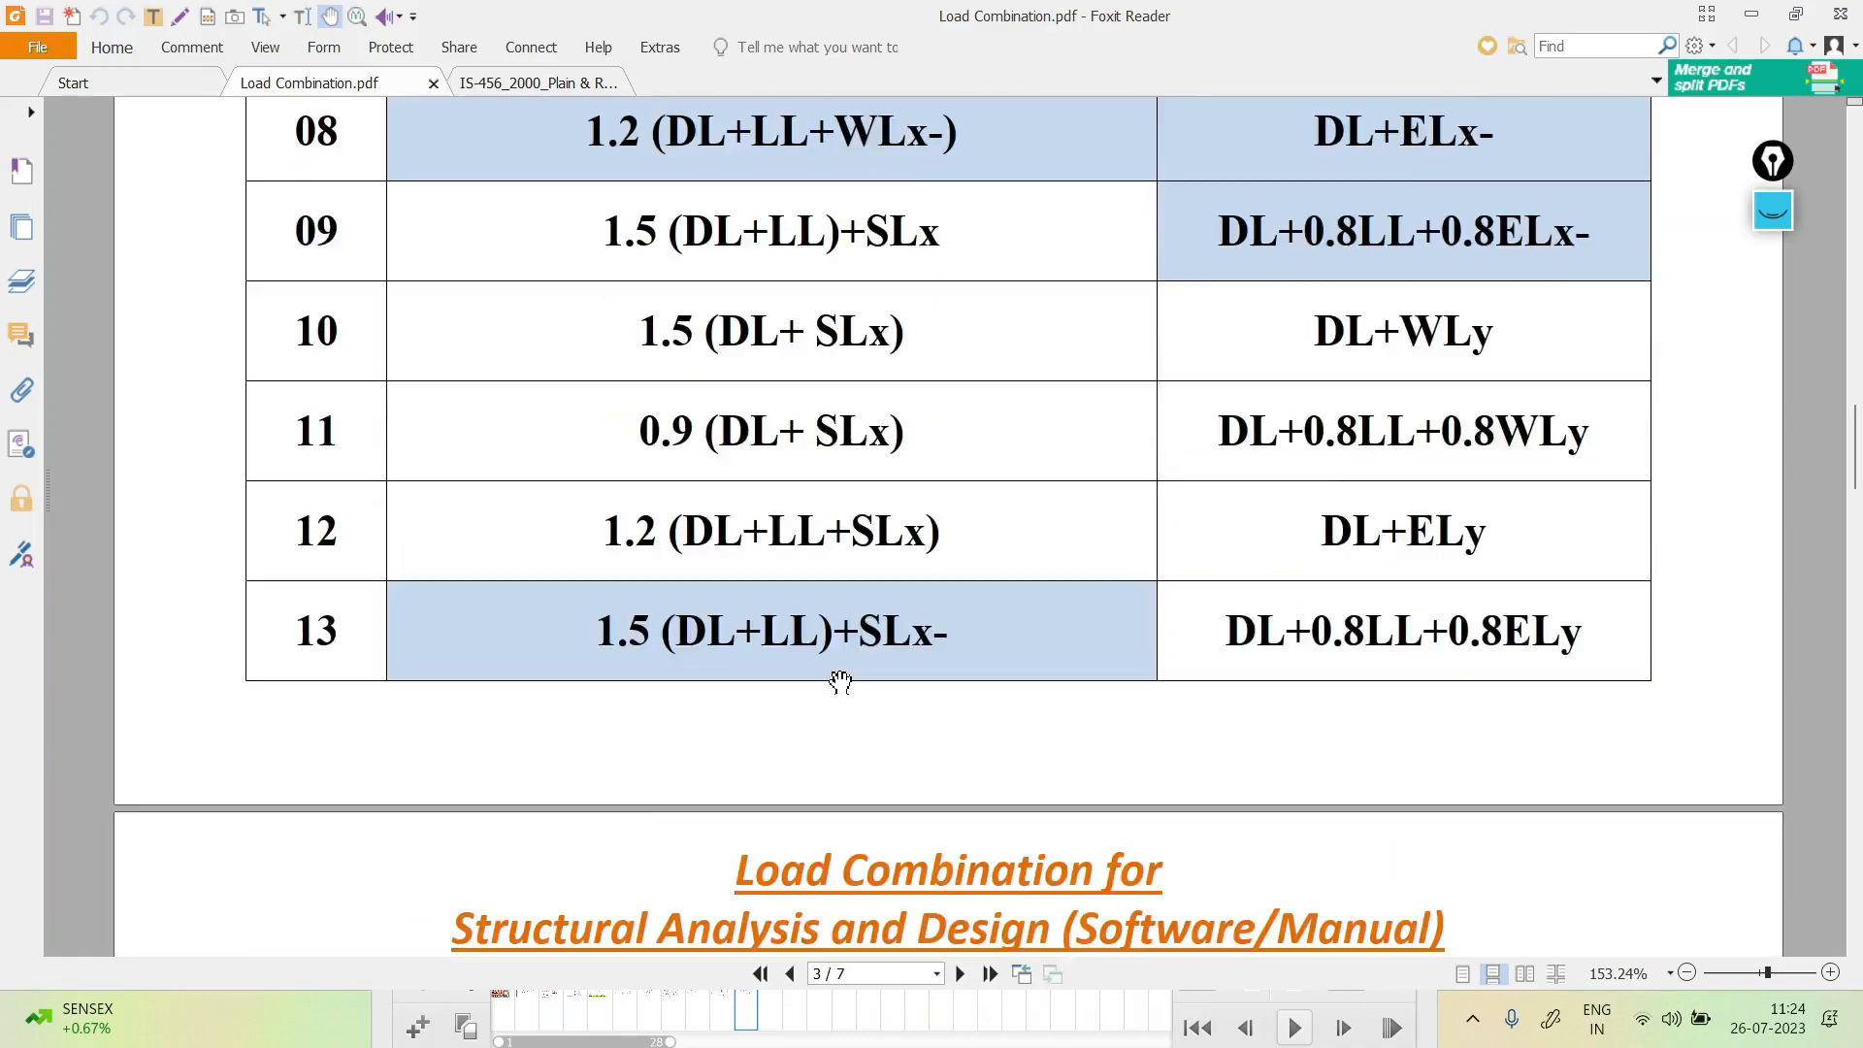
scroll(863, 623, down, 9)
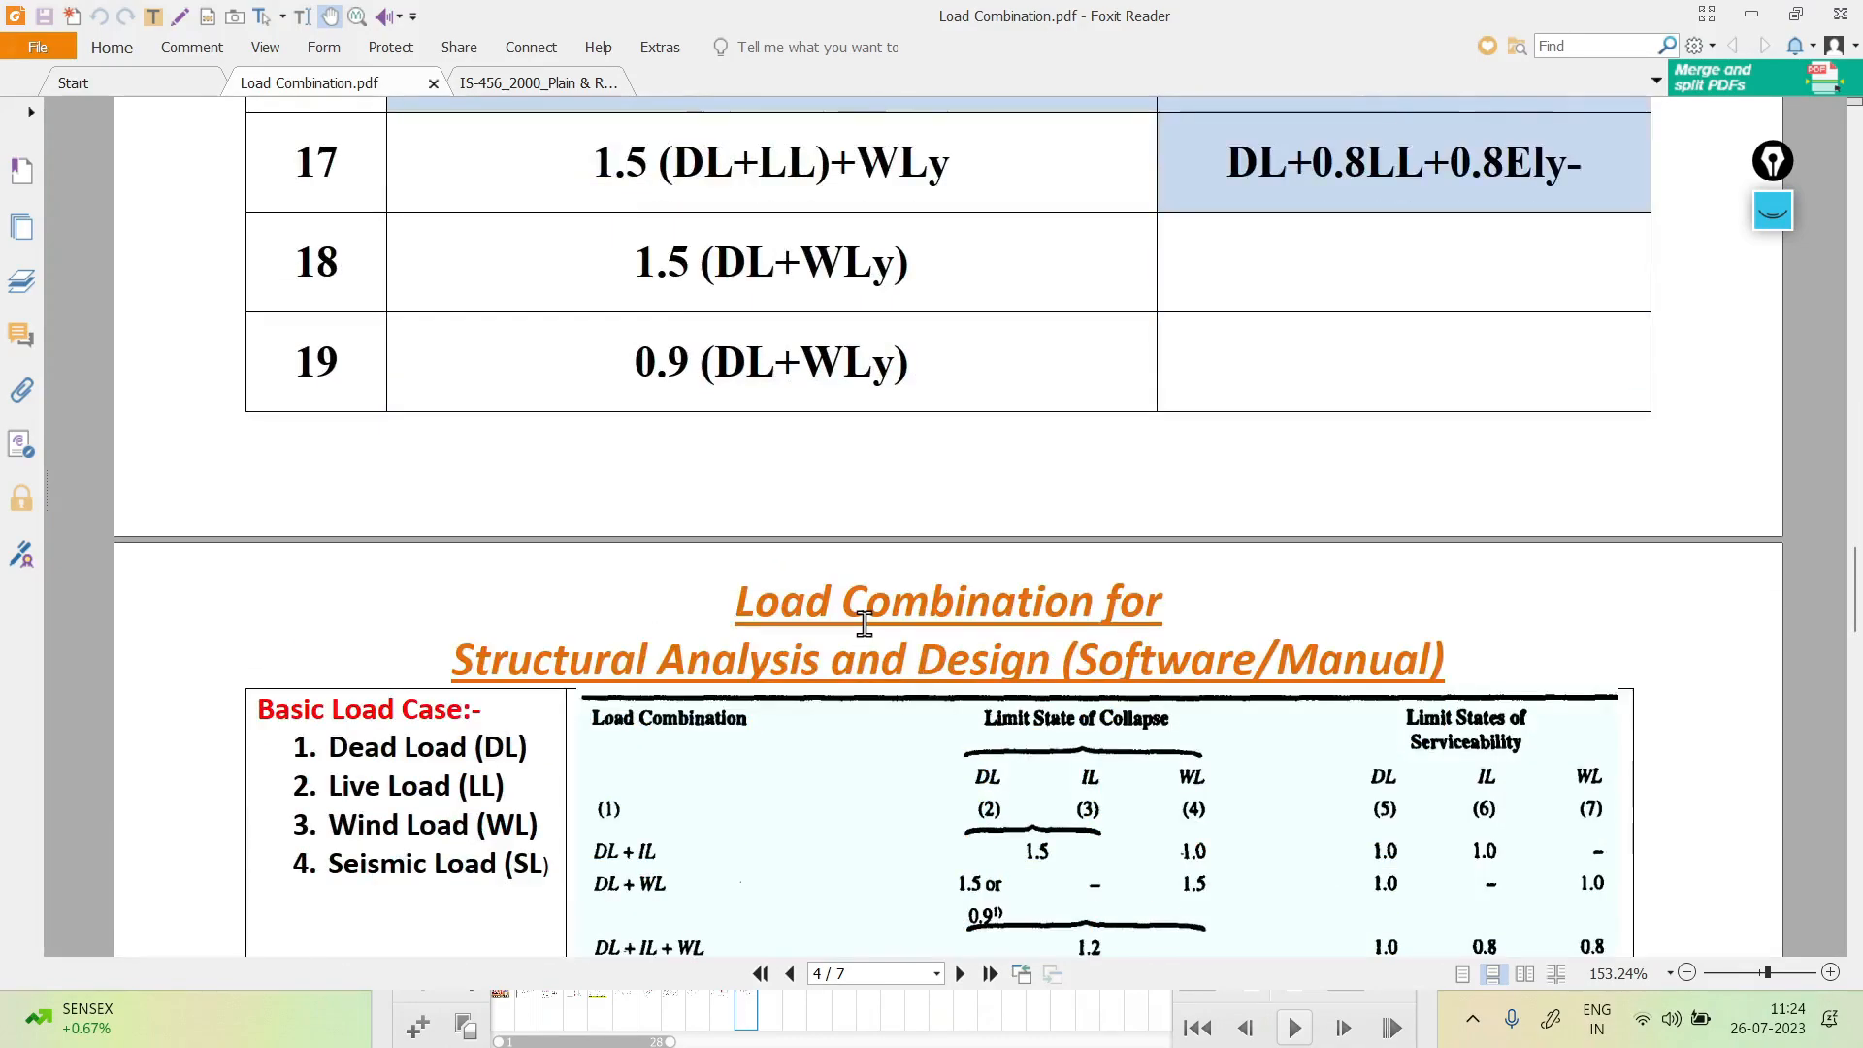
scroll(864, 624, up, 11)
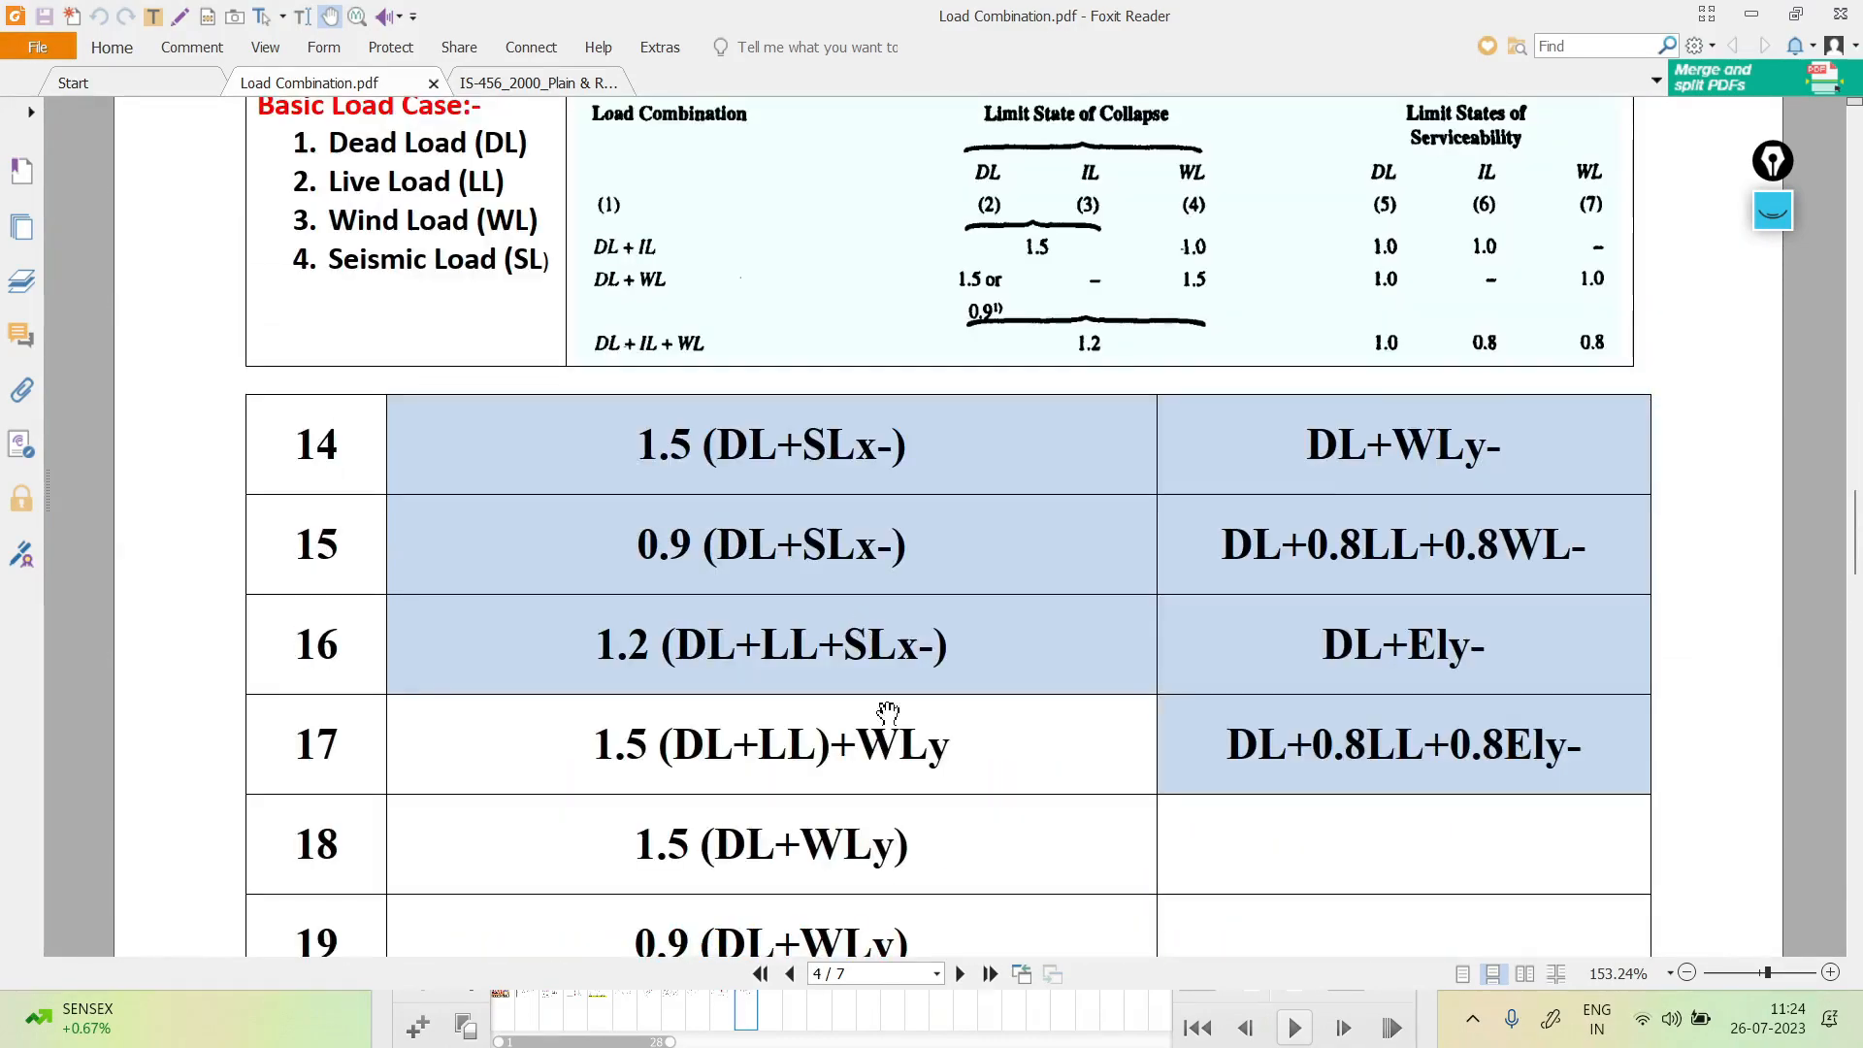
key(alt+Tab)
click(766, 399)
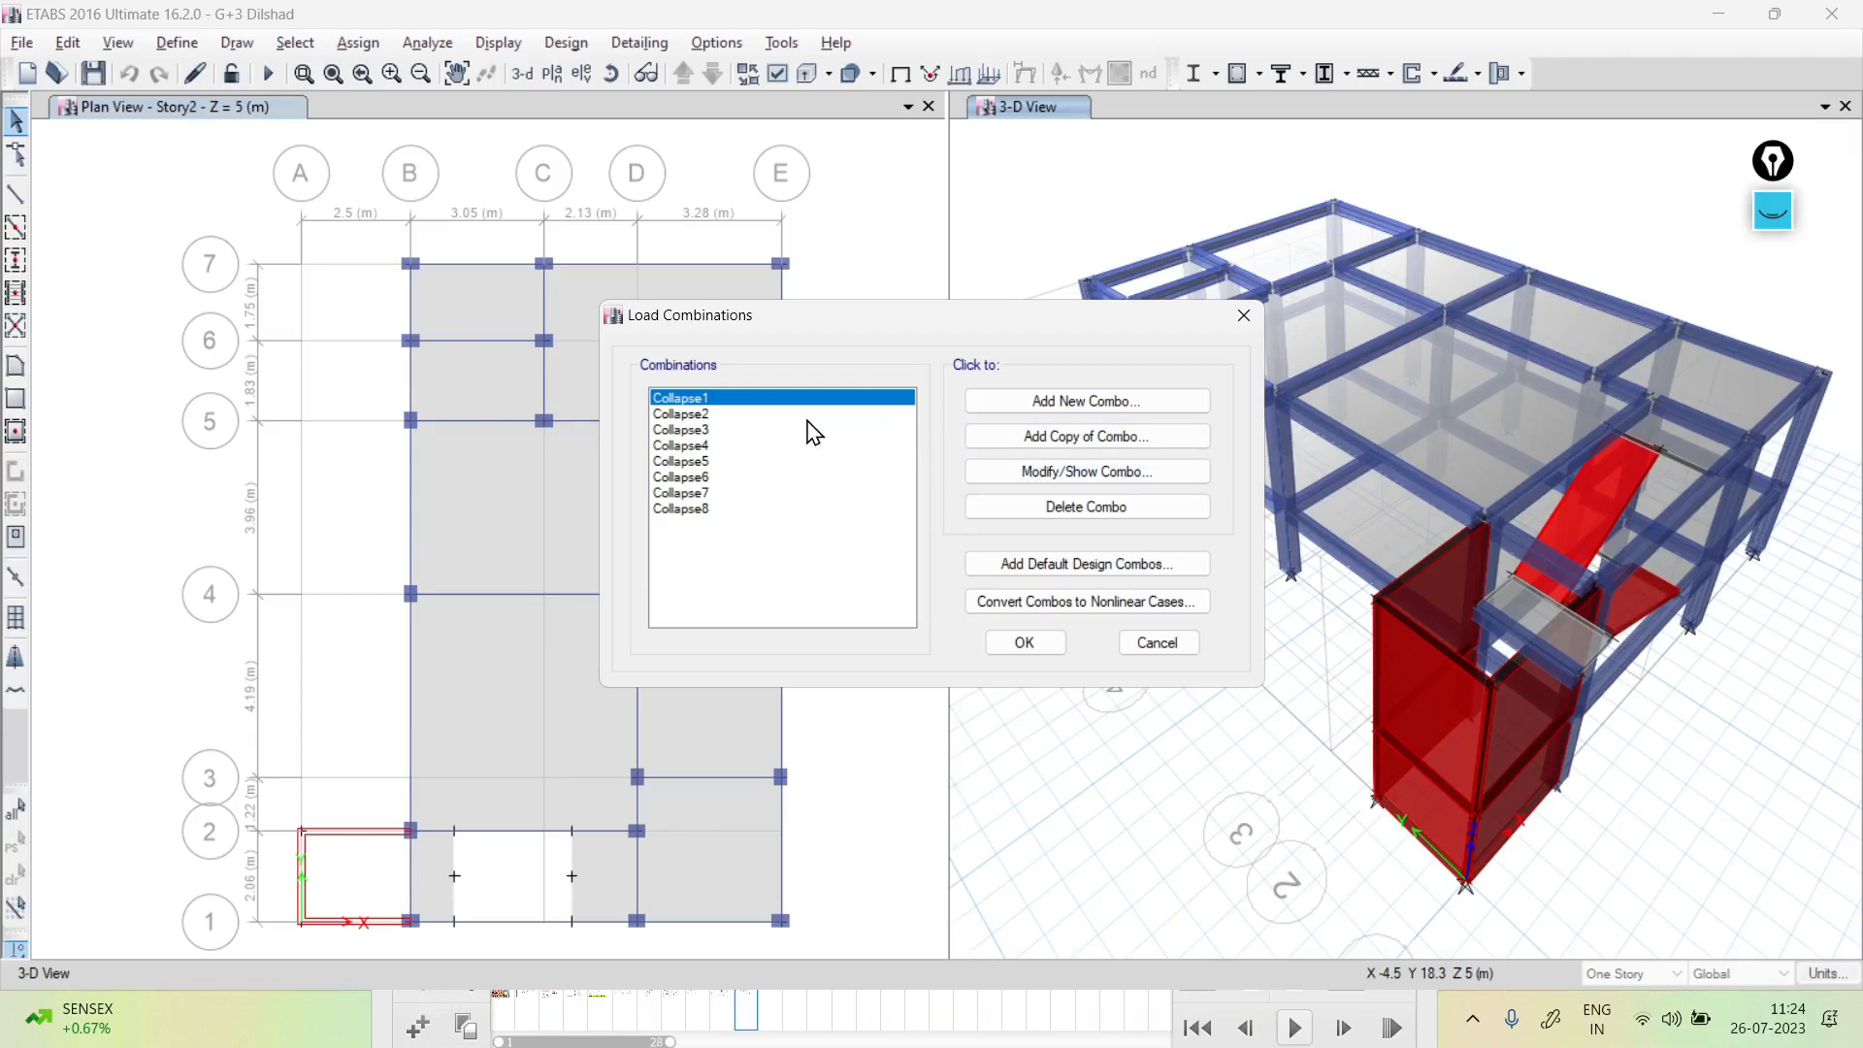
click(1085, 473)
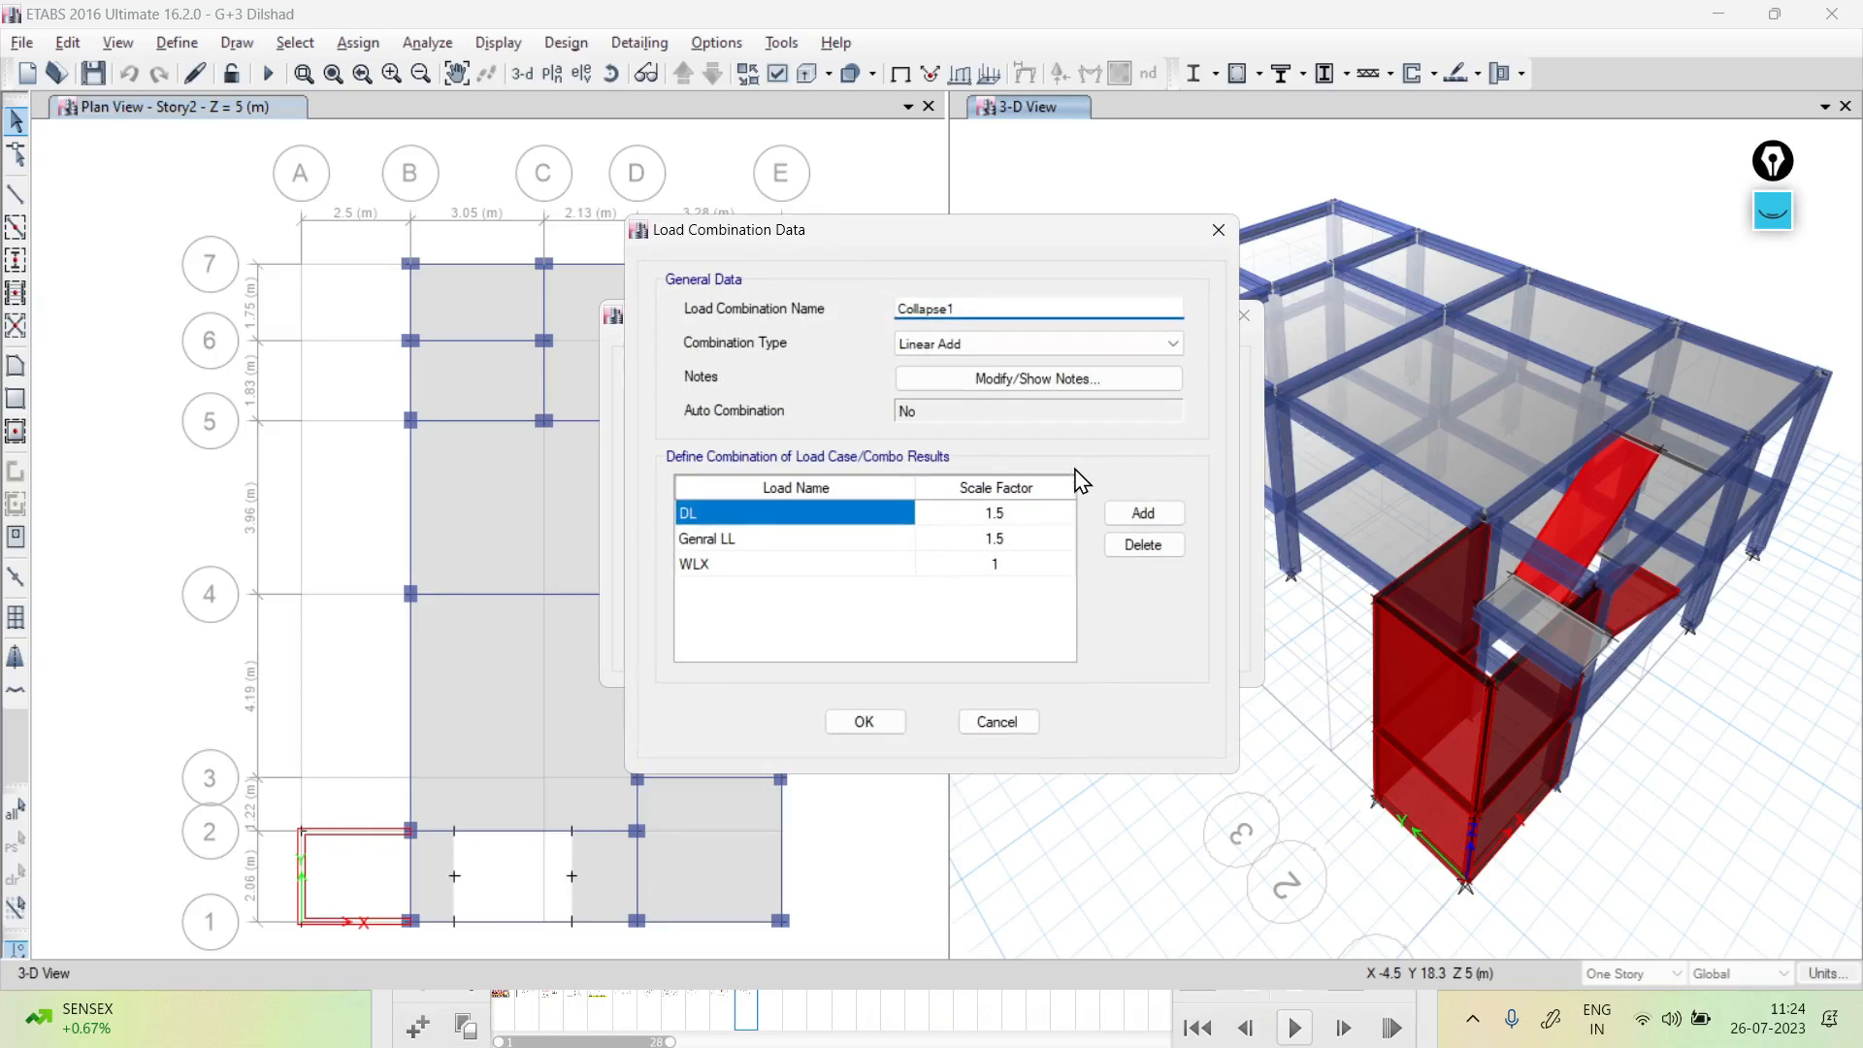
click(996, 721)
click(1060, 439)
key(Escape)
Copy Collapse1 as a new combination named Collapse9 with SLX as the third load instead of WLX, and save it
click(1035, 442)
click(805, 564)
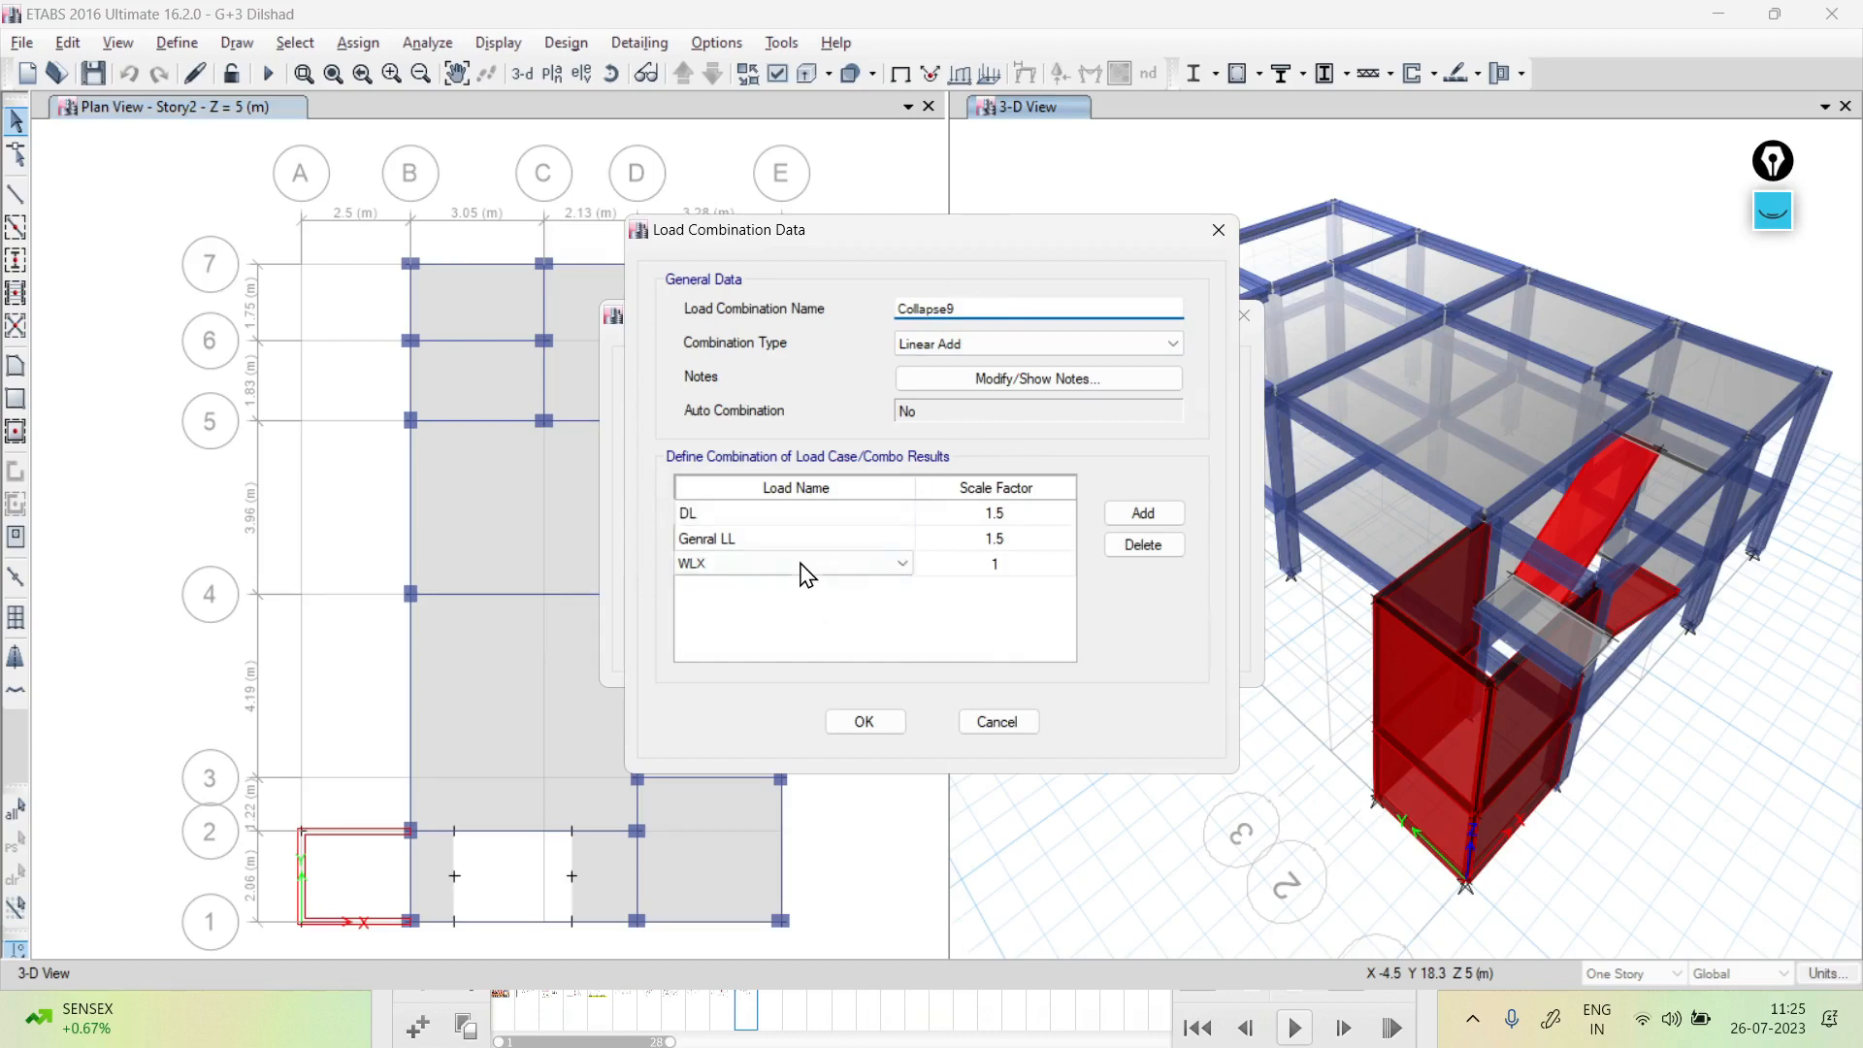
click(805, 563)
click(729, 854)
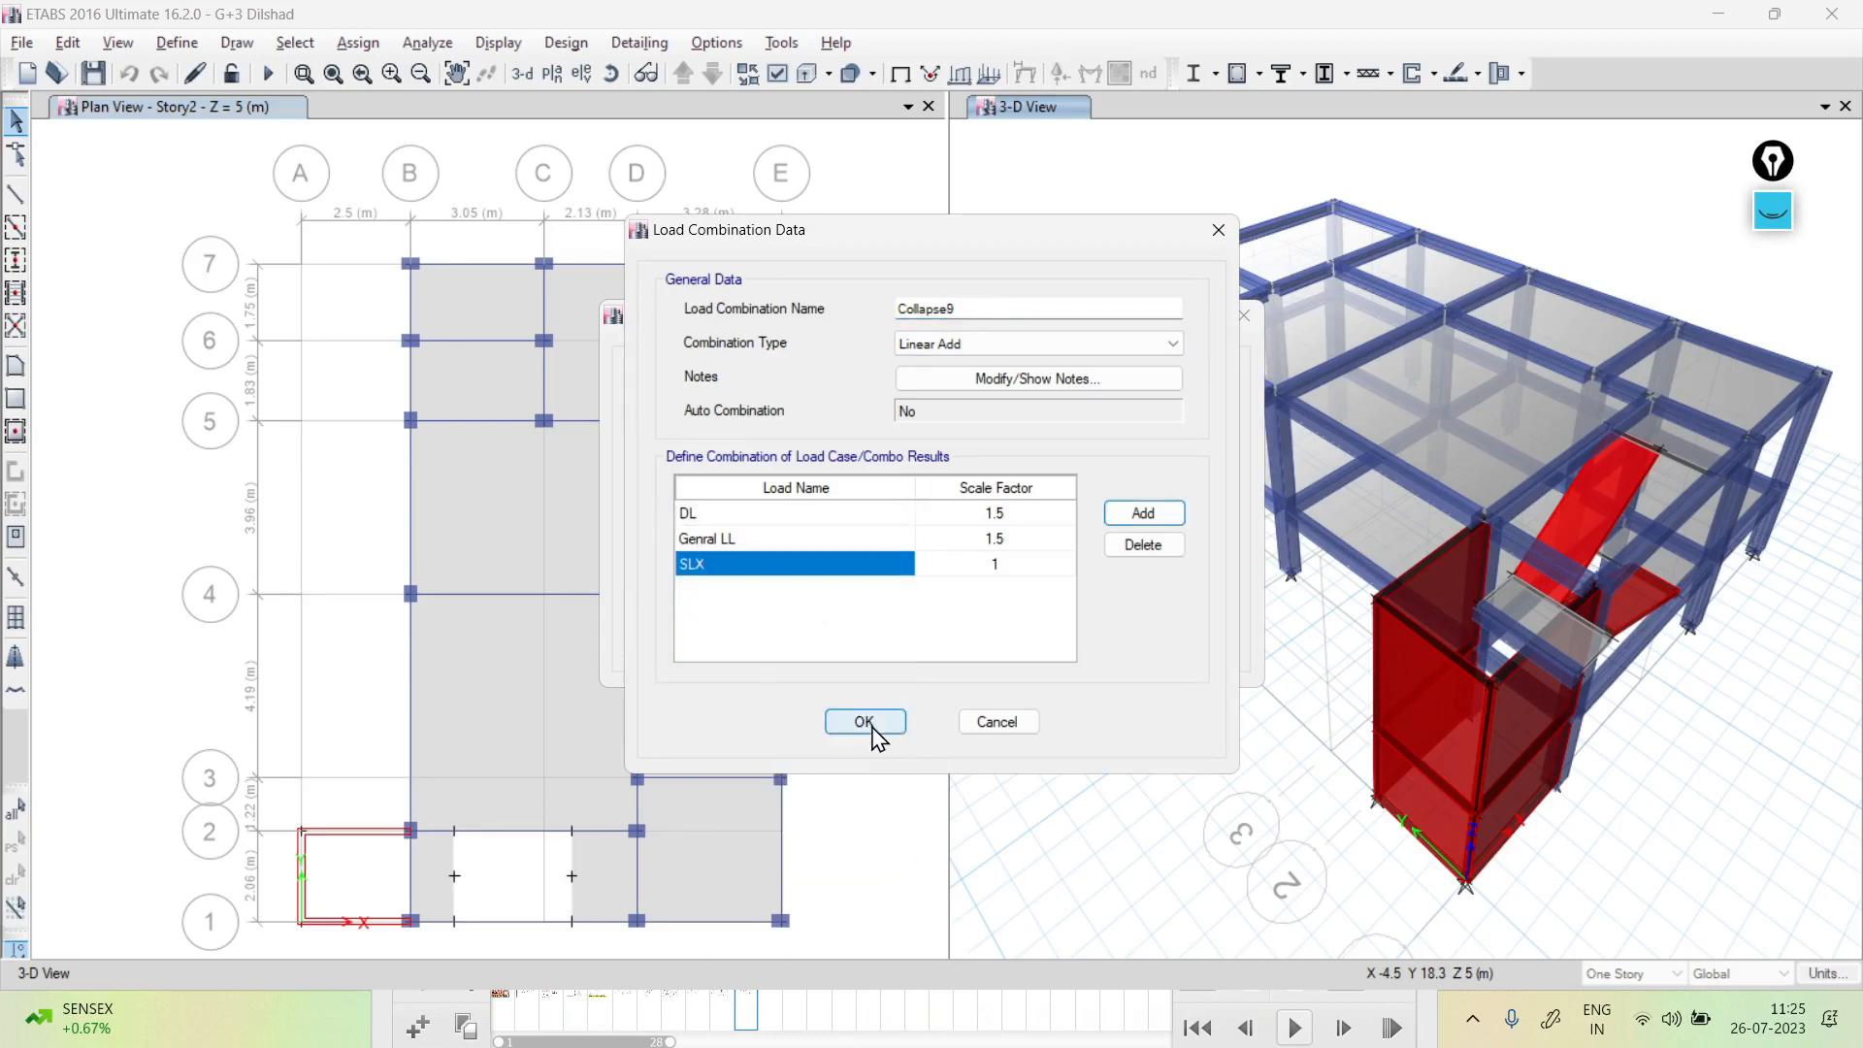
click(864, 722)
Copy Collapse2 as a new combination named Collapse10 with SLX as the second load instead of WLX, and save it
click(706, 415)
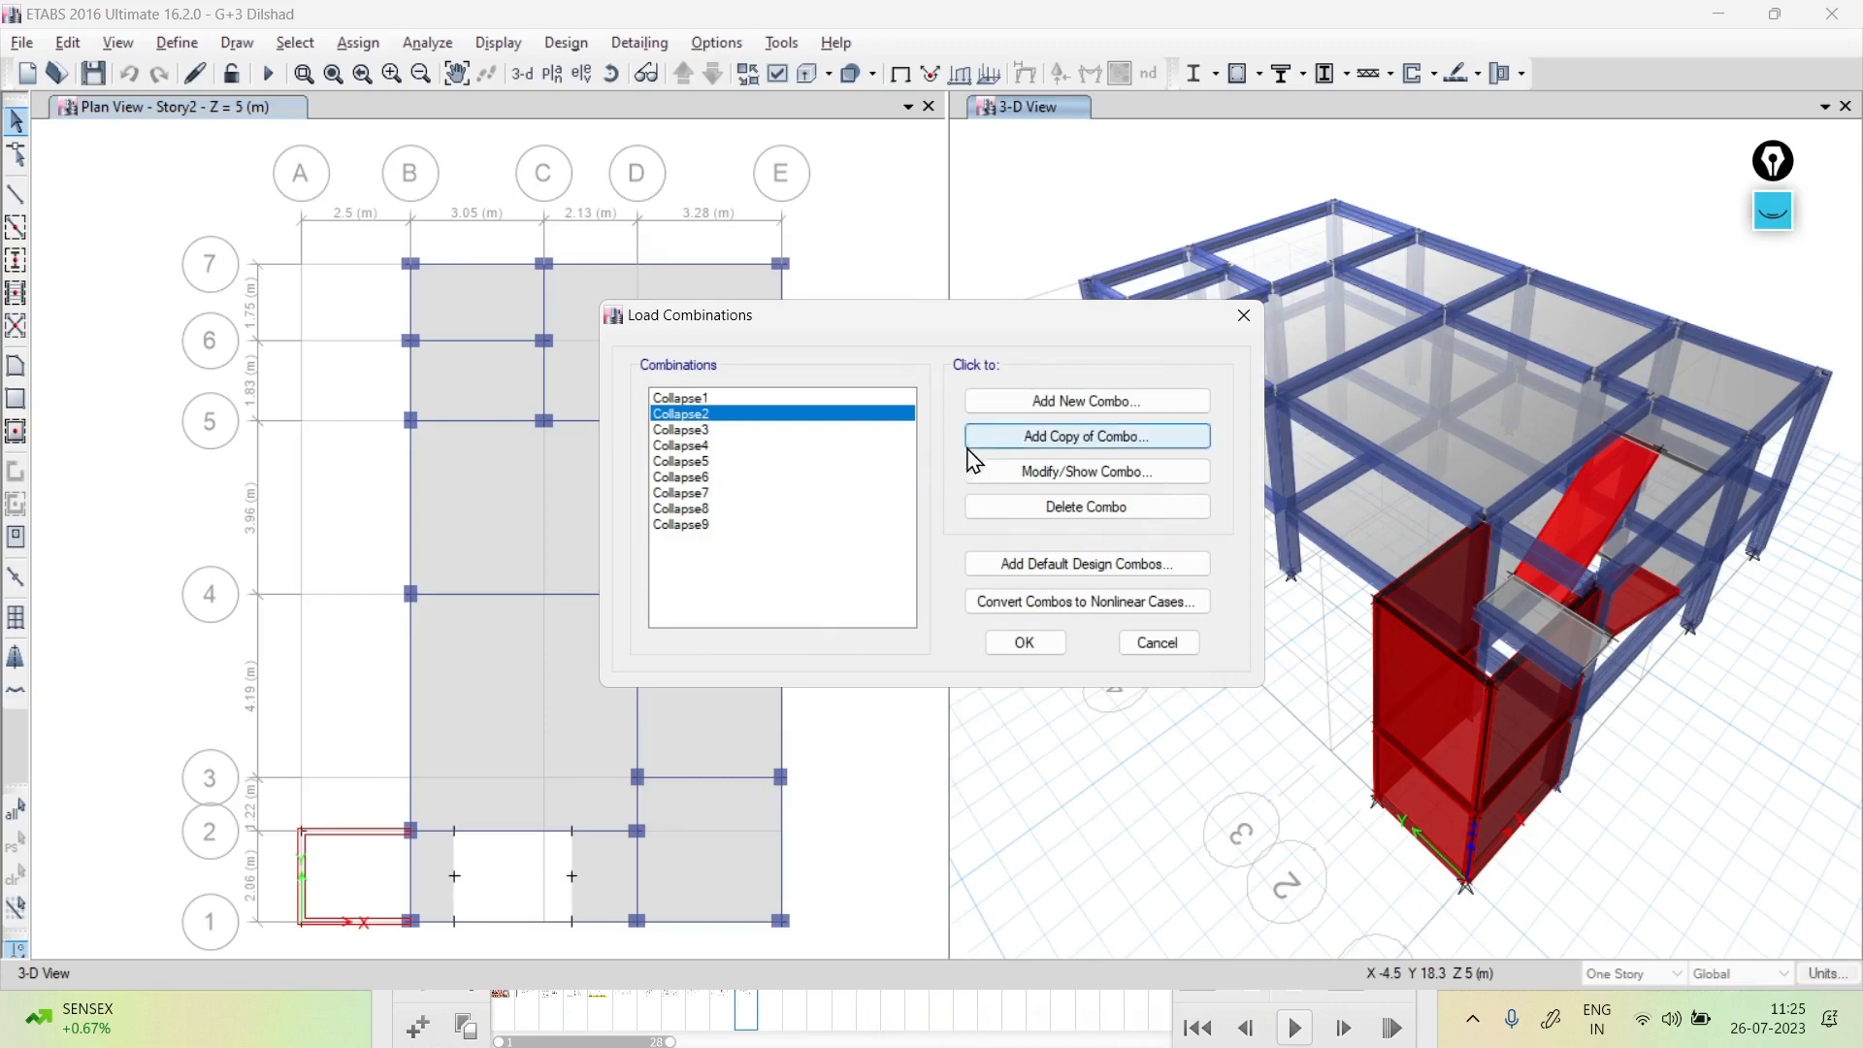
click(1057, 438)
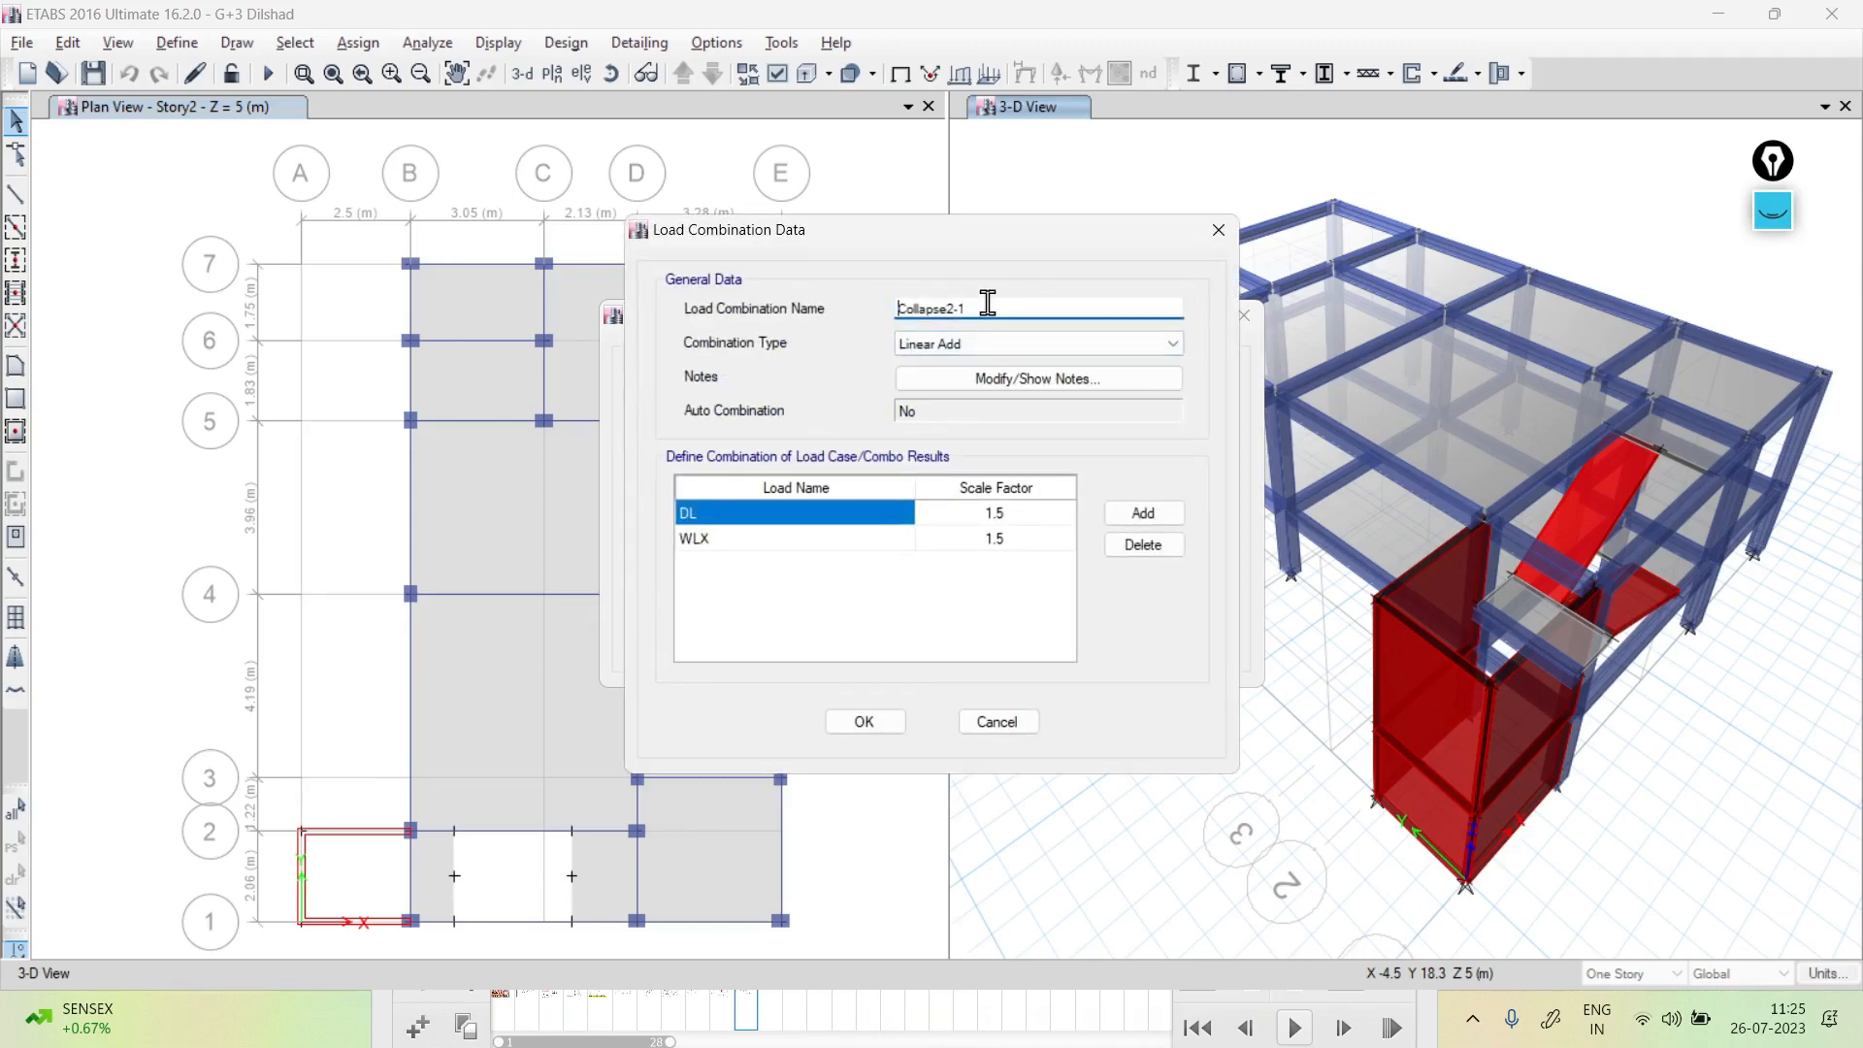
click(1004, 538)
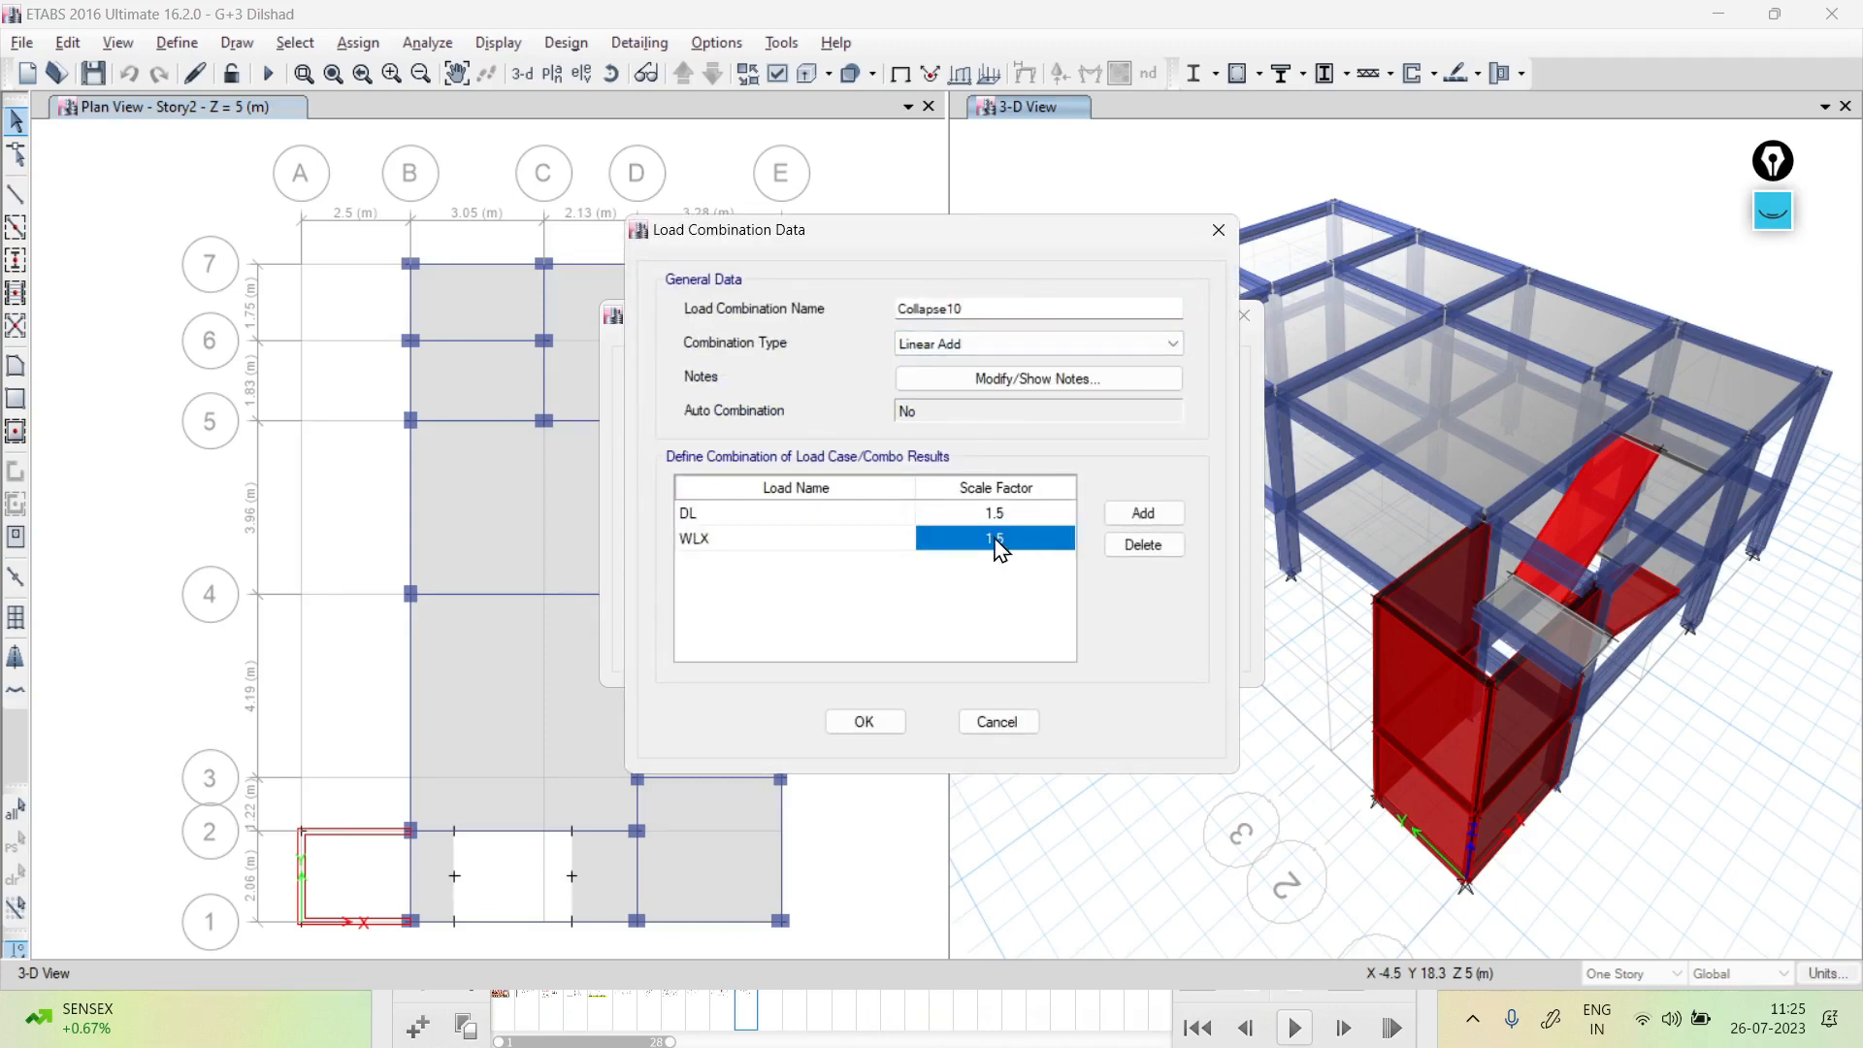
click(886, 538)
click(755, 845)
click(848, 720)
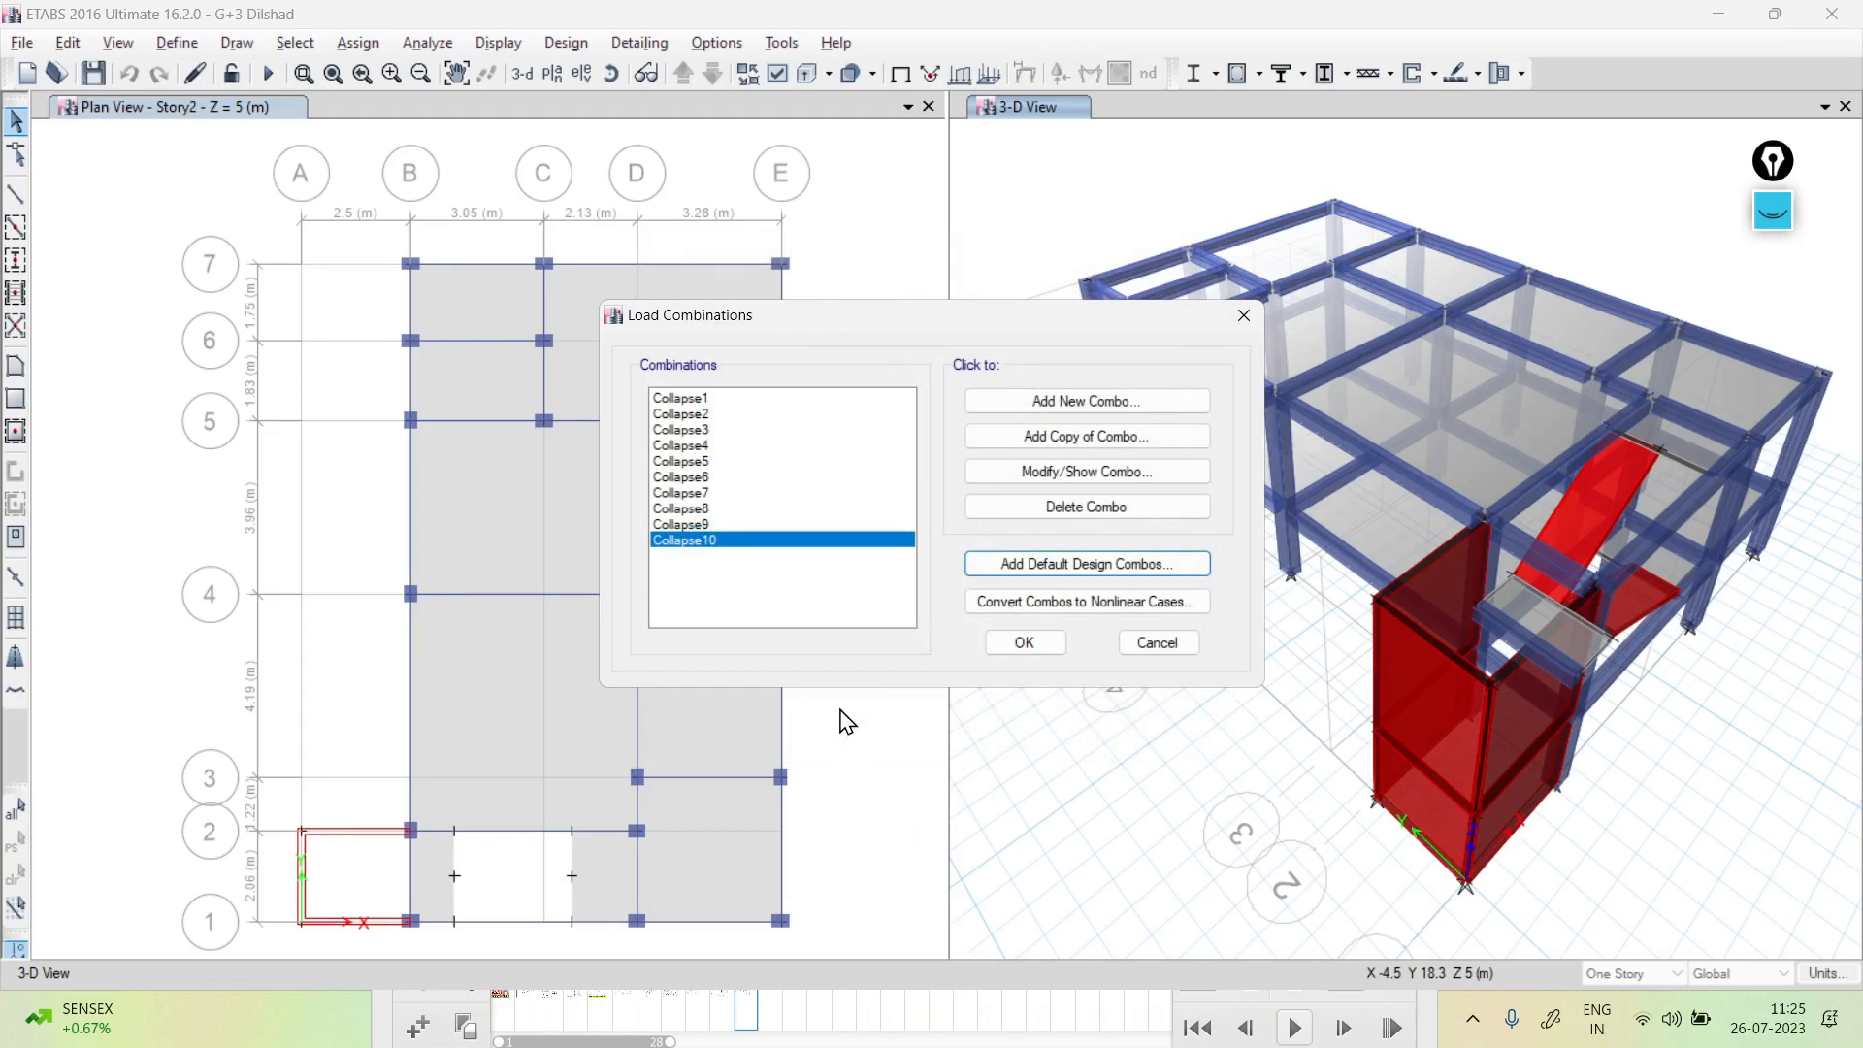
Copy Collapse3 as a new combination named Collapse11 with SLX as the second load instead of WLX, and save it
click(711, 429)
click(1067, 437)
click(971, 309)
key(BackSpace)
key(BackSpace)
key(BackSpace)
text(11)
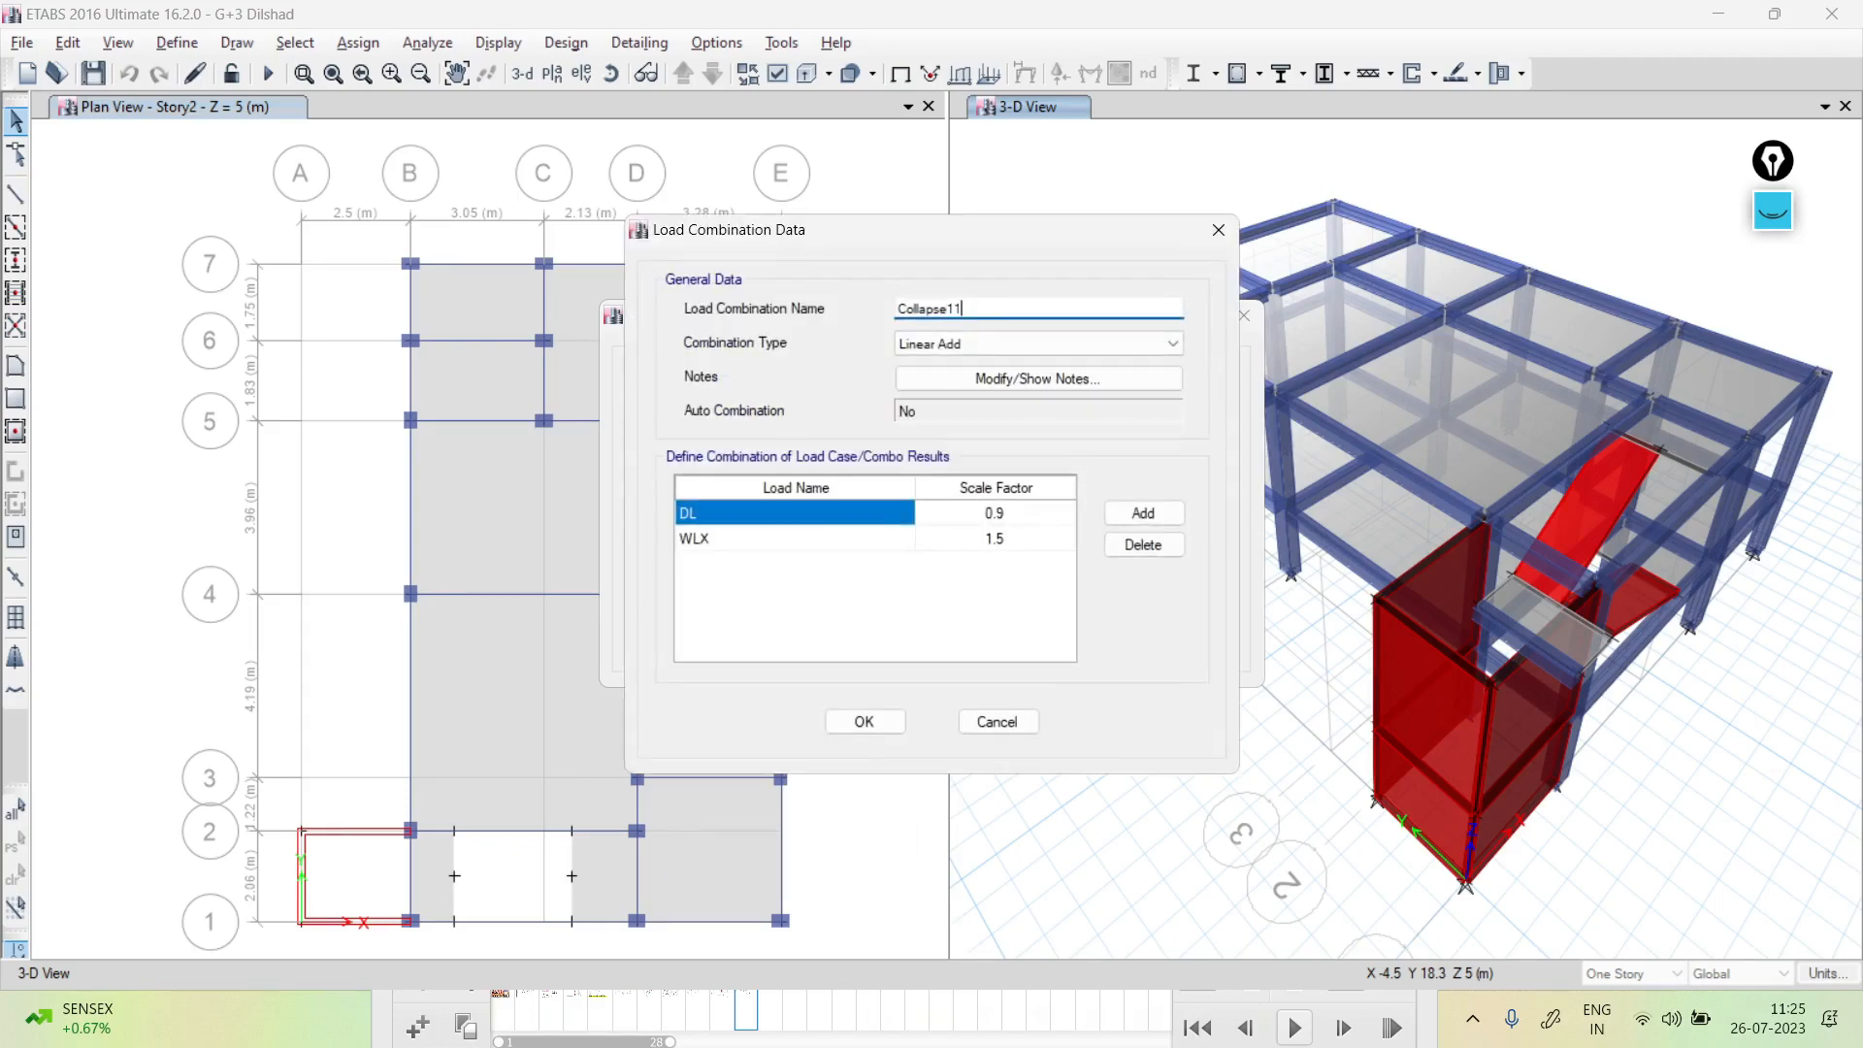
click(880, 541)
click(881, 540)
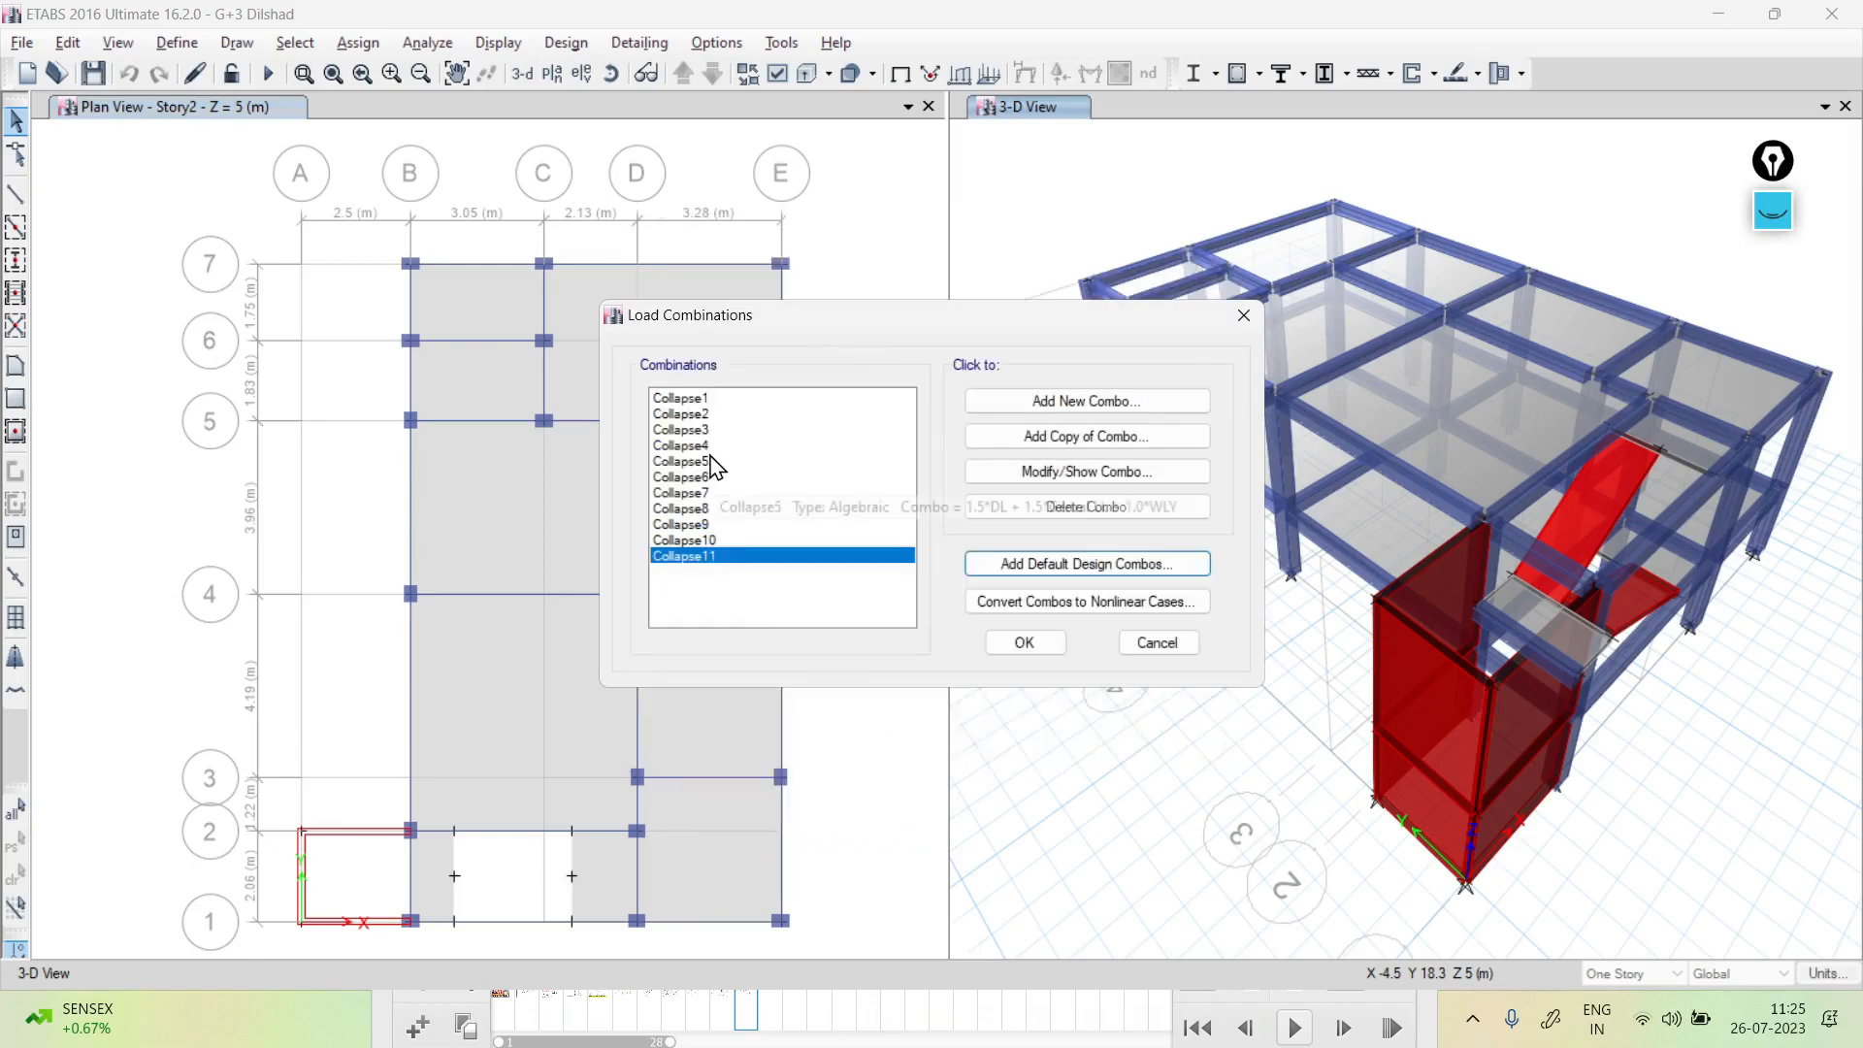
Copy Collapse4 as a new combination named Collapse12 with SLX as the third load instead of WLX, and save it
click(707, 450)
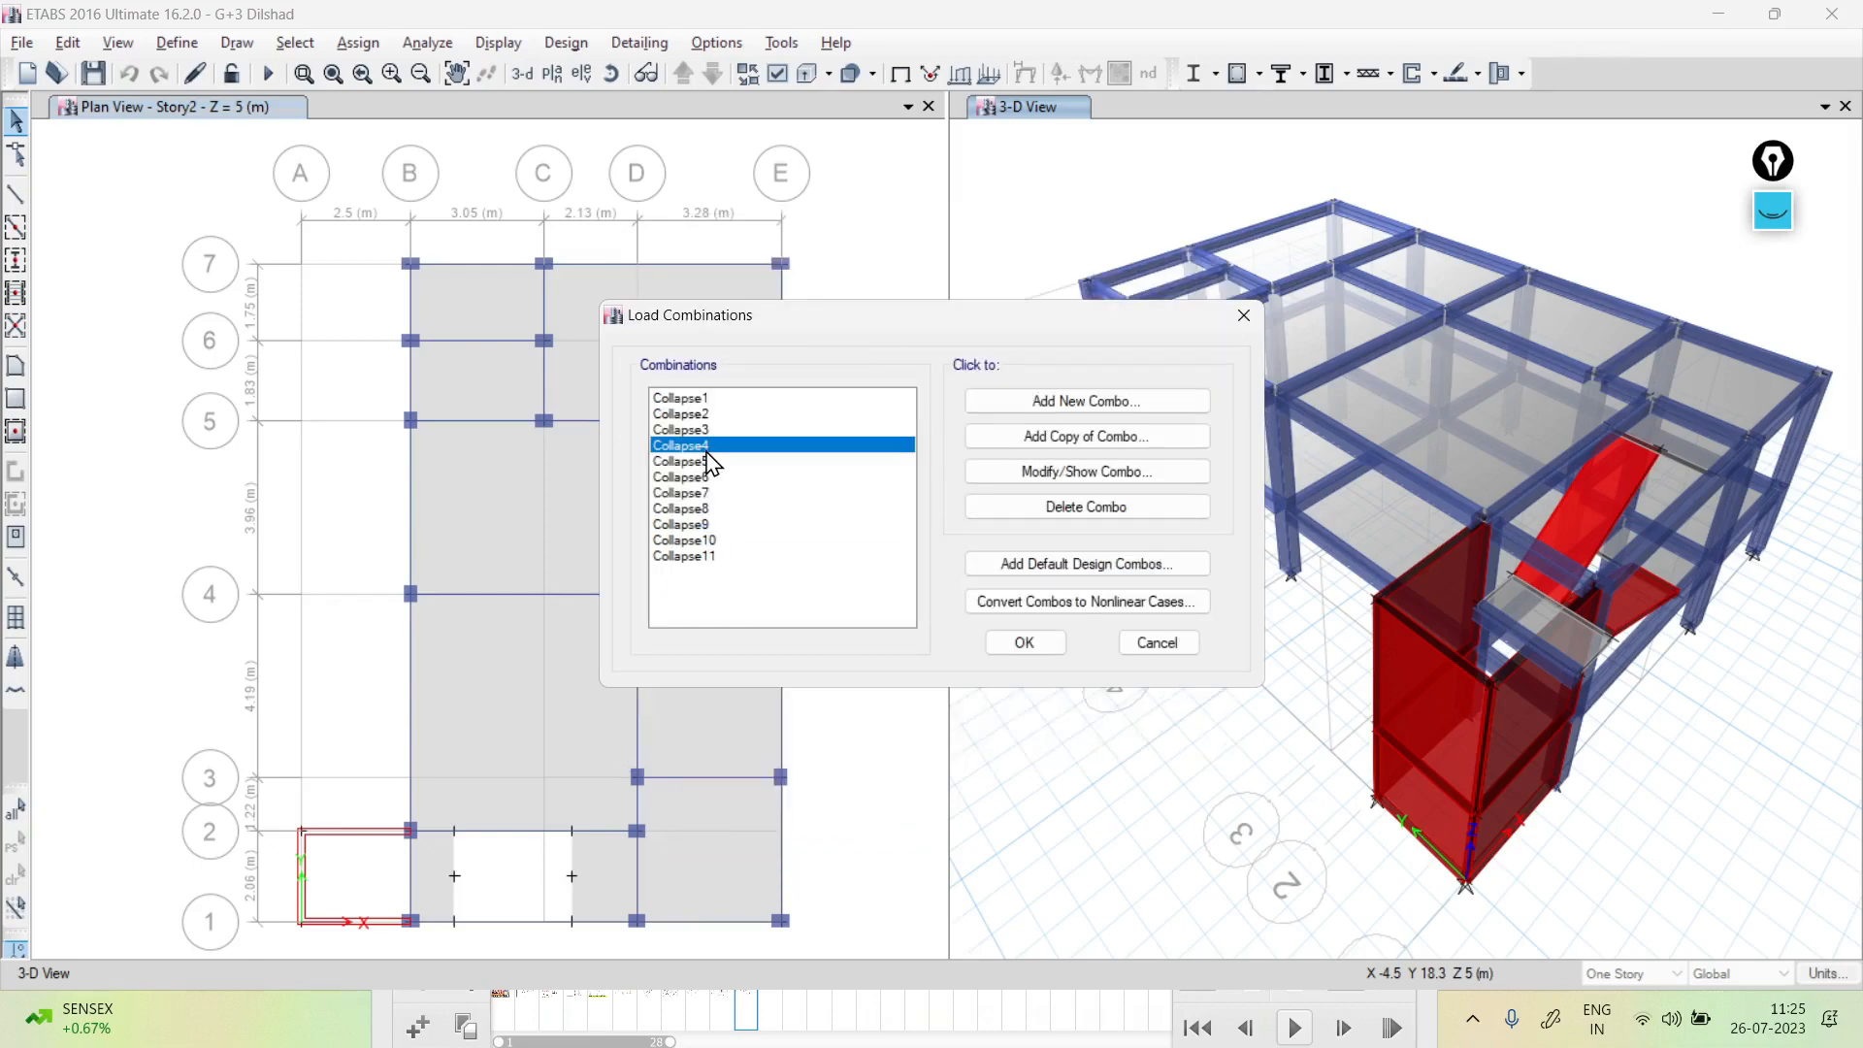
click(984, 434)
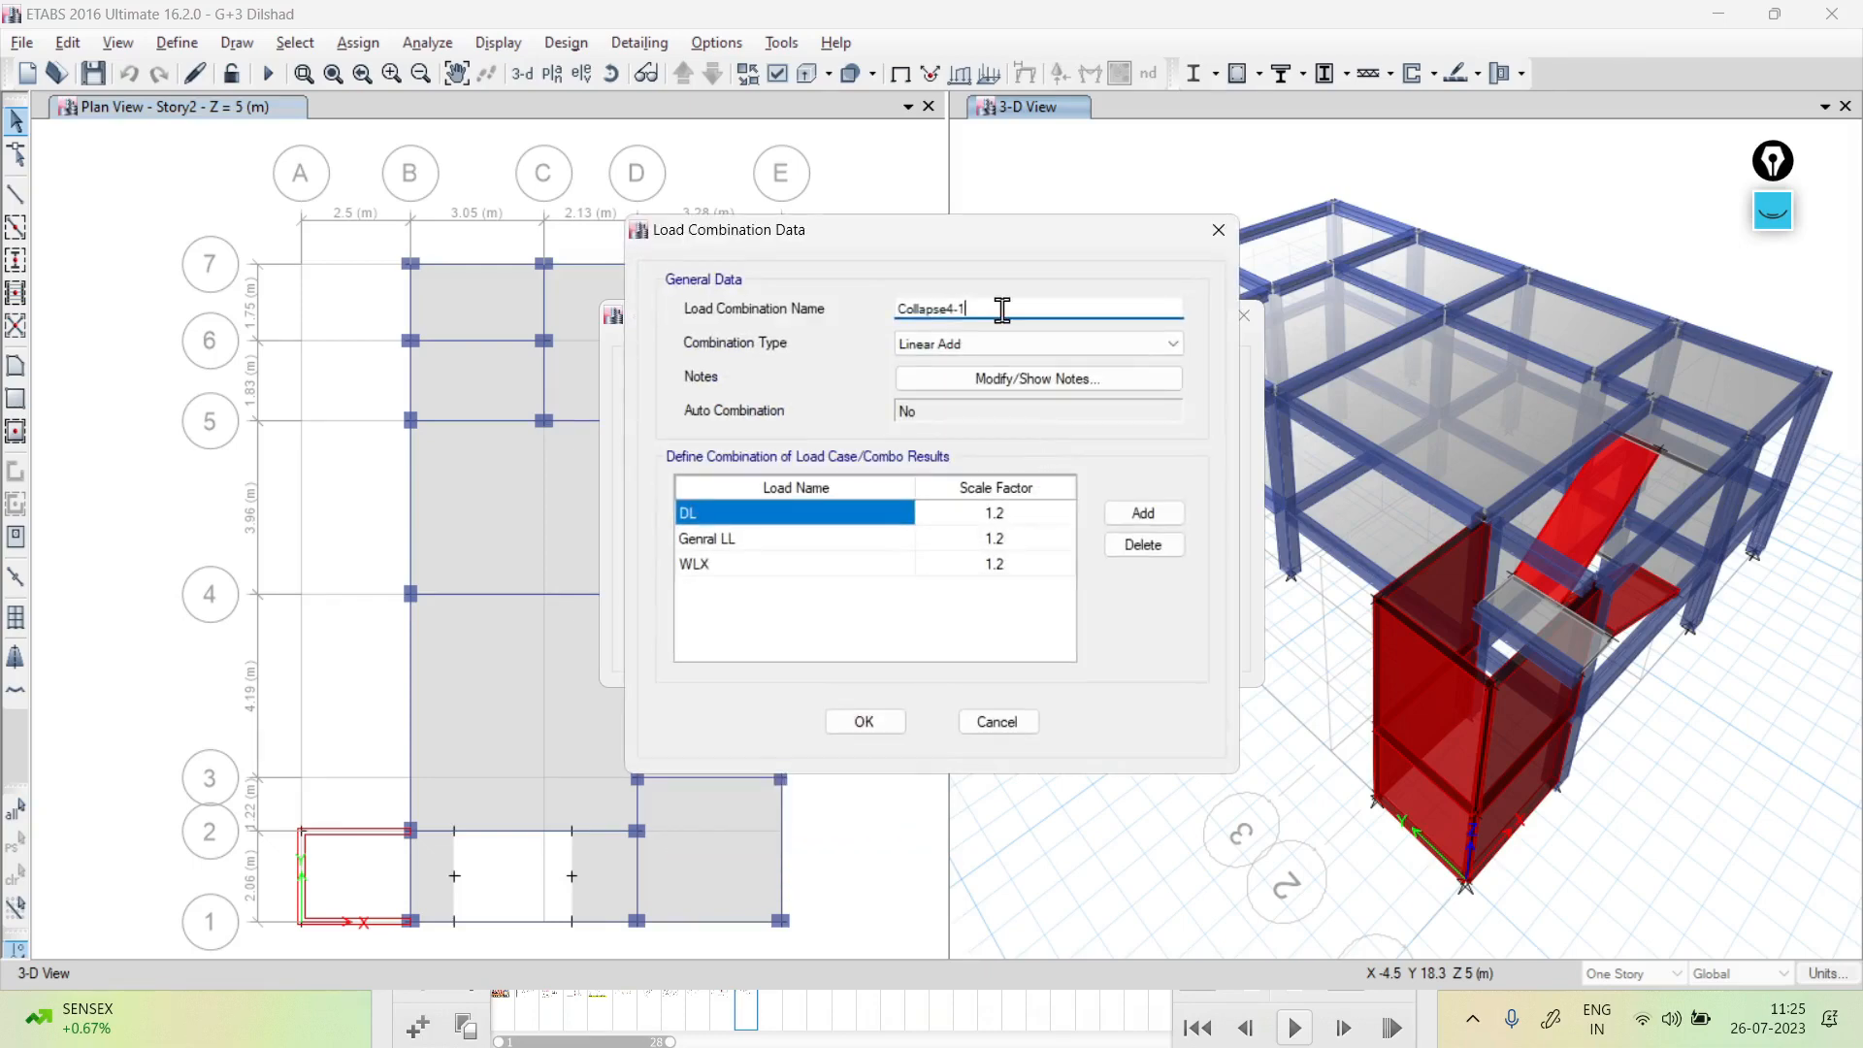
text(12)
click(886, 565)
click(886, 565)
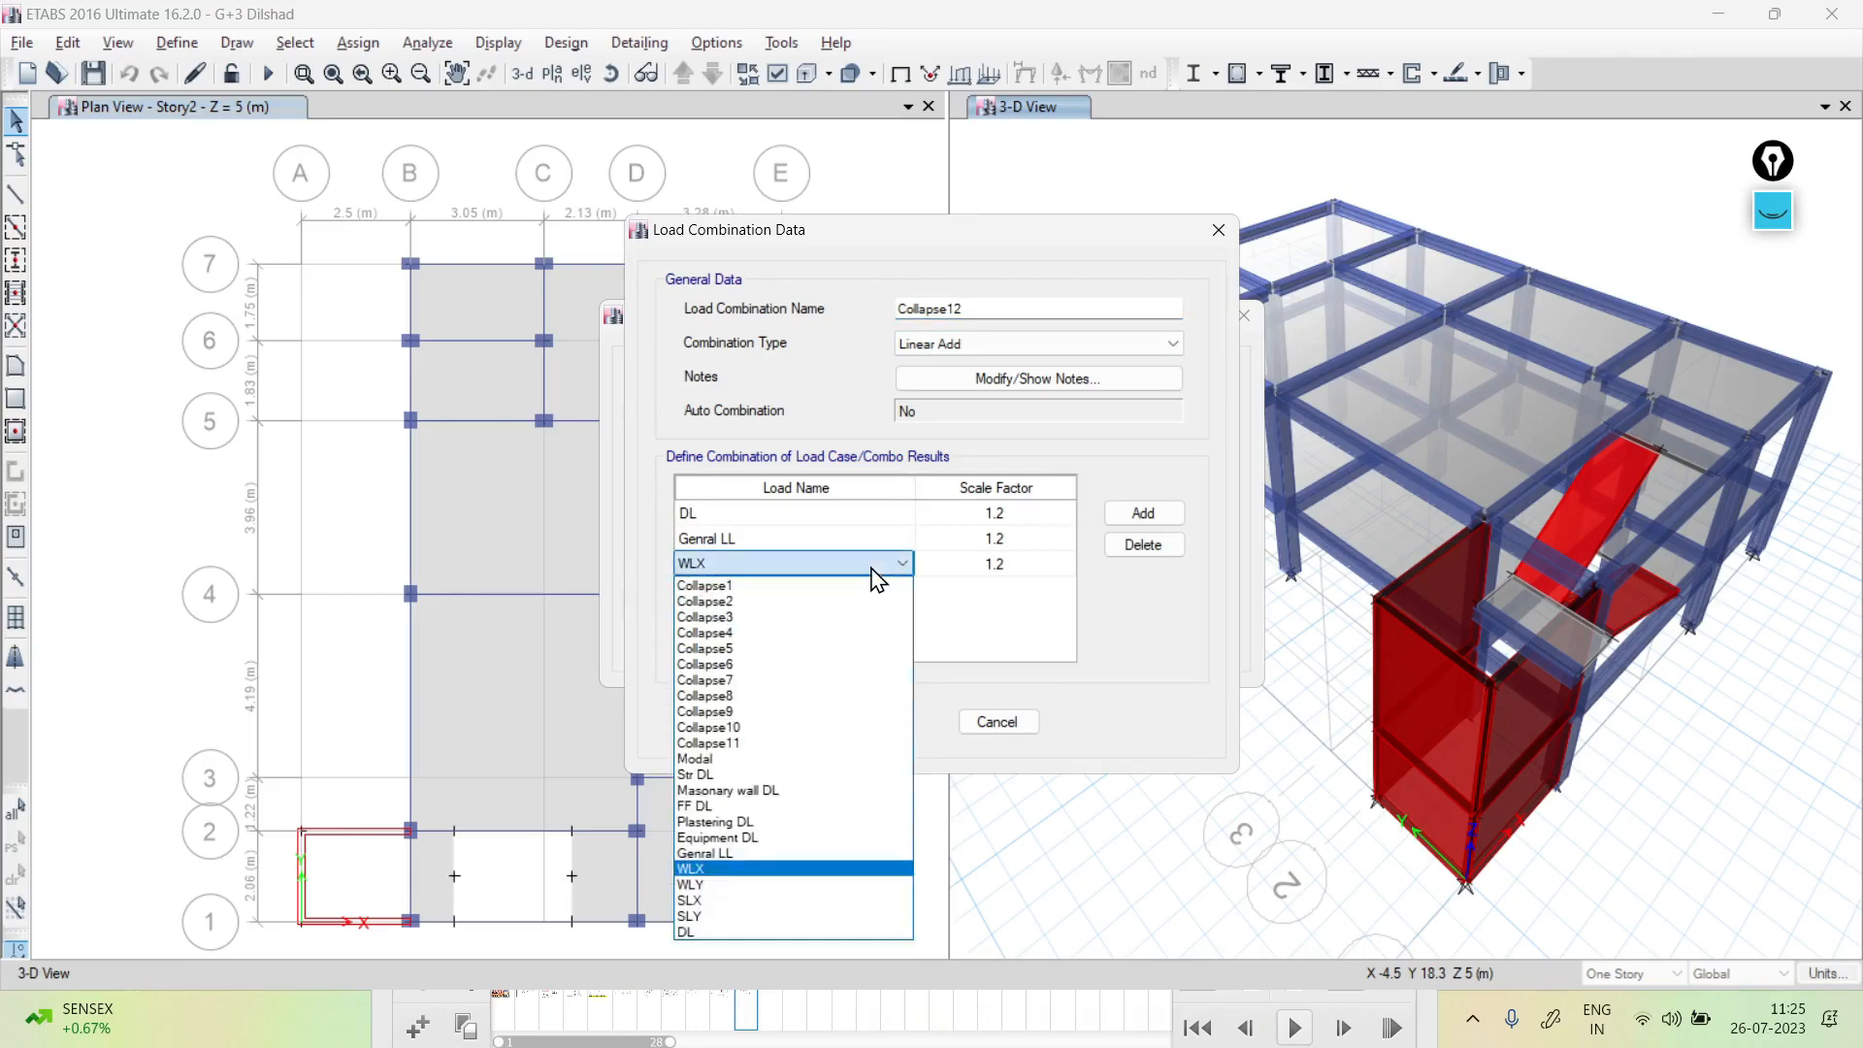
click(715, 902)
click(856, 721)
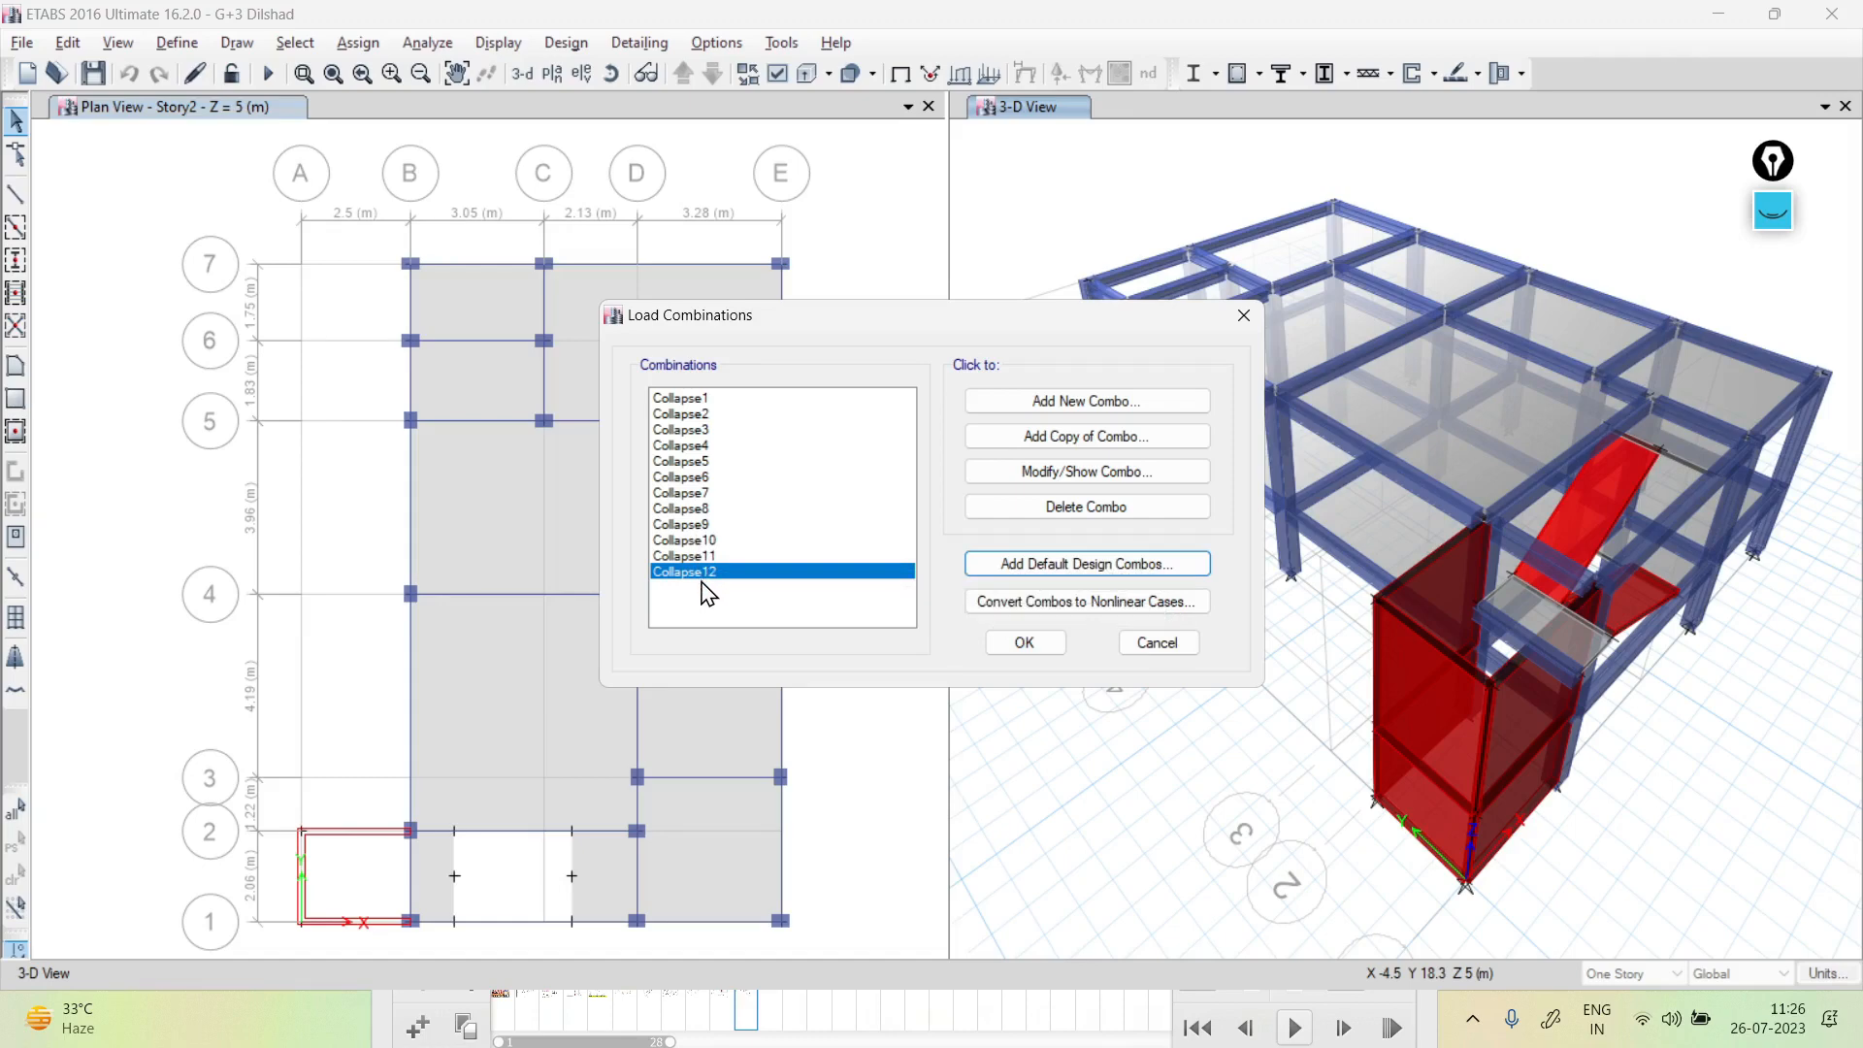
Copy Collapse9 as a new combination named Collapse13 with SLY as the third load instead of SLX, and save it
click(697, 510)
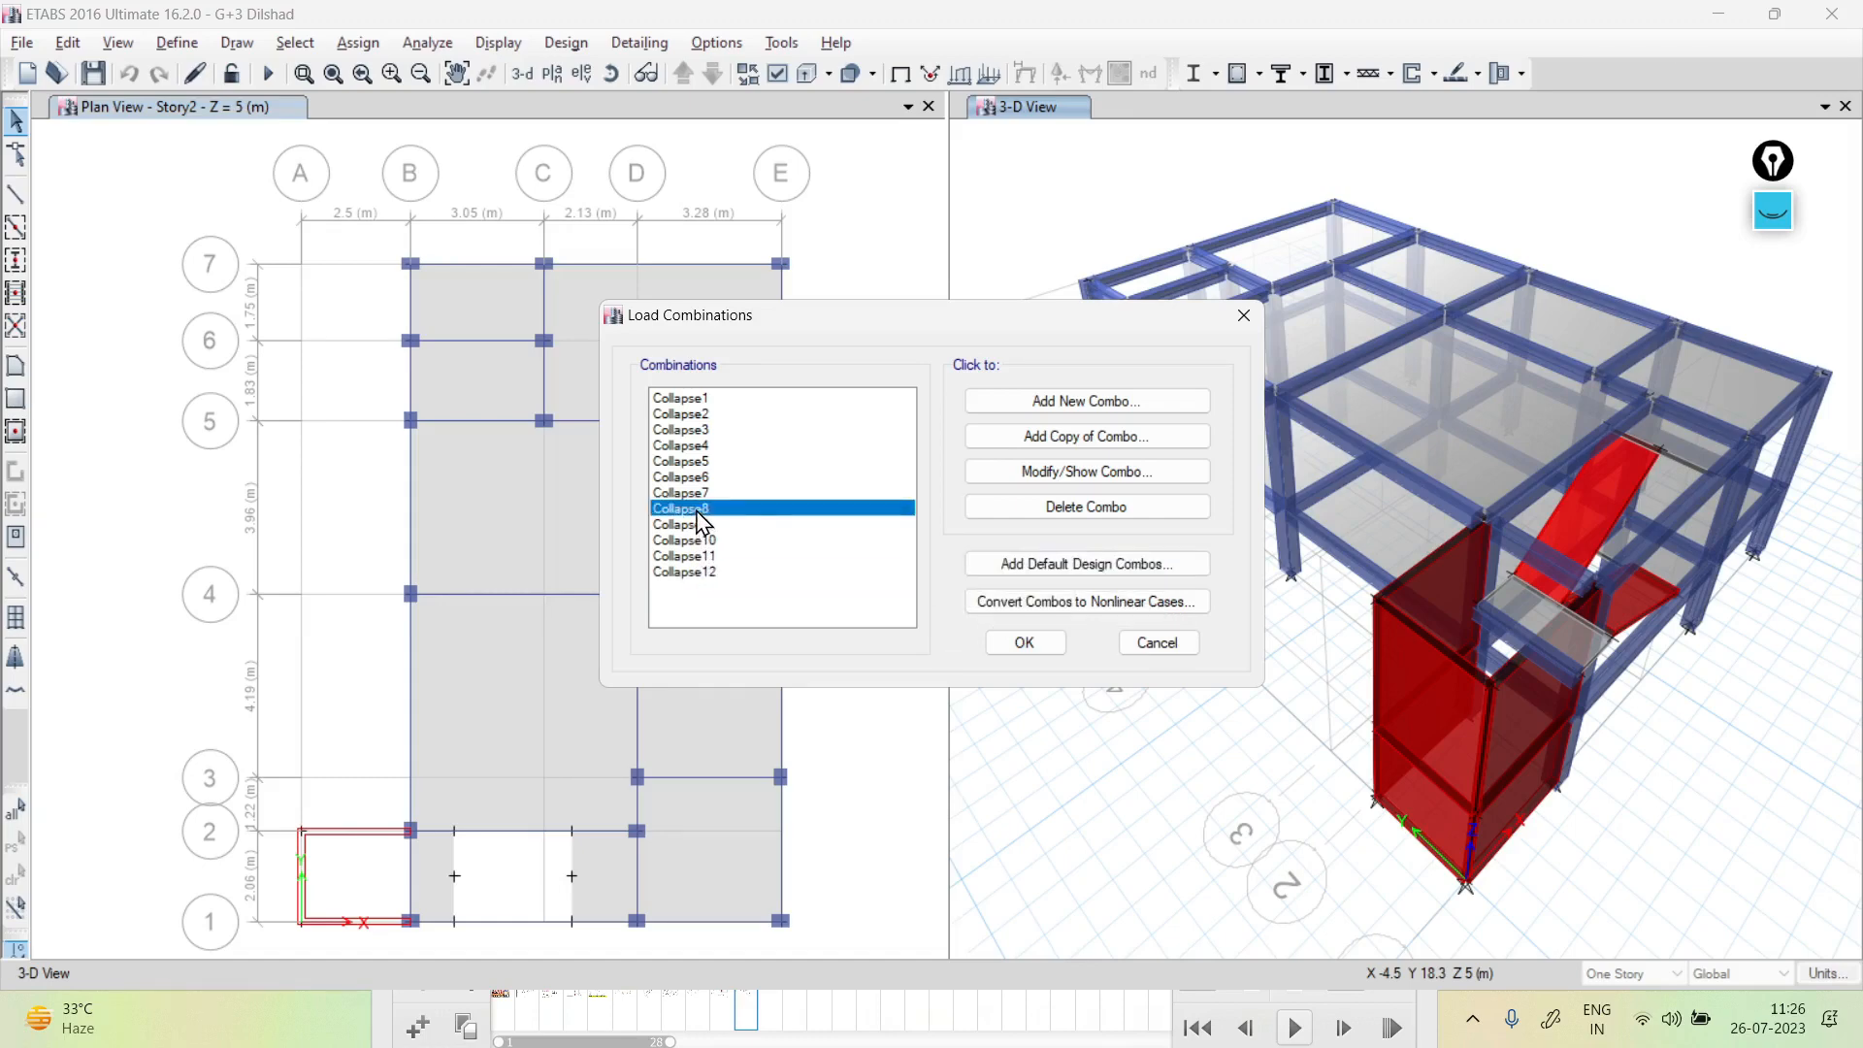
click(703, 525)
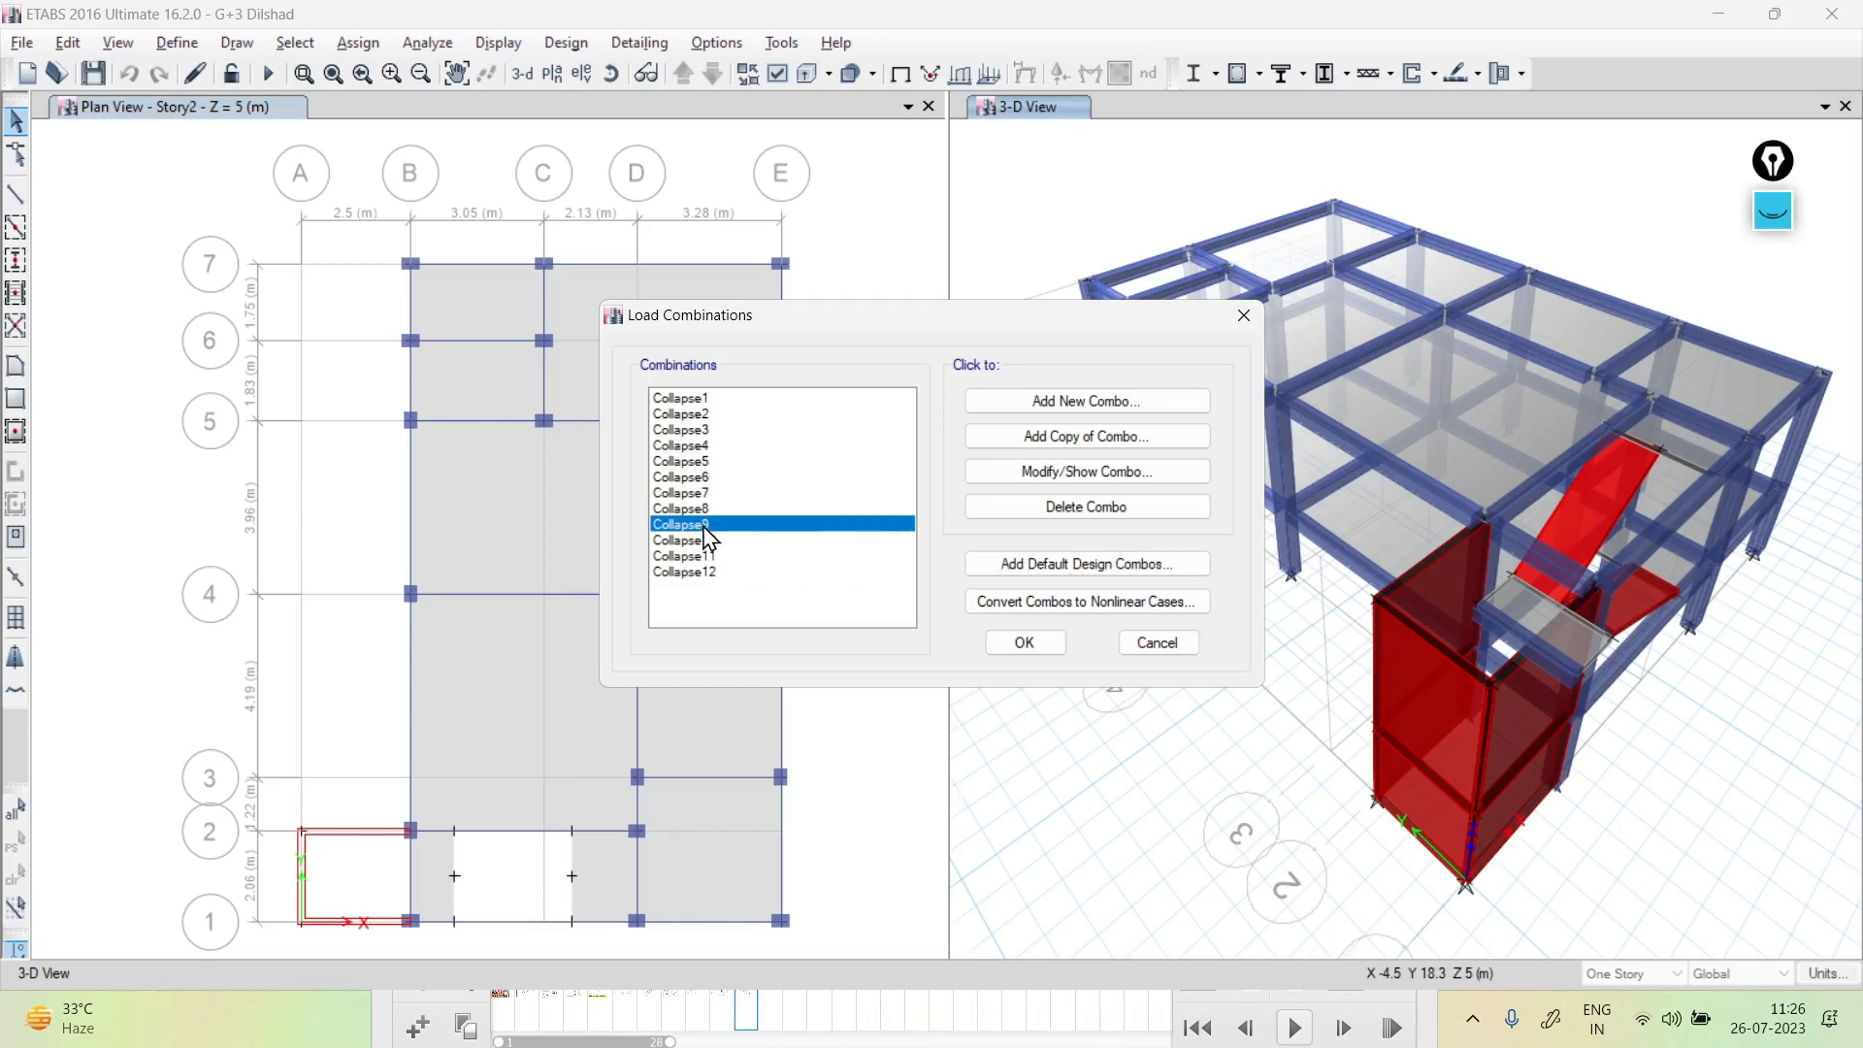
click(1091, 437)
key(BackSpace)
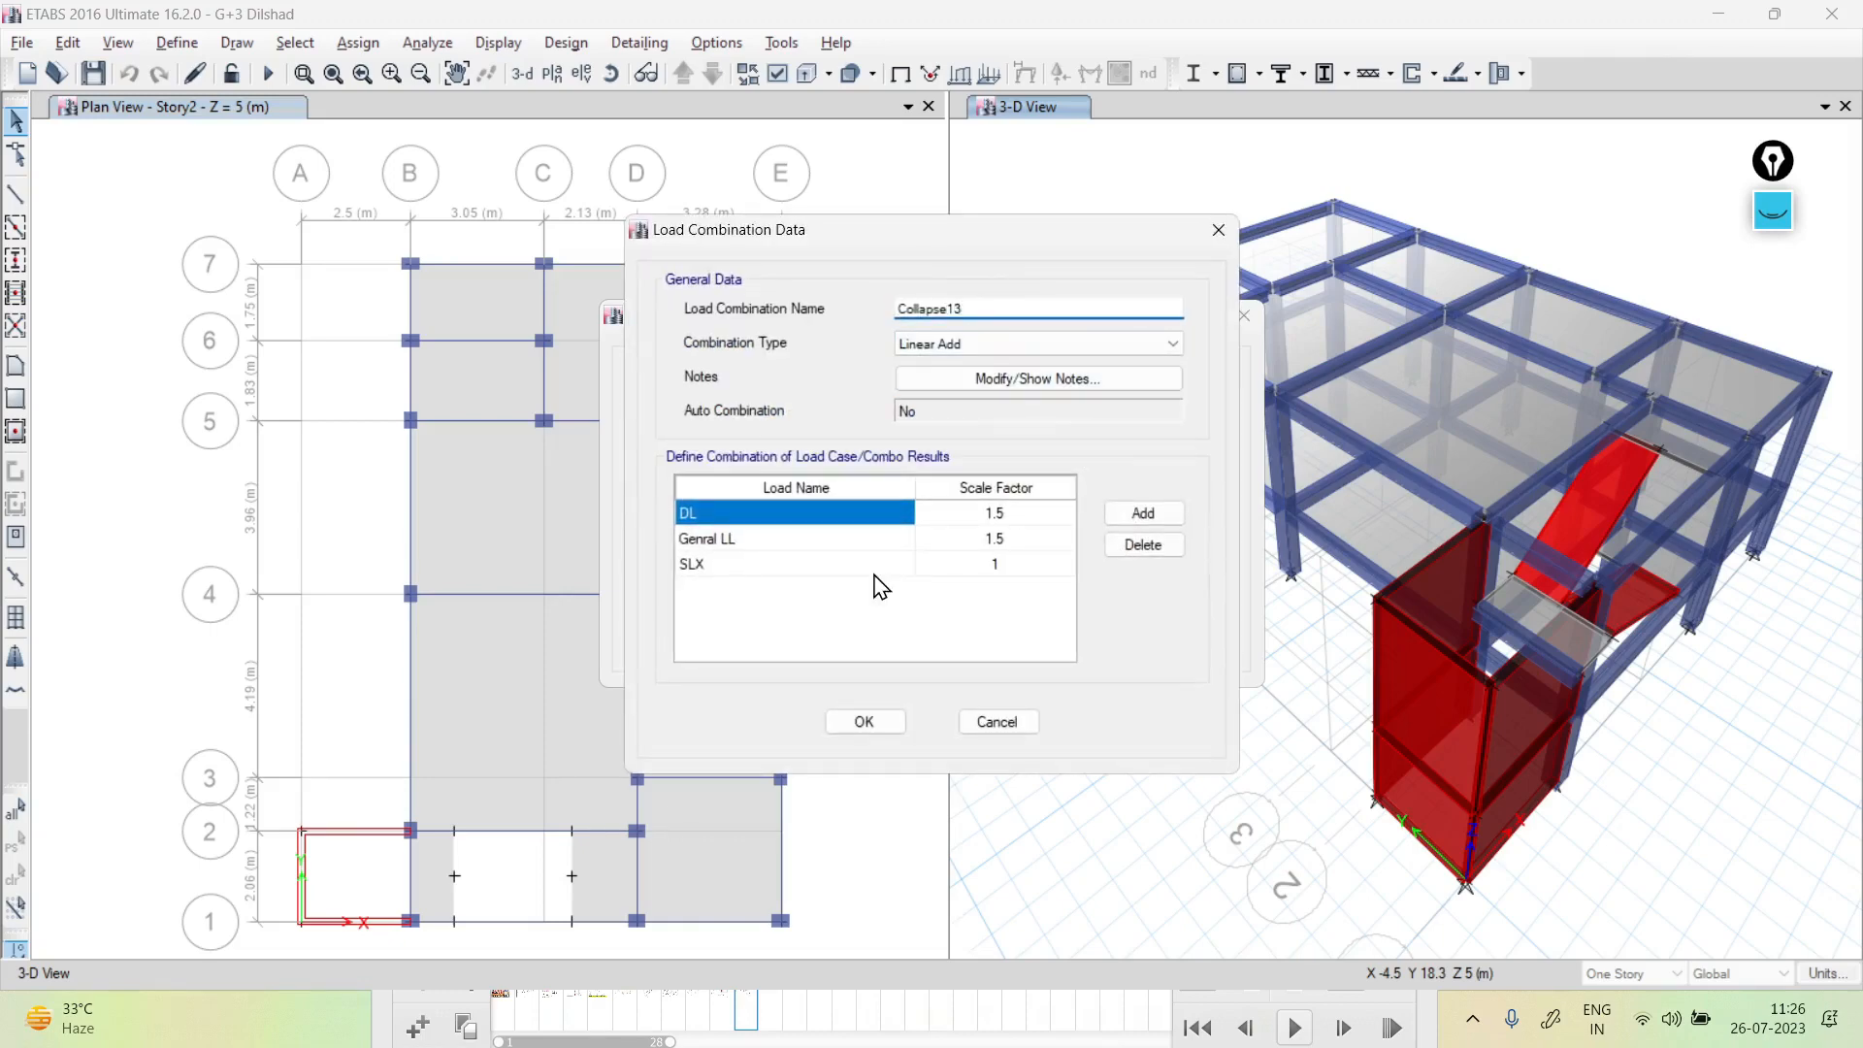
click(878, 567)
click(902, 563)
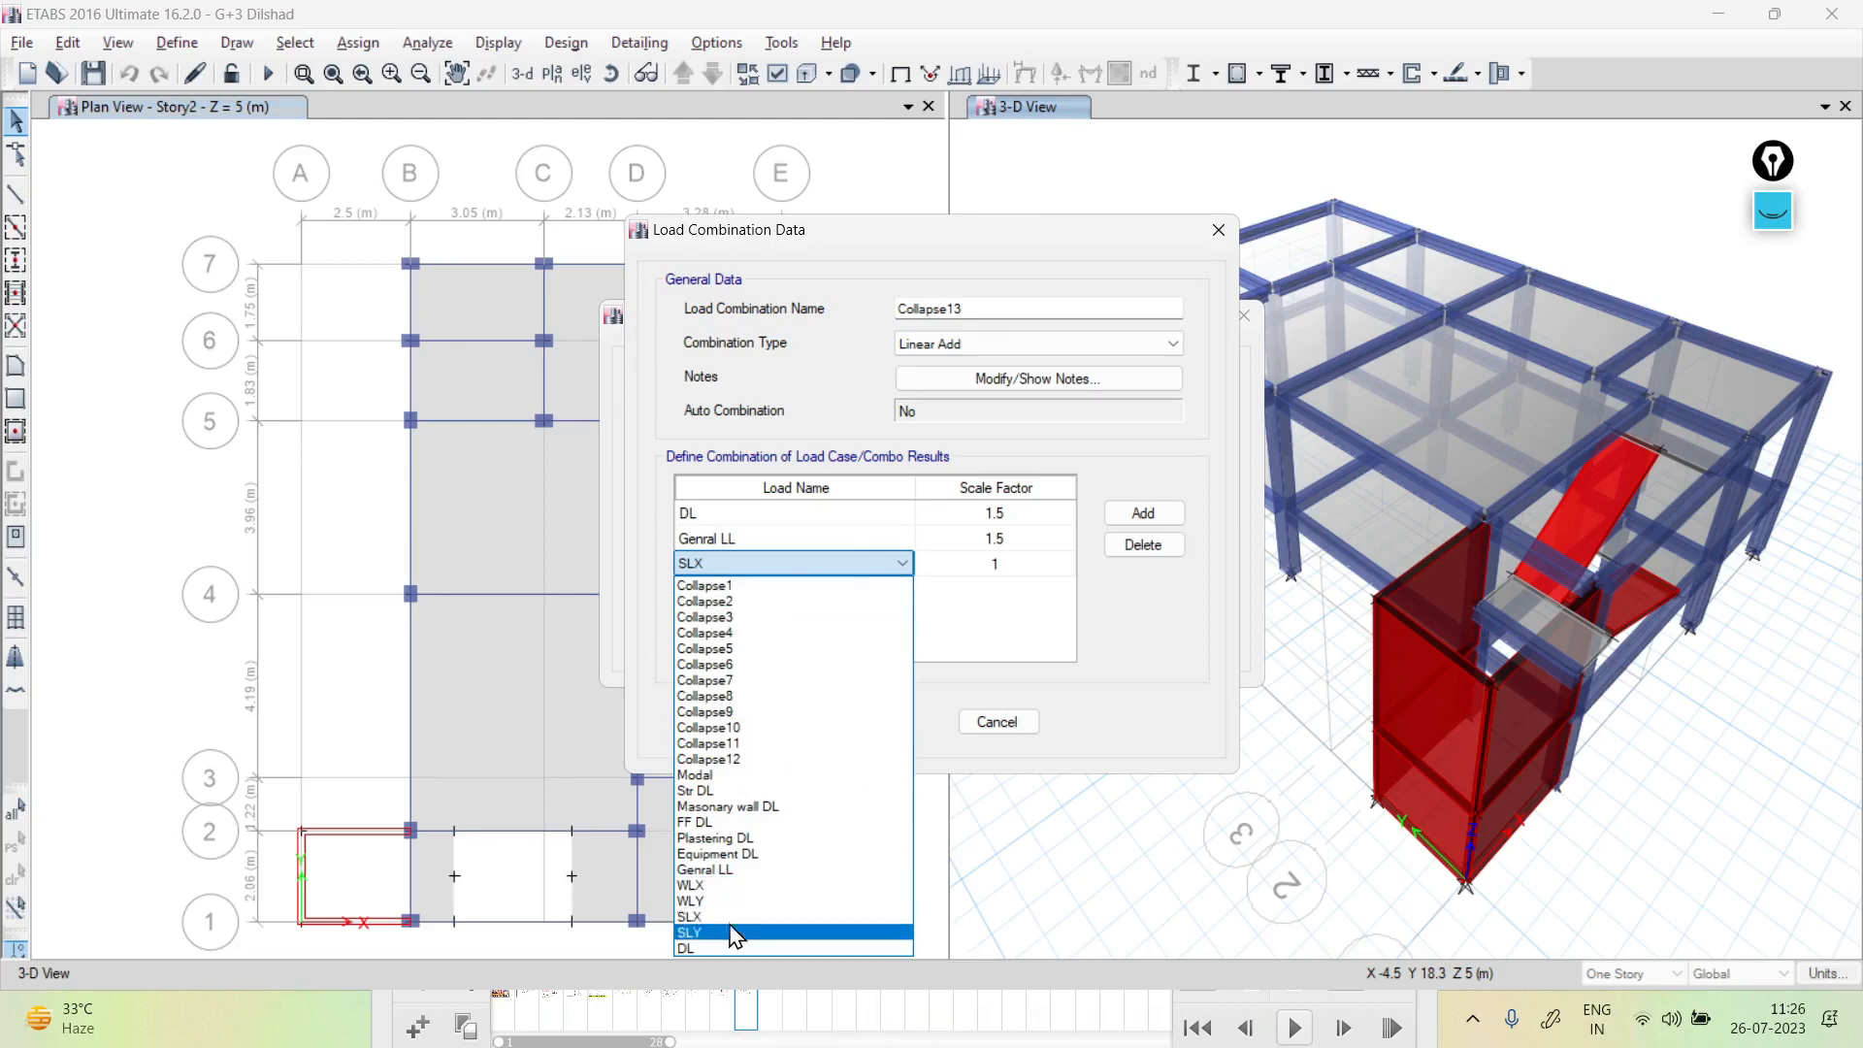
key(Return)
Copy Collapse10 as a new combination named Collapse14 with SLY as the second load instead of SLX, and save it
click(719, 540)
click(1092, 435)
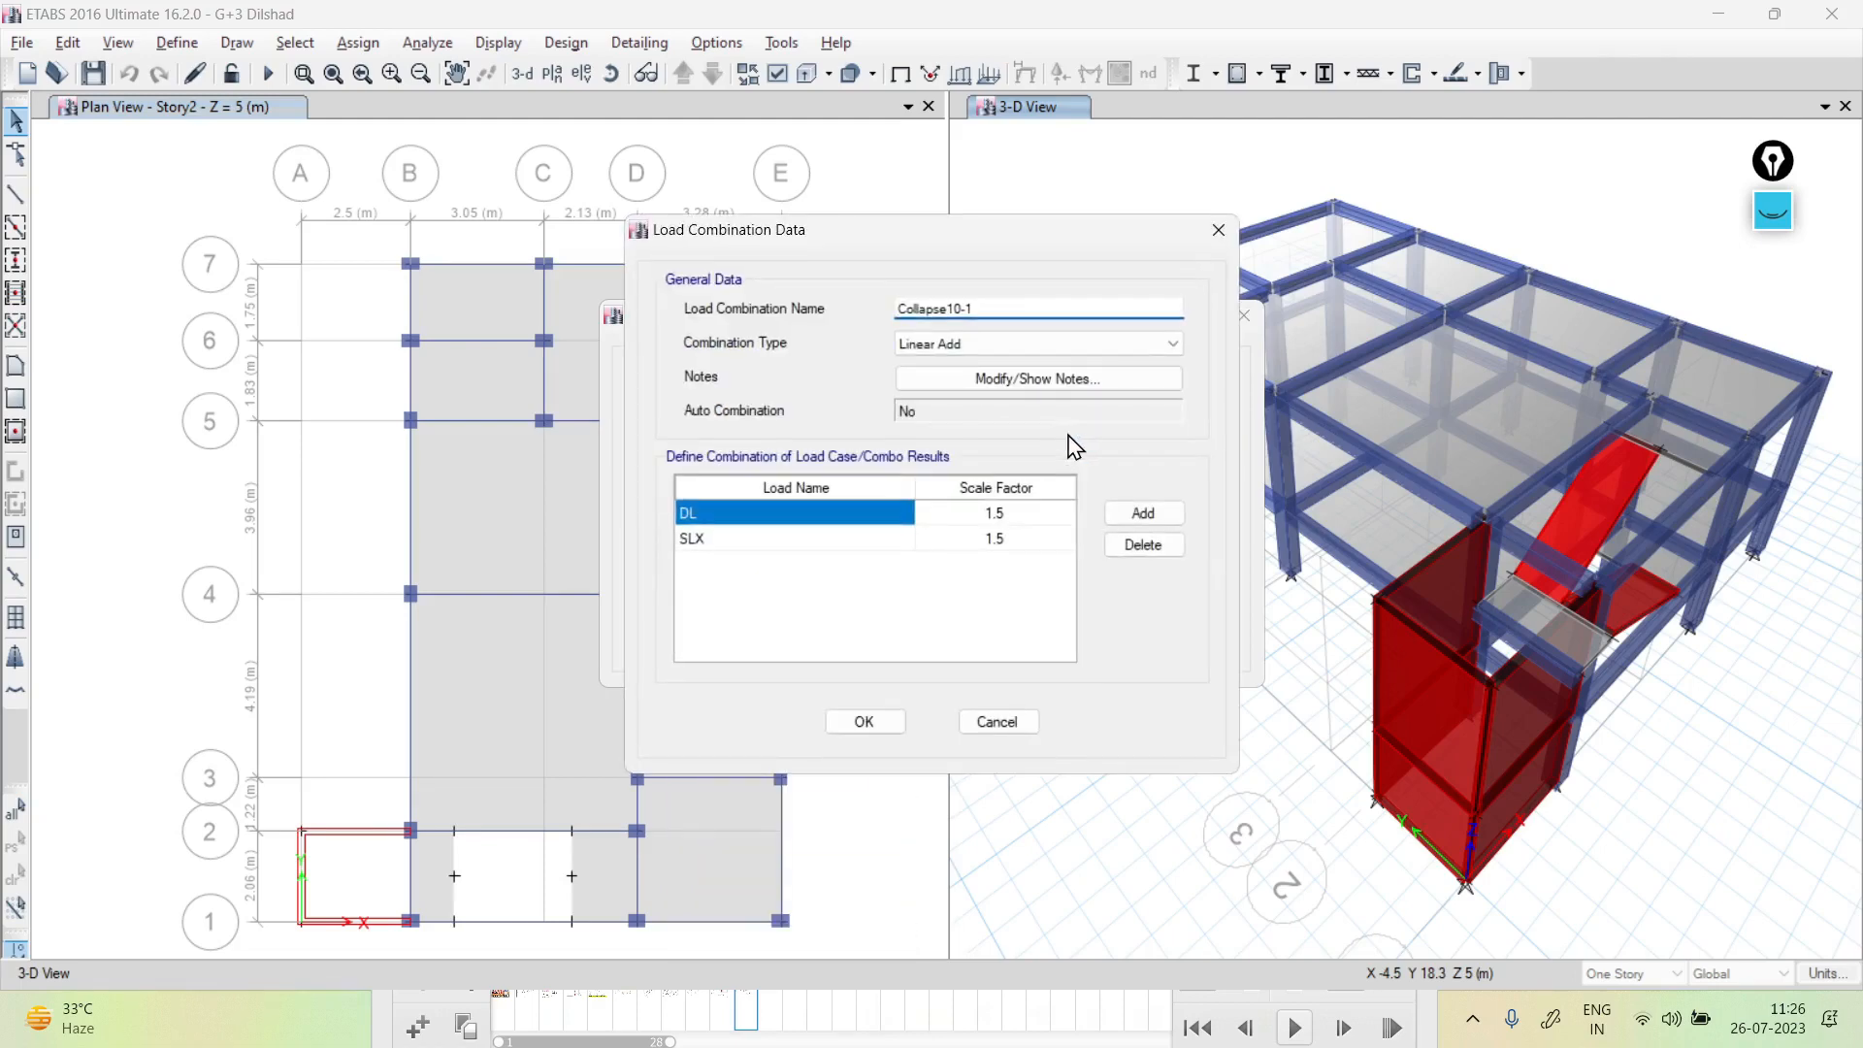
click(980, 307)
key(BackSpace)
key(BackSpace)
click(893, 541)
click(894, 540)
click(752, 926)
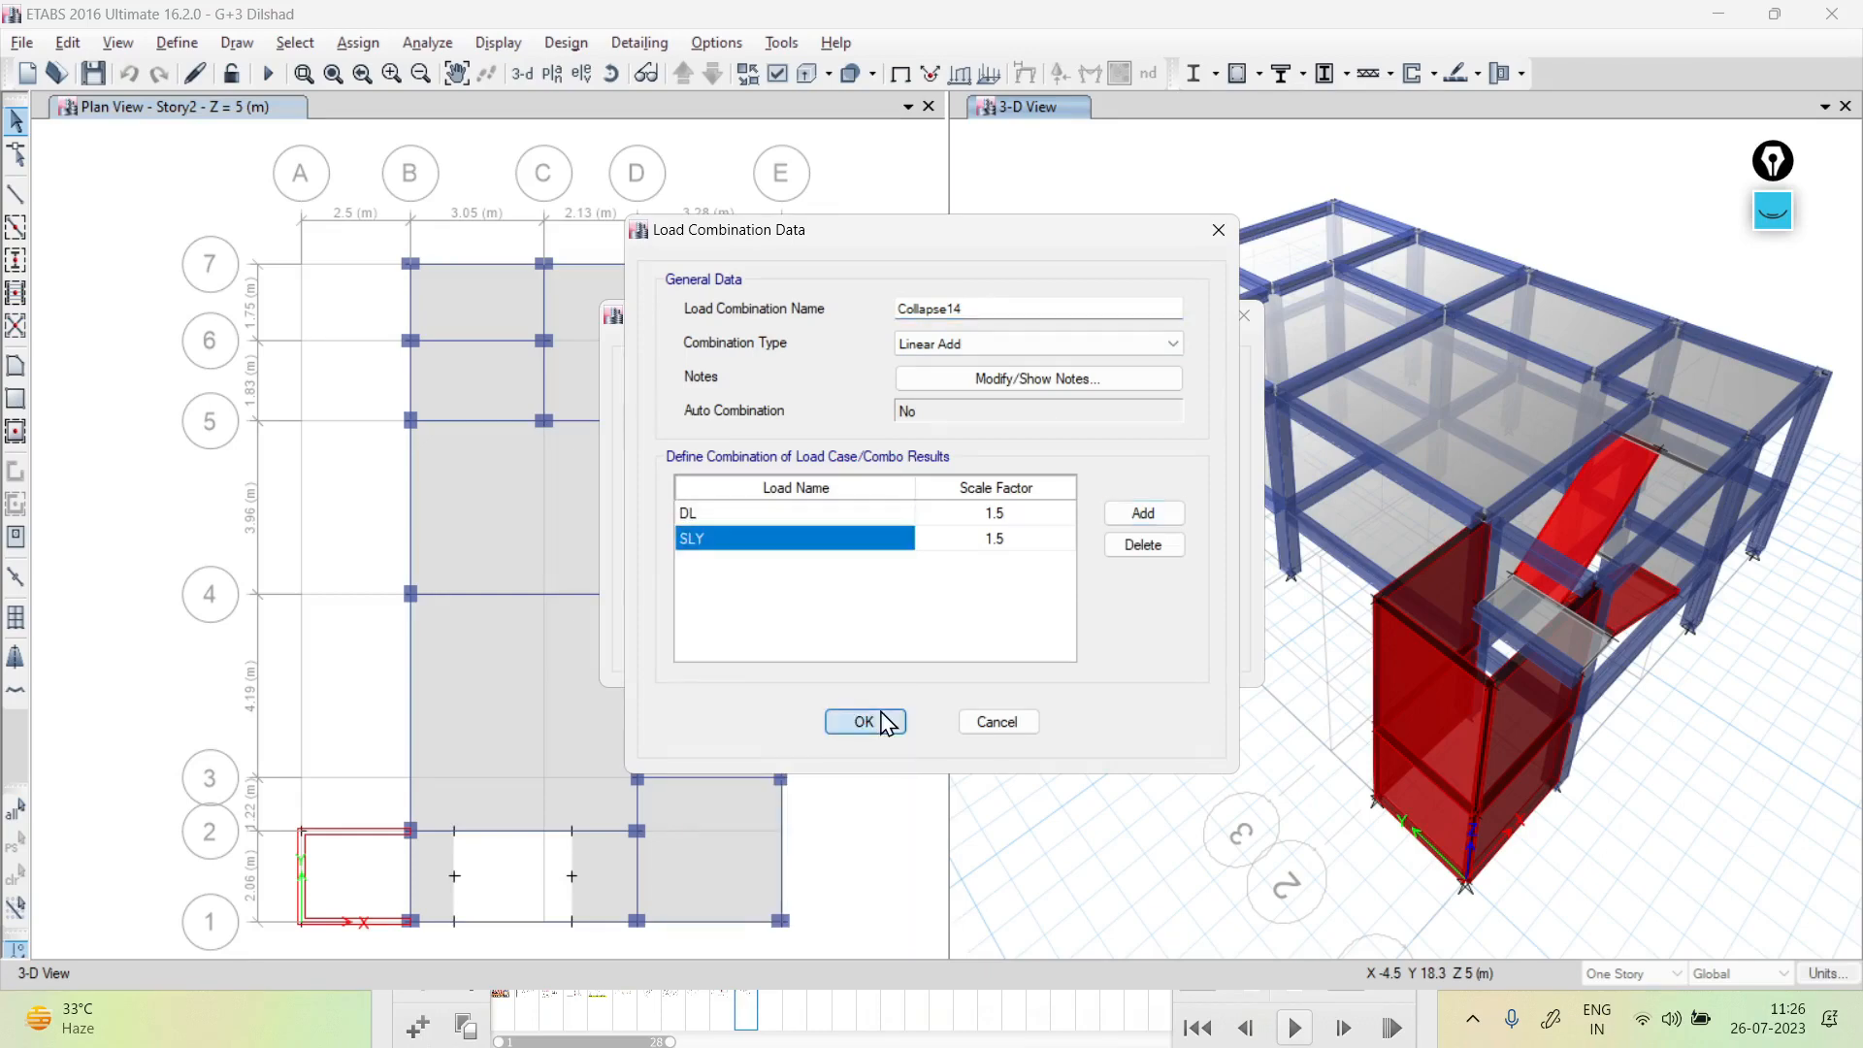
click(864, 721)
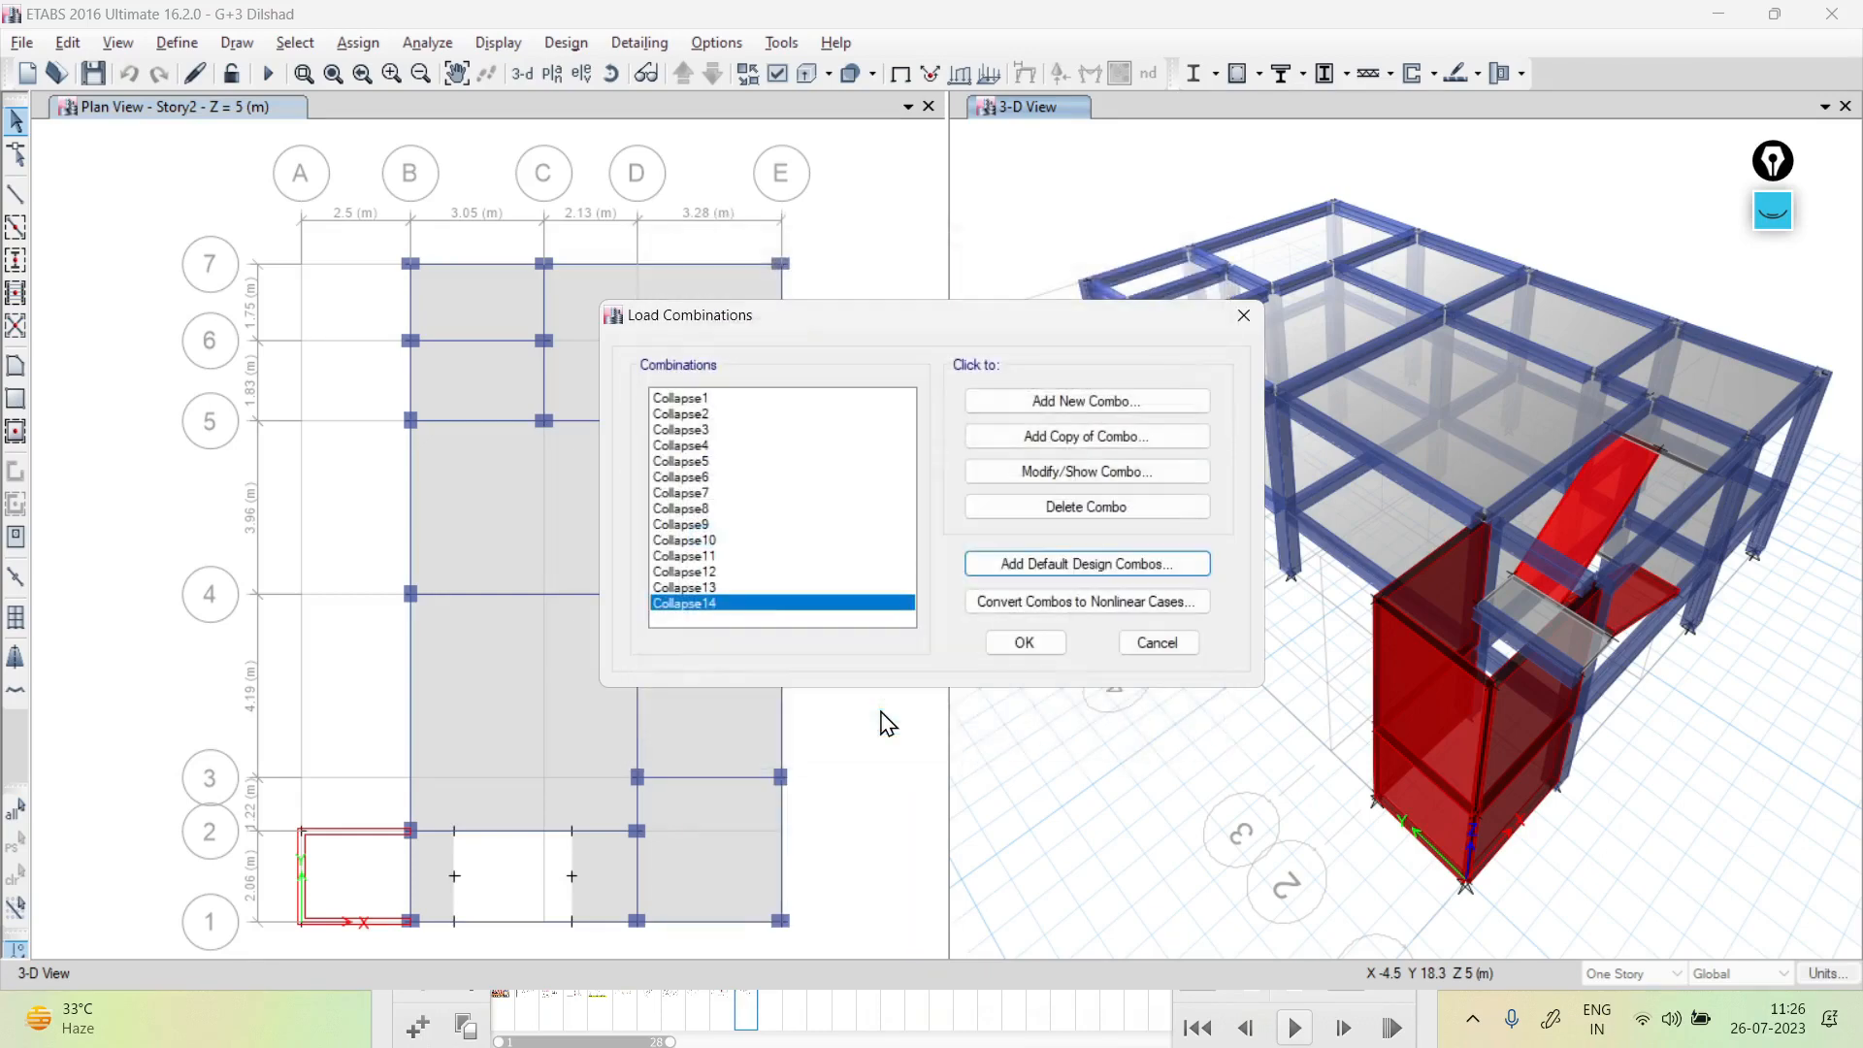
Copy Collapse14 as a new combination named Collapse15 with the same DL and SLY loads, and save it
click(1077, 441)
click(995, 309)
key(BackSpace)
key(BackSpace)
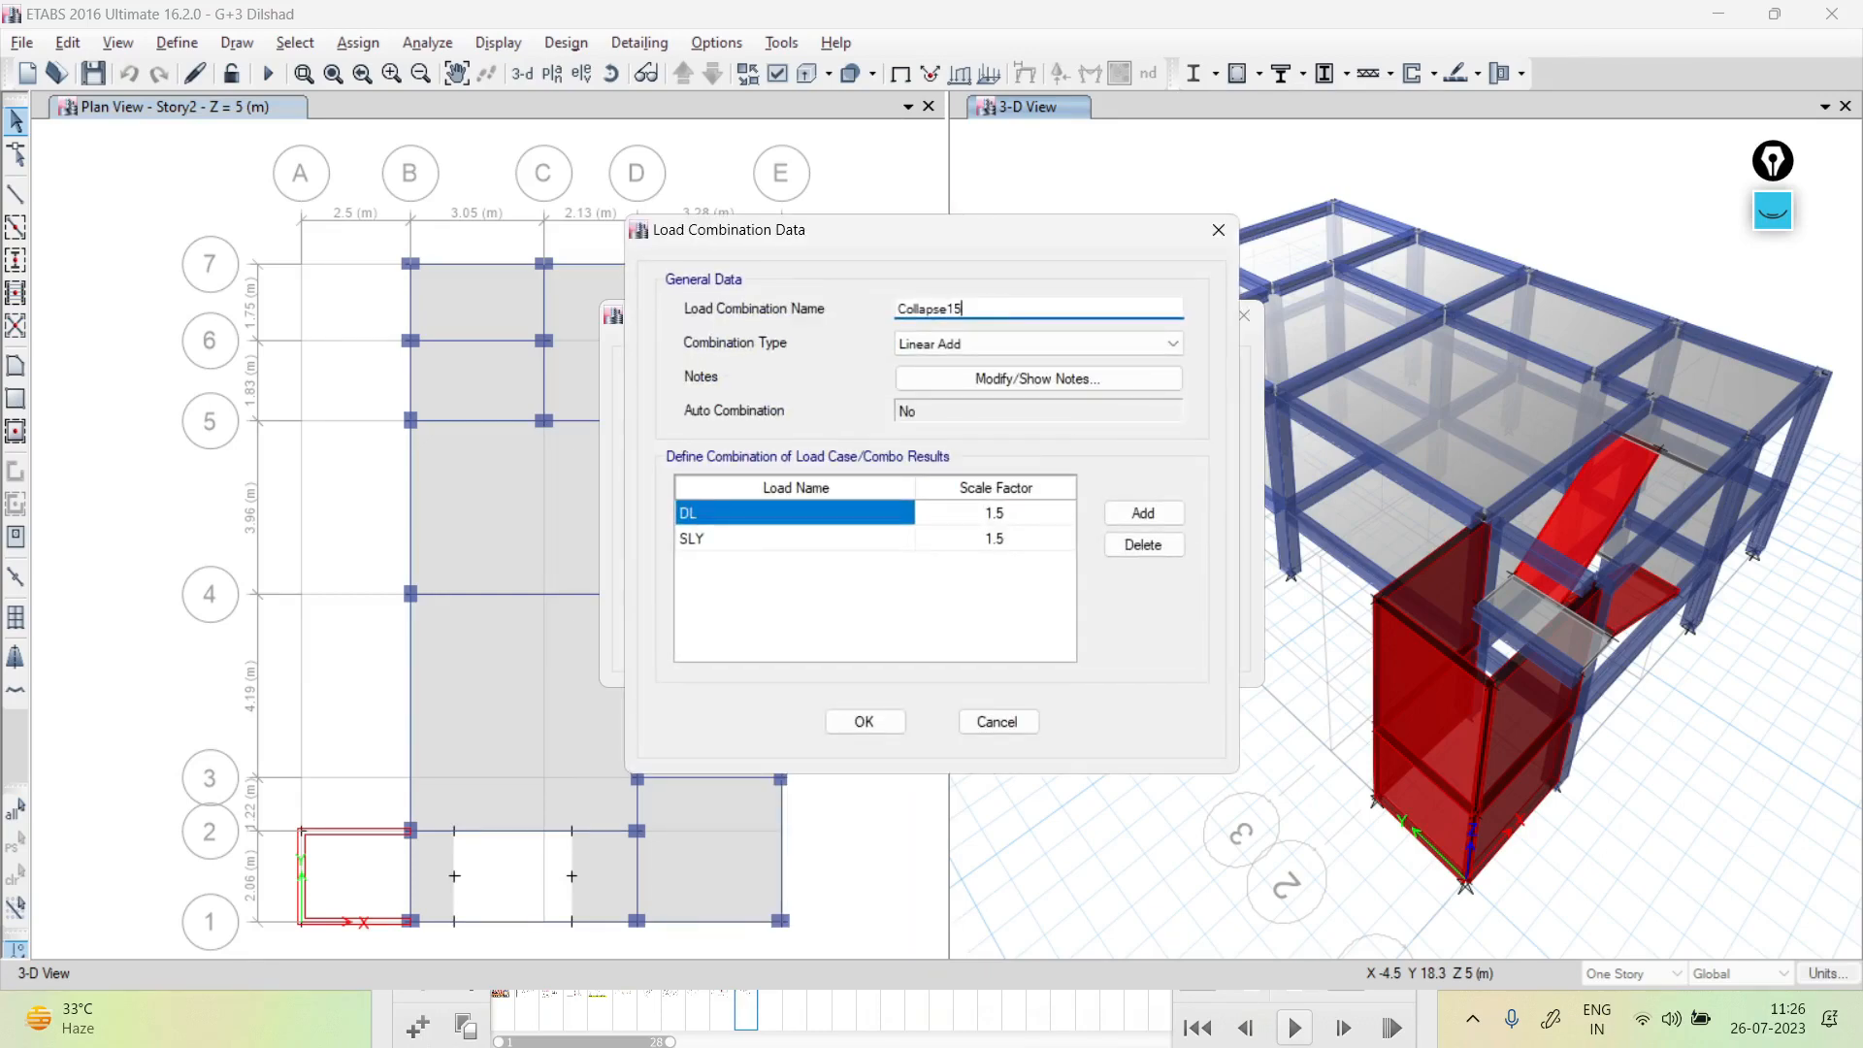
click(887, 539)
click(887, 540)
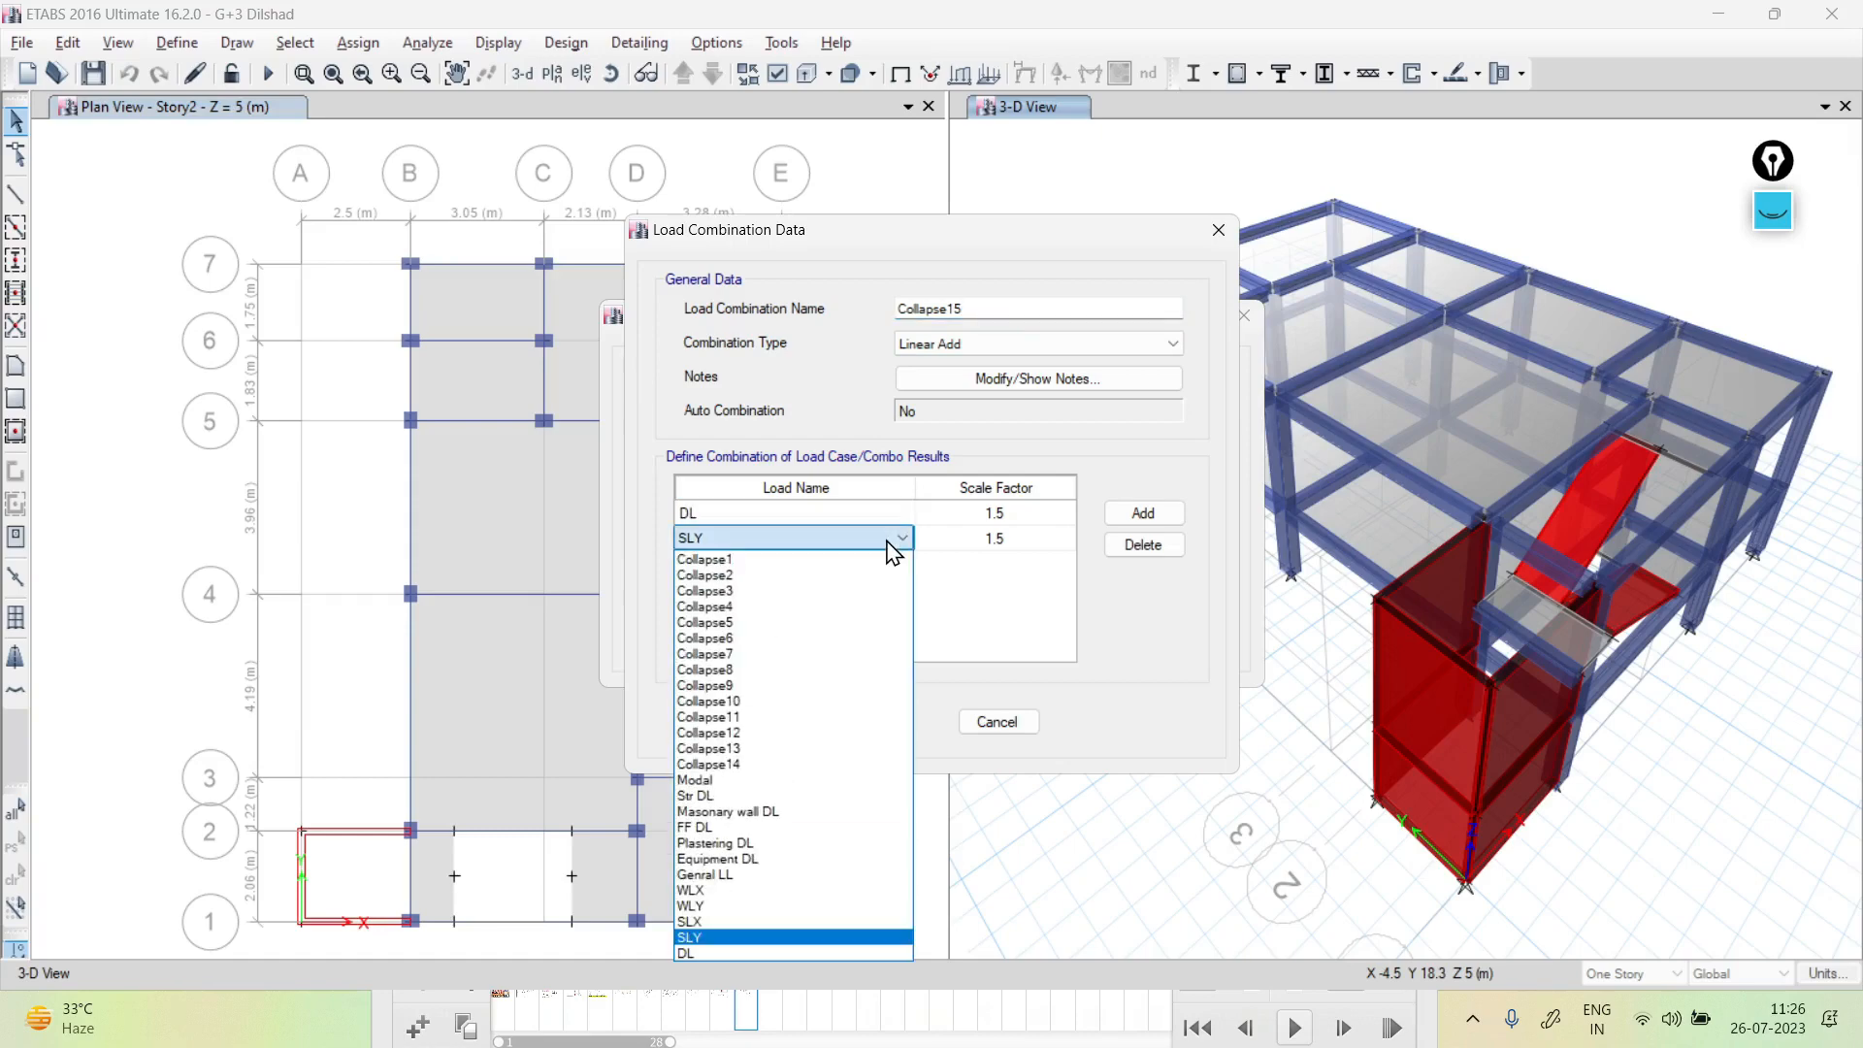
click(887, 541)
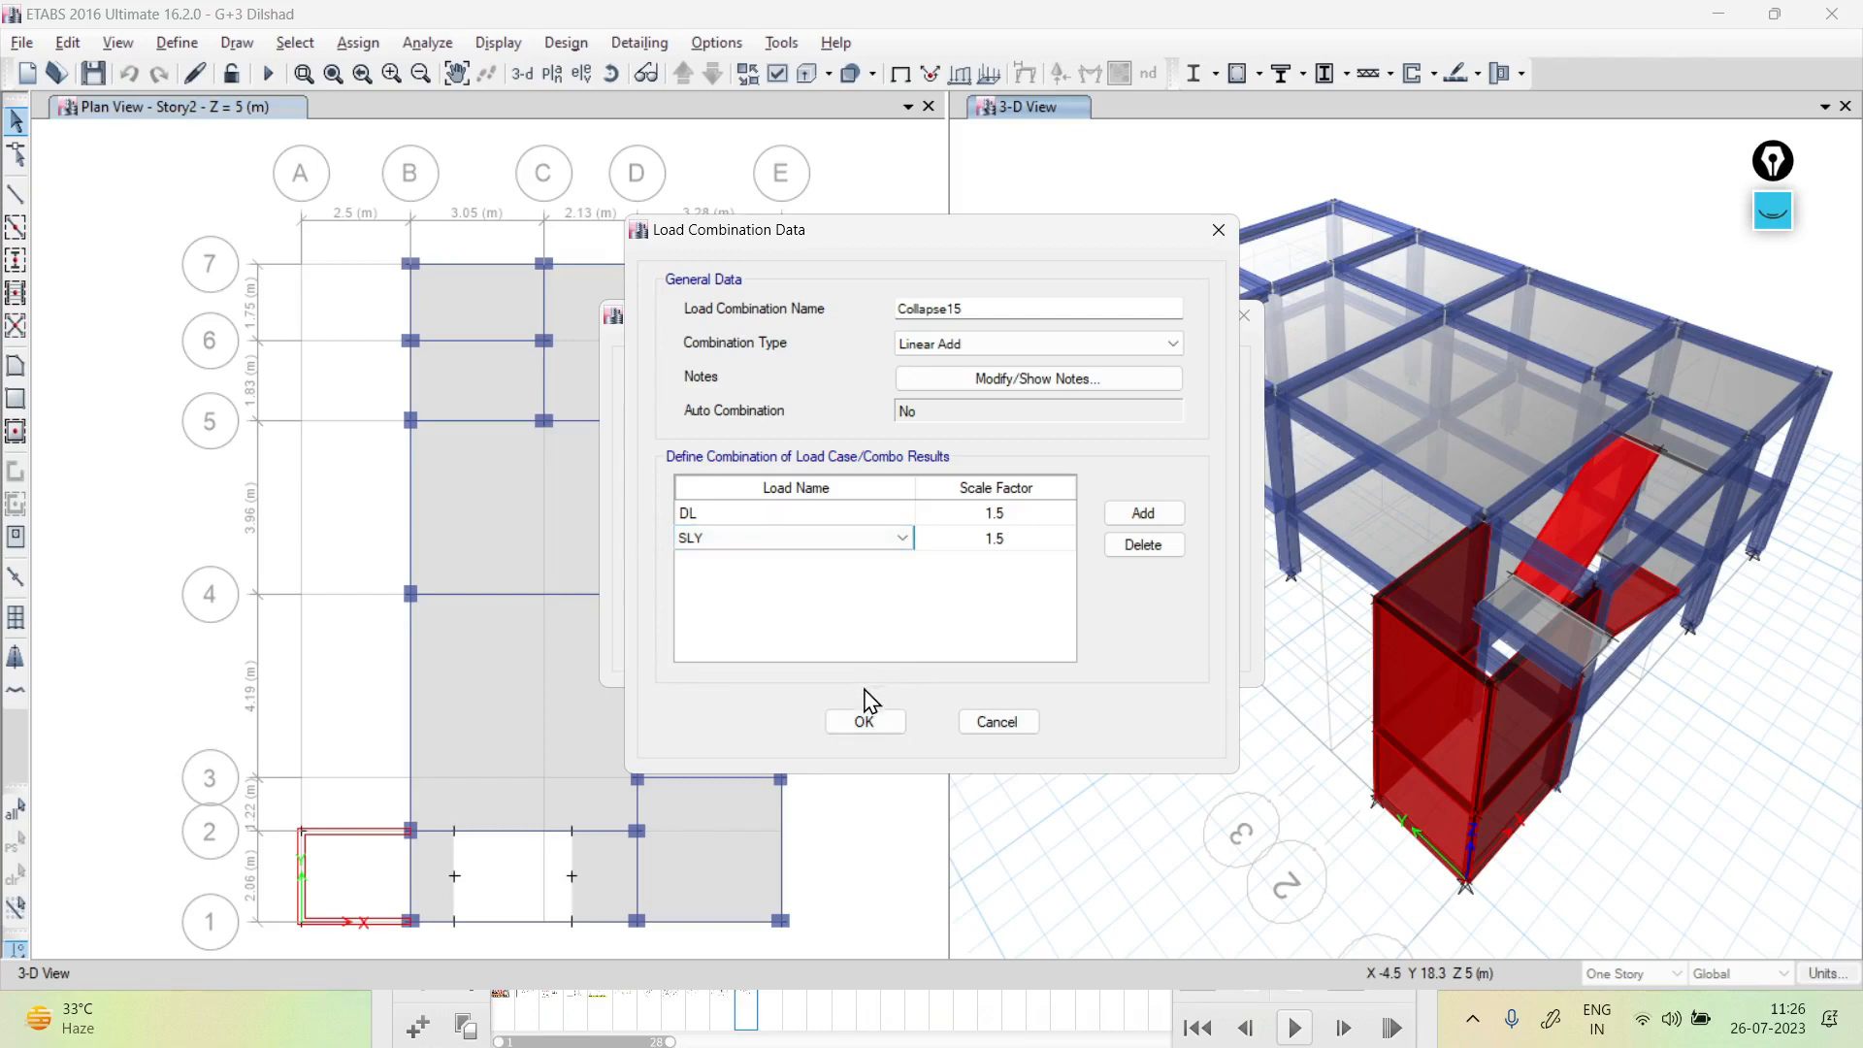
click(865, 723)
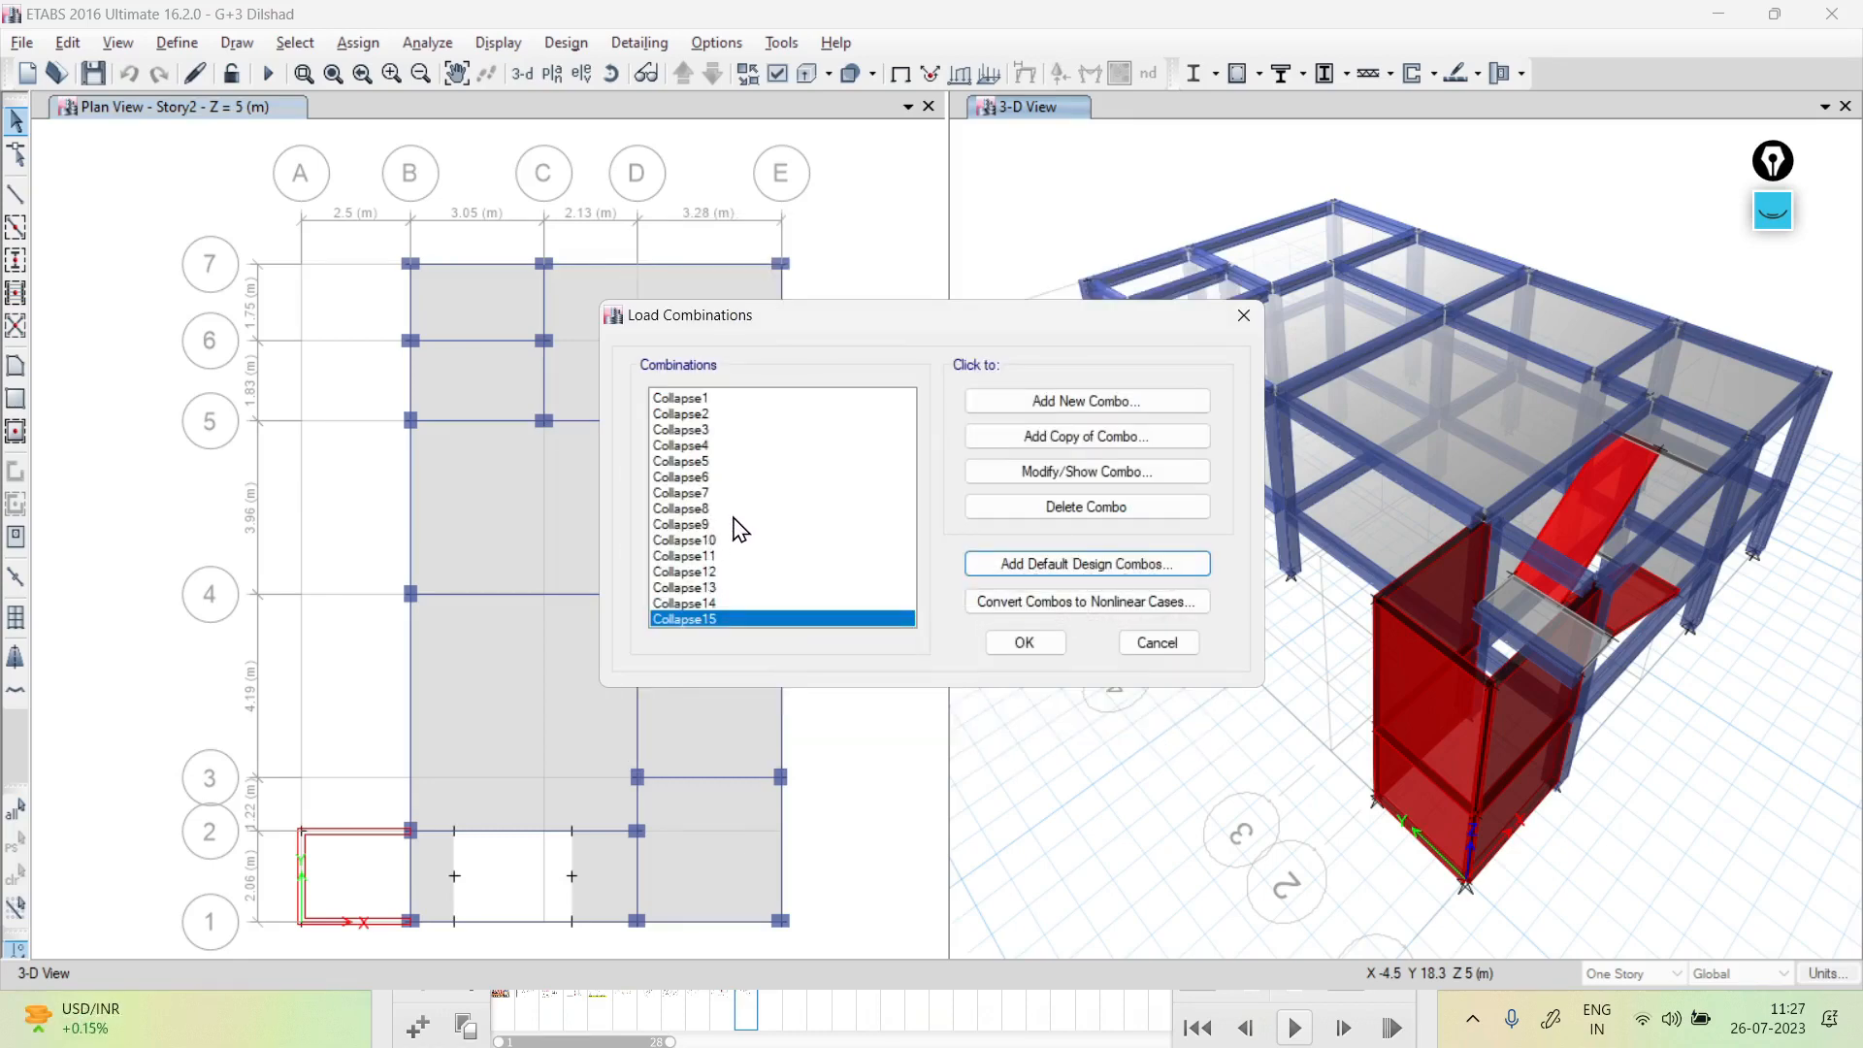
Check the load names and scale factors of the Collapse11 and Collapse12 combinations
click(721, 557)
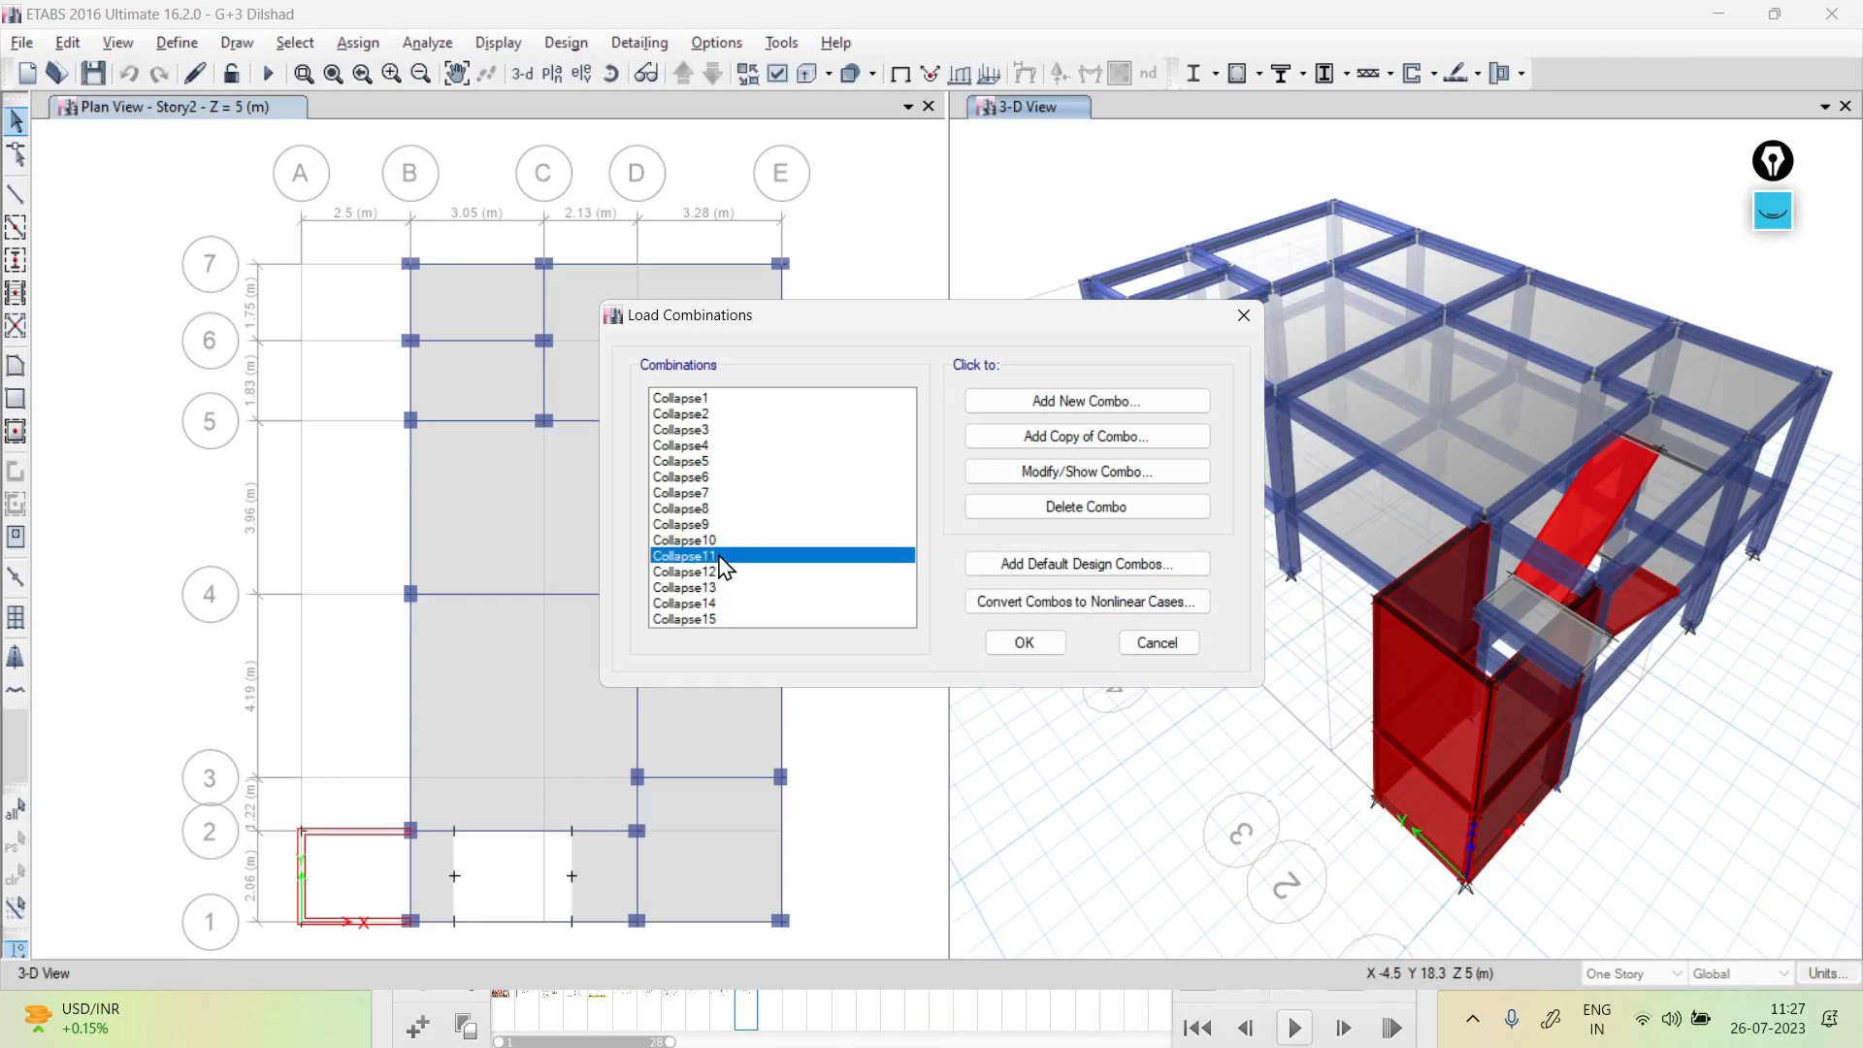
click(723, 573)
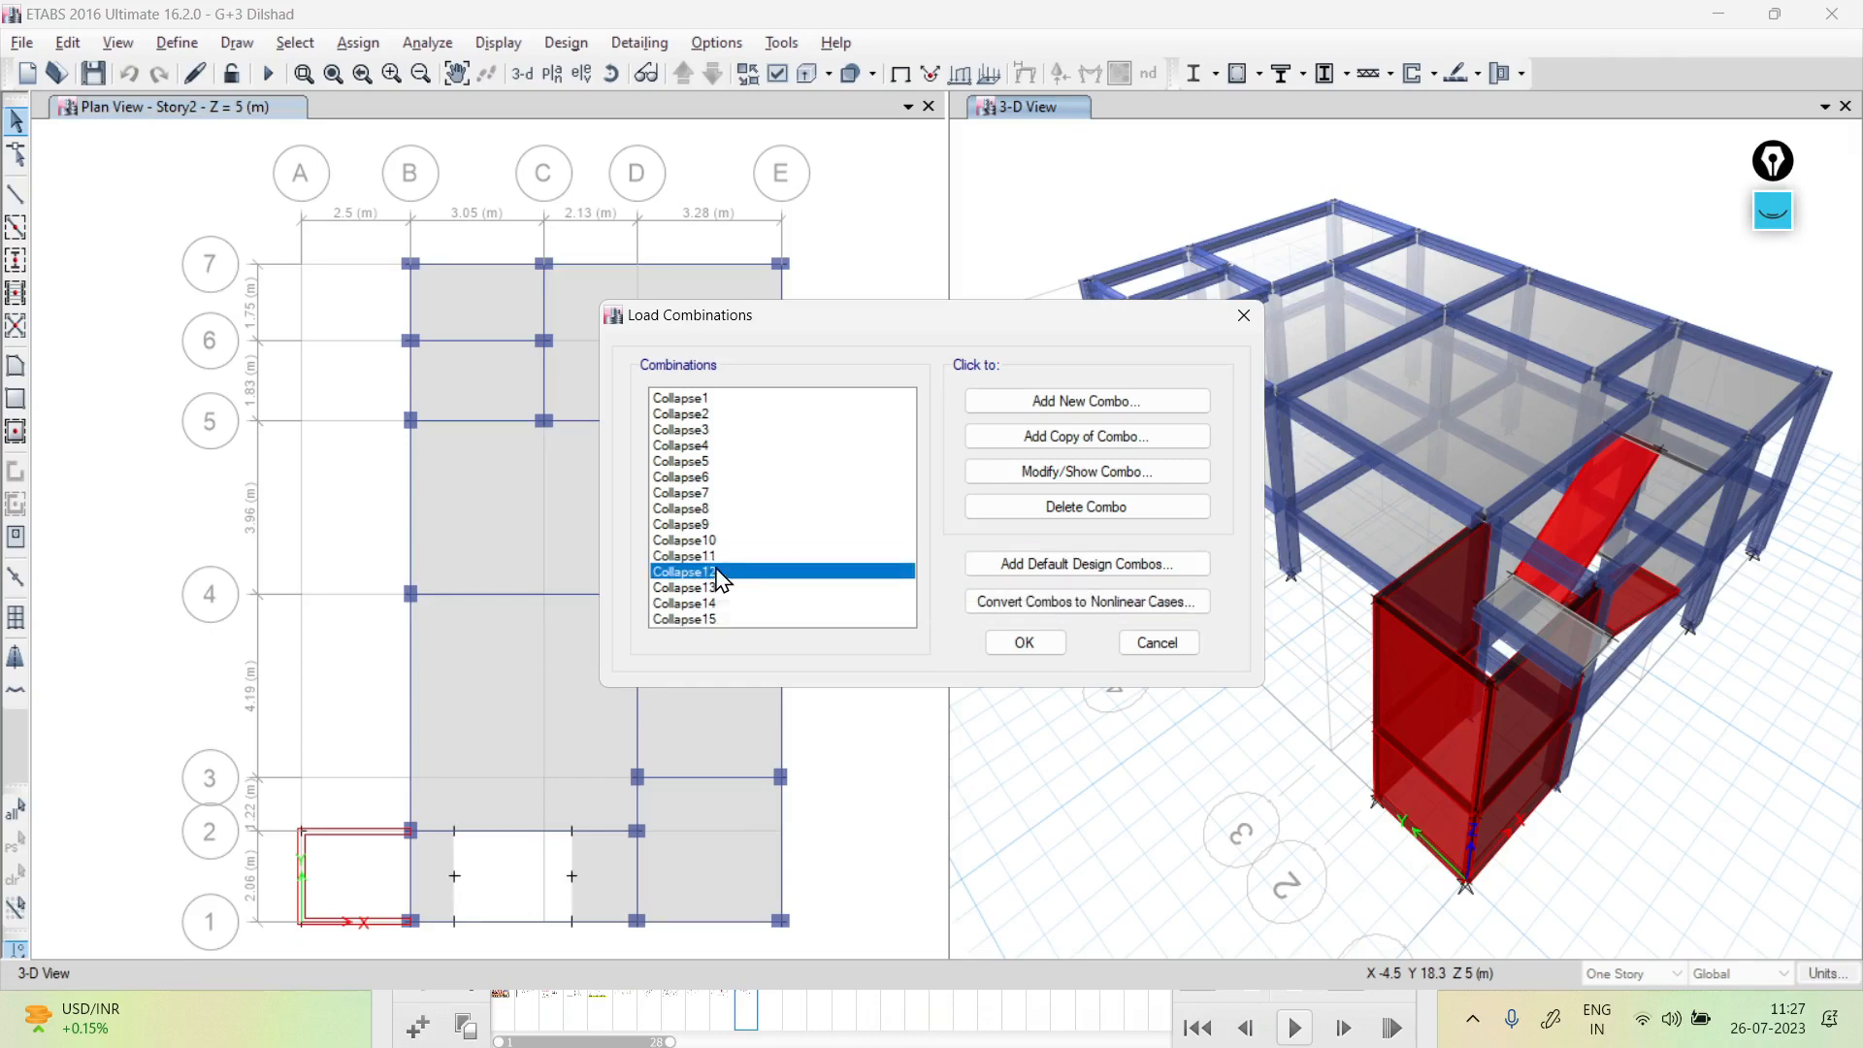
click(721, 557)
click(1079, 473)
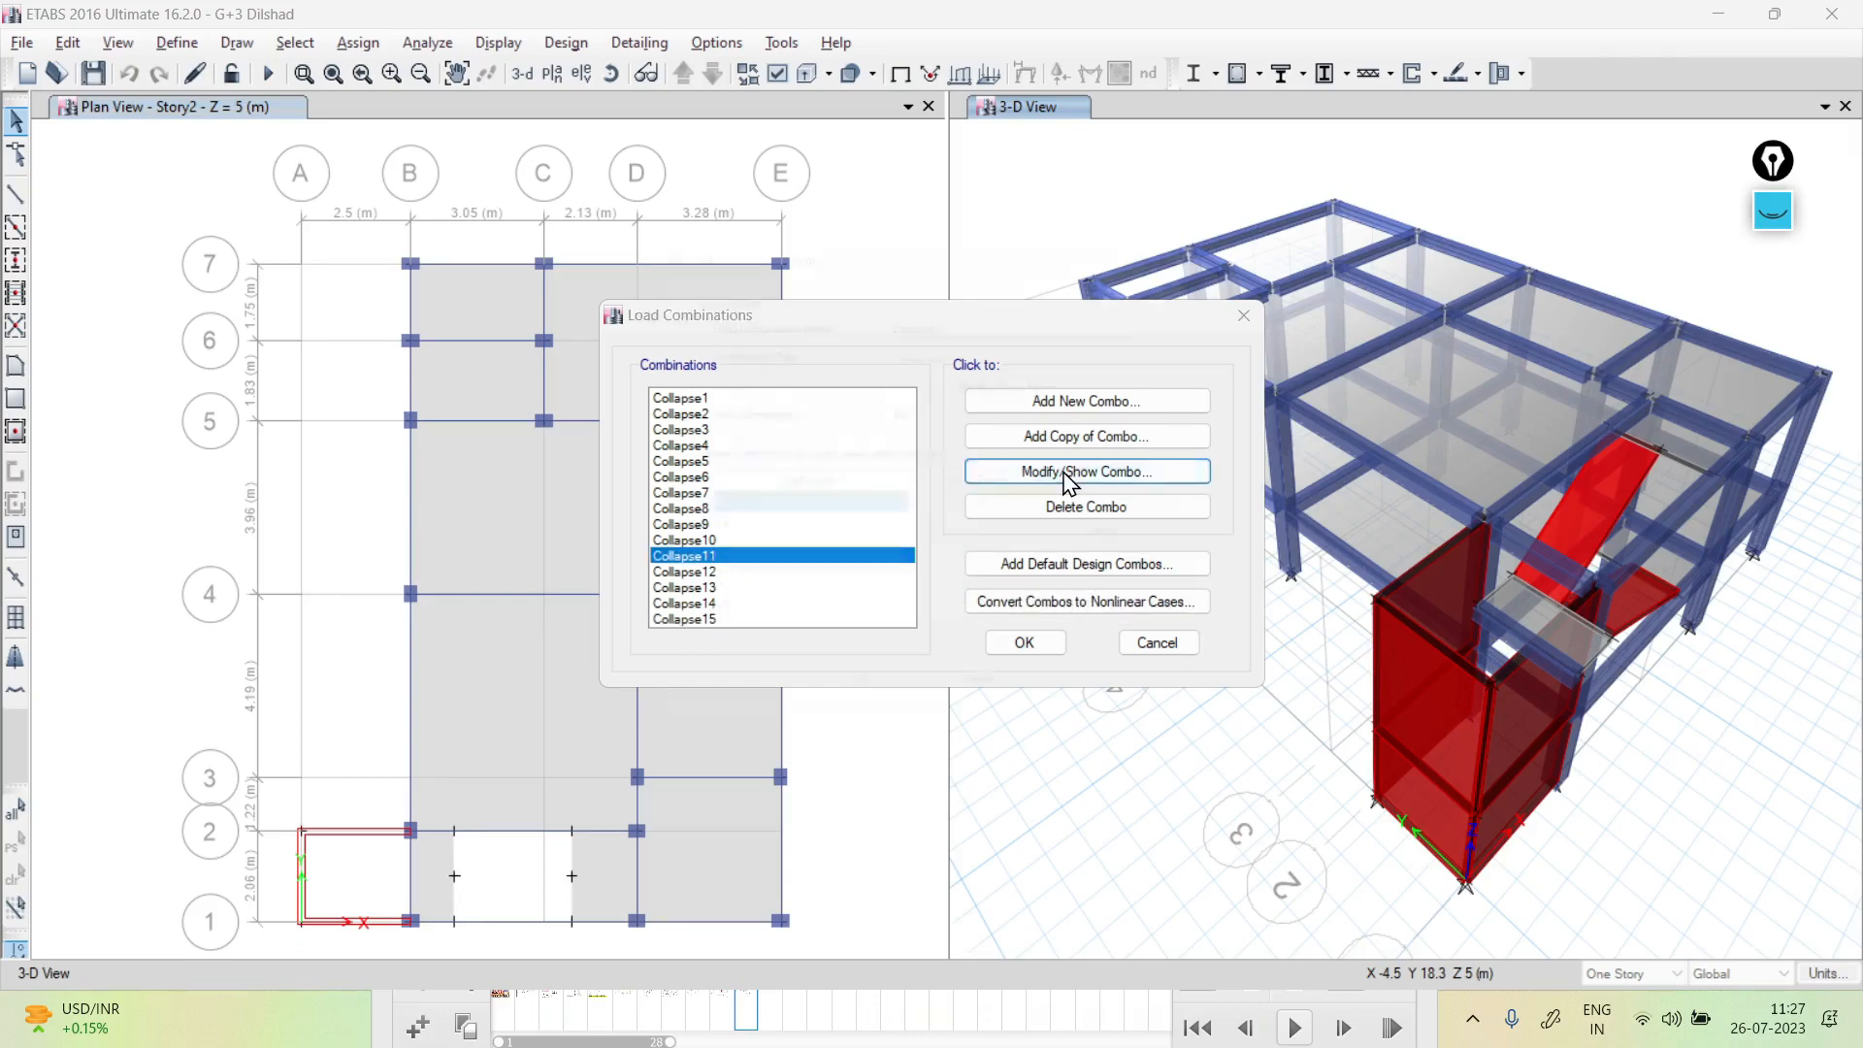
click(864, 721)
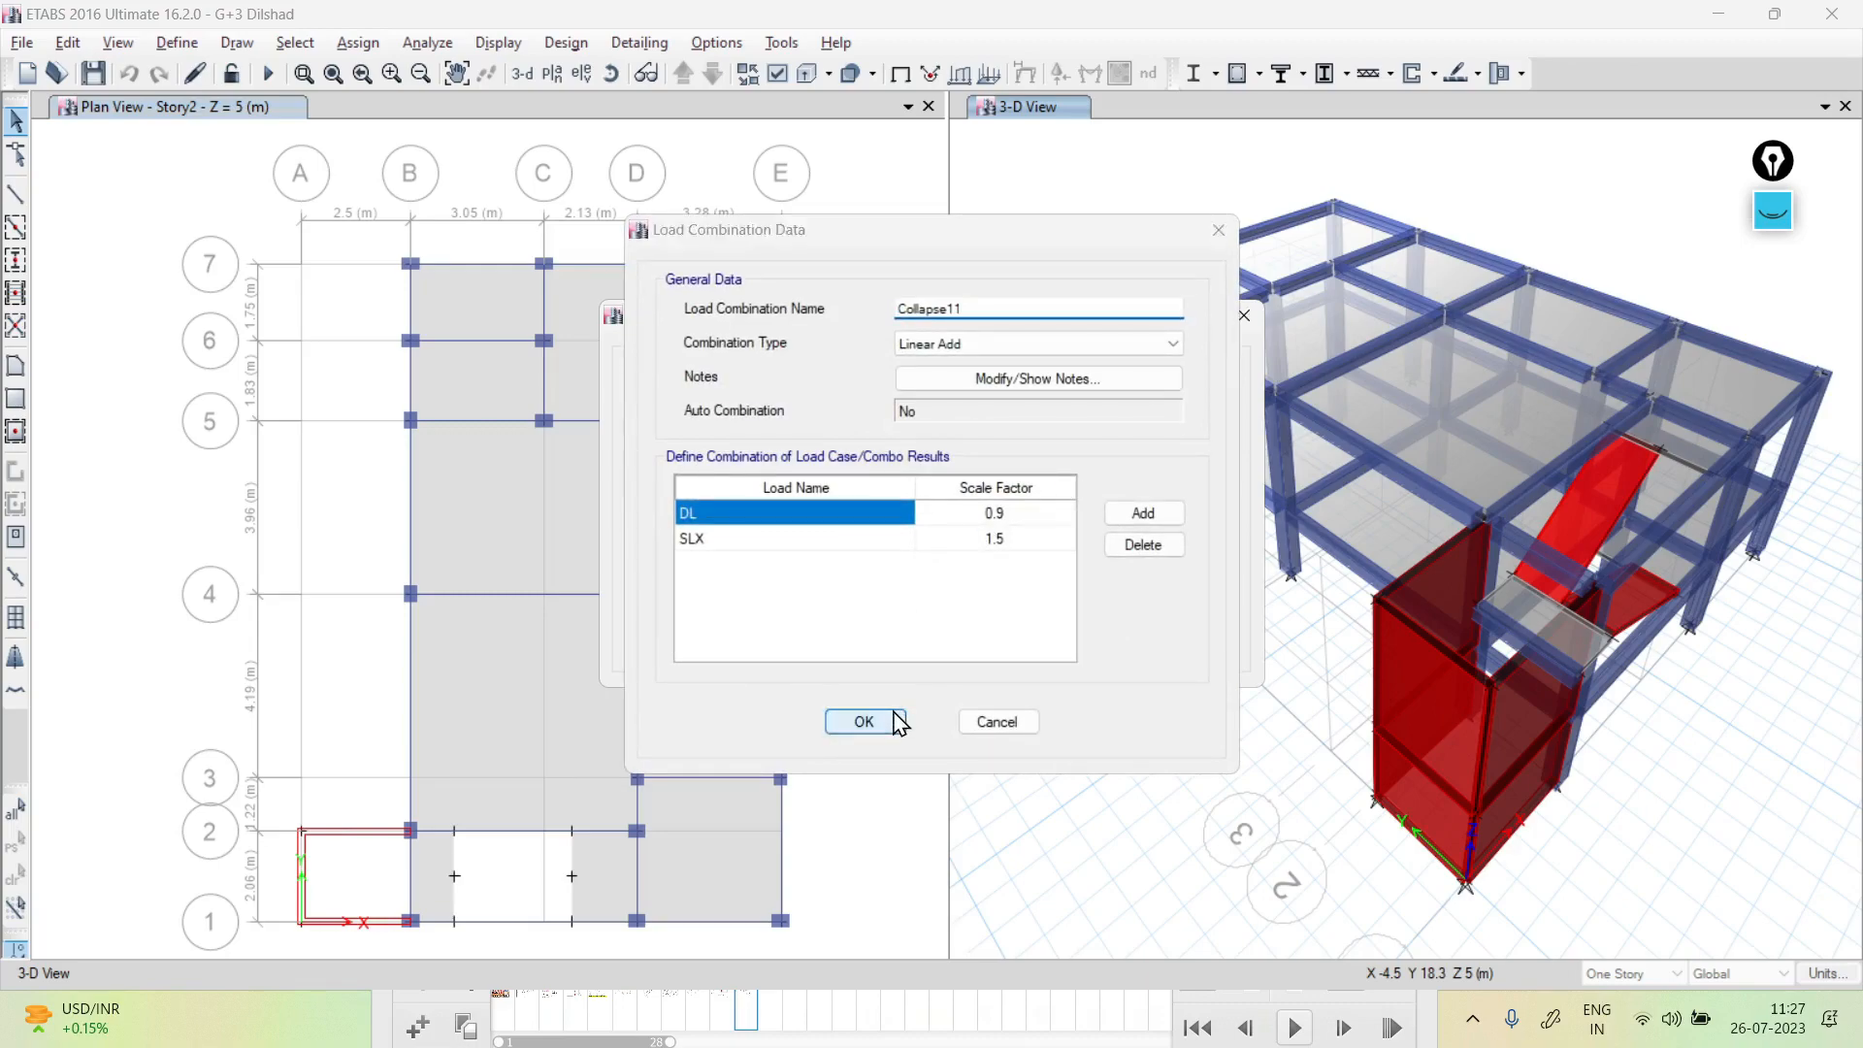
click(723, 573)
click(1040, 478)
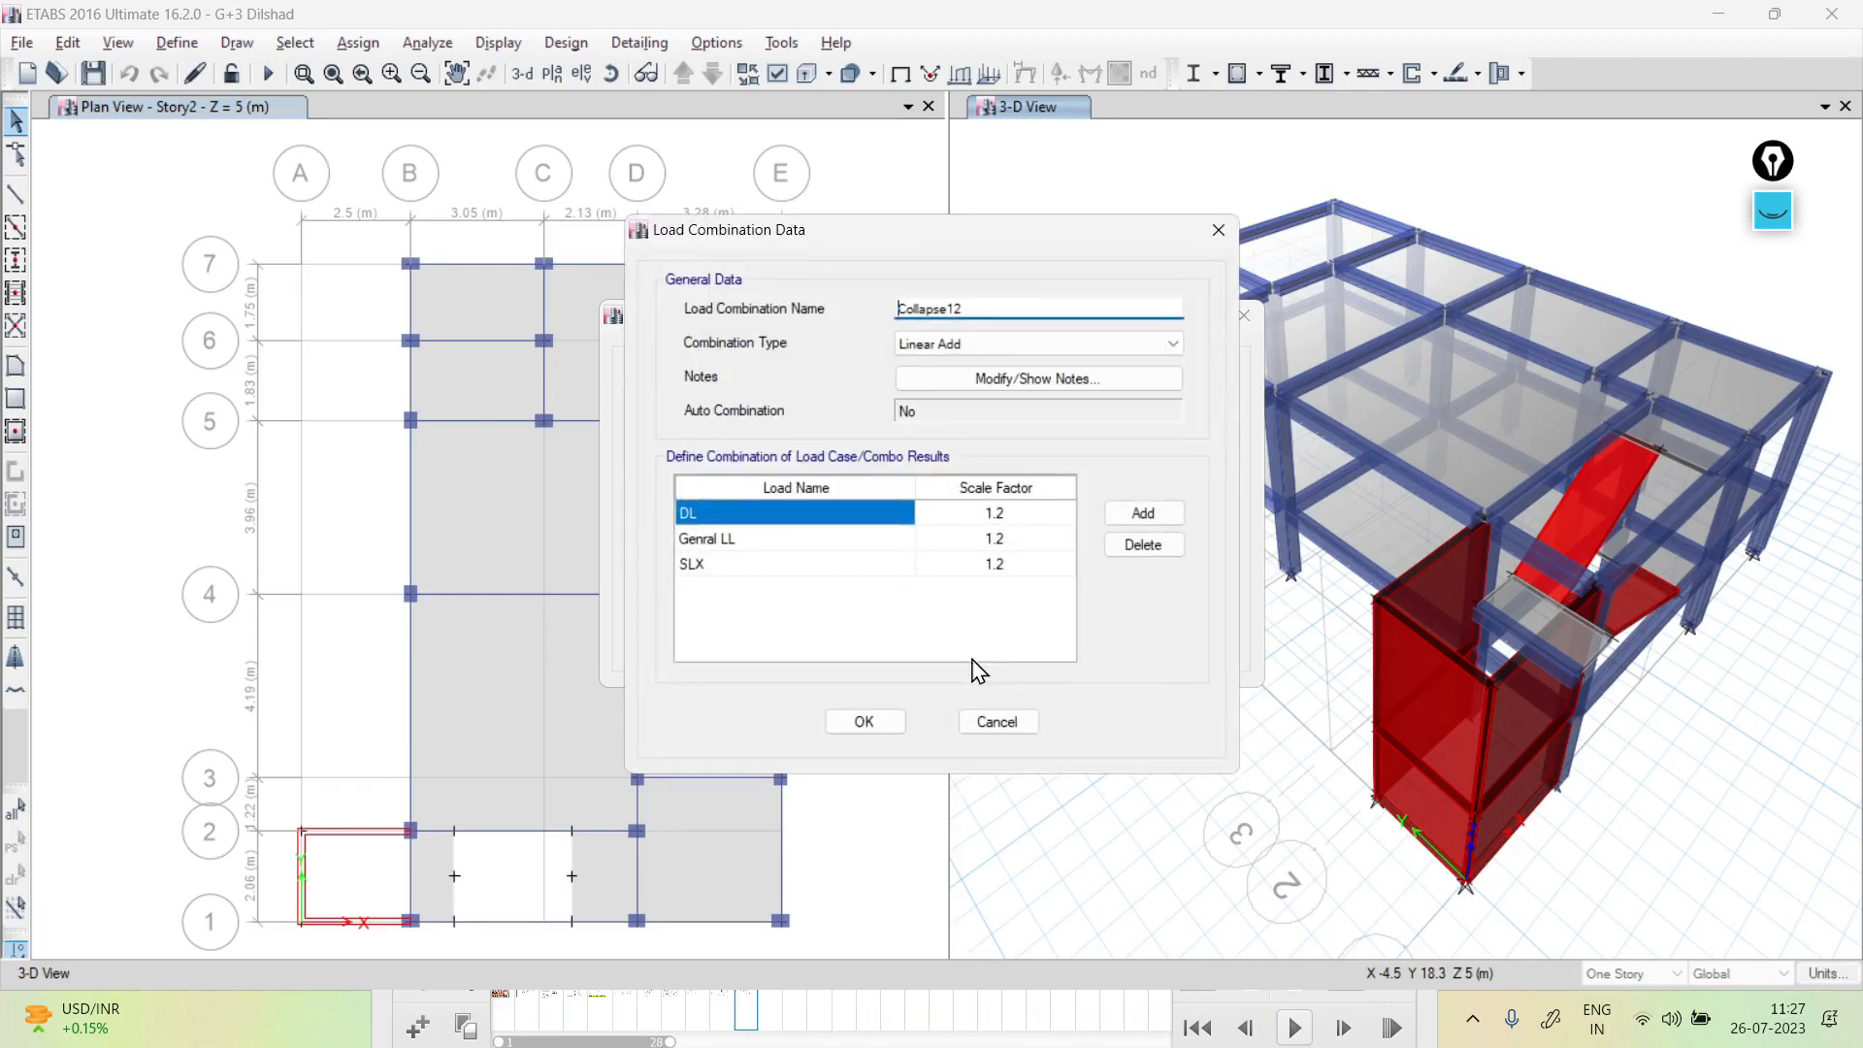
click(873, 718)
click(1009, 728)
Check the definition of the Collapse15 combination and delete it
click(767, 613)
click(1077, 482)
click(991, 727)
click(727, 621)
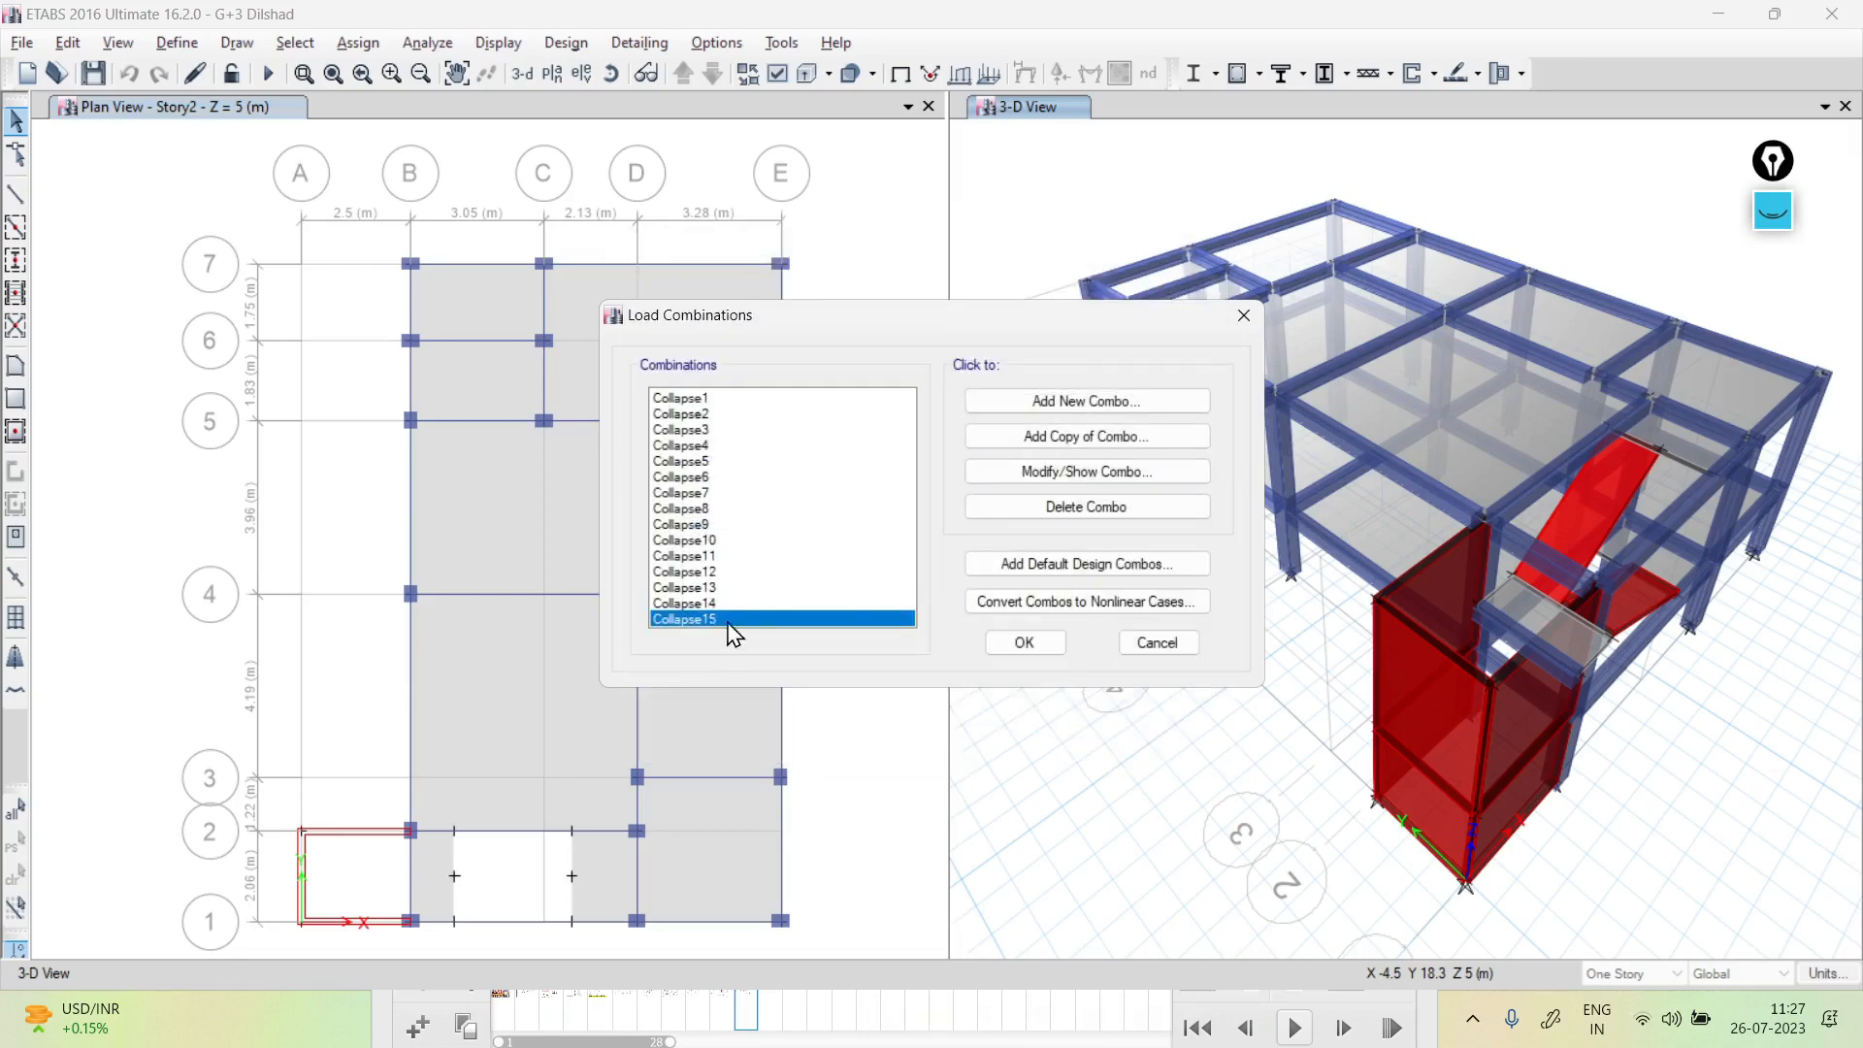
click(1050, 509)
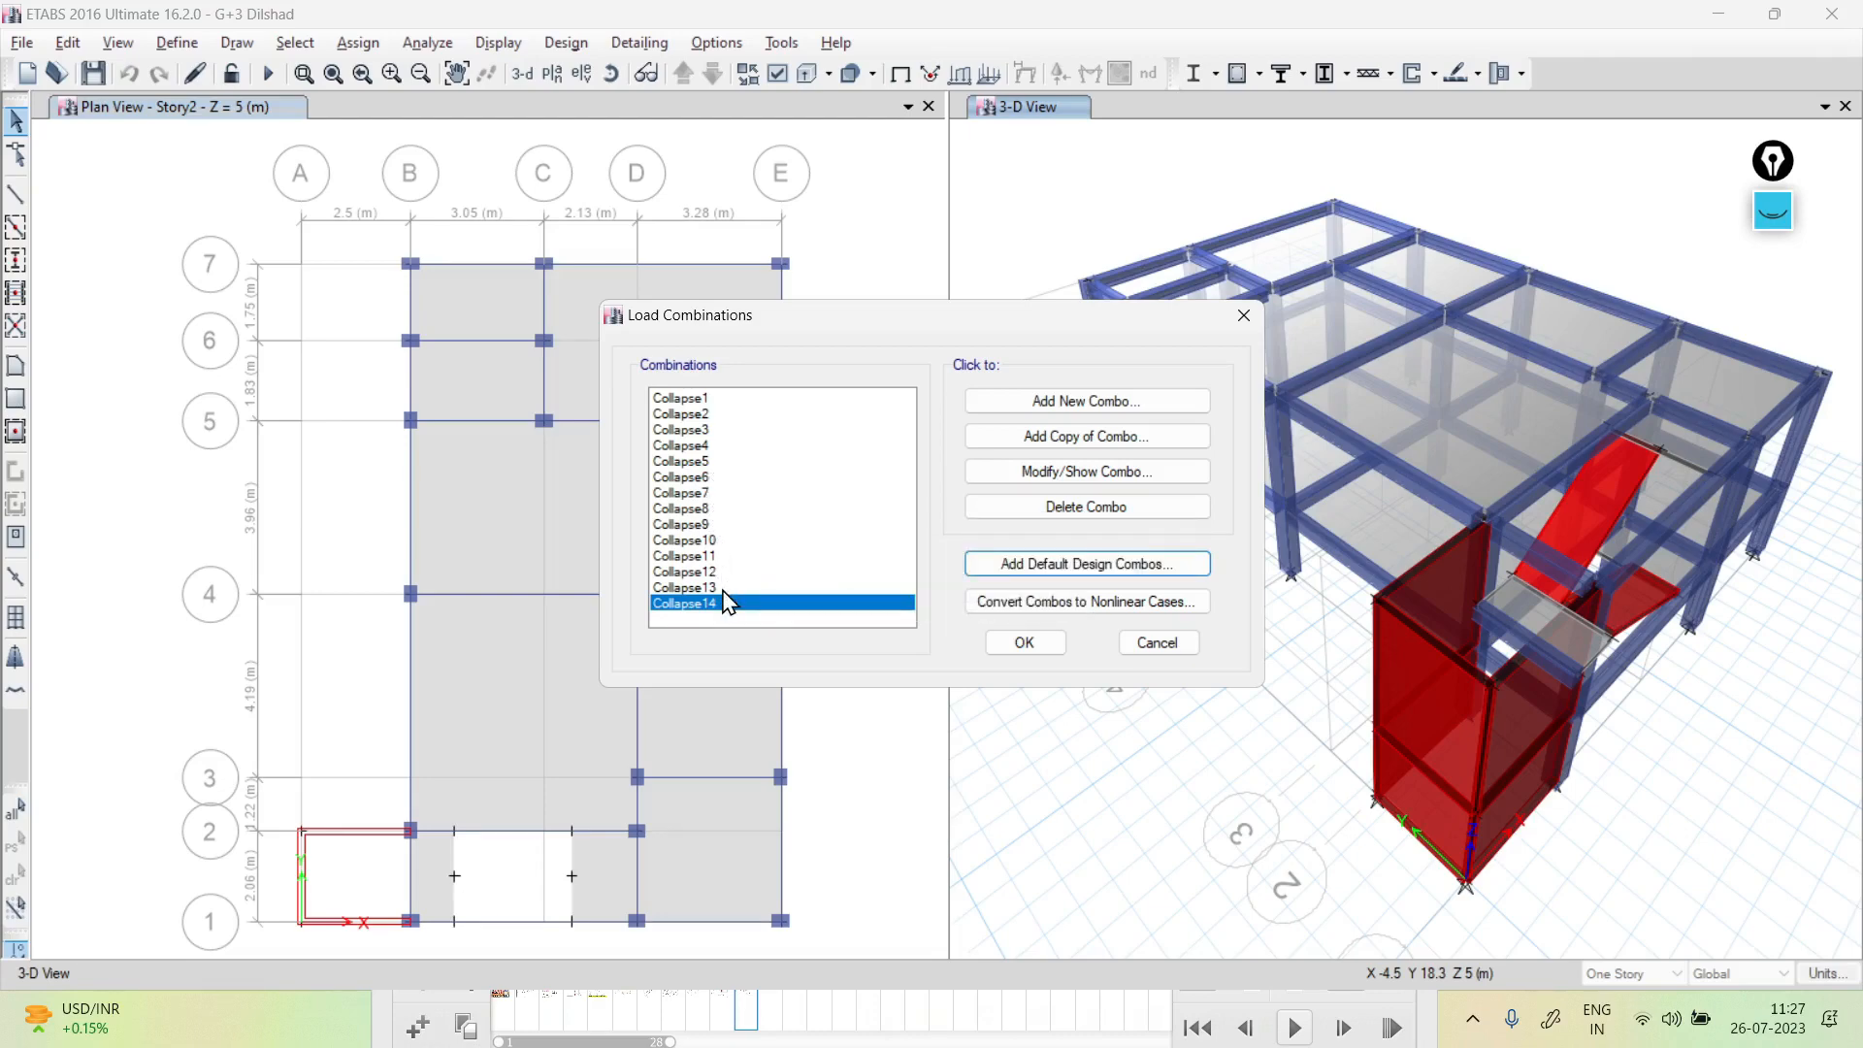
Copy Collapse11 as a new combination named Collapse15 with SLY as the second load instead of SLX, and save it
click(708, 555)
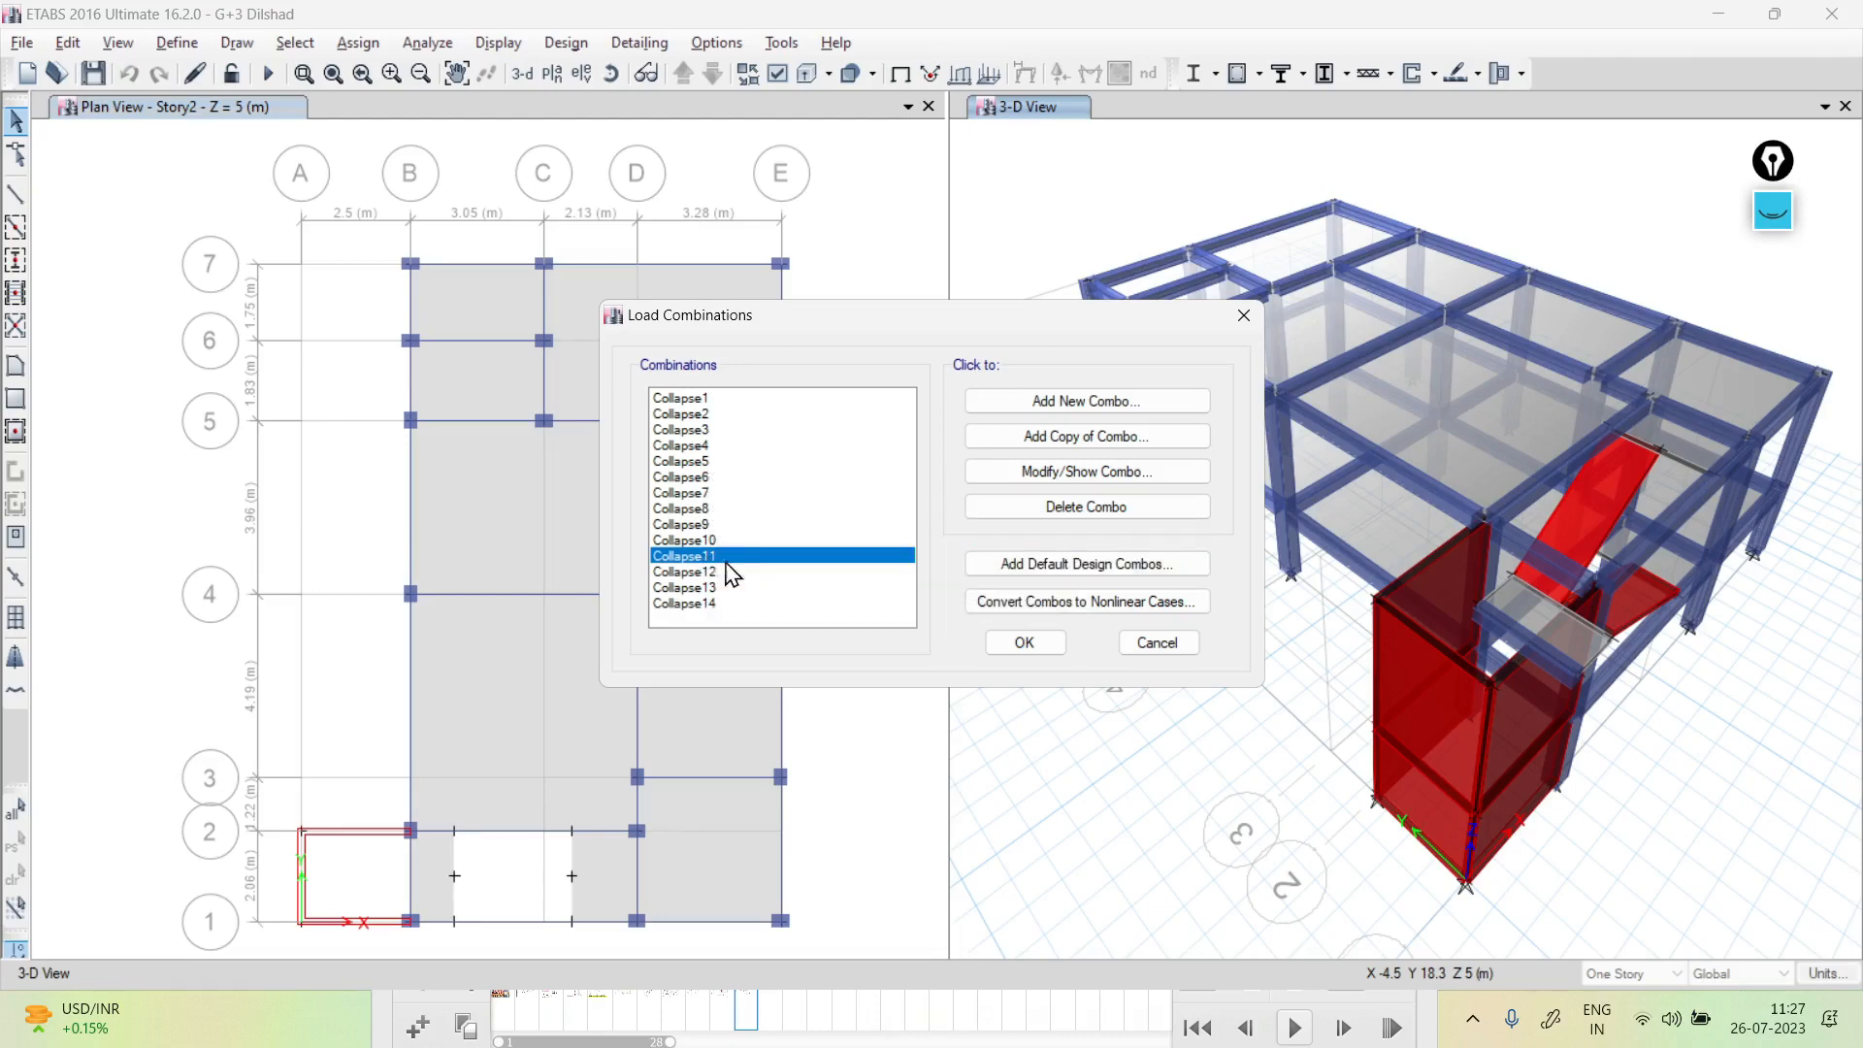
click(1079, 437)
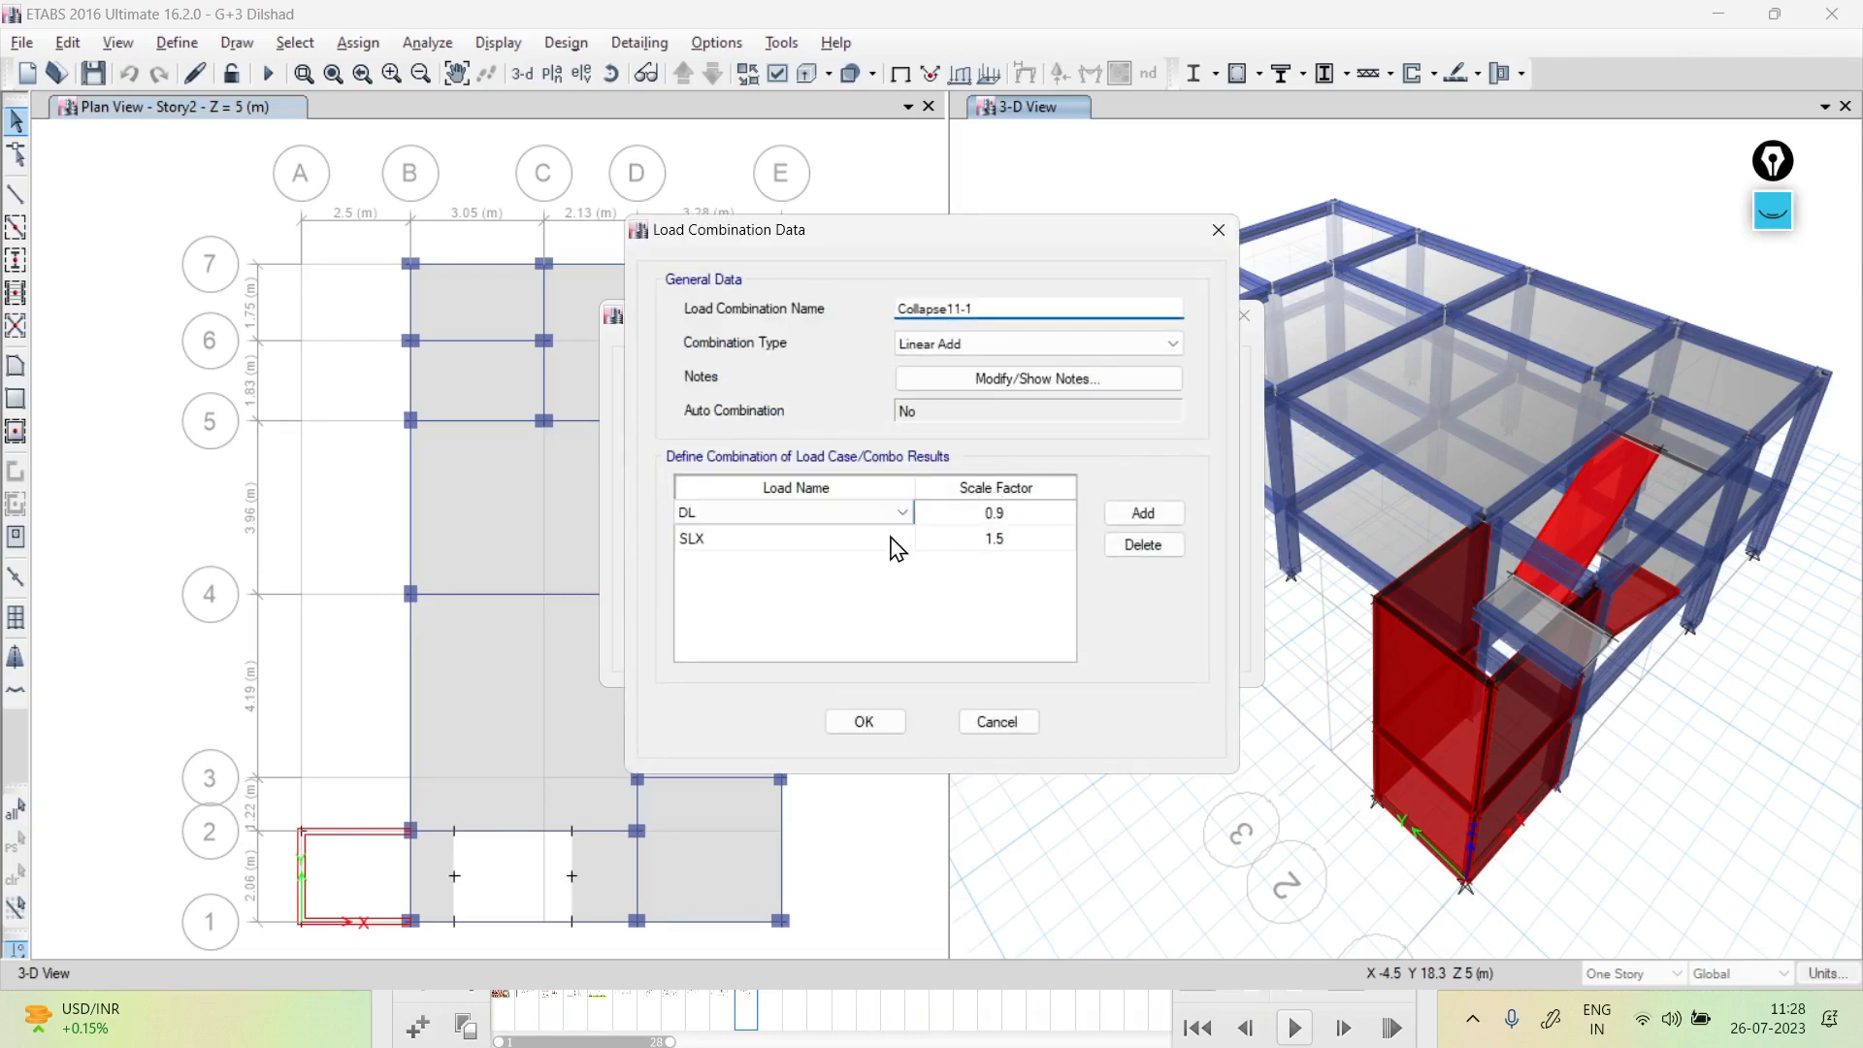
click(897, 539)
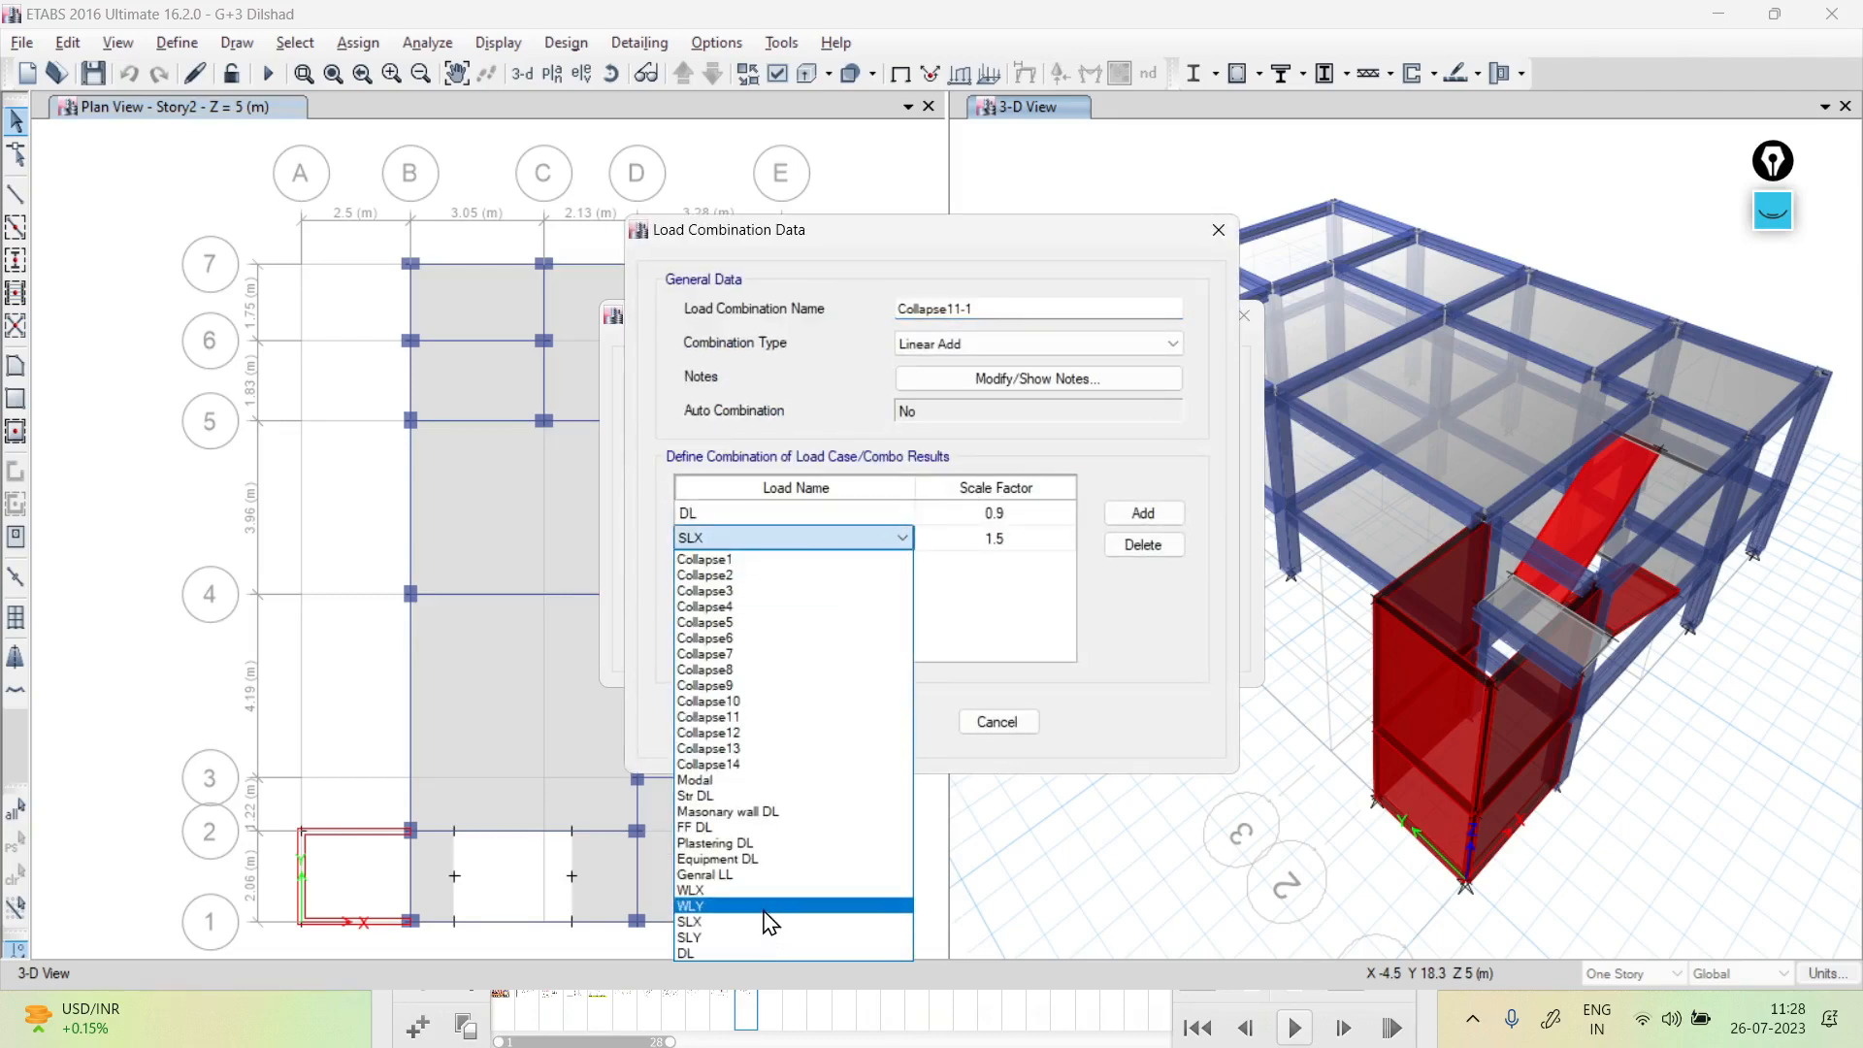
click(769, 937)
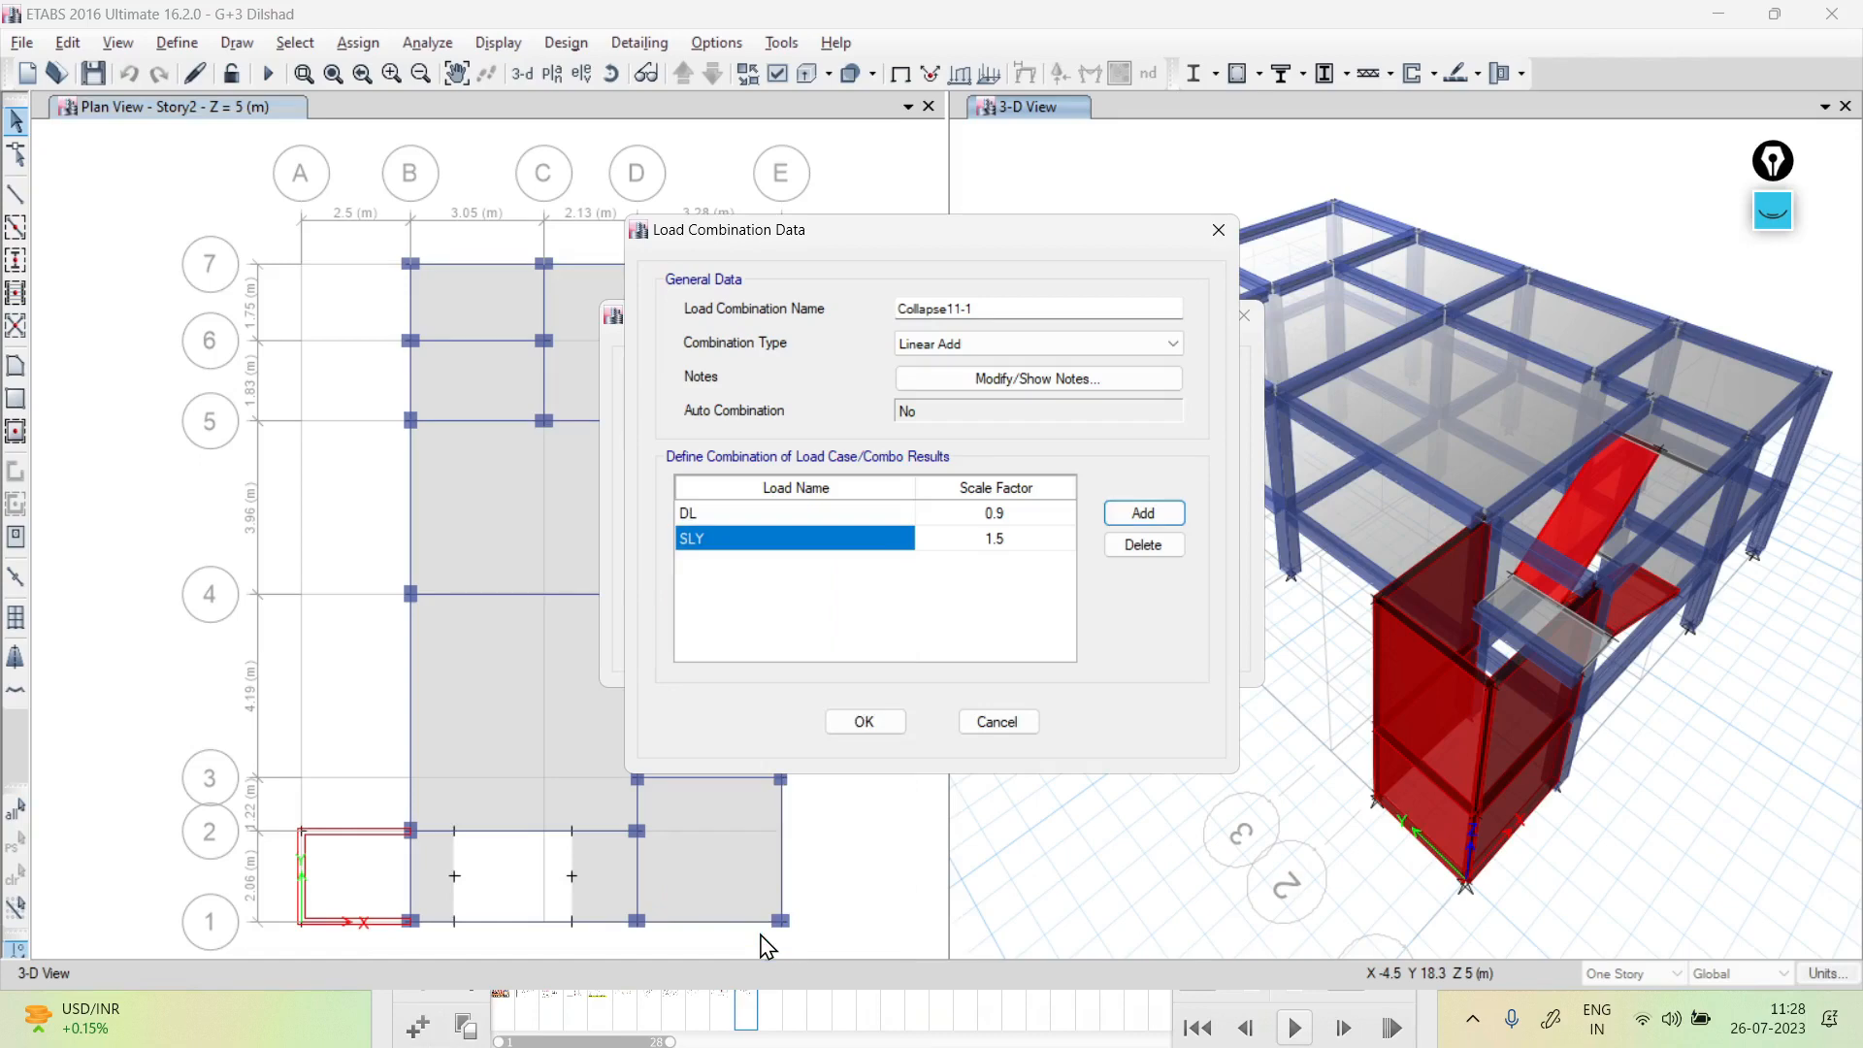
click(988, 306)
drag(982, 242, 1238, 216)
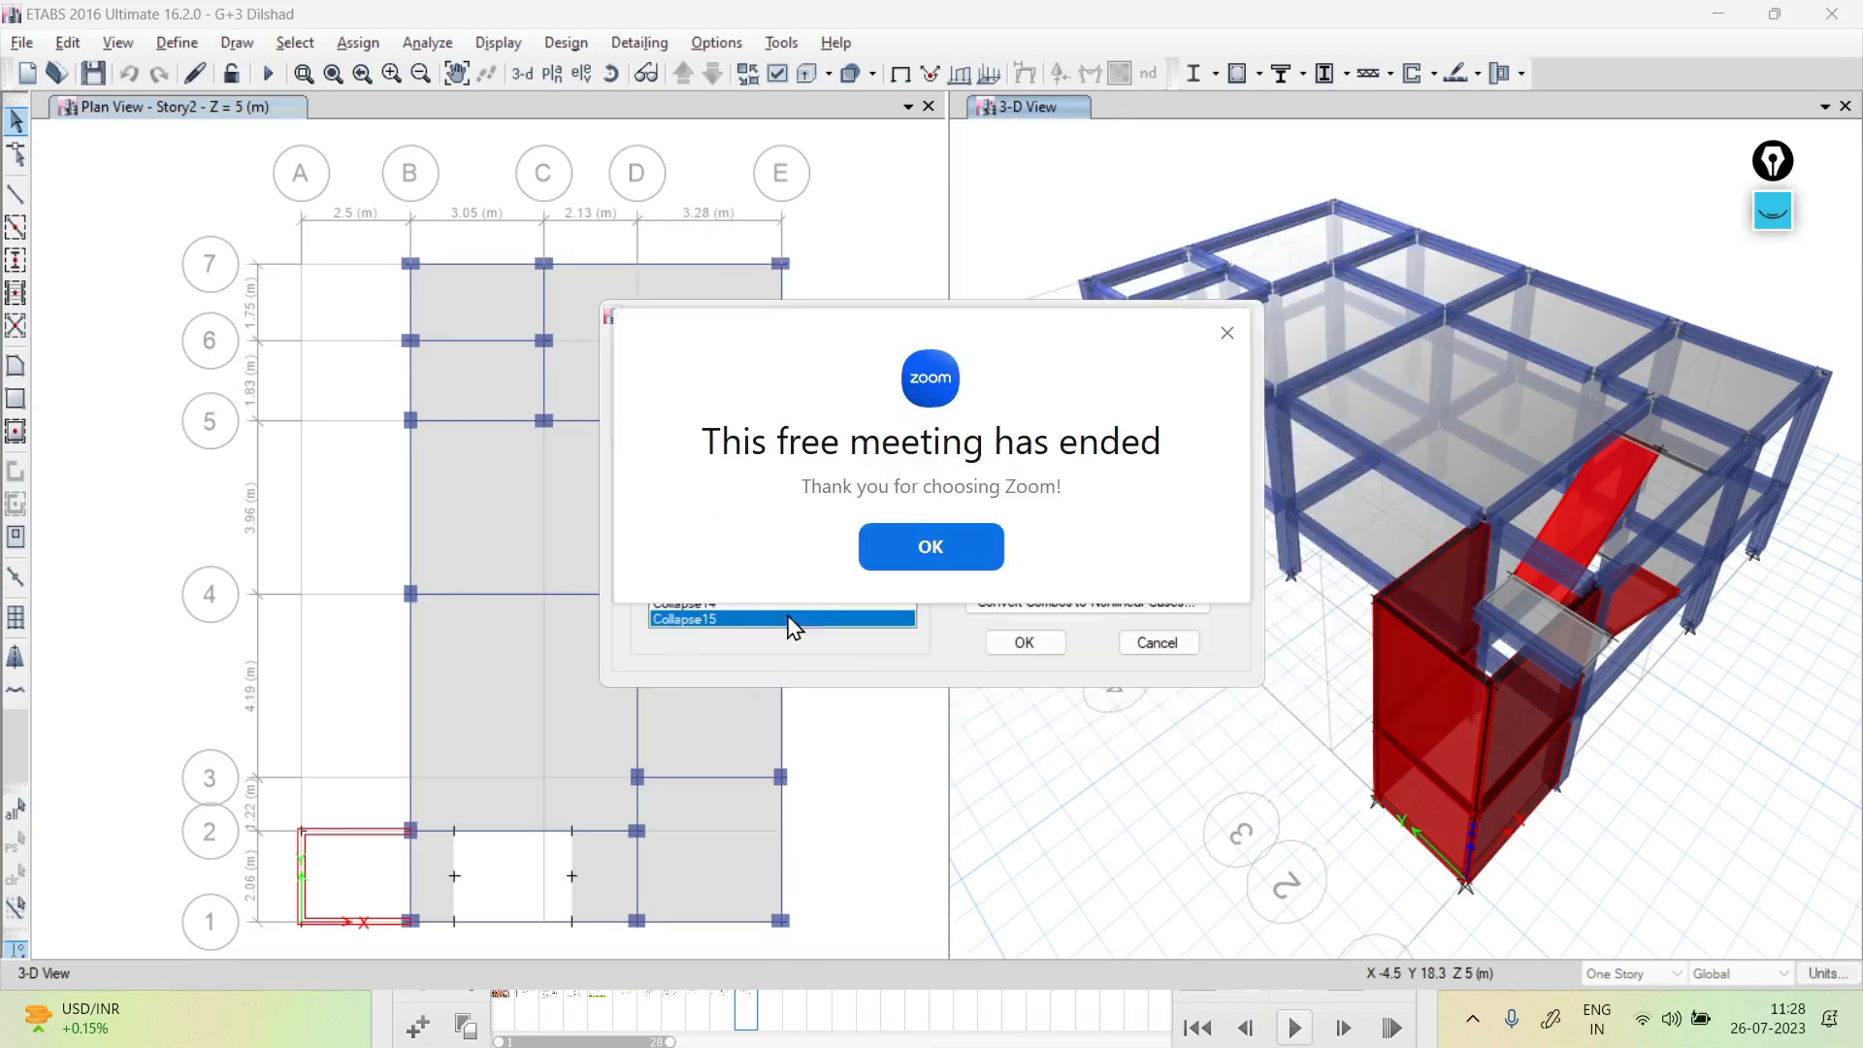
Dismiss the ended-meeting notice and share the screen in the new Zoom meeting
click(935, 545)
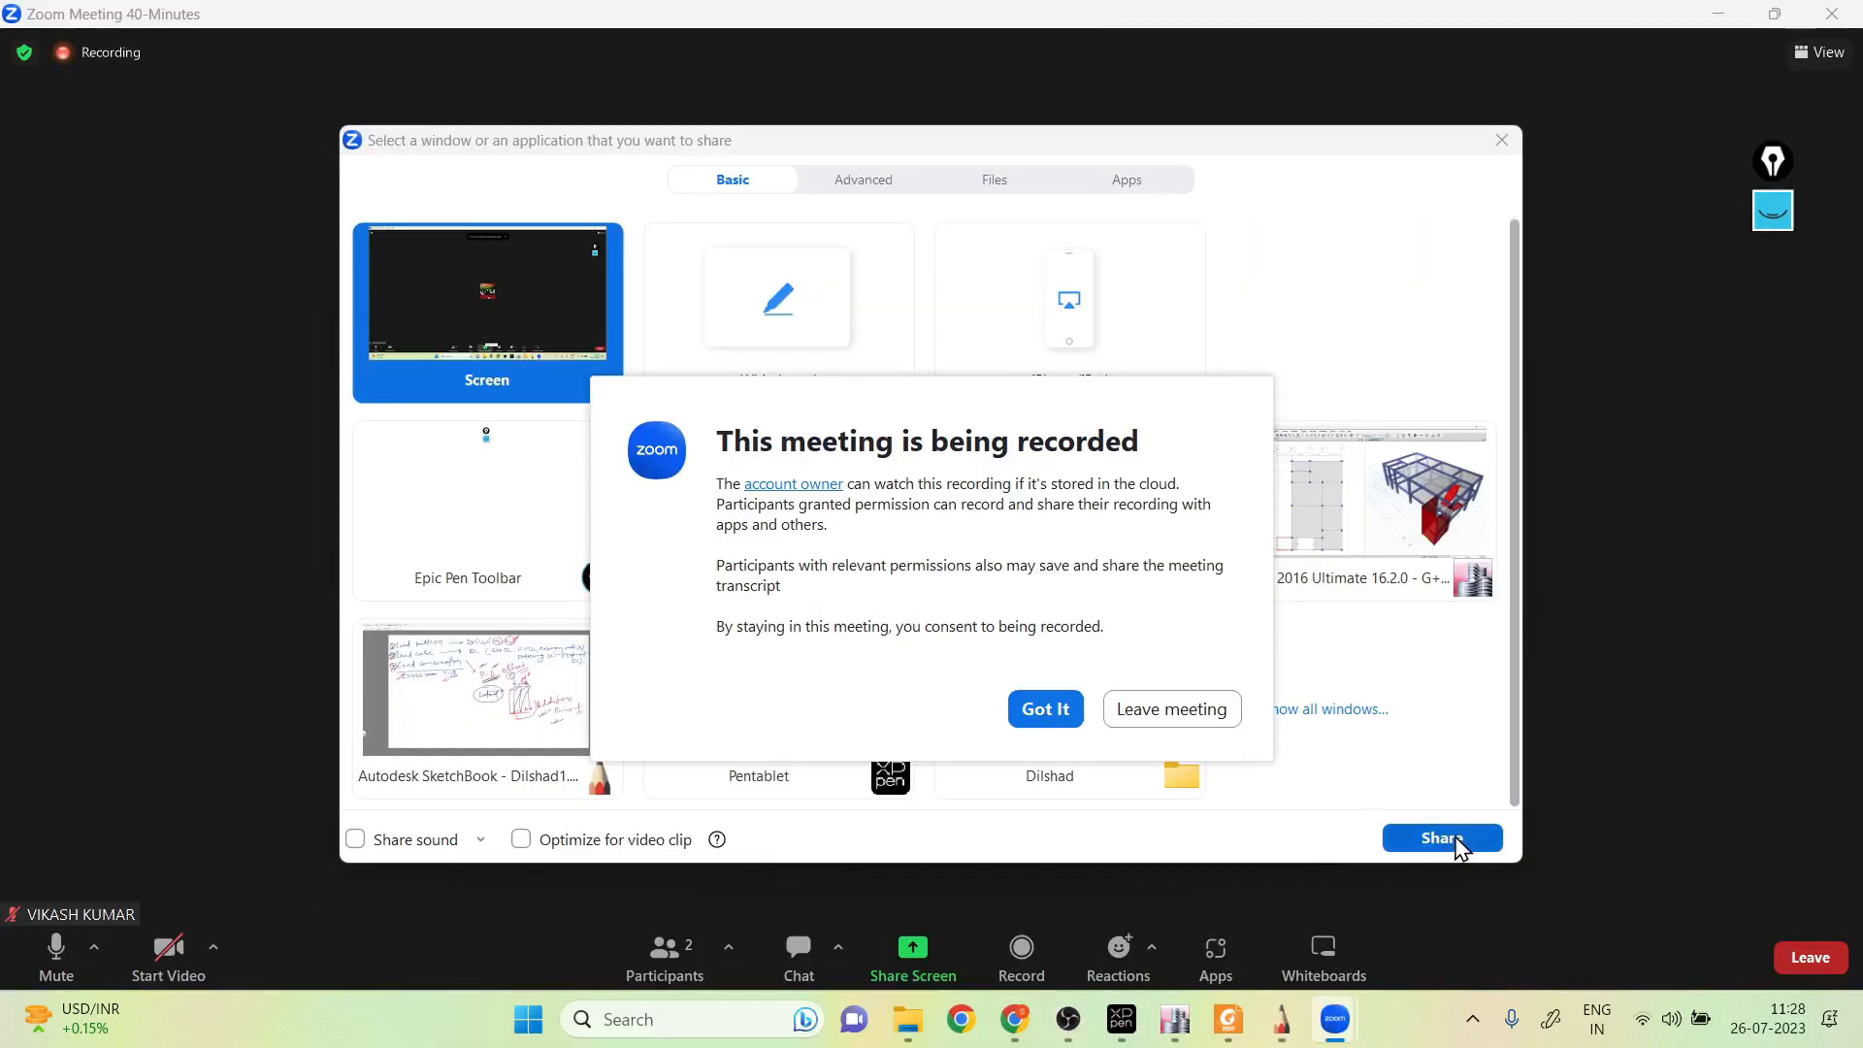
click(1442, 838)
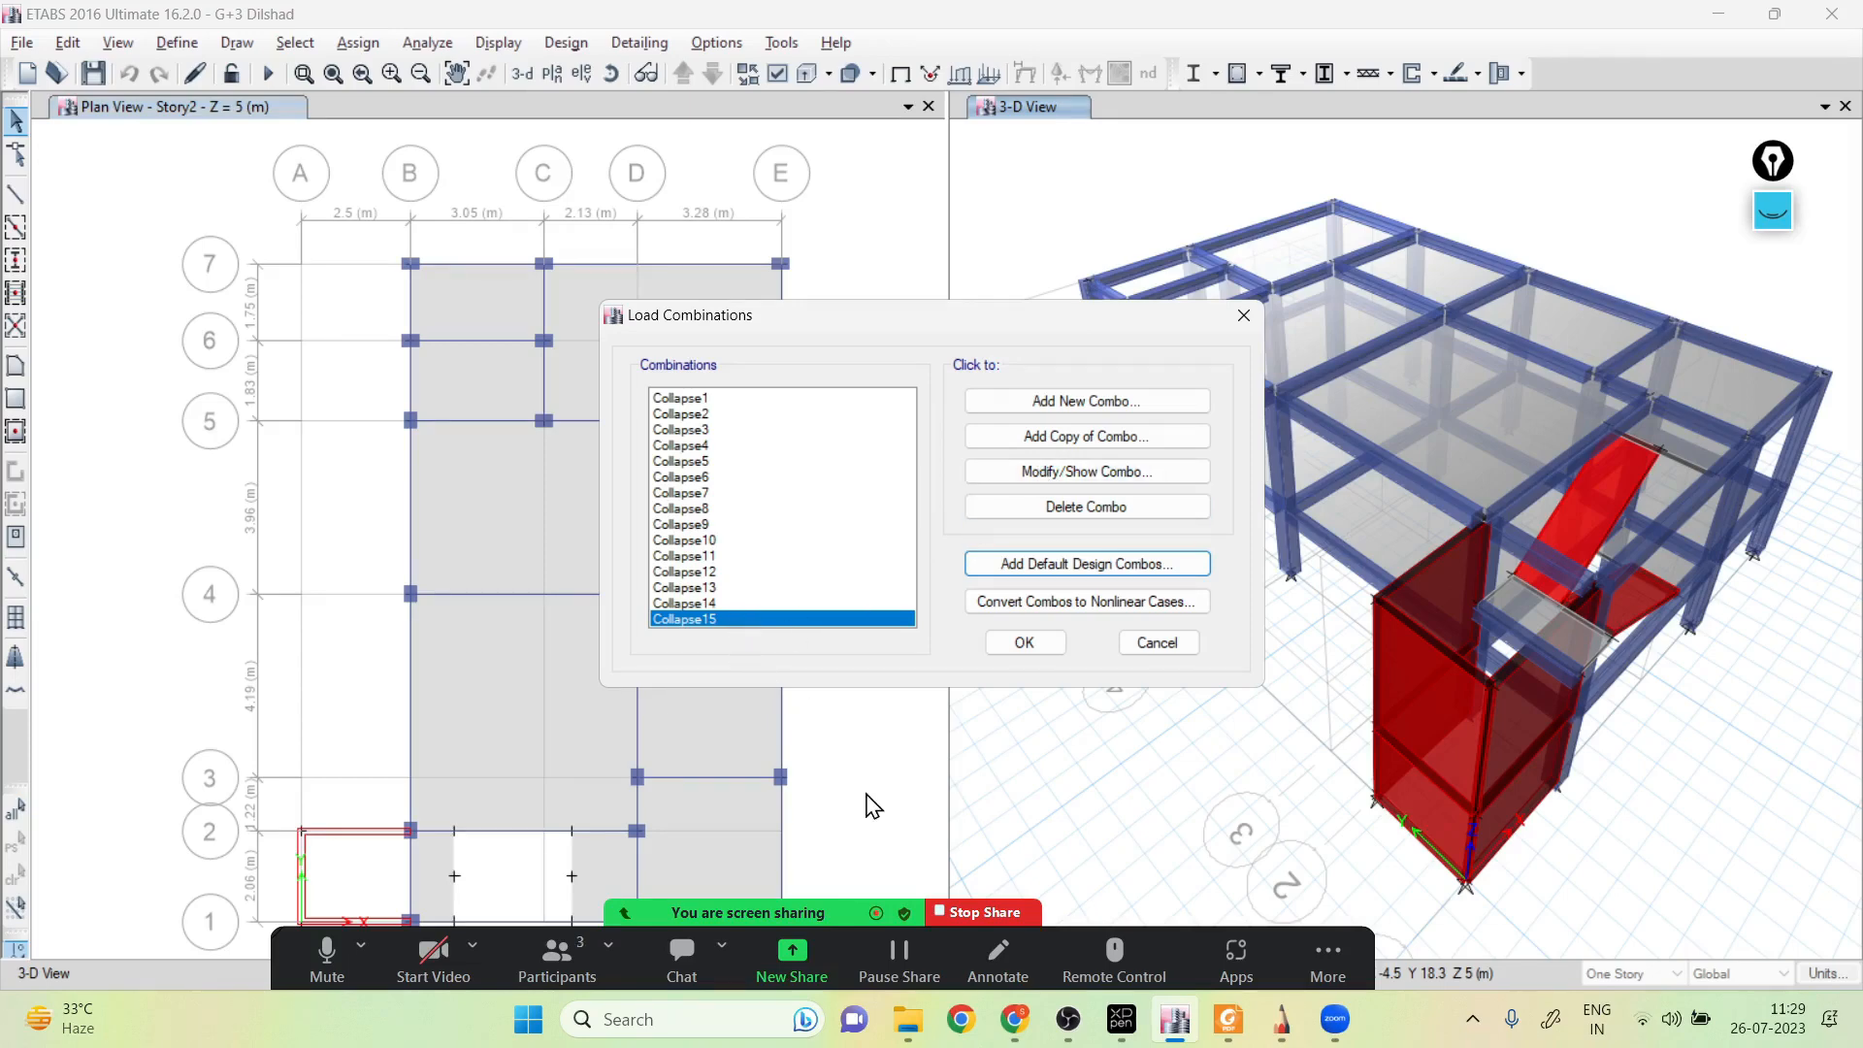
Copy the Collapse12 combination as Collapse12-1 with SLY as the third load instead of SLX, and save it
click(1067, 448)
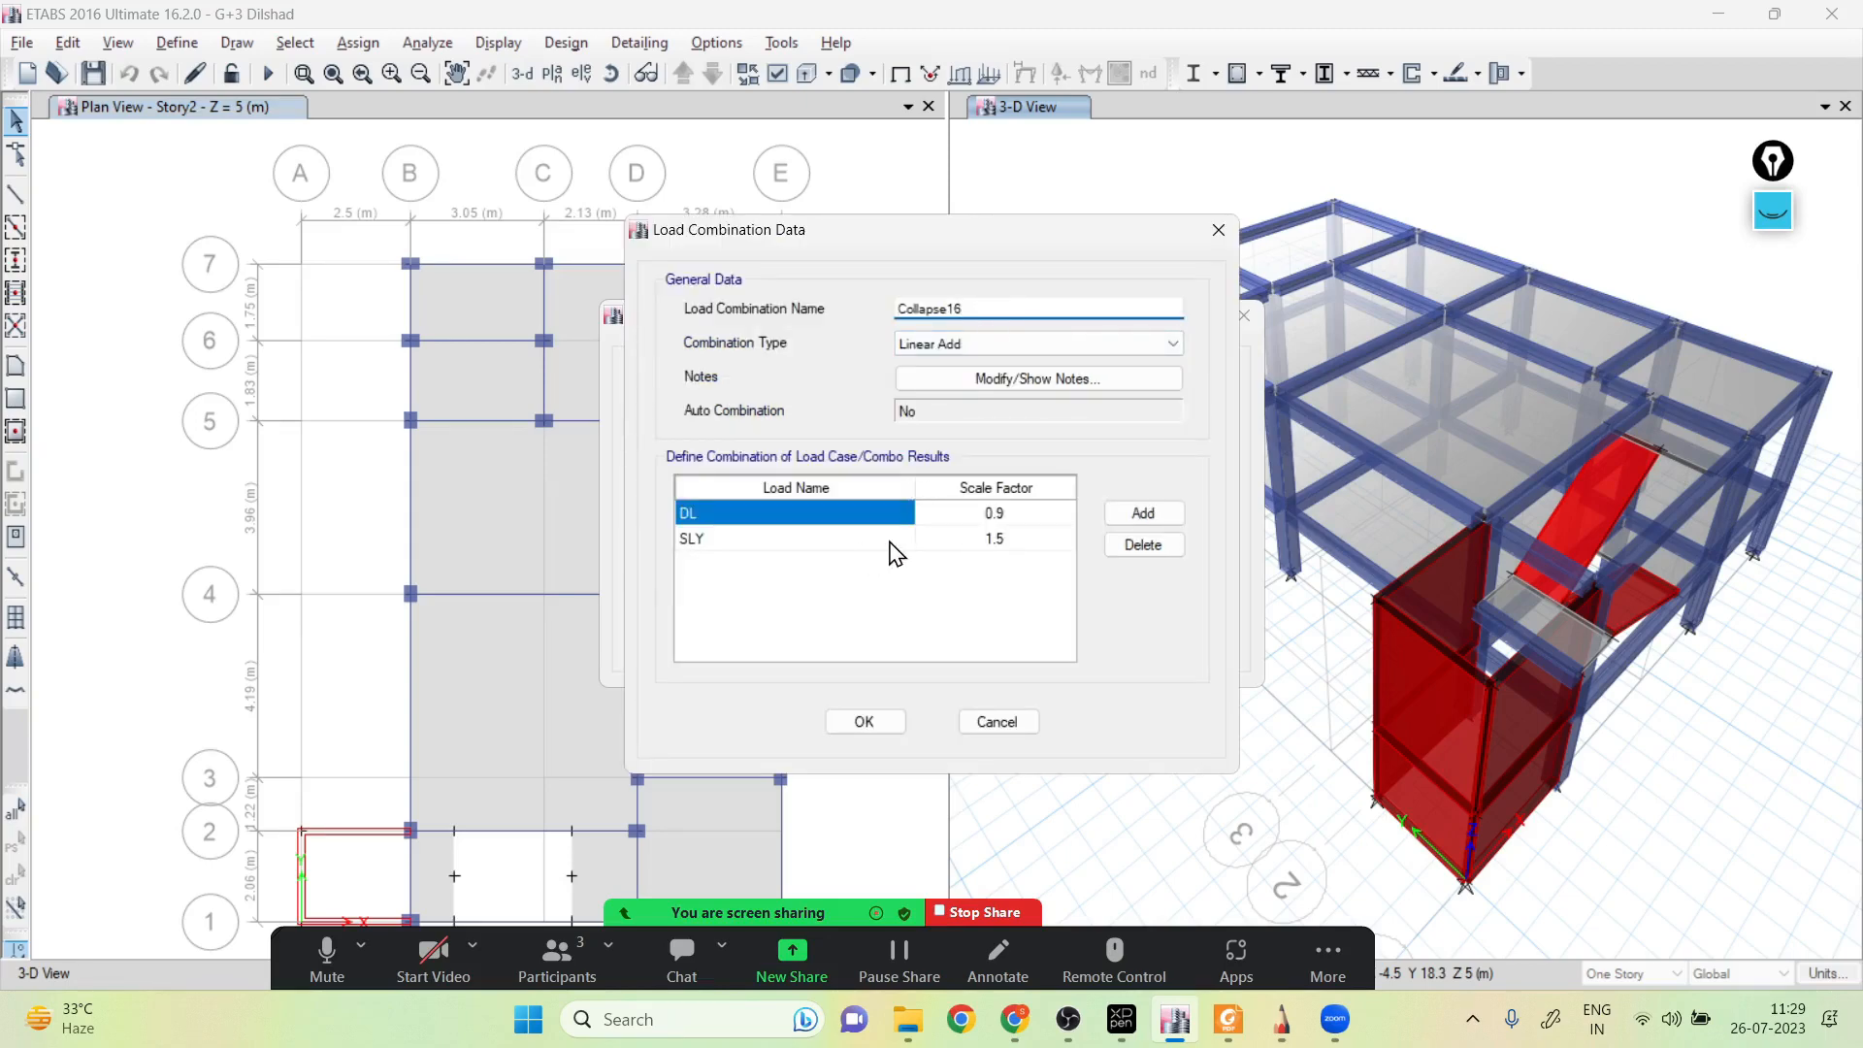
click(1218, 230)
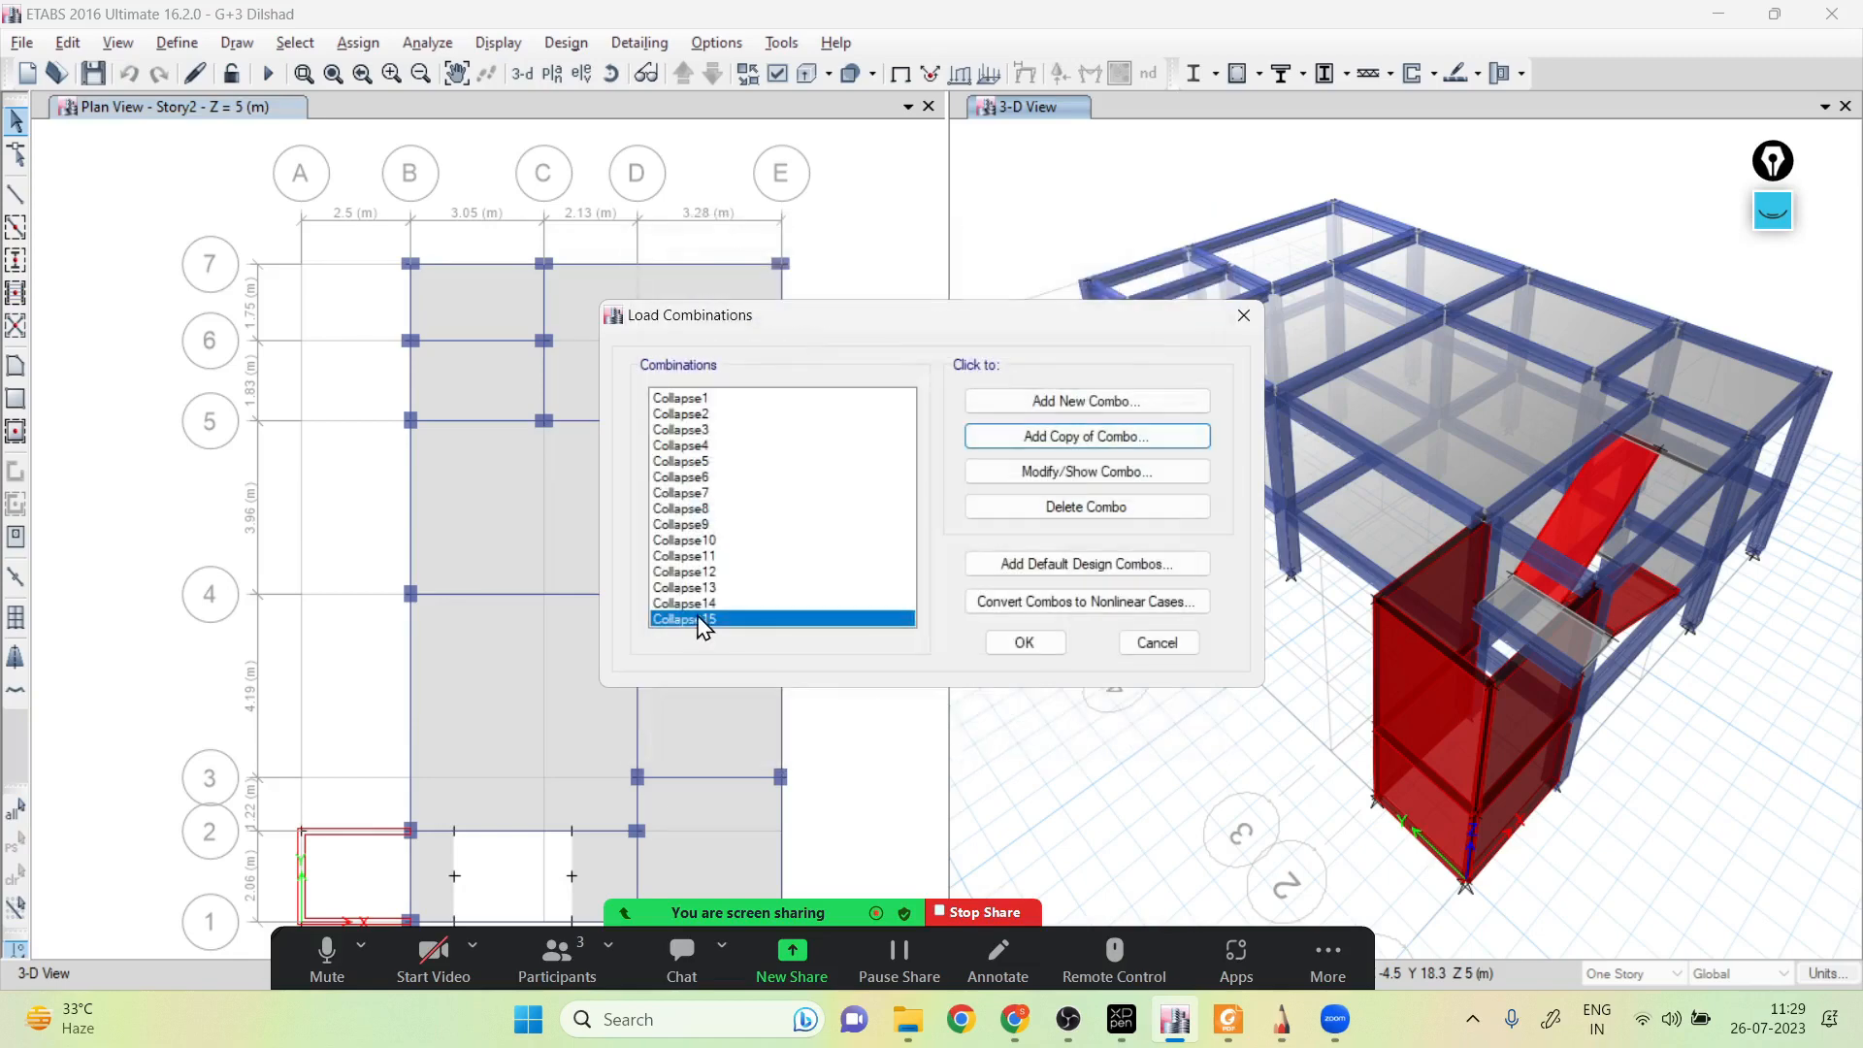
click(705, 572)
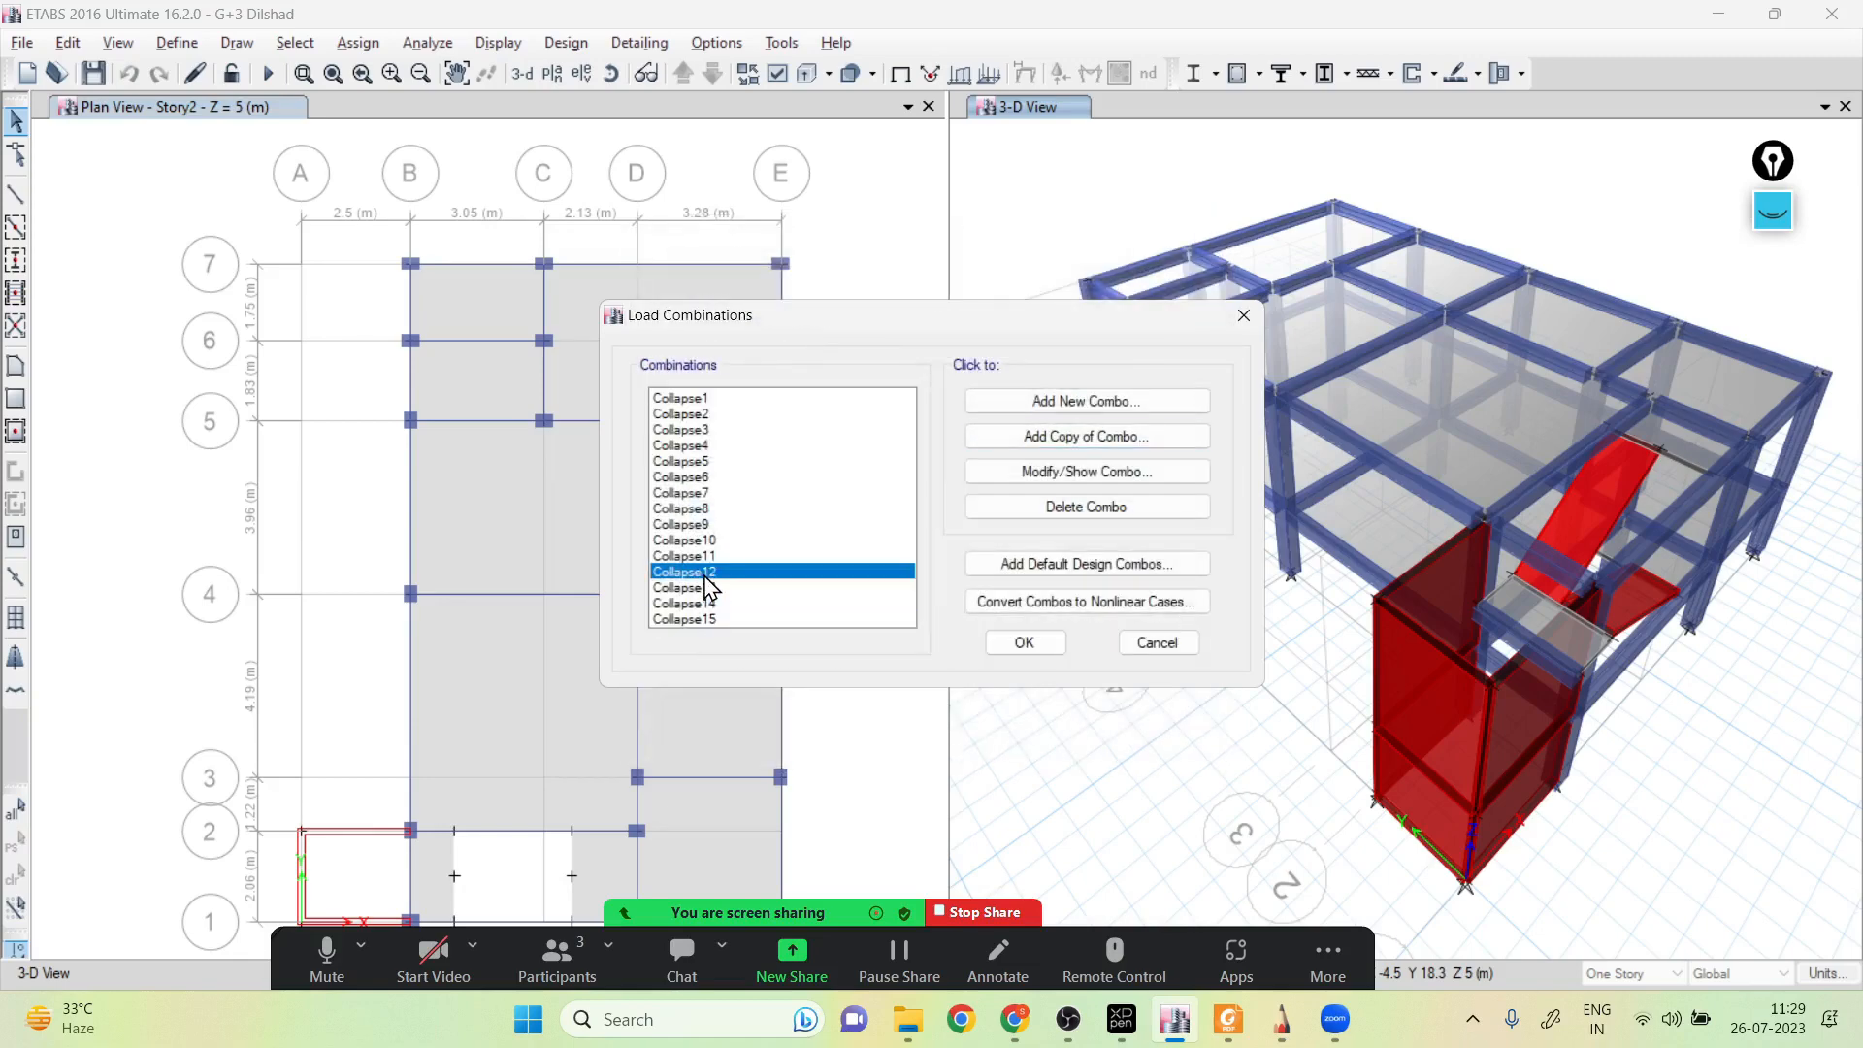
click(1078, 447)
click(805, 570)
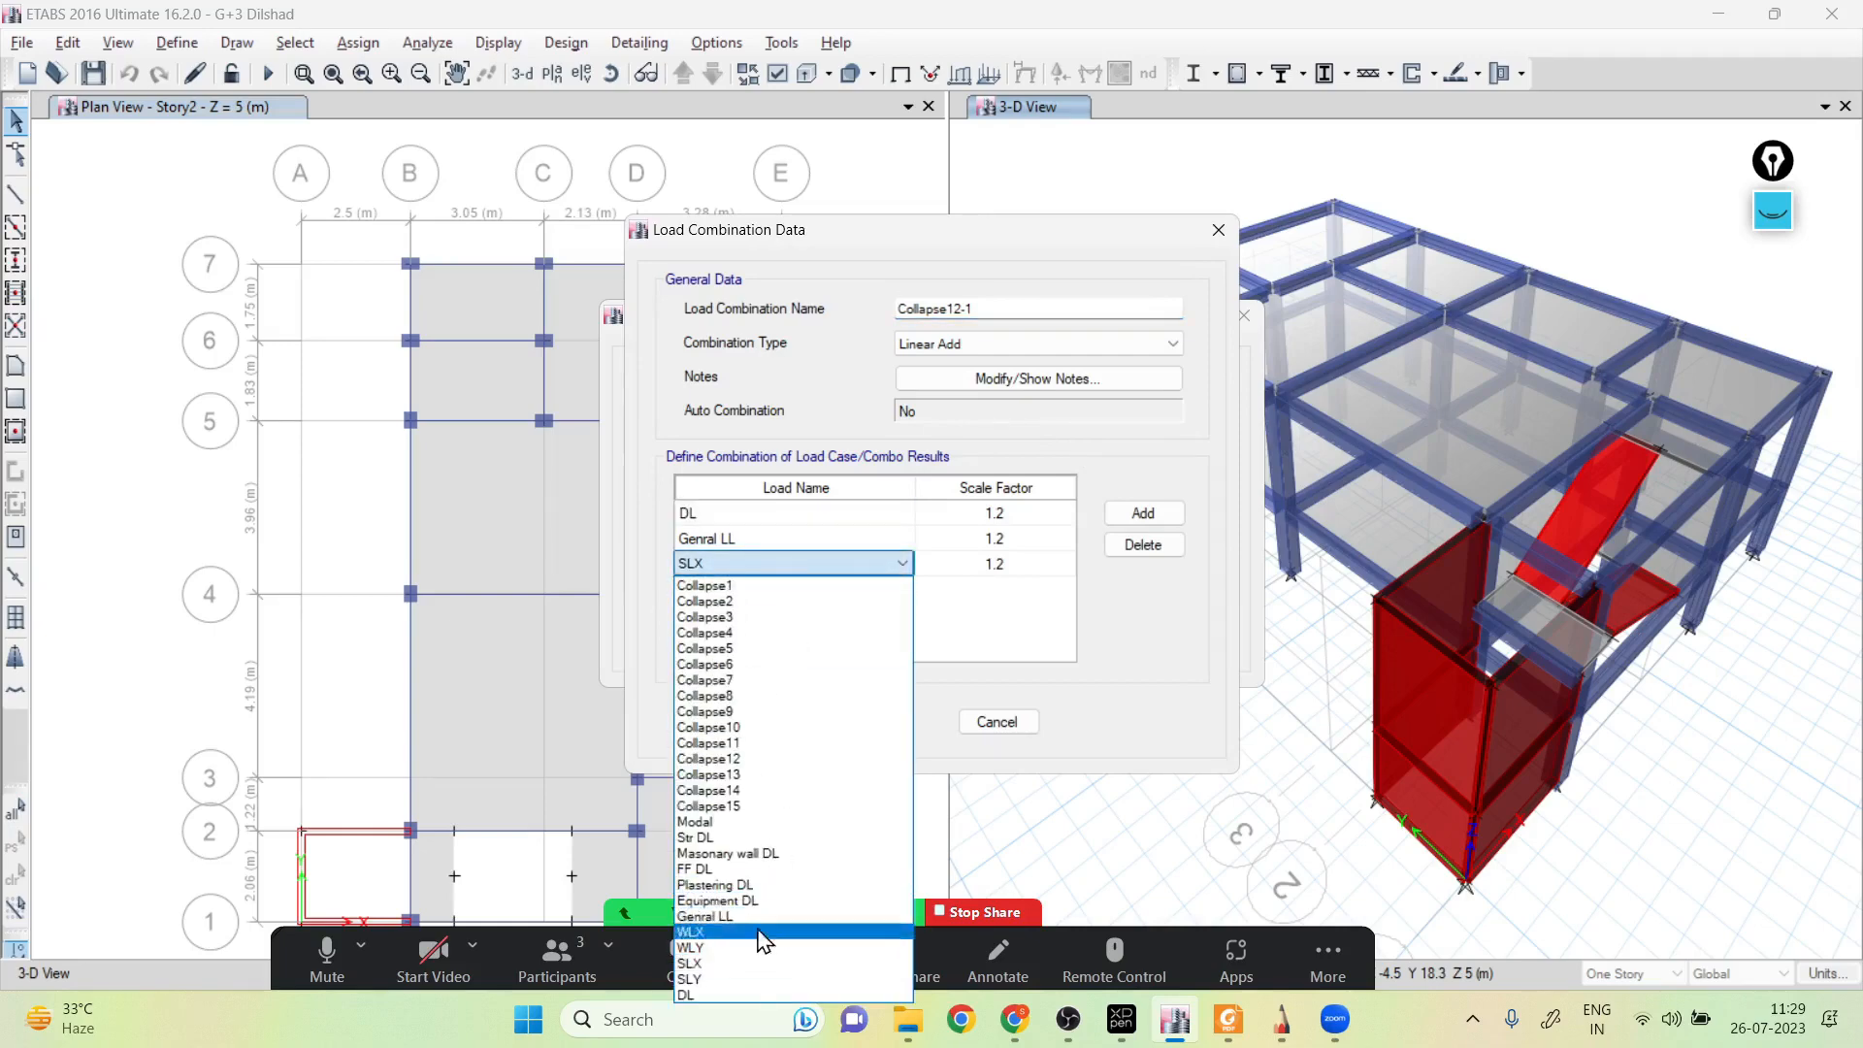
click(750, 978)
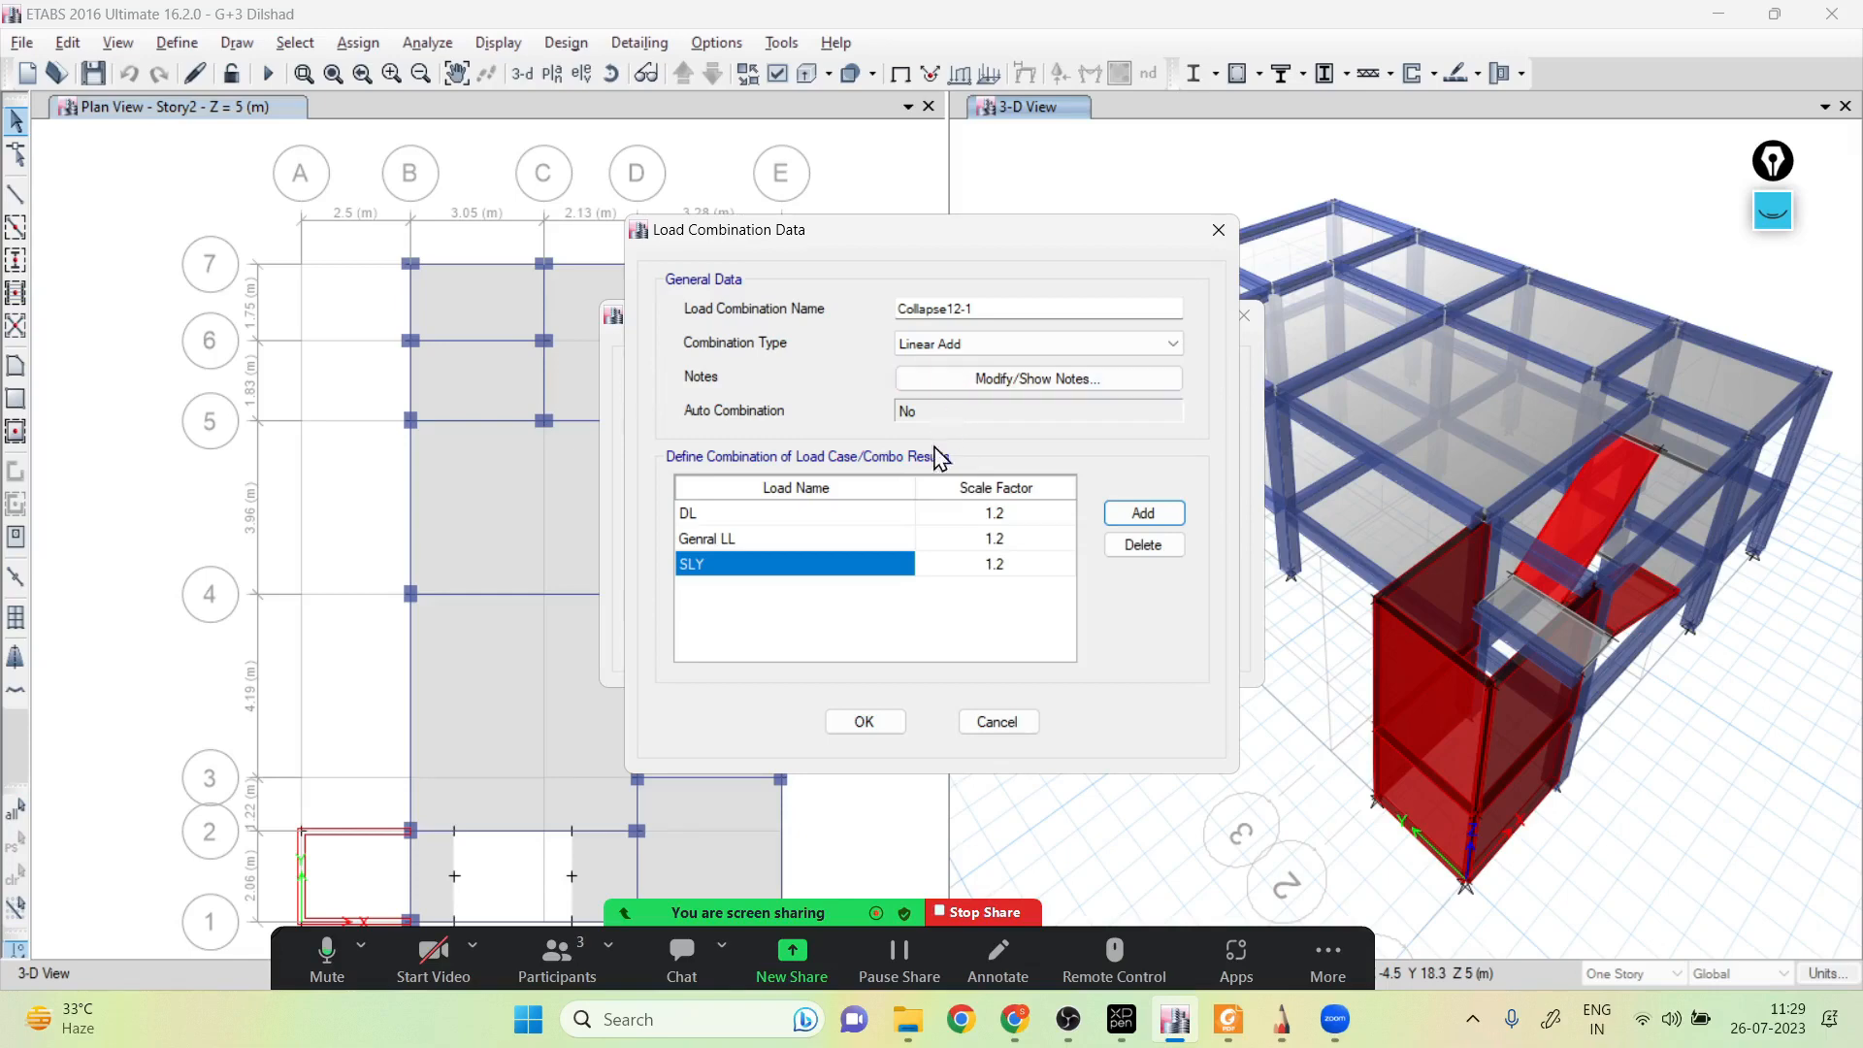
click(865, 720)
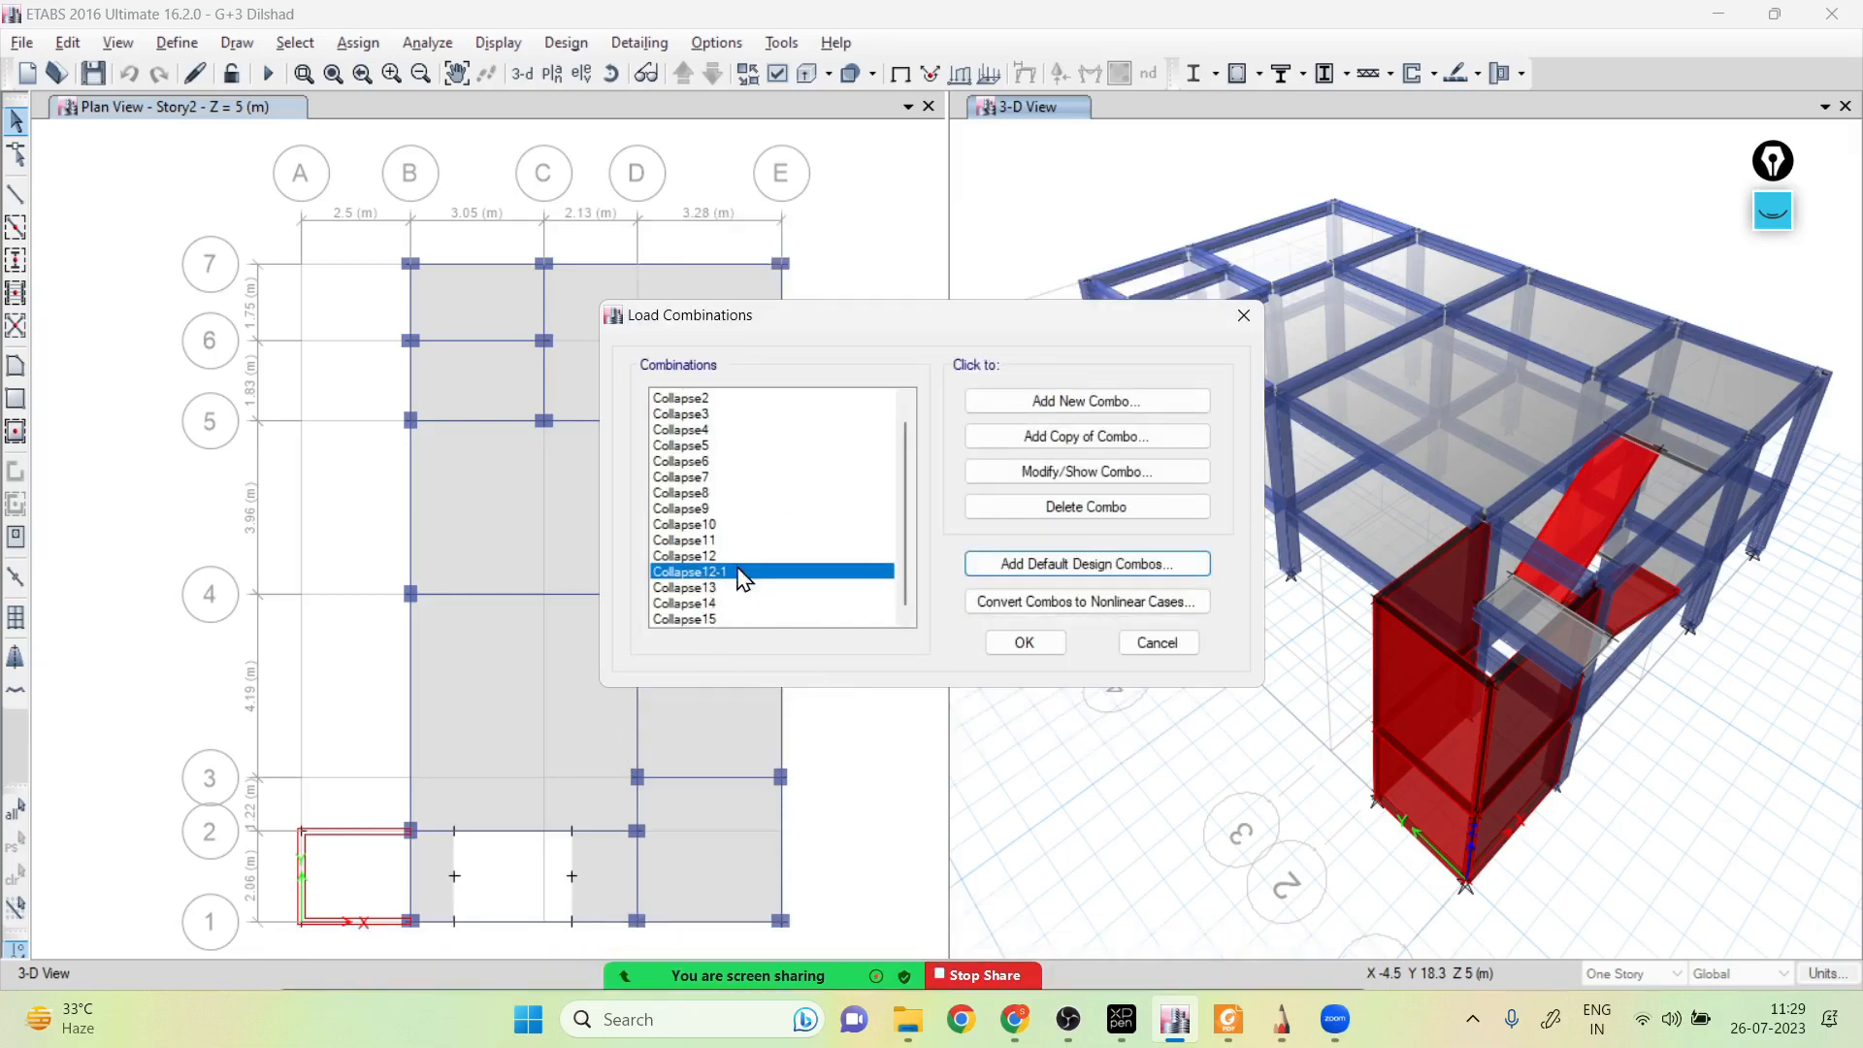
Rename the Collapse12-1 combination as Collapse16 and save it
click(1053, 472)
click(989, 305)
key(BackSpace)
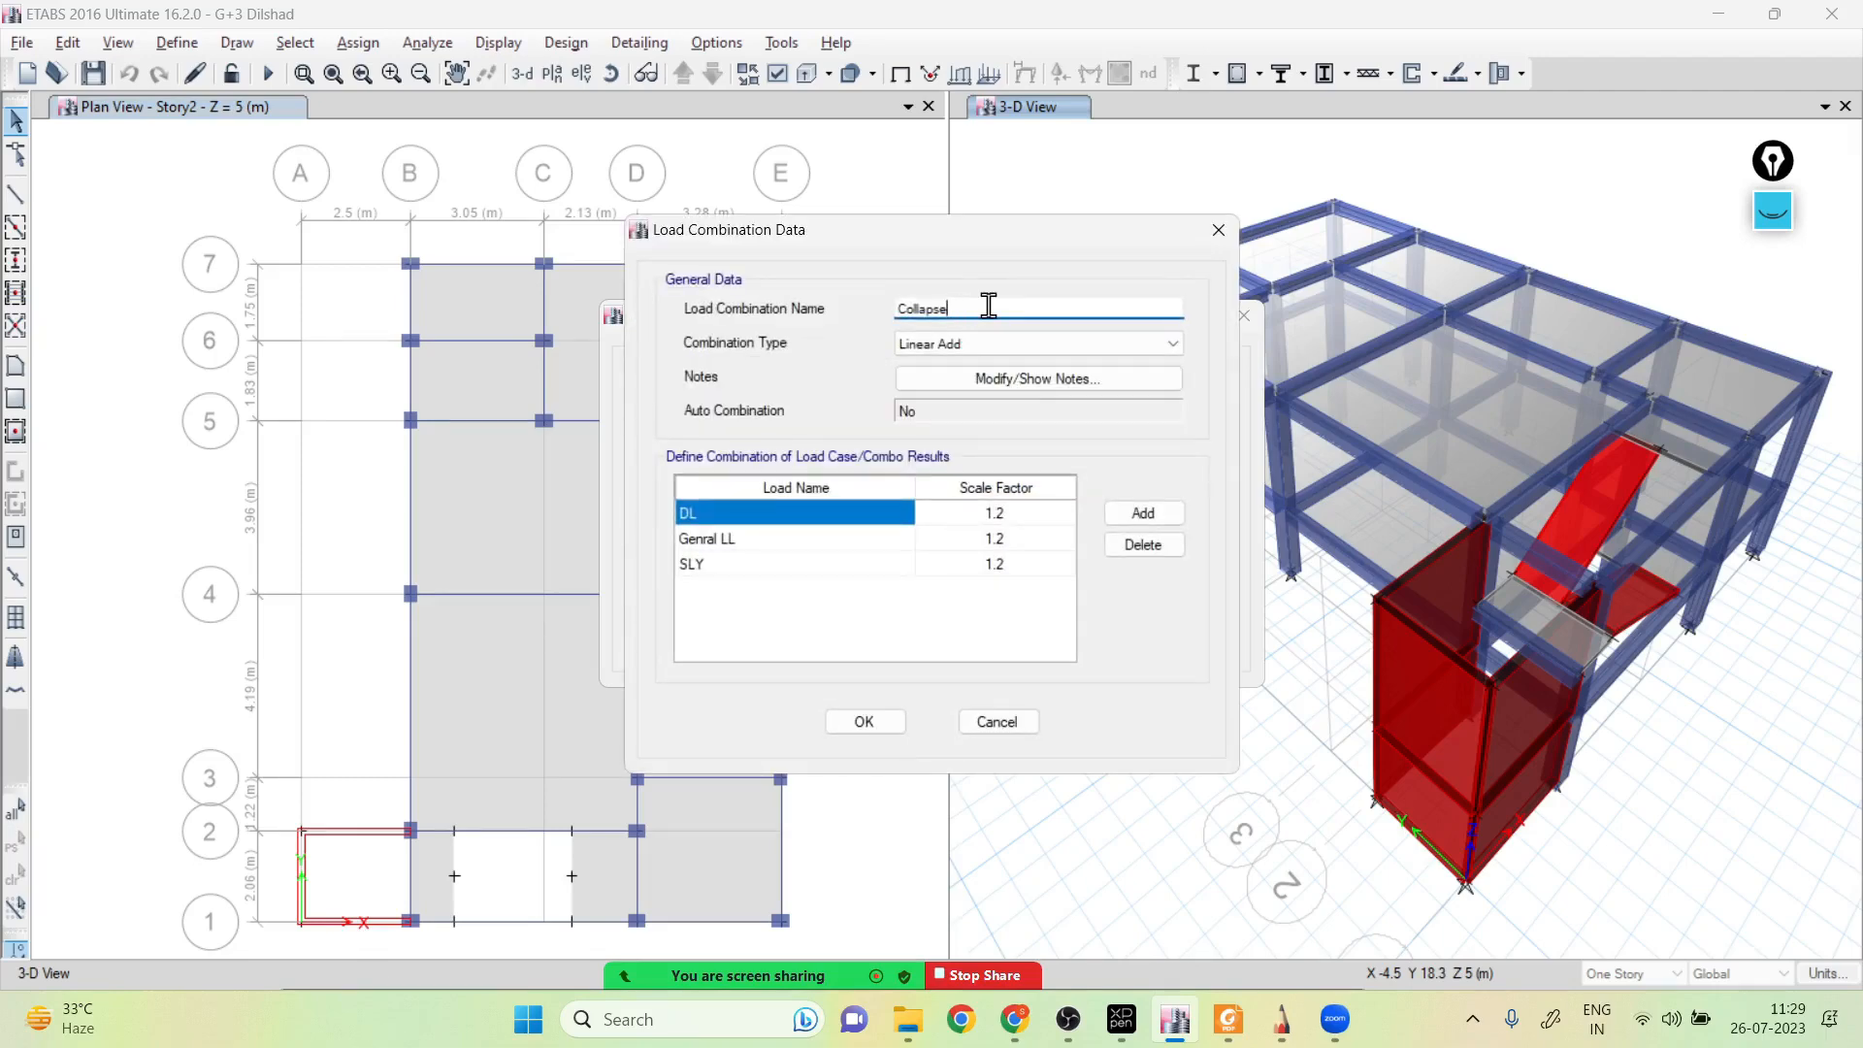
click(885, 721)
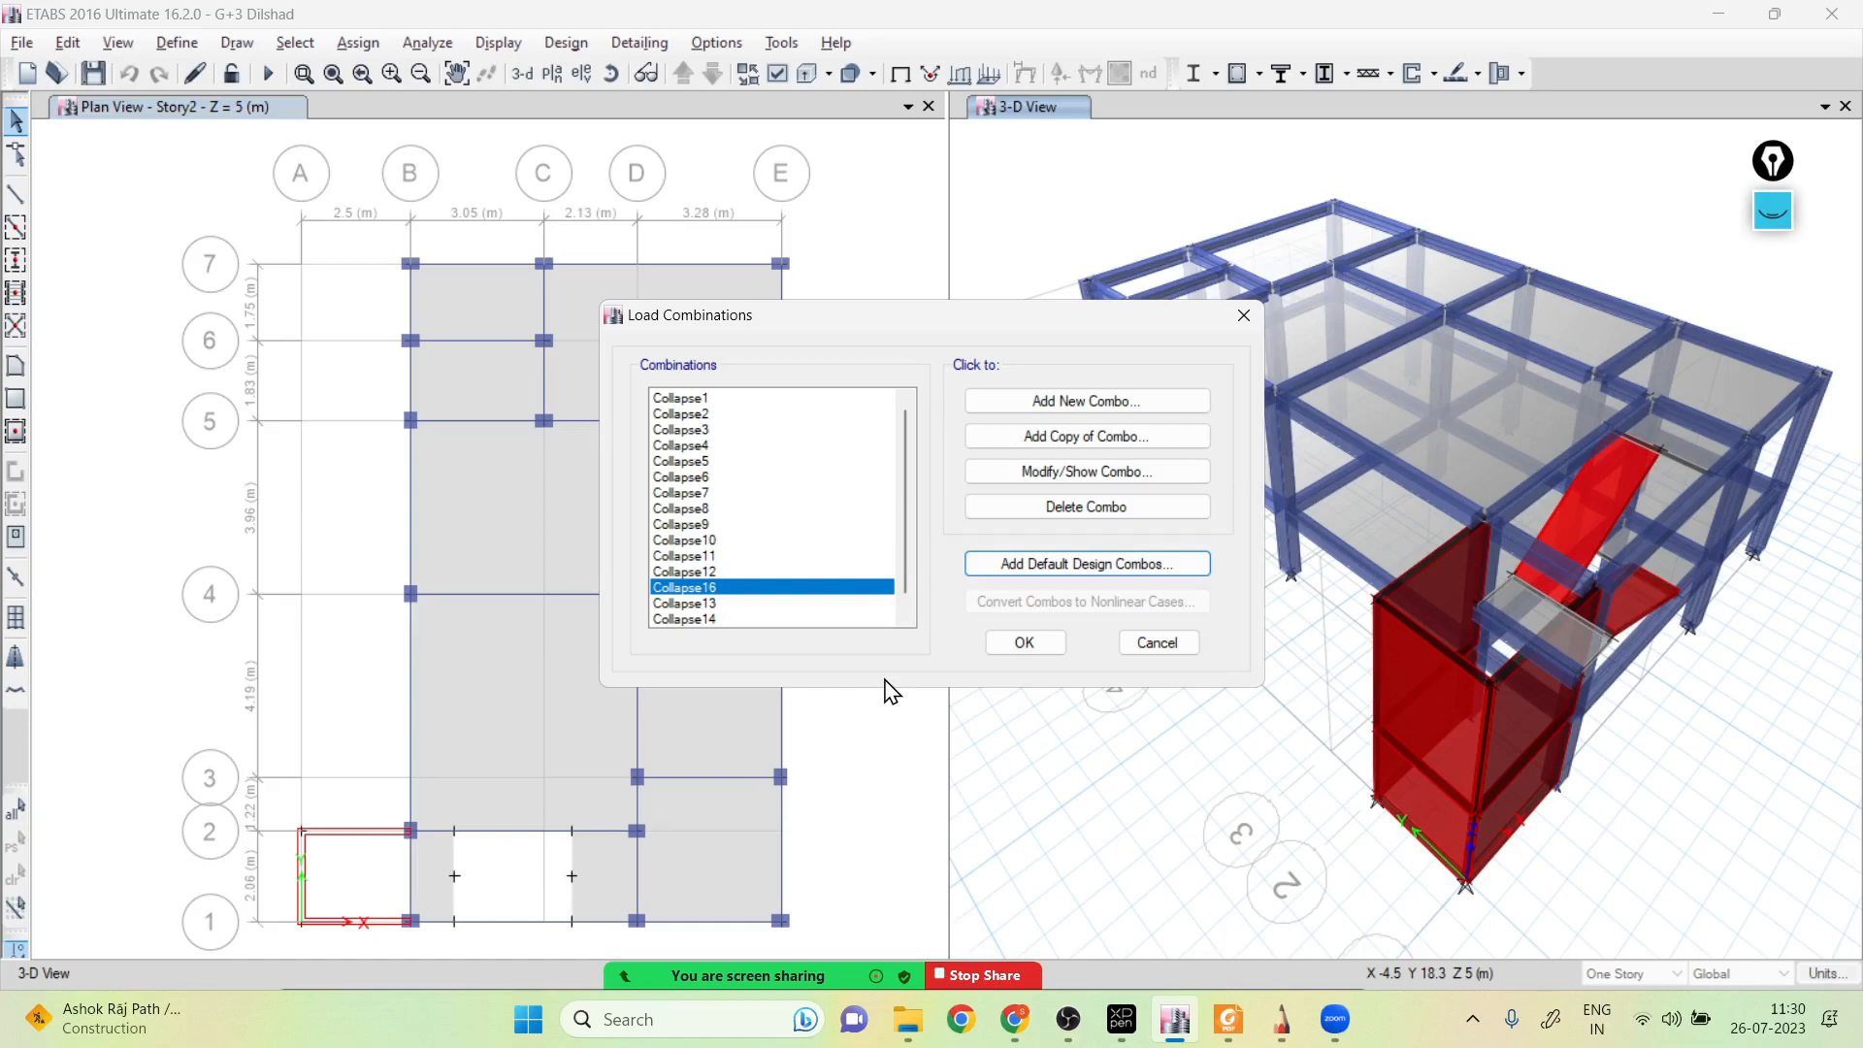
scroll(788, 485, down, 1)
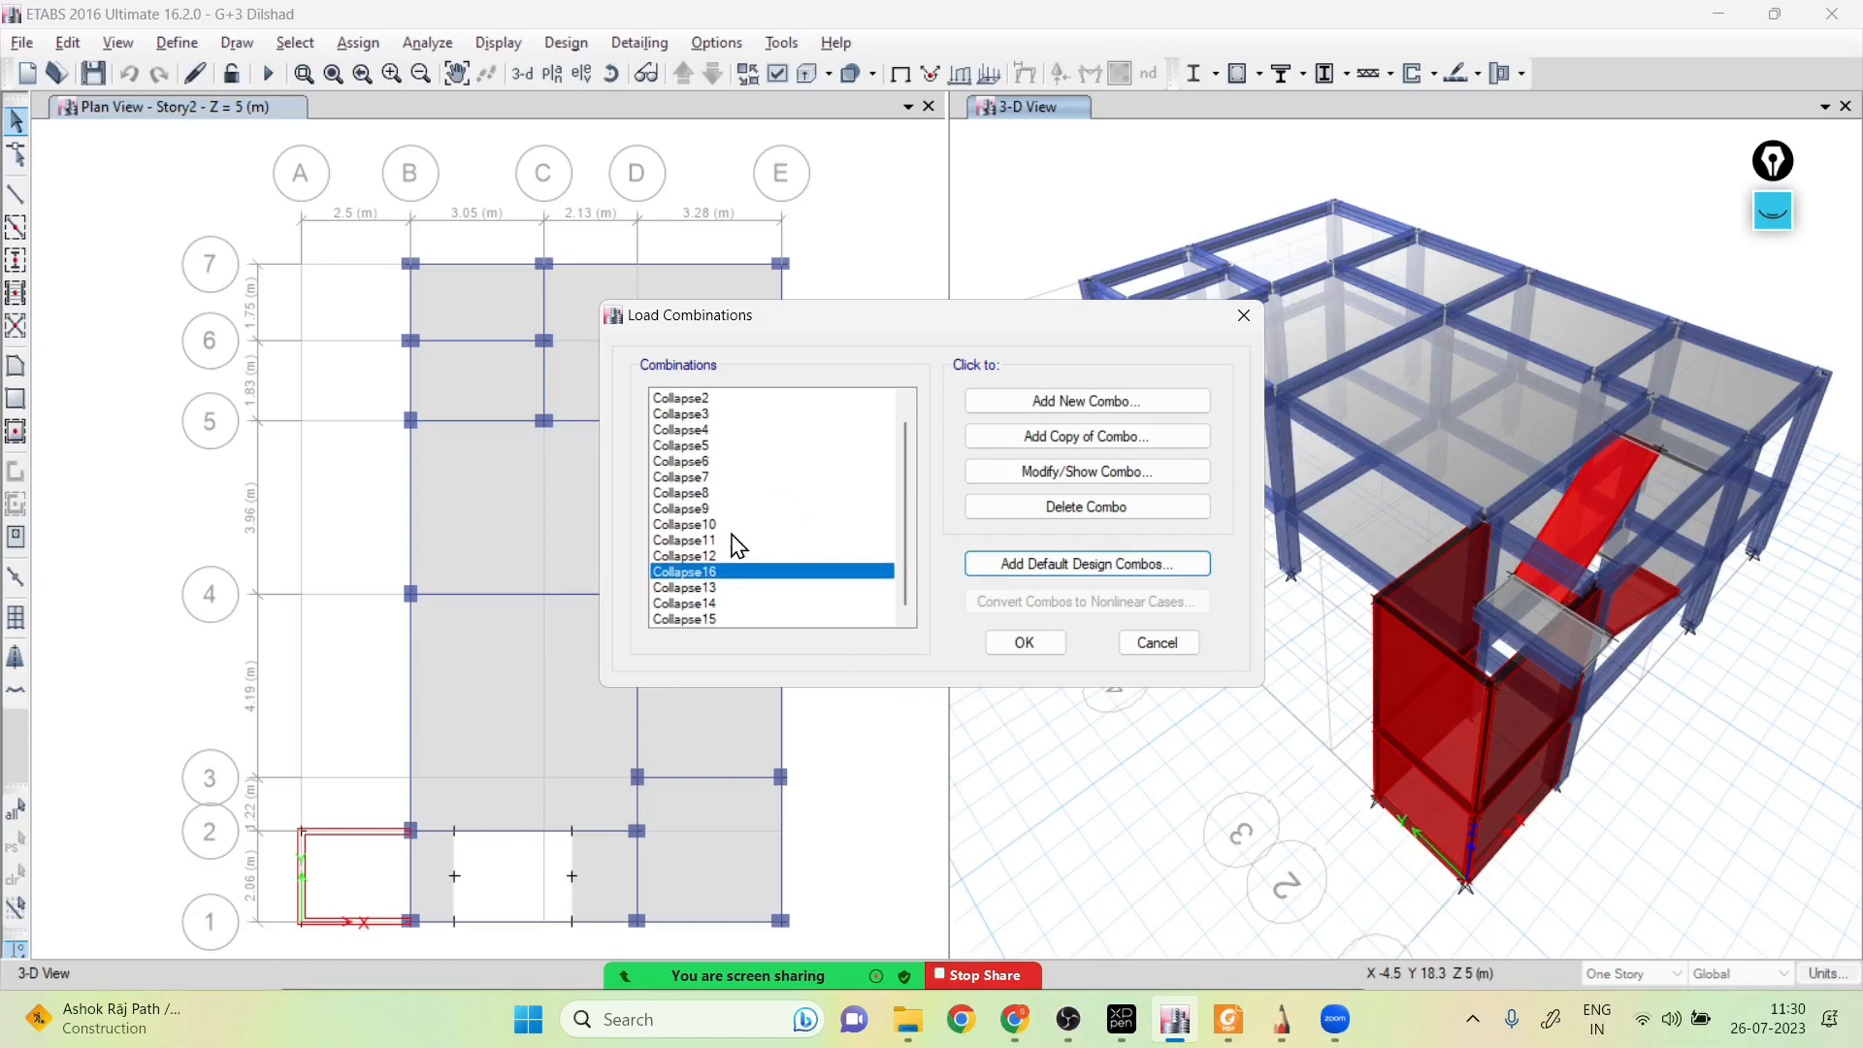
mouse_move(718, 579)
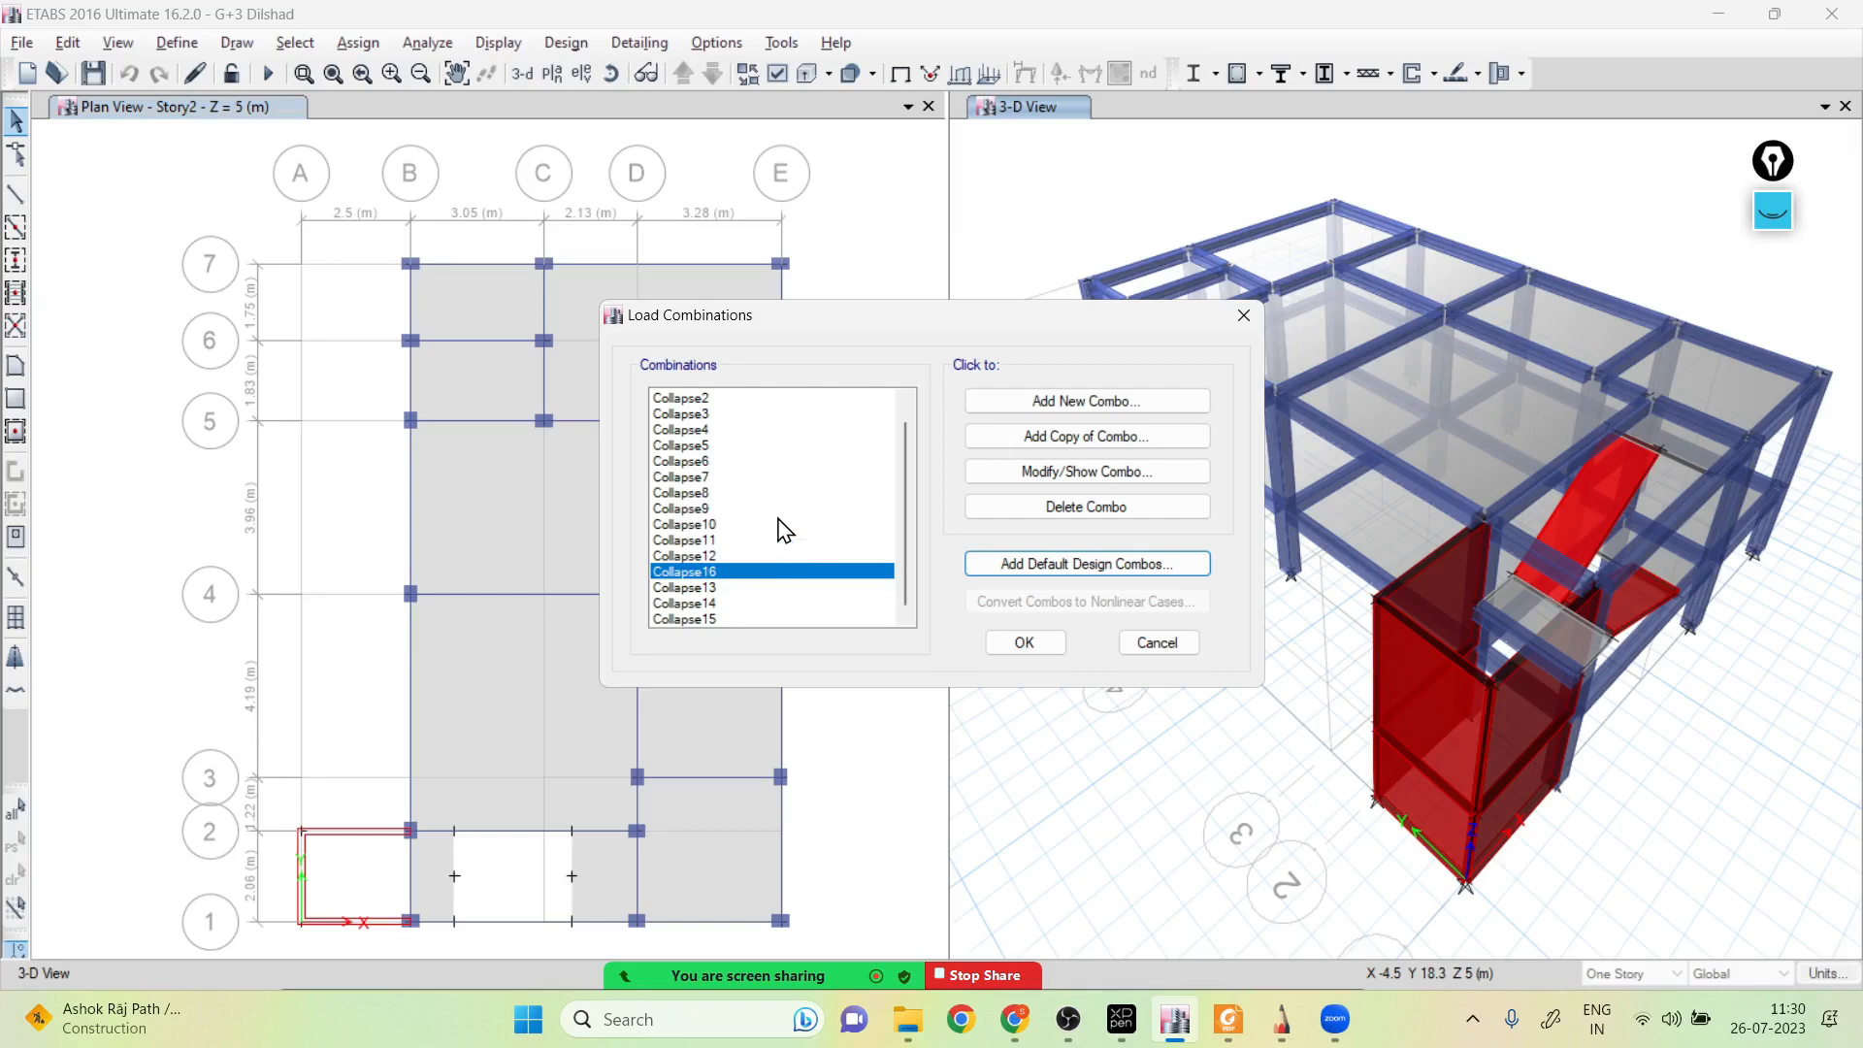
Create a new load combination named Collapse envelope
click(1107, 404)
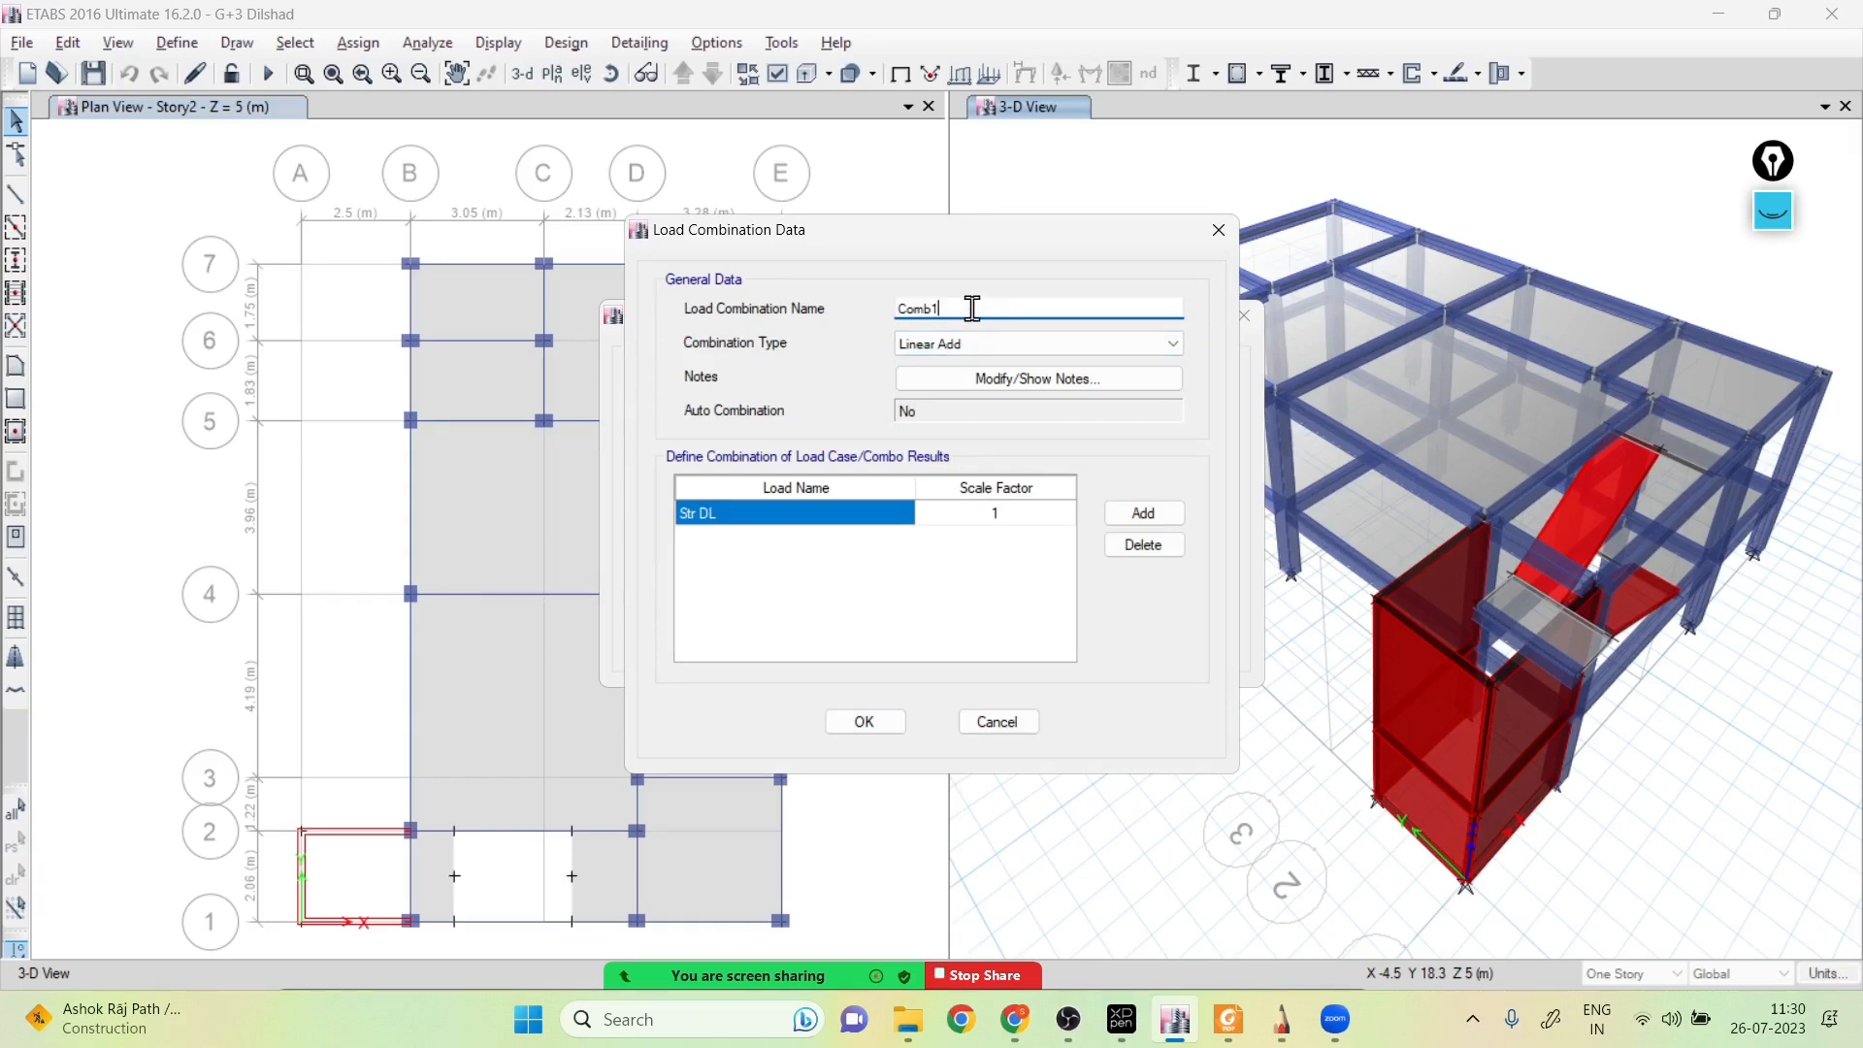
key(BackSpace)
key(BackSpace)
key(BackSpace)
text(llapse envelope)
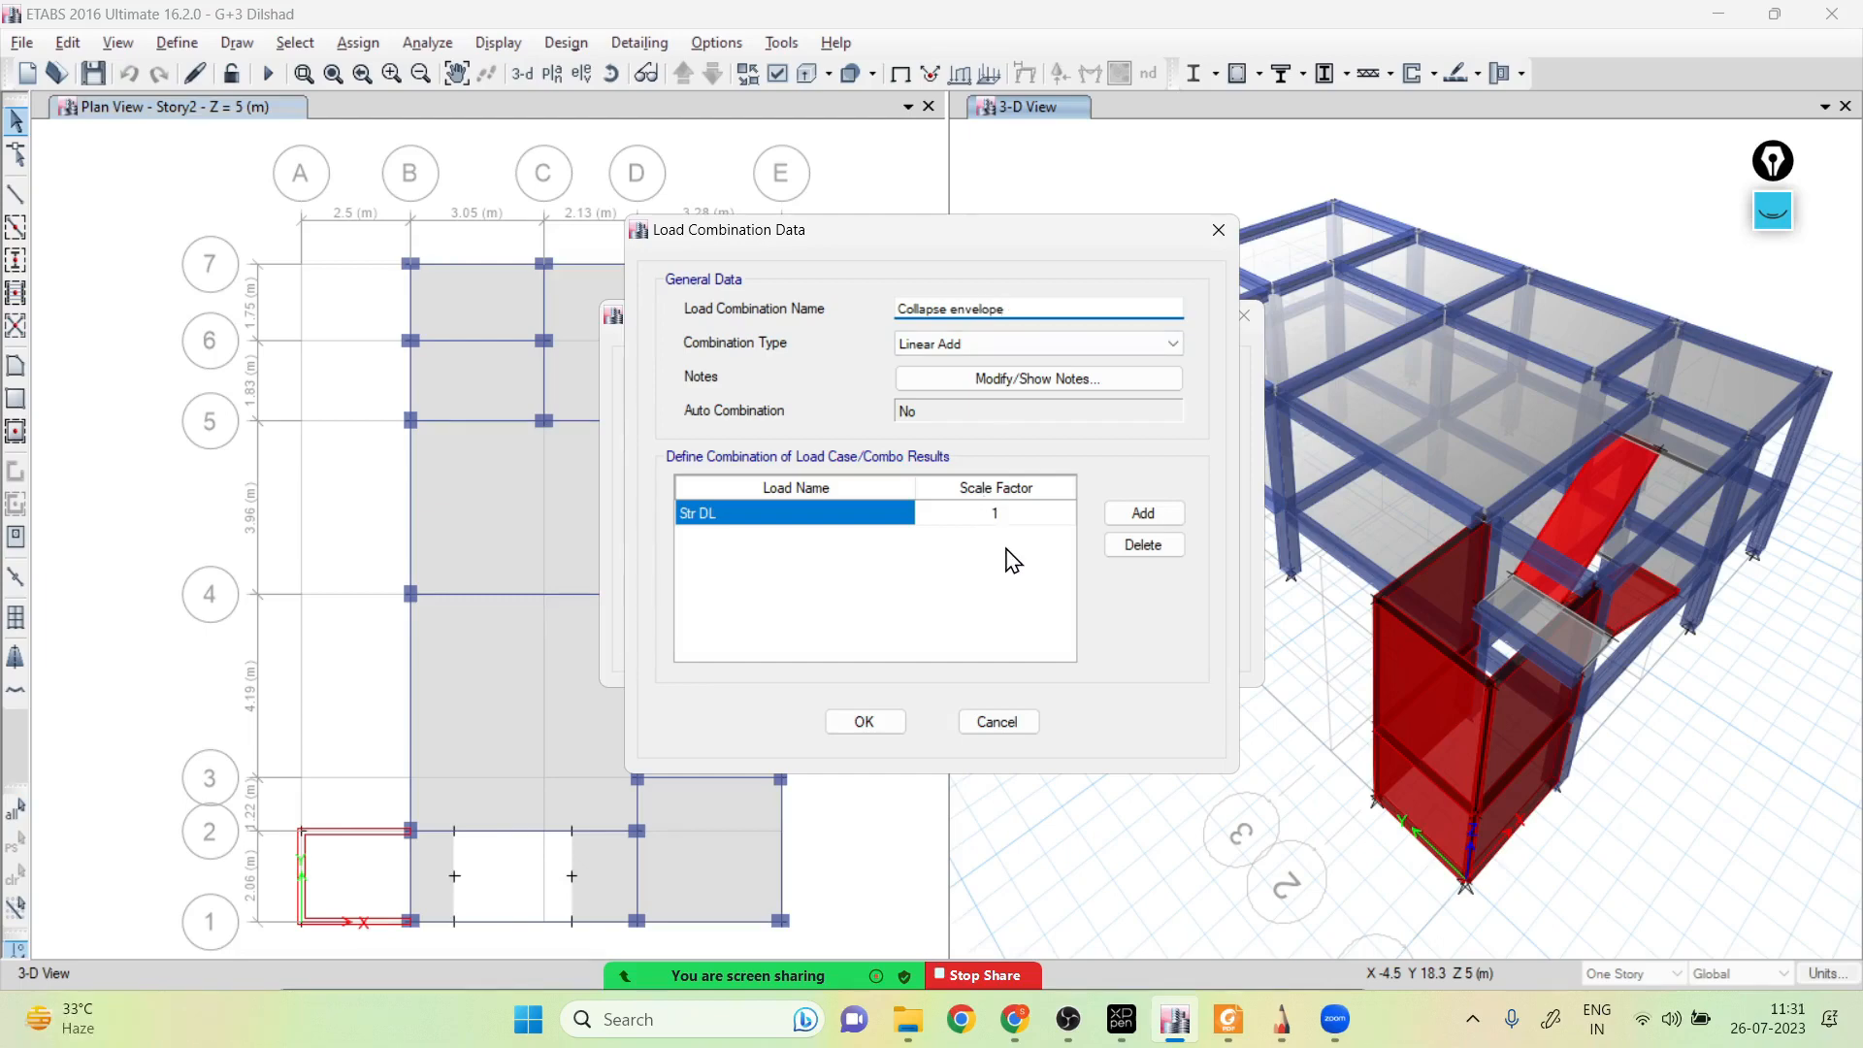
Set the envelope's first load to Collapse1 and add further load rows for the remaining collapse combinations
click(900, 529)
click(826, 539)
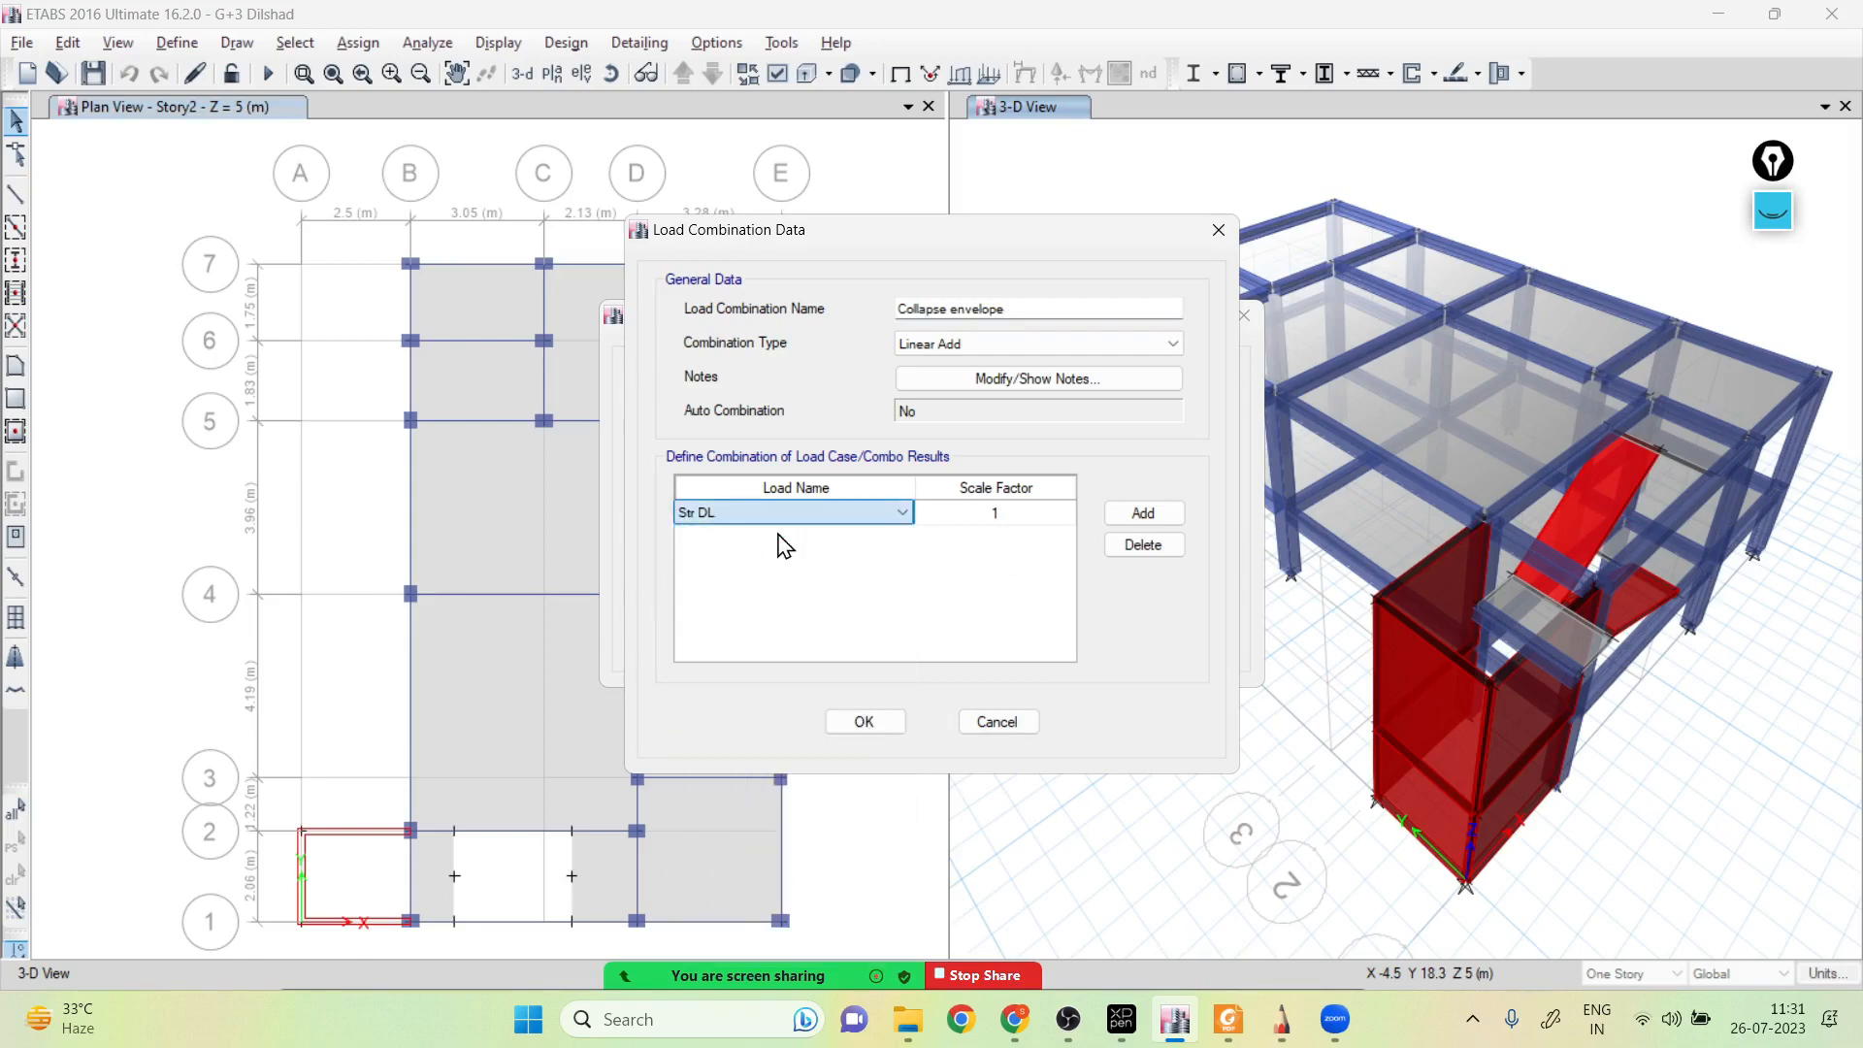
click(1152, 518)
click(1163, 524)
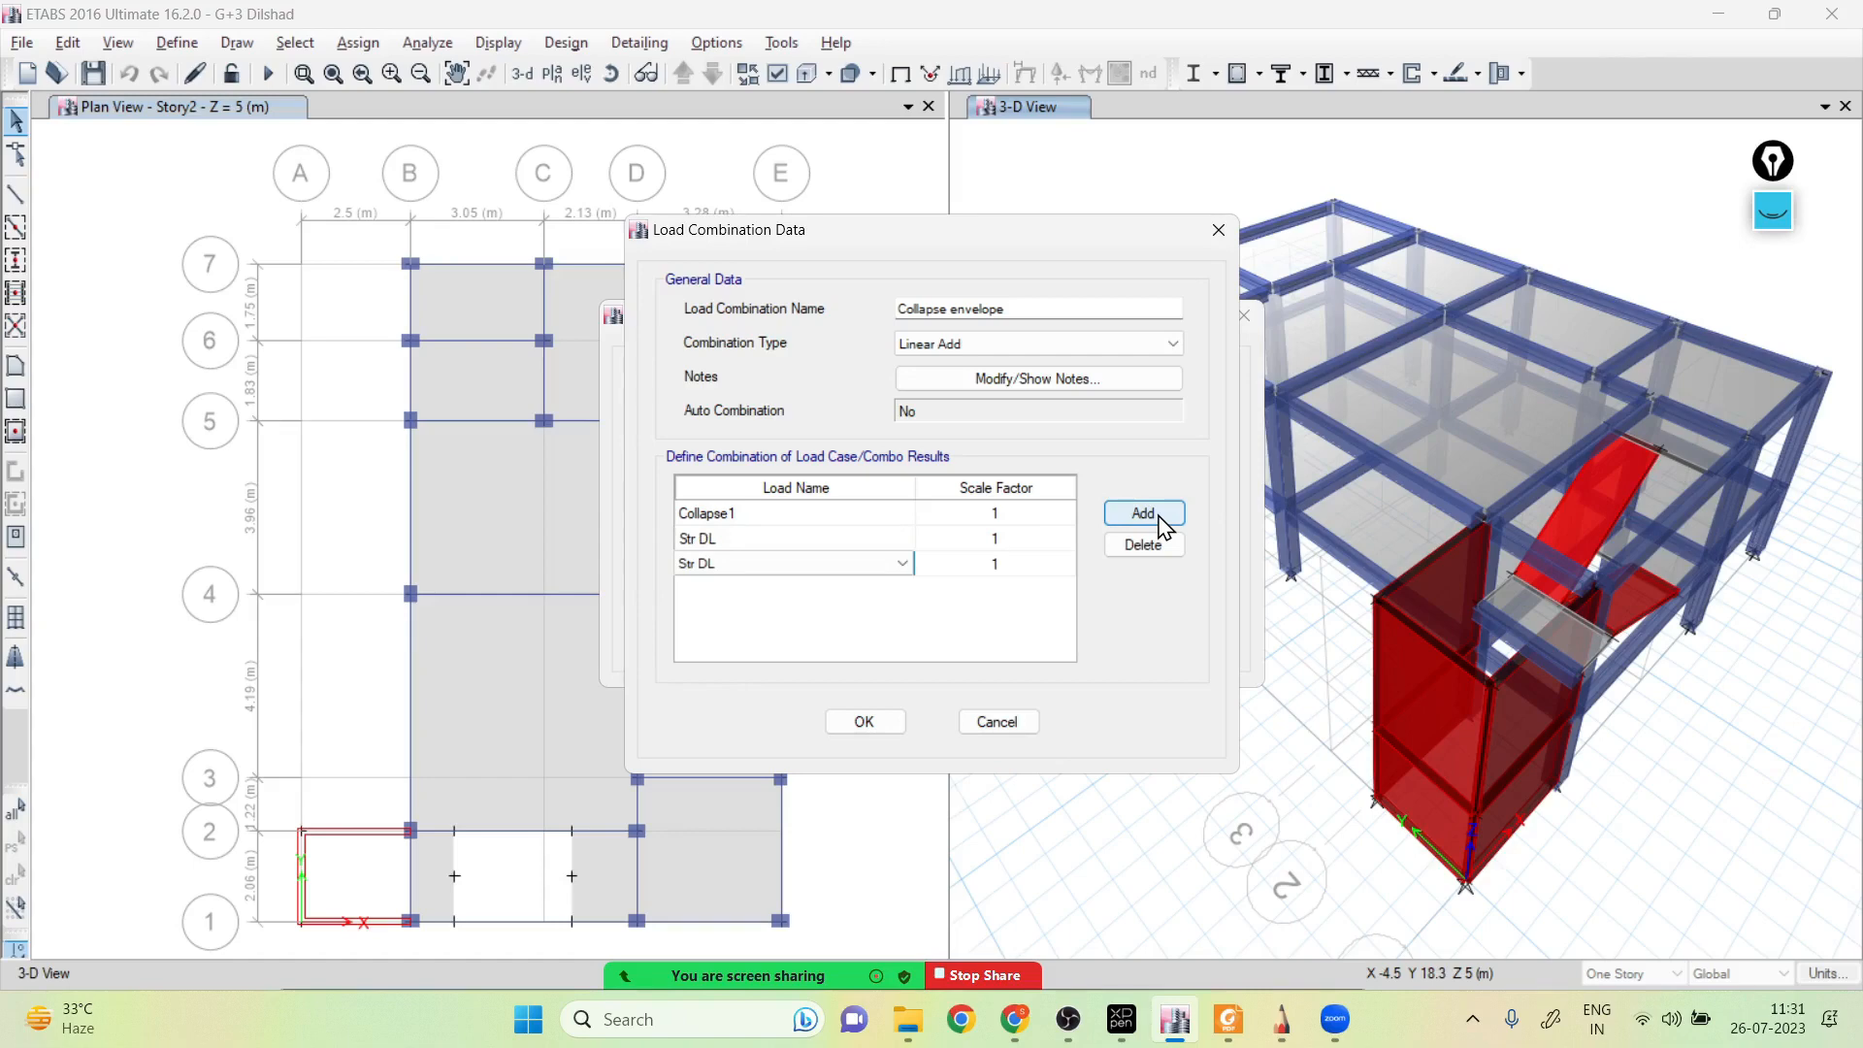
click(1163, 524)
click(1164, 524)
click(1164, 524)
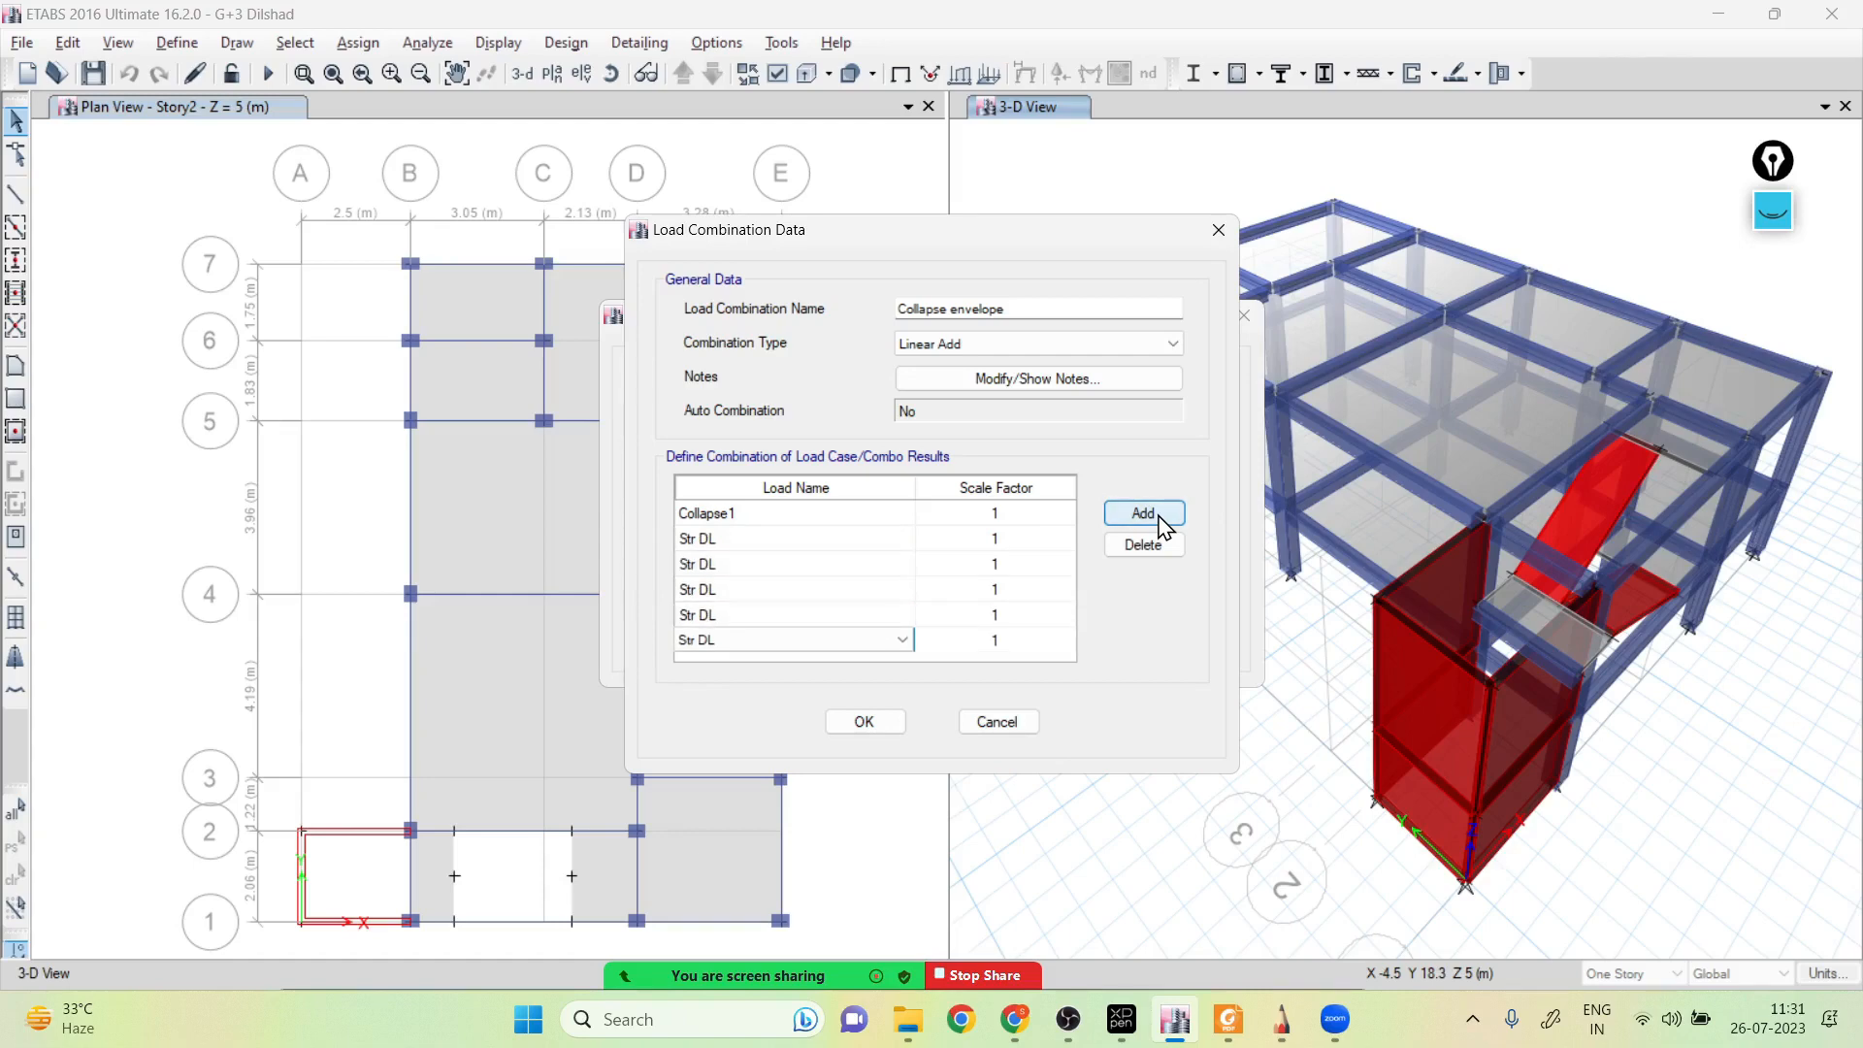
click(1163, 523)
click(1164, 524)
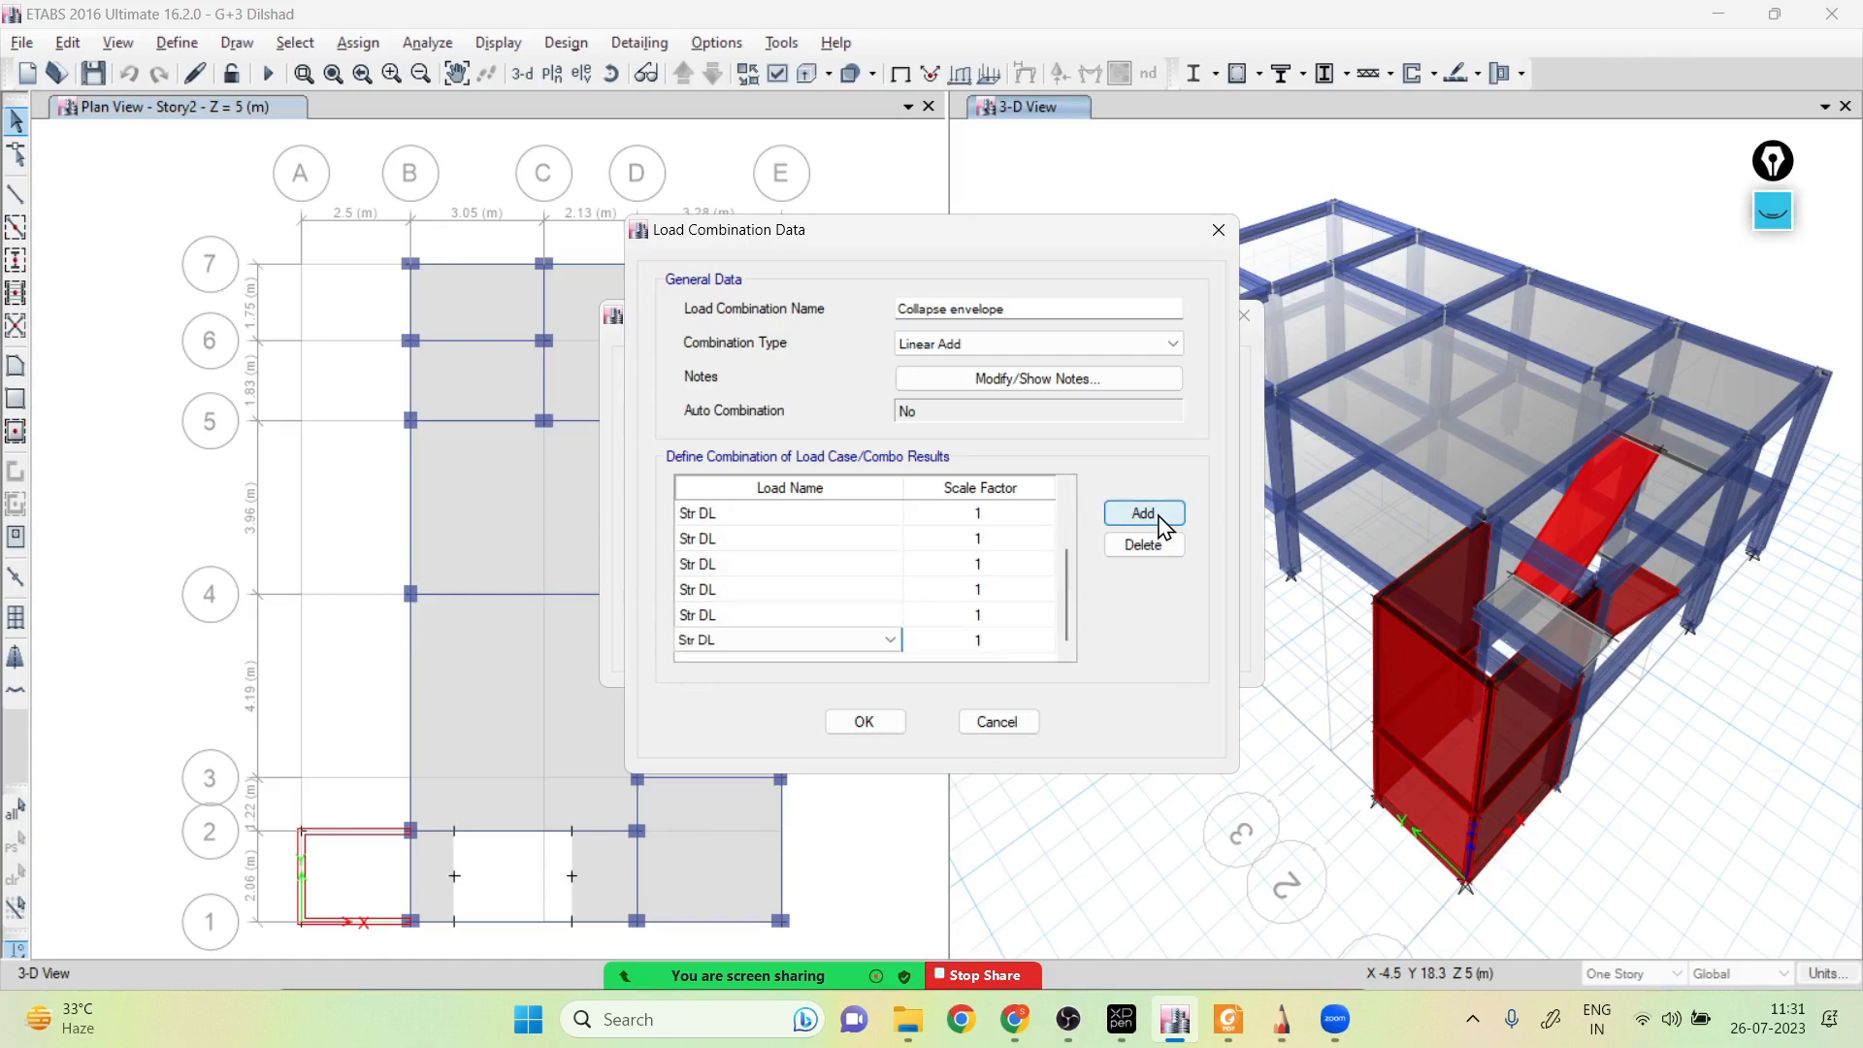
click(1163, 524)
click(1164, 524)
Assign Collapse2, Collapse3, Collapse4, Collapse5 and Collapse6 to the second through sixth load rows of the envelope
scroll(1067, 611, up, 2)
click(881, 539)
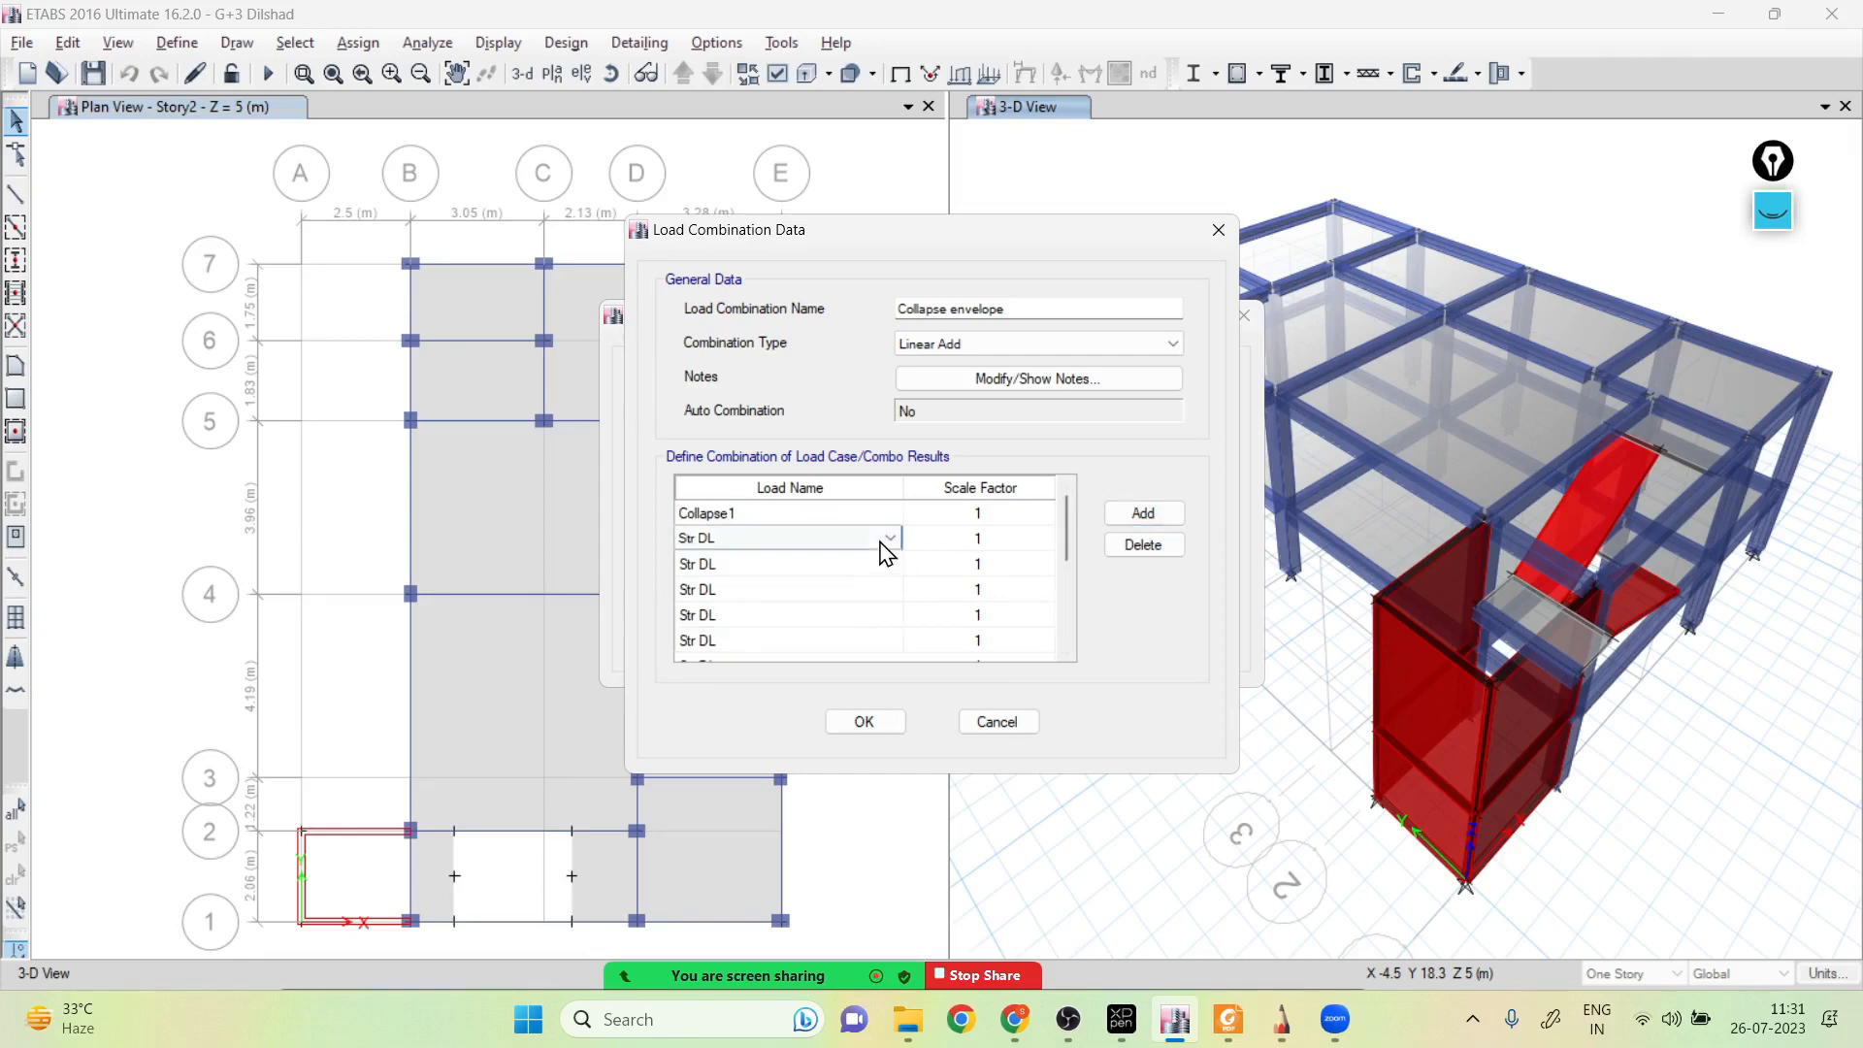
click(881, 538)
click(744, 577)
click(828, 567)
click(745, 617)
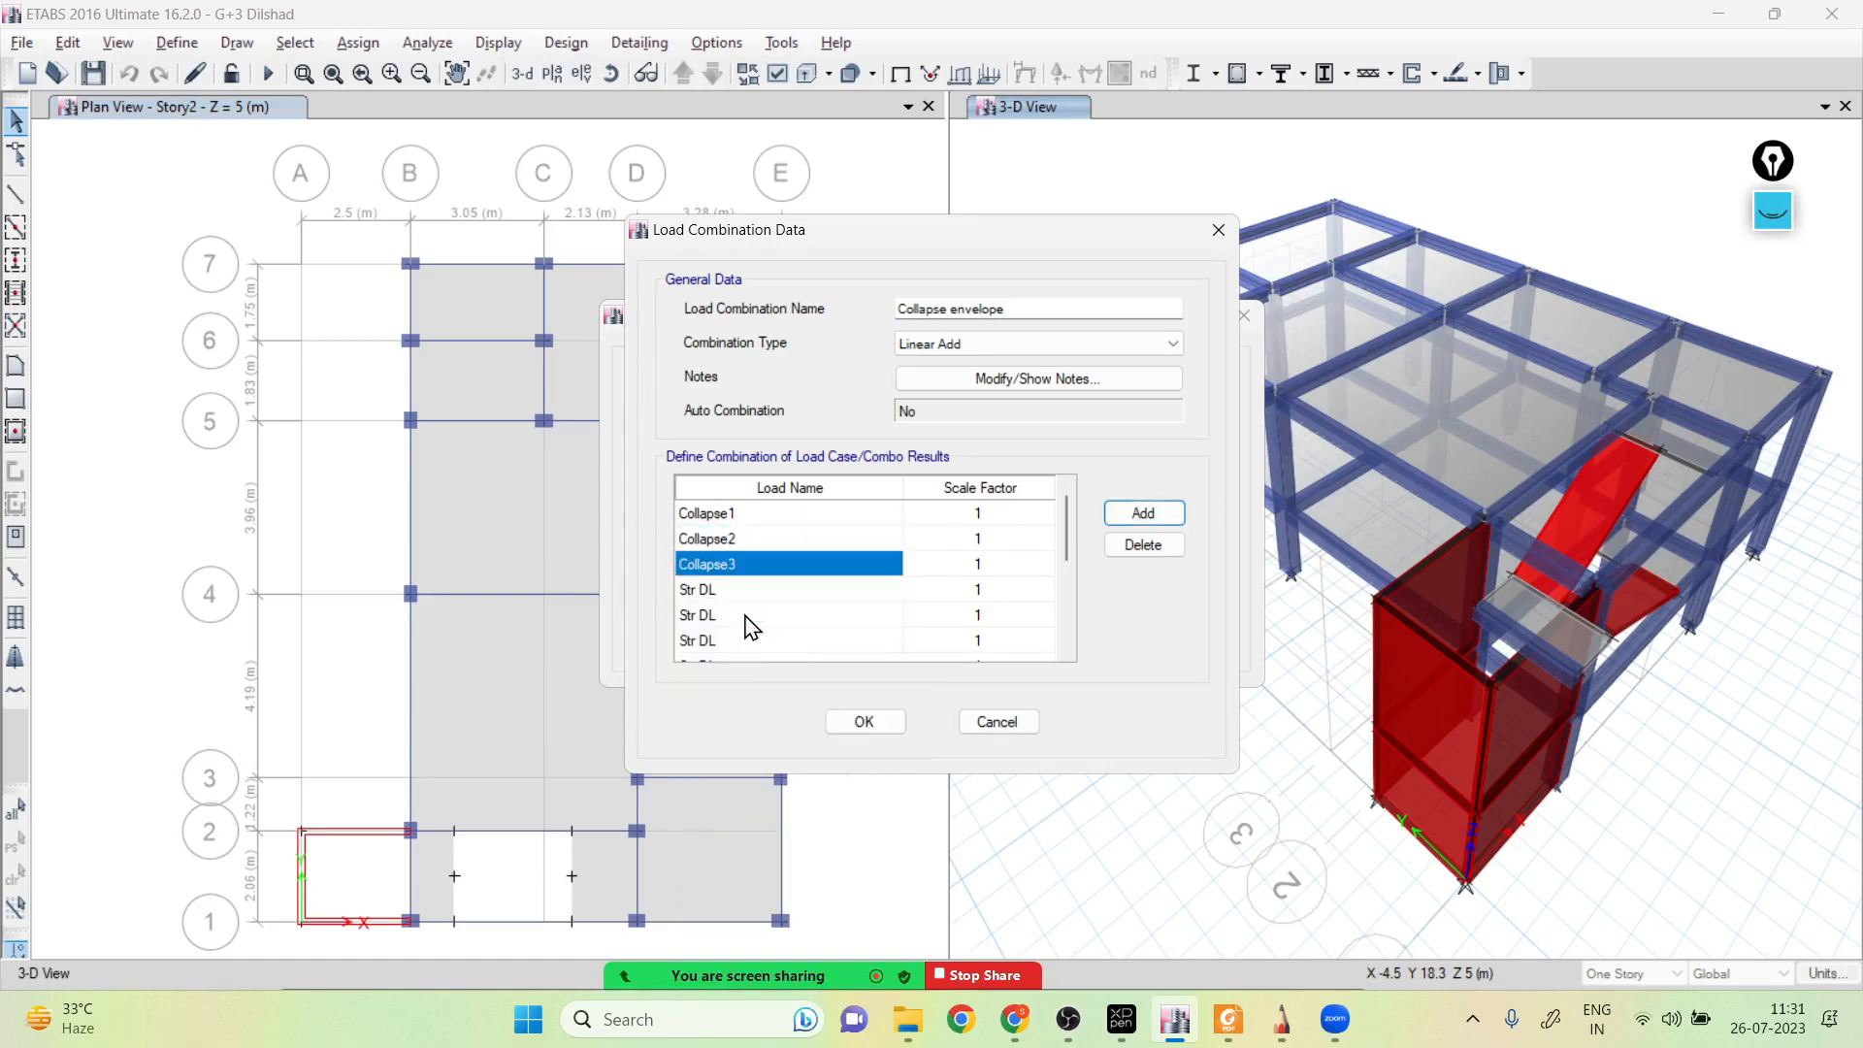
click(811, 593)
click(743, 660)
click(824, 618)
click(750, 232)
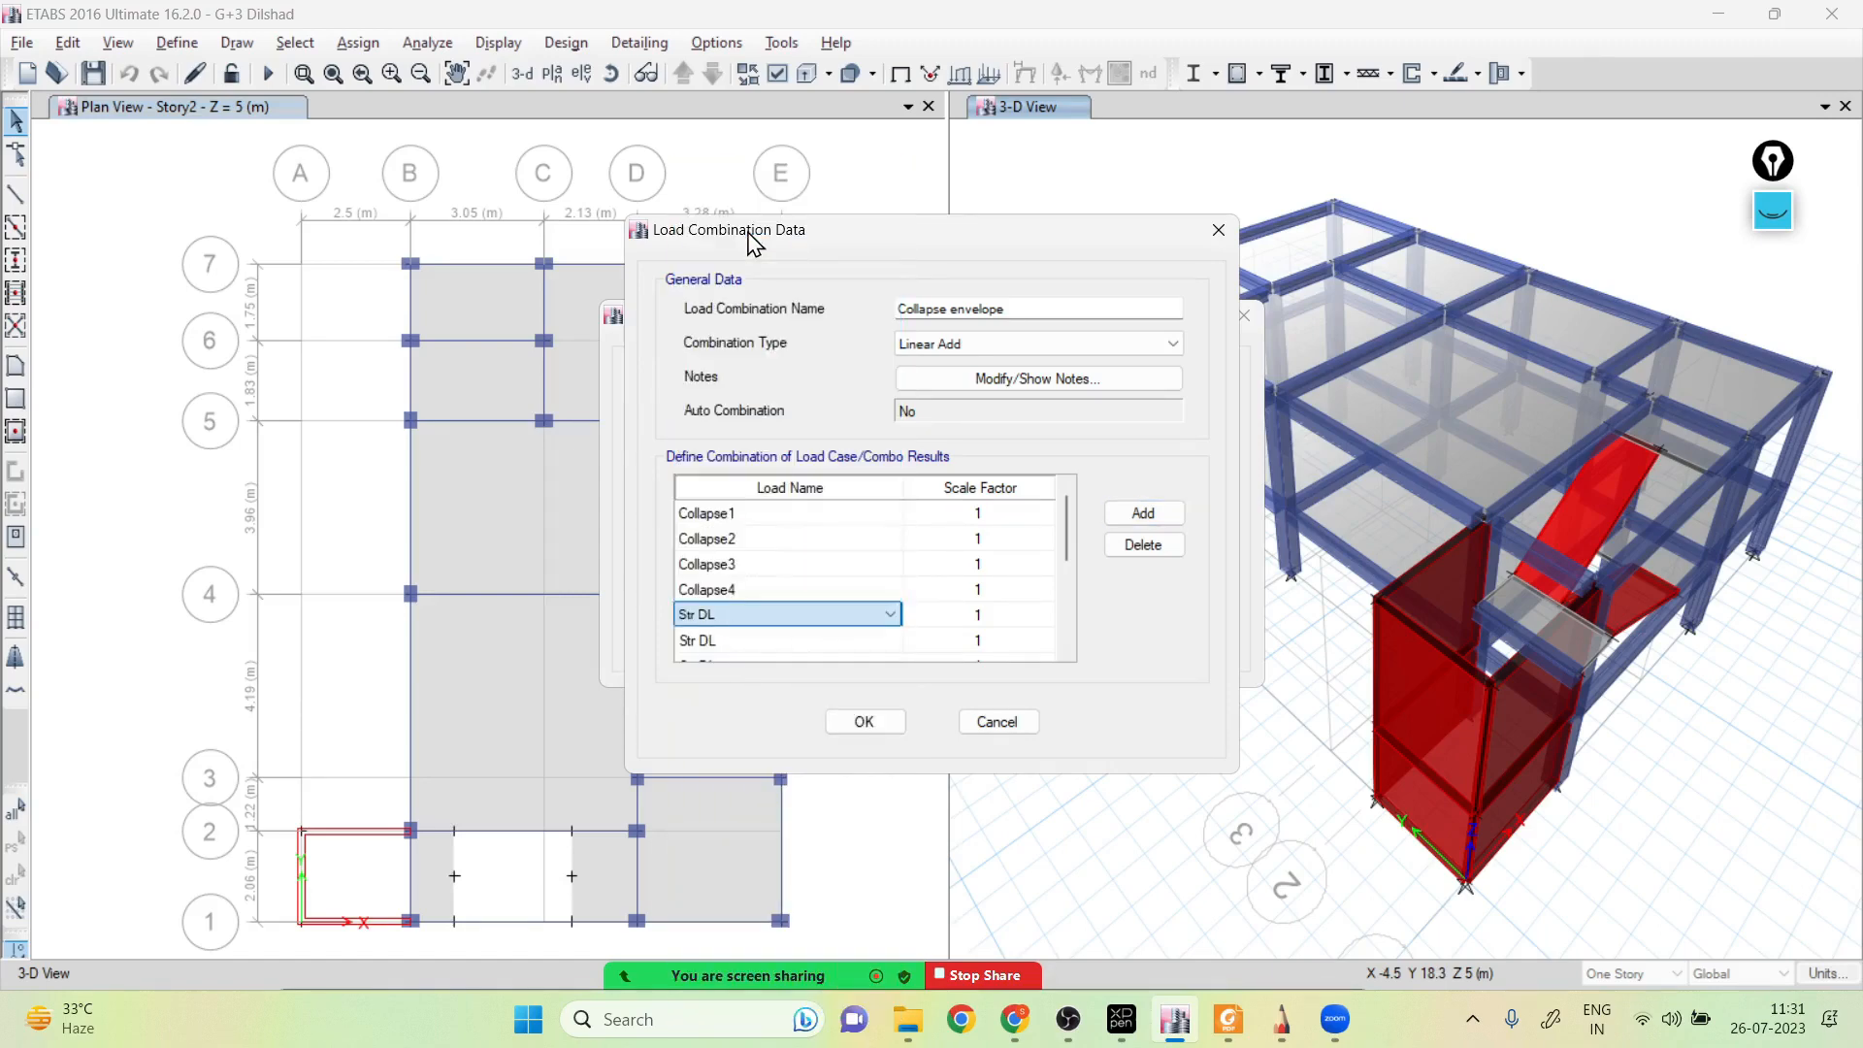
click(815, 641)
click(746, 273)
Assign Collapse7, Collapse8, Collapse9 and Collapse10 to the seventh through tenth load rows of the envelope
scroll(857, 580, down, 1)
click(858, 585)
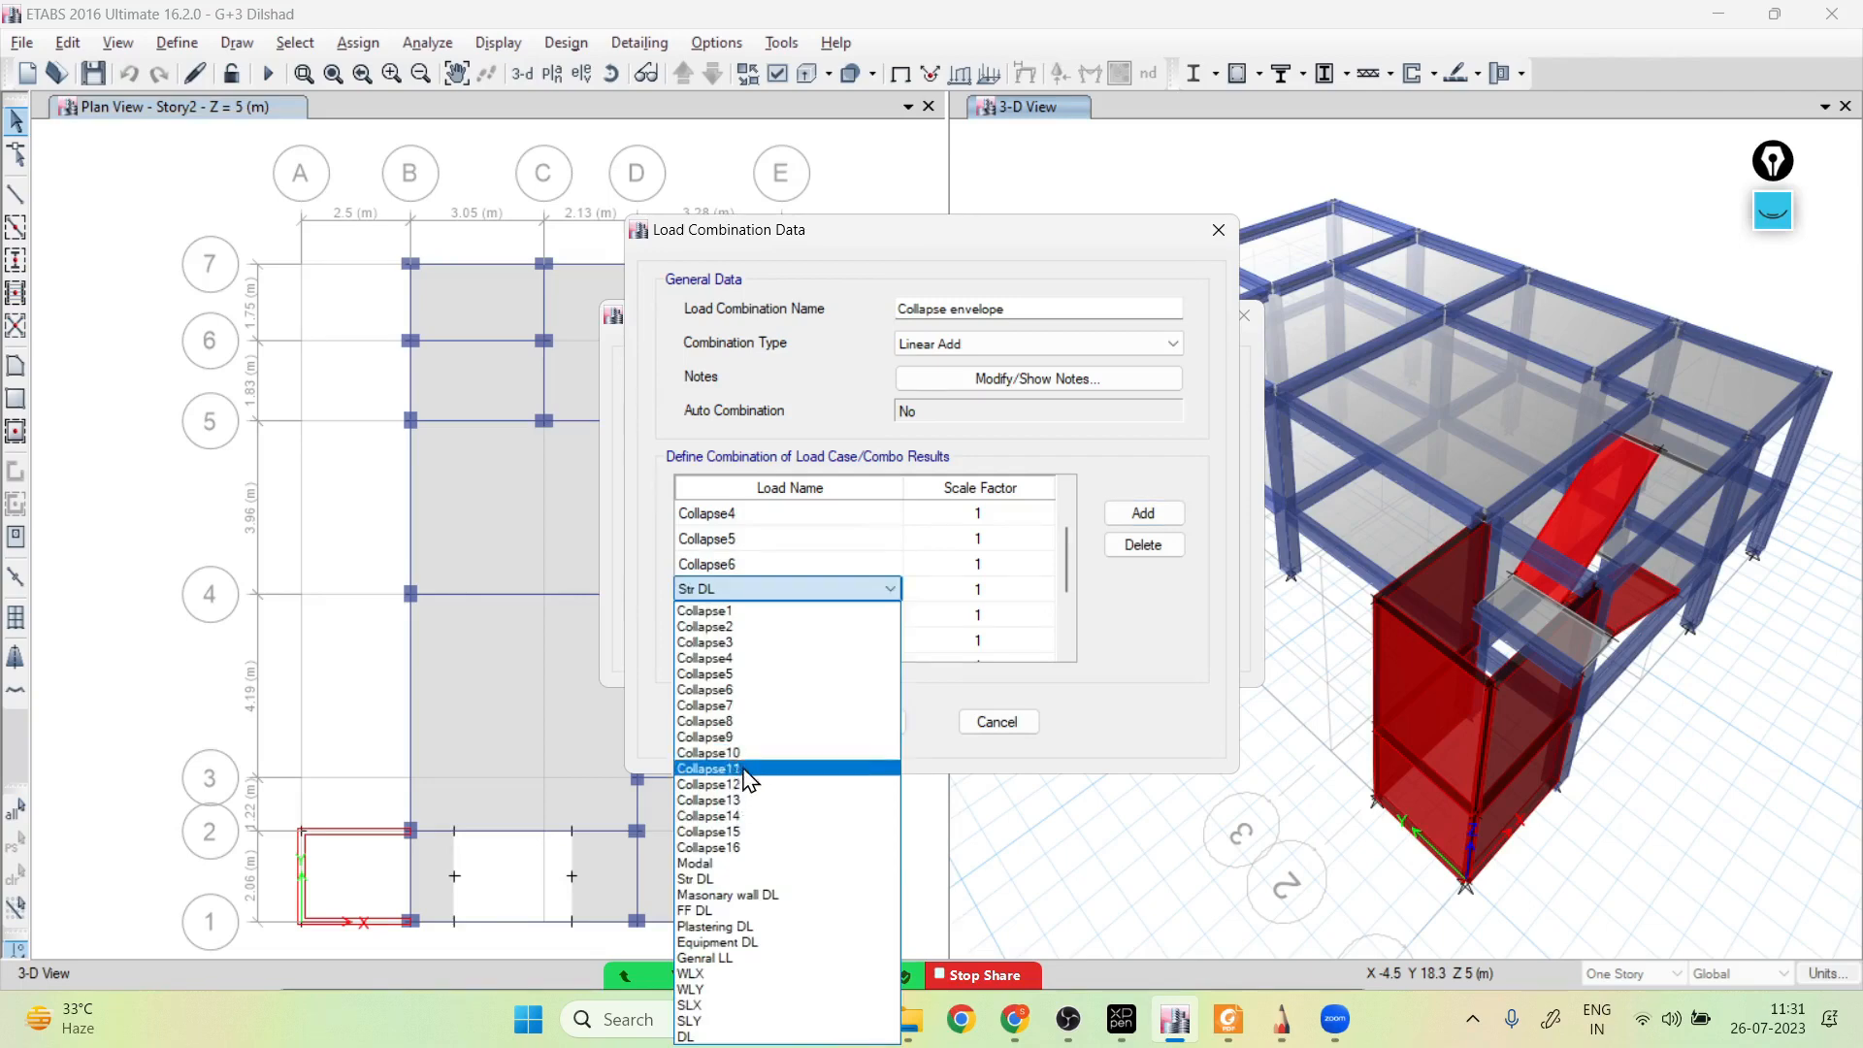
click(734, 712)
click(824, 614)
click(761, 278)
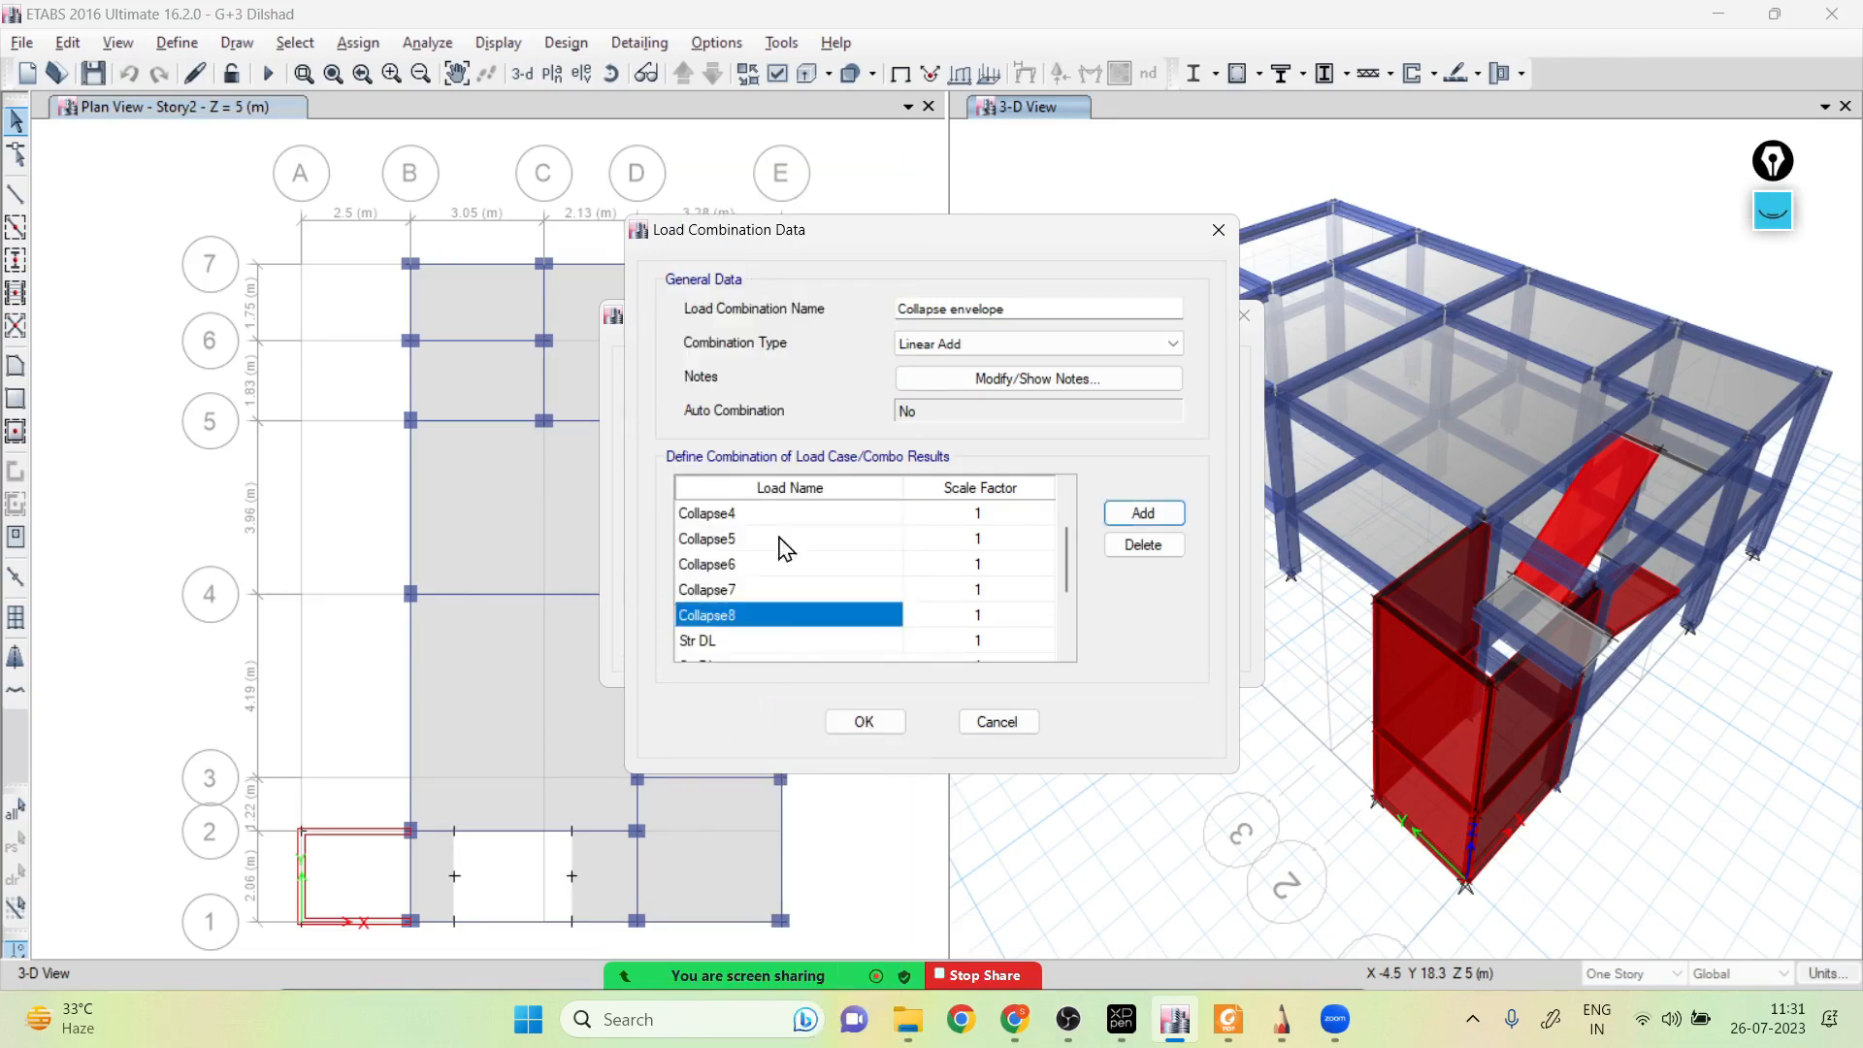
click(825, 640)
click(741, 320)
click(769, 594)
click(749, 758)
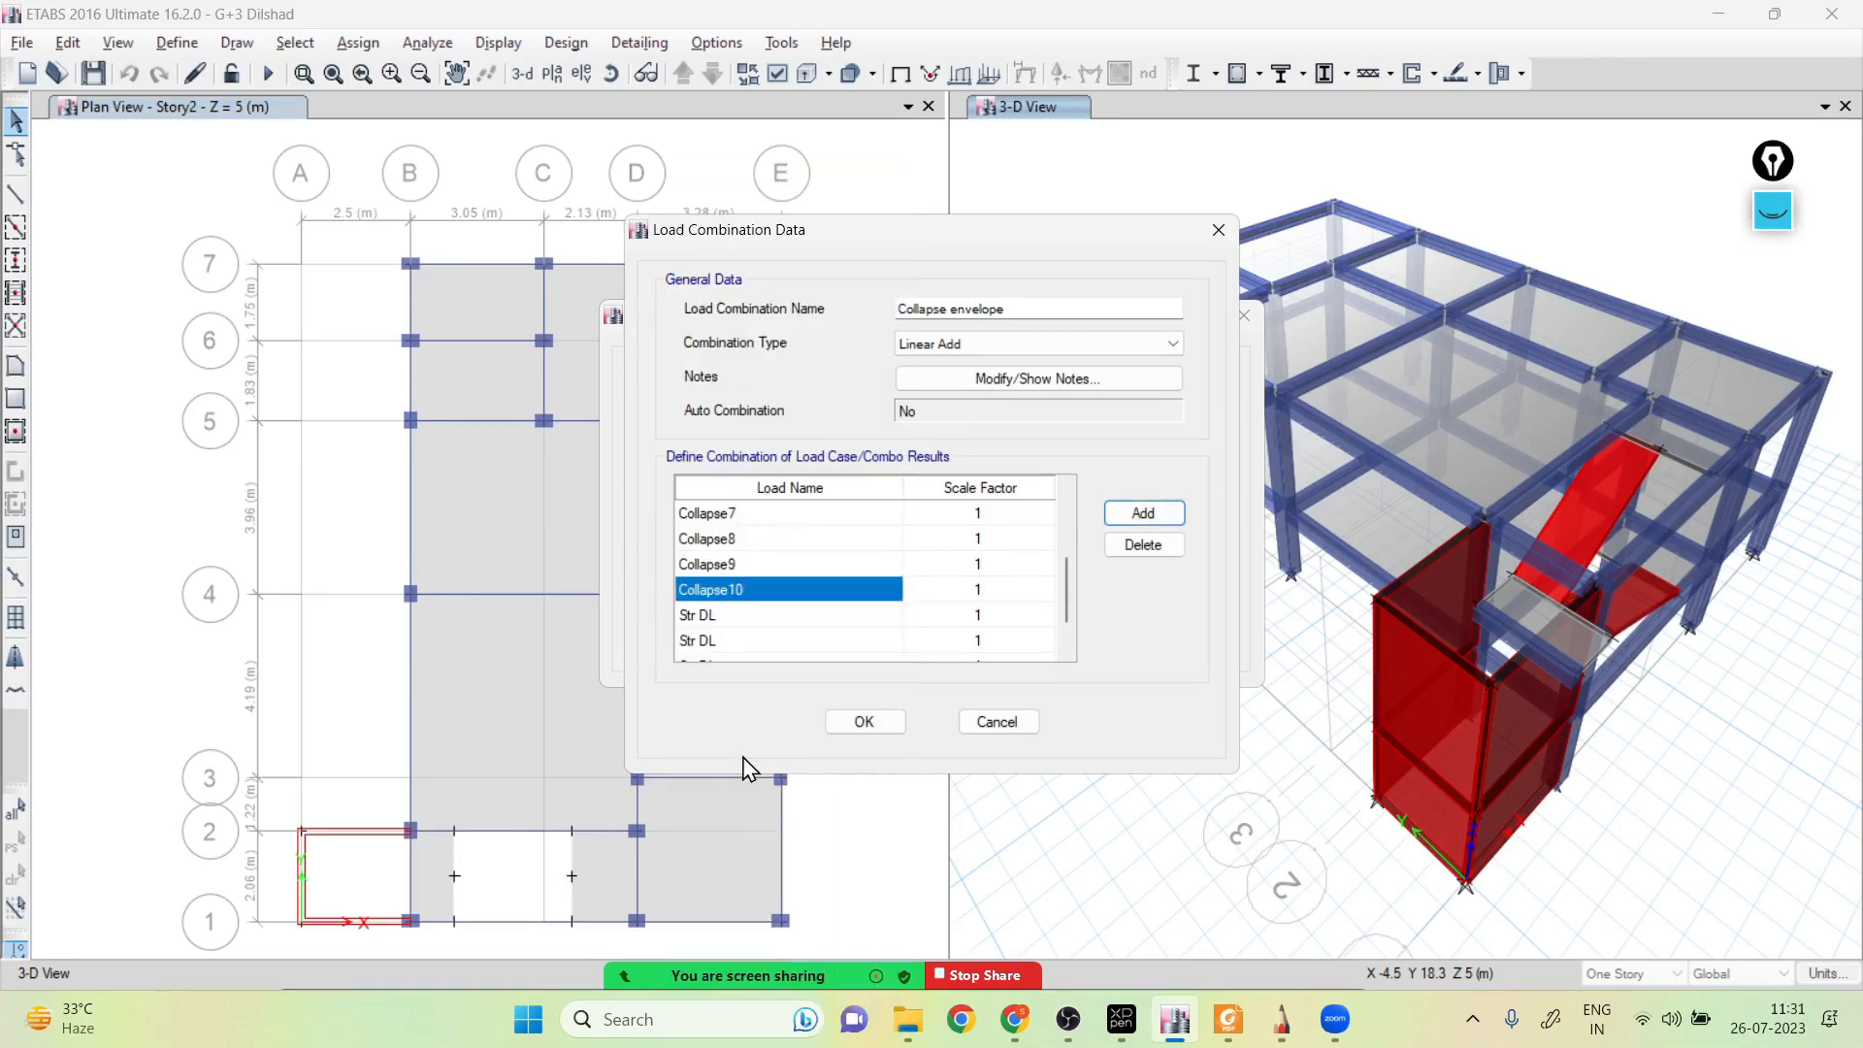
Assign Collapse11, Collapse12, Collapse13 and Collapse14 to the eleventh through fourteenth load rows of the envelope
scroll(769, 583, down, 1)
click(770, 568)
click(757, 745)
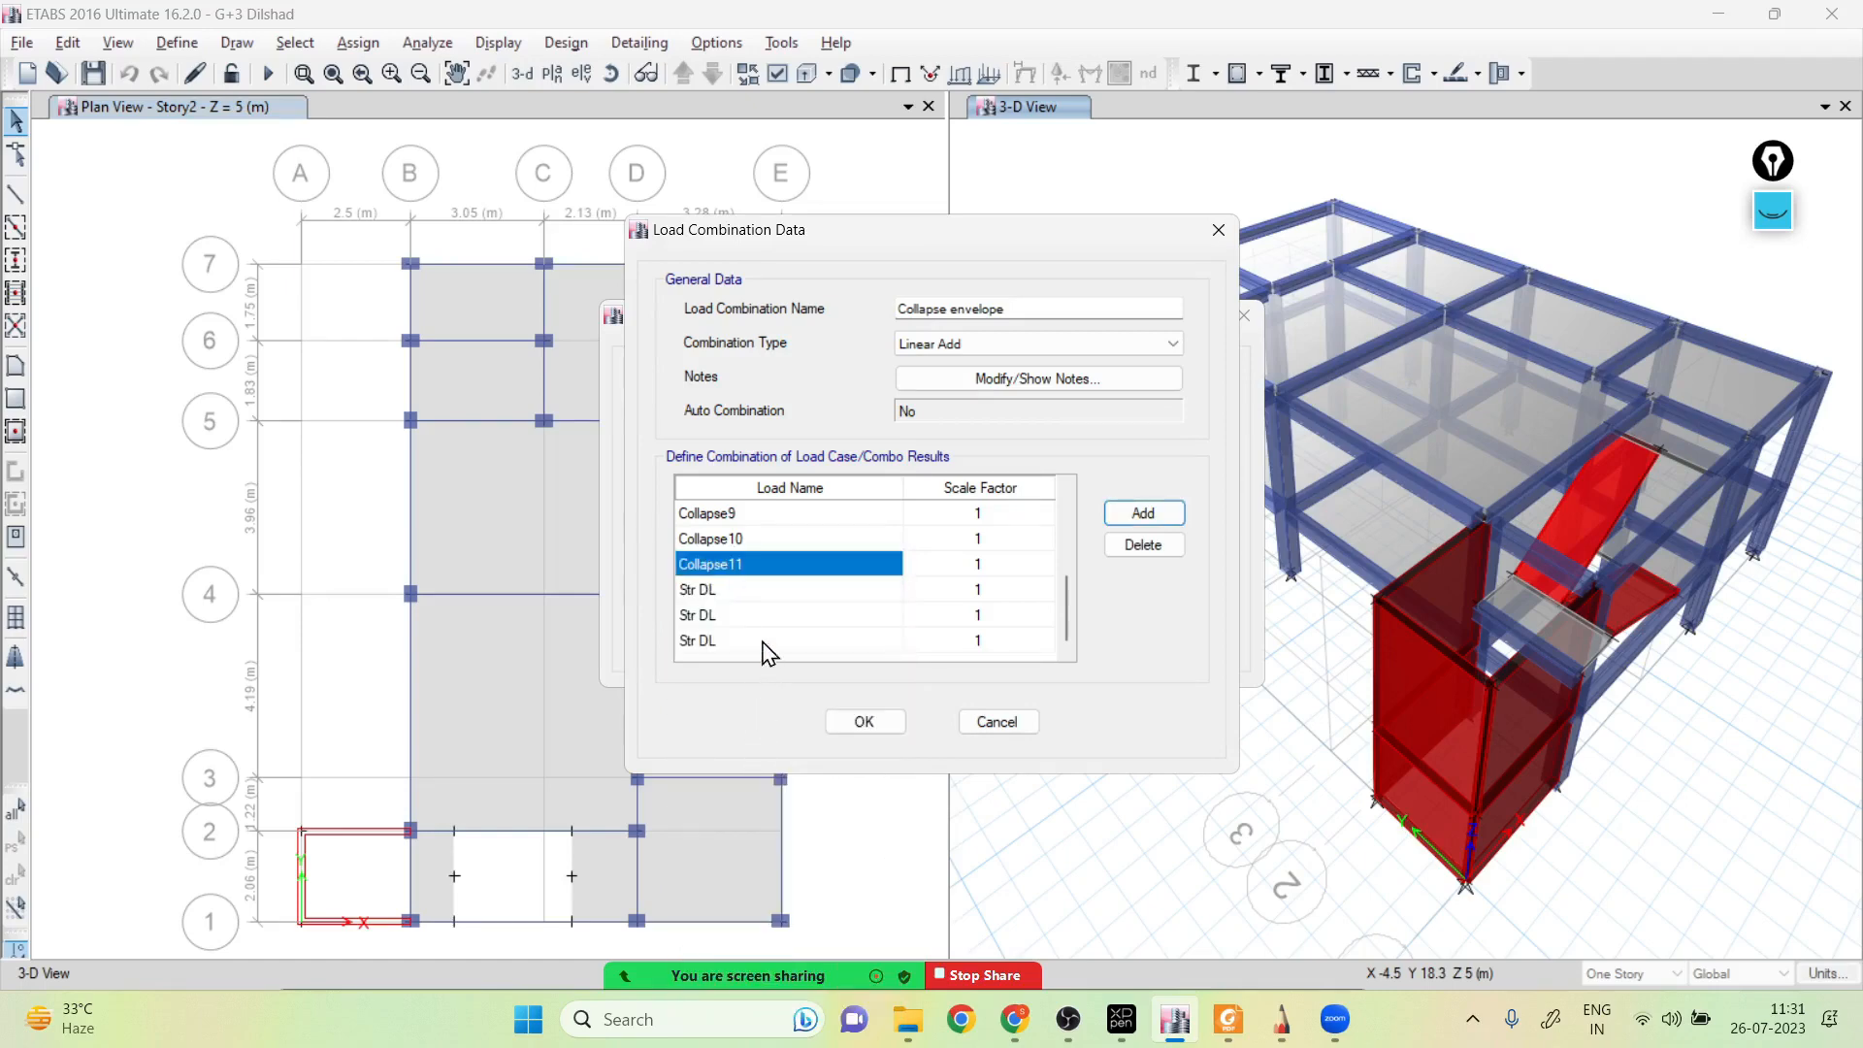
click(766, 589)
click(744, 782)
click(766, 614)
click(749, 351)
click(771, 639)
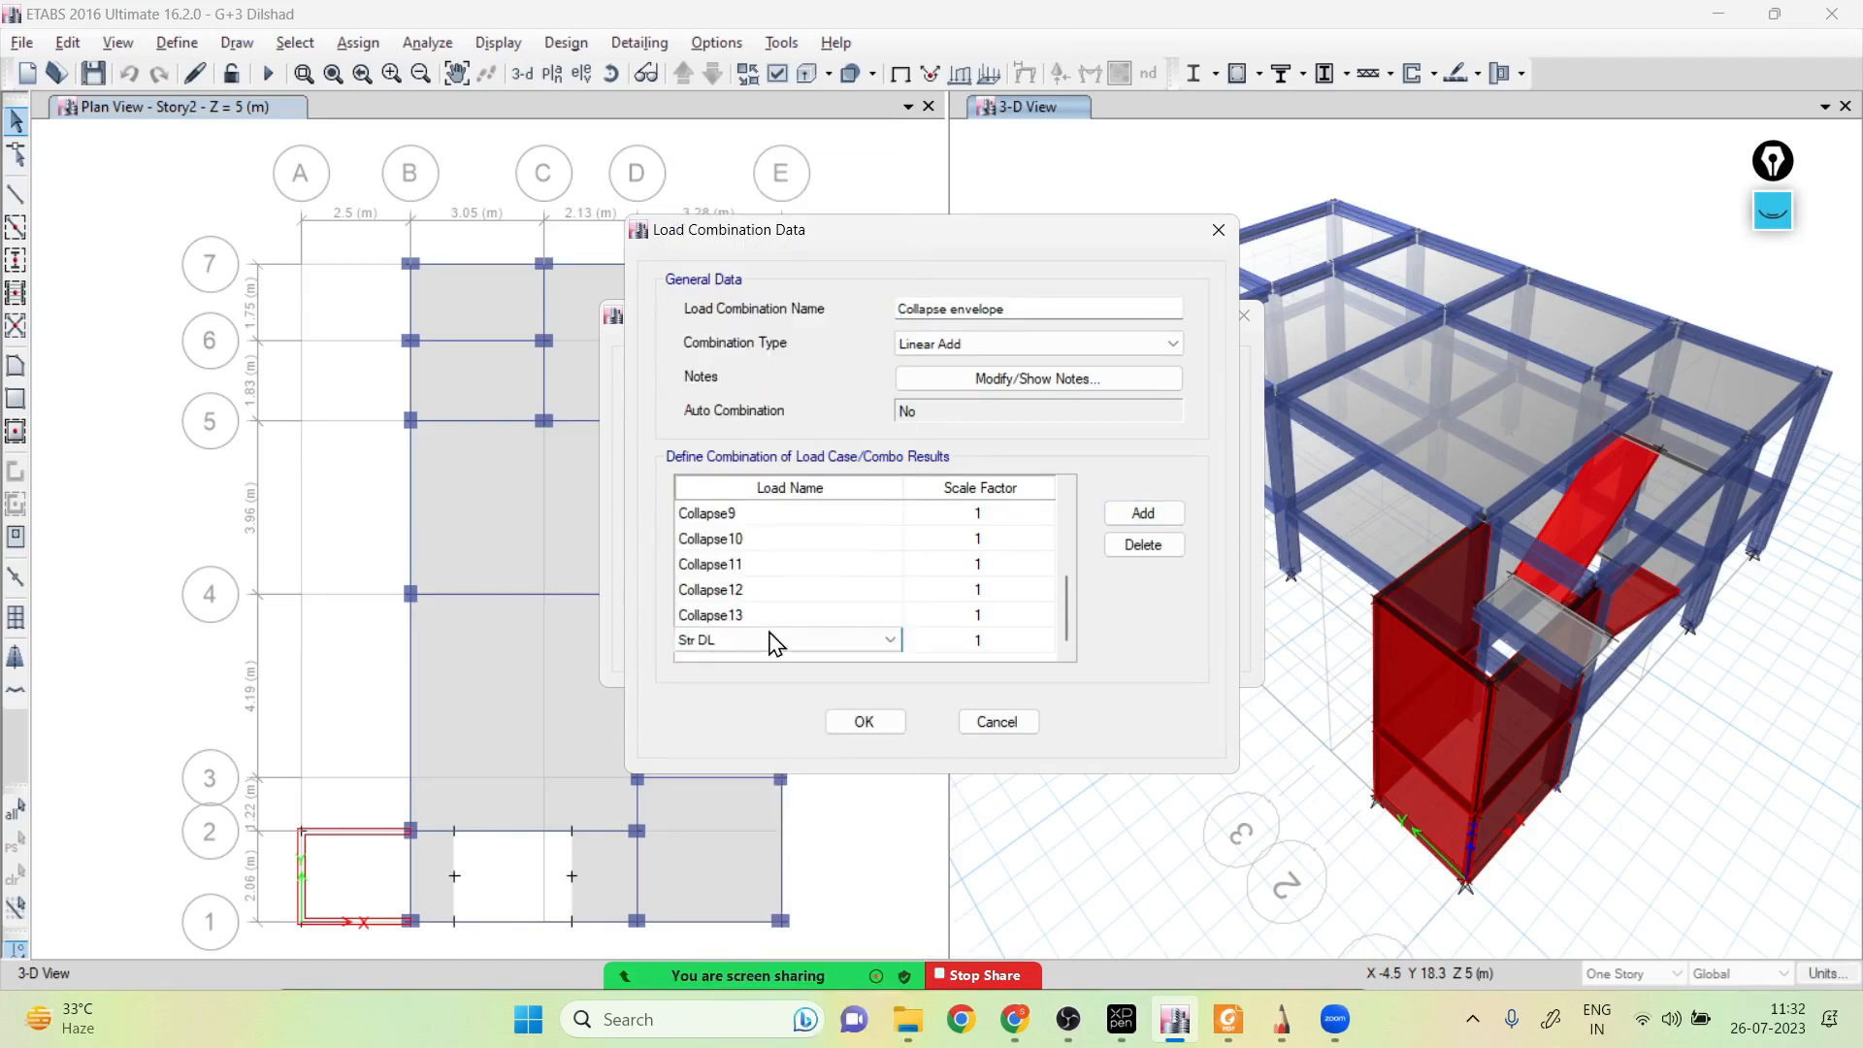
click(760, 403)
Add two more load rows to the envelope and assign Collapse15 and Collapse16 to them
scroll(789, 584, up, 3)
scroll(790, 586, down, 3)
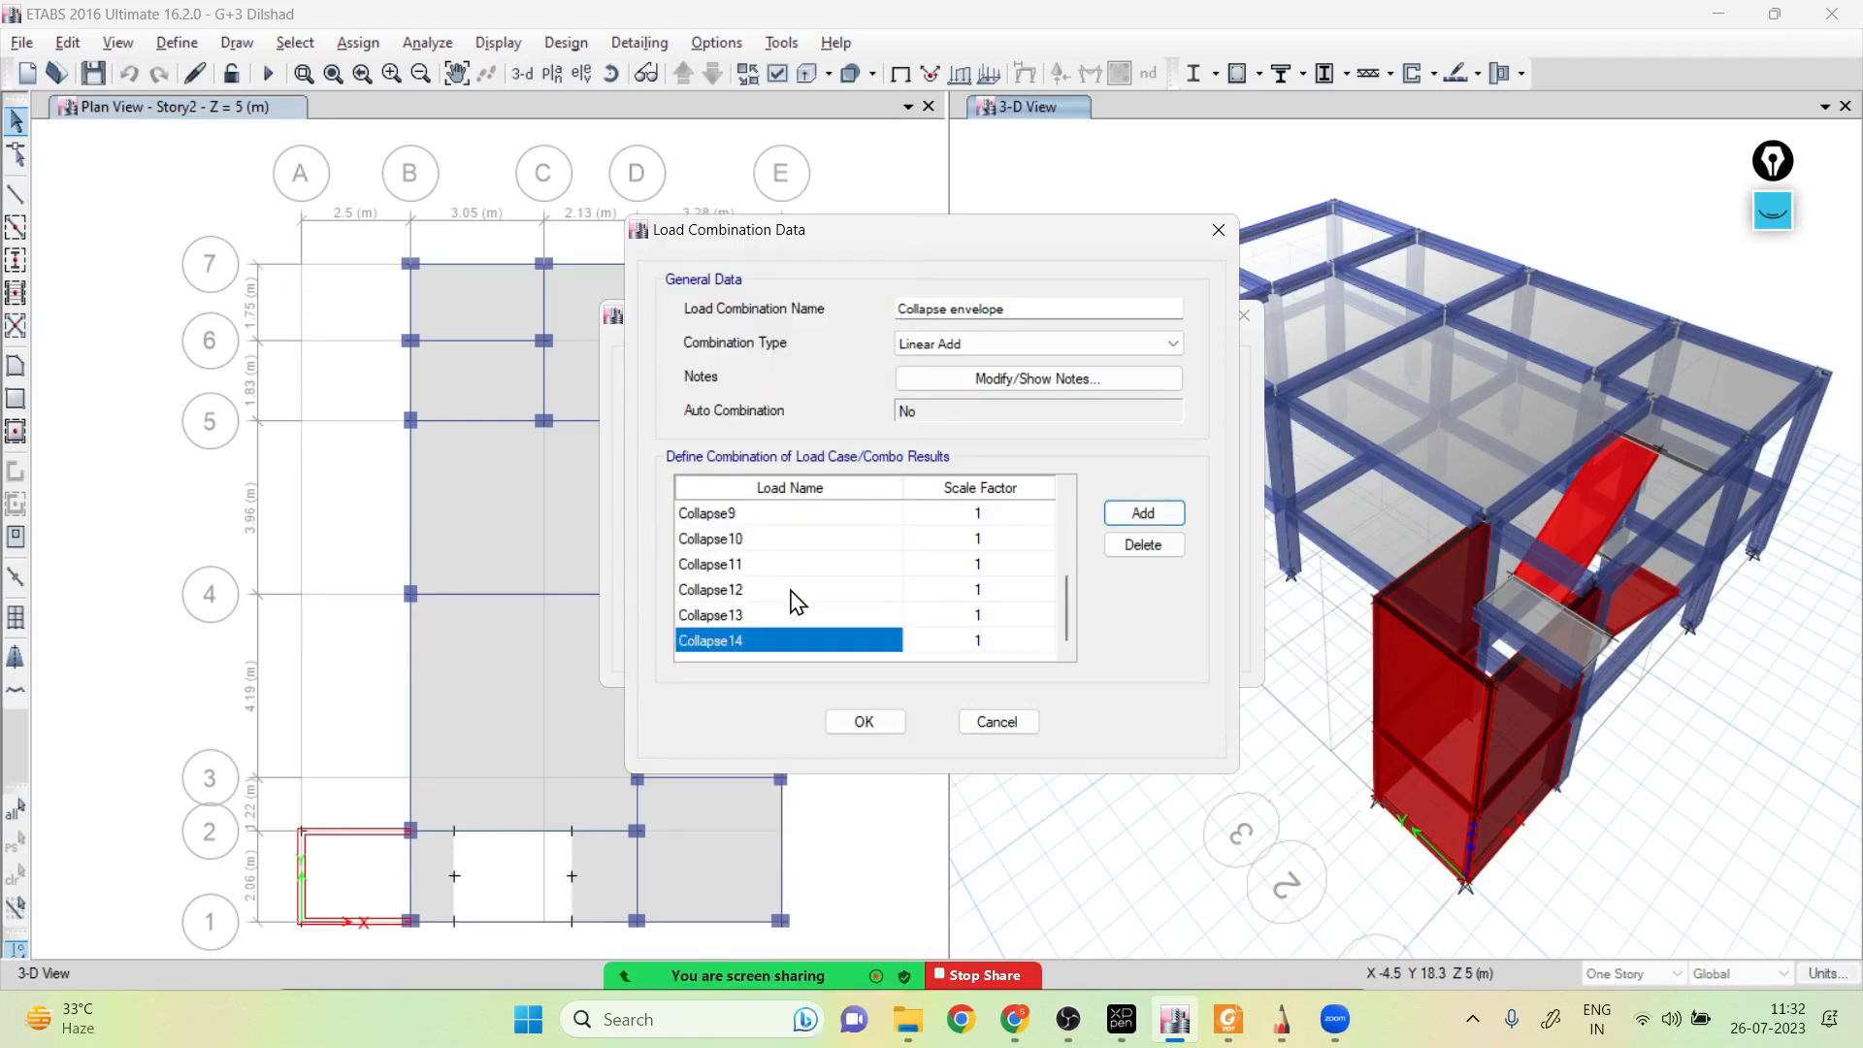
click(1143, 512)
click(776, 614)
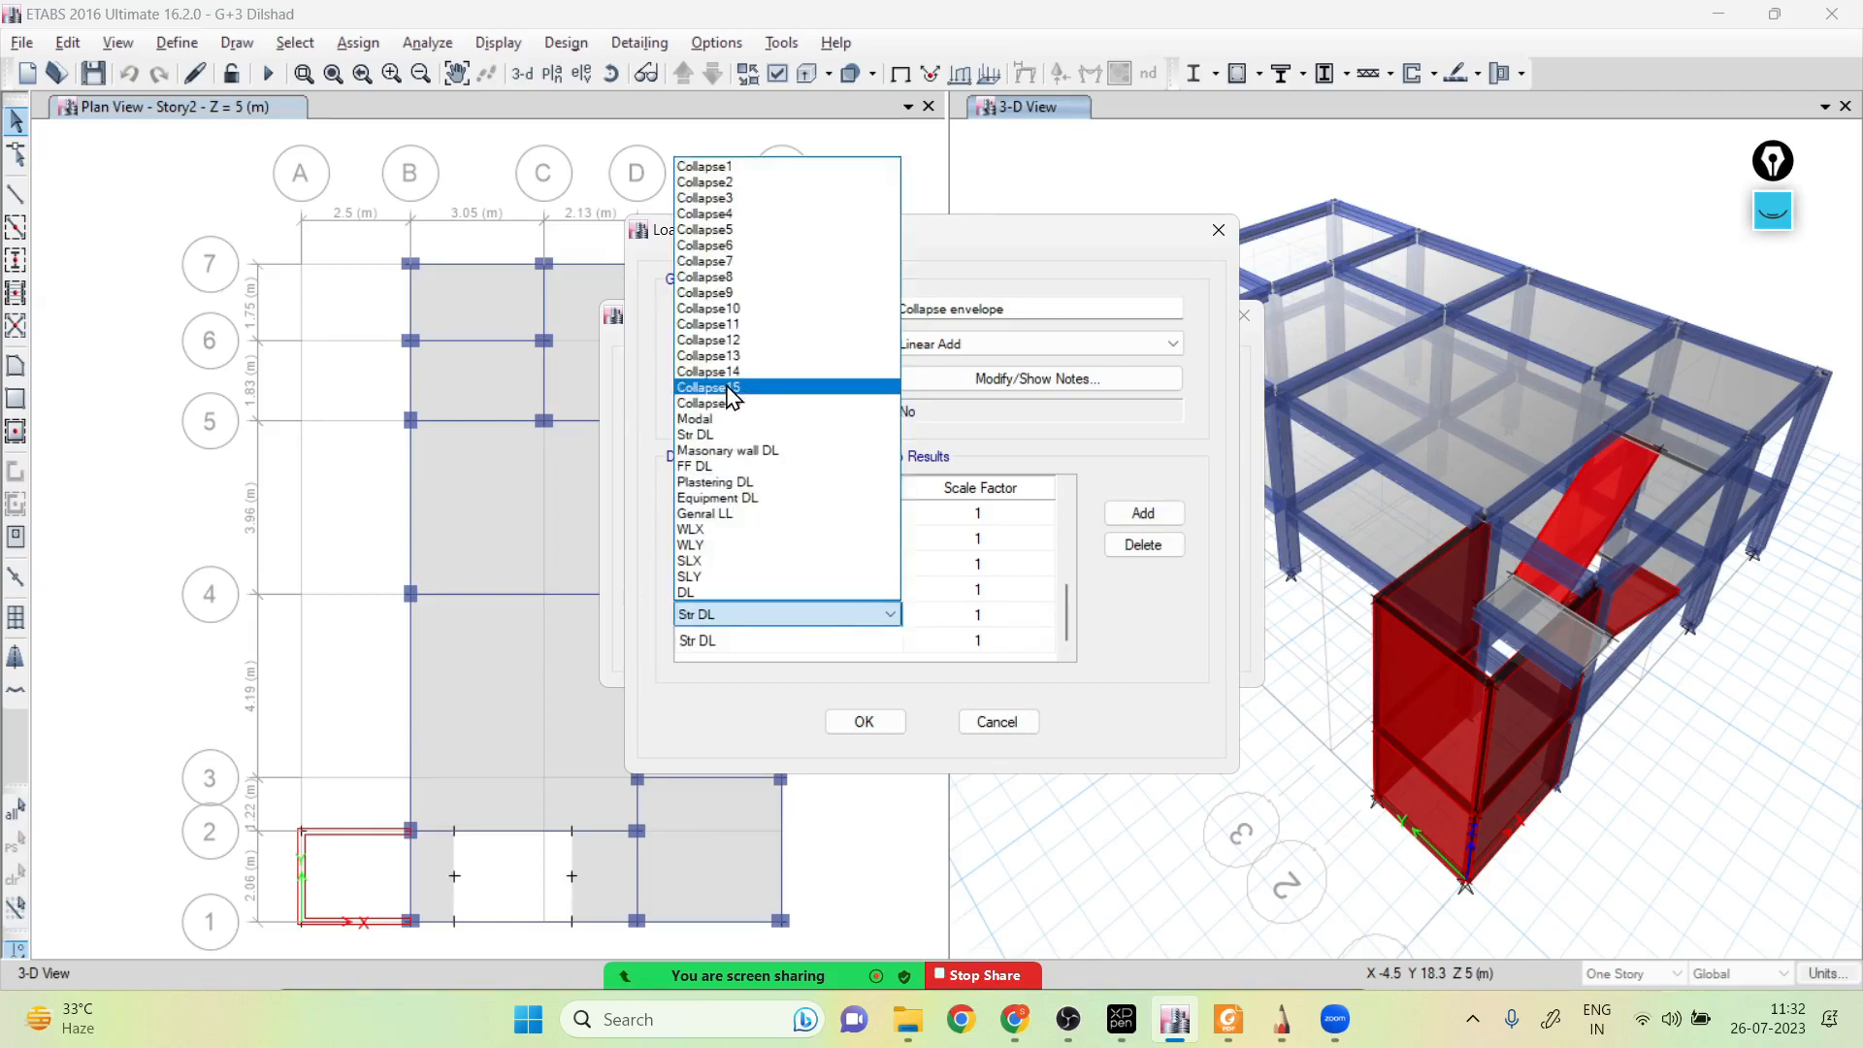
click(733, 388)
click(777, 641)
click(733, 430)
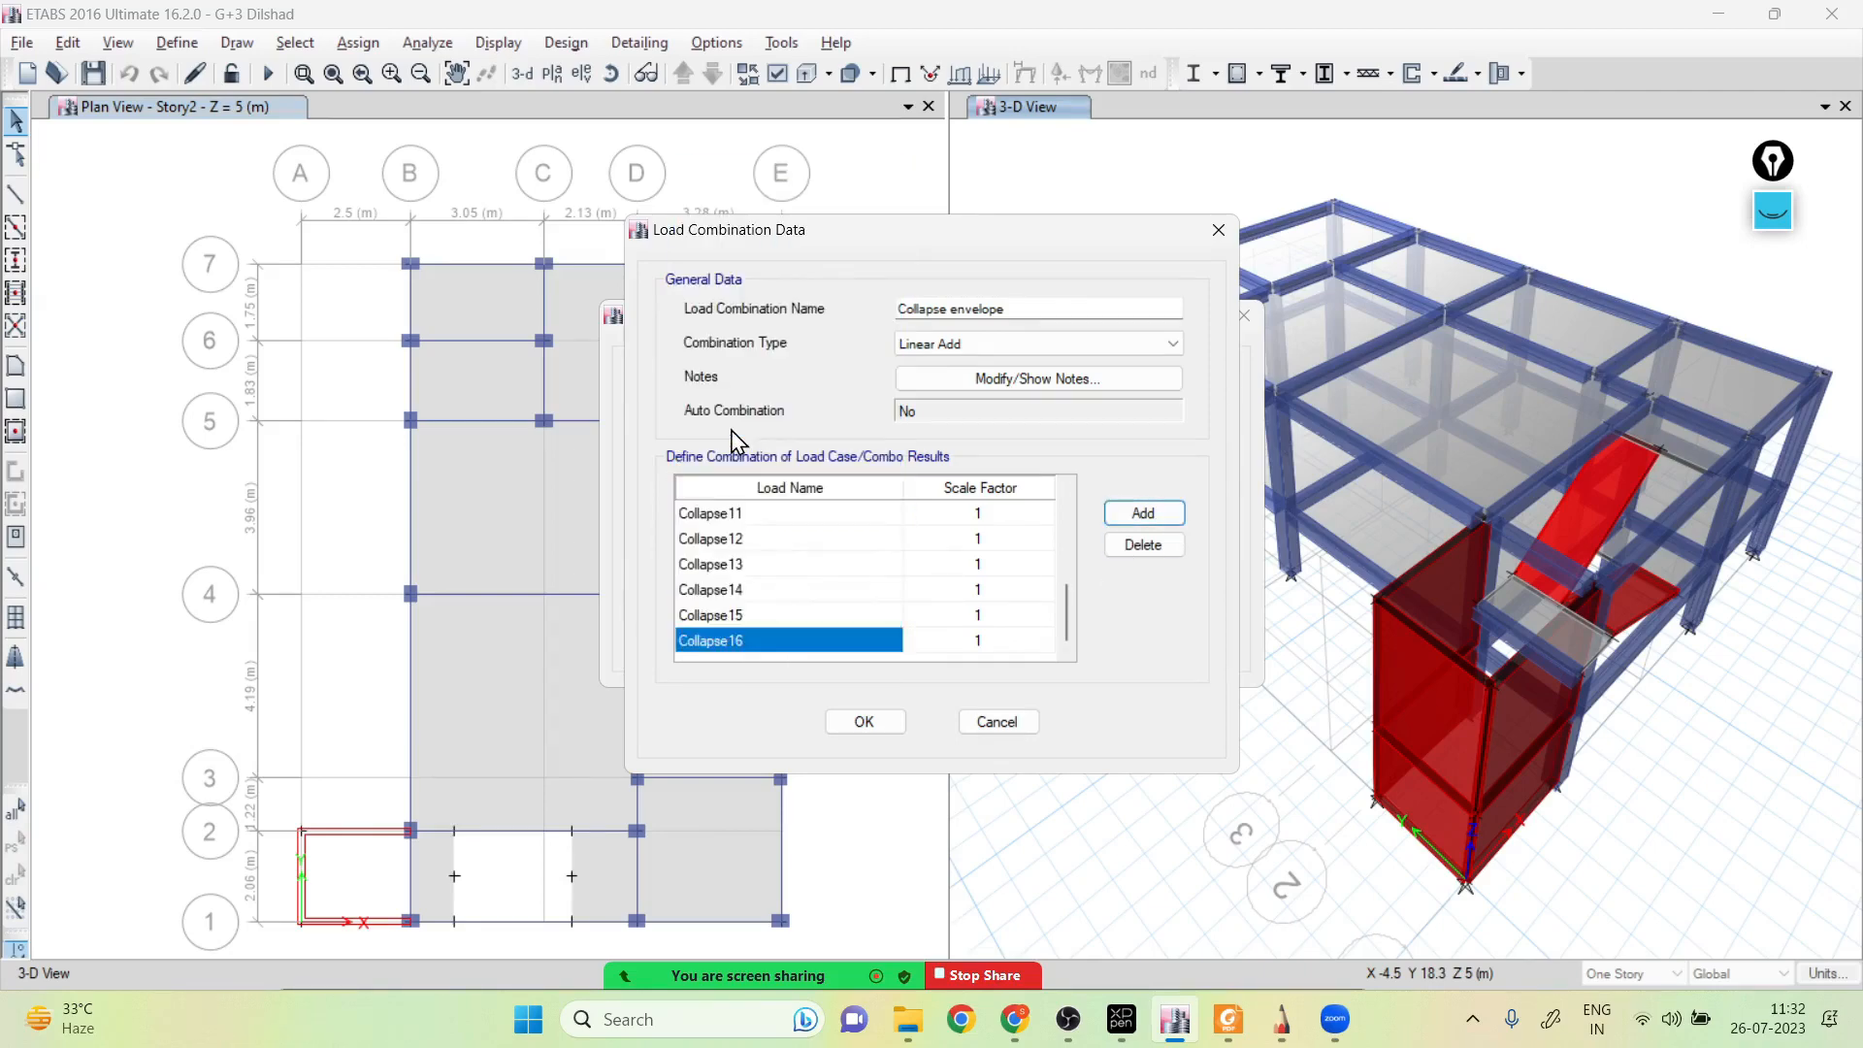
Review the load rows of the Collapse envelope combination, set its combination type to Envelope and accept it
scroll(805, 582, up, 5)
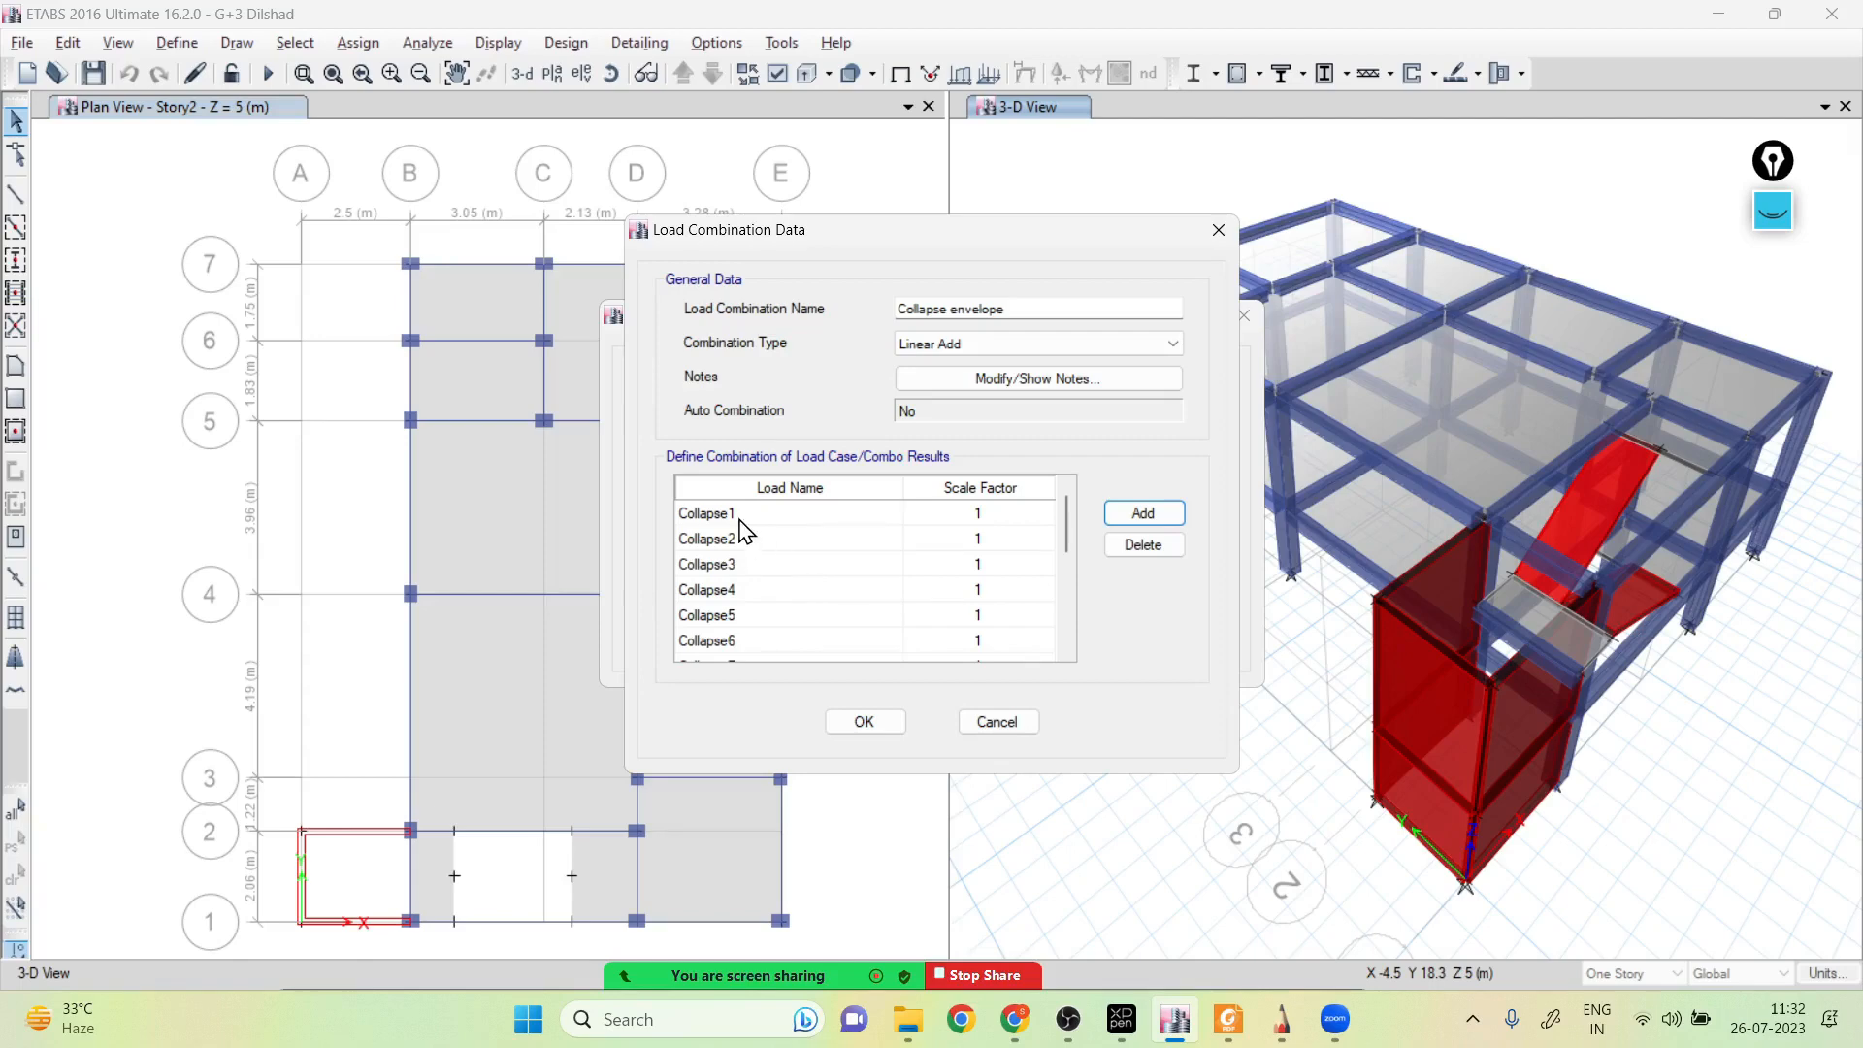
scroll(745, 532, down, 3)
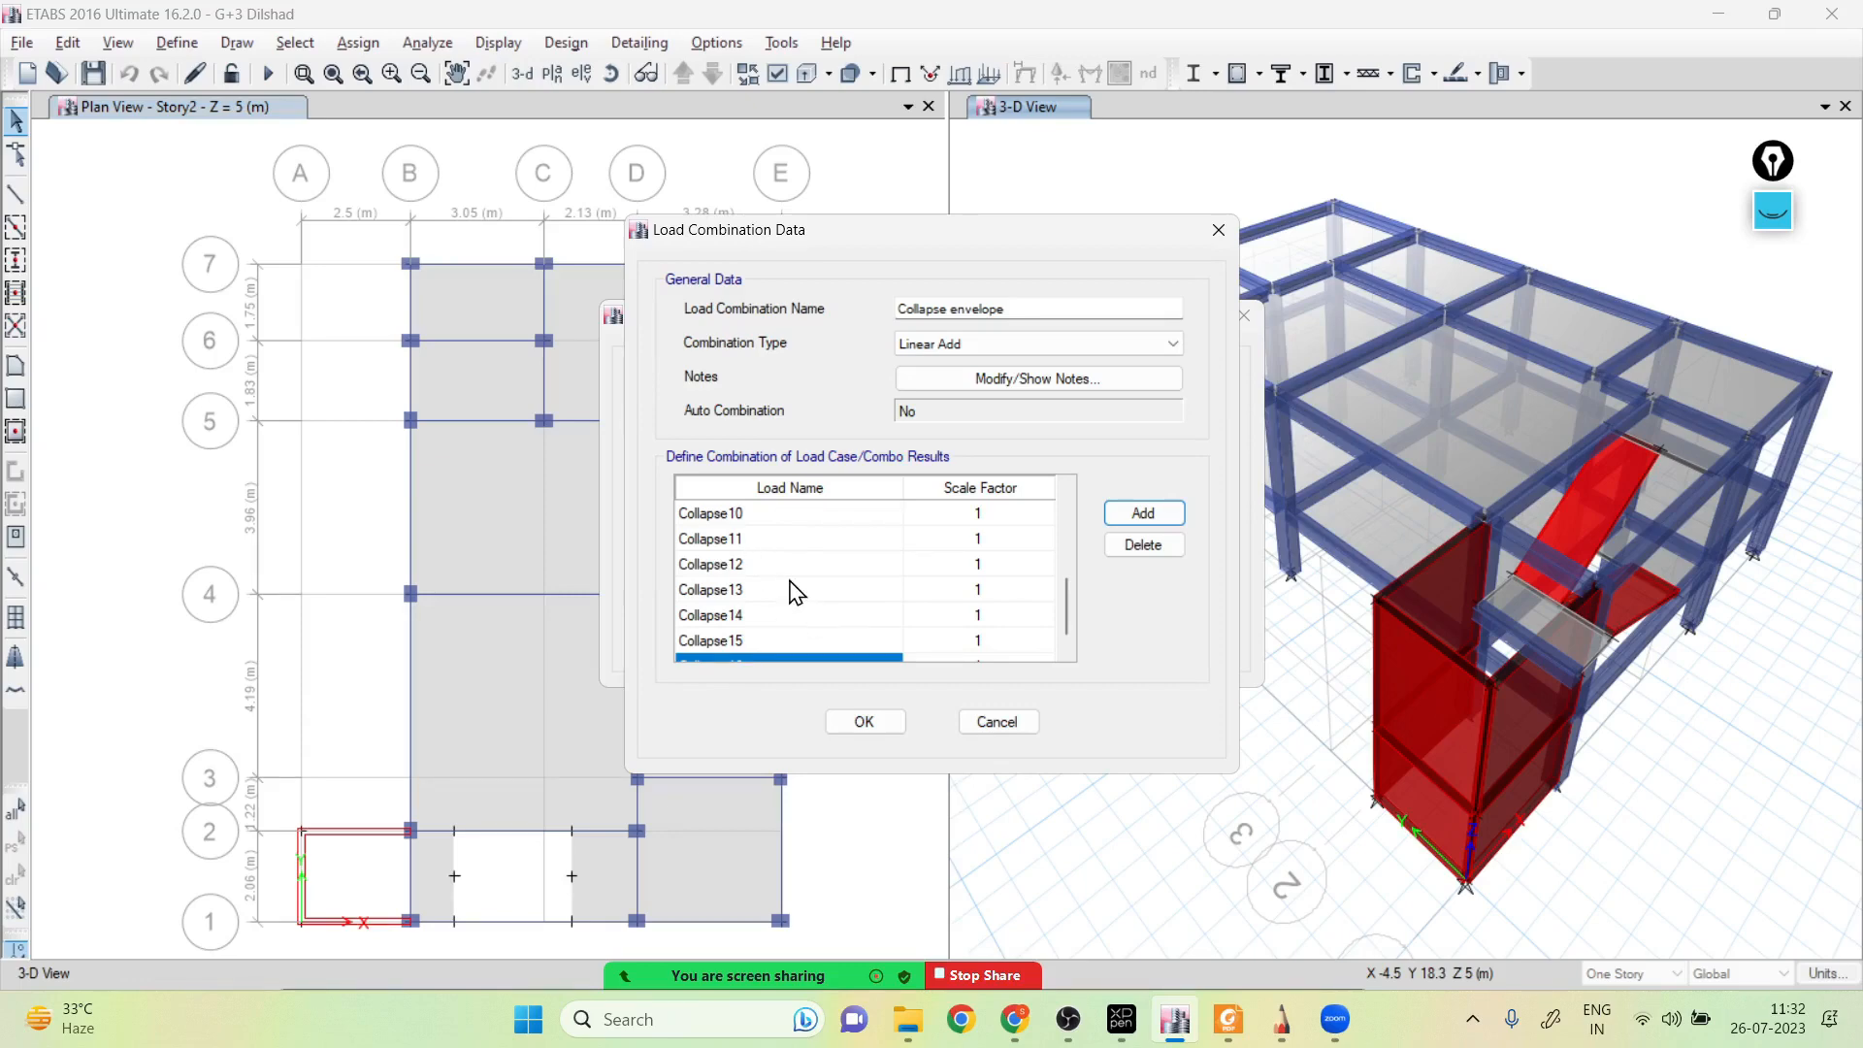
scroll(775, 572, up, 3)
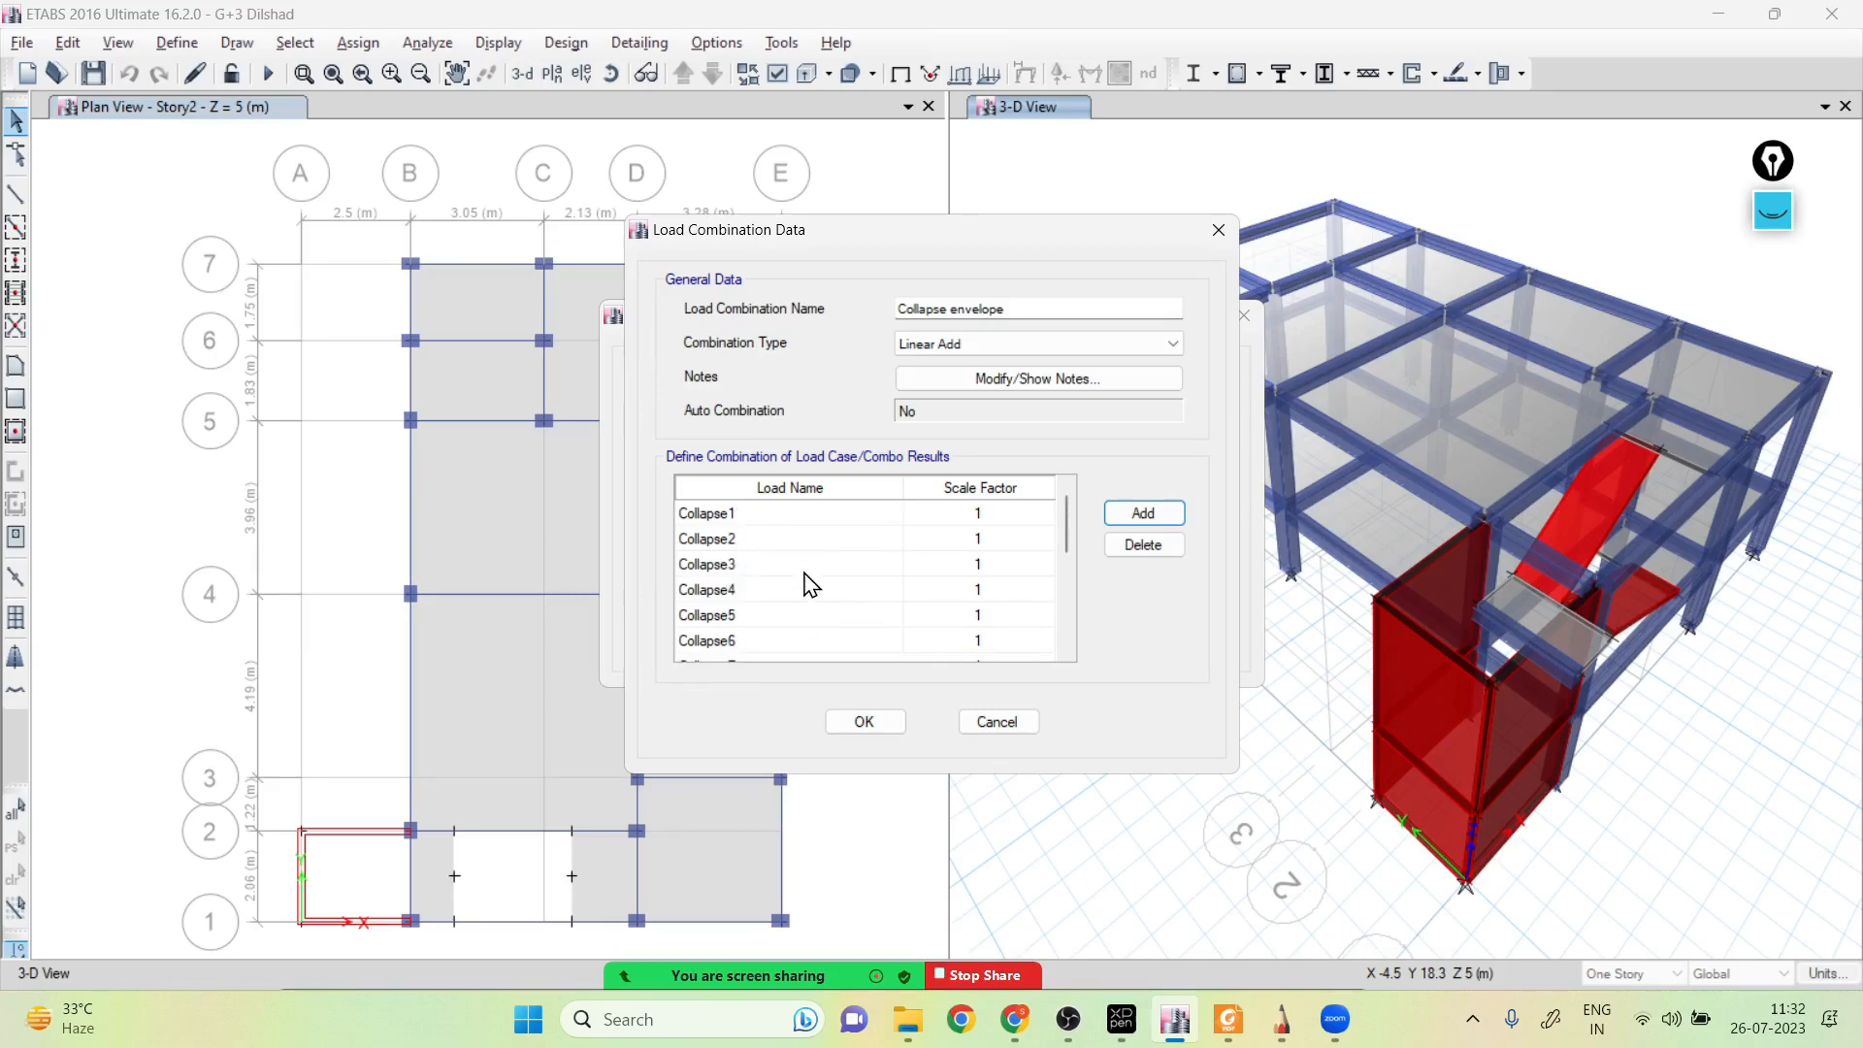
scroll(794, 590, down, 3)
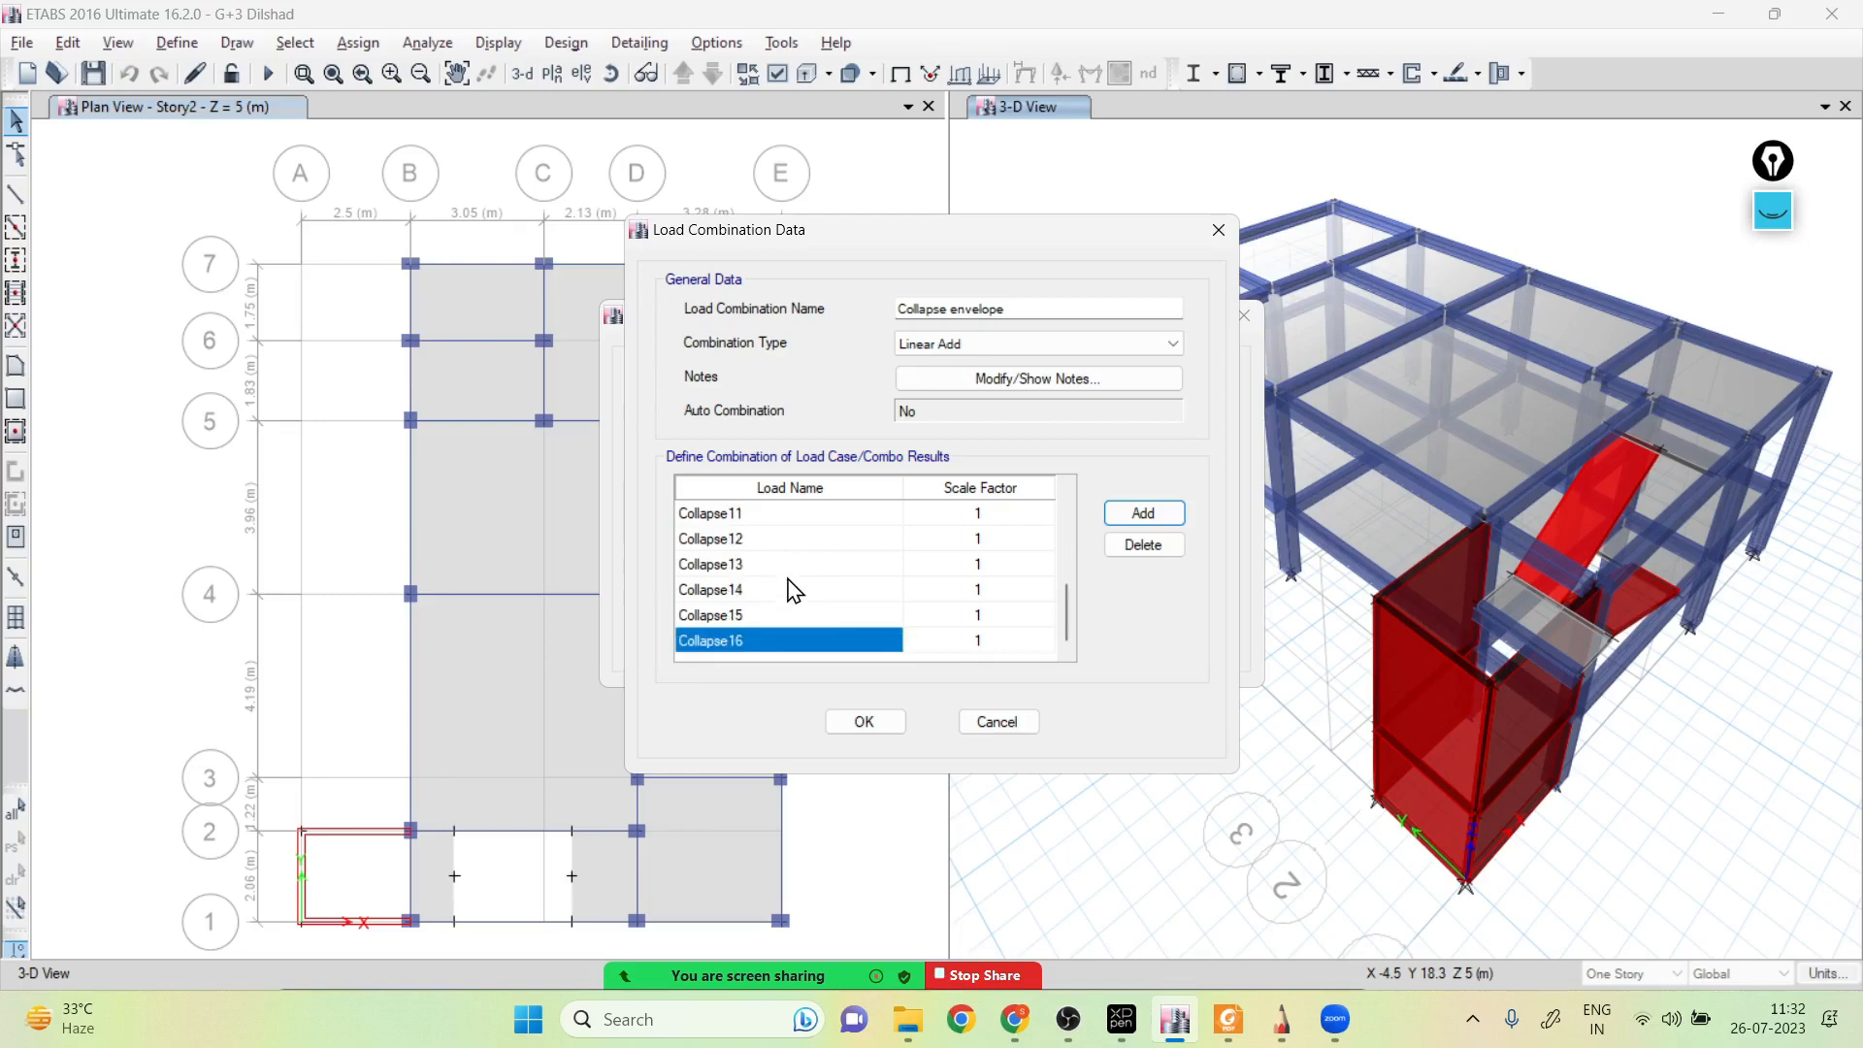
scroll(794, 586, up, 3)
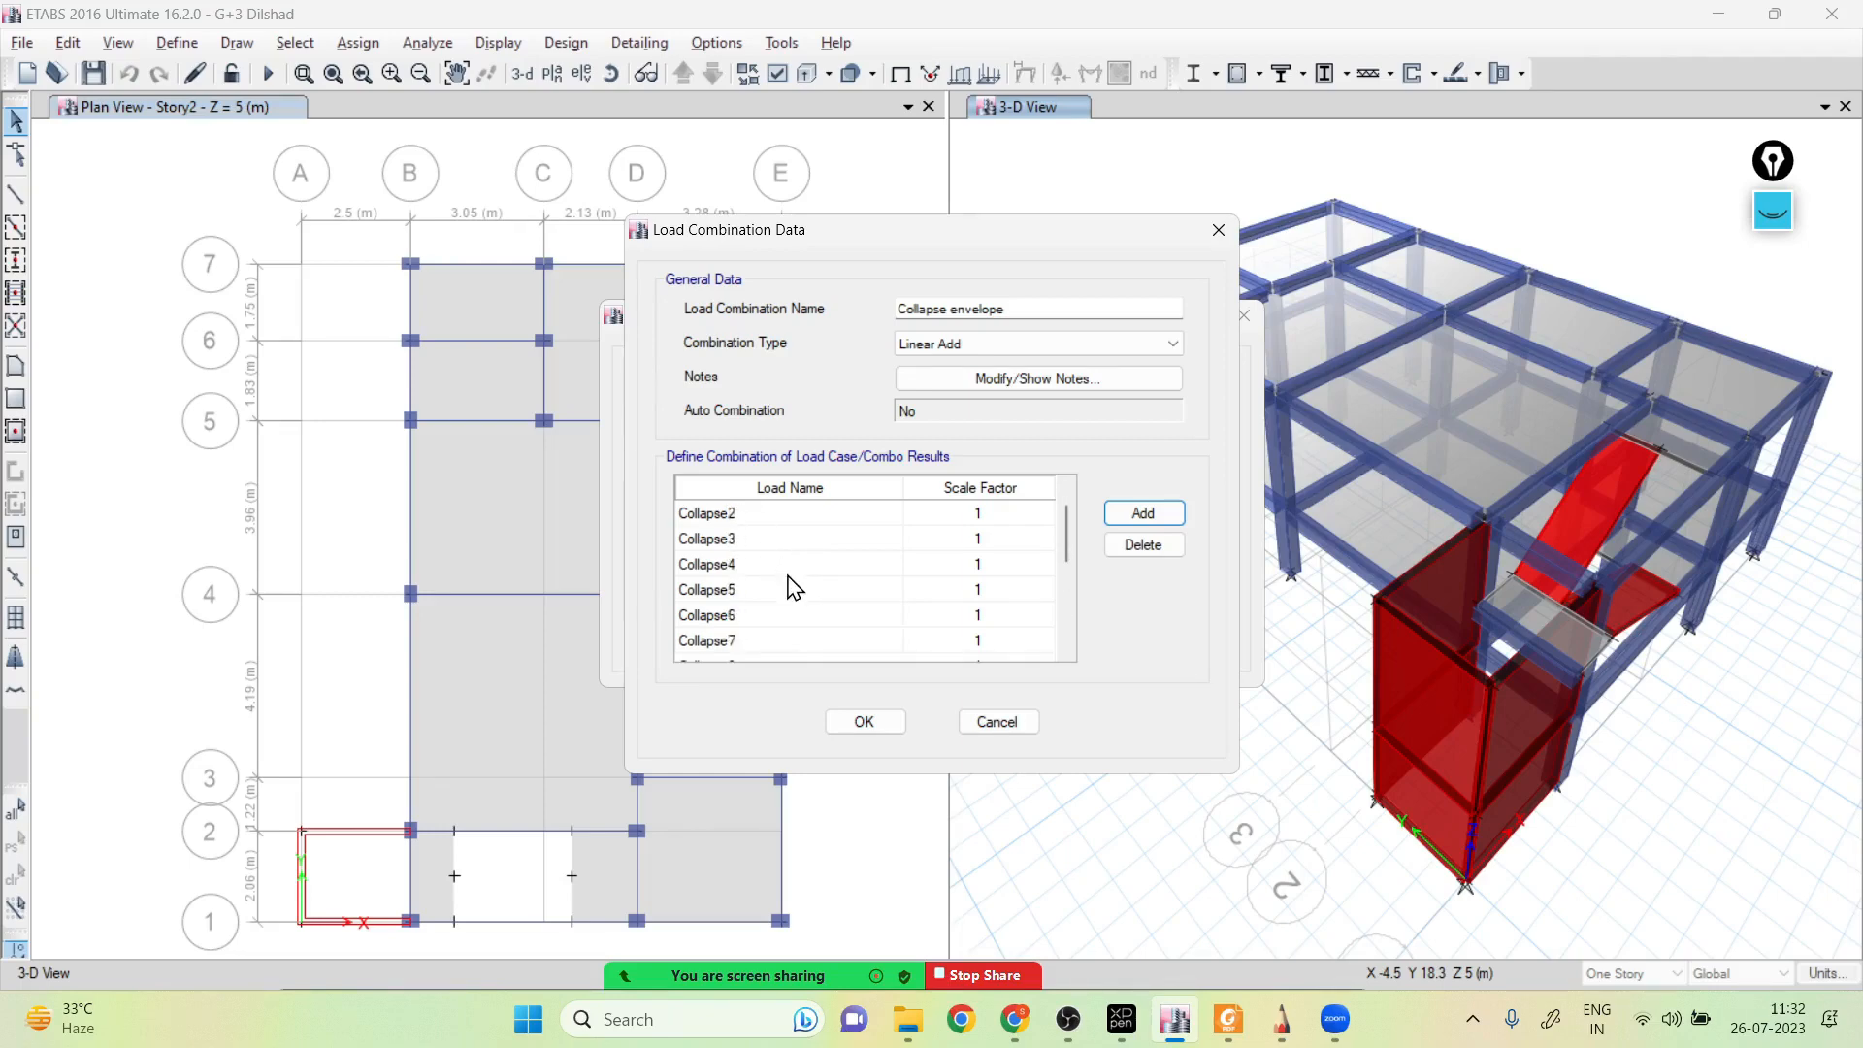
click(995, 345)
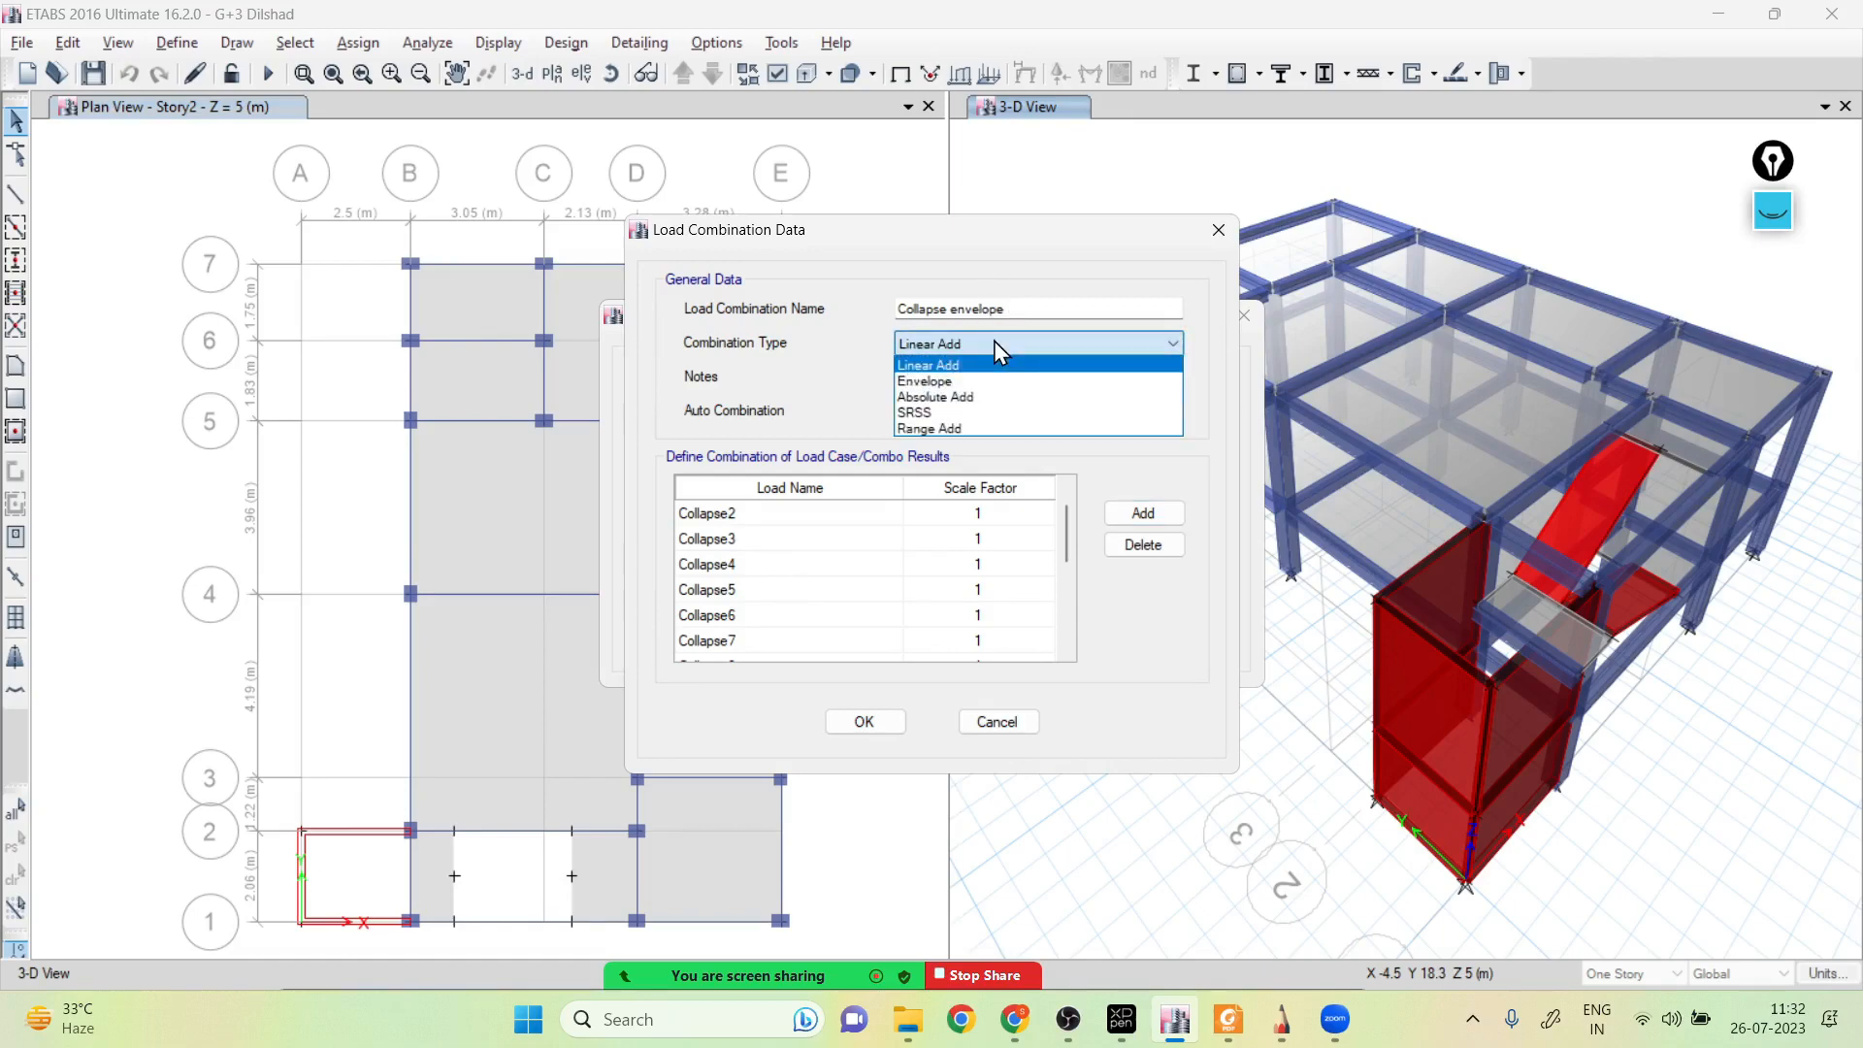
click(959, 383)
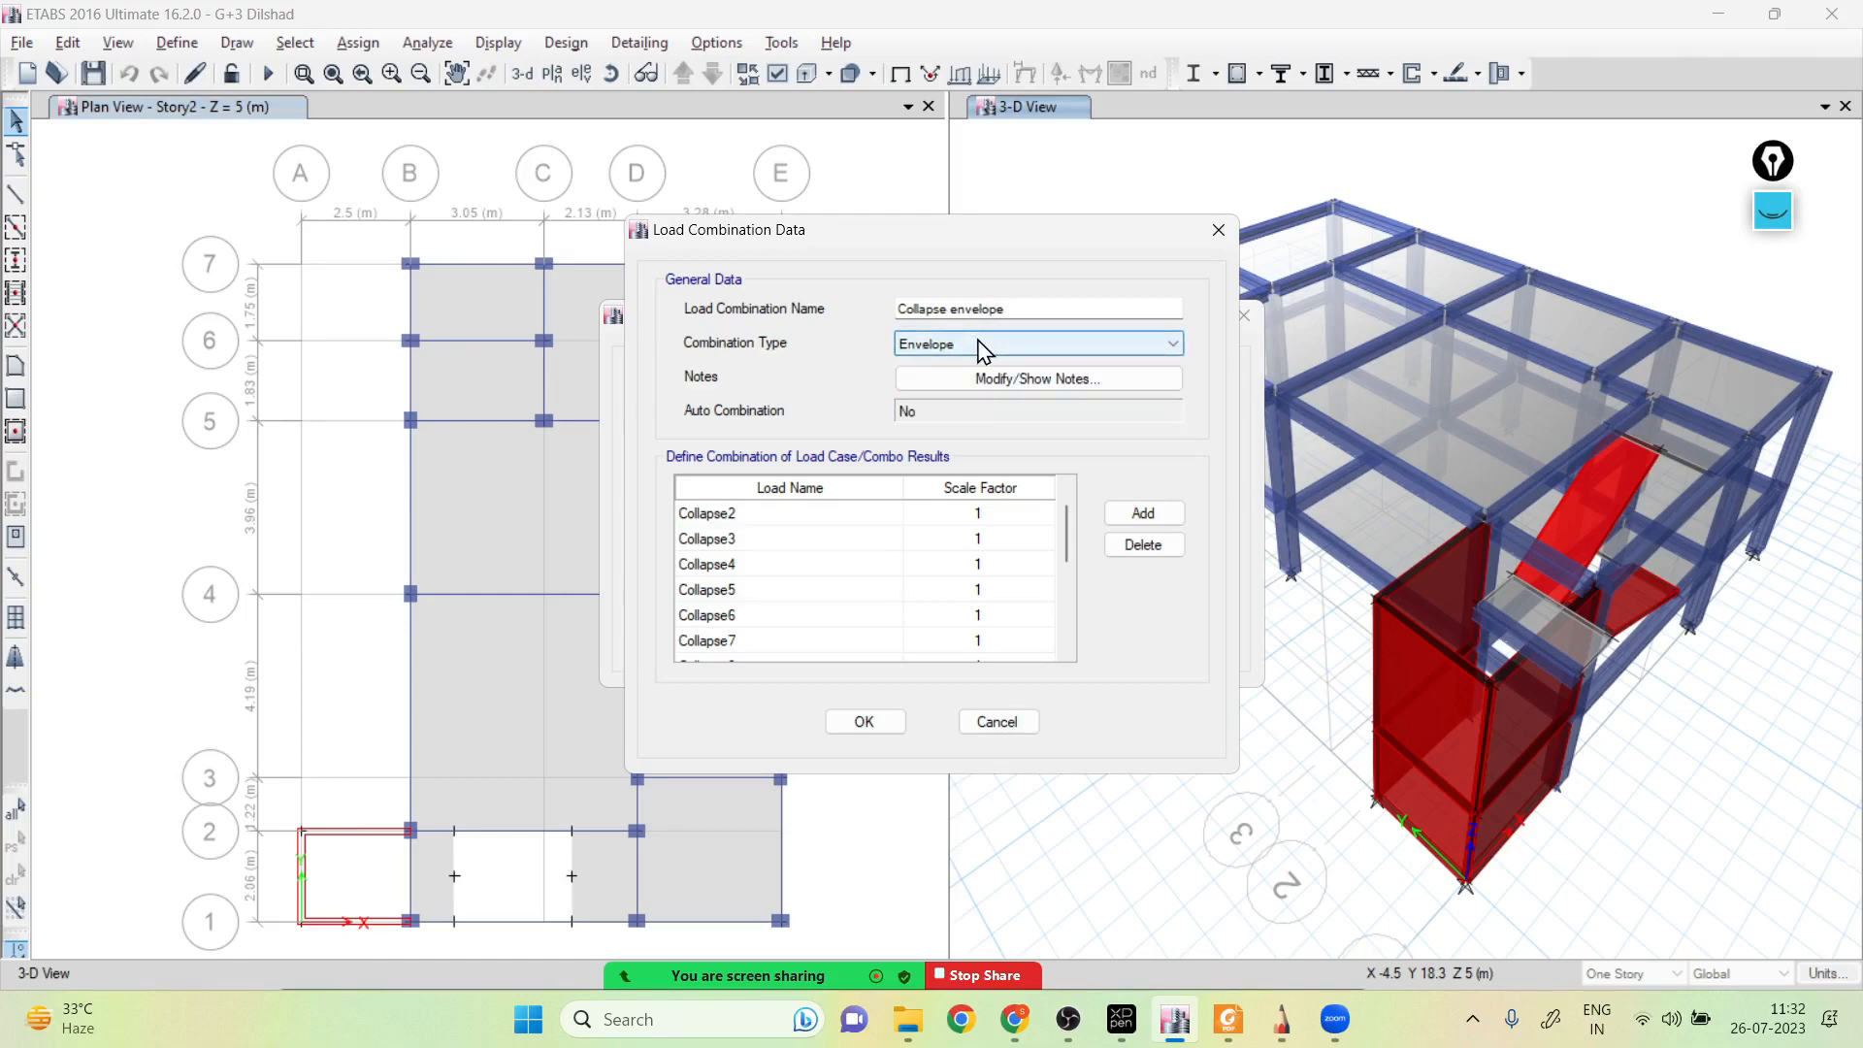
click(864, 720)
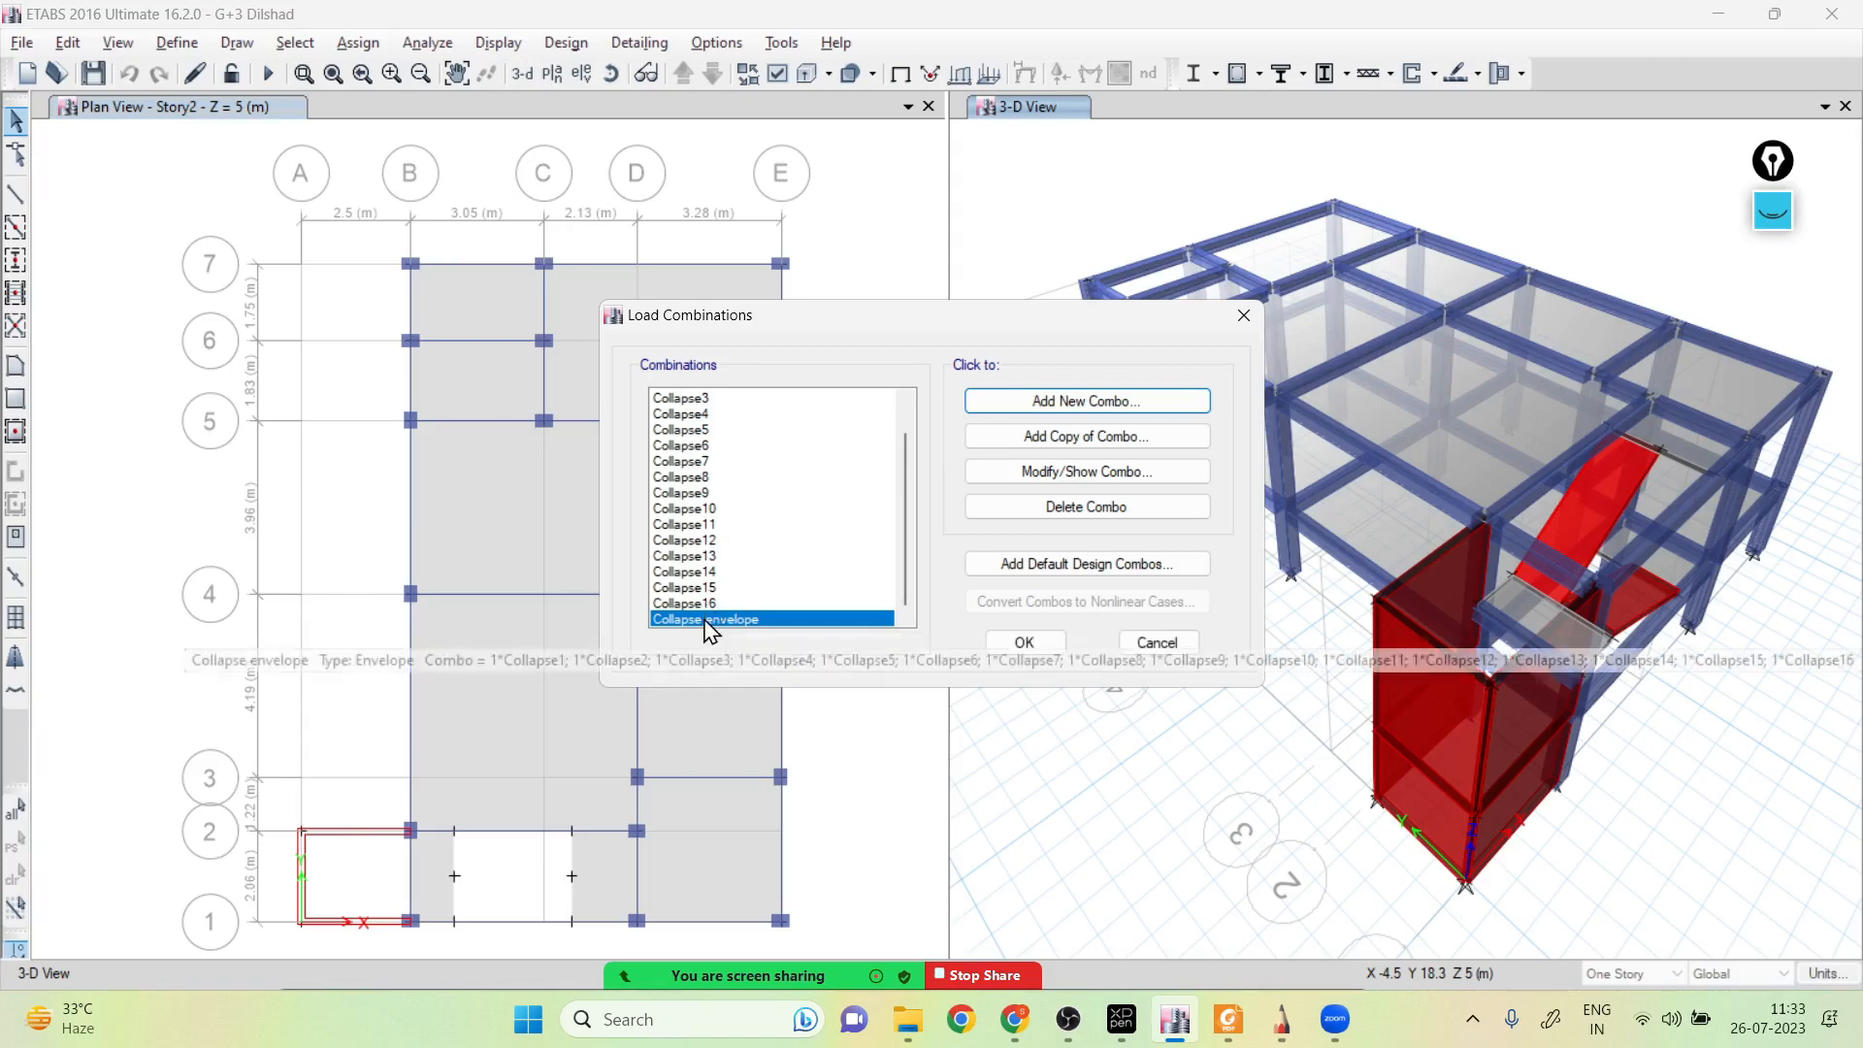
Create a new load combination named Service1 and check its serviceability loads in Load Combination.pdf in Foxit Reader
click(1082, 402)
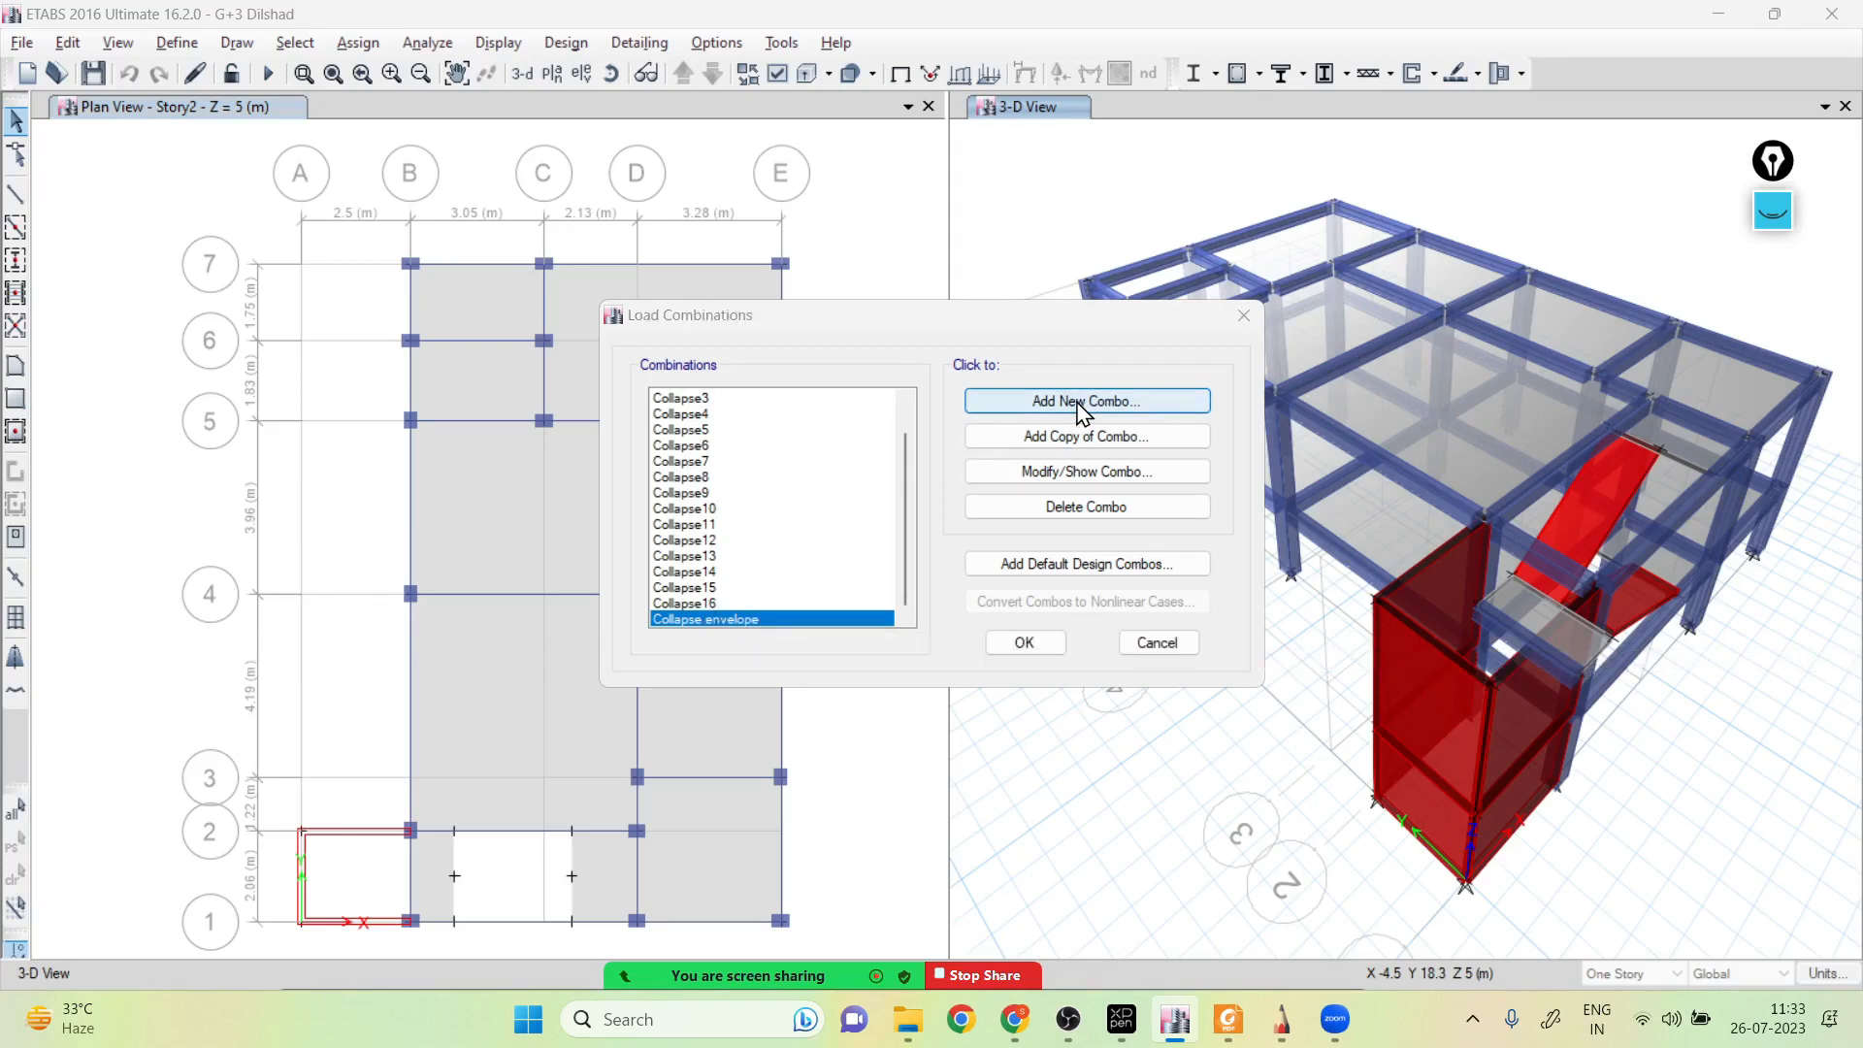
click(996, 313)
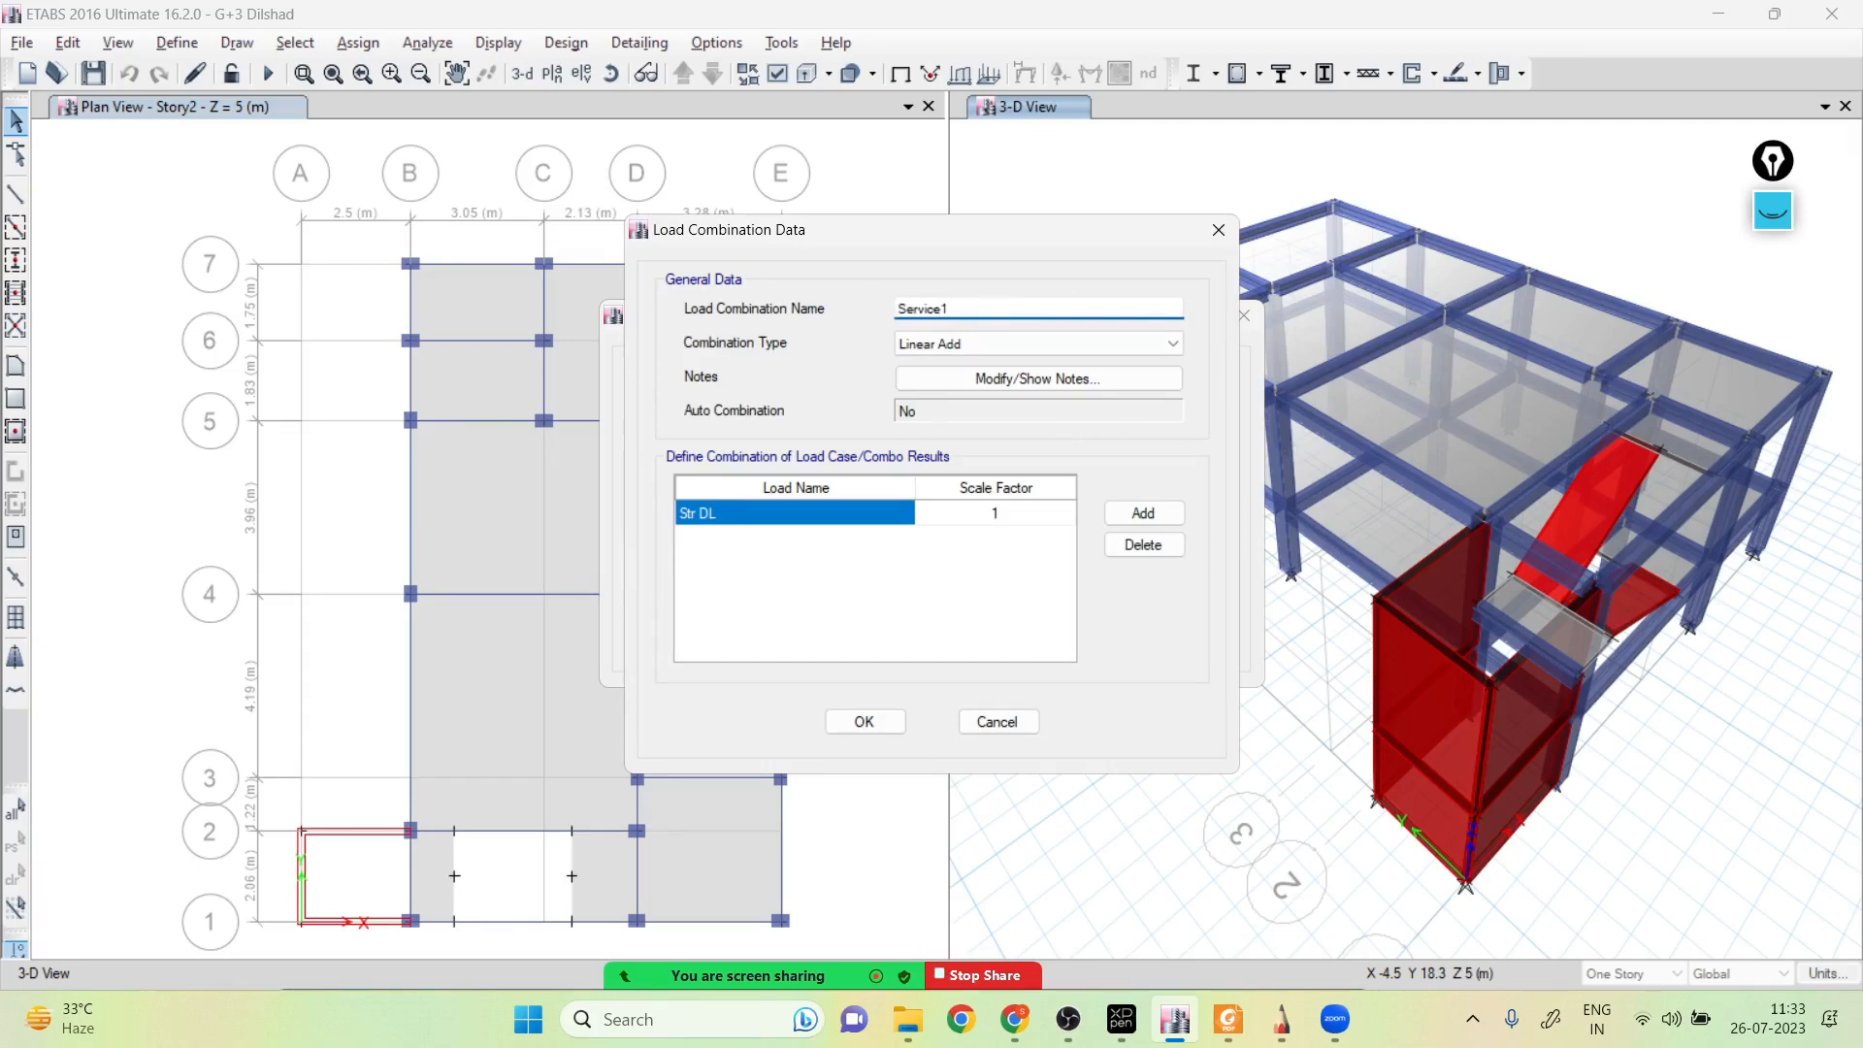
text(Service1)
click(1228, 1019)
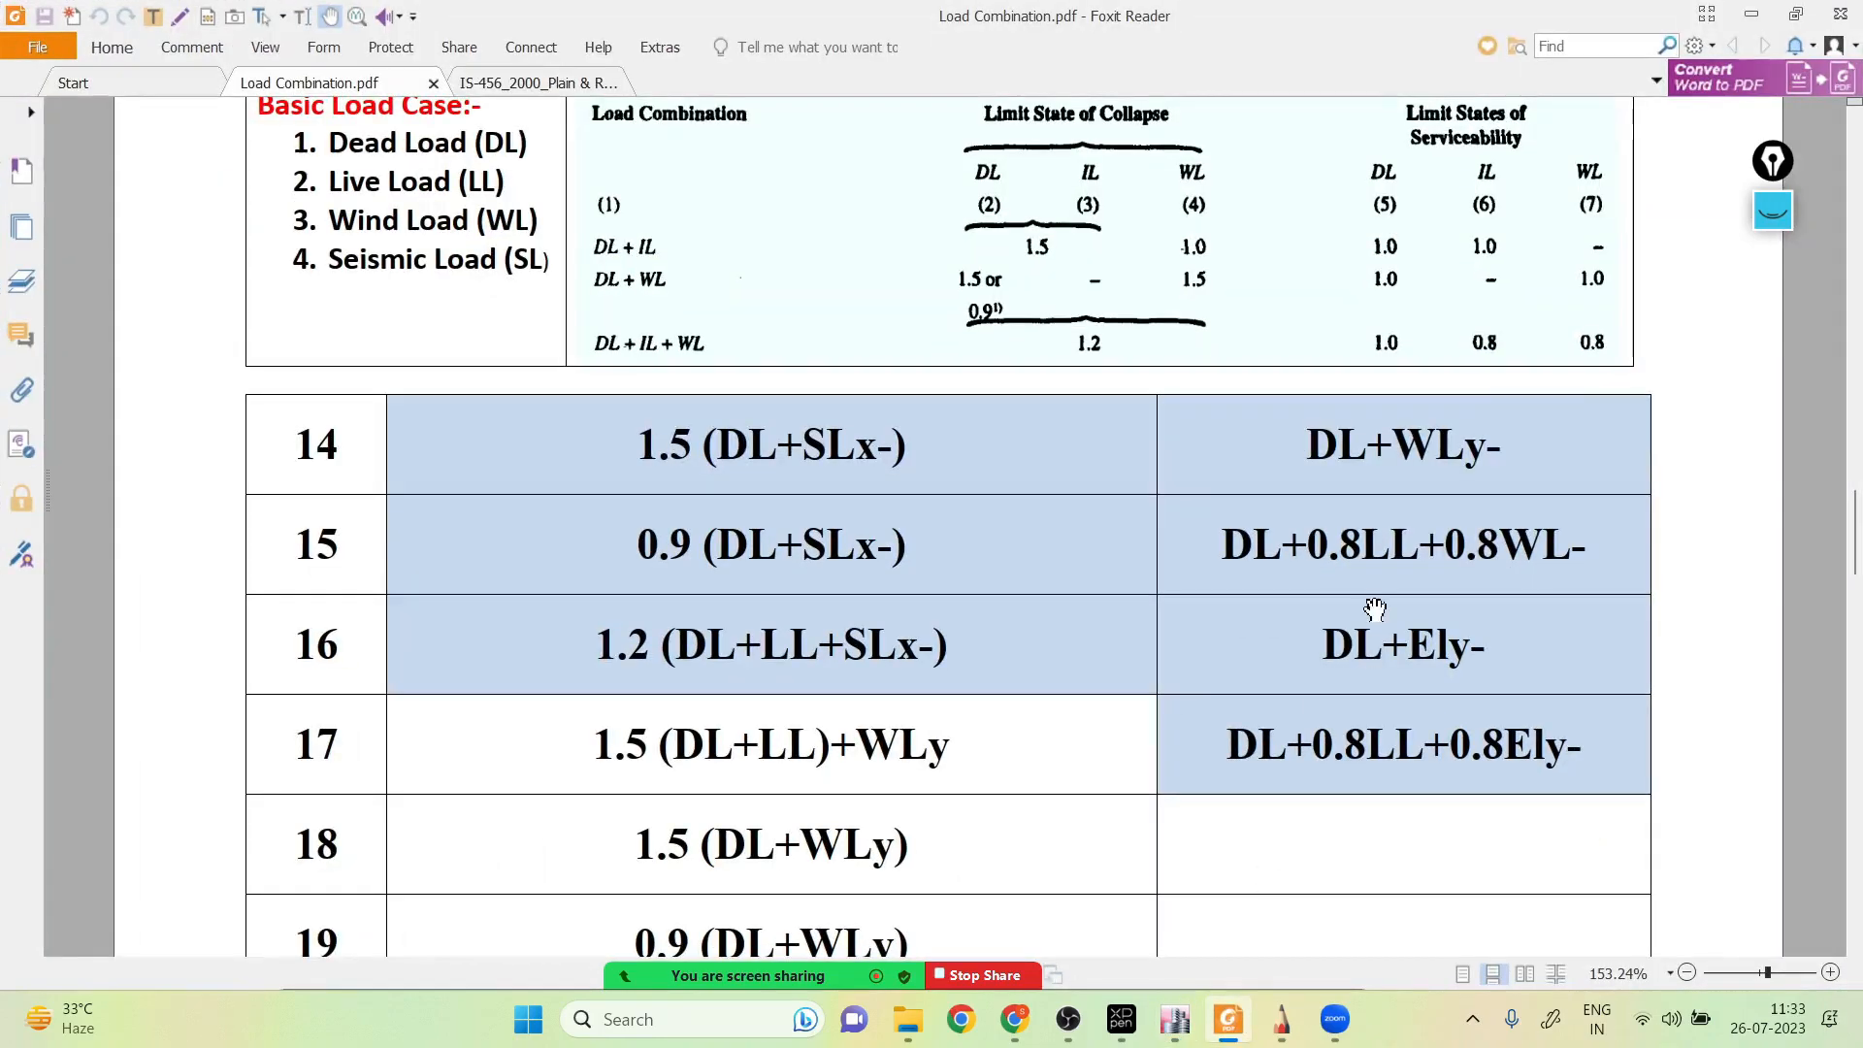
scroll(1375, 608, up, 20)
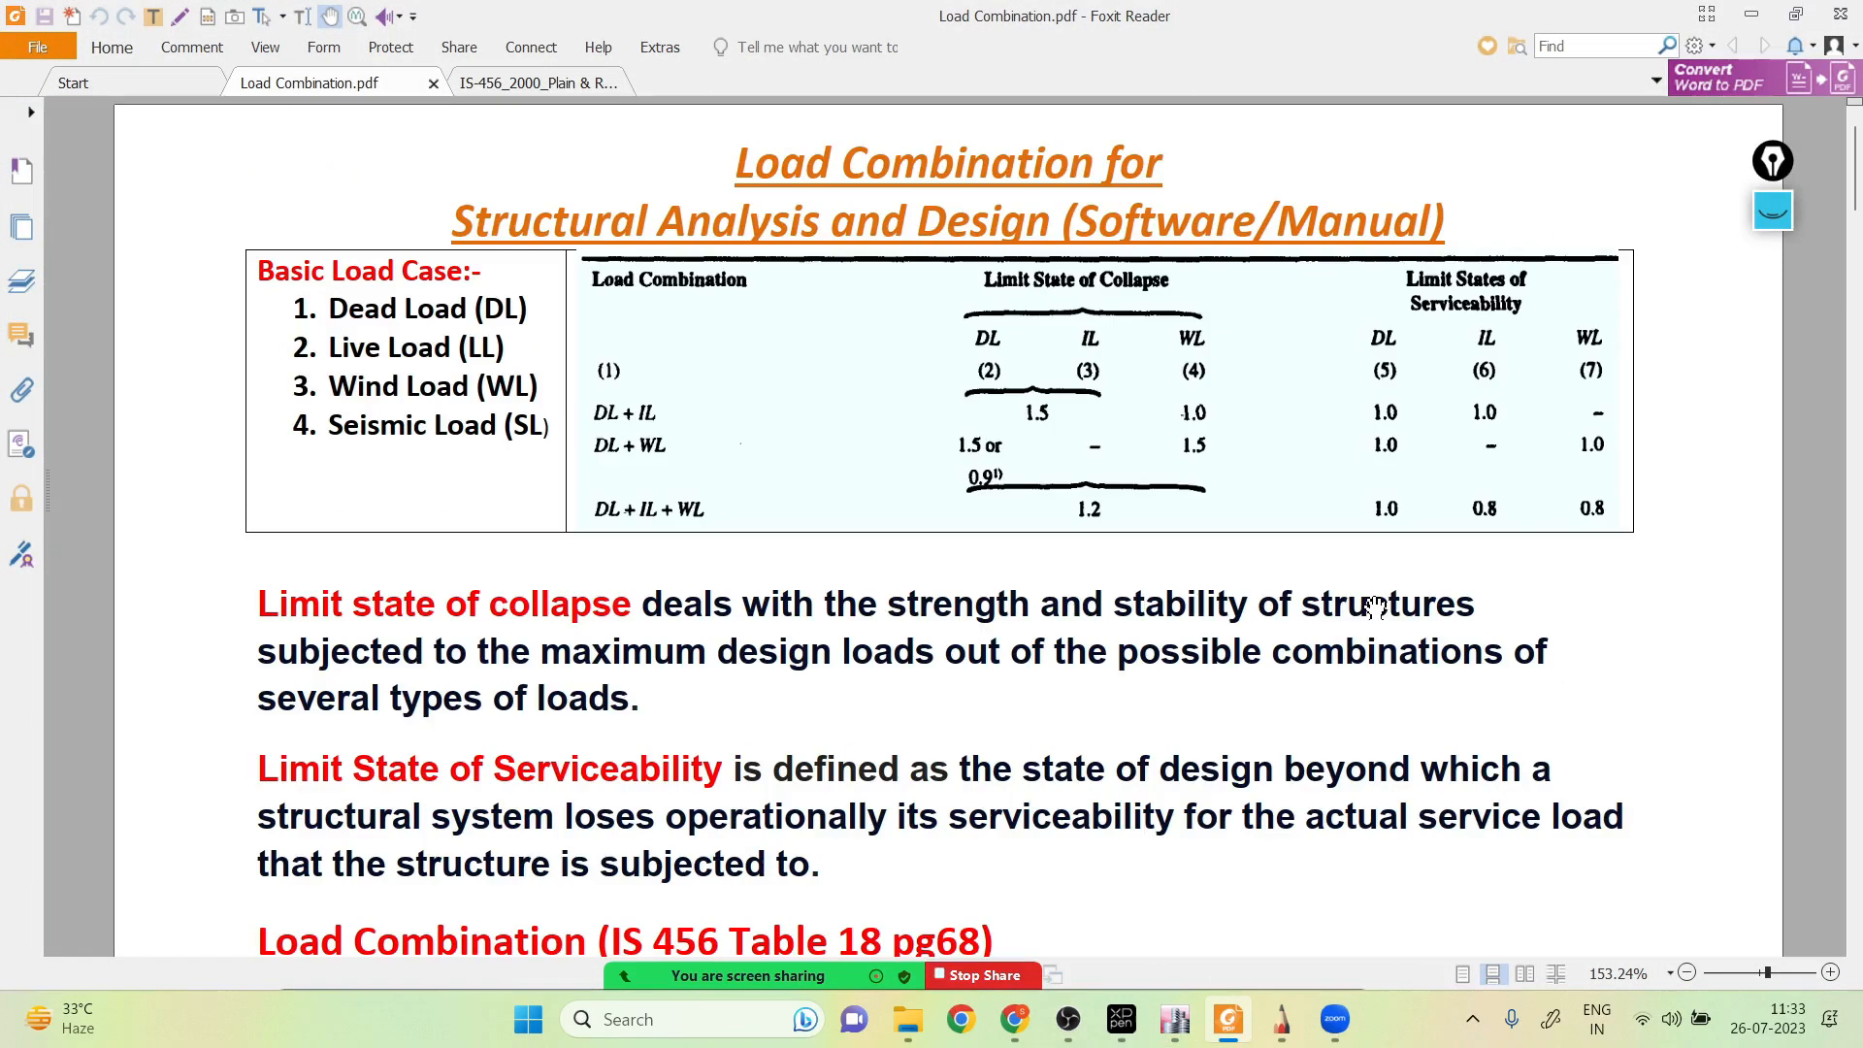
scroll(1375, 608, down, 8)
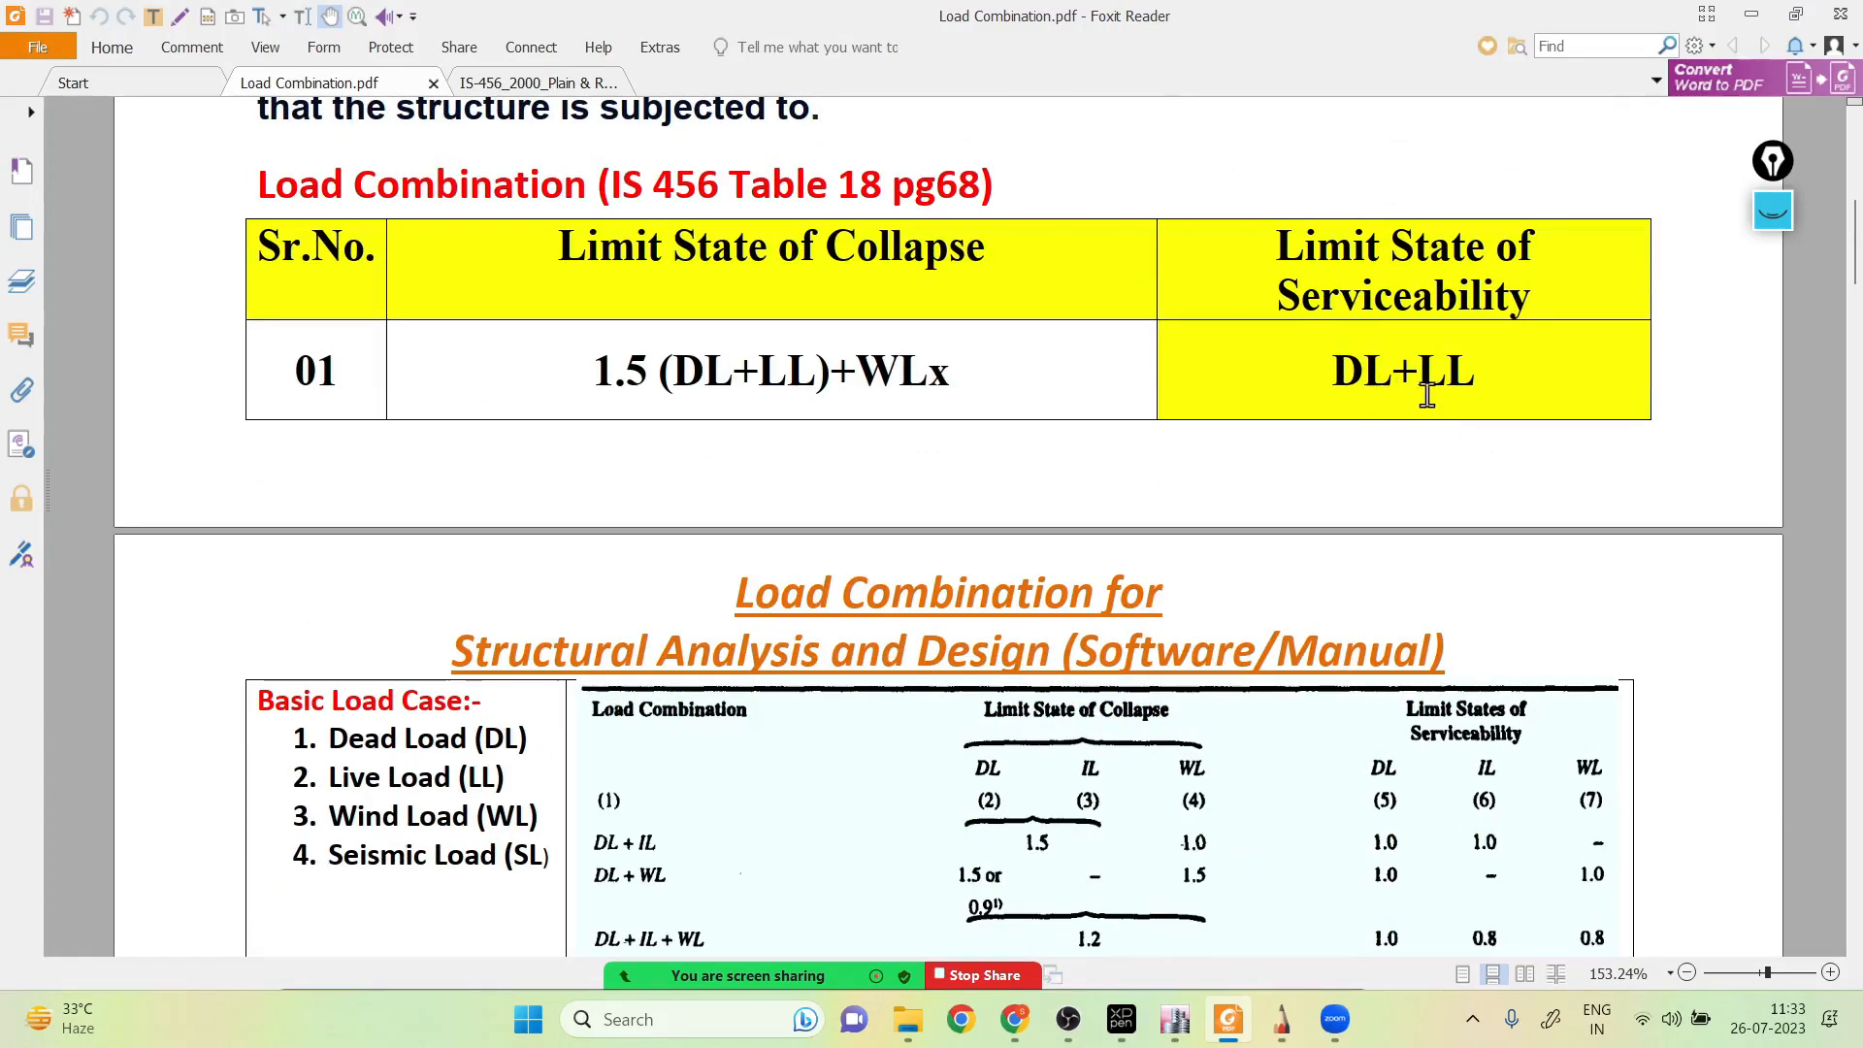
key(alt+Tab)
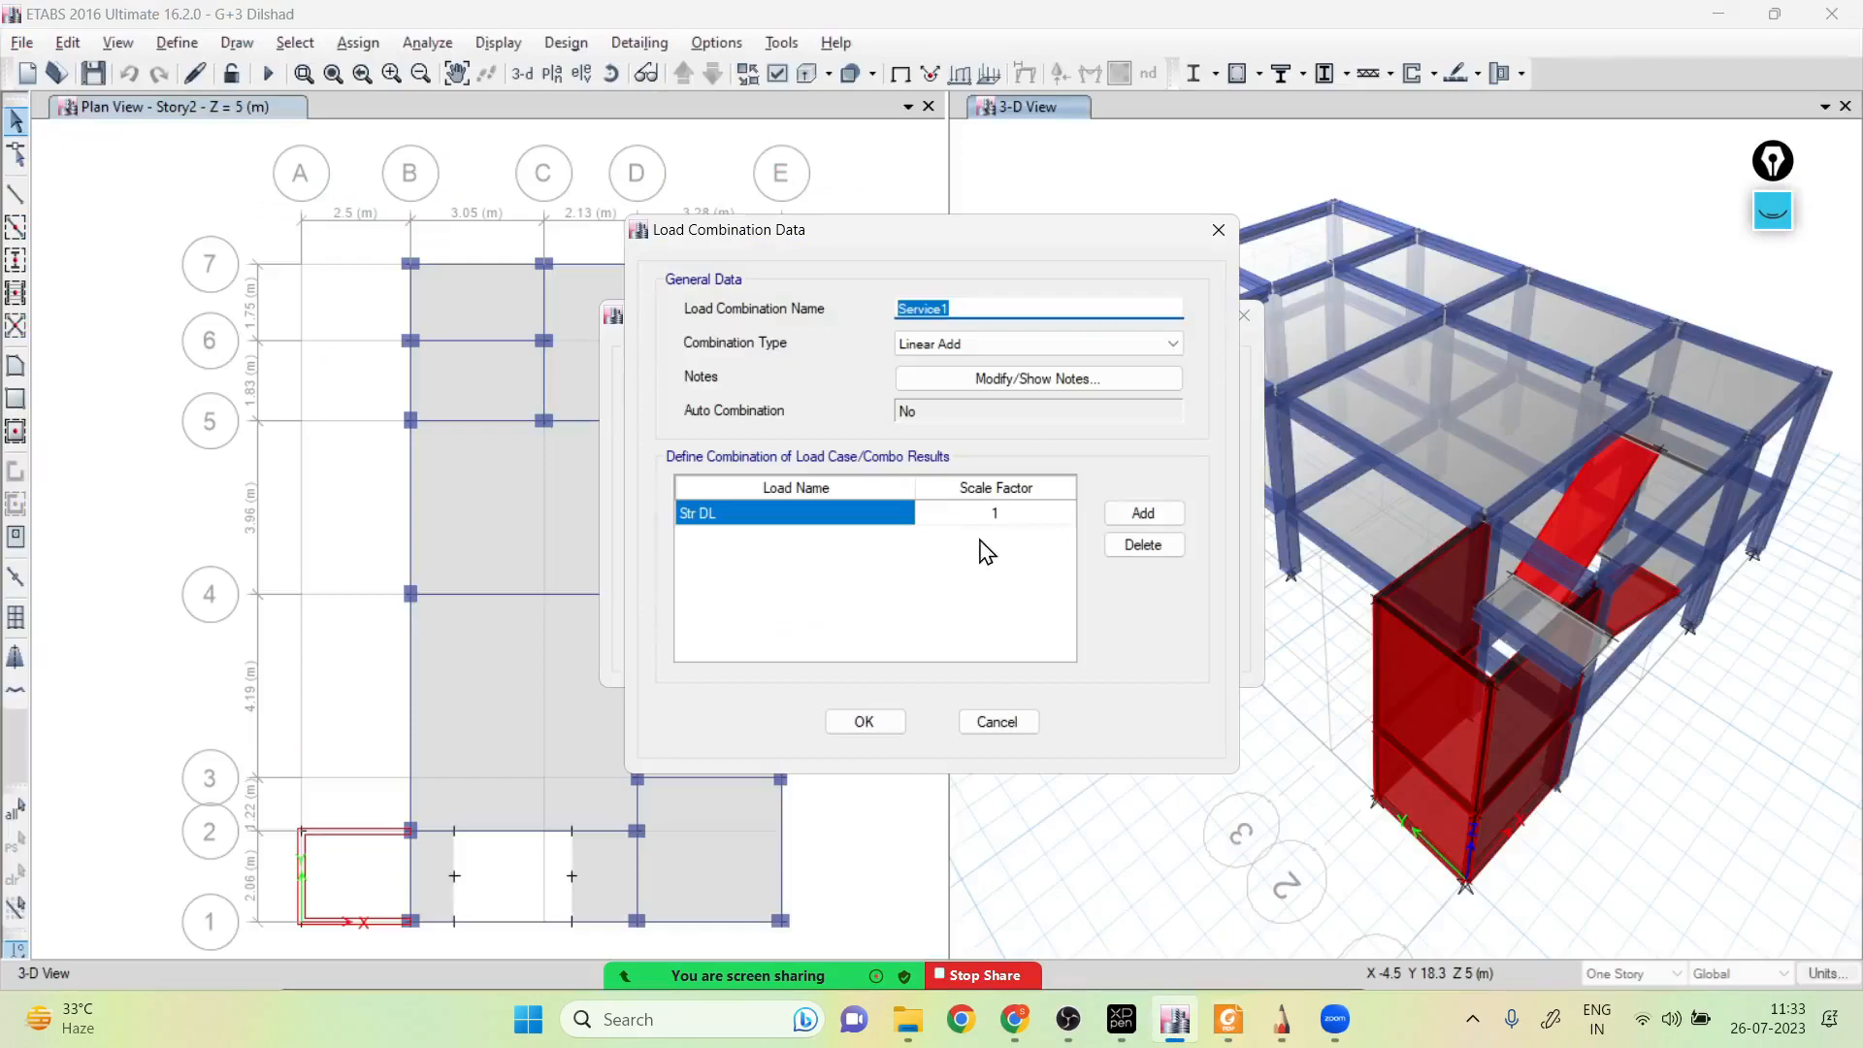
Define Service1 with the loads DL and Genral LL, each at scale factor 1, and accept it
click(890, 522)
click(887, 519)
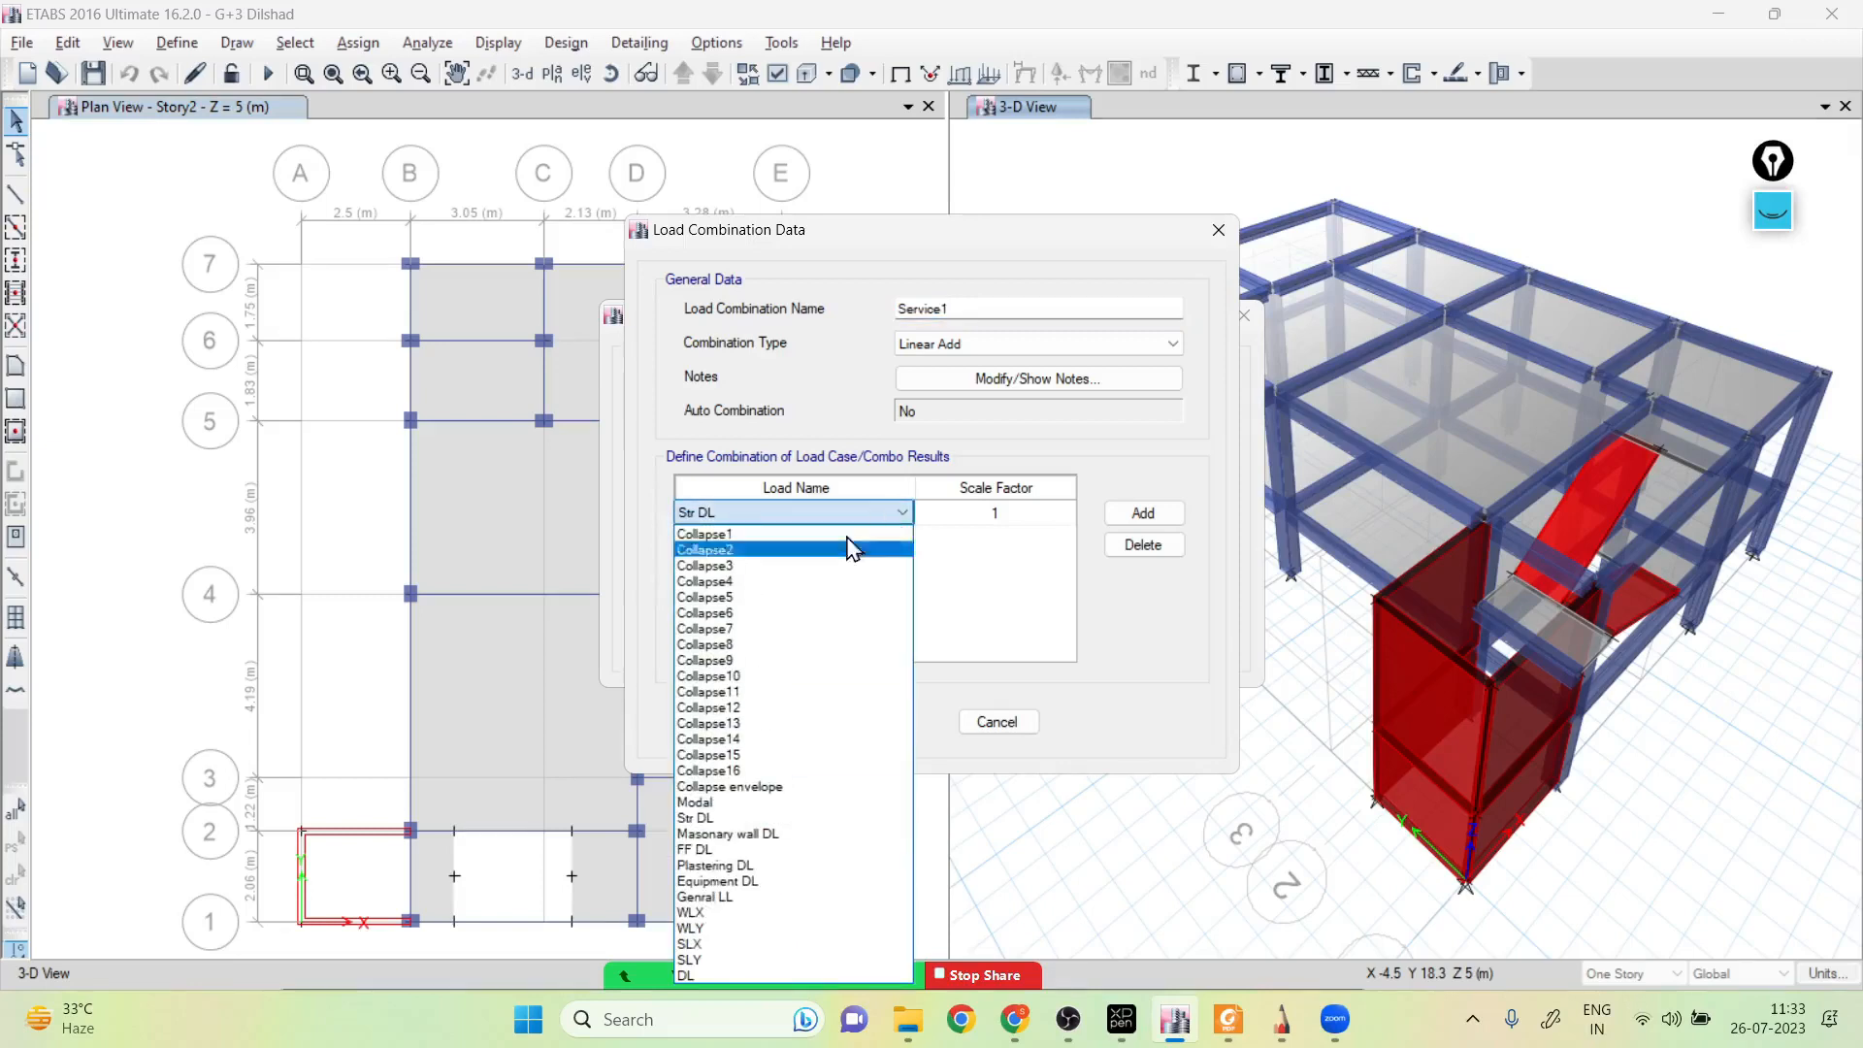
click(734, 974)
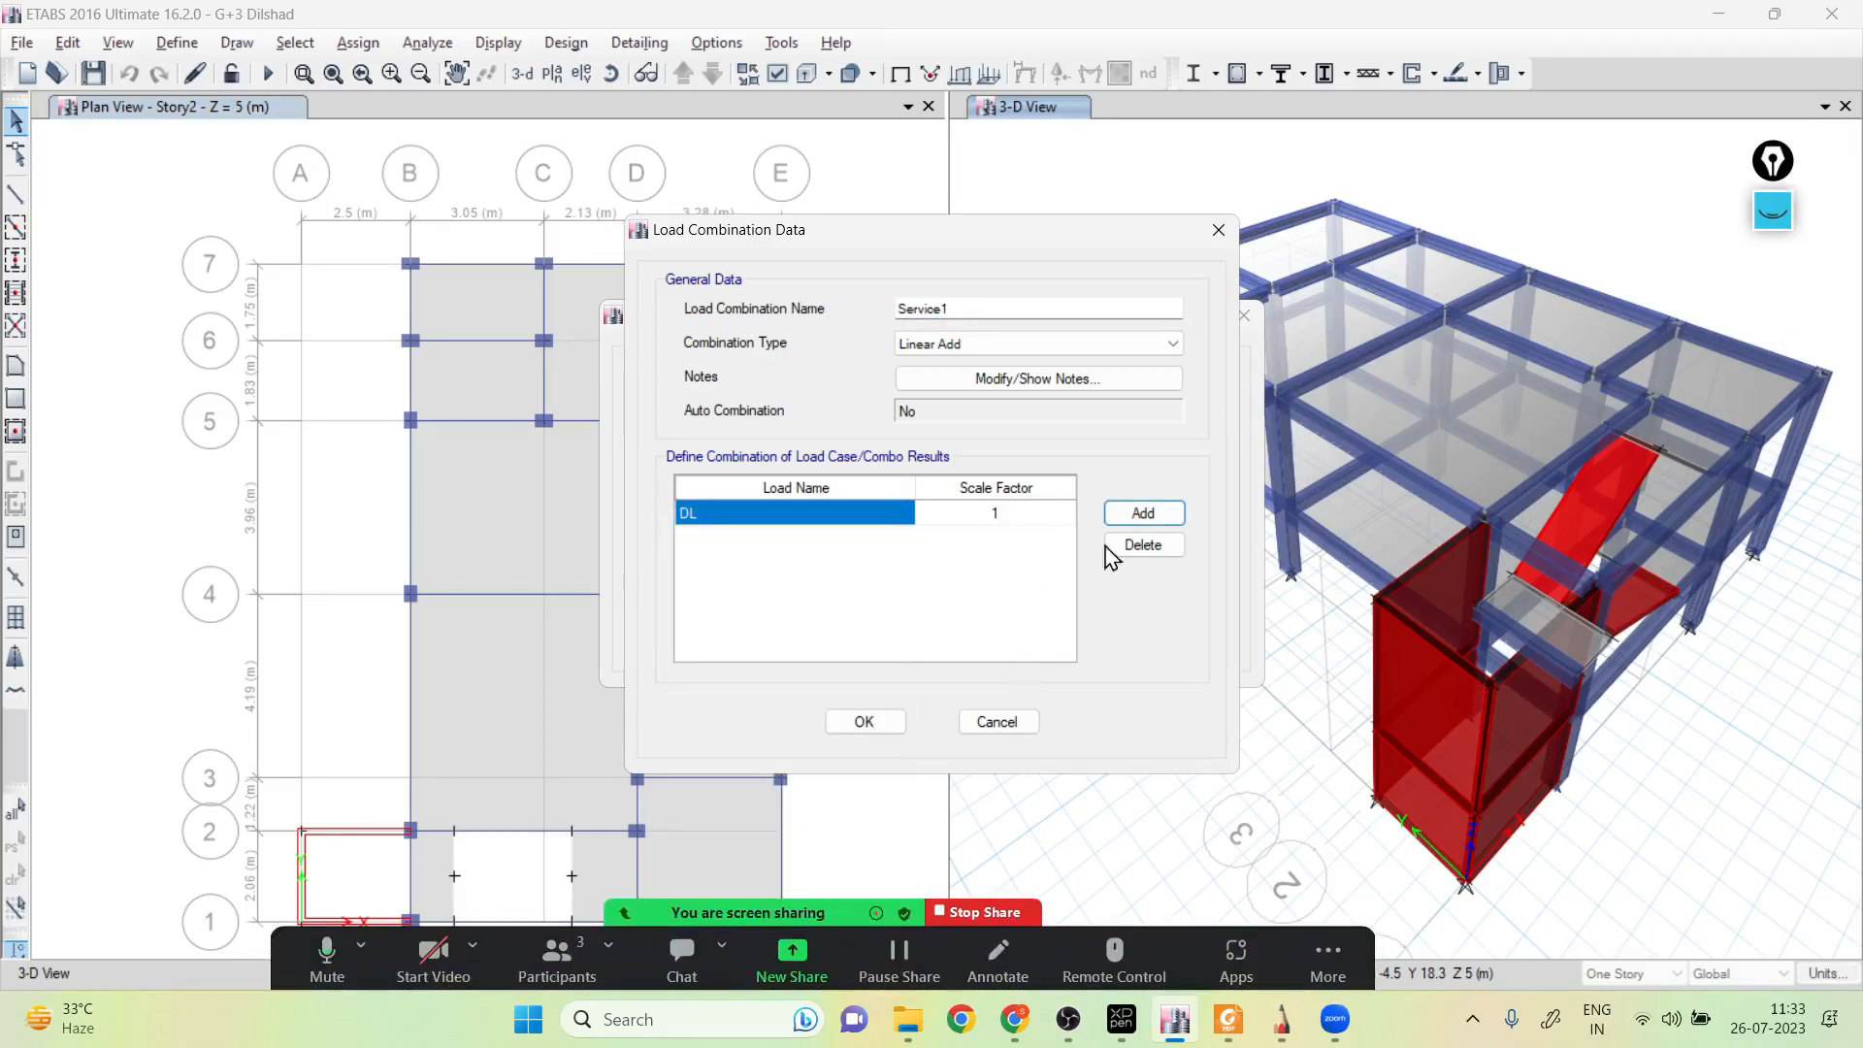
click(1145, 513)
click(904, 539)
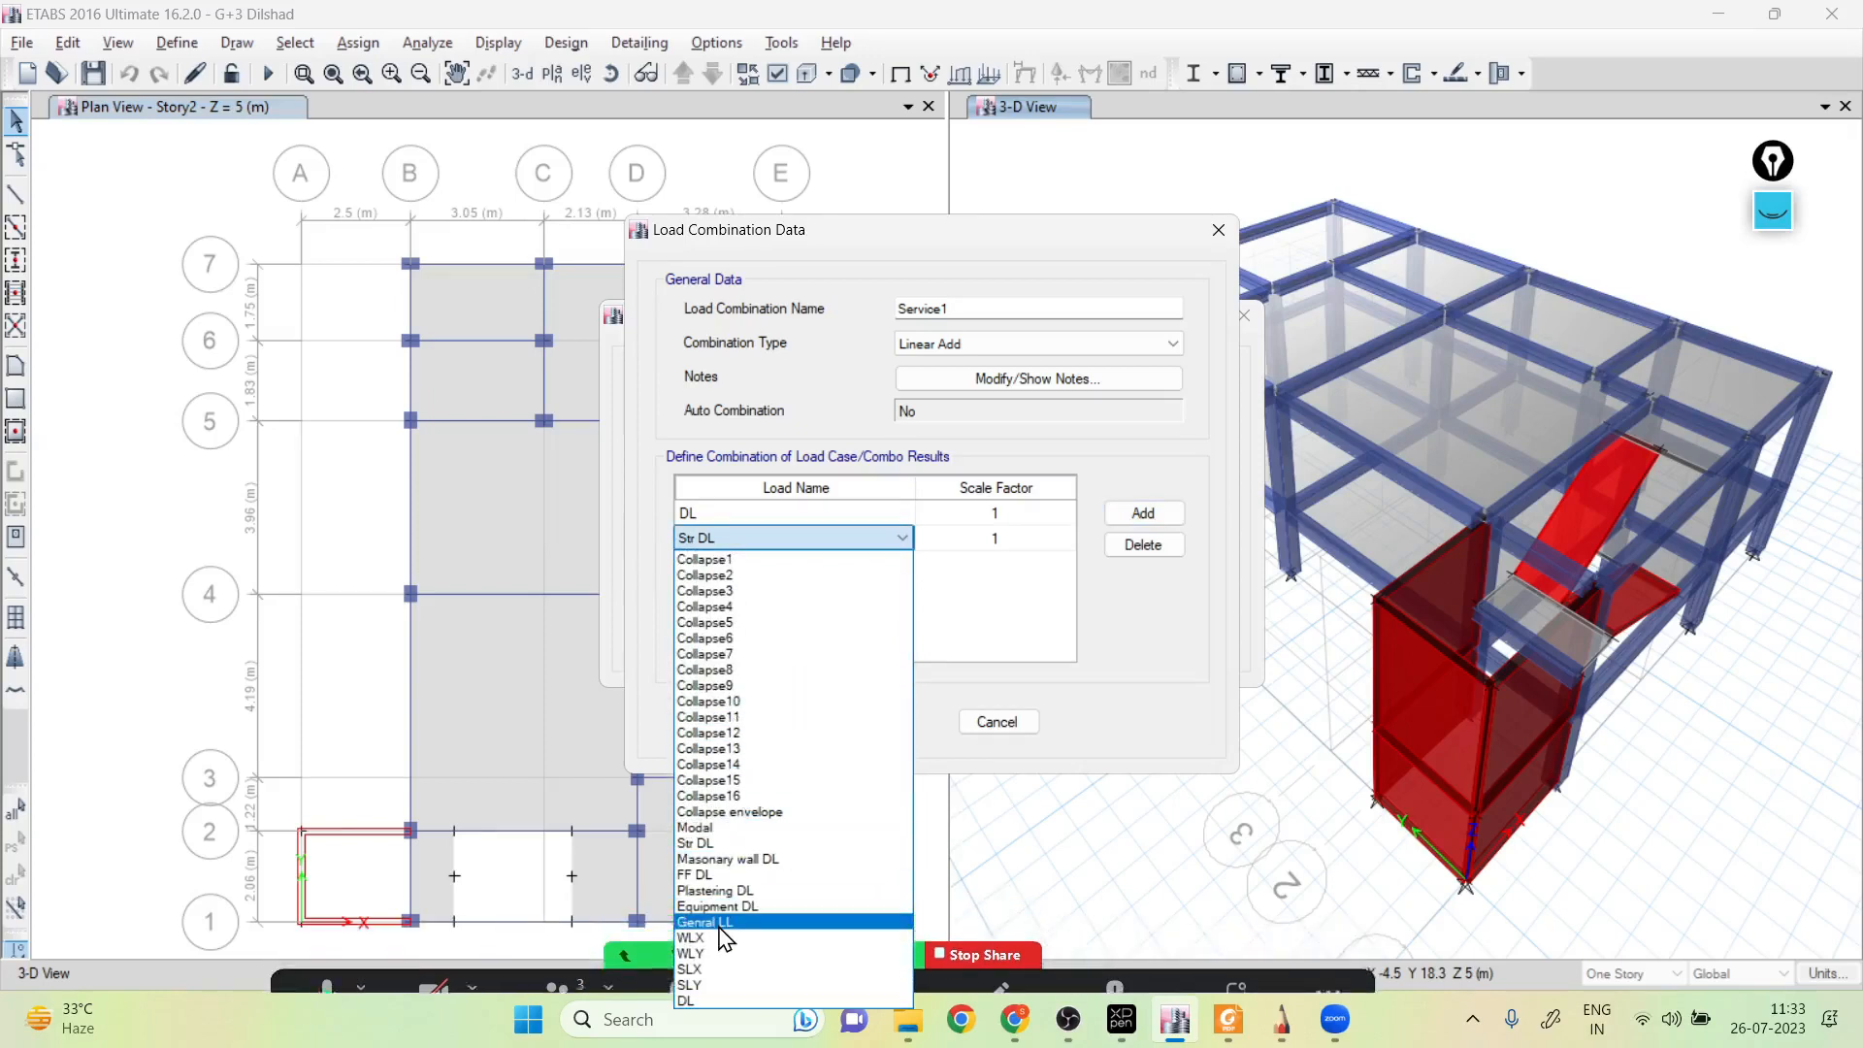
click(719, 924)
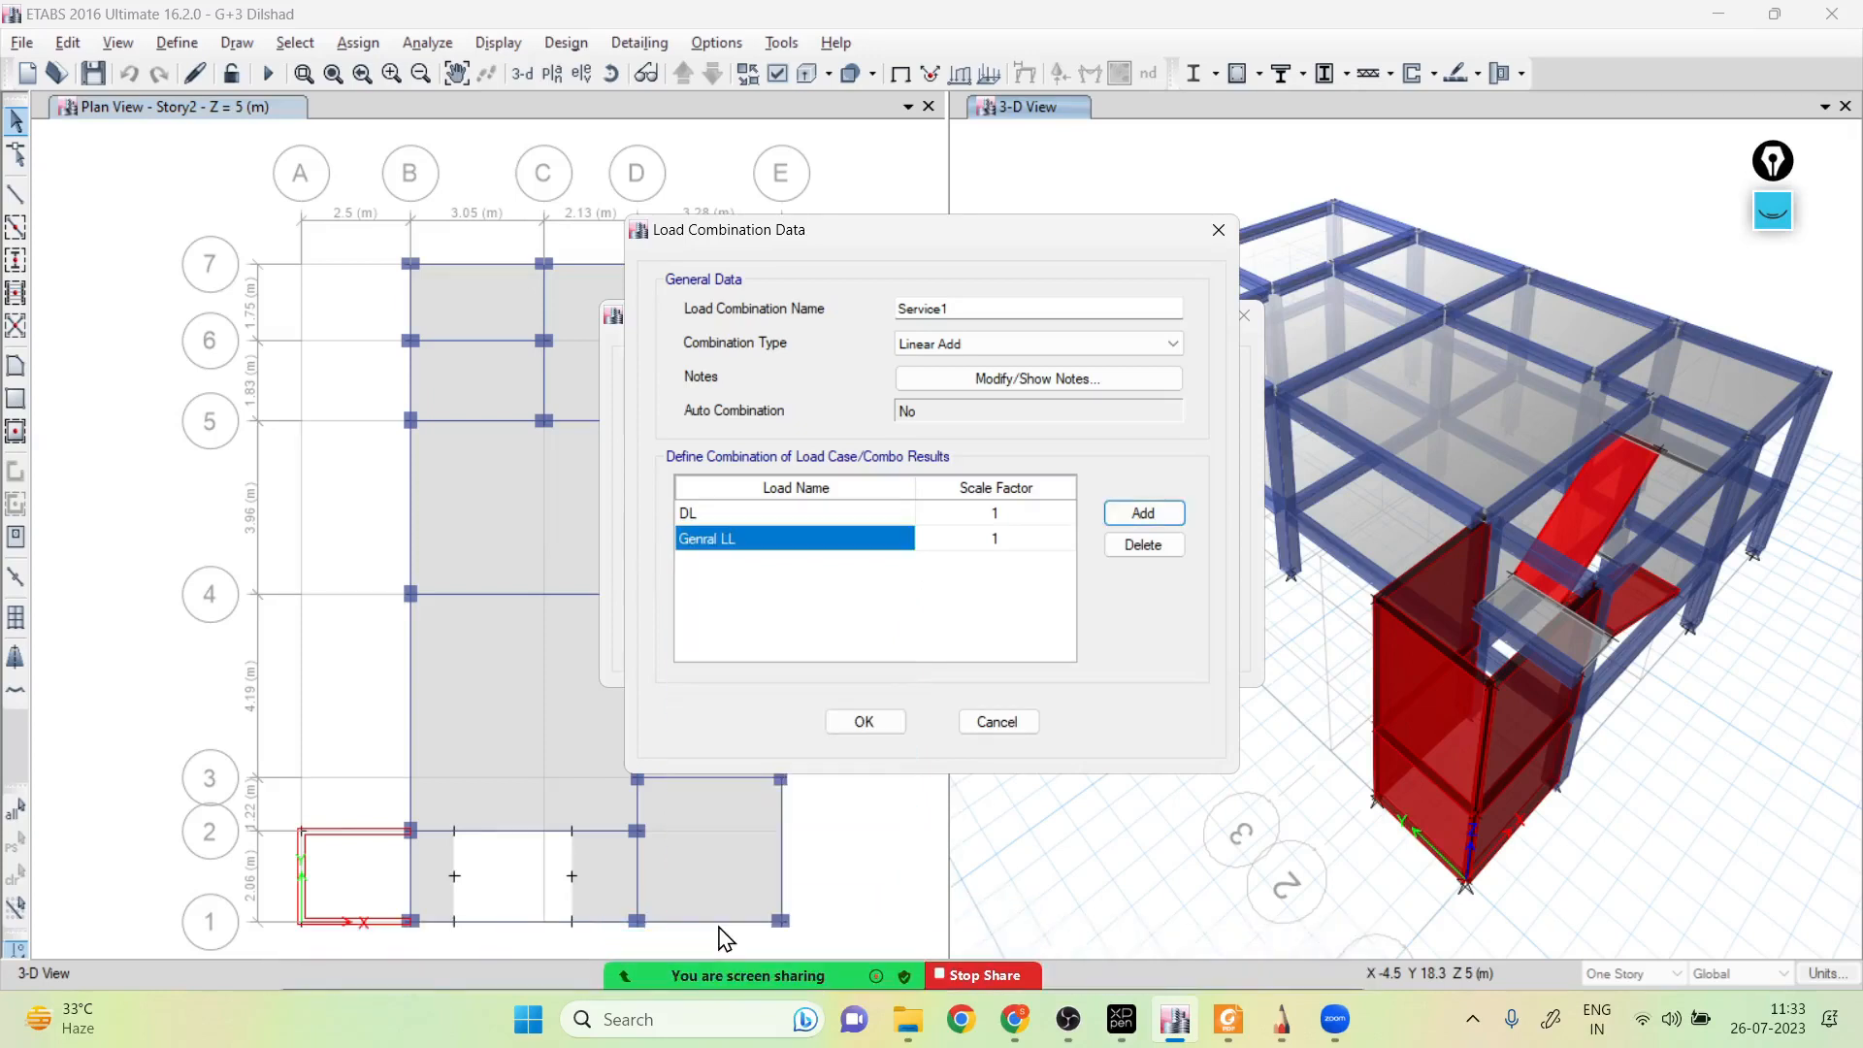
click(864, 722)
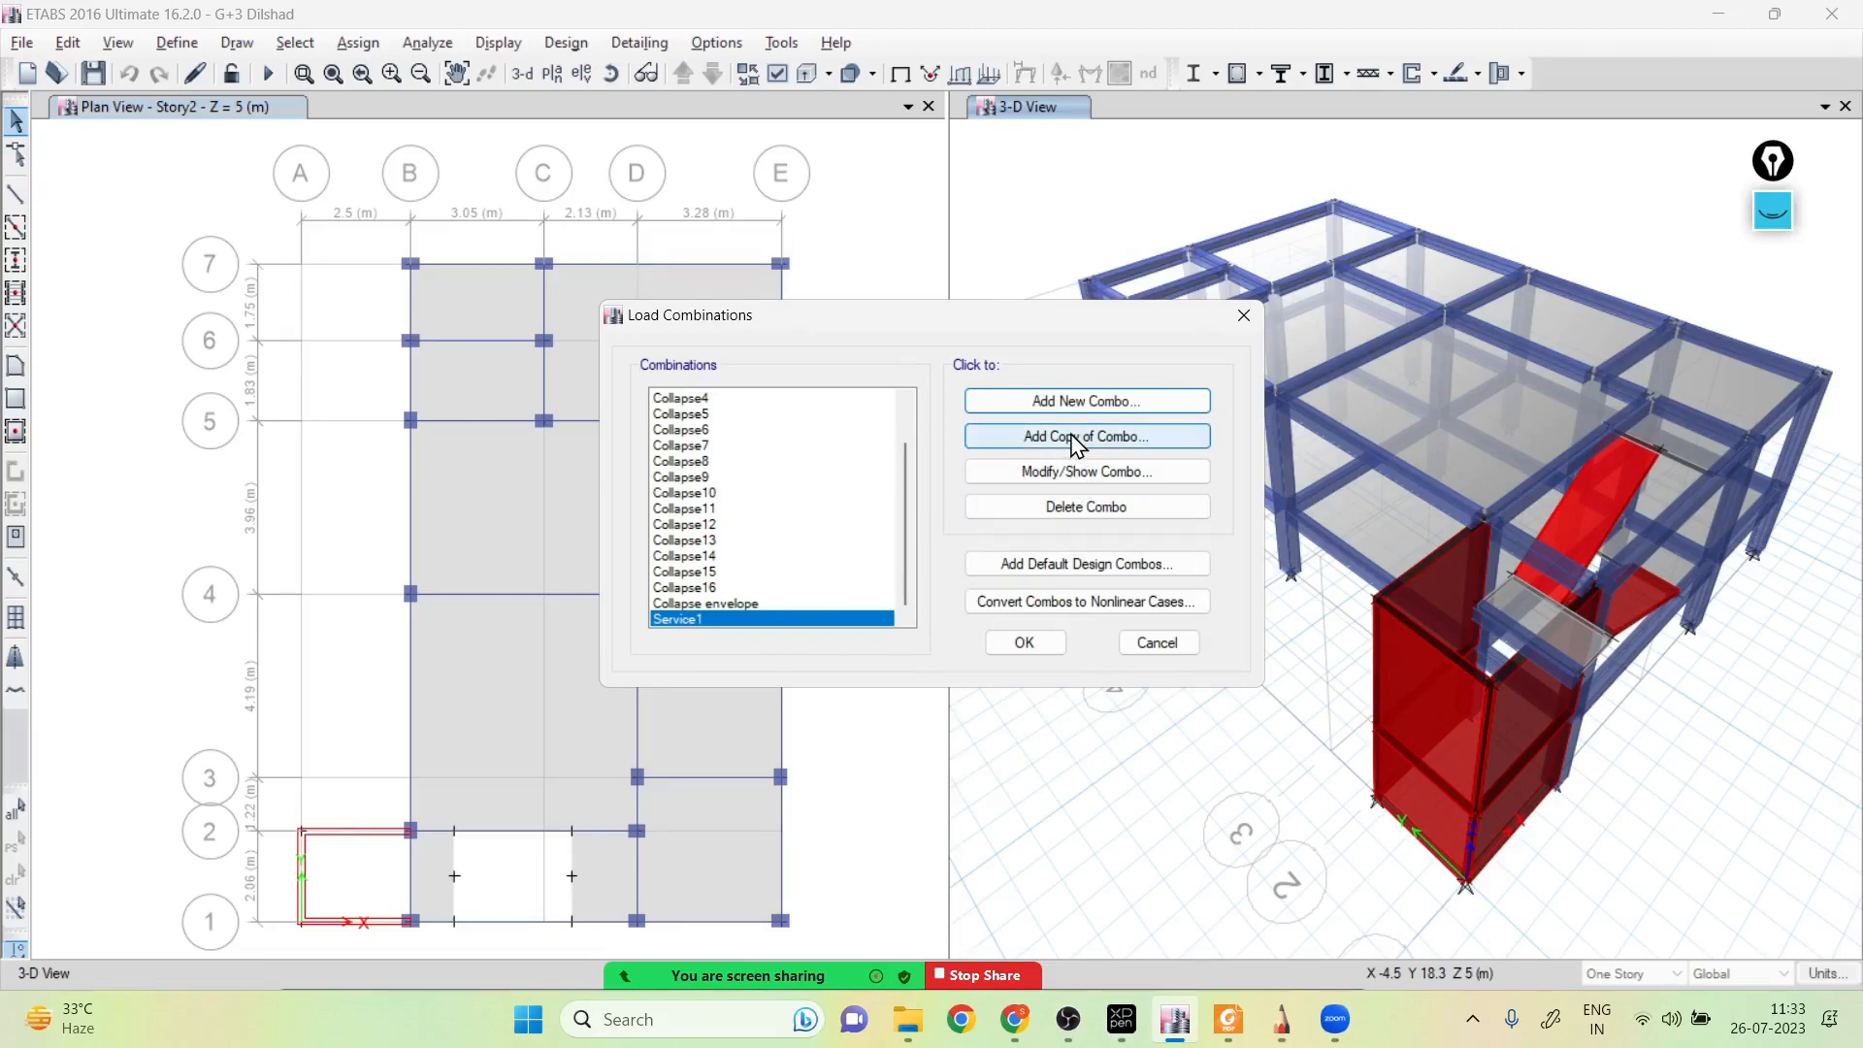
Copy Service1 as a new combination named Service2 and check the second serviceability combination in Load Combination.pdf
click(1077, 438)
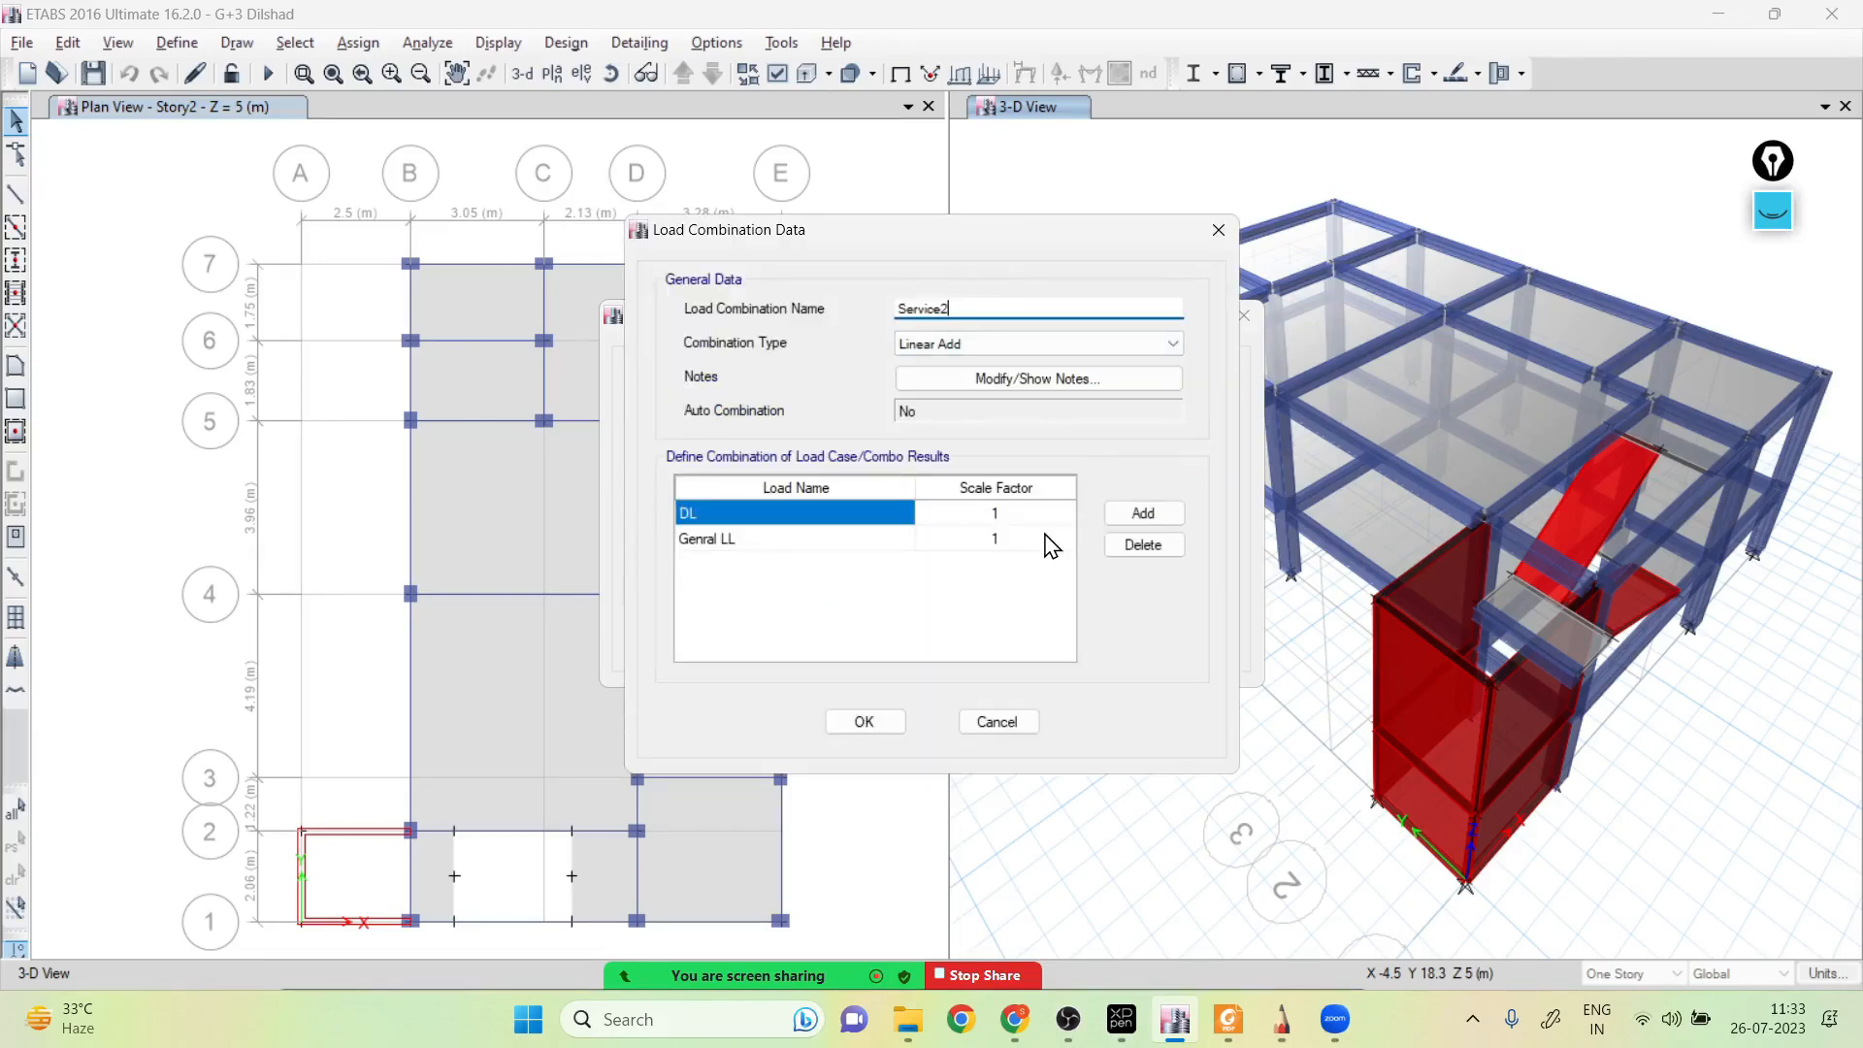
key(alt+Tab)
scroll(1476, 640, down, 6)
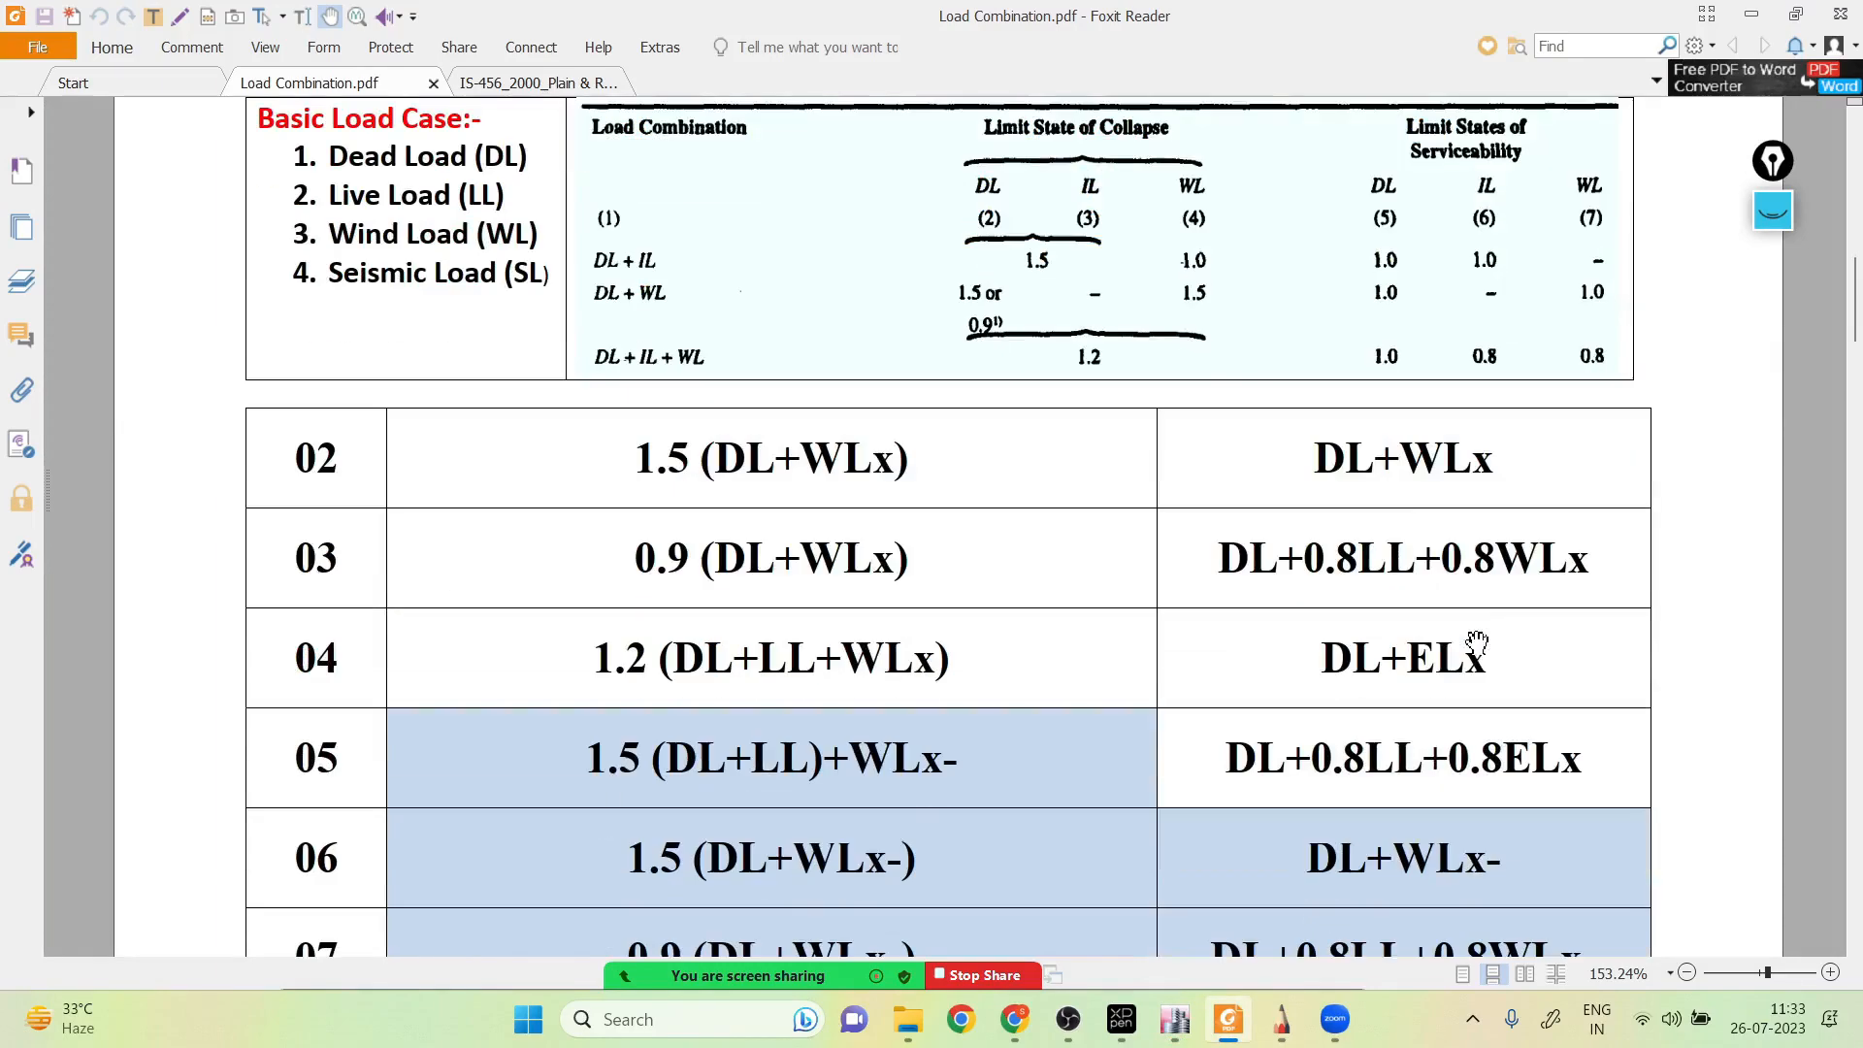
key(alt+Tab)
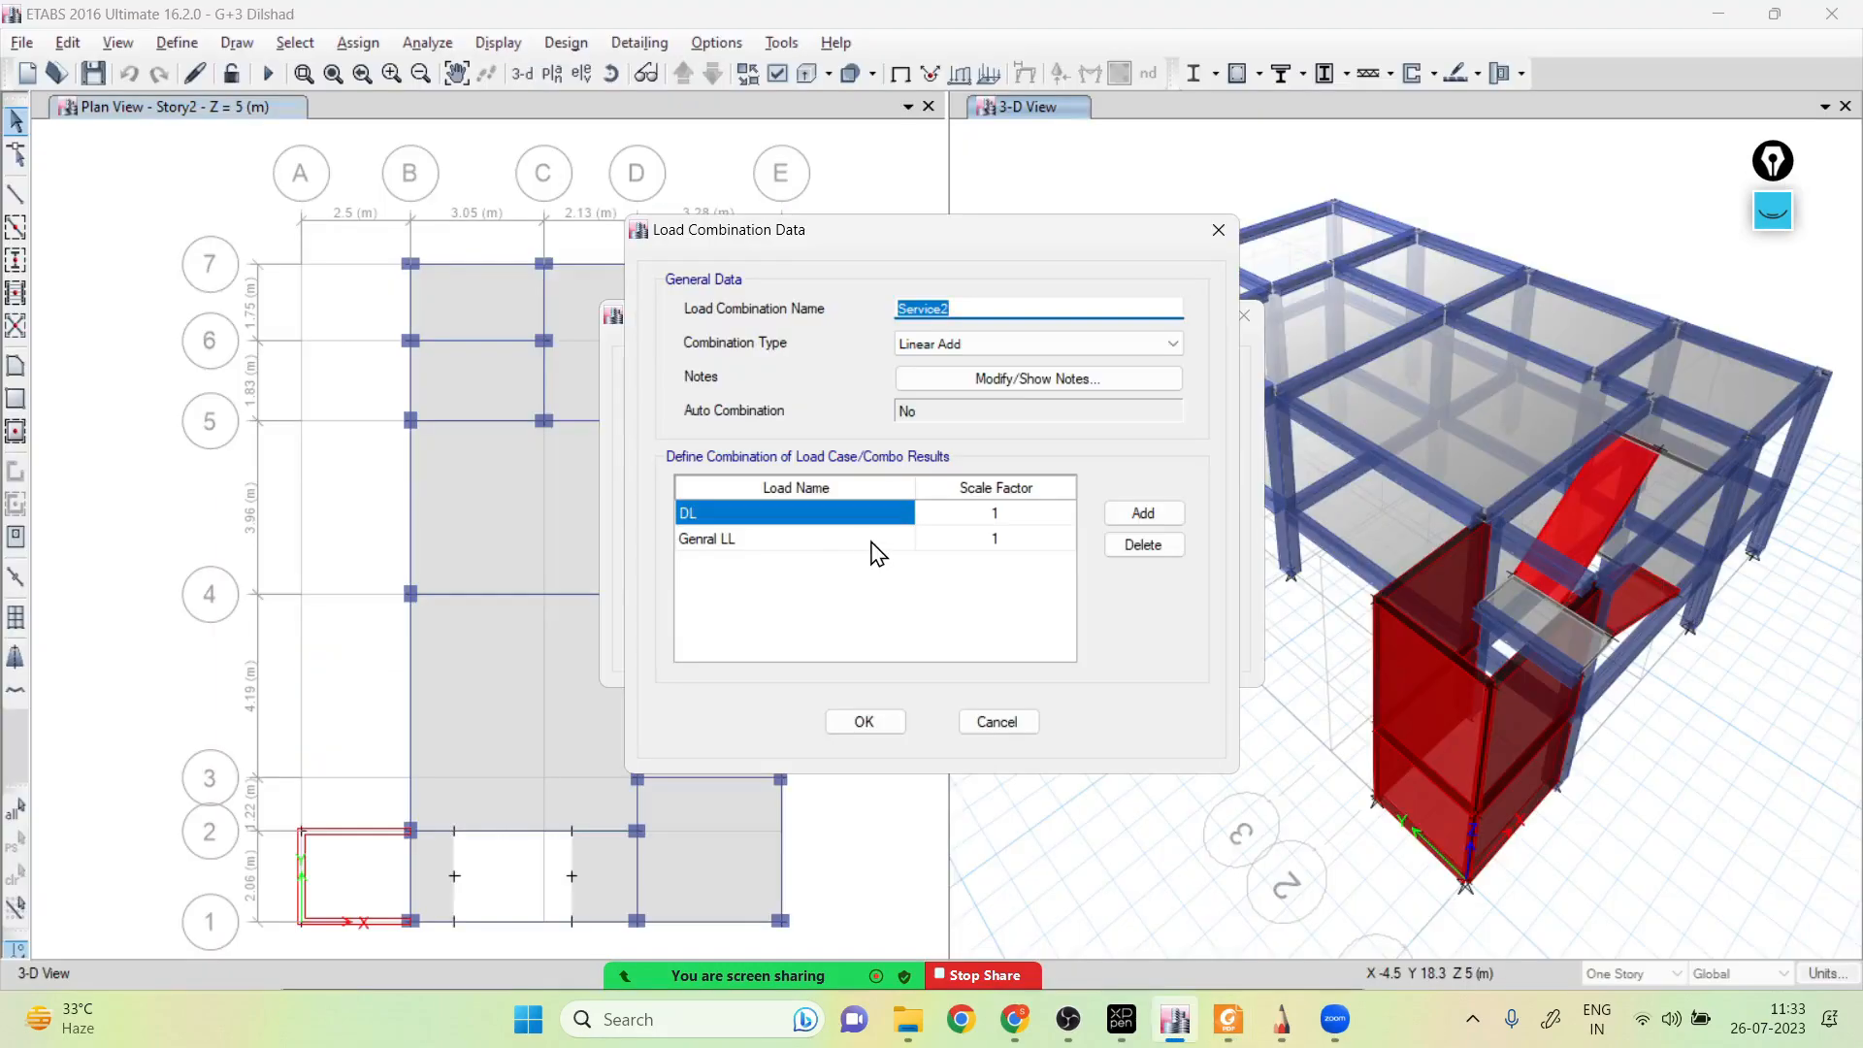
Replace Genral LL with WLX at scale factor 0.8 in Service2 and accept the combination
click(876, 541)
click(873, 540)
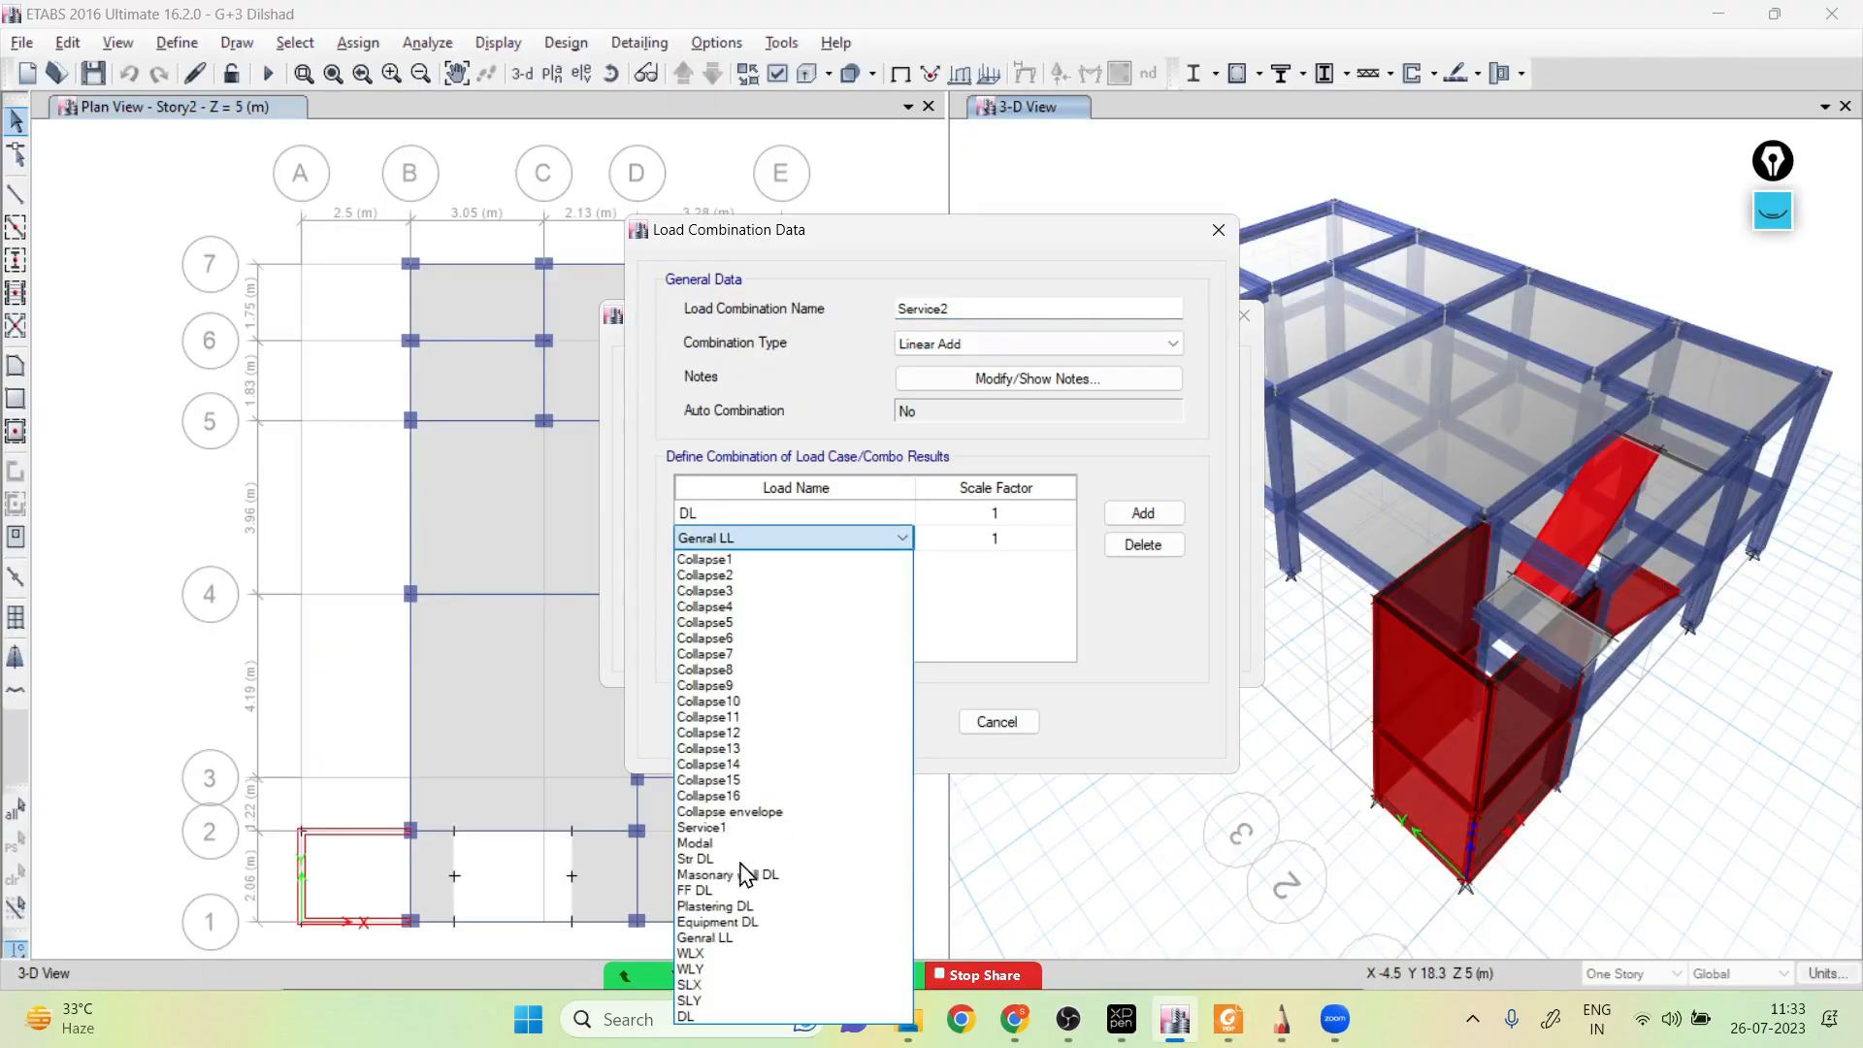
click(693, 955)
click(999, 539)
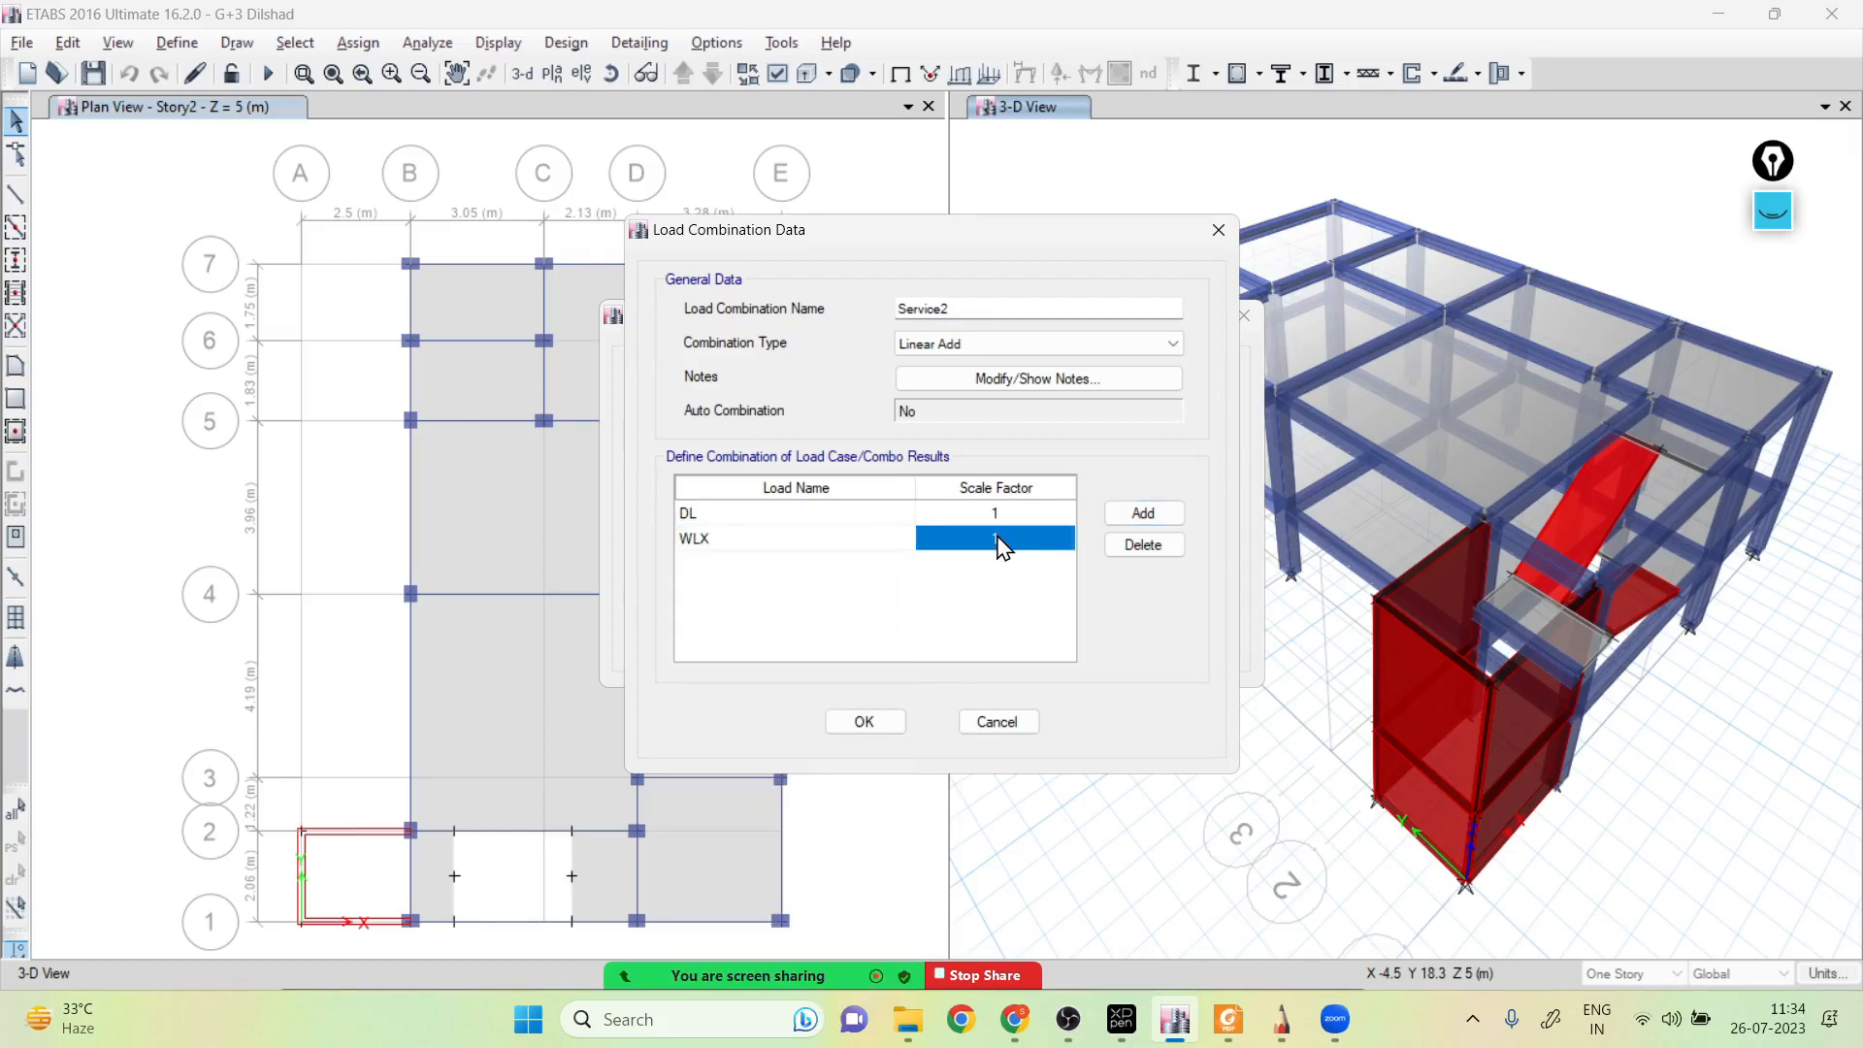
click(998, 534)
click(856, 721)
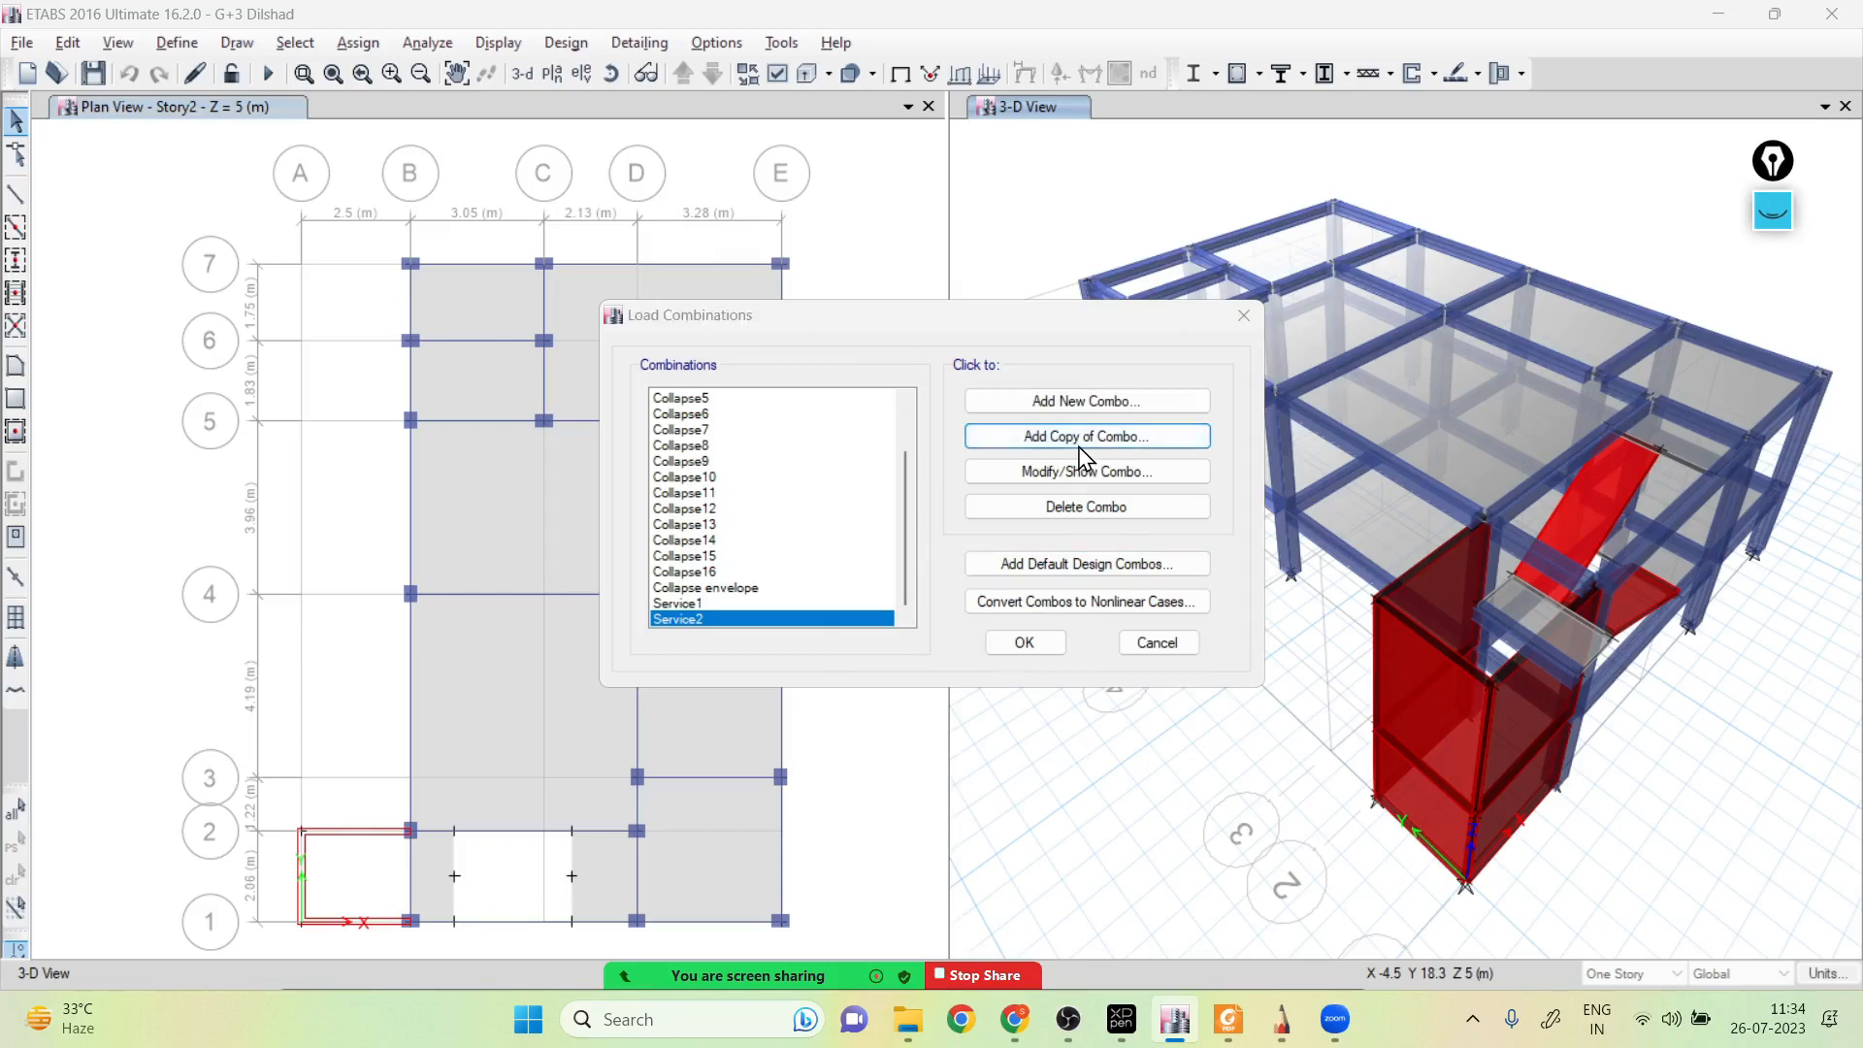
Copy Service2 as a new combination named Service3, checking the third serviceability combination in Load Combination.pdf
click(1083, 470)
key(alt+Tab)
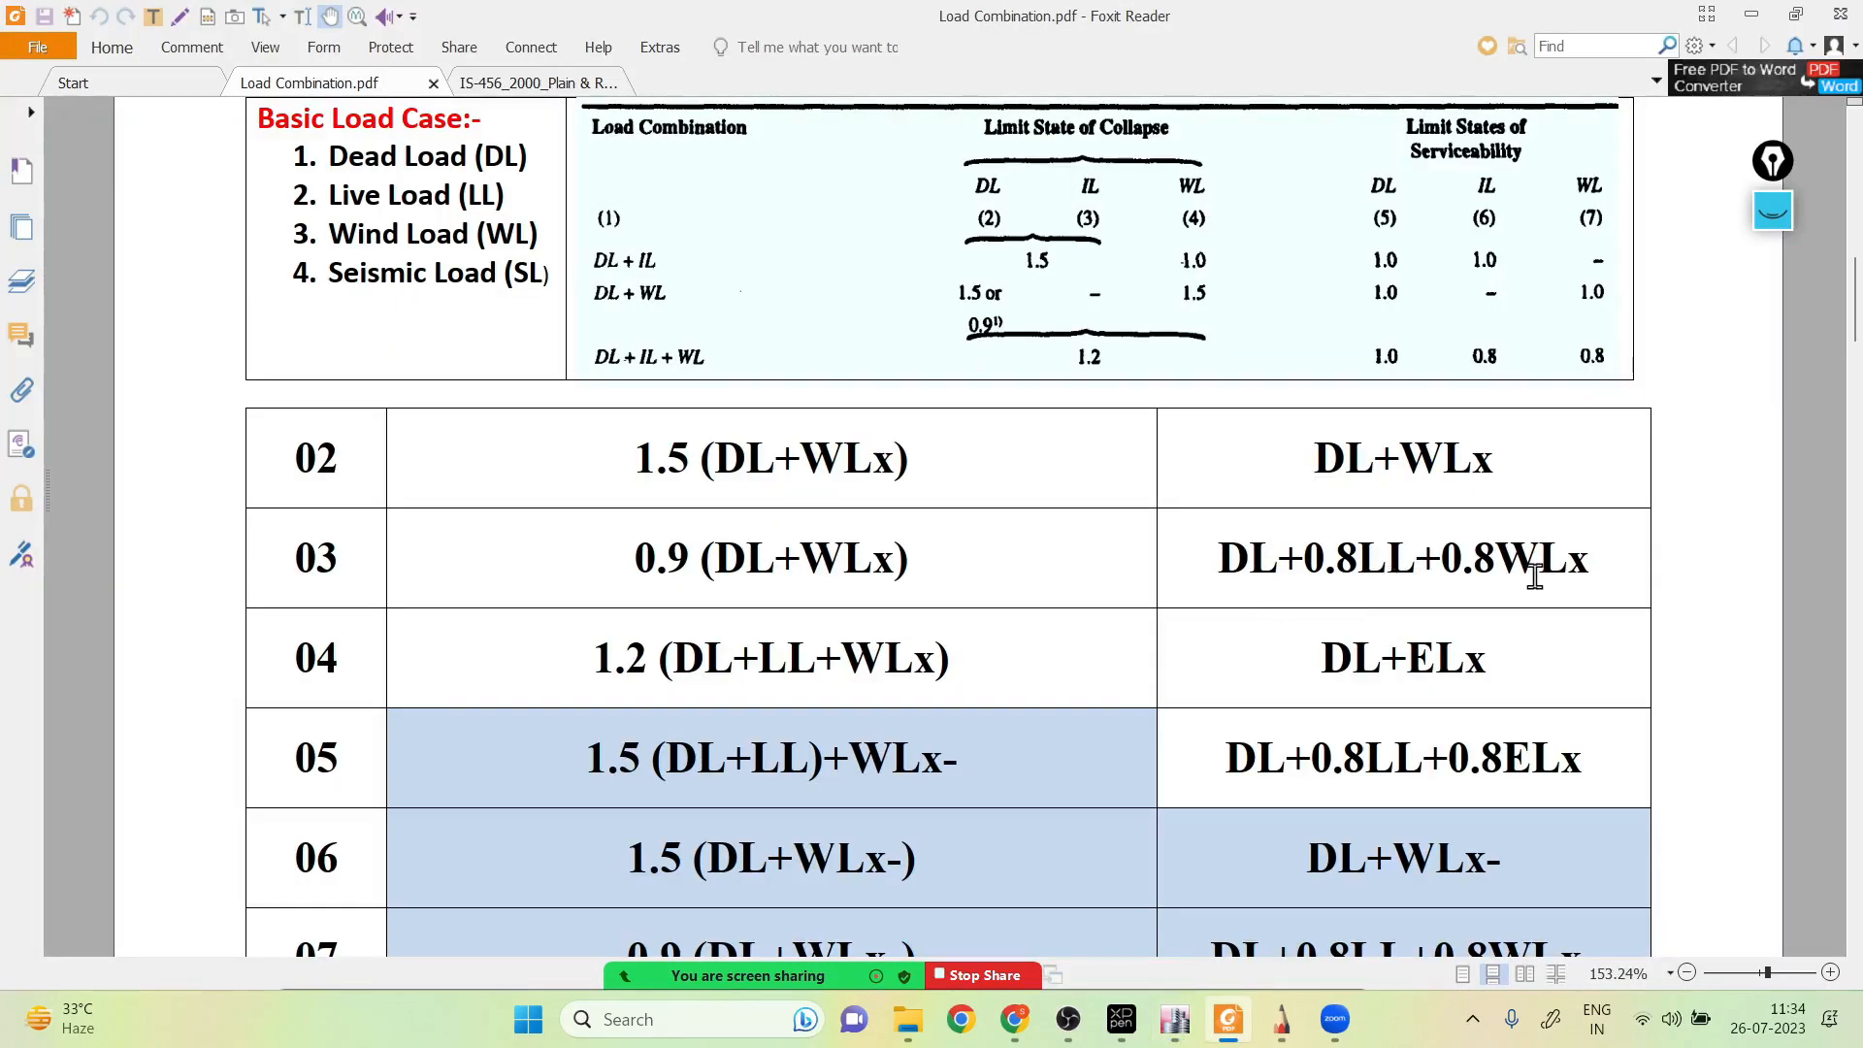
key(alt+Tab)
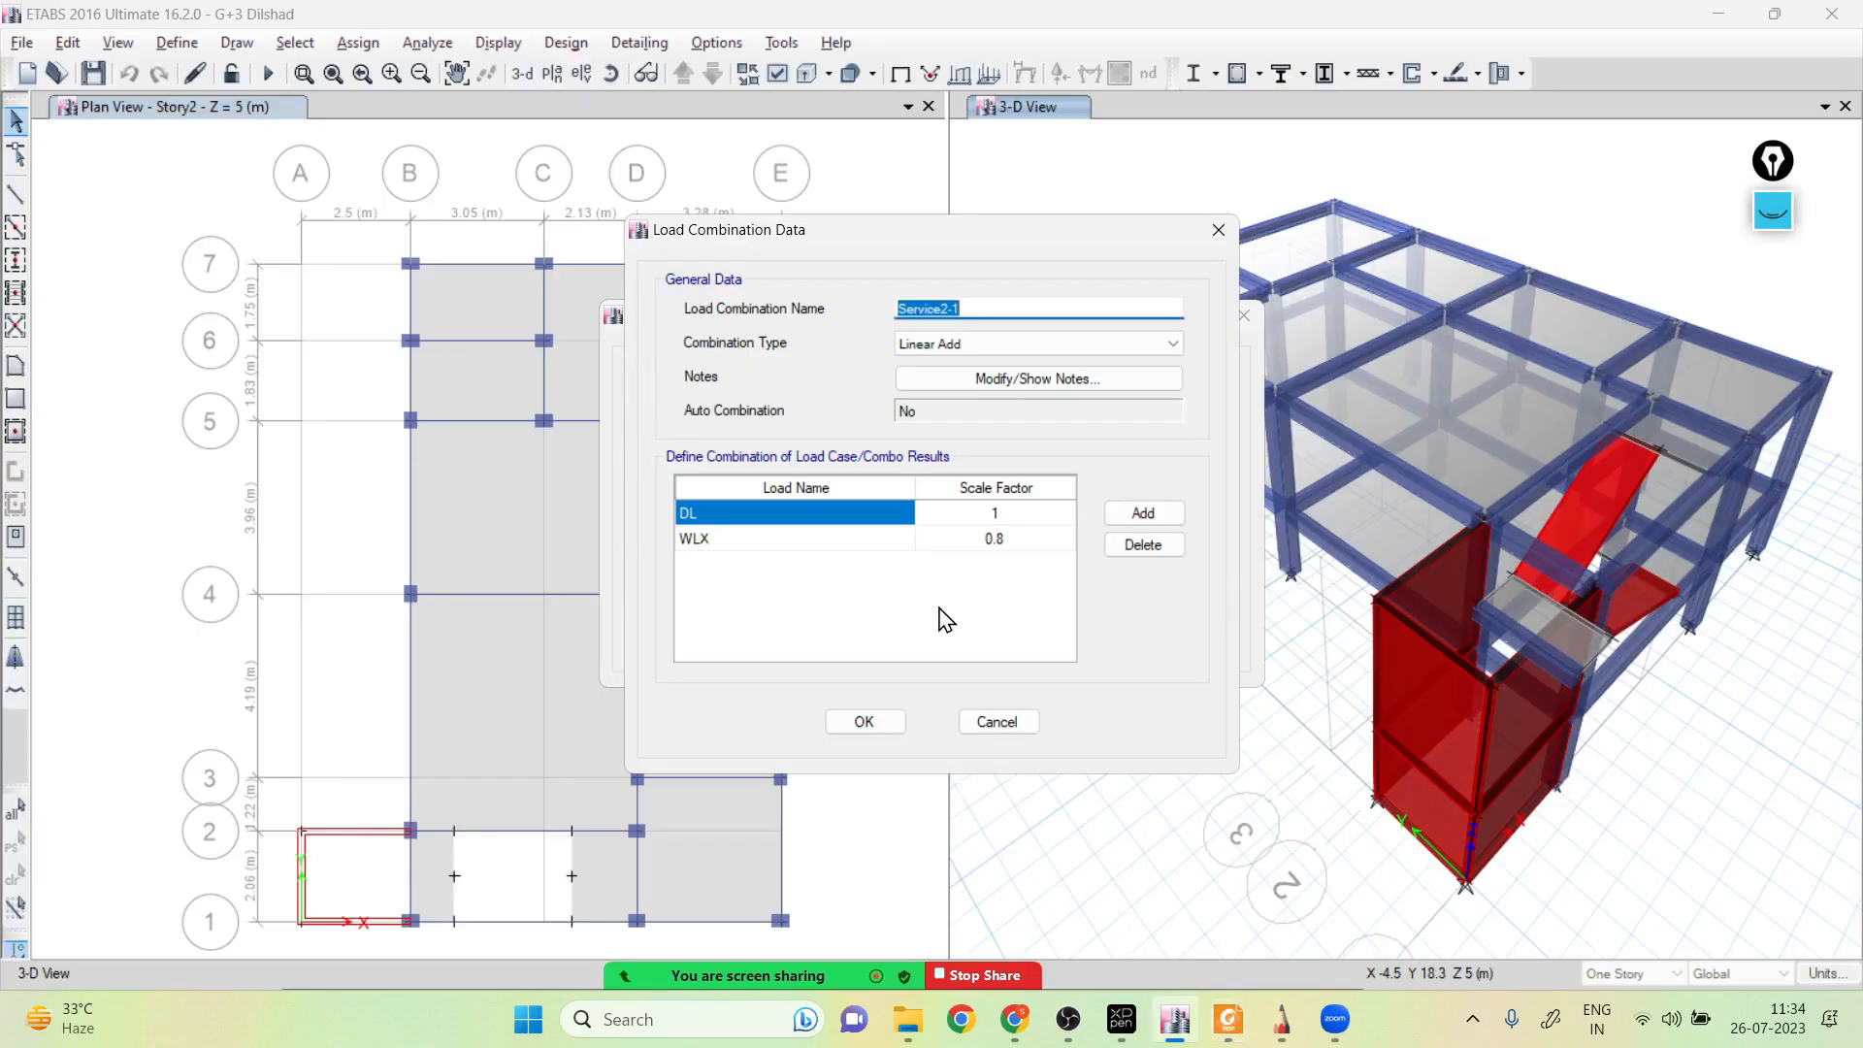
click(982, 304)
Change the second load of Service3 to Genral LL, add WLX as the third load and accept the combination
click(876, 539)
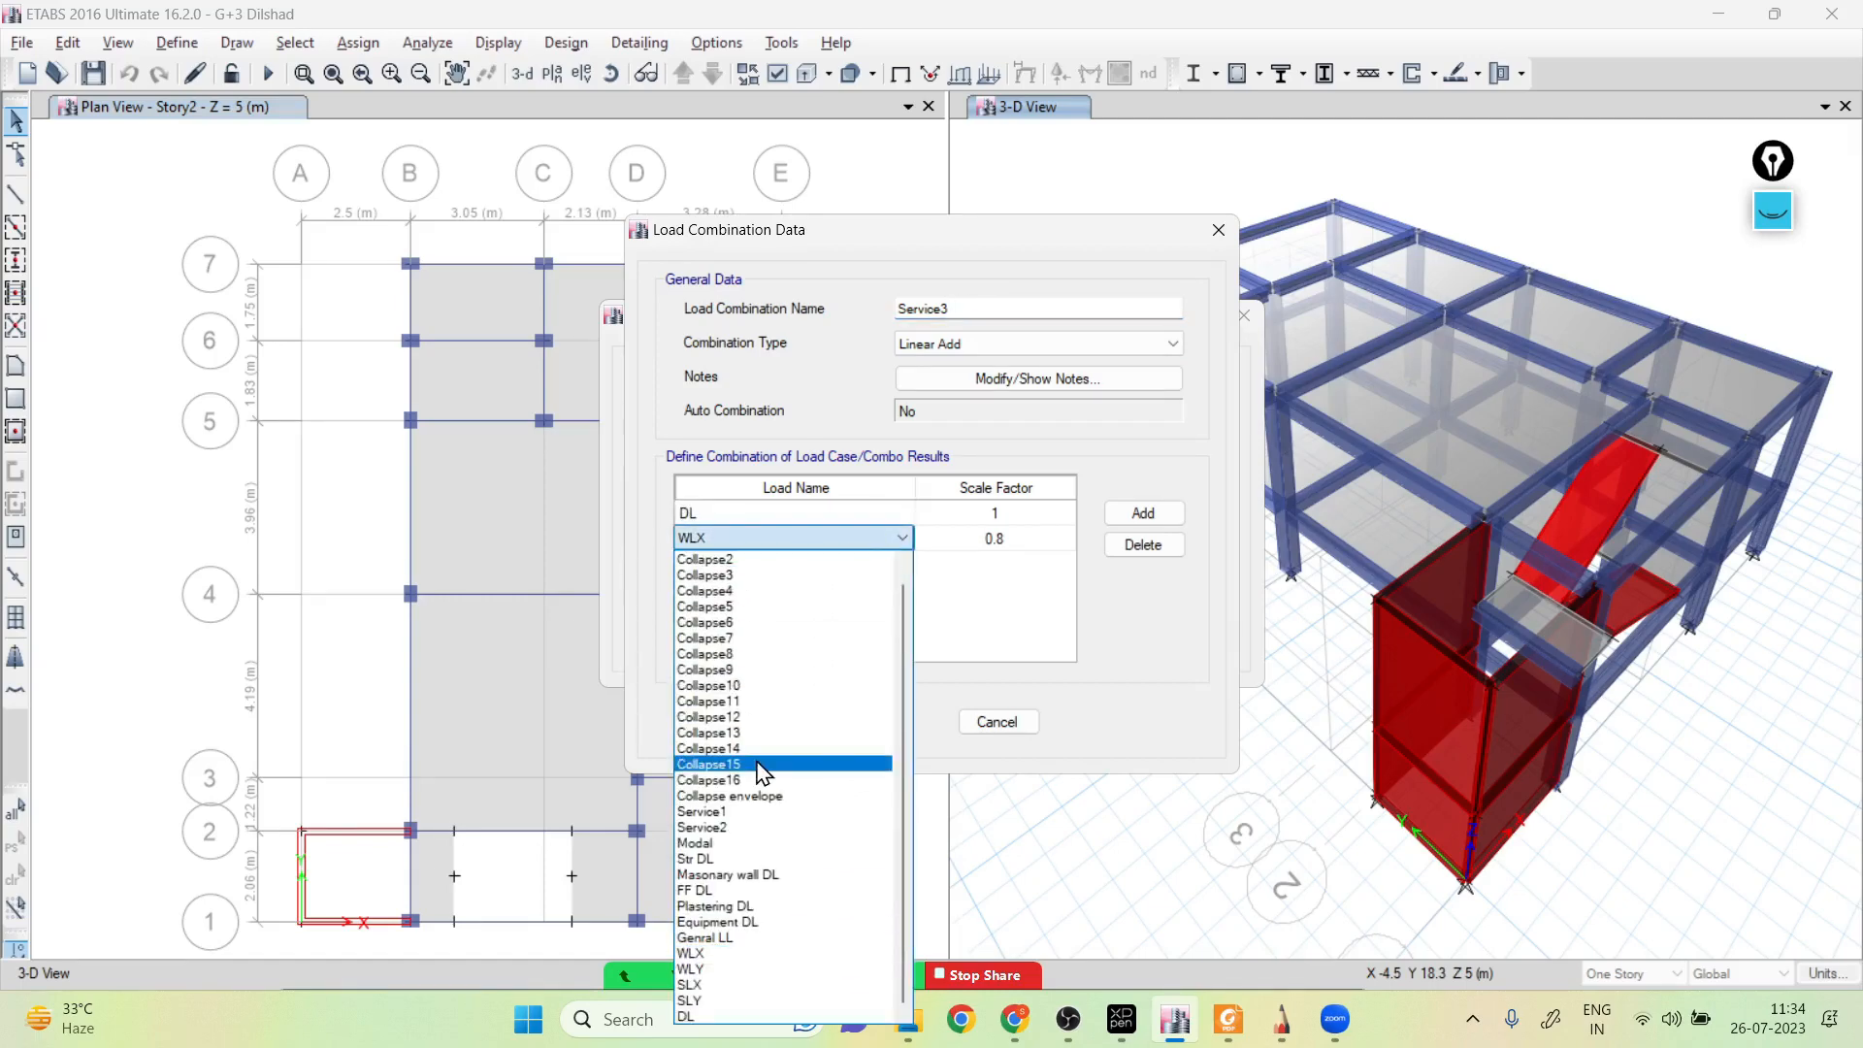
click(743, 938)
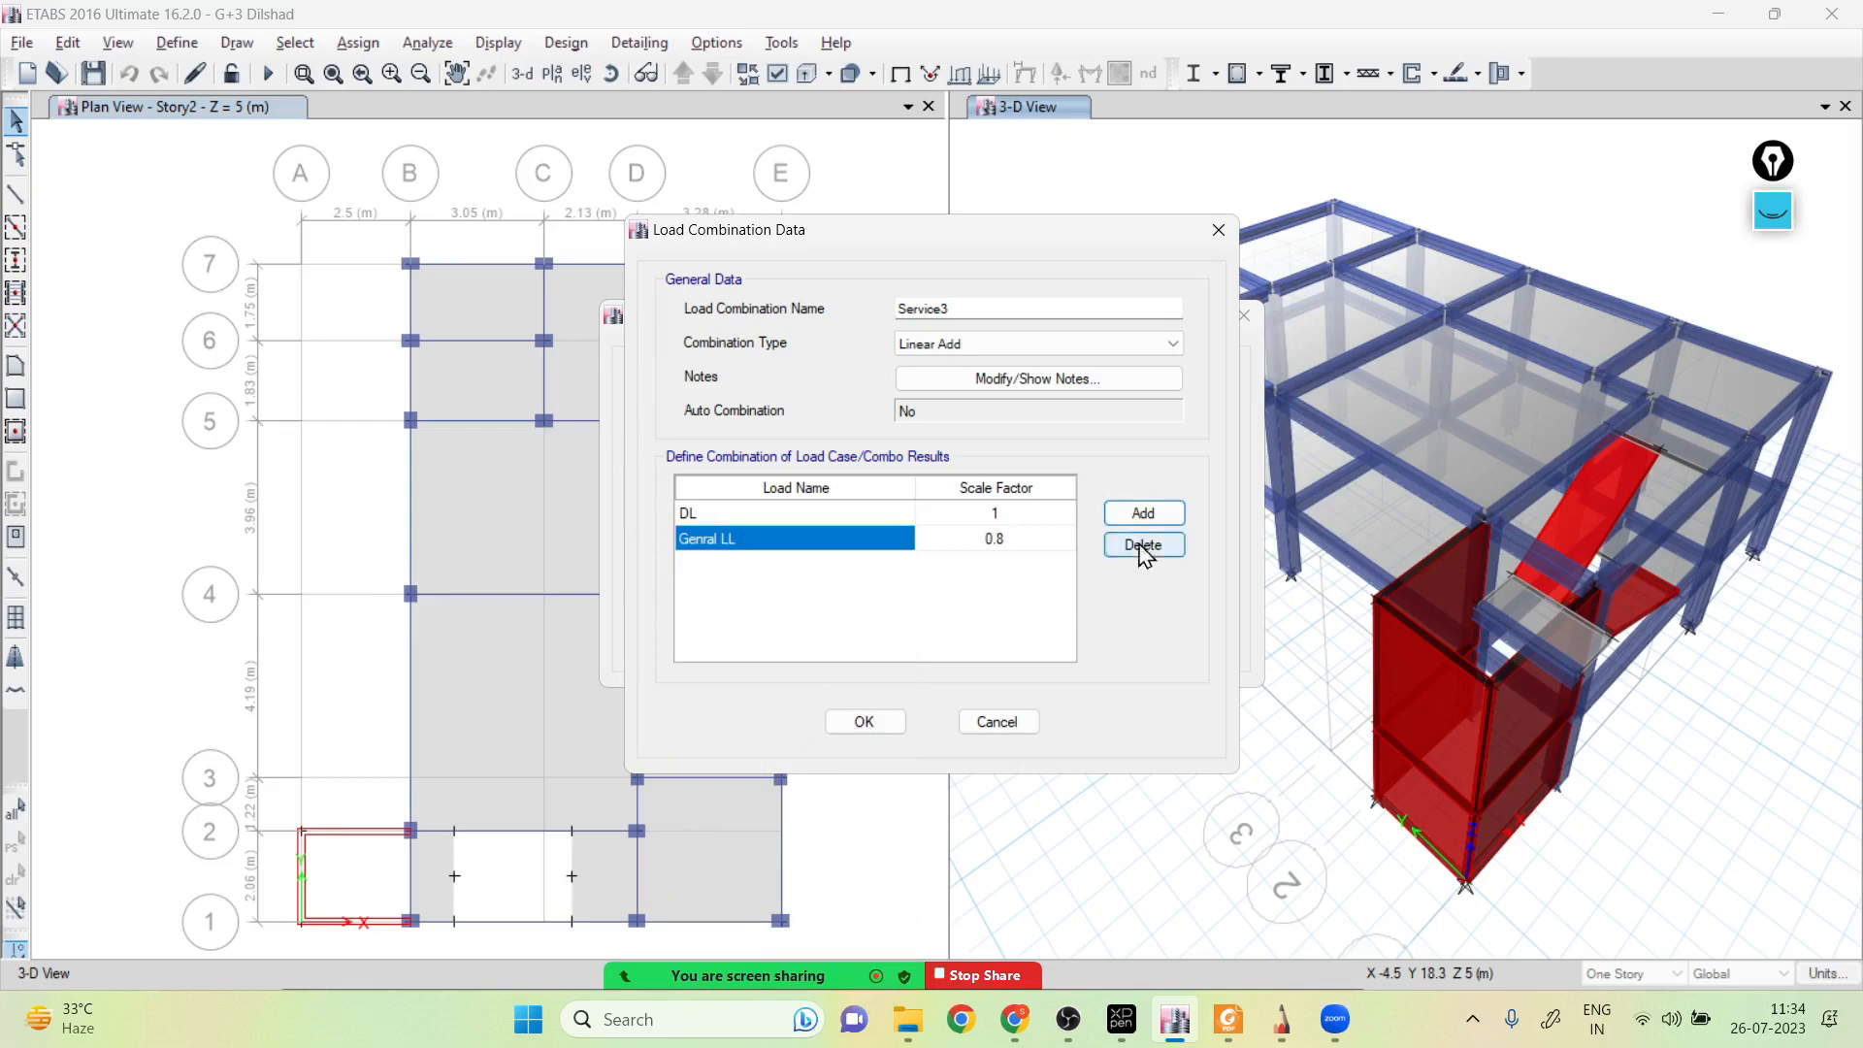
click(1143, 513)
click(1143, 512)
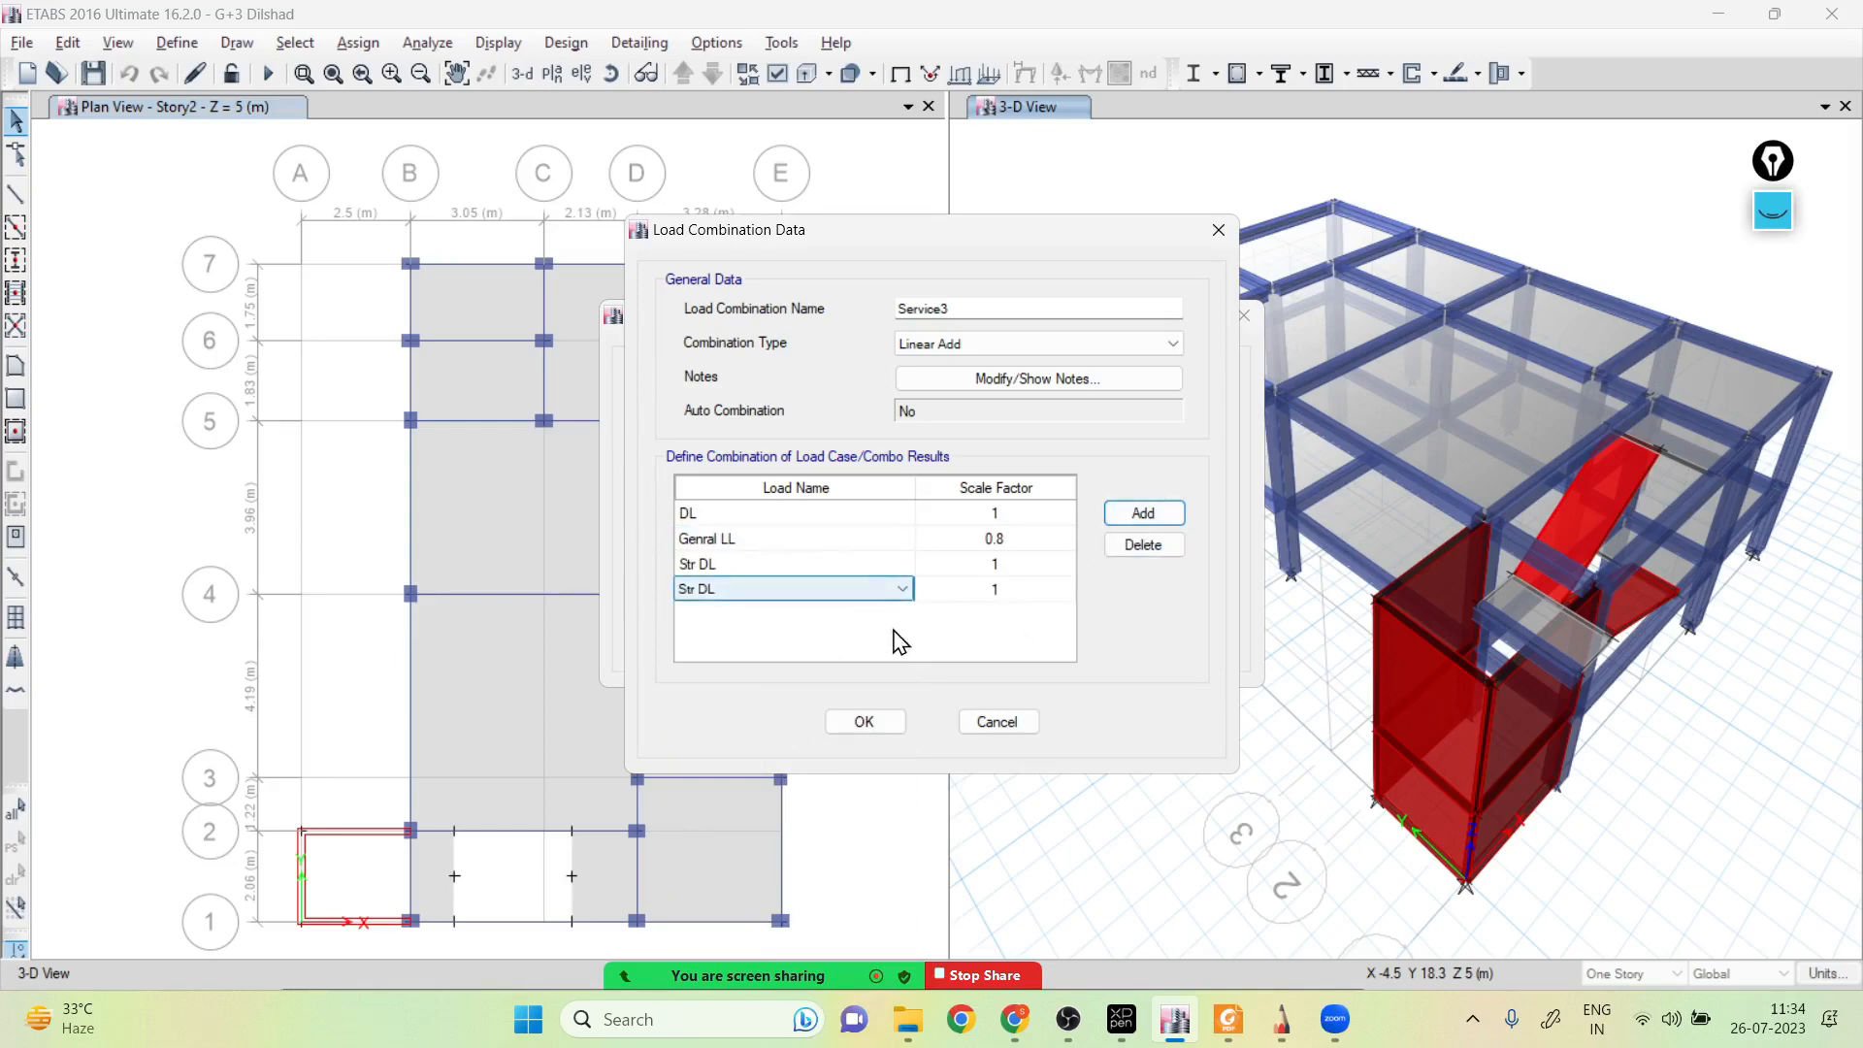
click(893, 577)
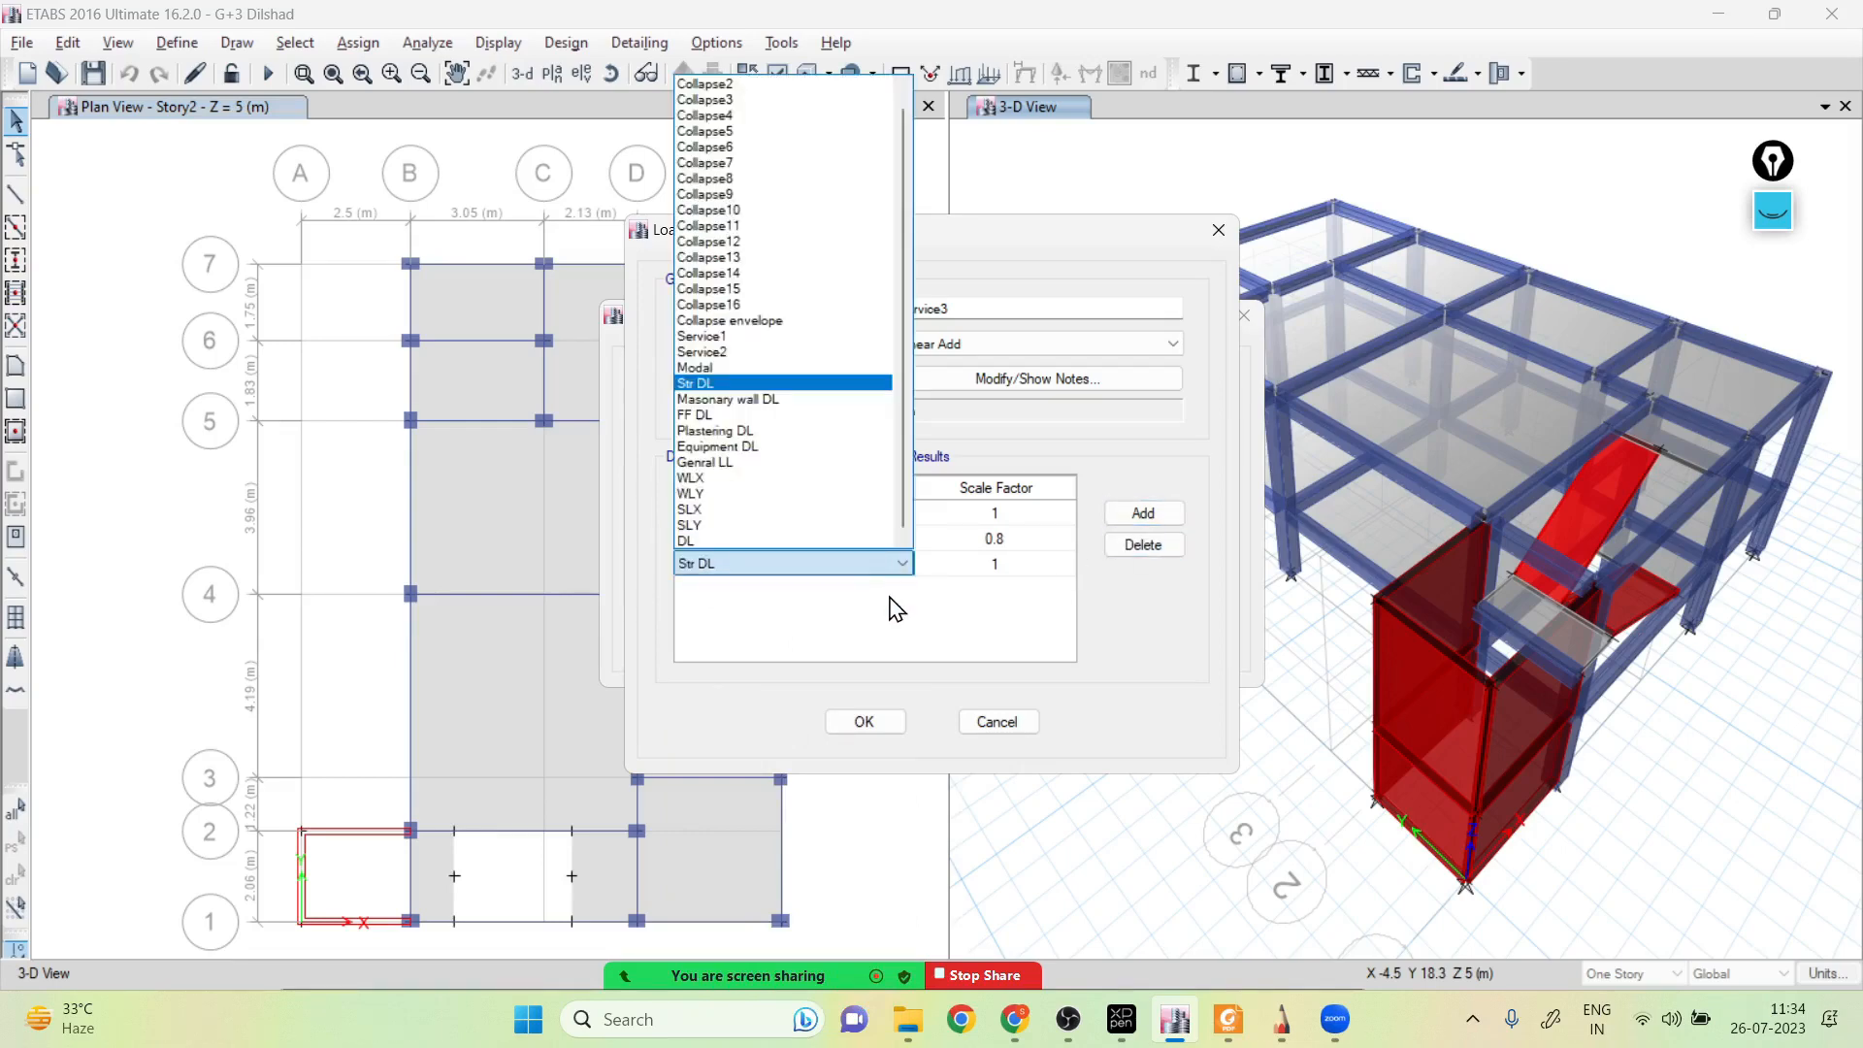
click(894, 609)
click(895, 571)
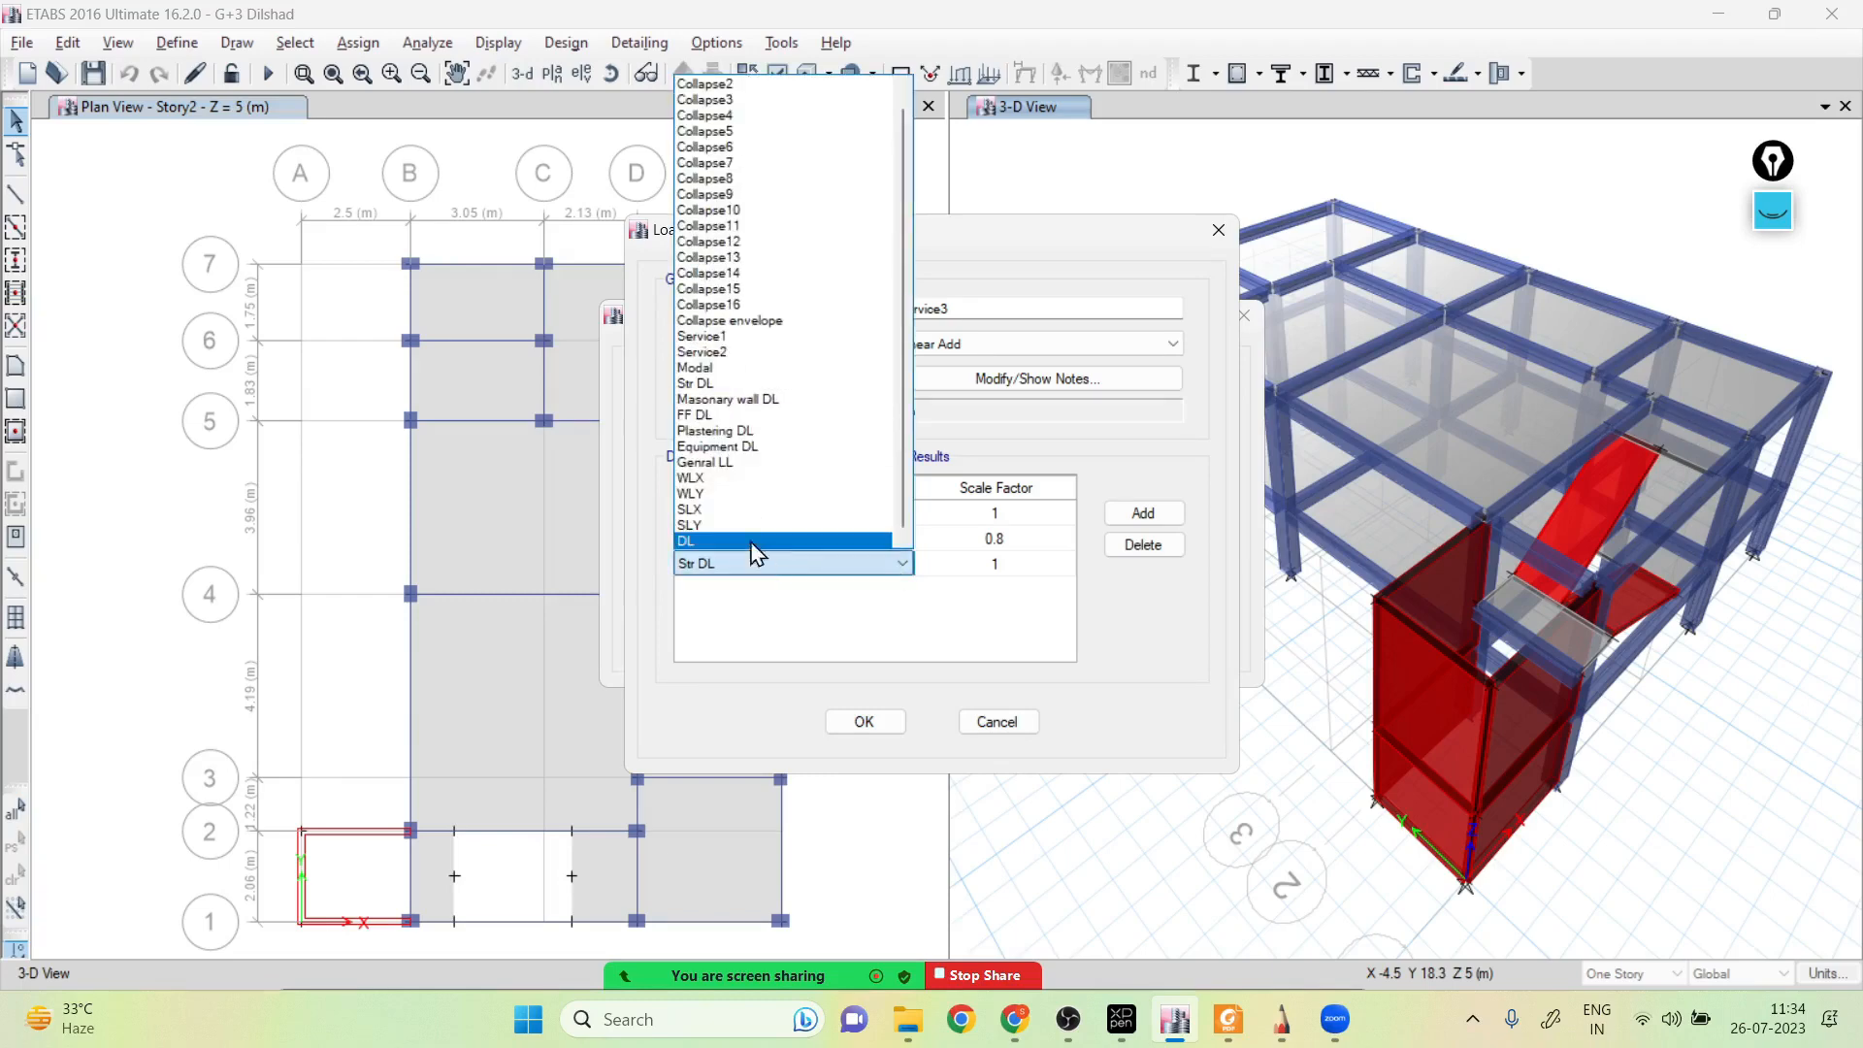
click(738, 493)
click(883, 722)
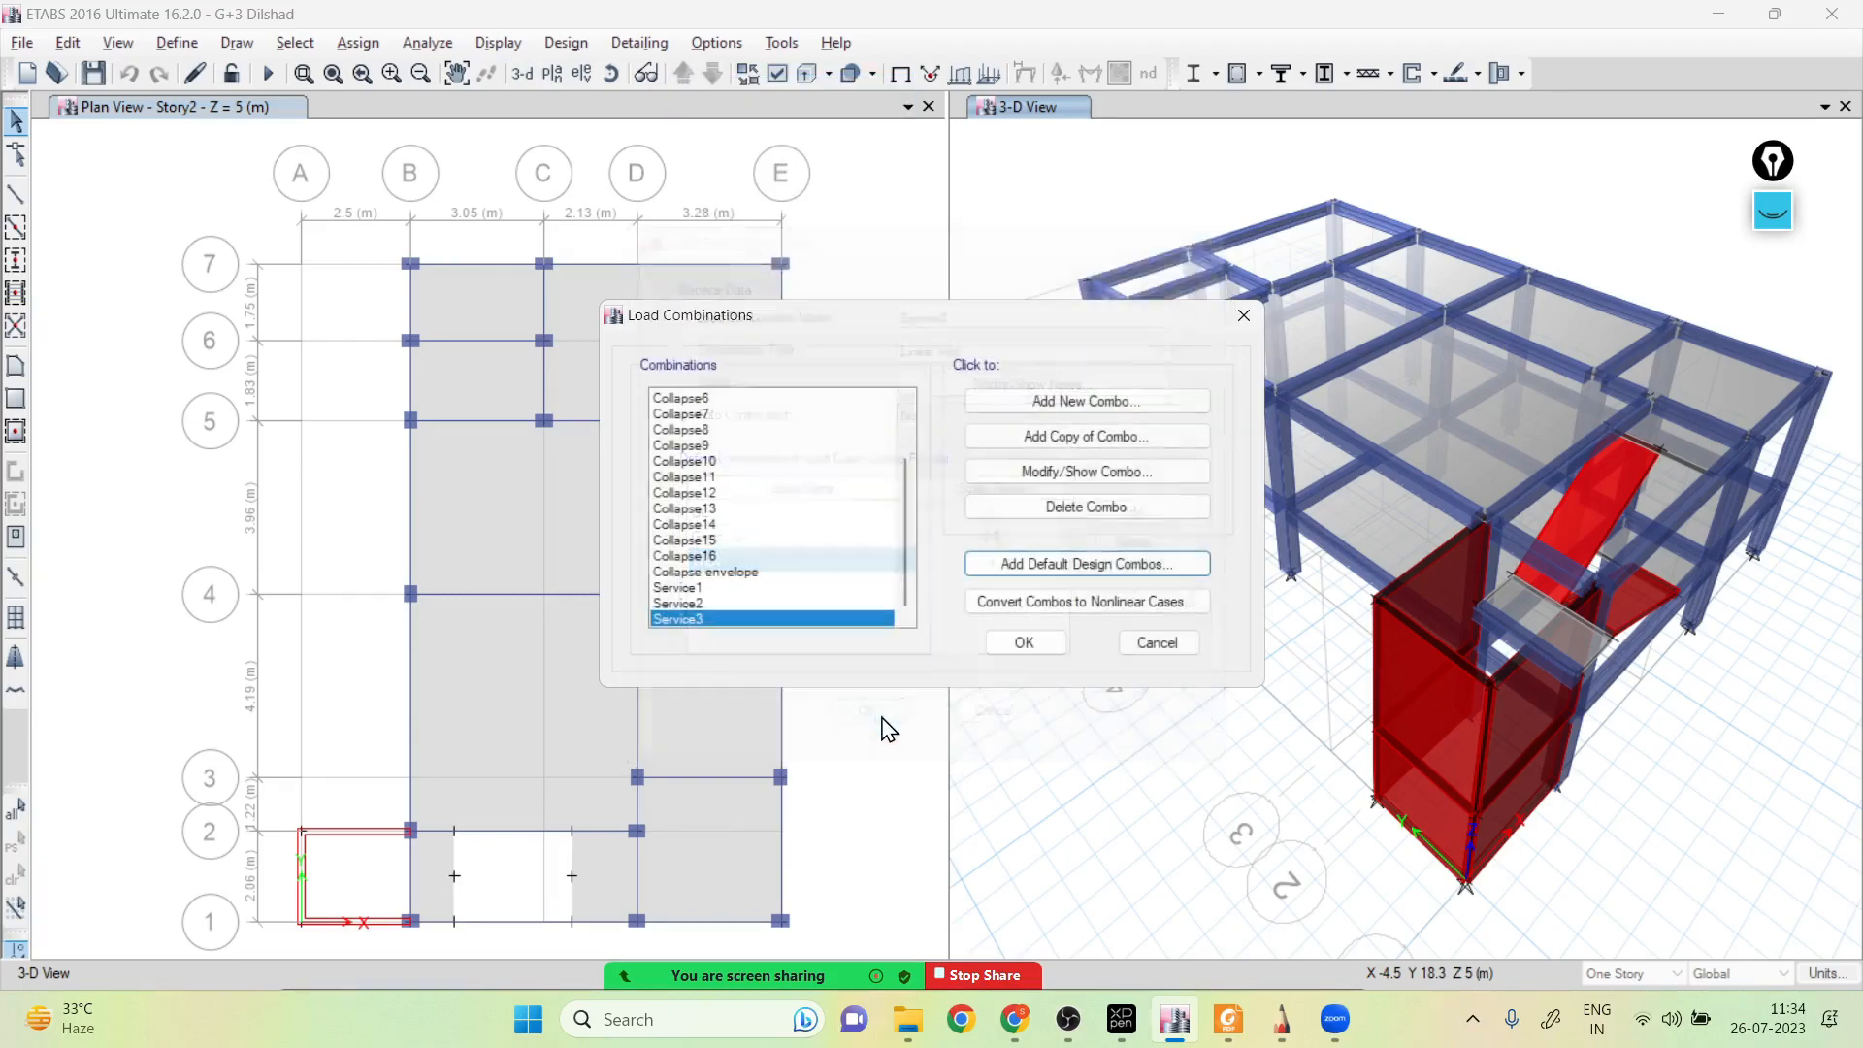
Reopen Service3 and set the scale factor of its WLX load to 0.8
click(1077, 473)
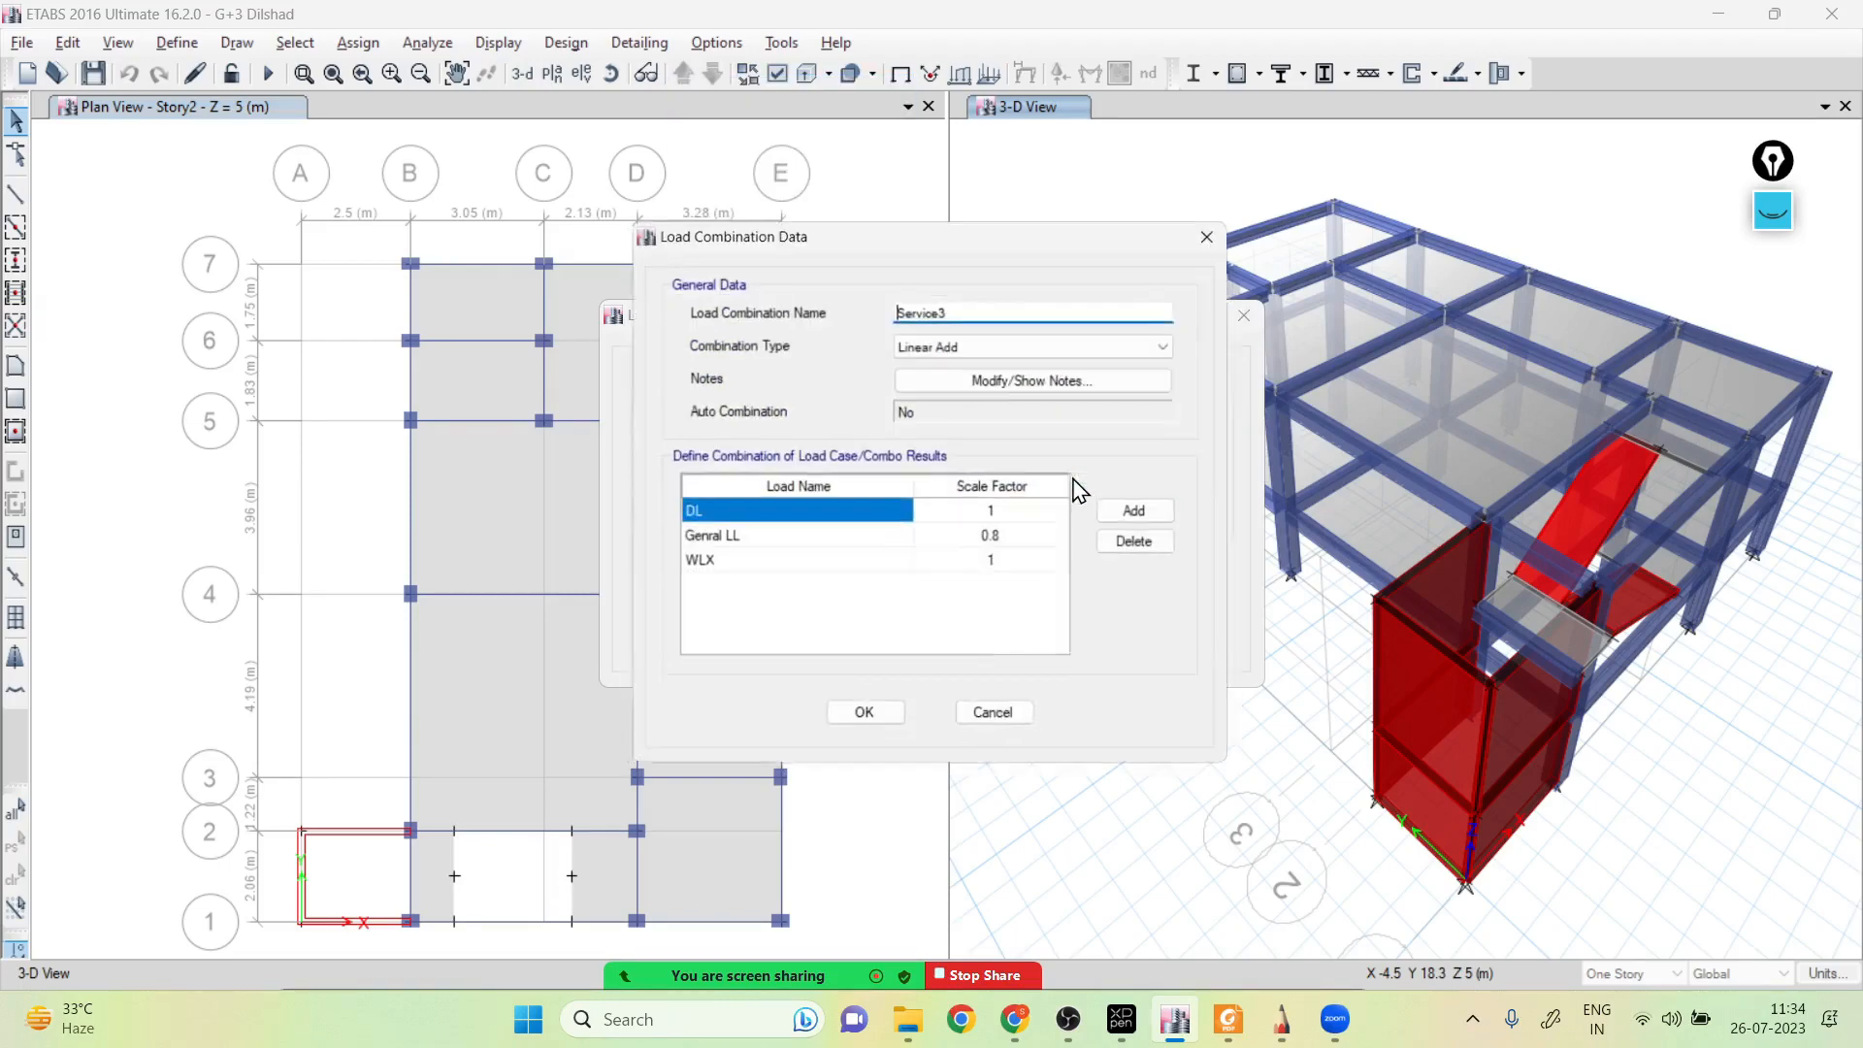
click(990, 560)
text(0.8)
click(878, 715)
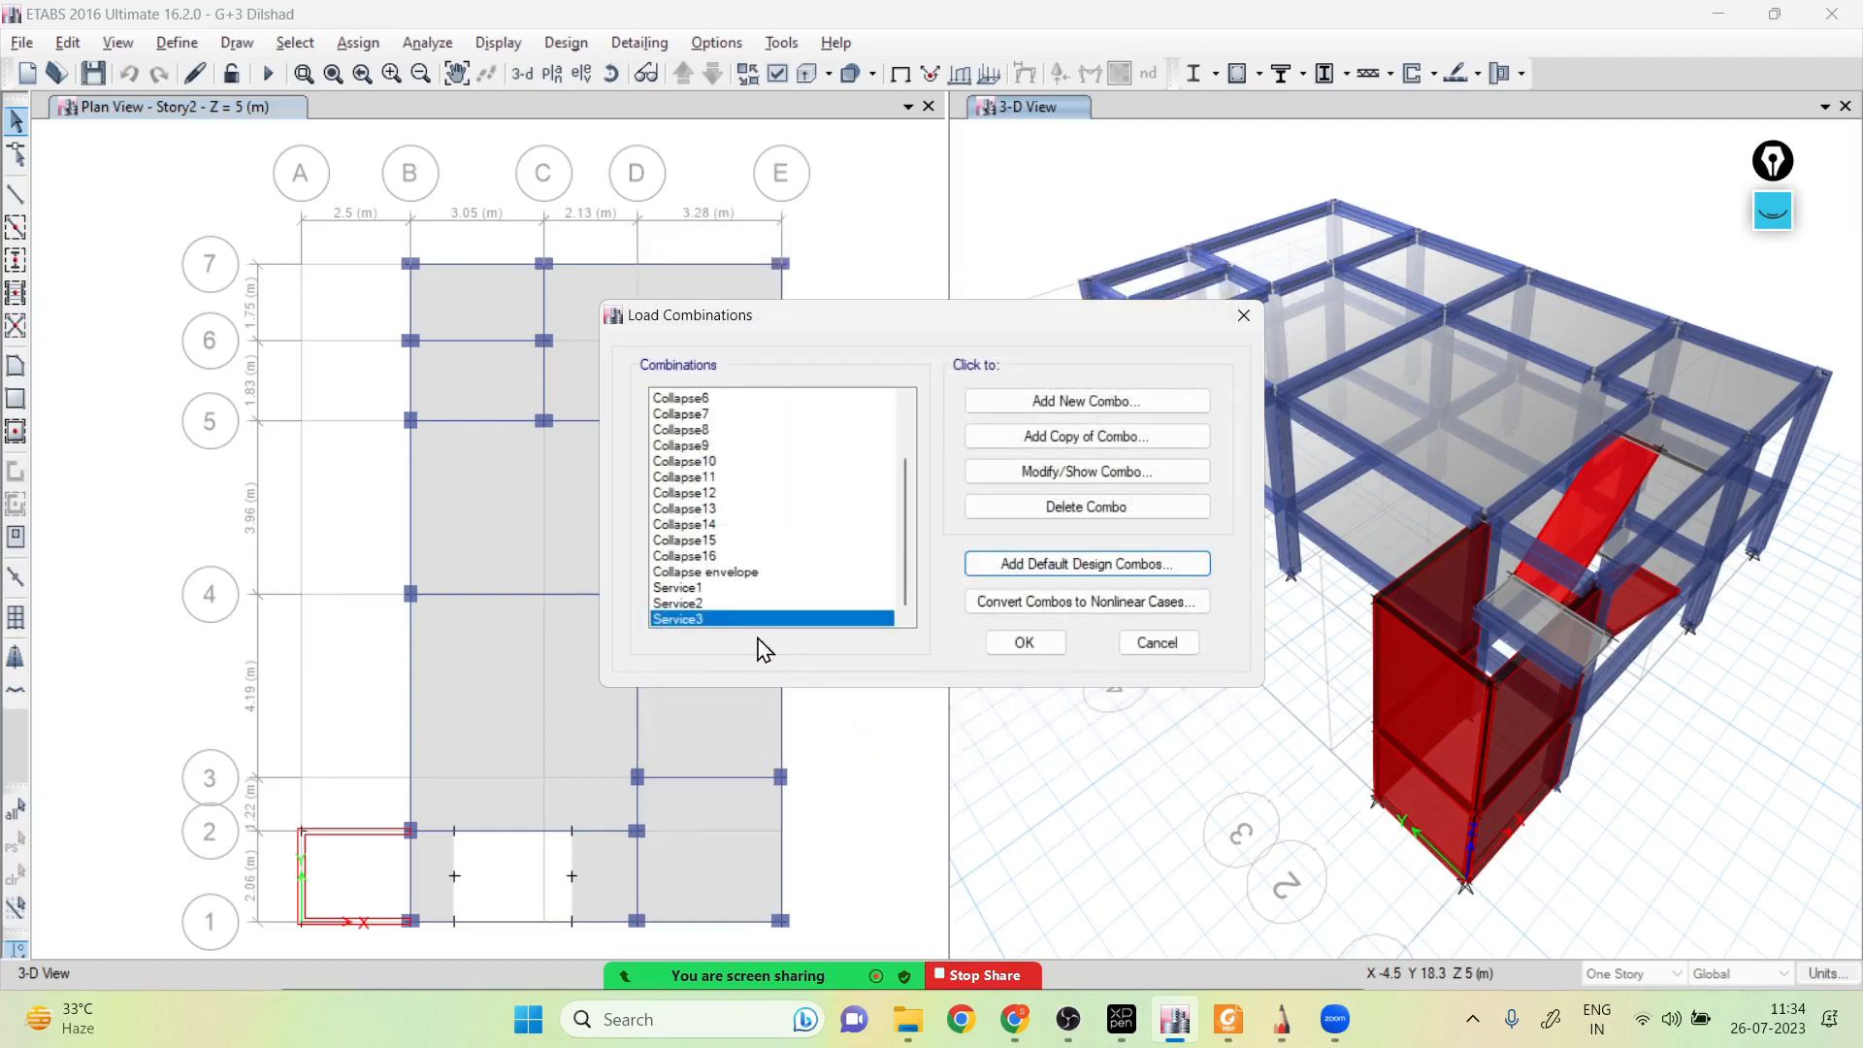
Reopen Service2, check the DL+WLx serviceability entry in Load Combination.pdf, set the WLX scale factor to 1 and accept the combination
click(709, 603)
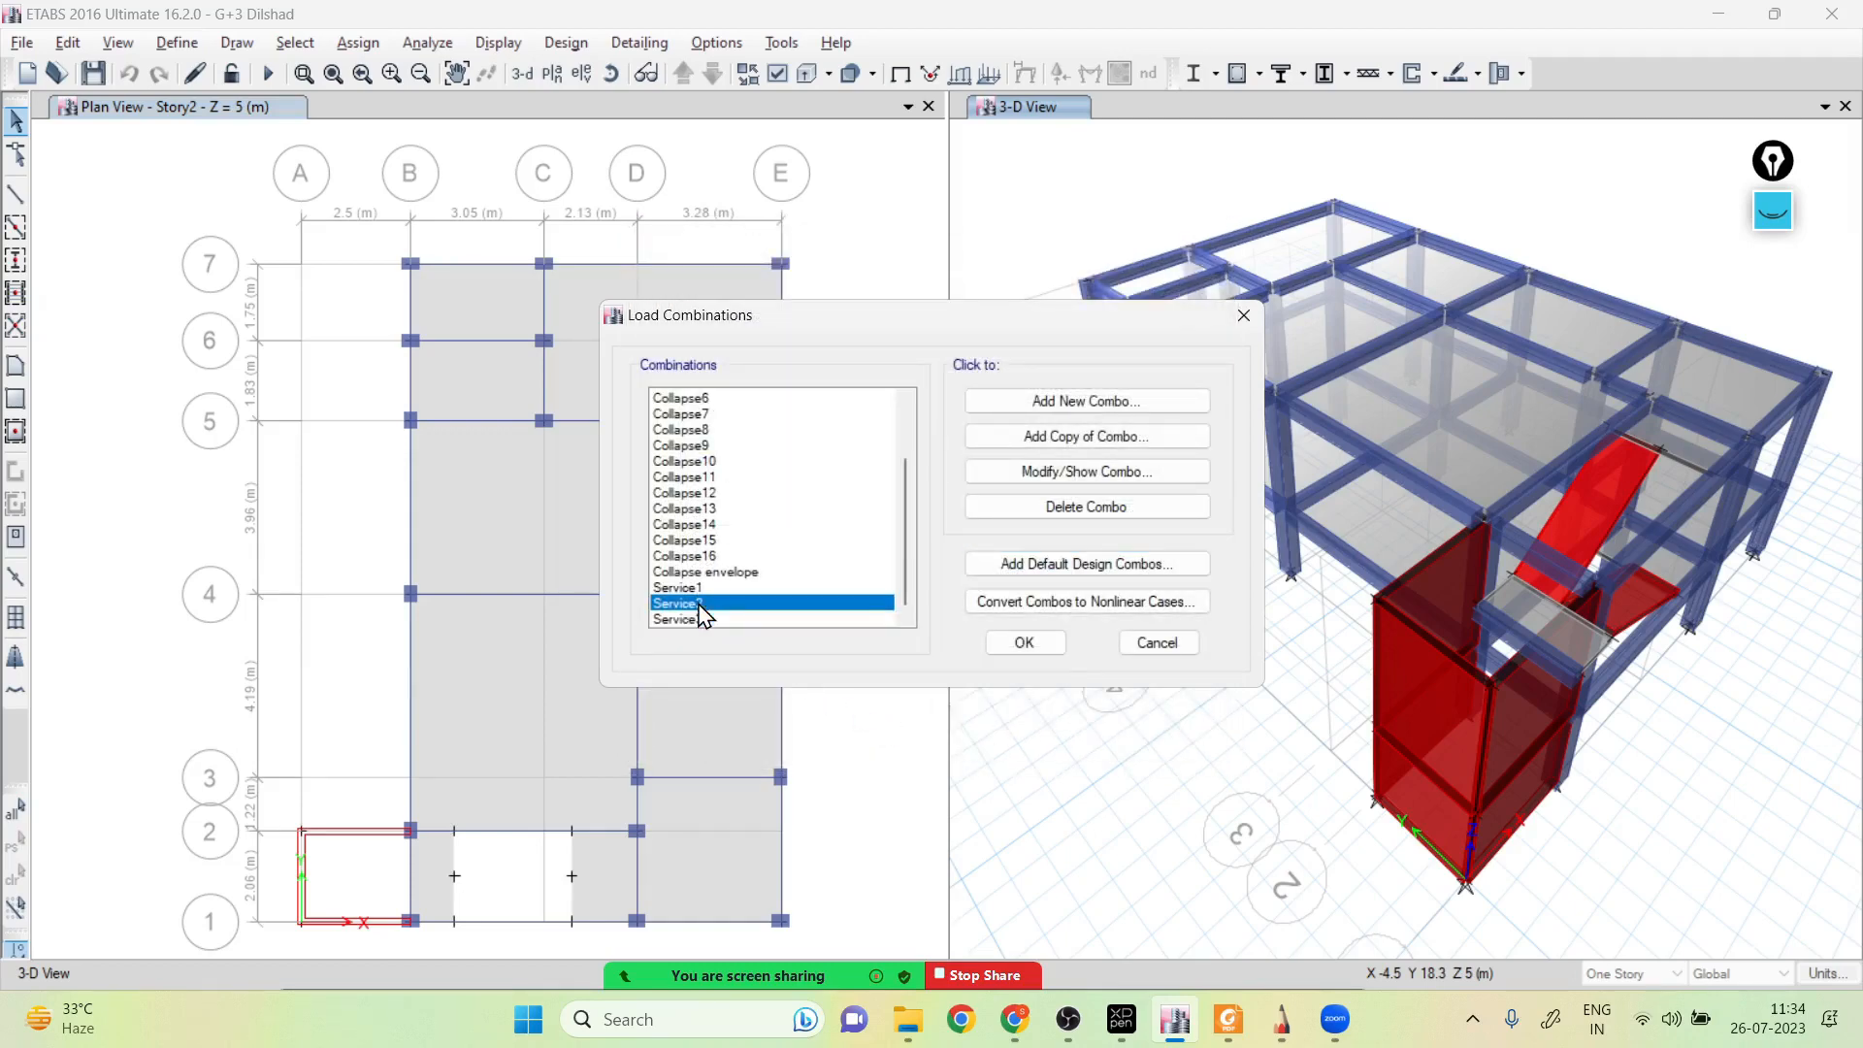
click(1072, 470)
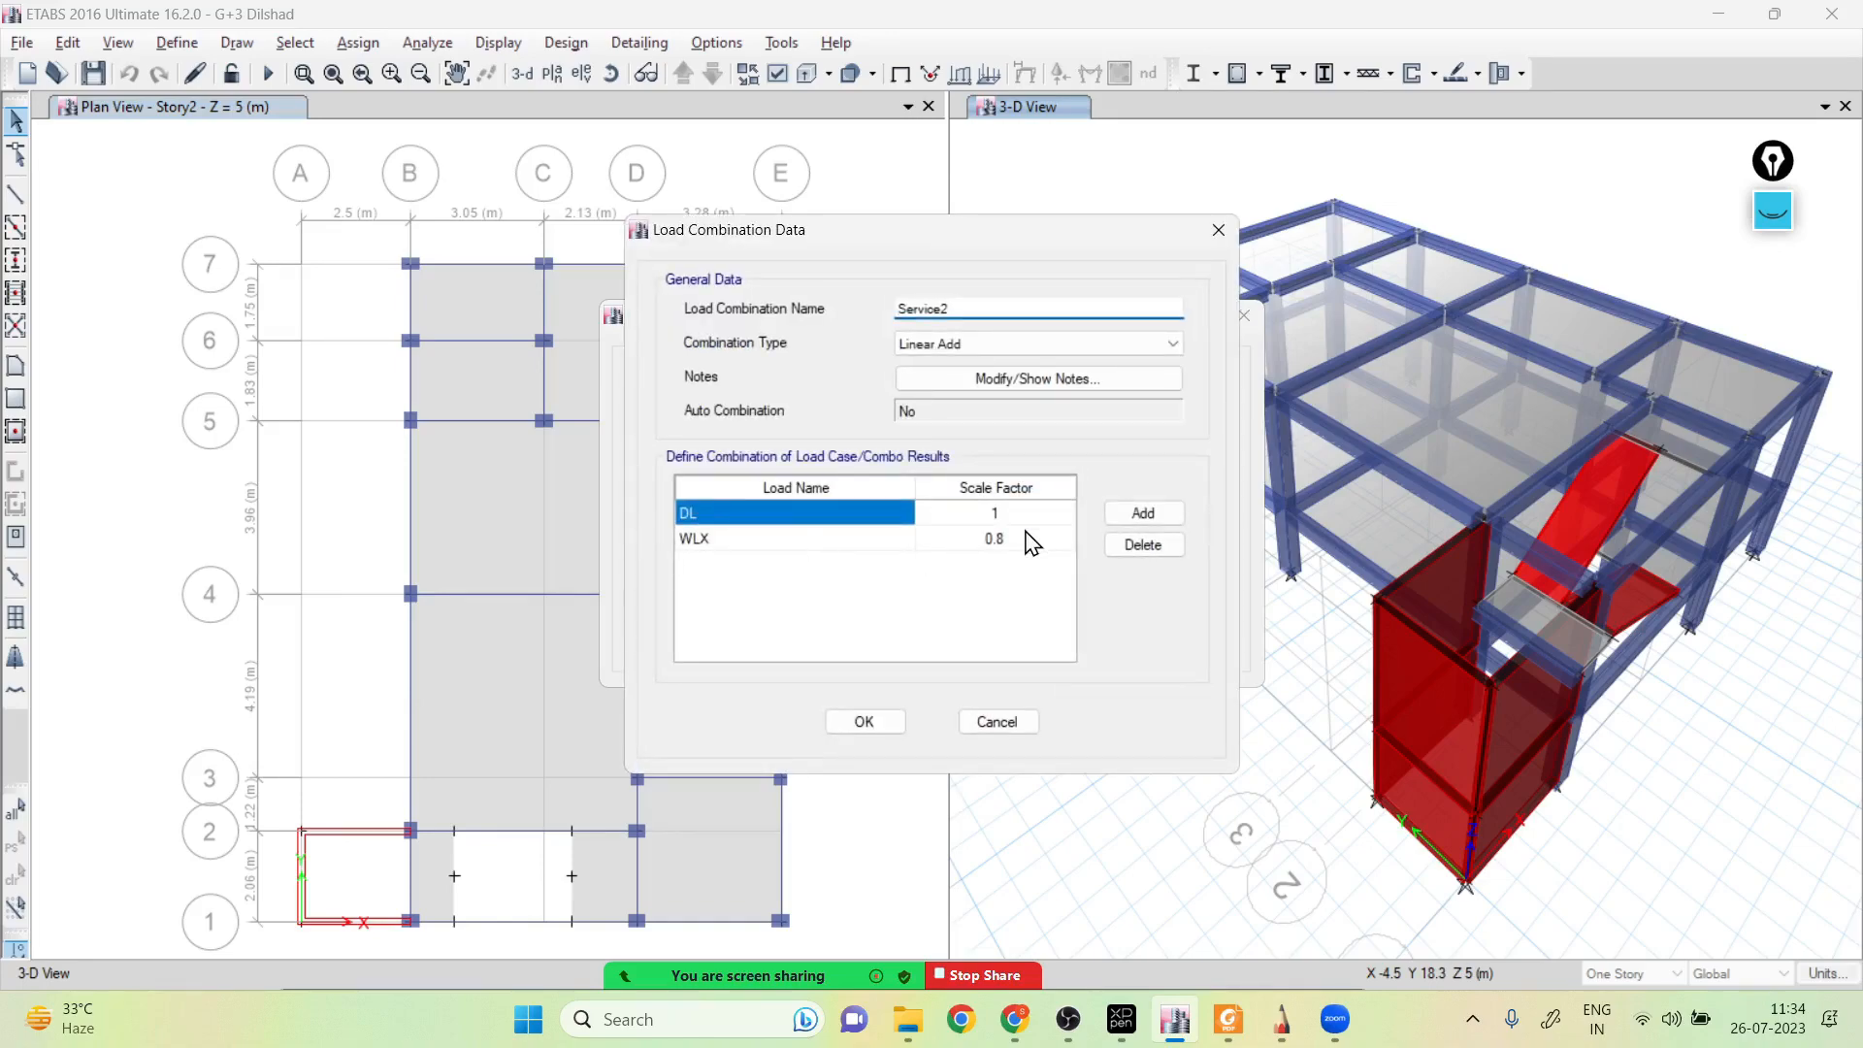
key(alt+Tab)
scroll(1407, 596, up, 4)
scroll(1407, 596, down, 2)
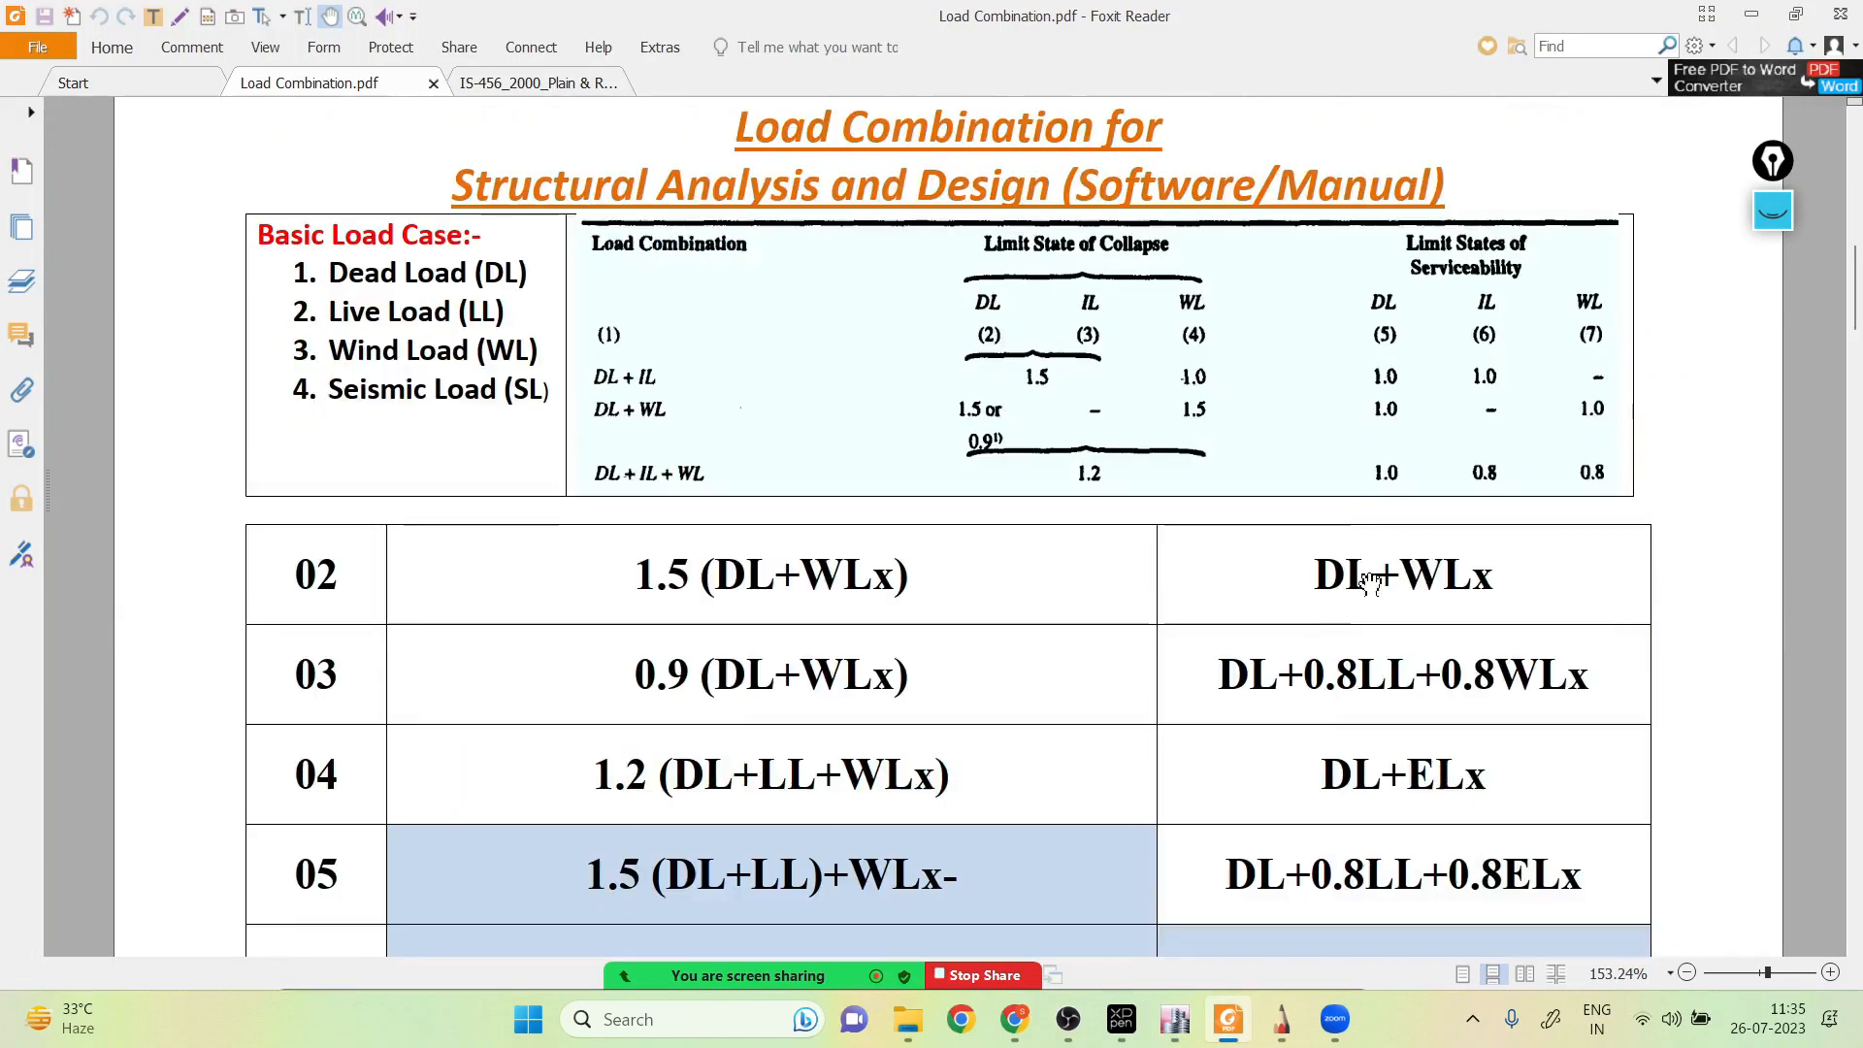
key(alt+Tab)
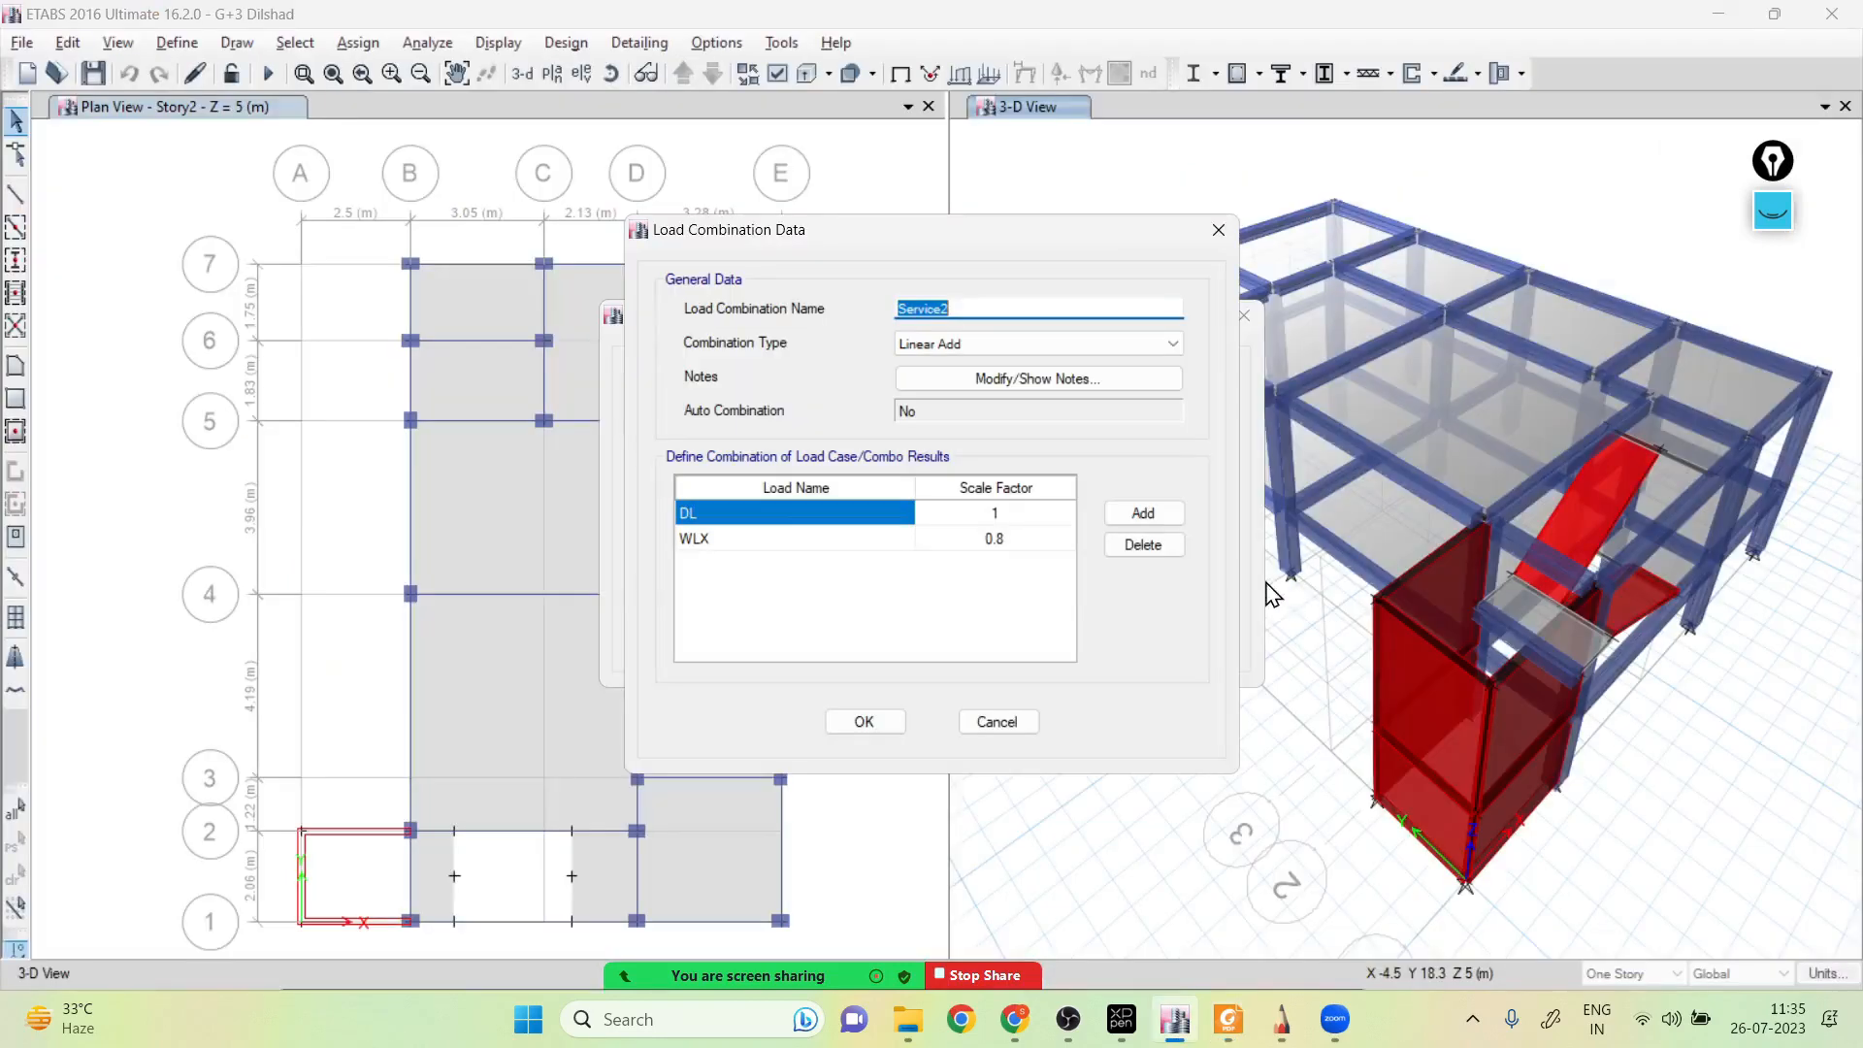
click(1014, 548)
key(Return)
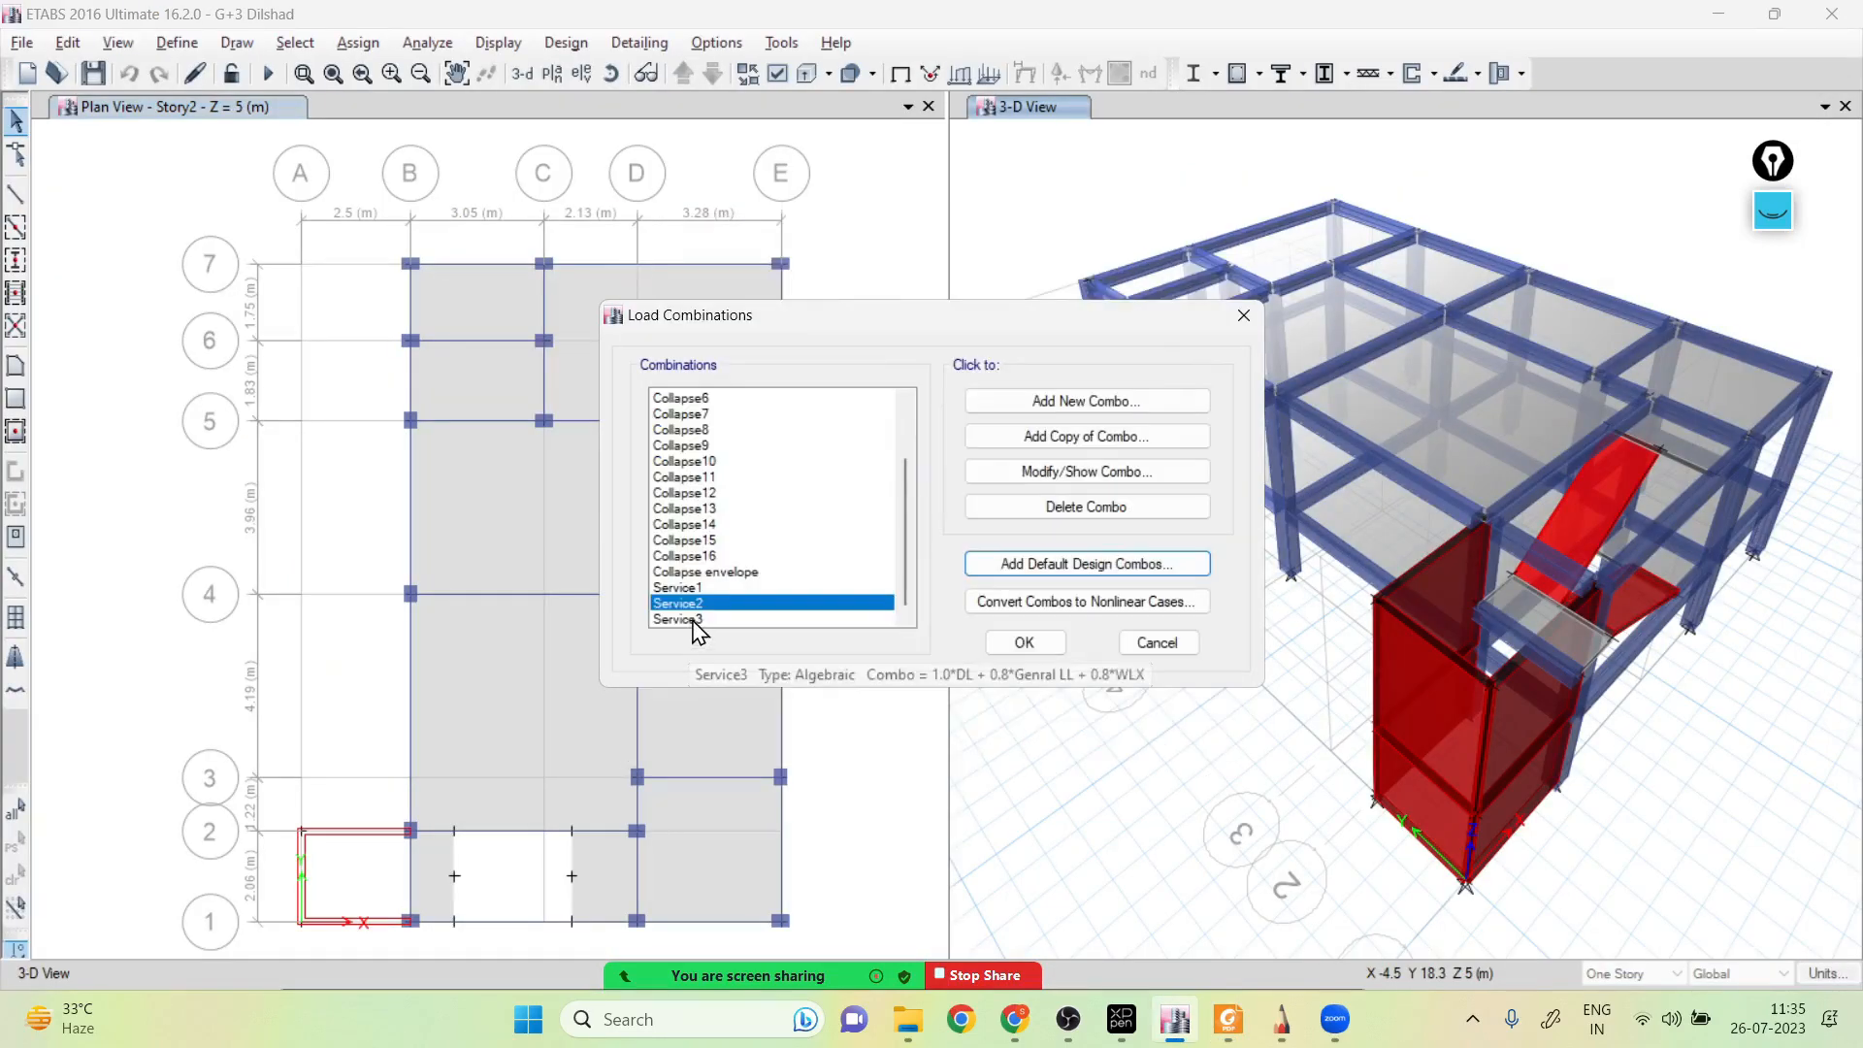
Review the loads and scale factors of Service3 against the serviceability entries in Load Combination.pdf, leaving the combination without edits
click(695, 622)
click(975, 473)
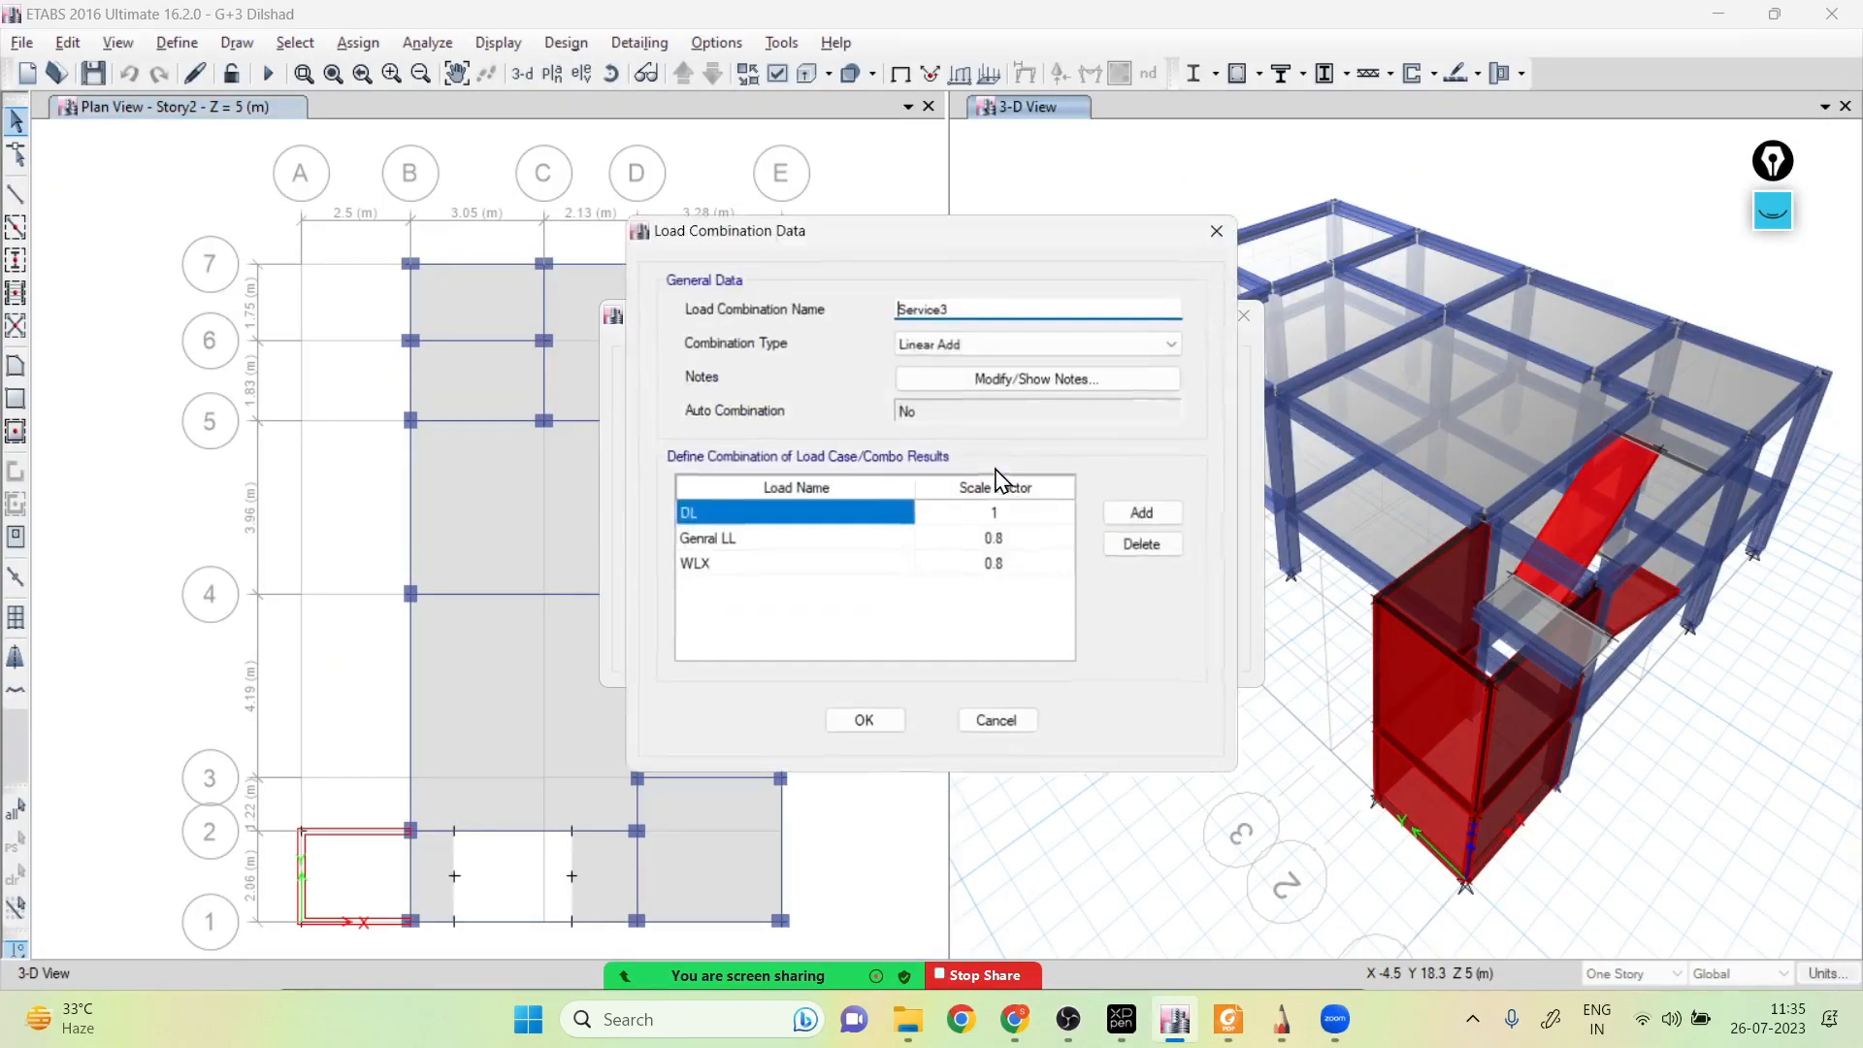
key(alt+Tab)
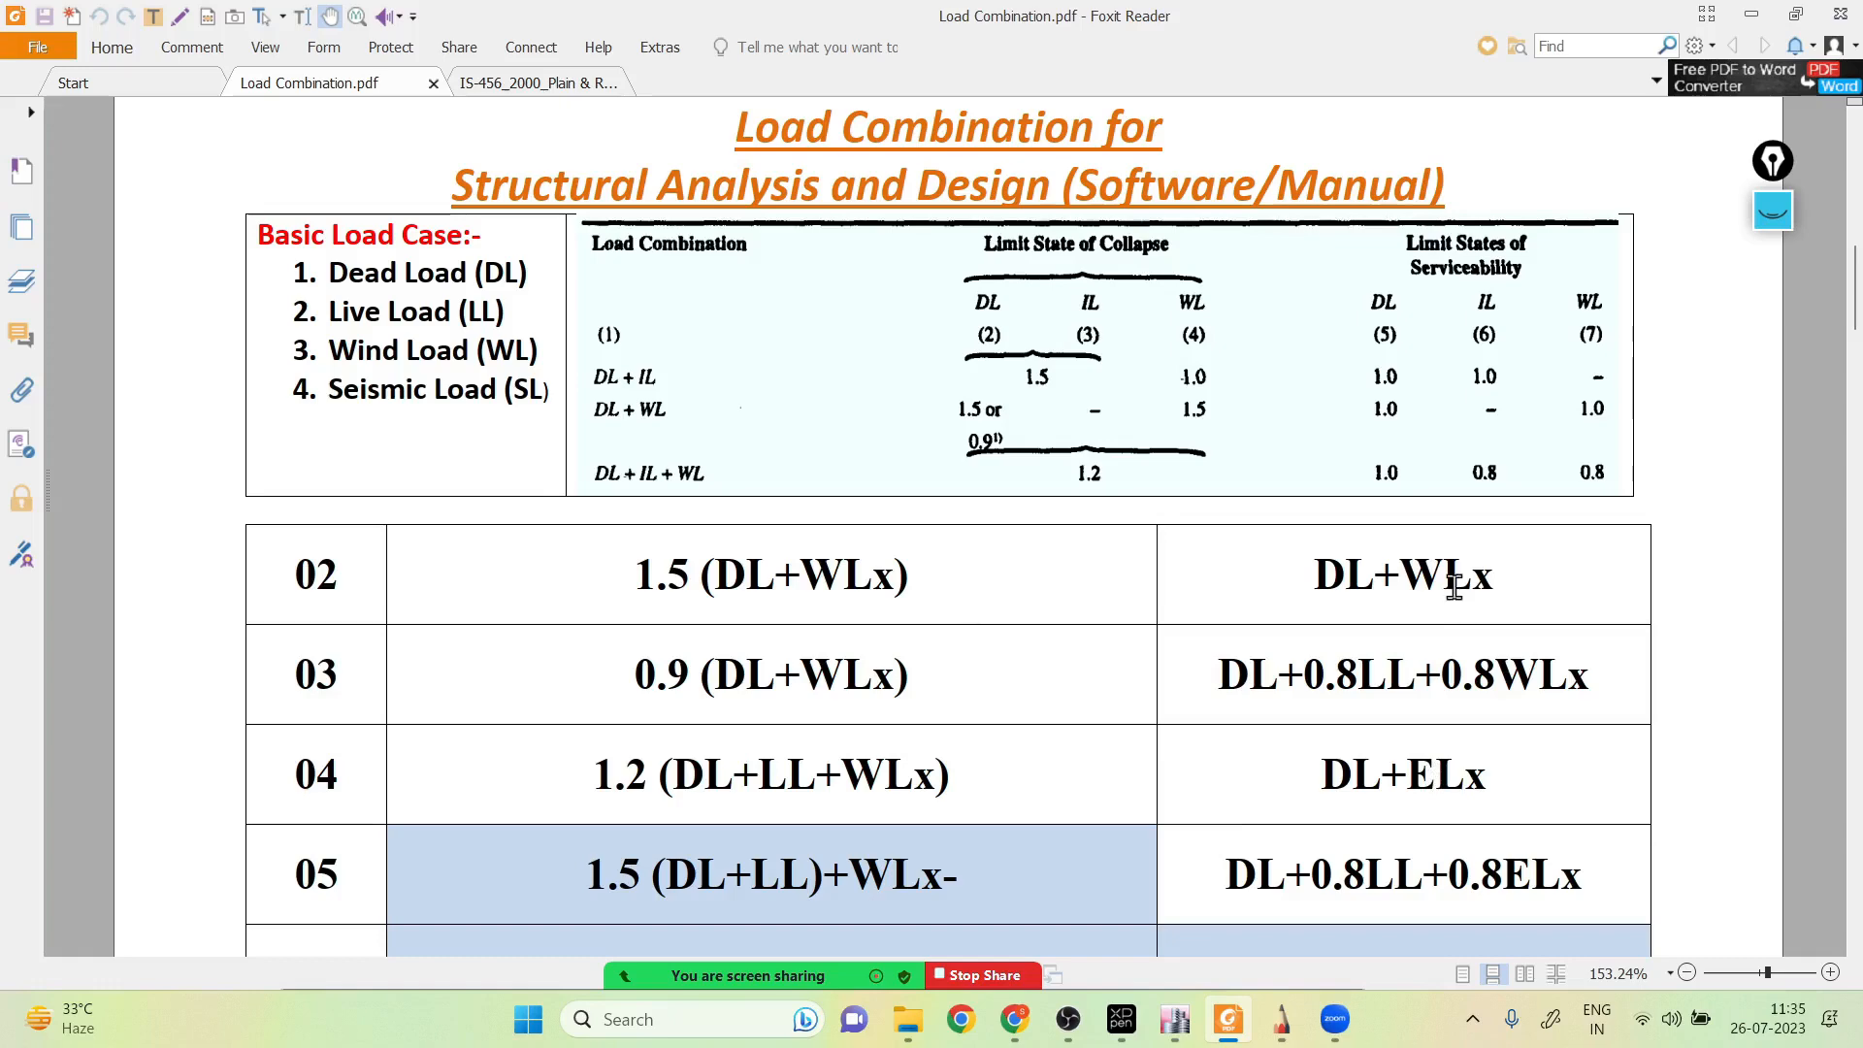
key(alt+Tab)
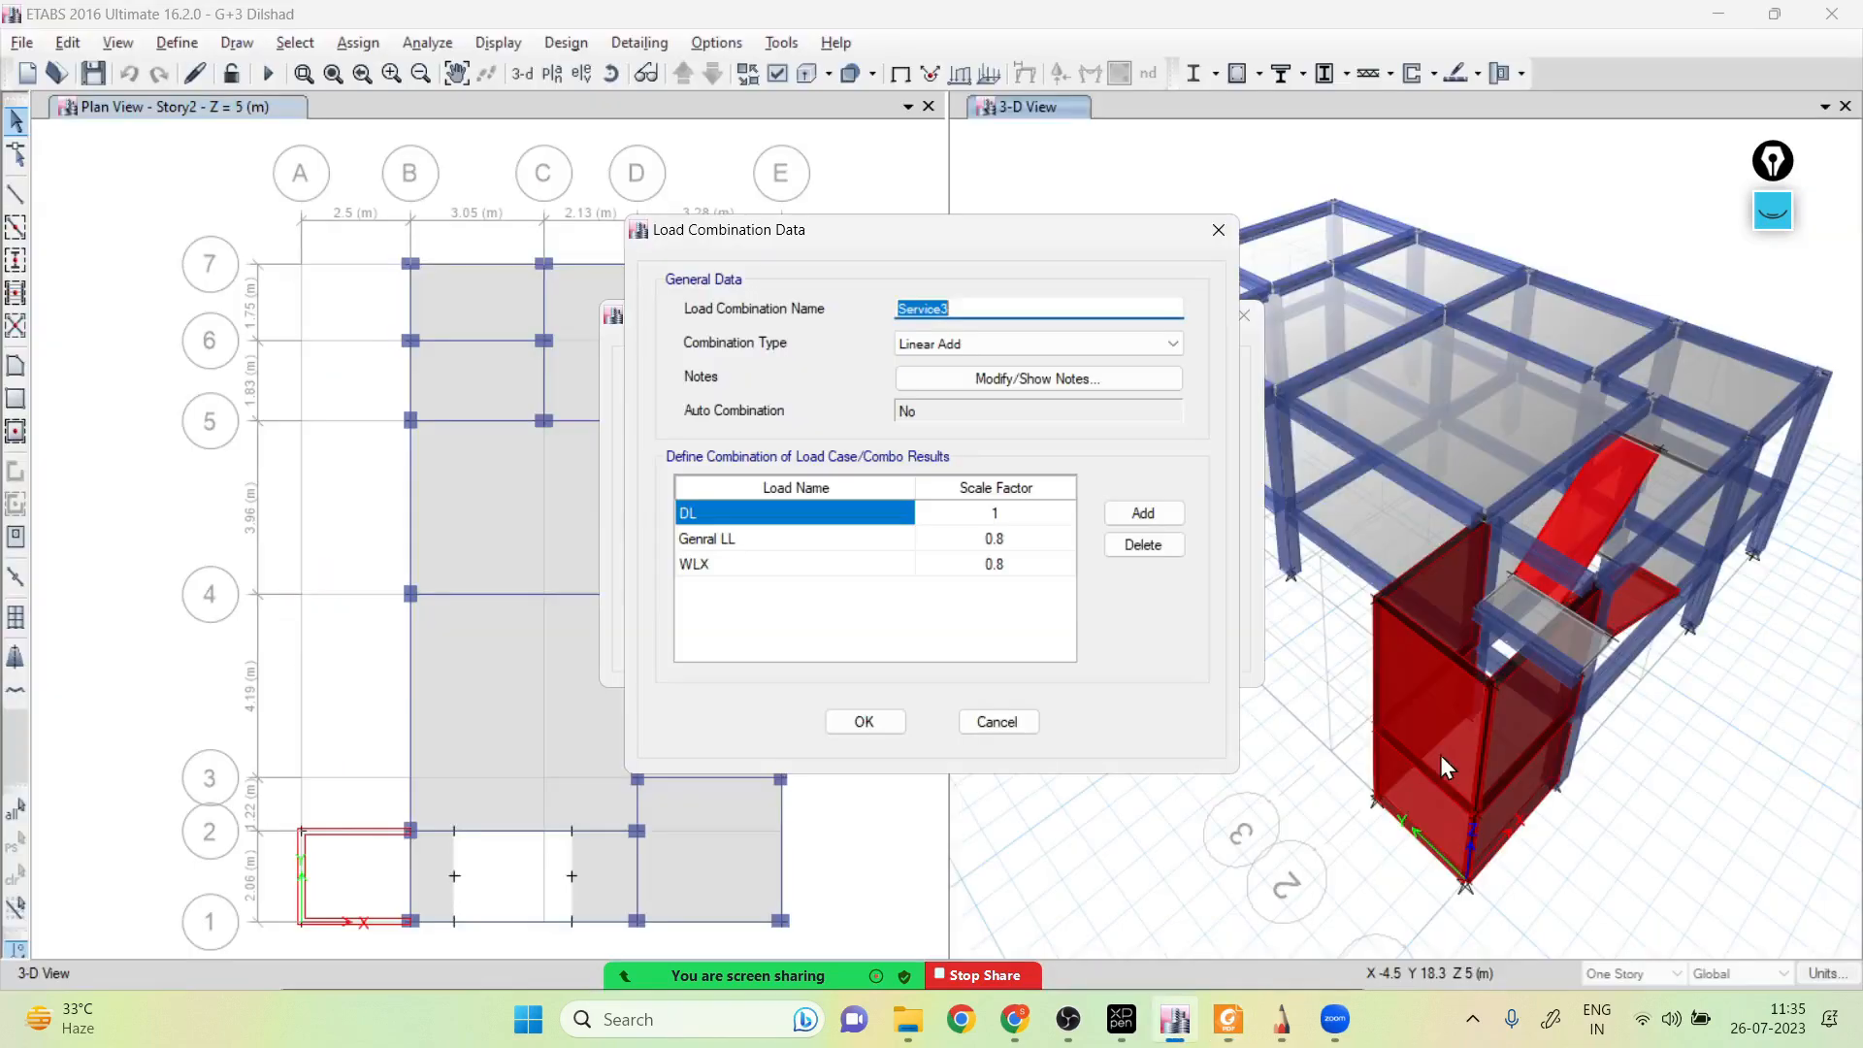
click(997, 722)
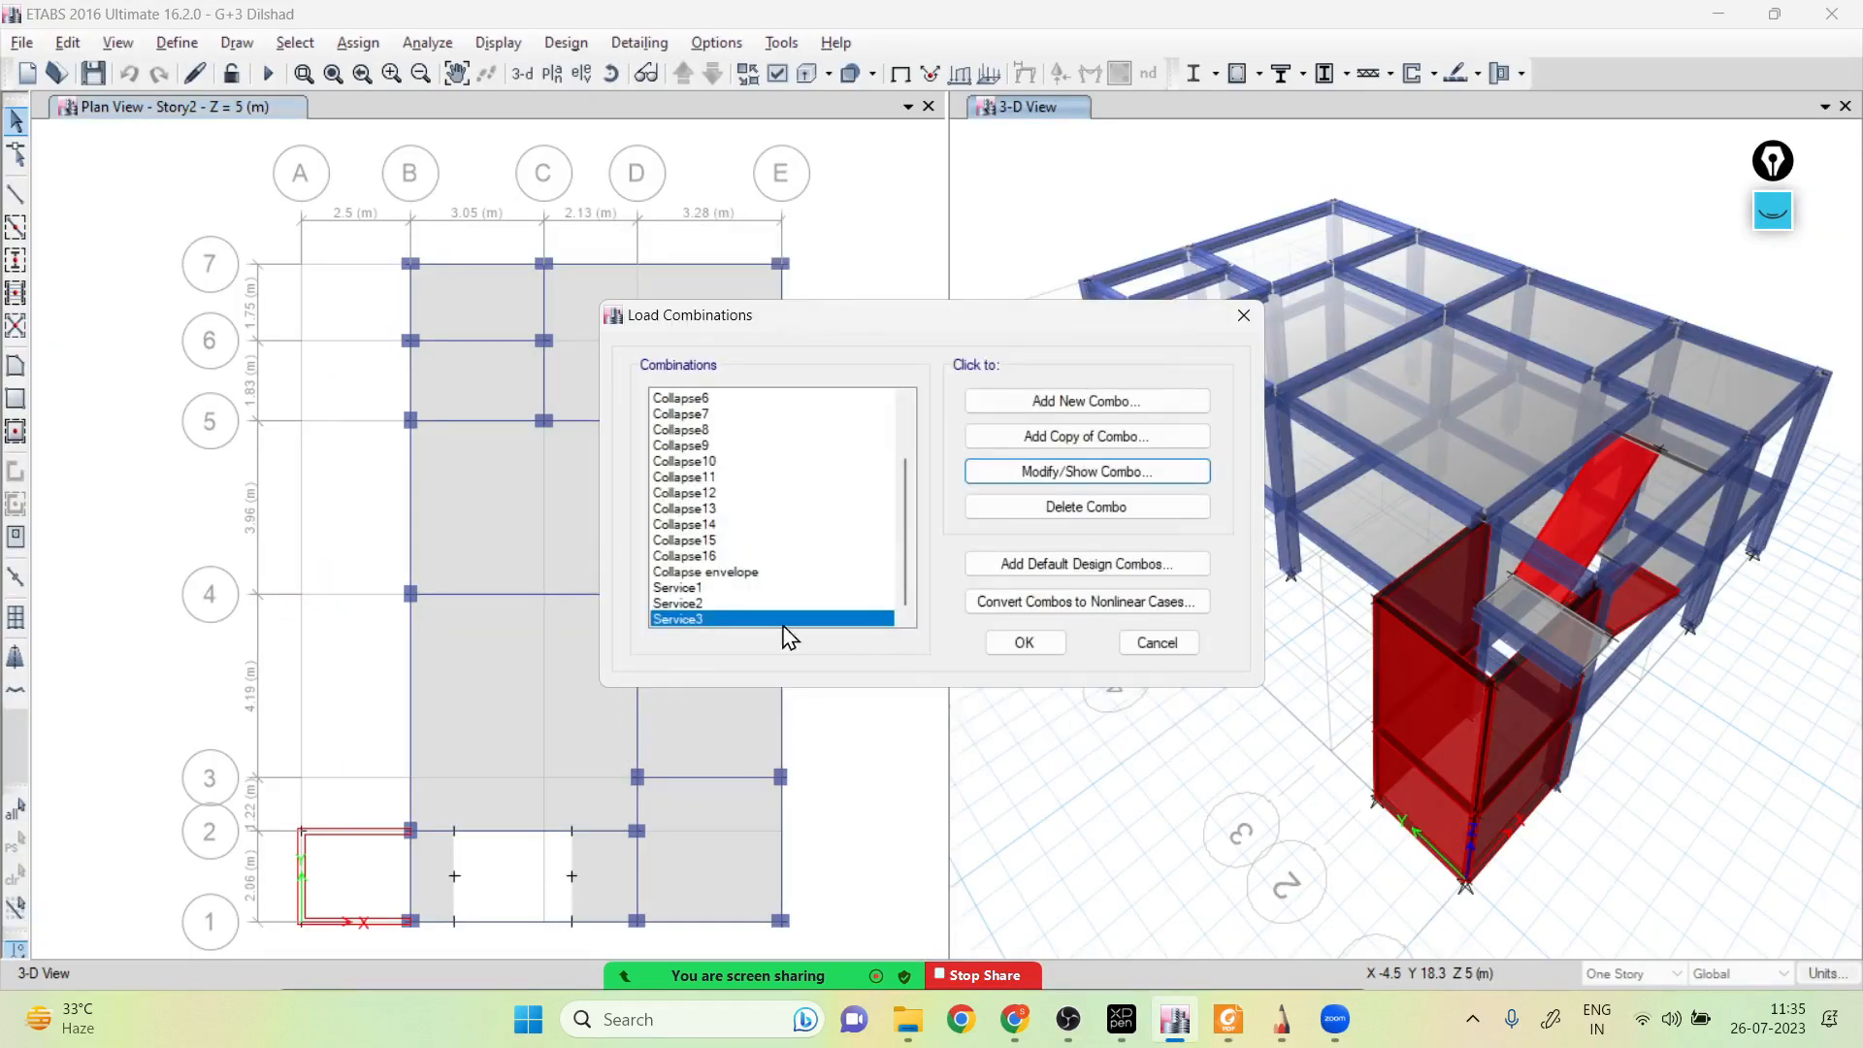
click(701, 587)
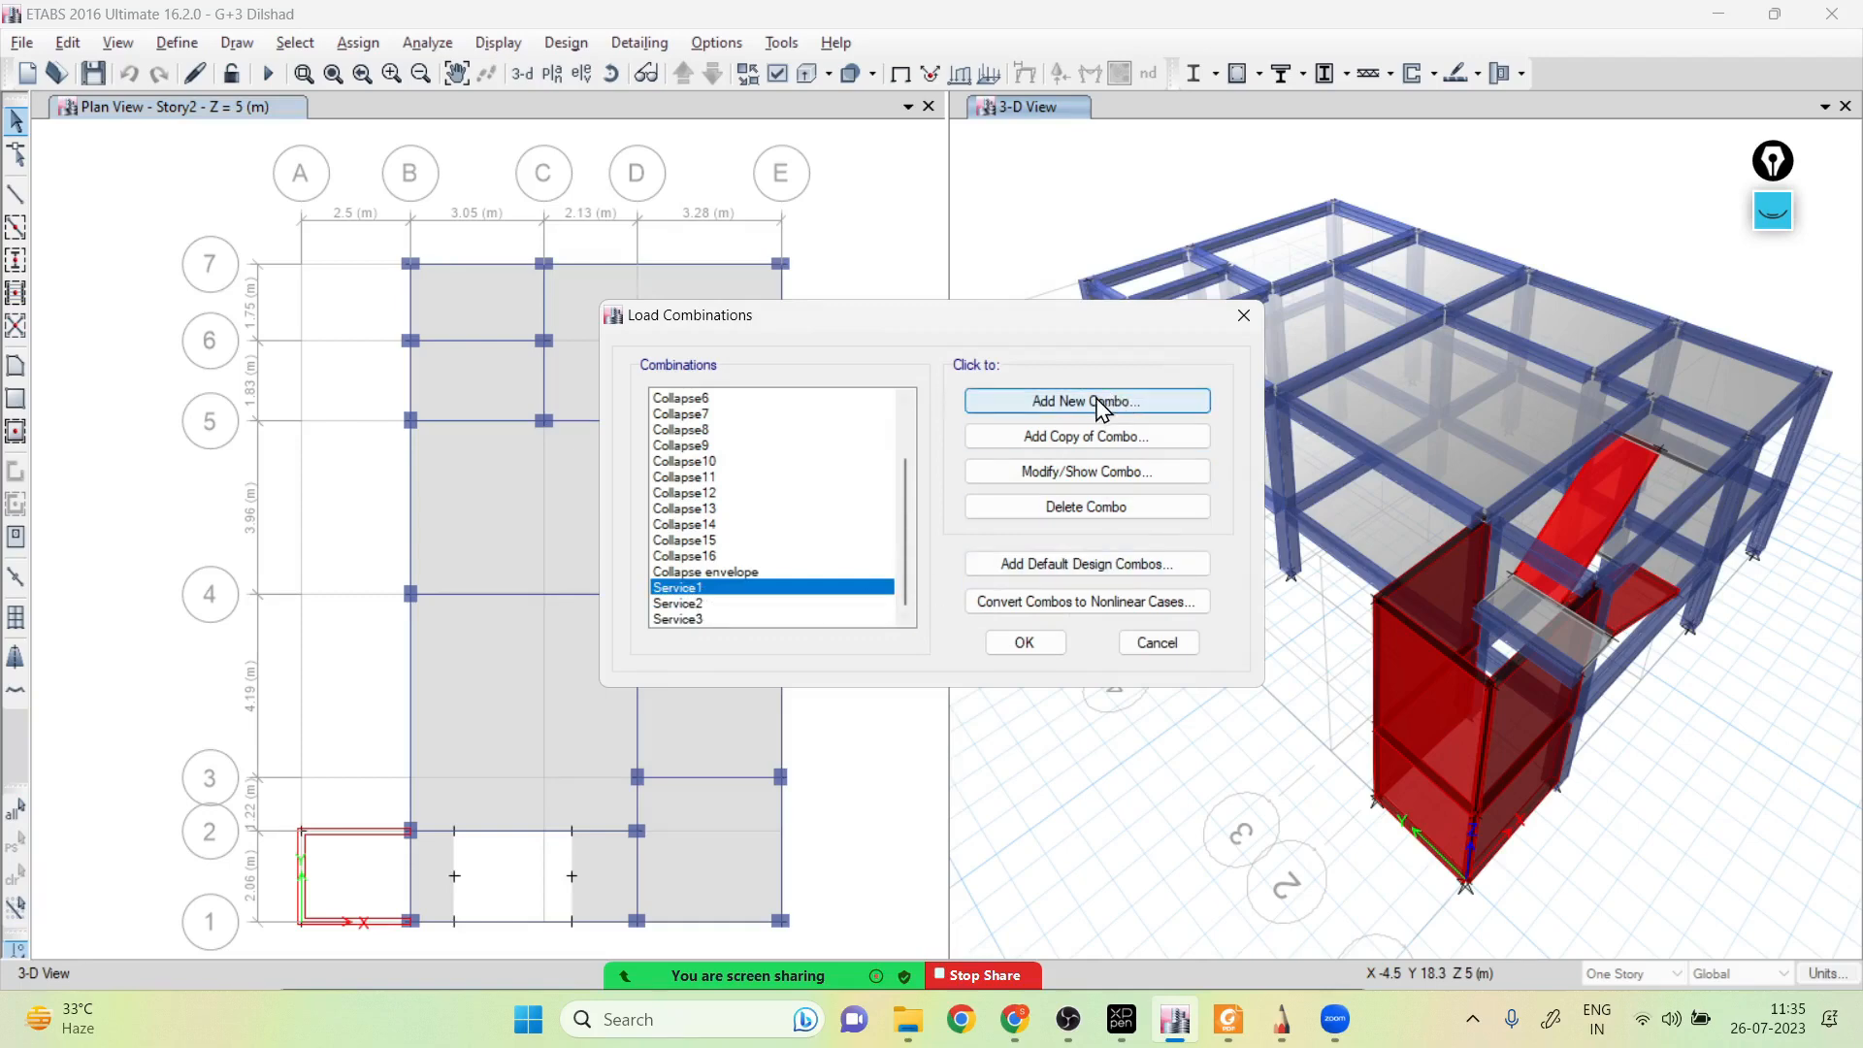
click(1094, 437)
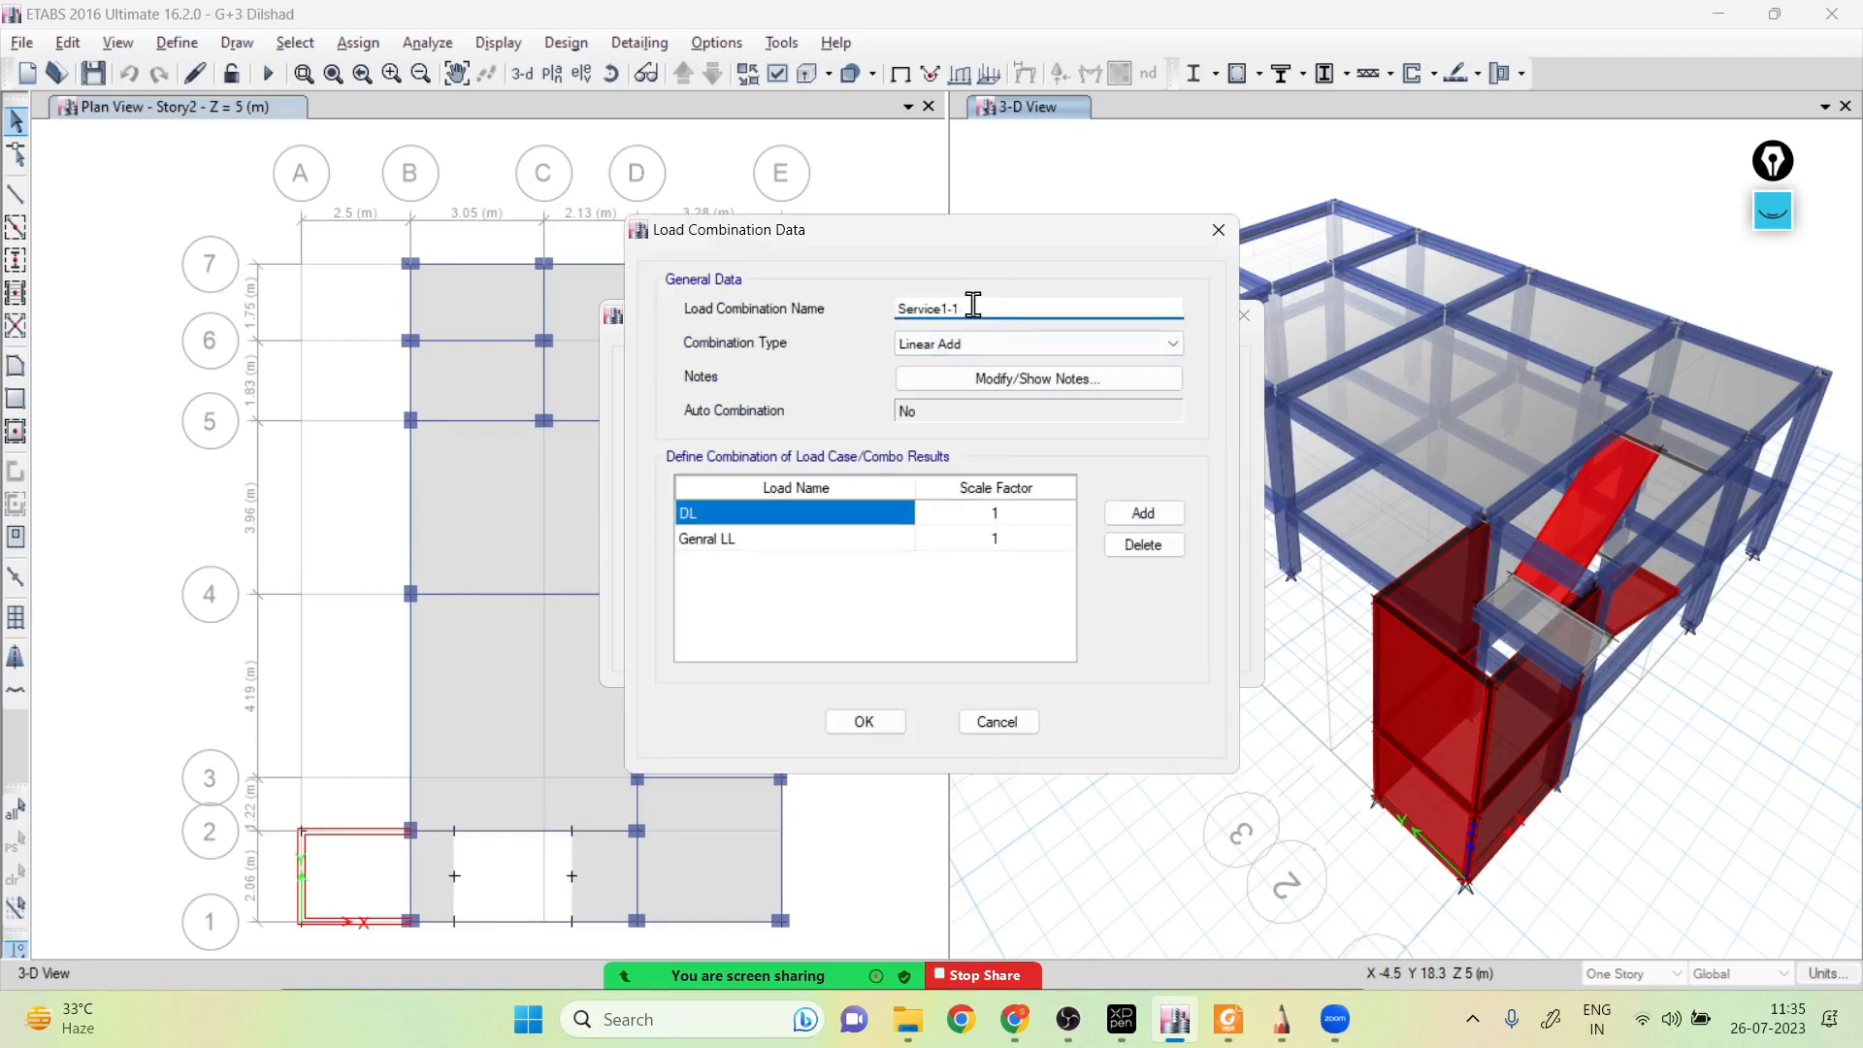
key(BackSpace)
key(BackSpace)
text(4)
click(1004, 731)
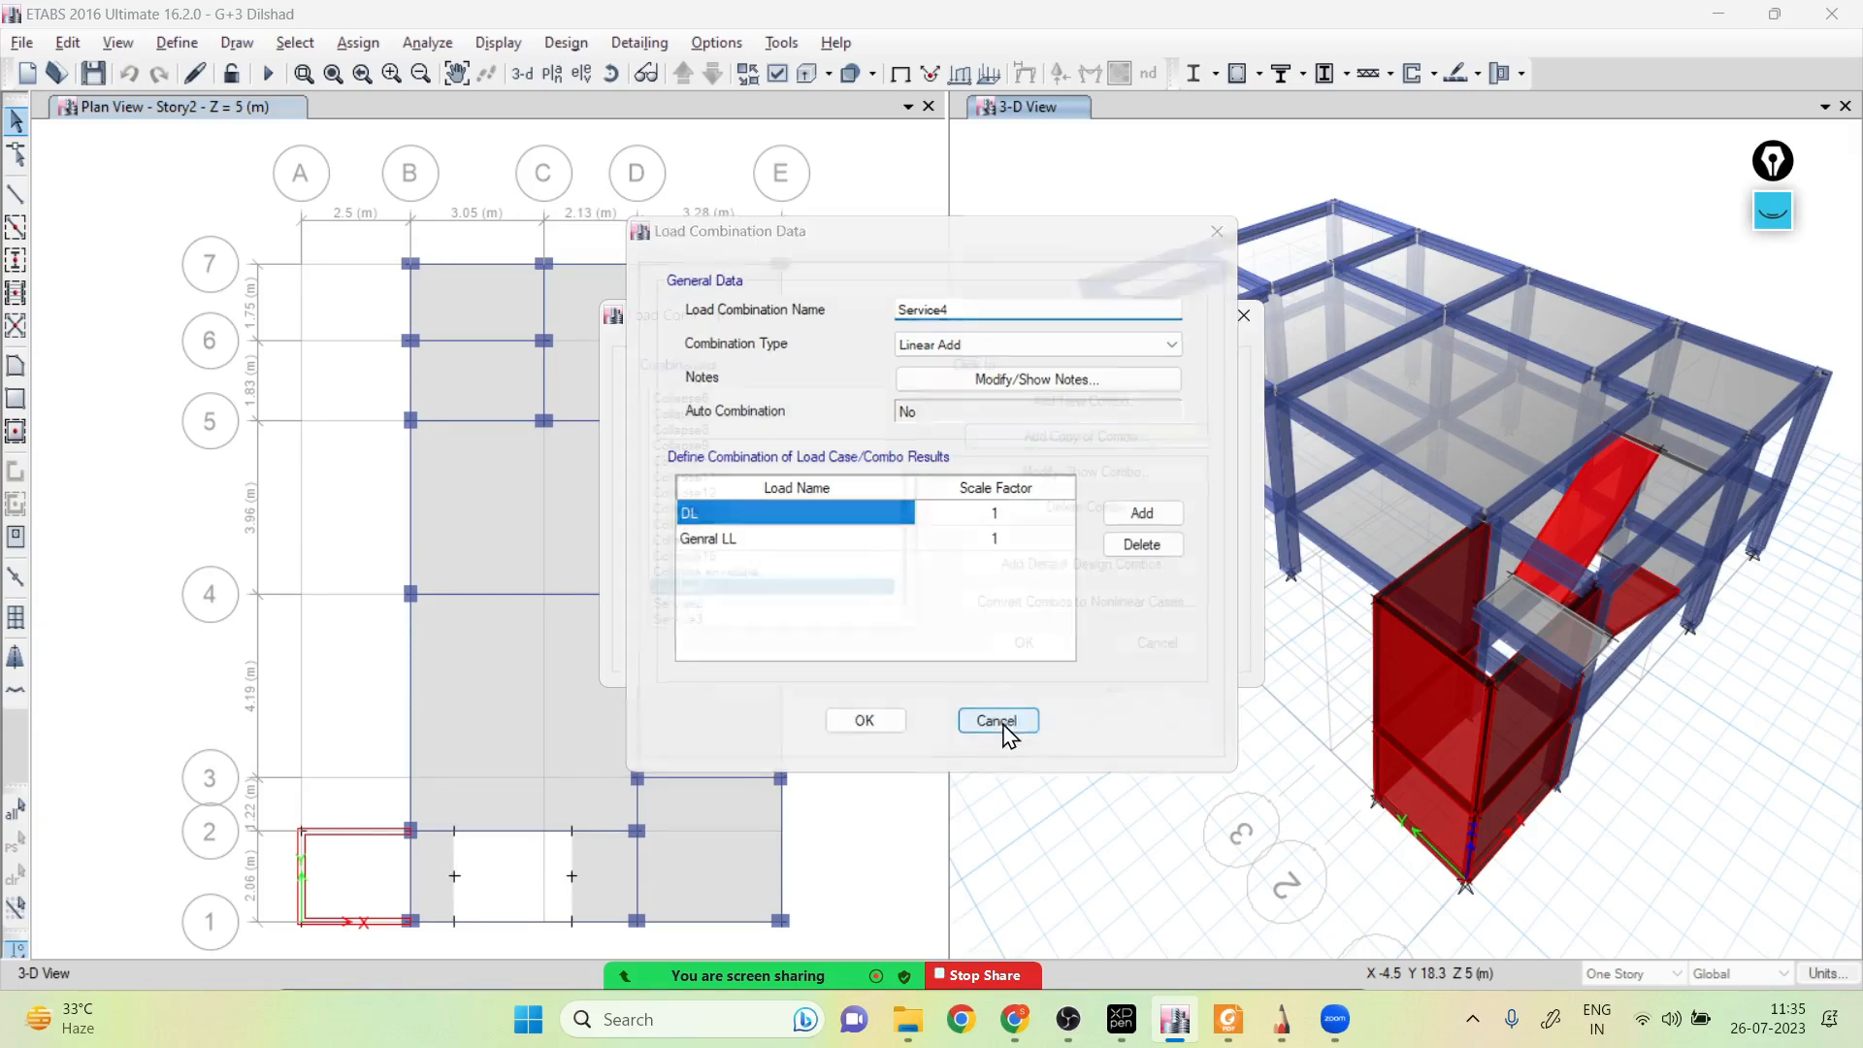
Copy Service2 as a new combination named Service4, replace its WLX load with WLY and accept the combination
click(718, 604)
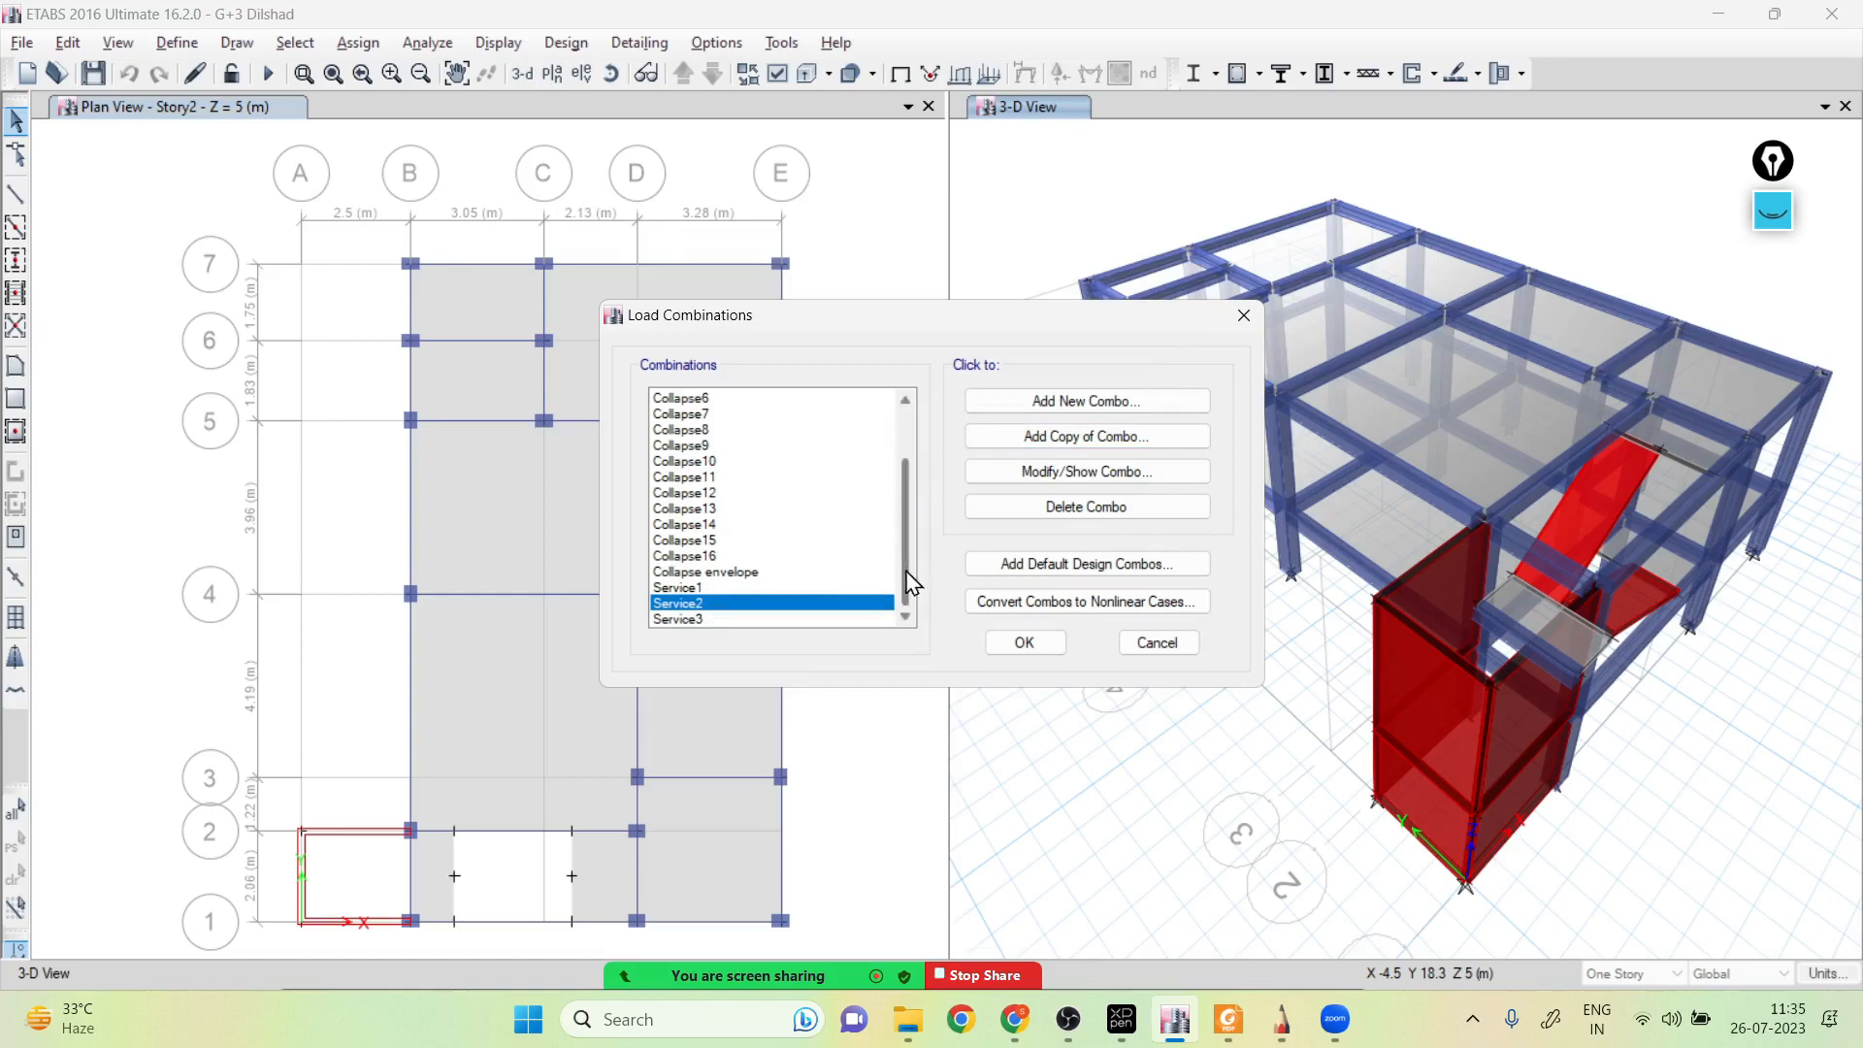
click(1071, 438)
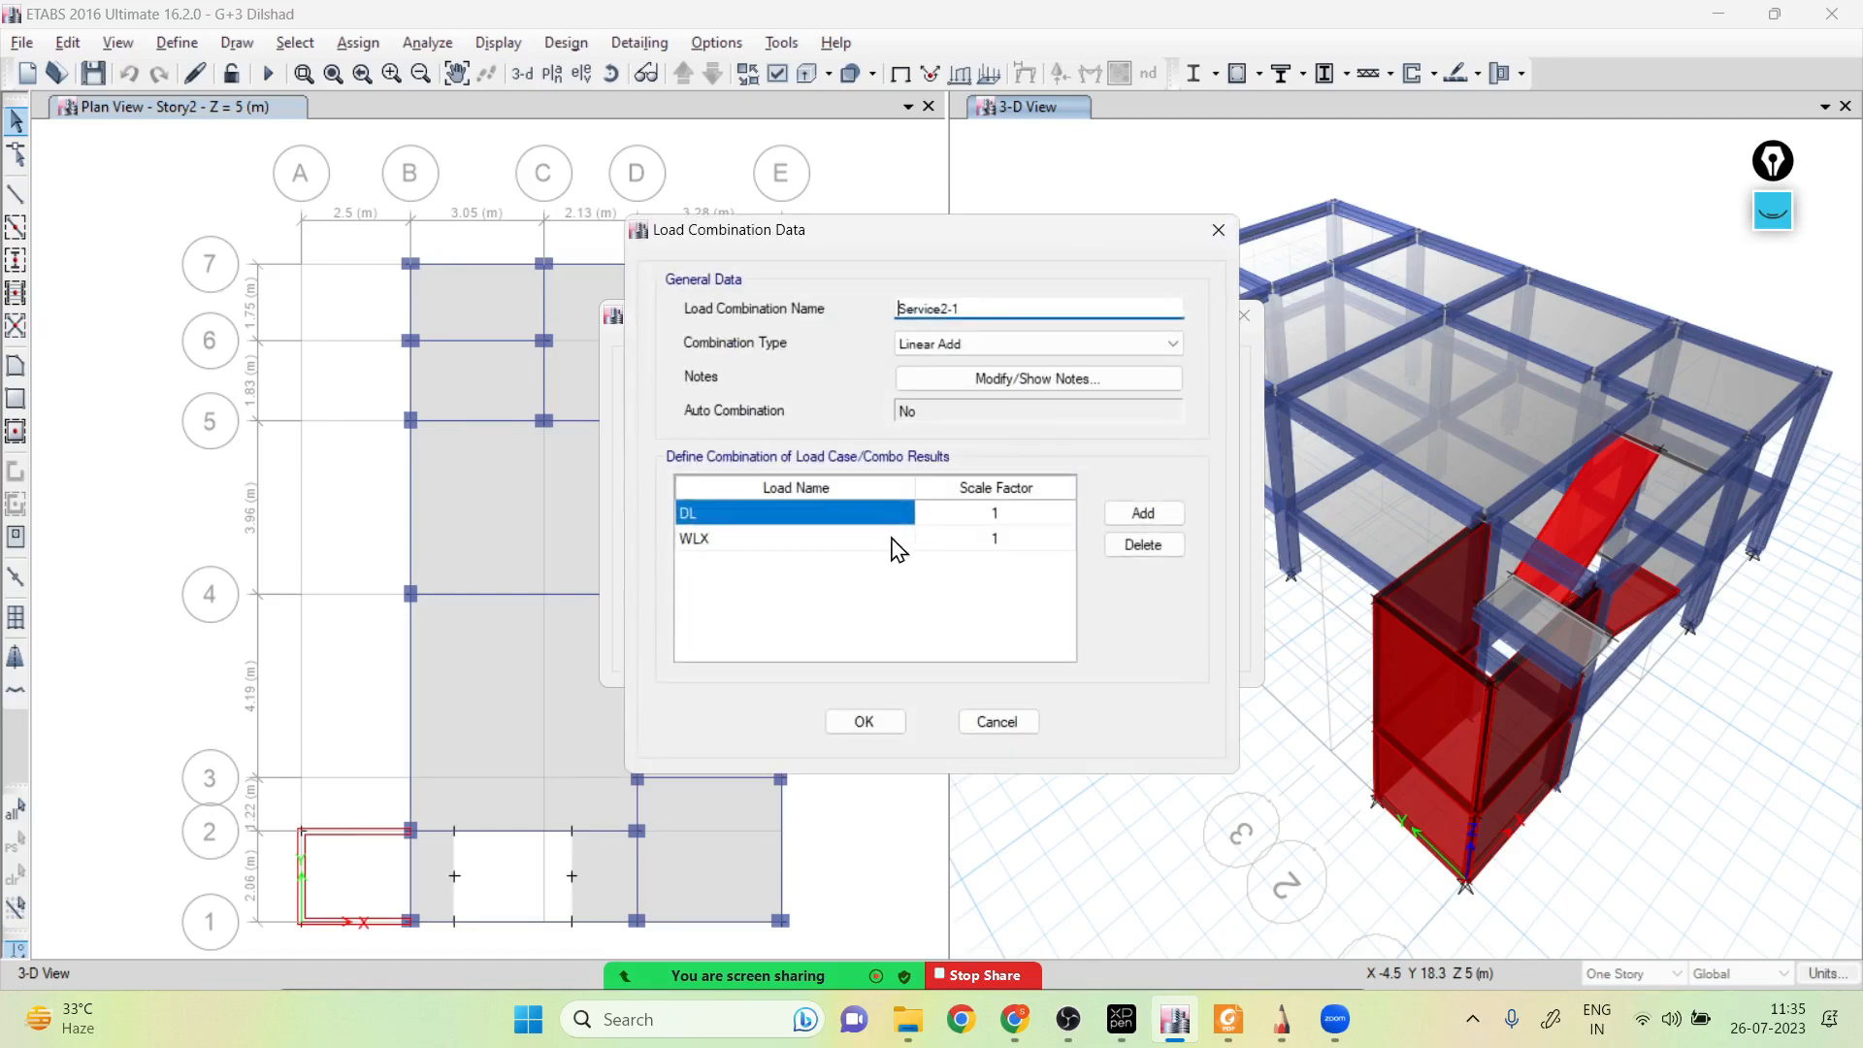
click(978, 304)
key(BackSpace)
text(4)
click(905, 539)
click(902, 538)
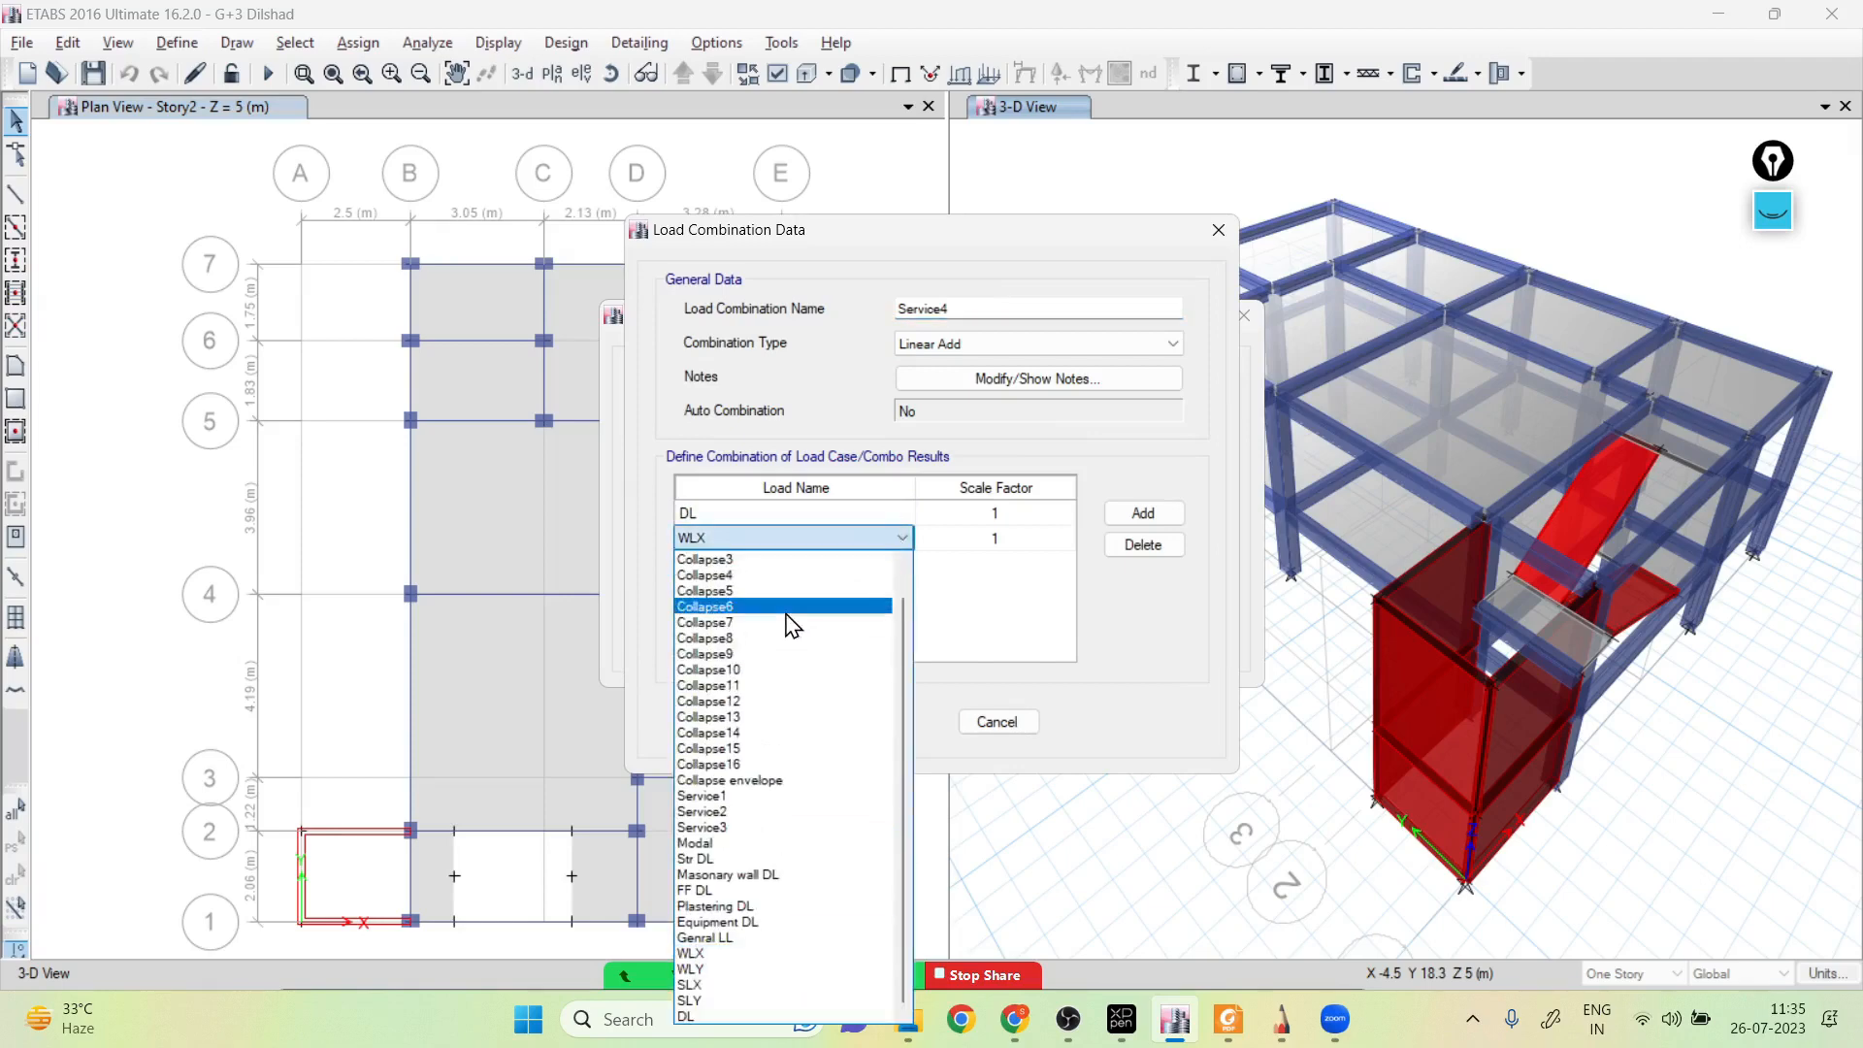
click(1143, 516)
click(868, 721)
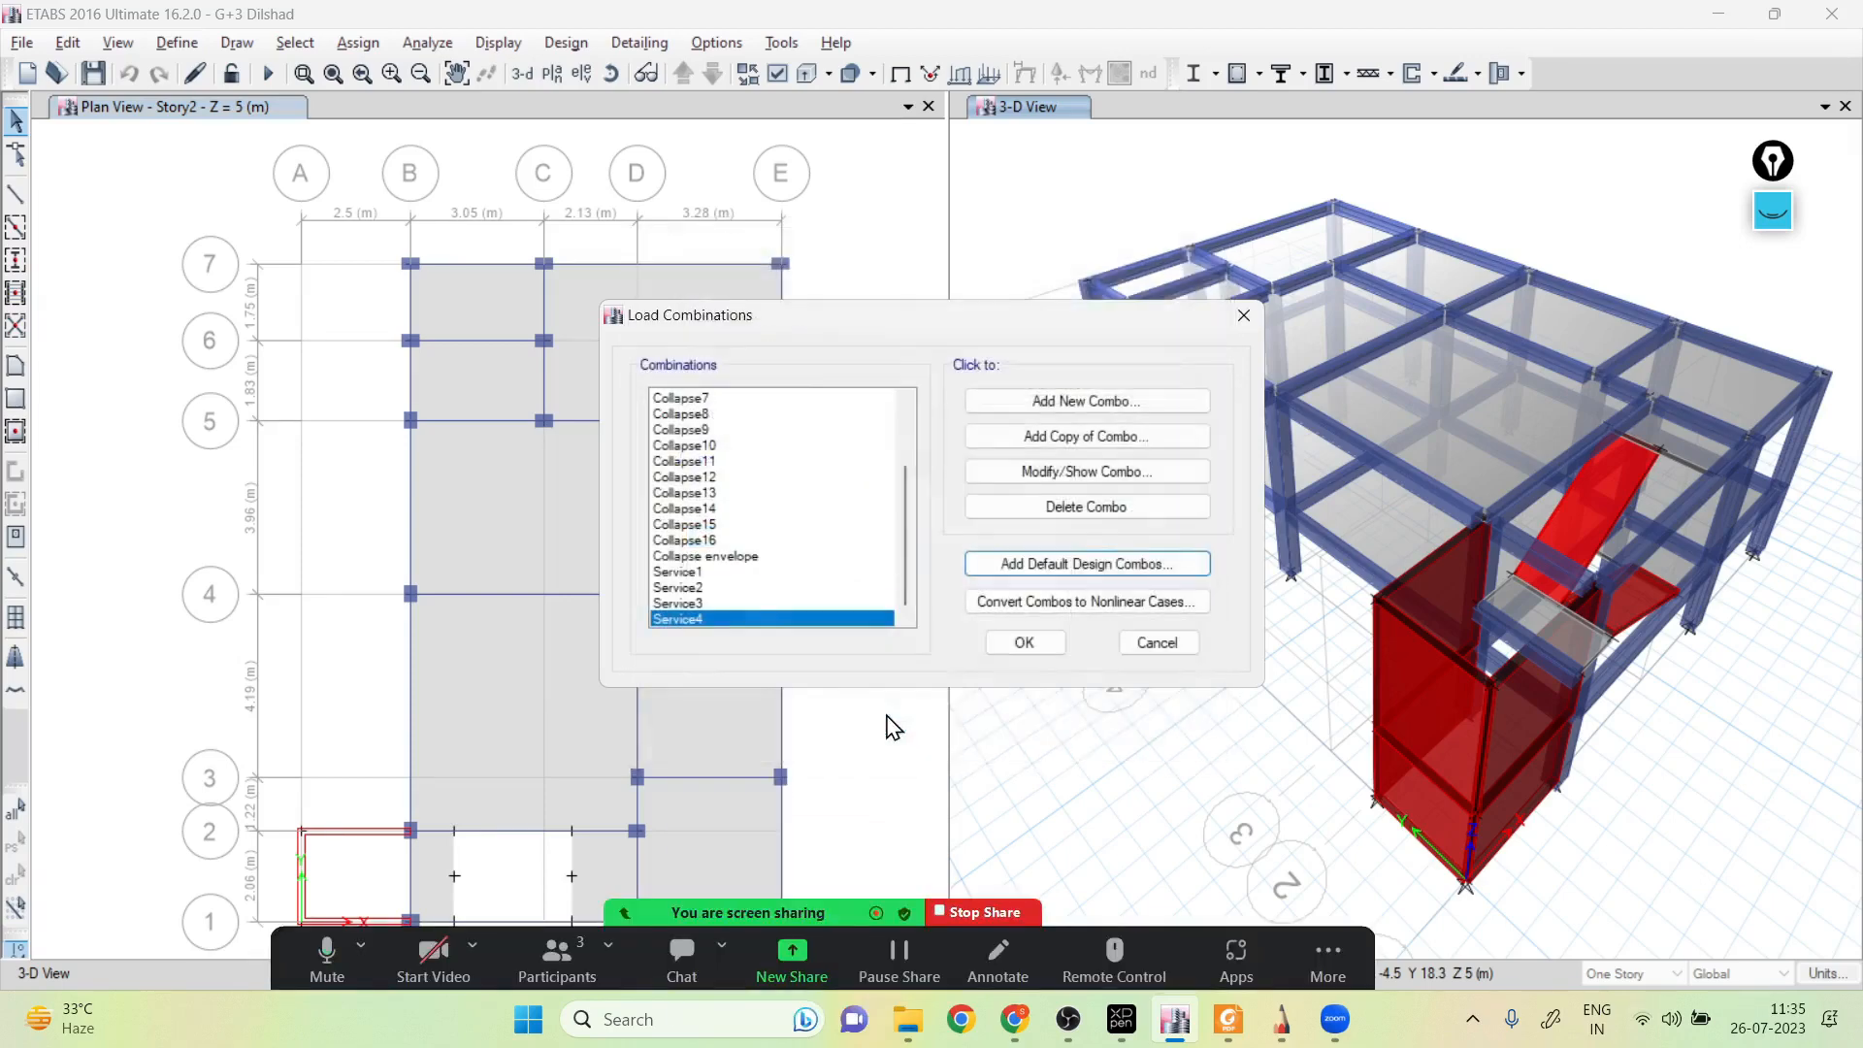
Copy Service3 as a new combination named Service5, replace its WLX load with WLY and accept the combination
click(695, 605)
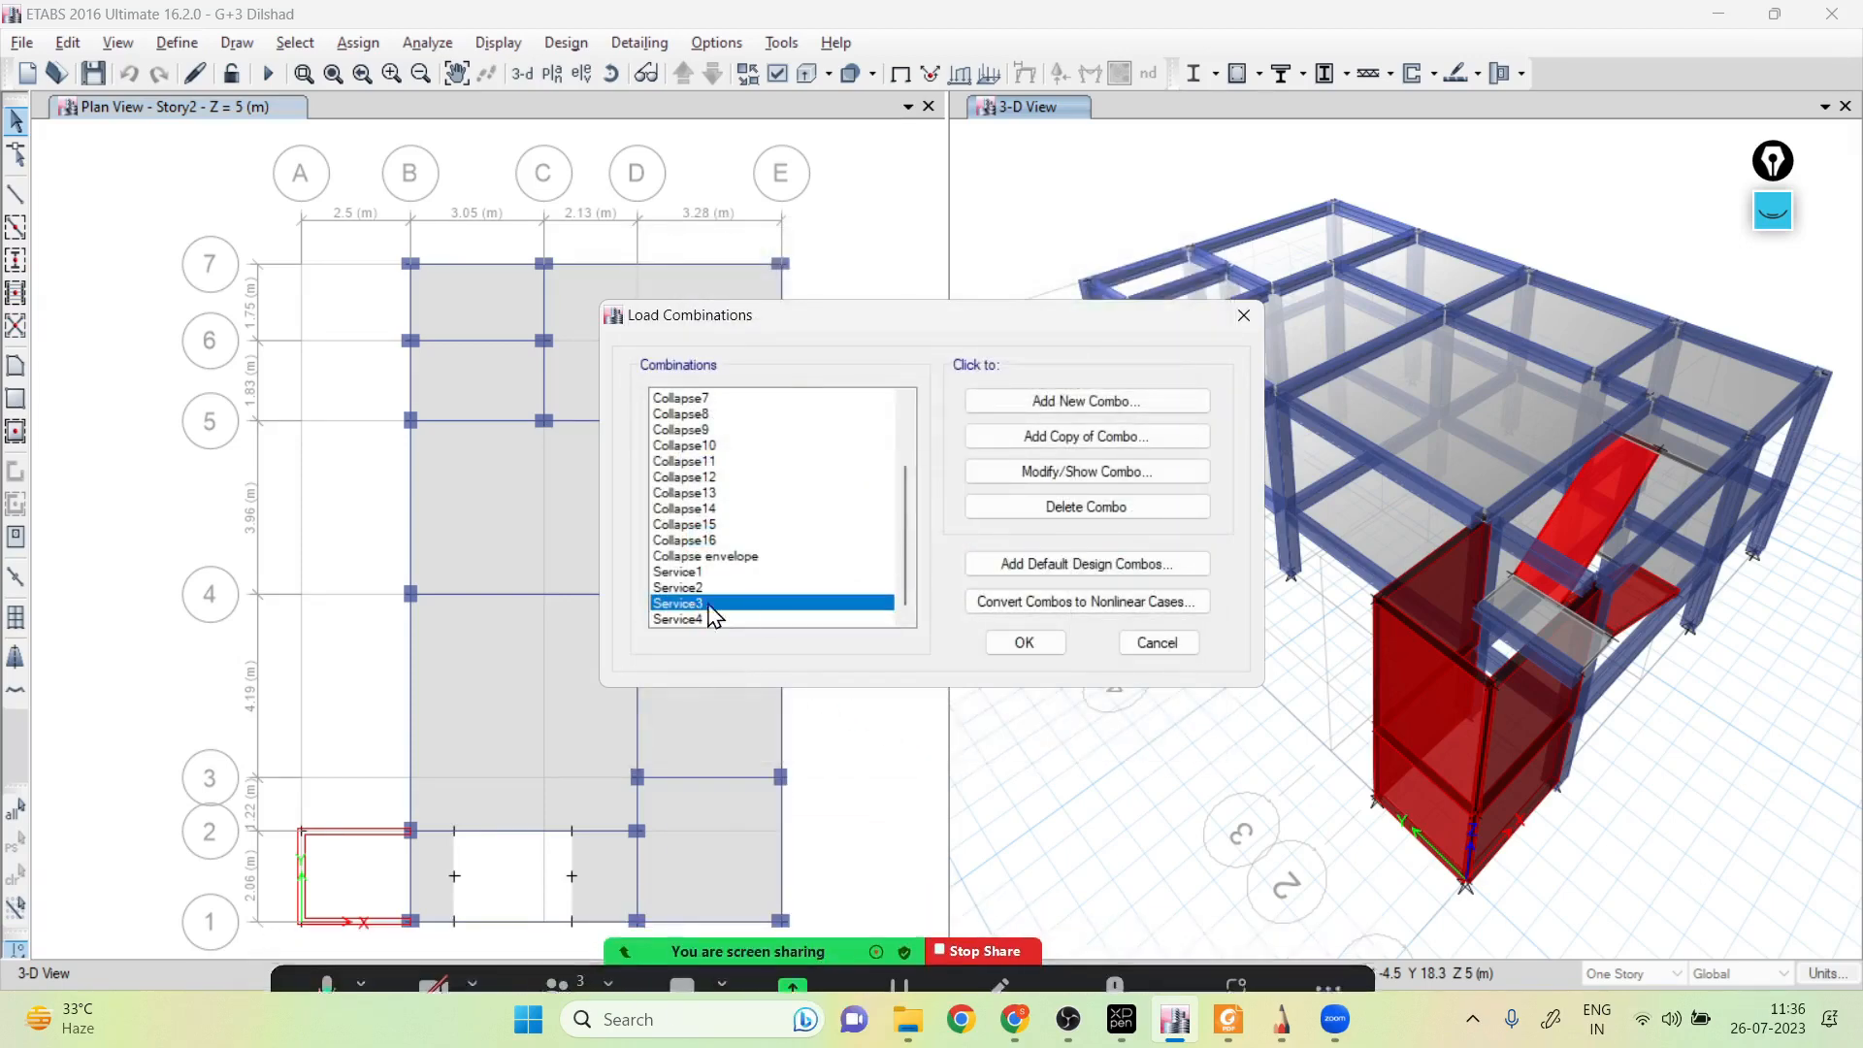
click(1080, 439)
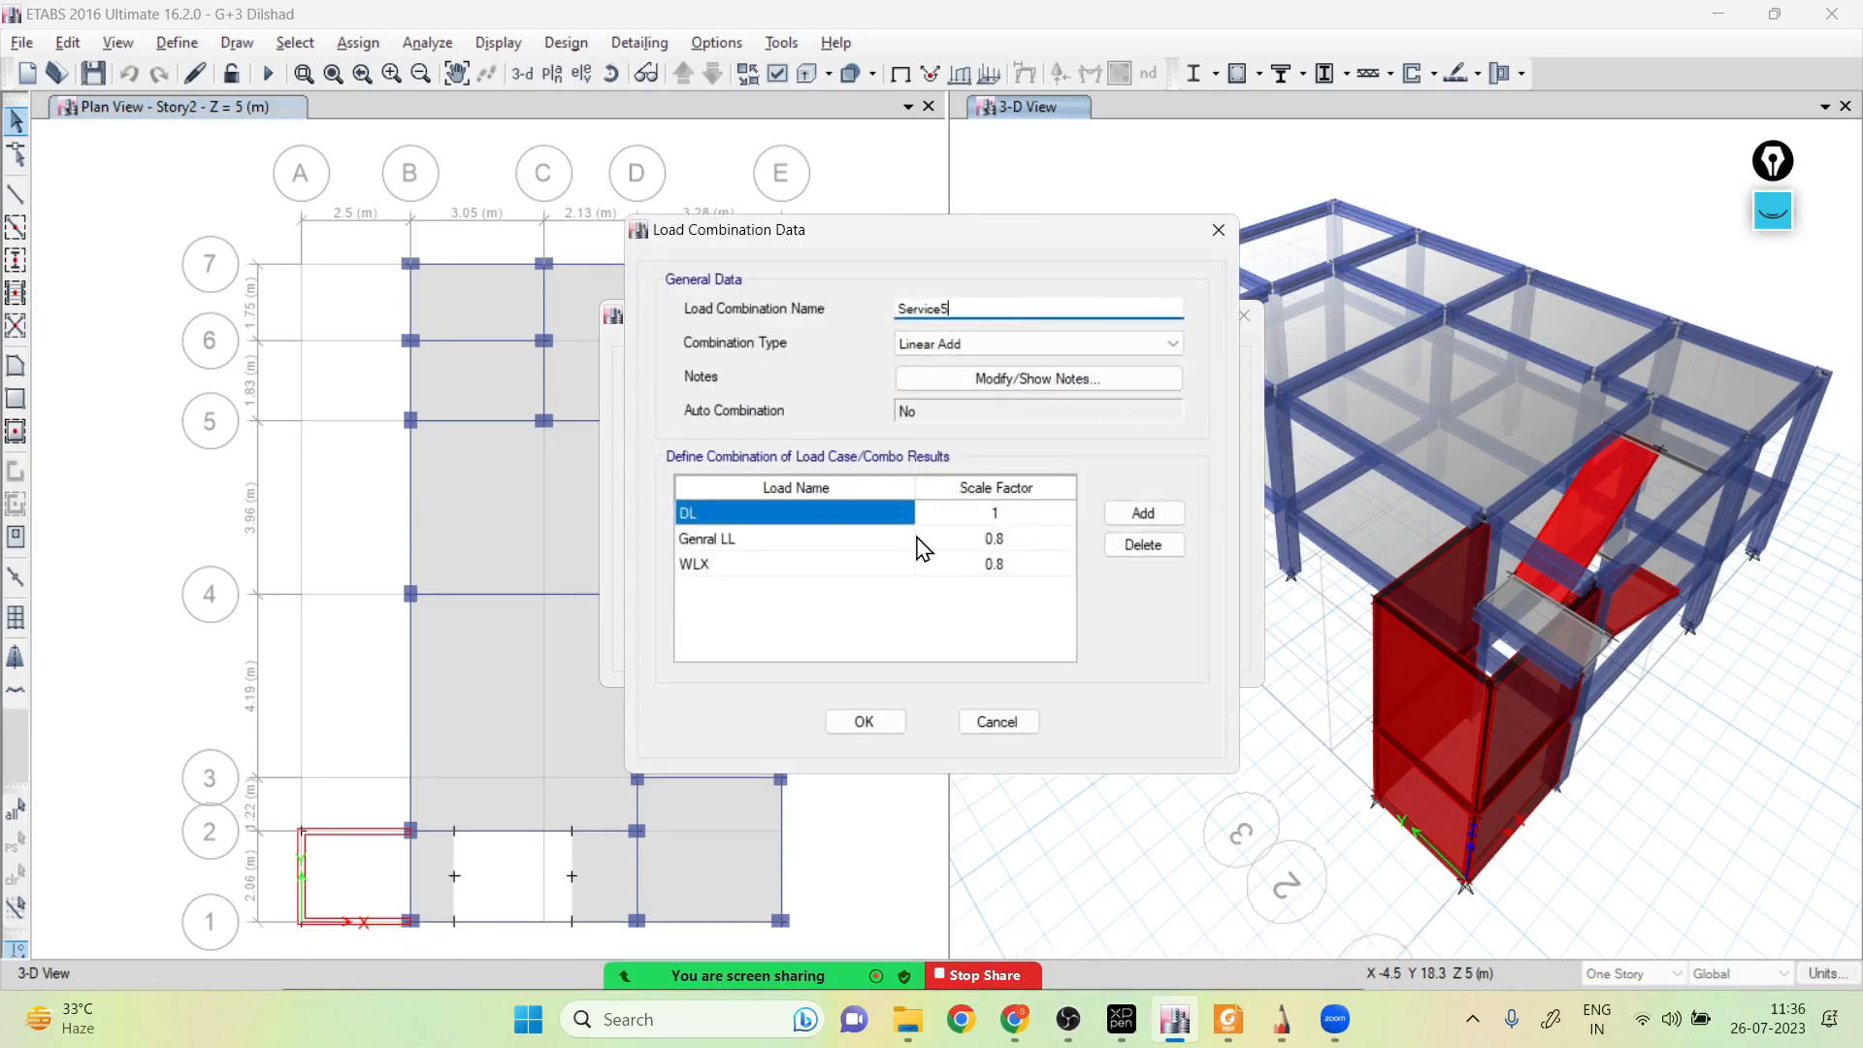
click(891, 566)
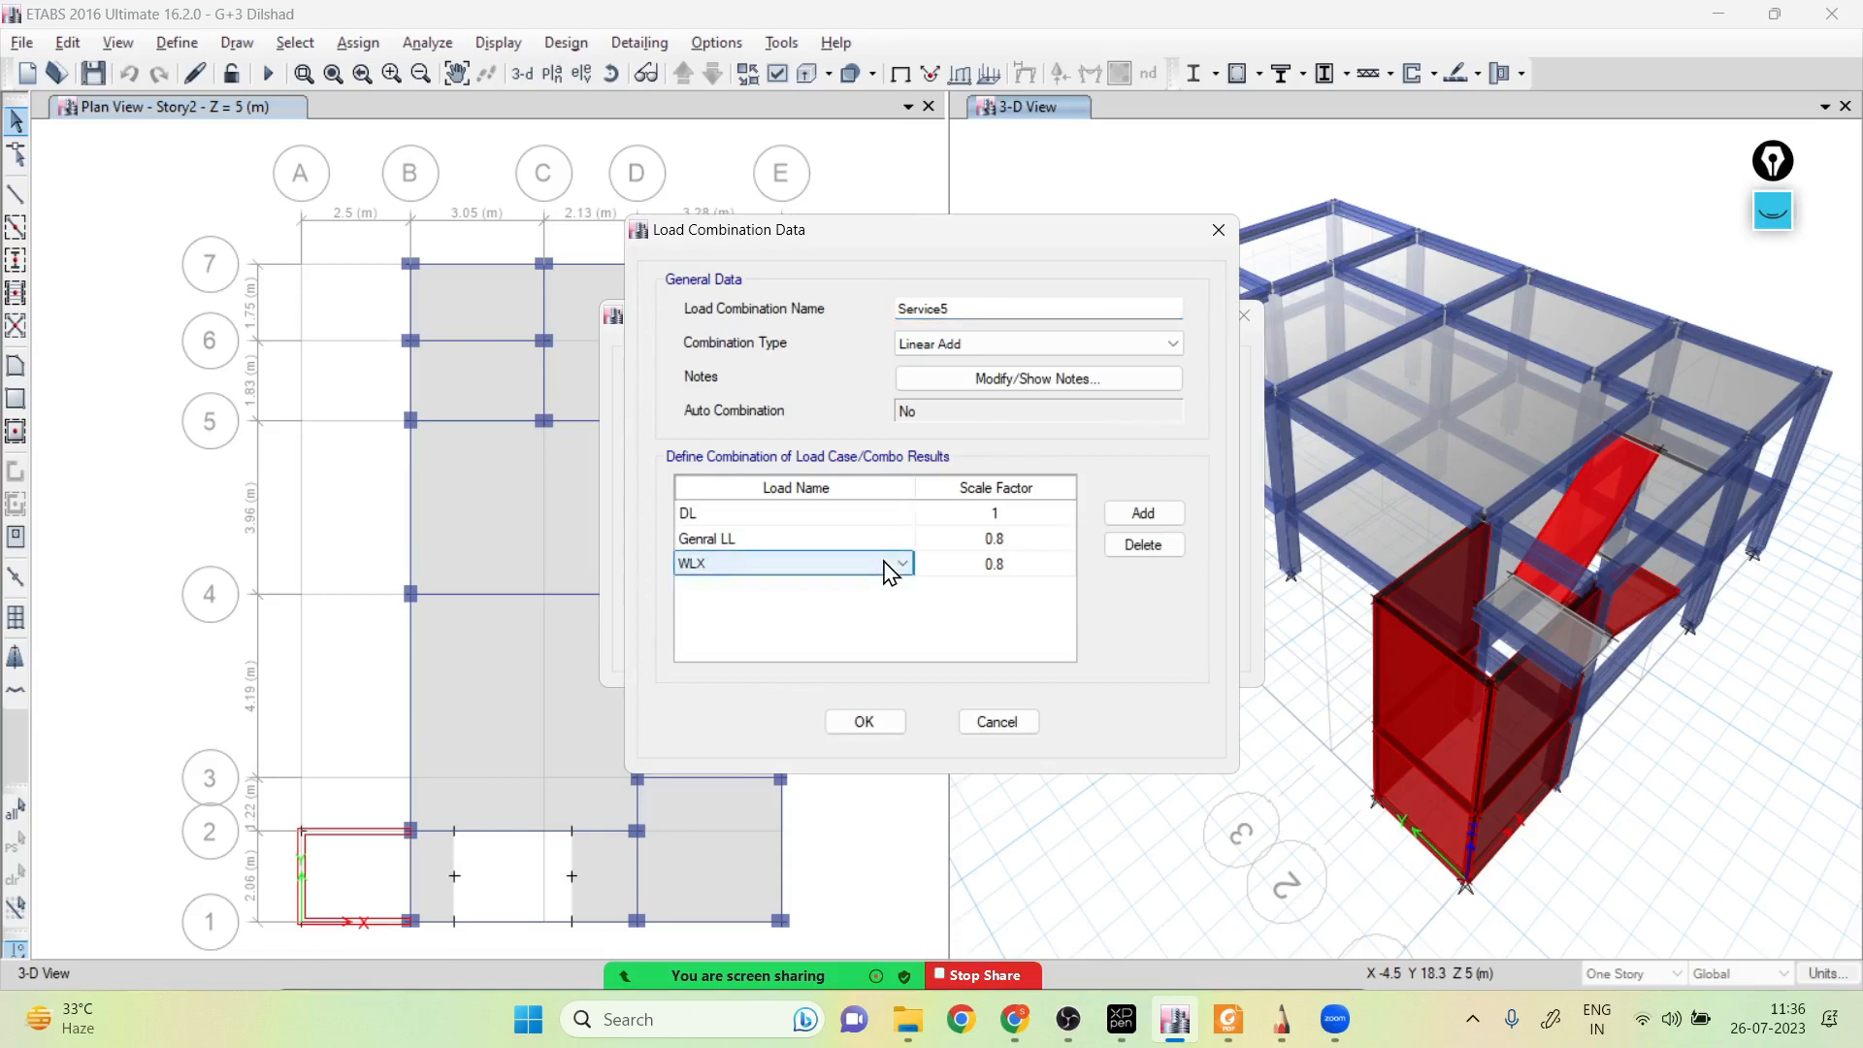
click(891, 566)
click(715, 493)
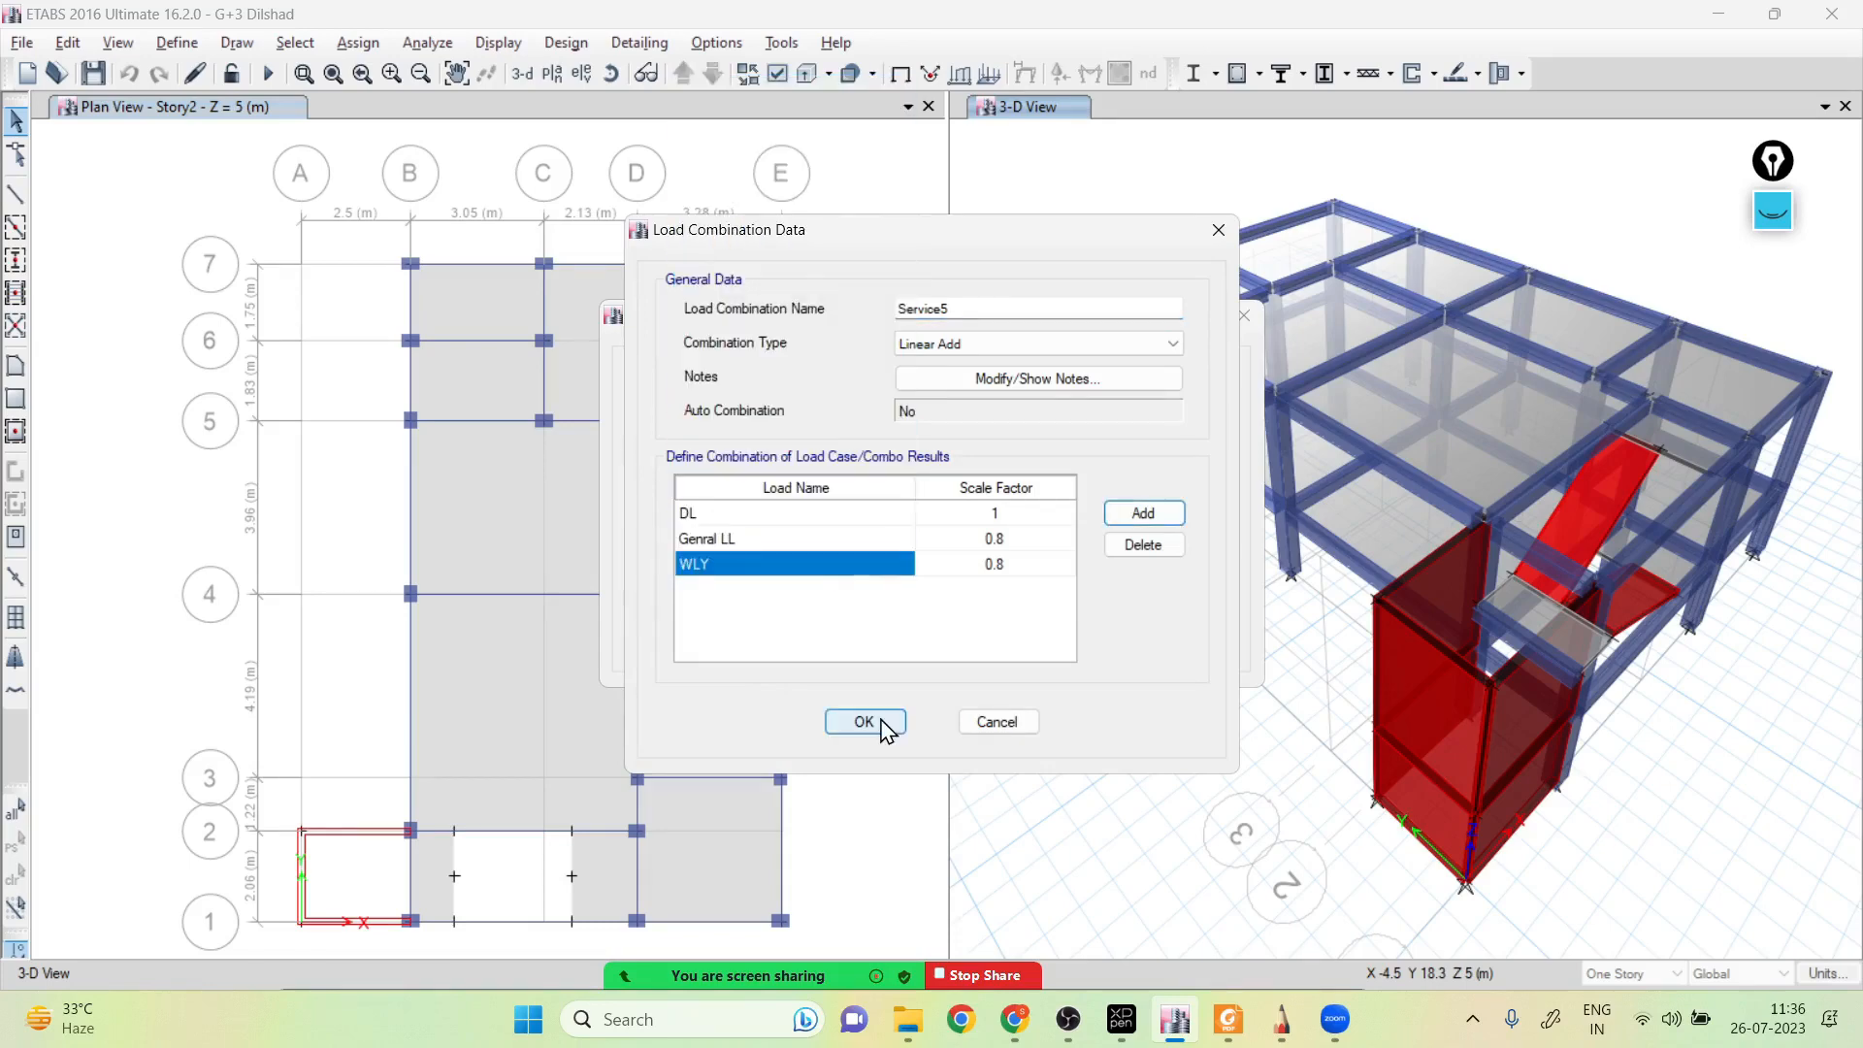
click(882, 722)
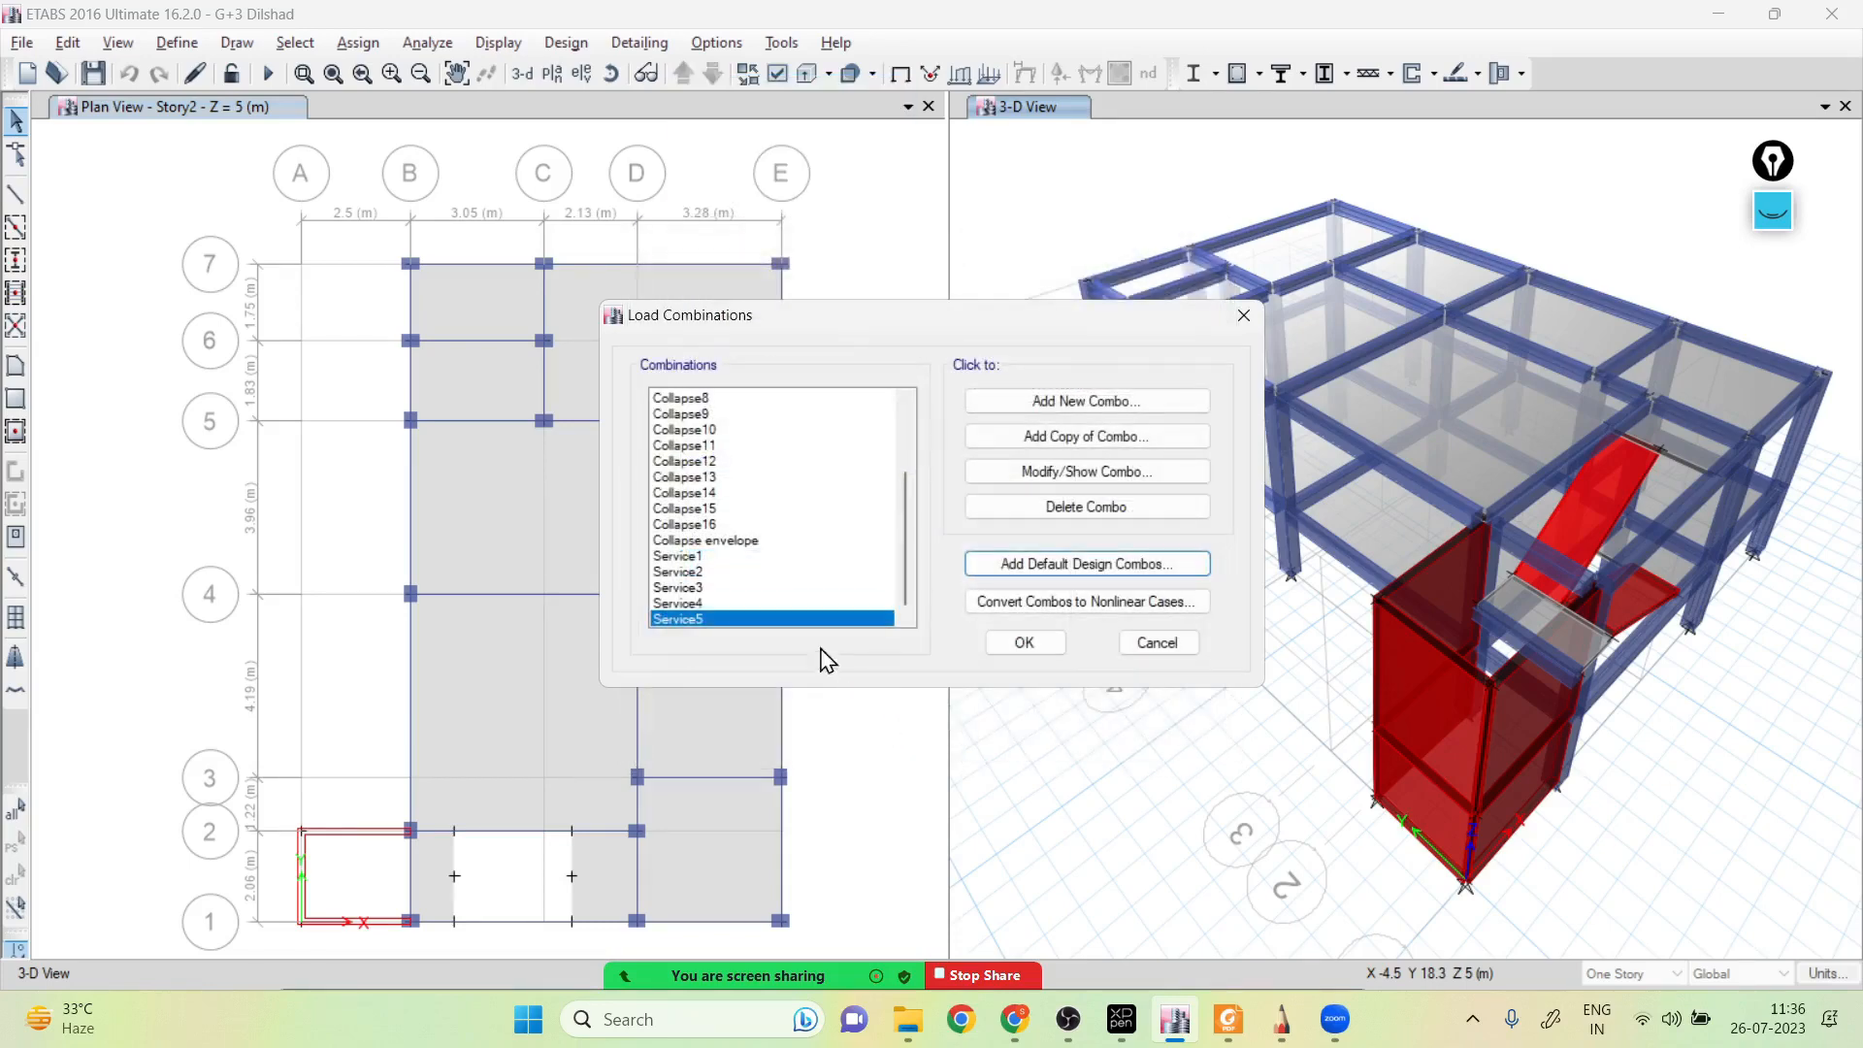
Copy Service2 as a new combination named Service6, replace its WLX load with SLX and accept the combination
click(695, 575)
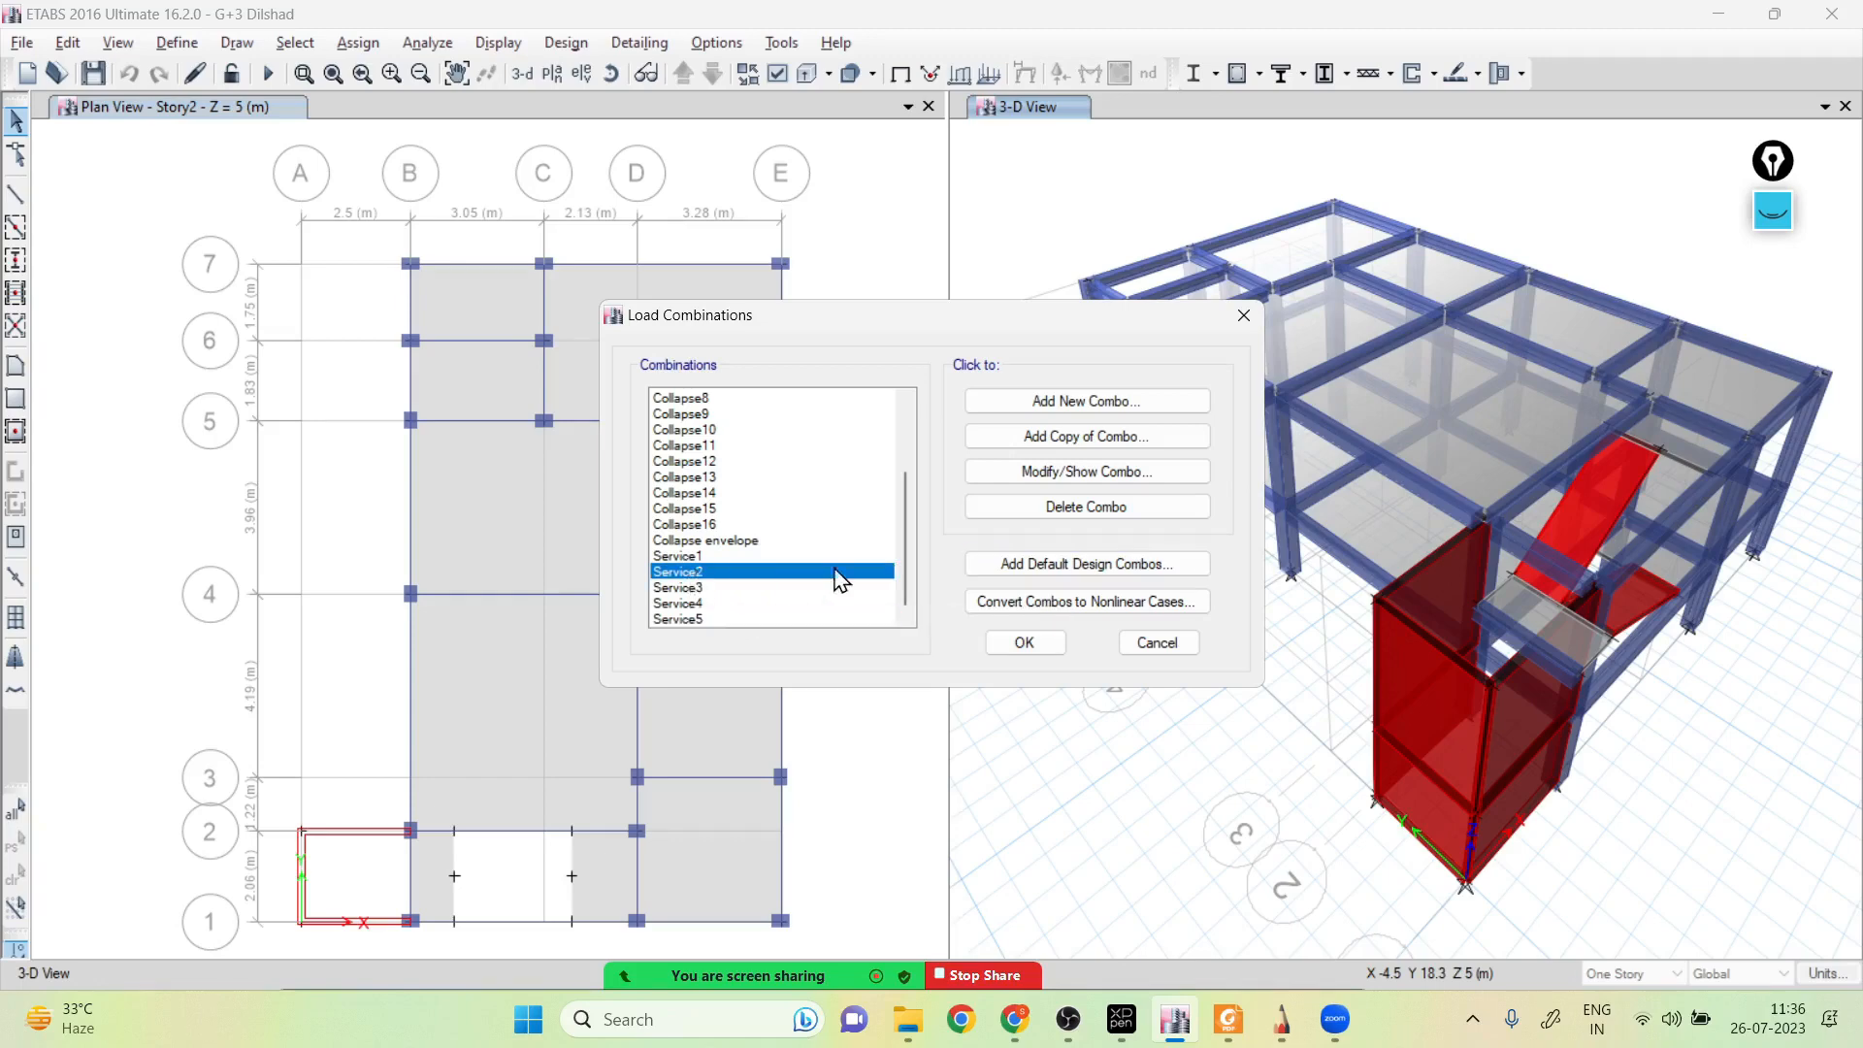
click(1077, 437)
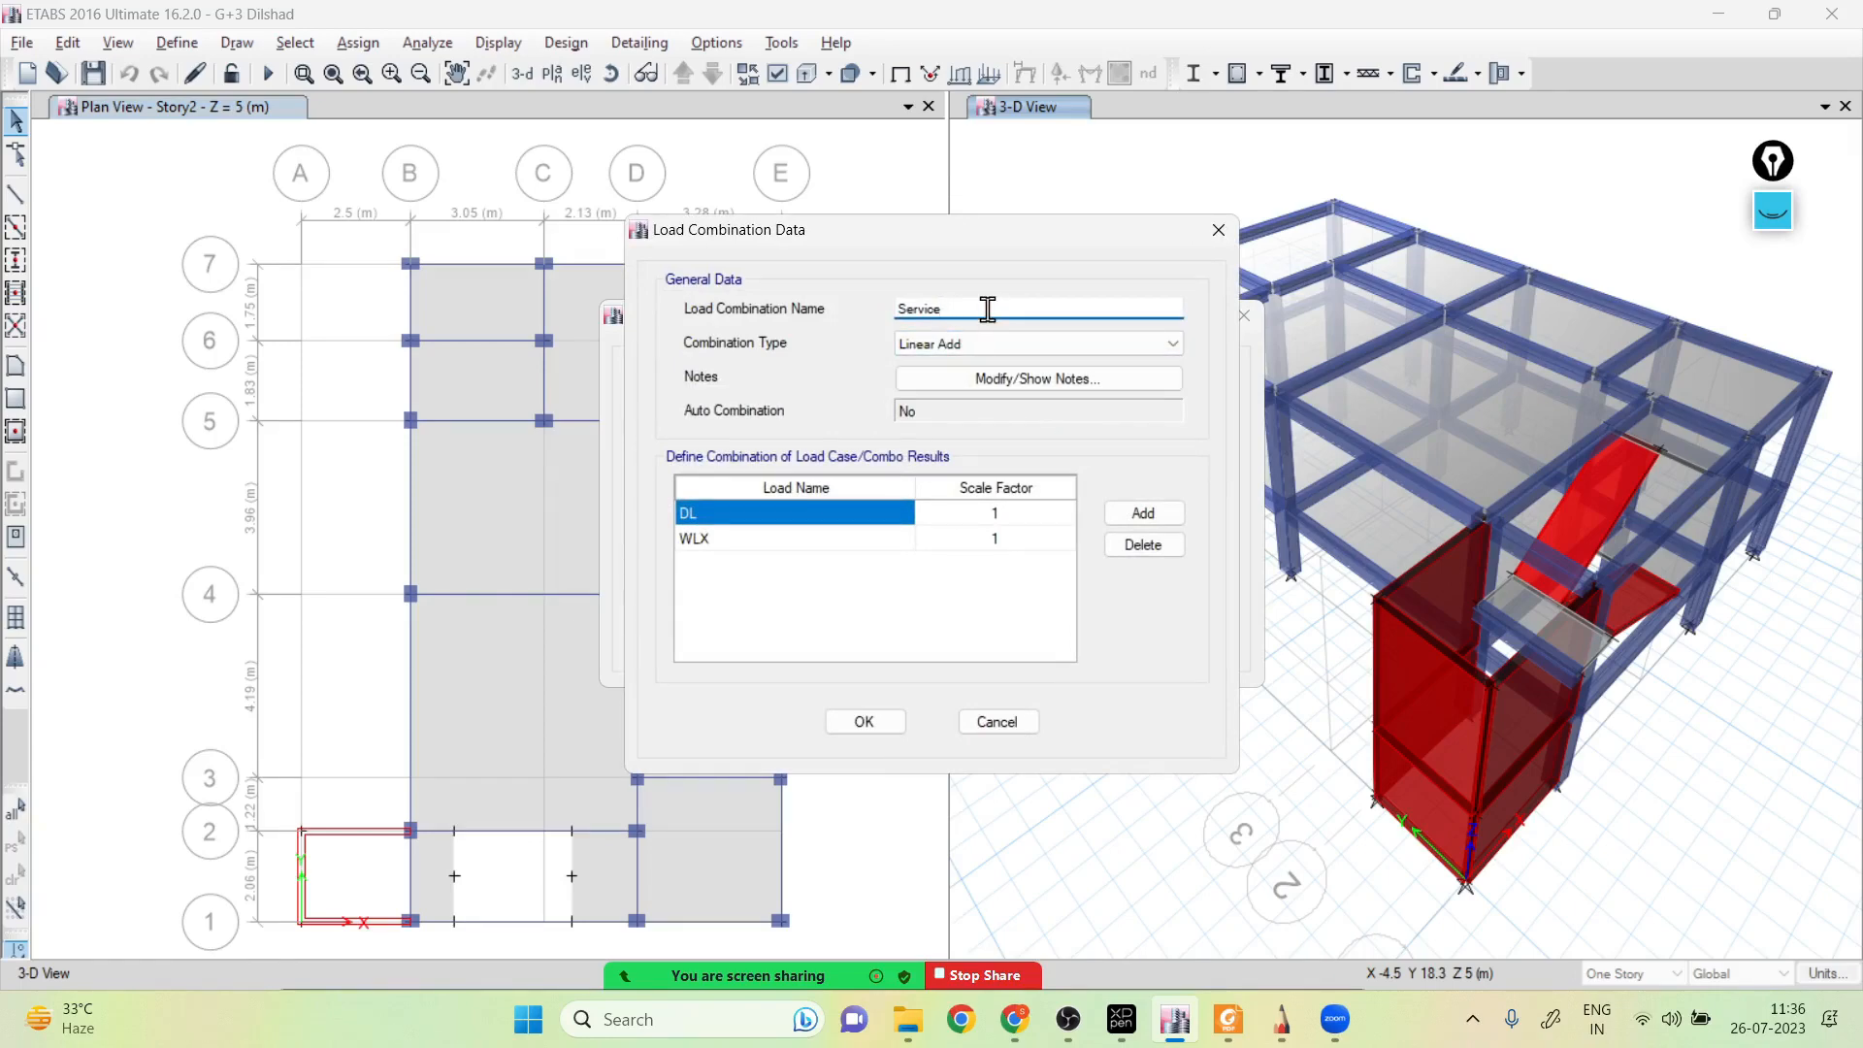
click(902, 539)
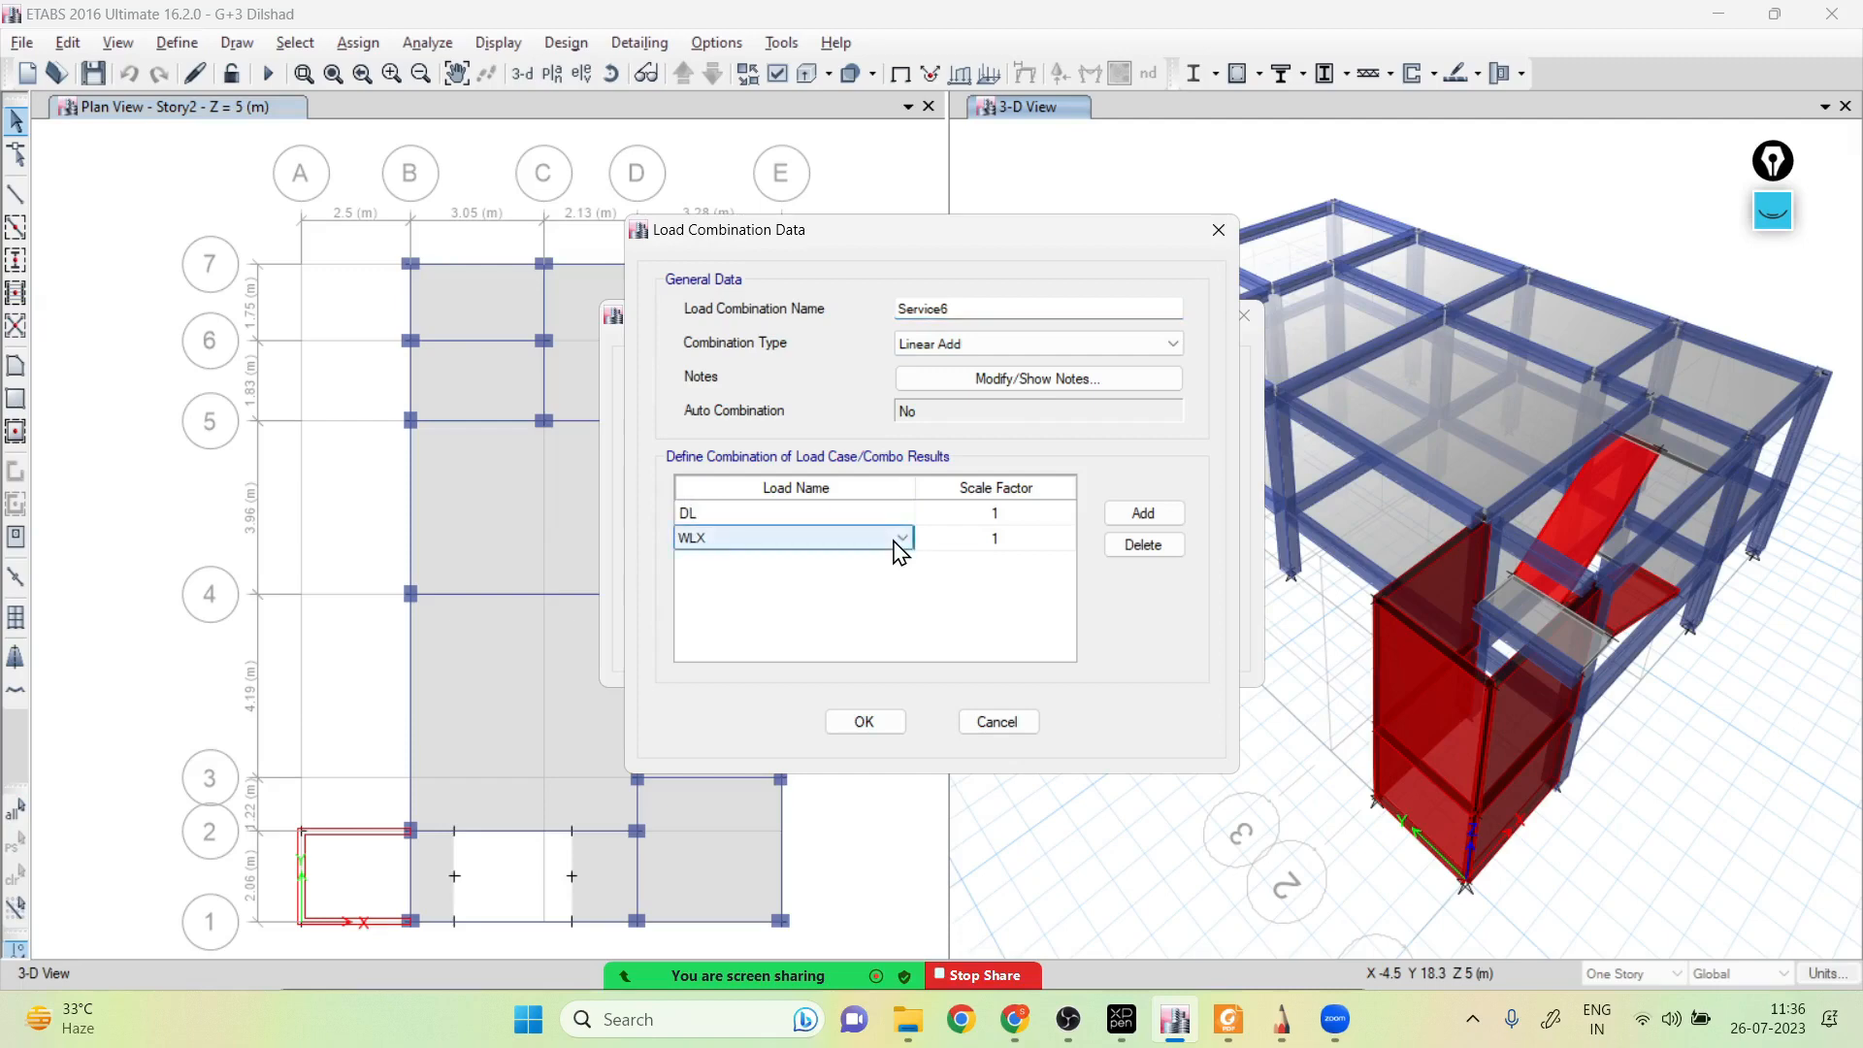
click(903, 537)
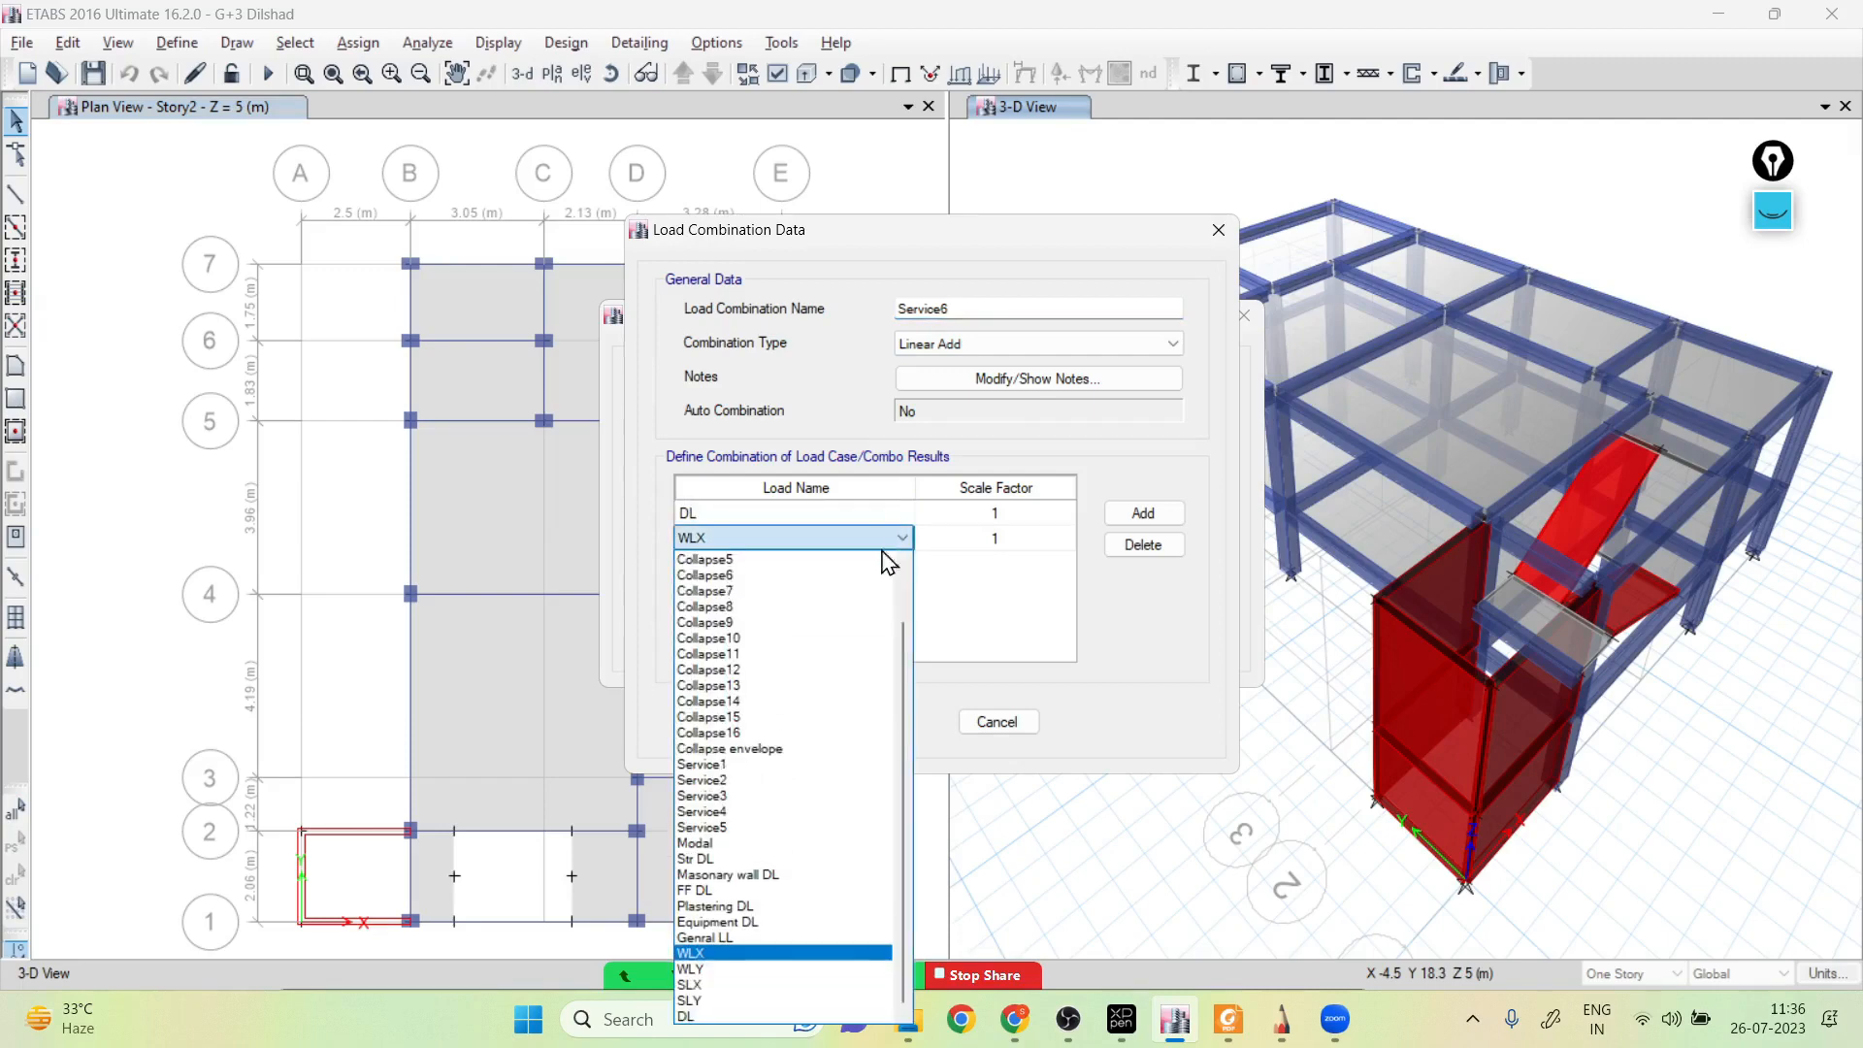
click(738, 989)
click(862, 722)
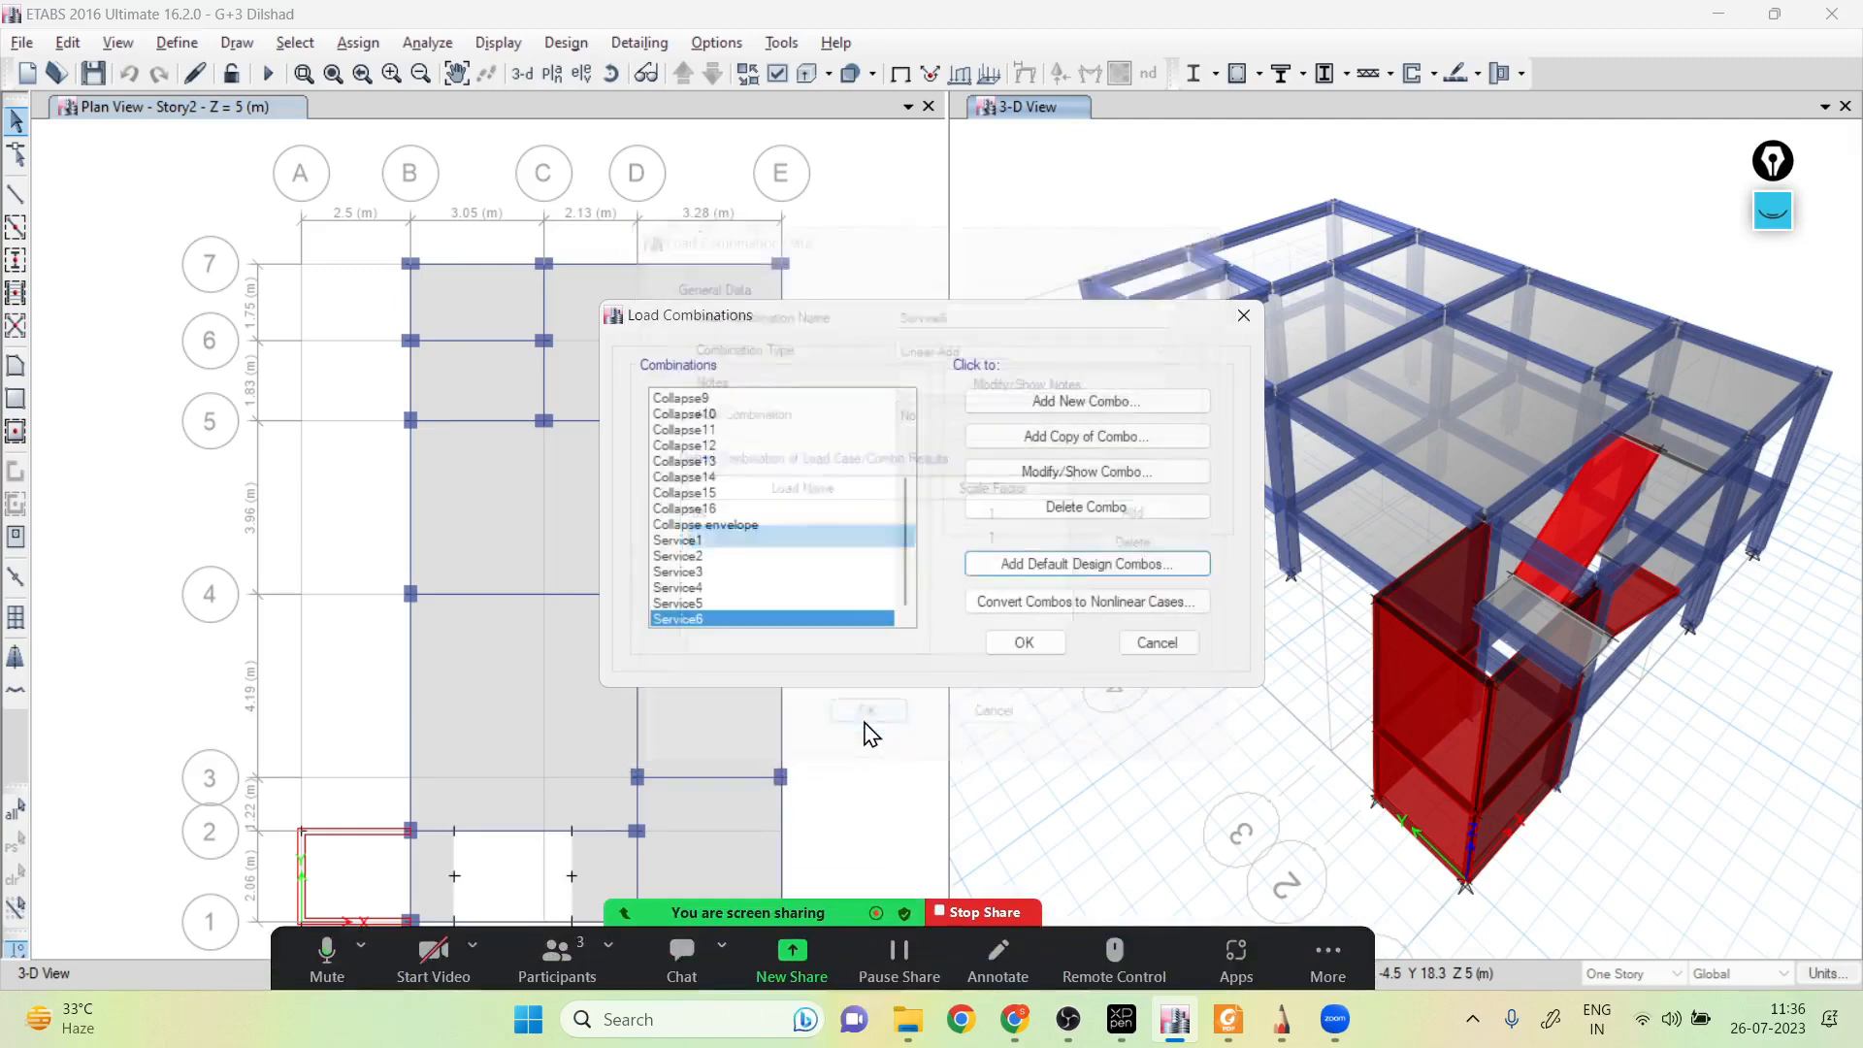
Copy Service3 as a new combination named Service7, replace its WLX load with SLX and accept the combination
click(694, 571)
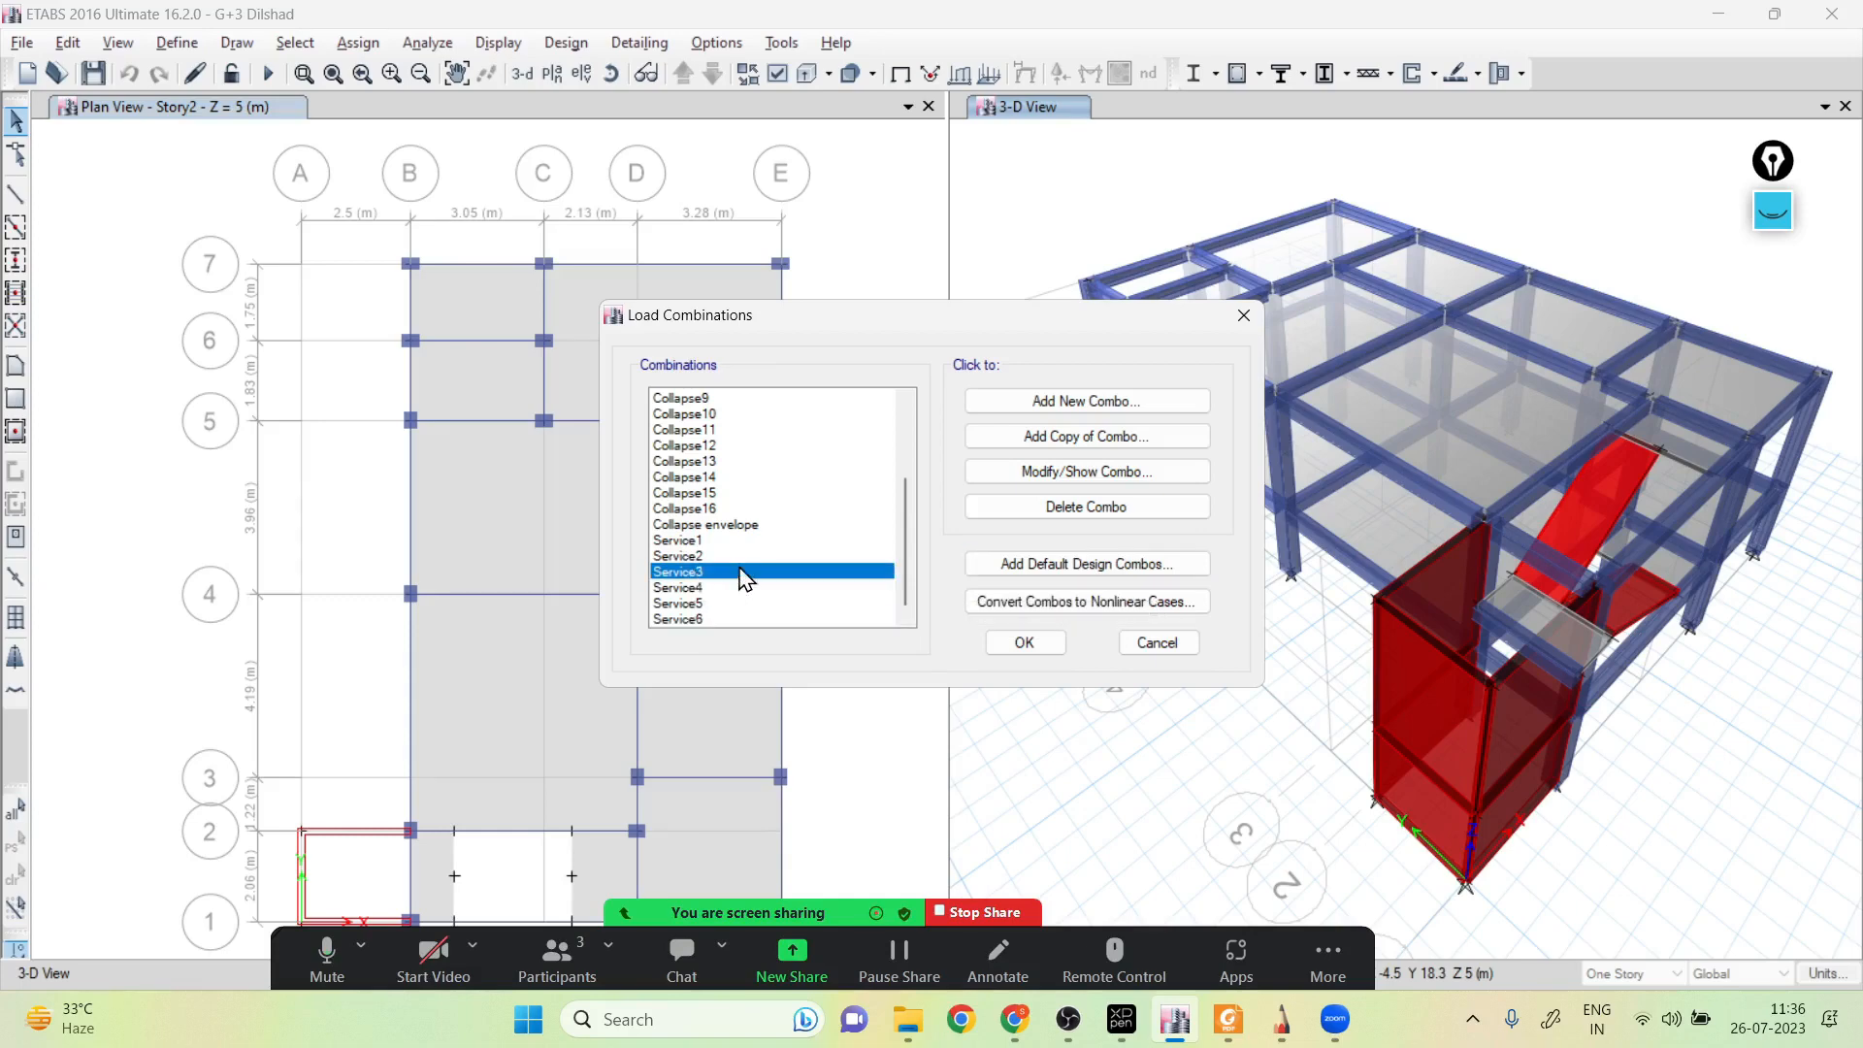
click(1077, 436)
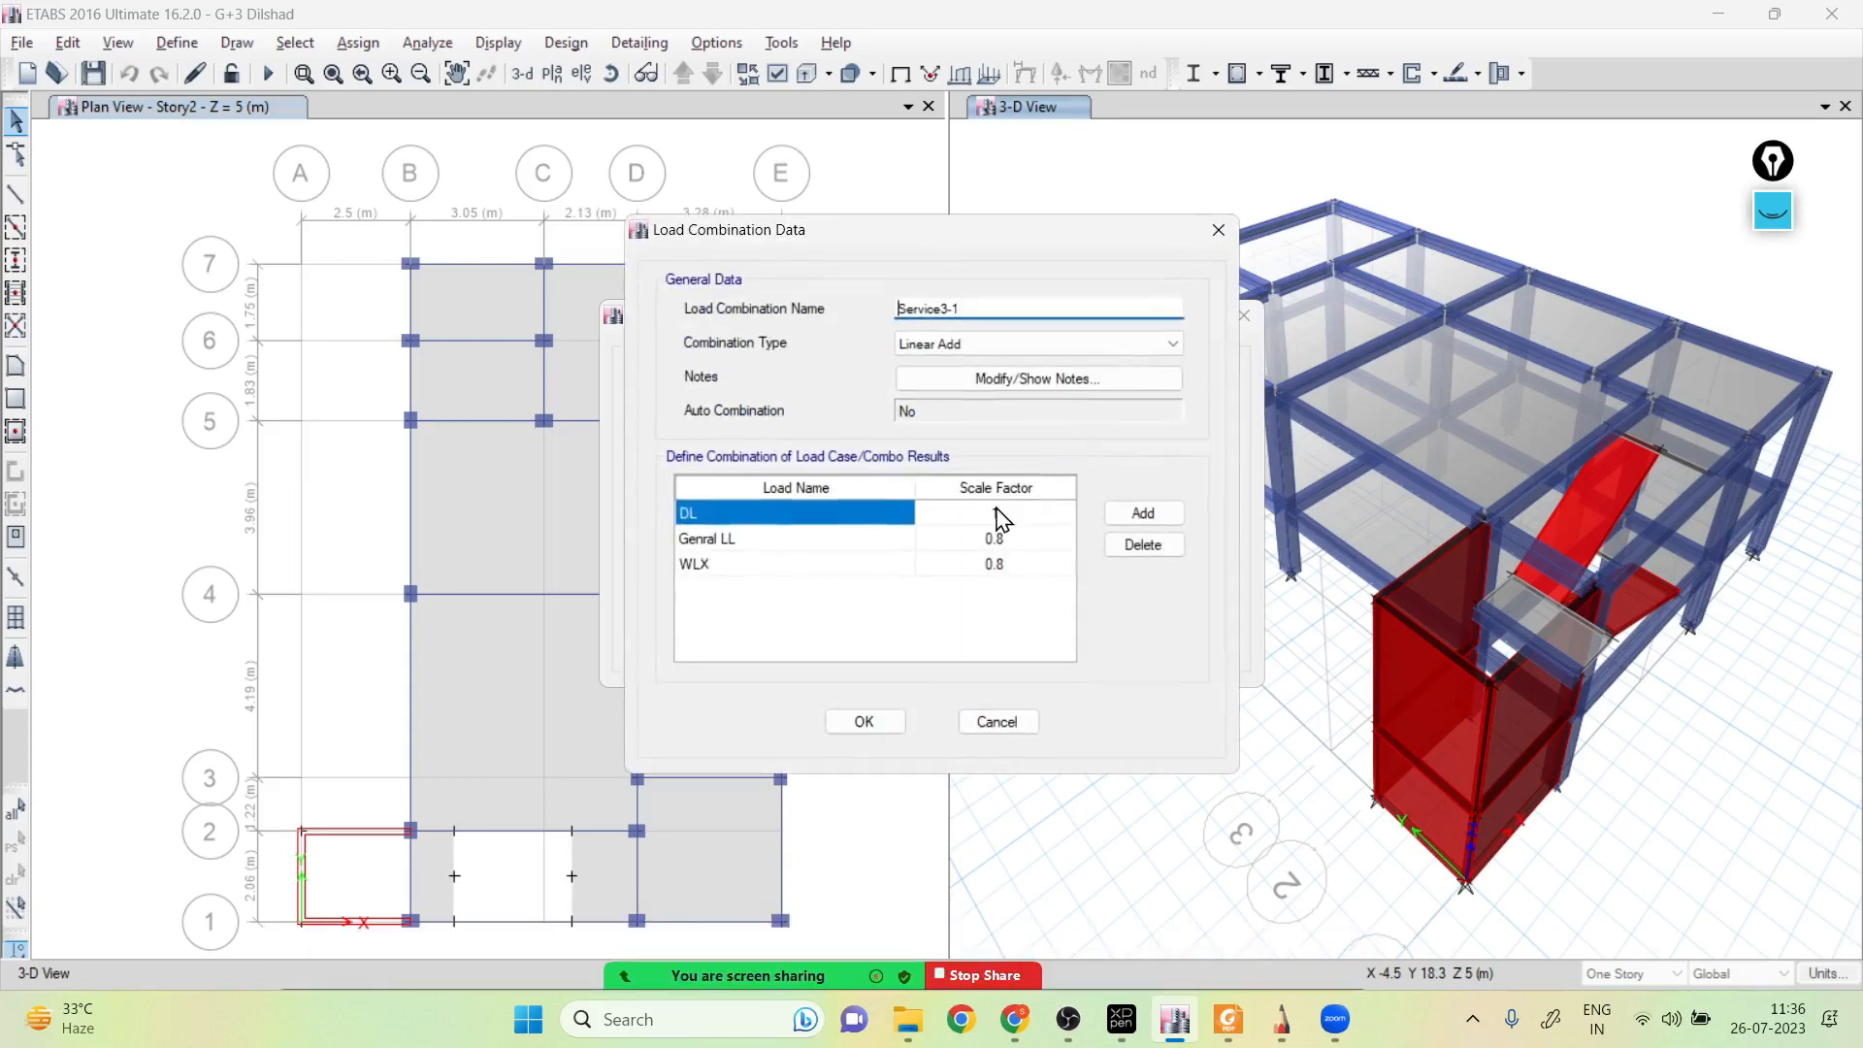
click(998, 308)
click(896, 571)
click(899, 565)
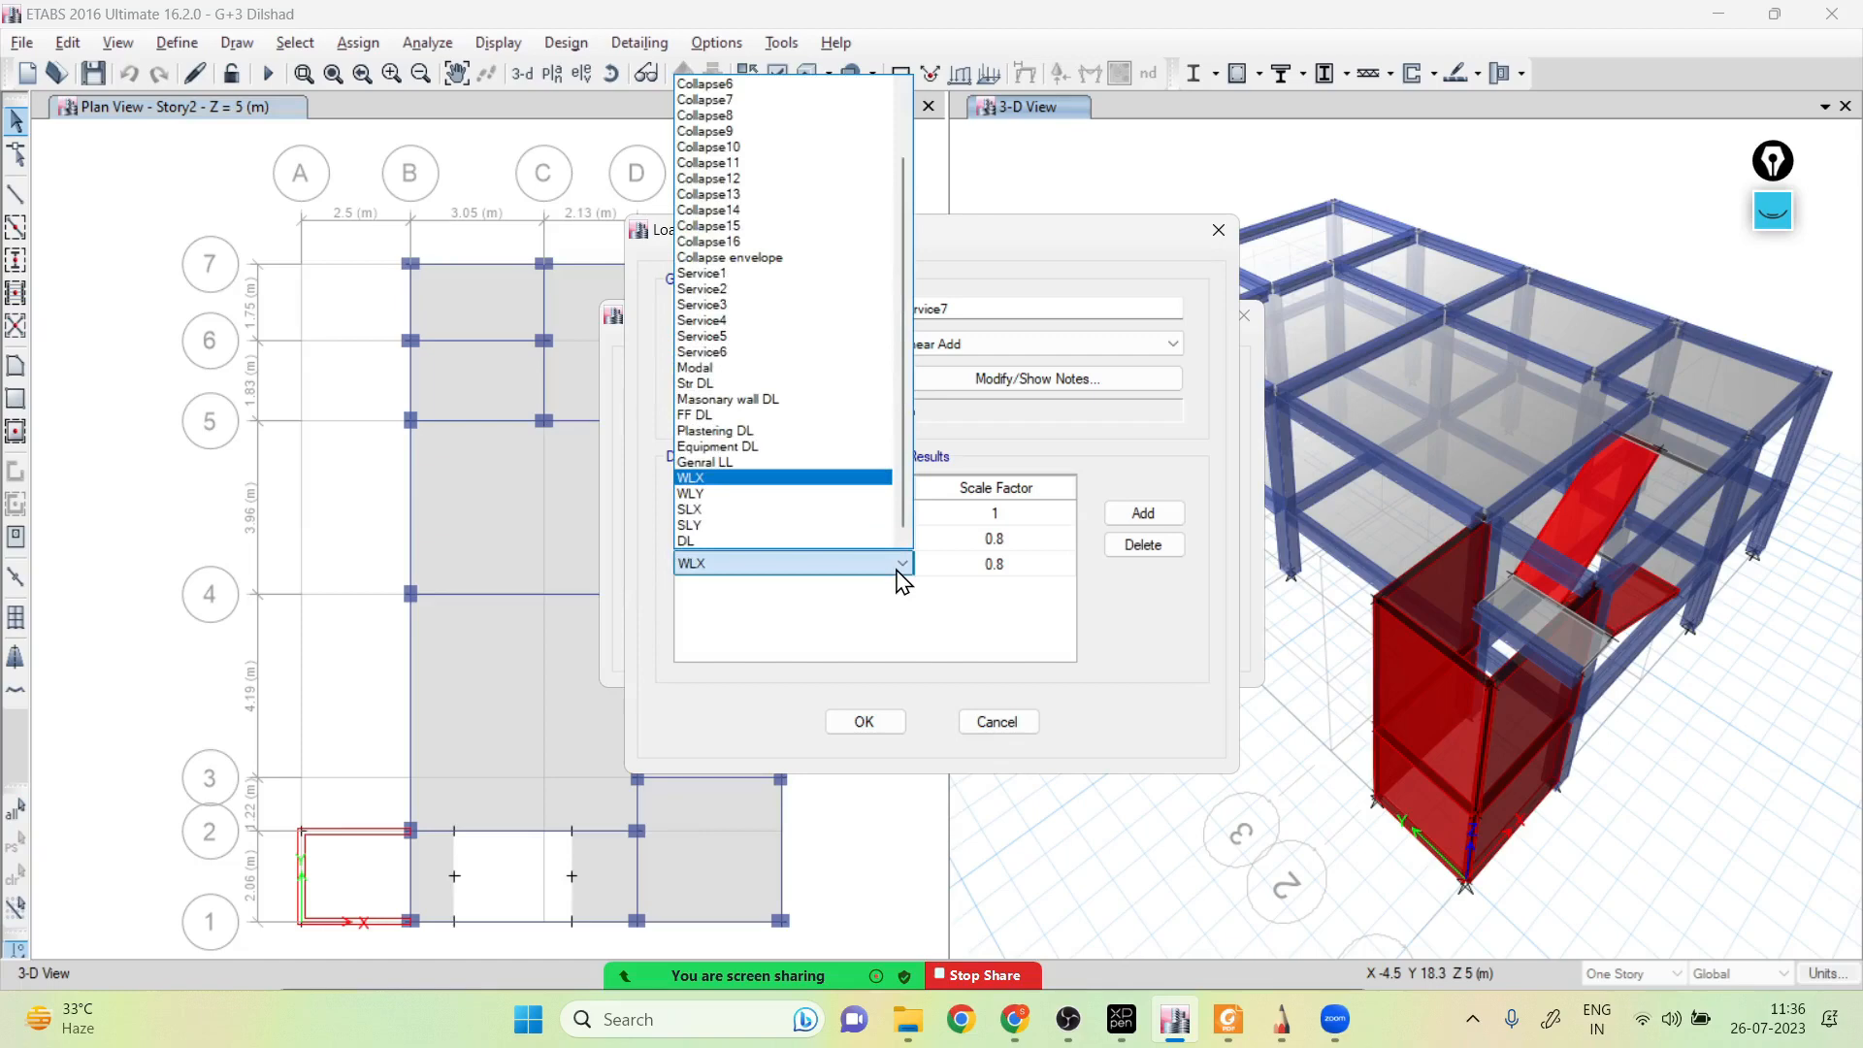
click(737, 509)
click(867, 722)
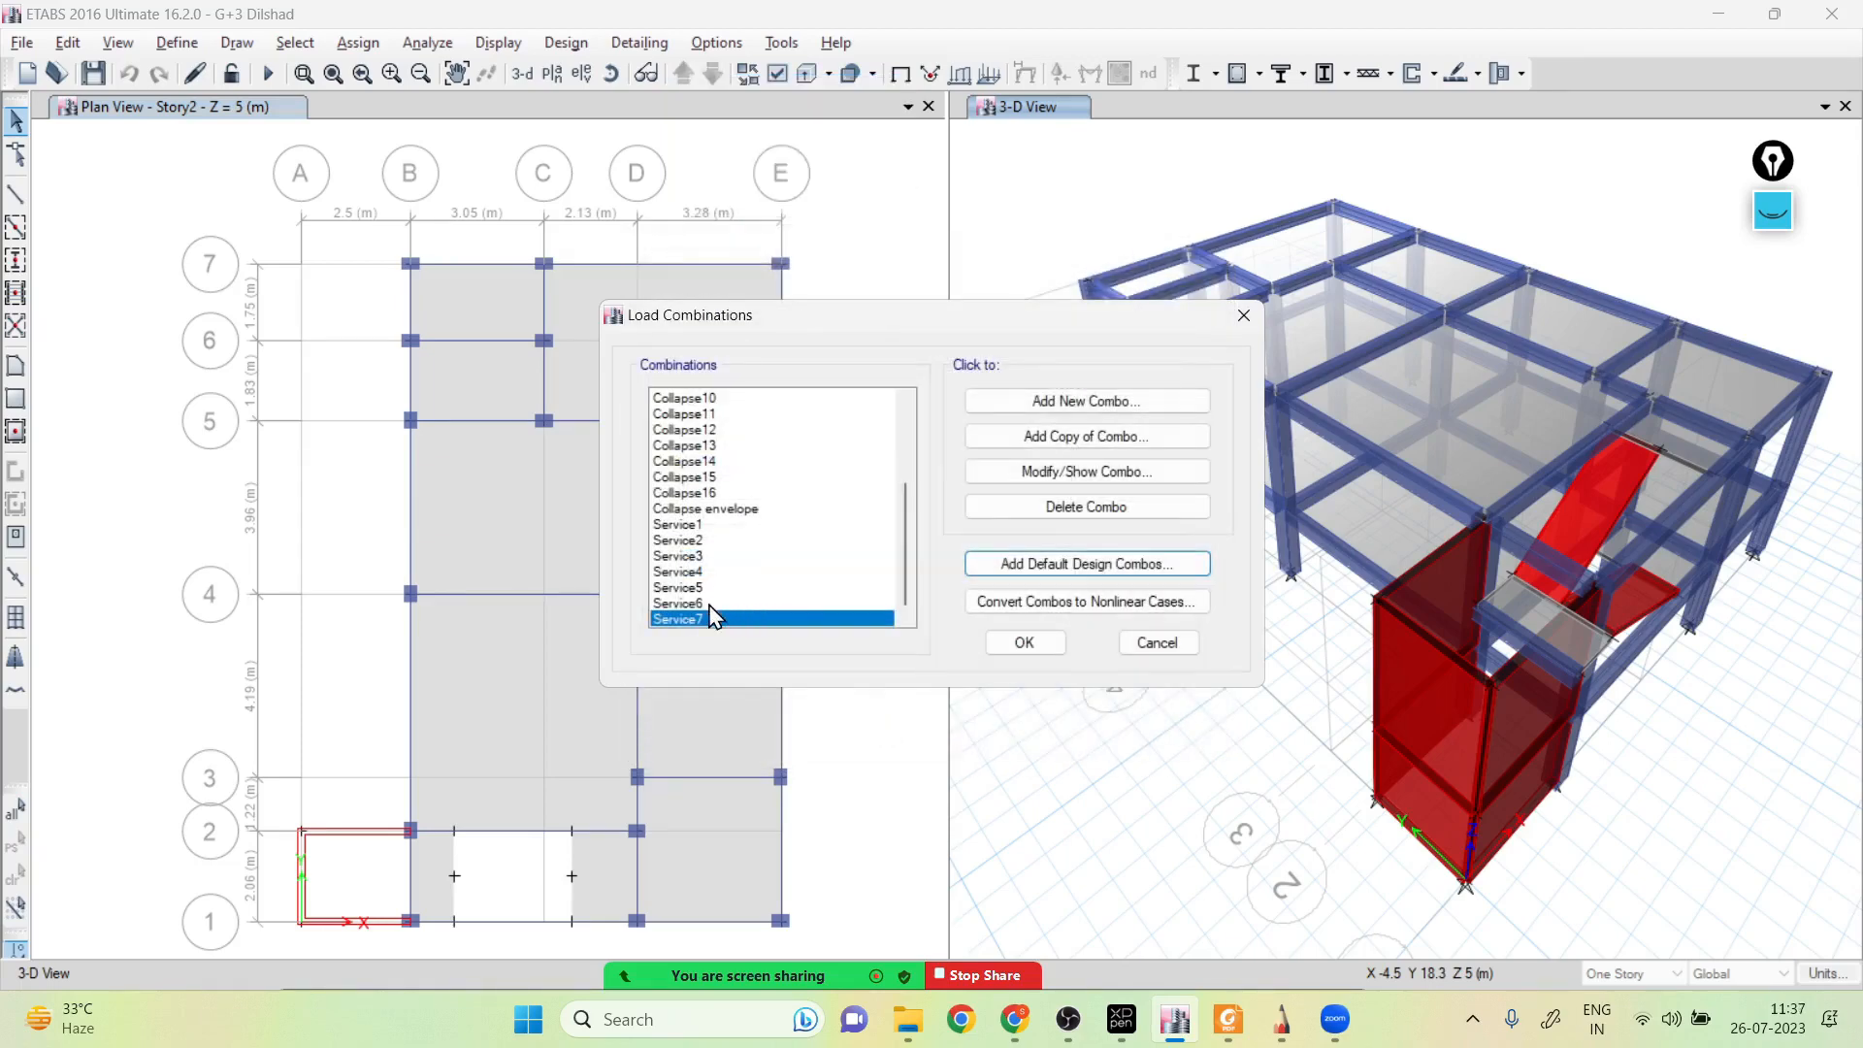
click(703, 573)
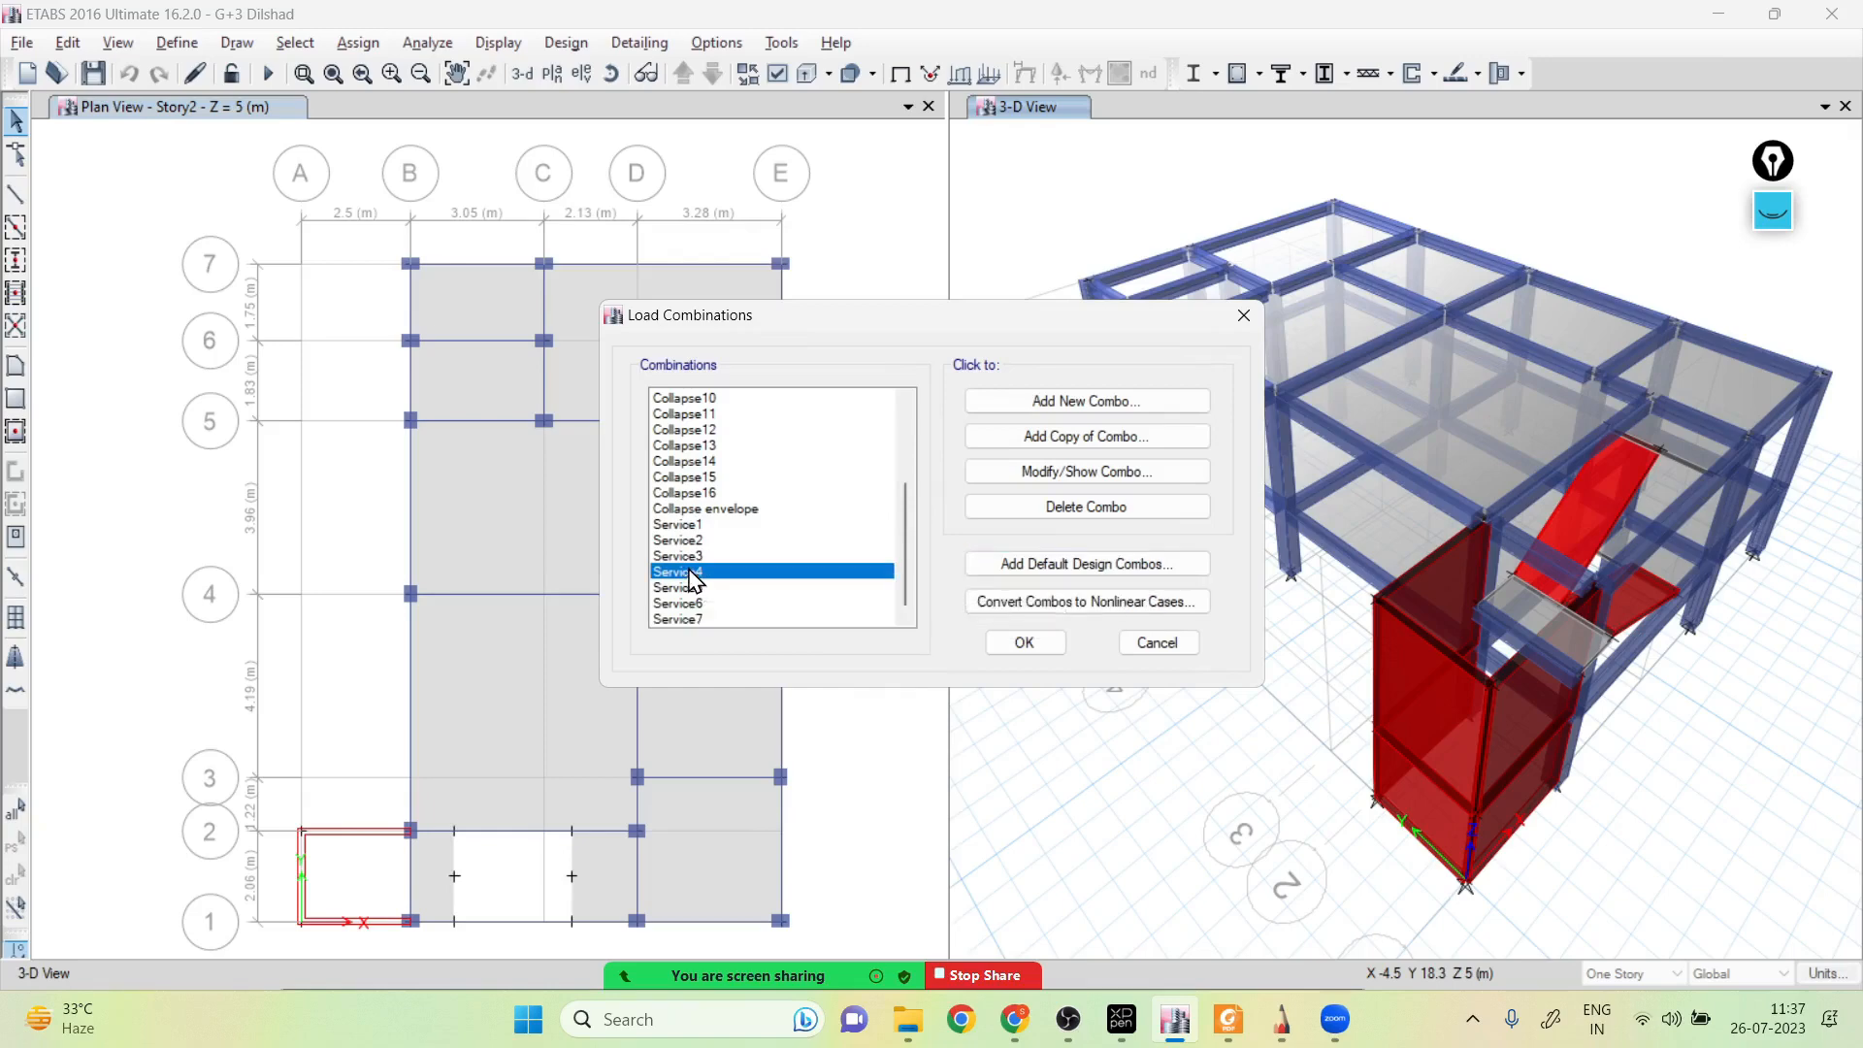
click(1094, 439)
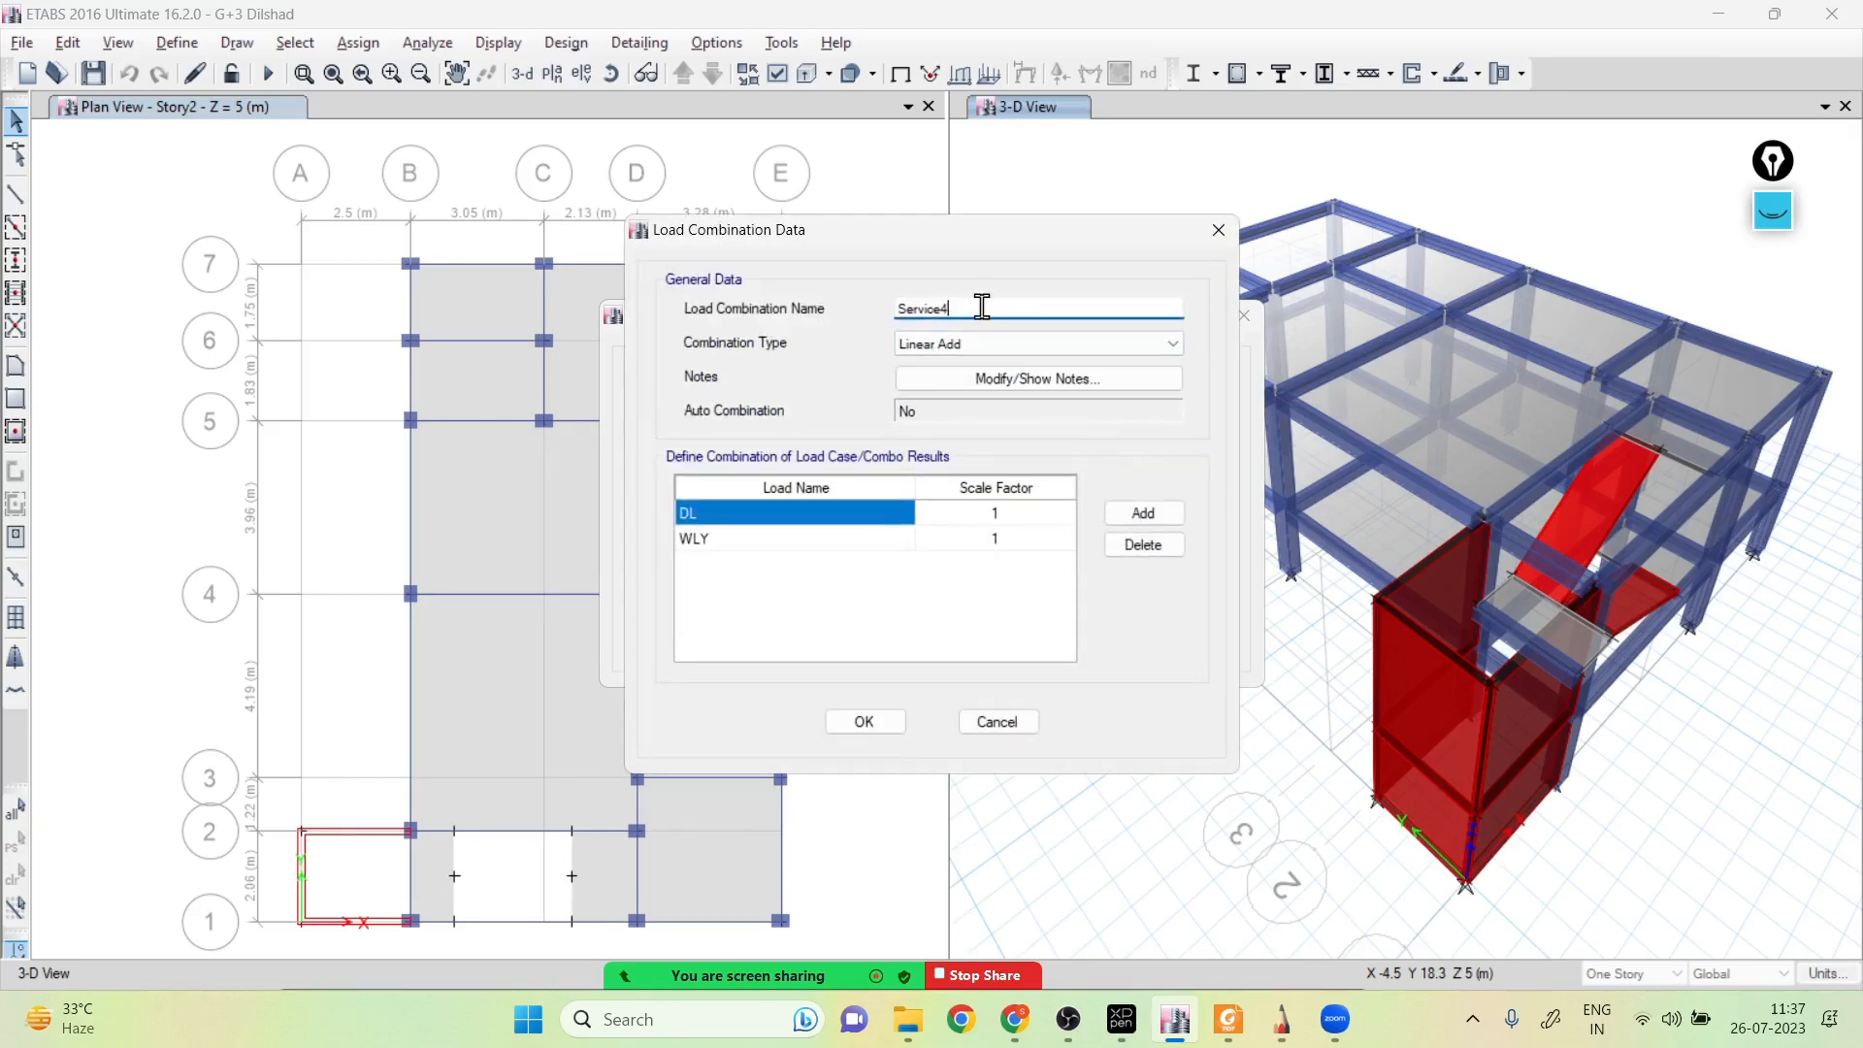
text(8)
click(874, 538)
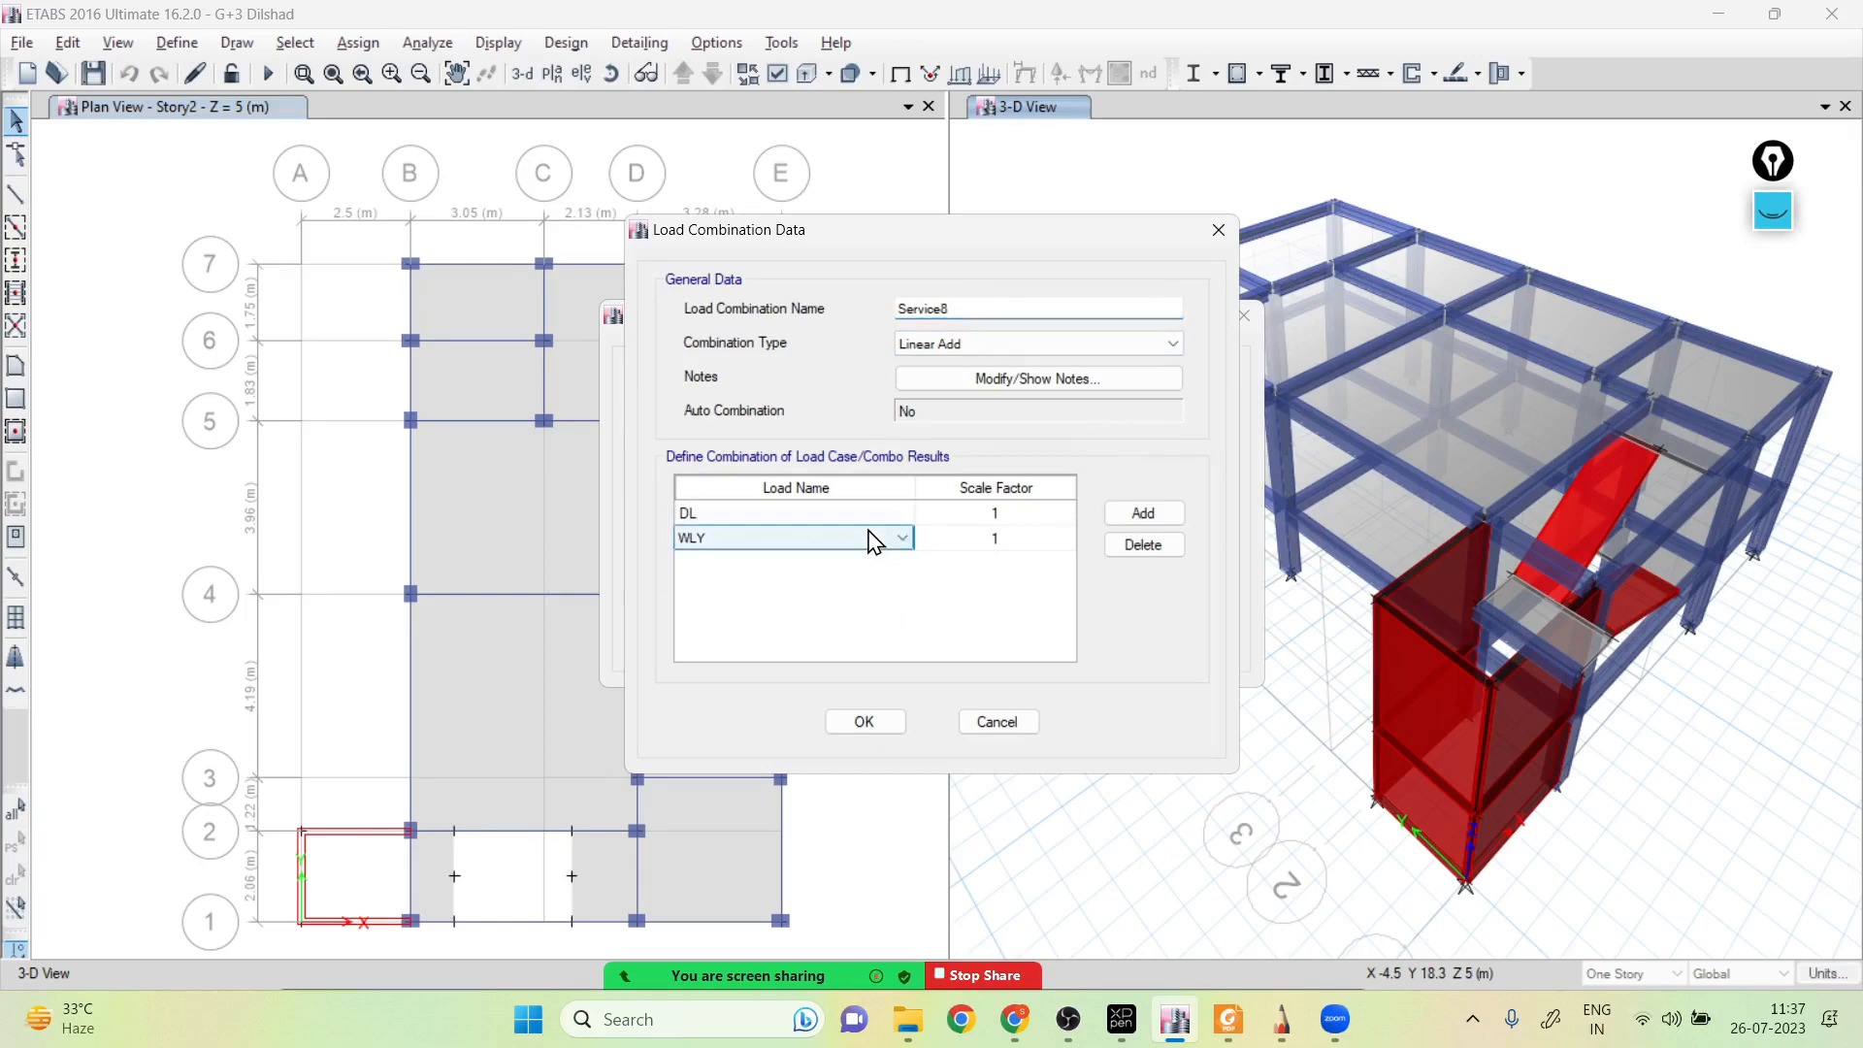
click(874, 539)
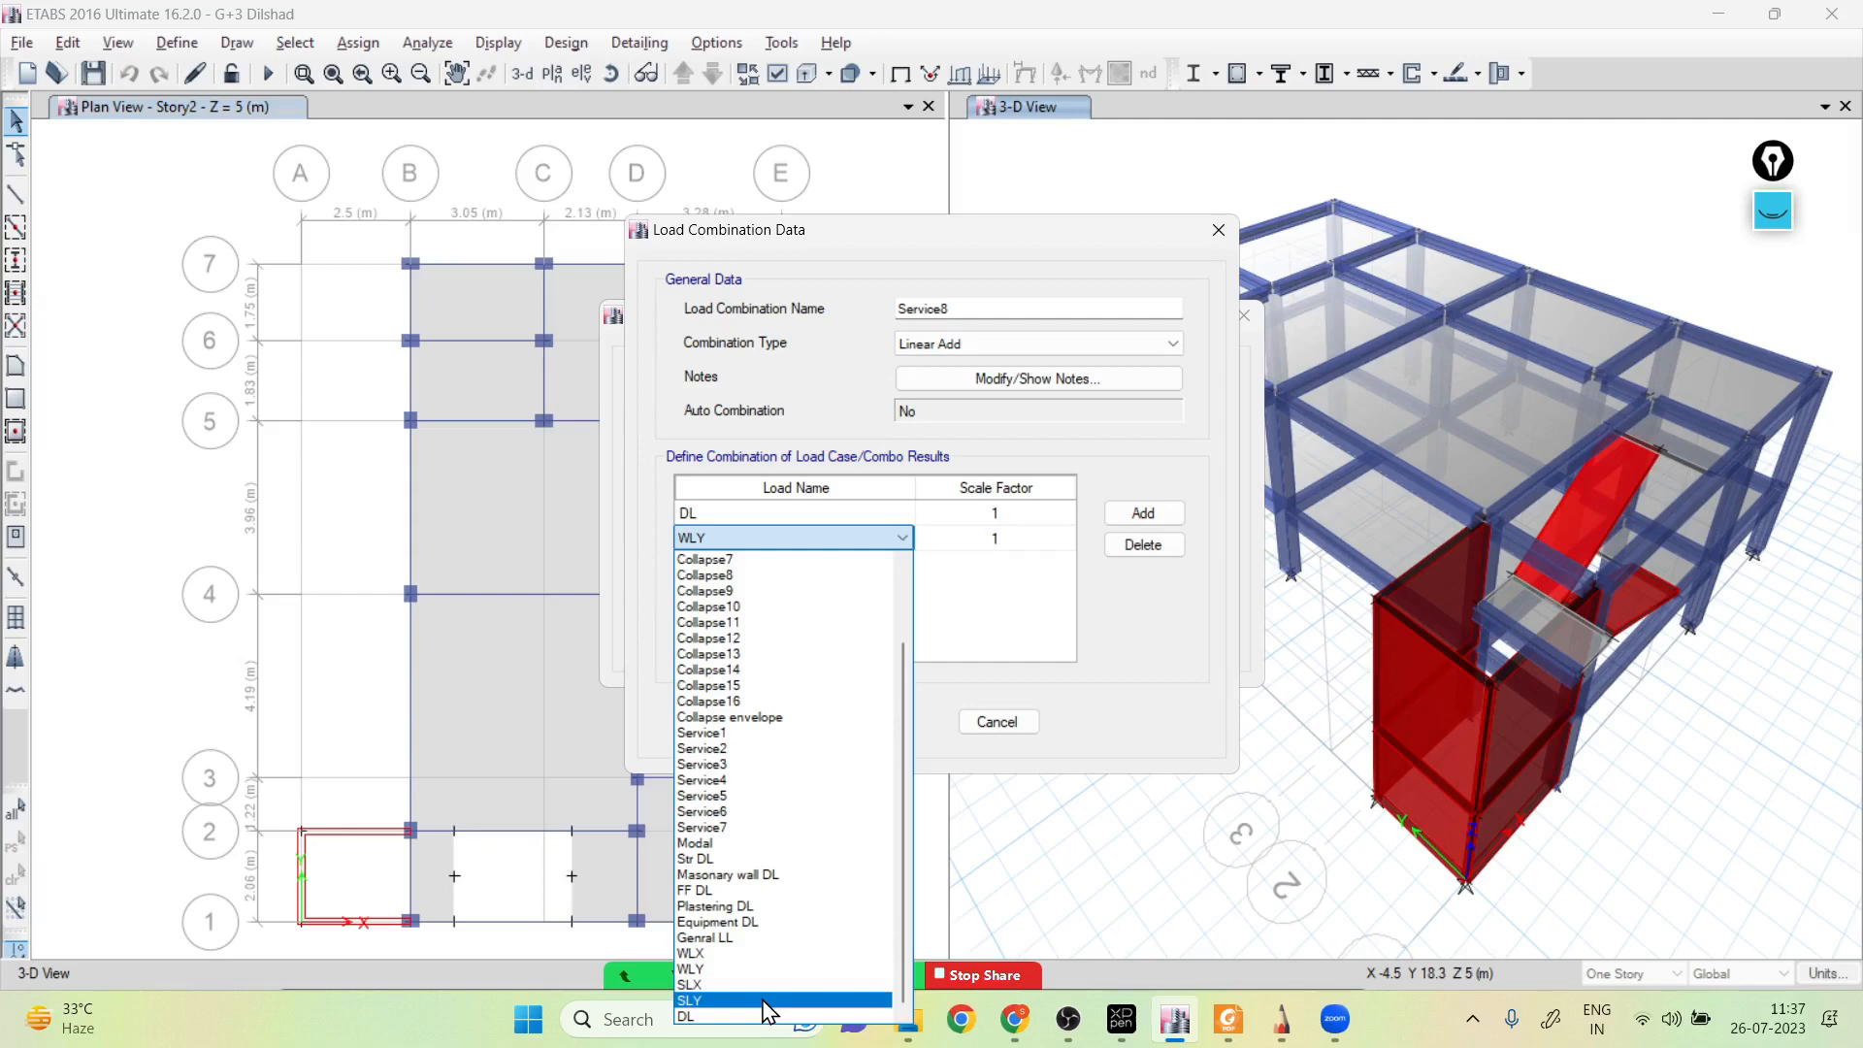
click(1106, 733)
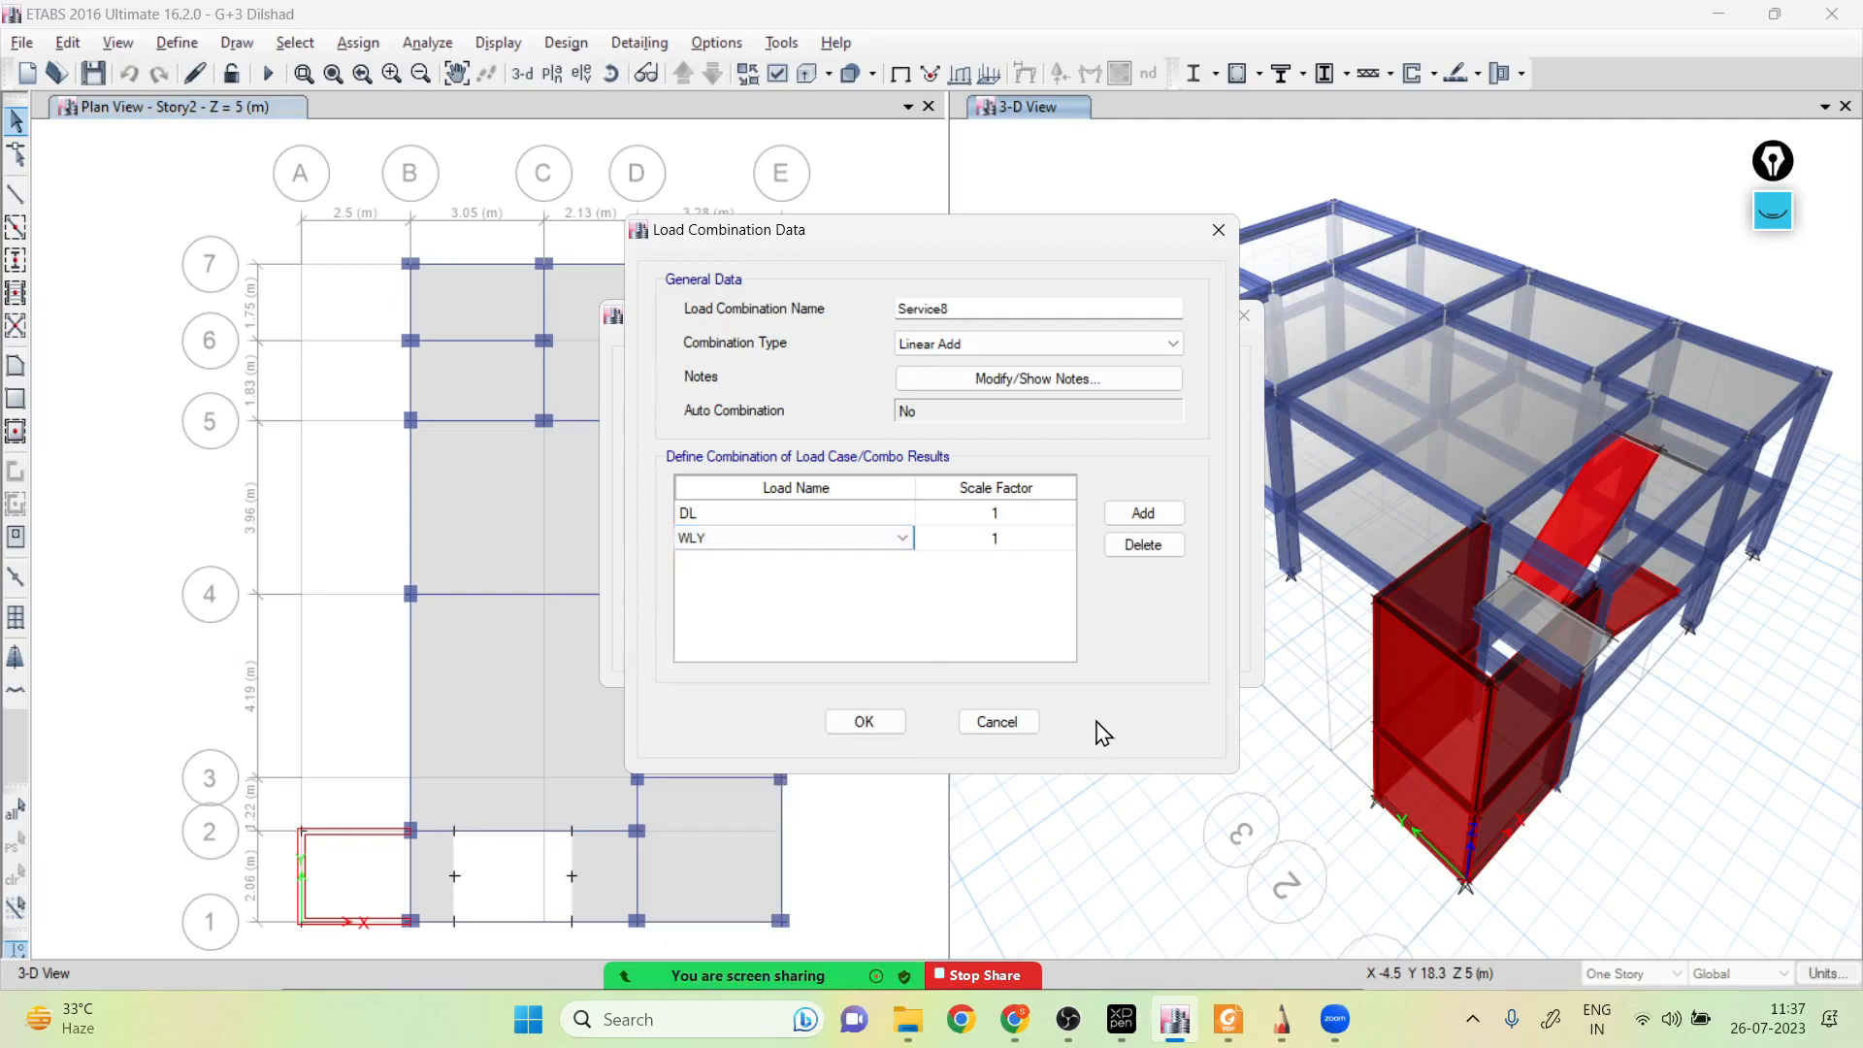
click(999, 722)
Review the definitions of Service7 and Service1, checking Service1 against the Load Combination PDF in Foxit Reader
click(687, 620)
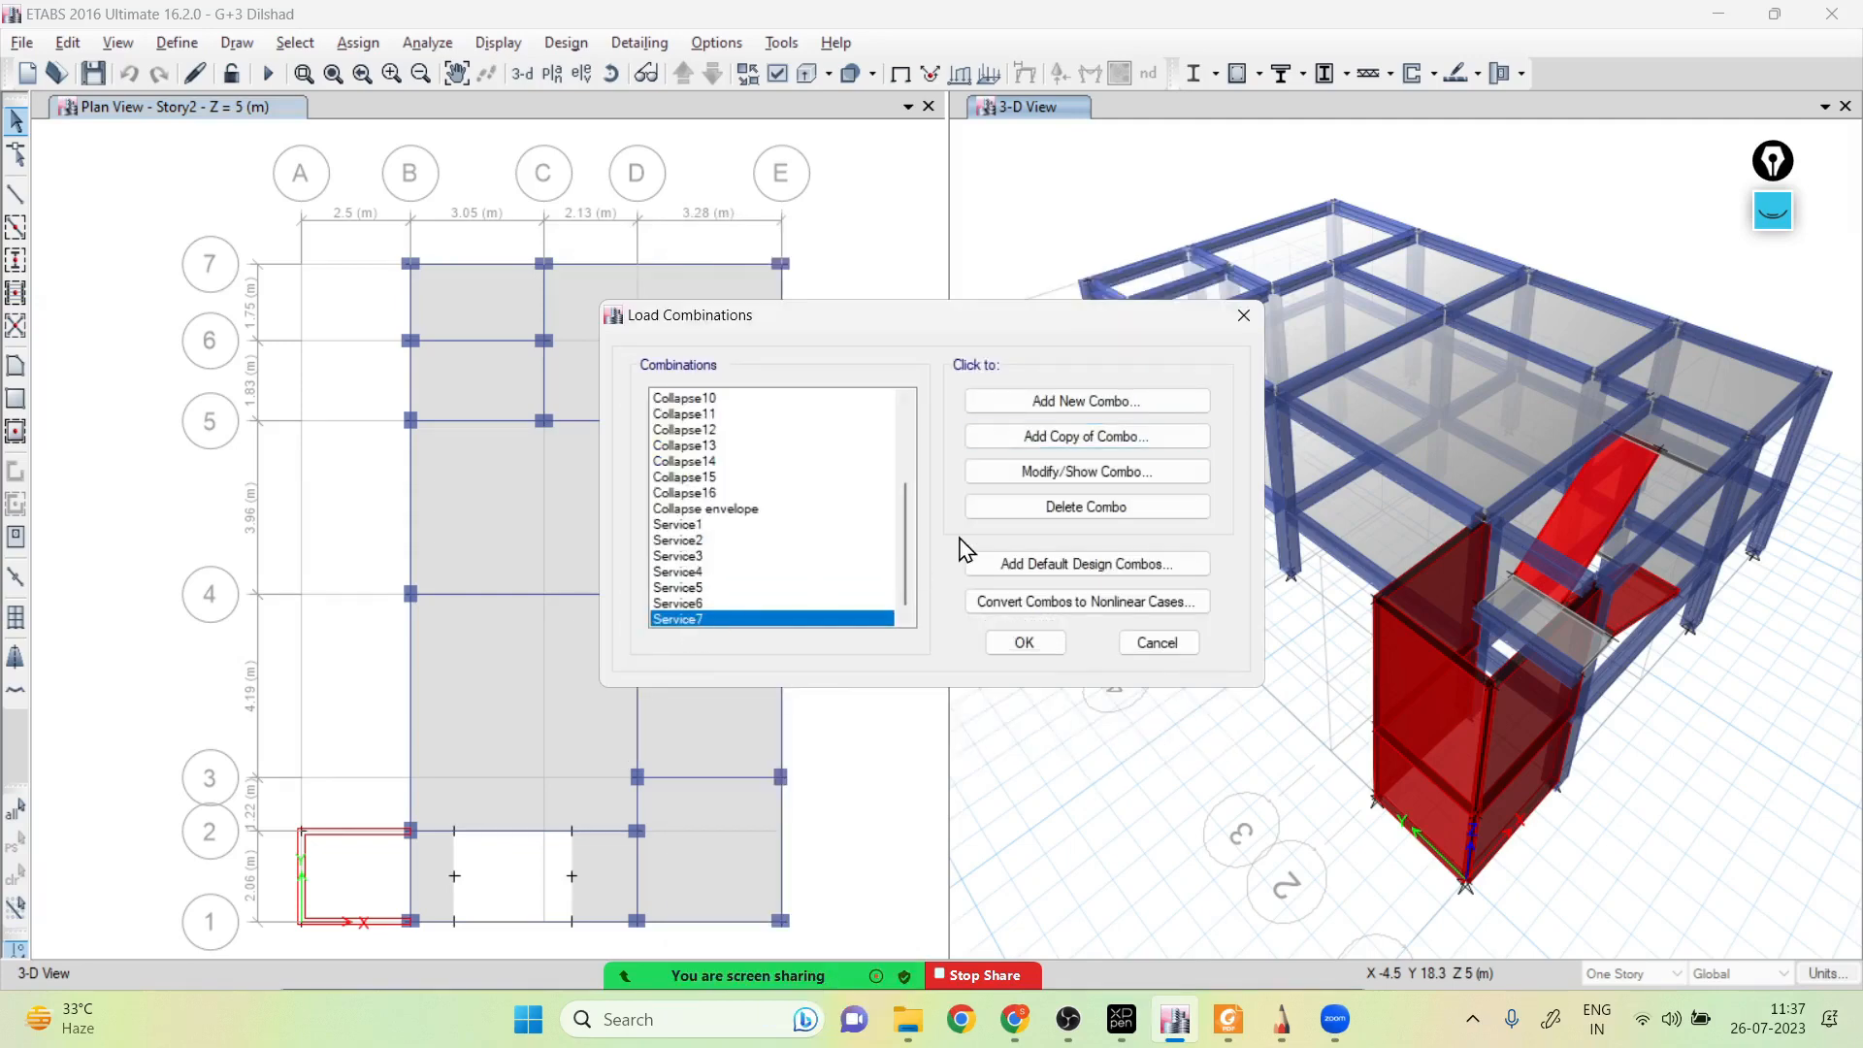
click(1033, 473)
click(1005, 730)
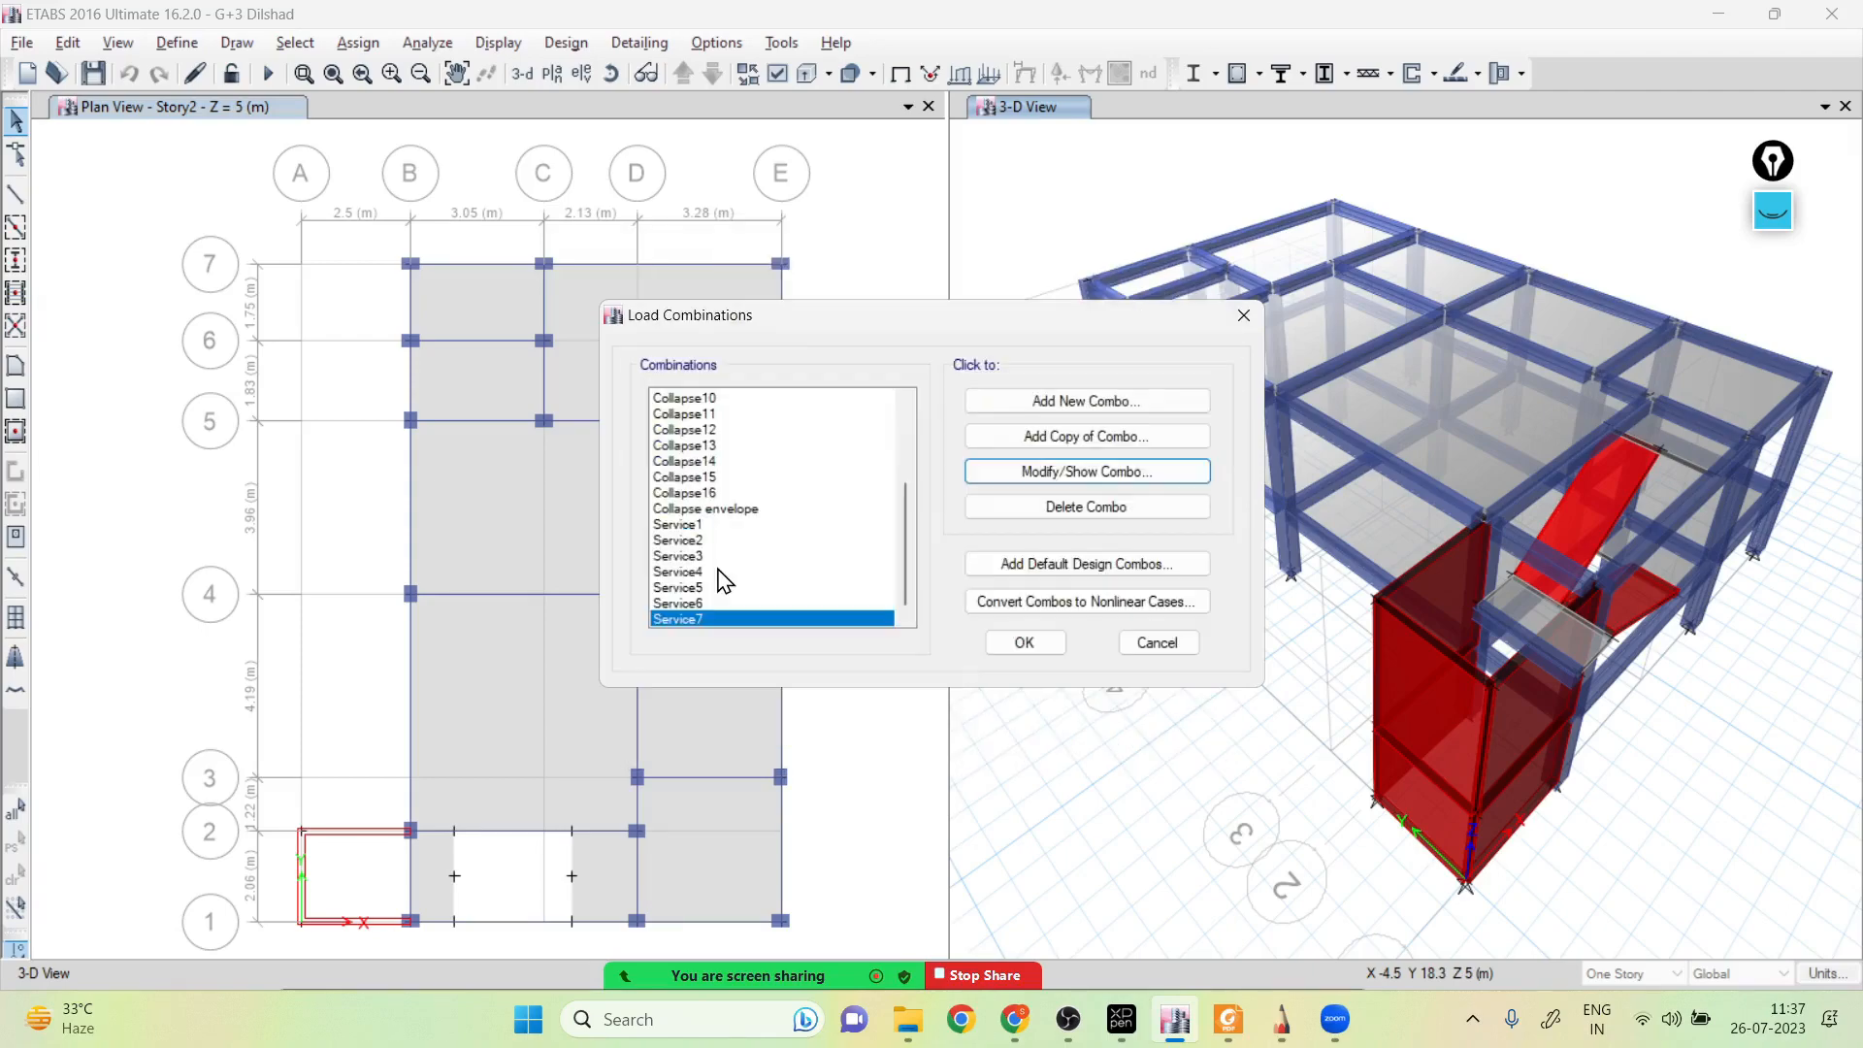
click(689, 526)
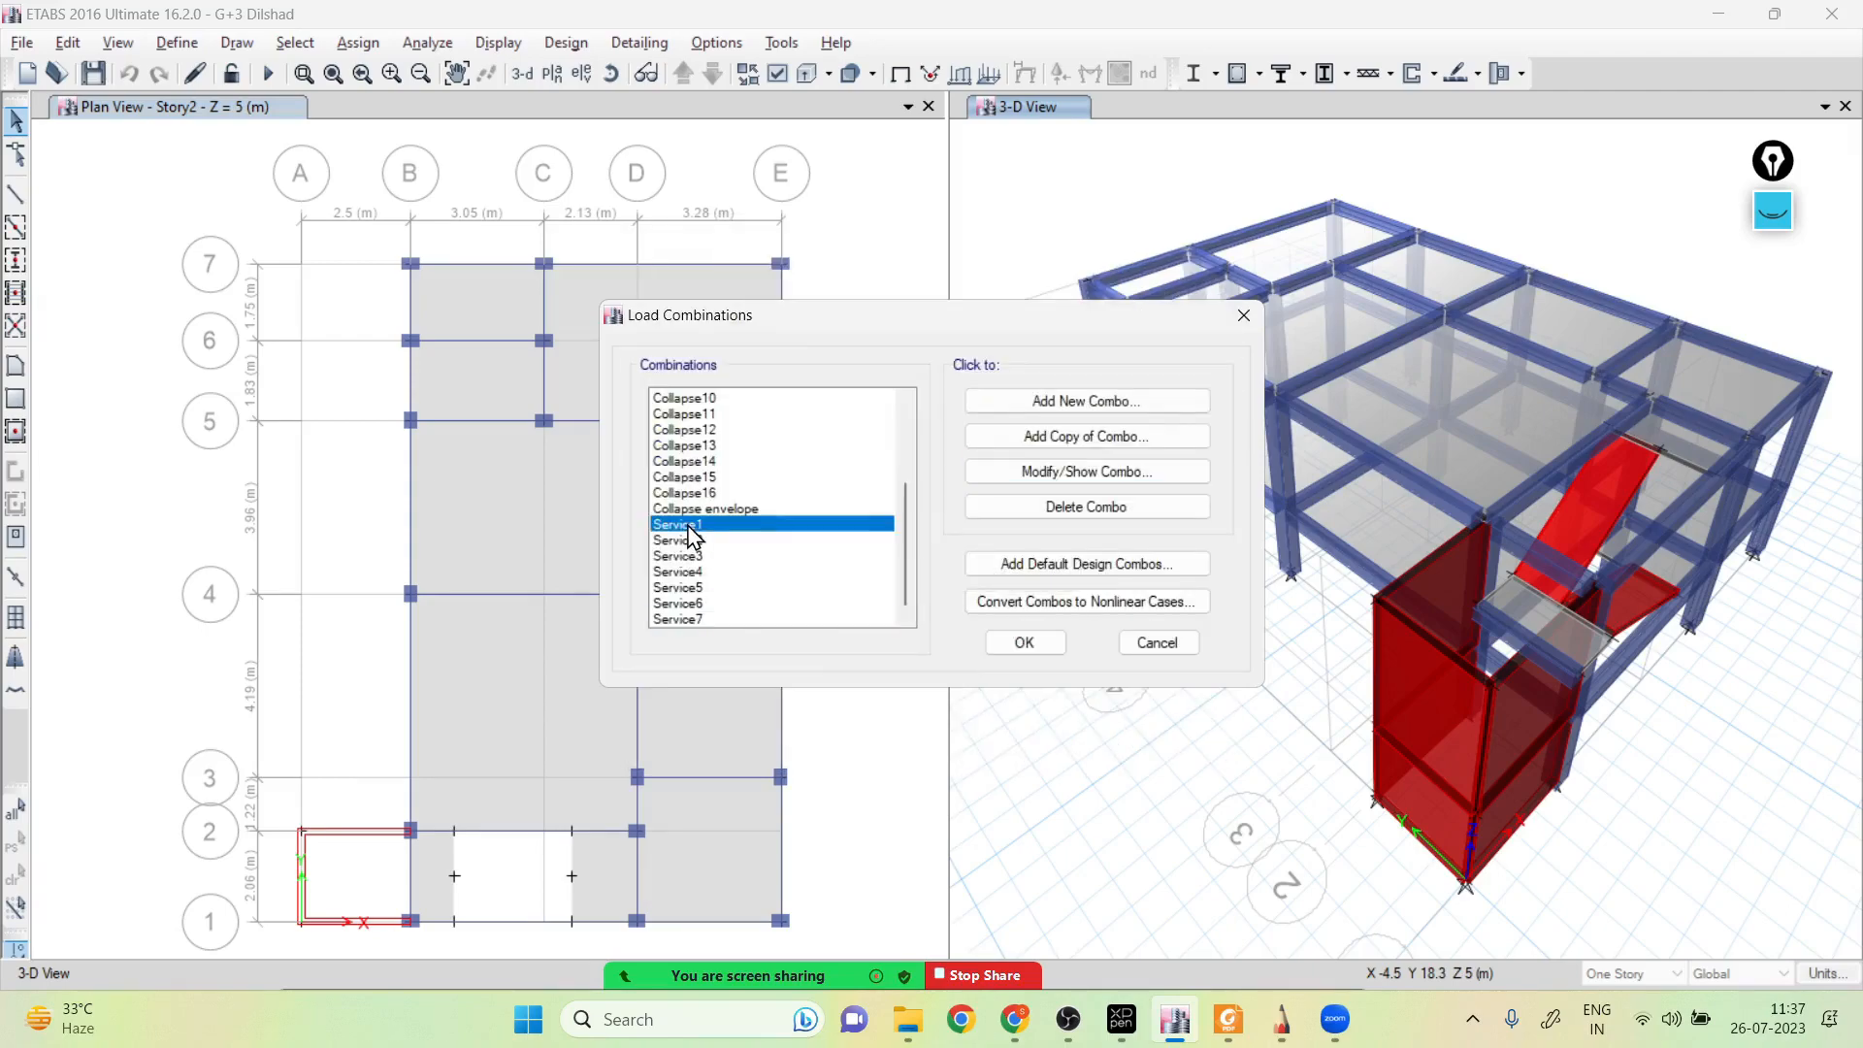
click(1148, 472)
key(alt+Tab)
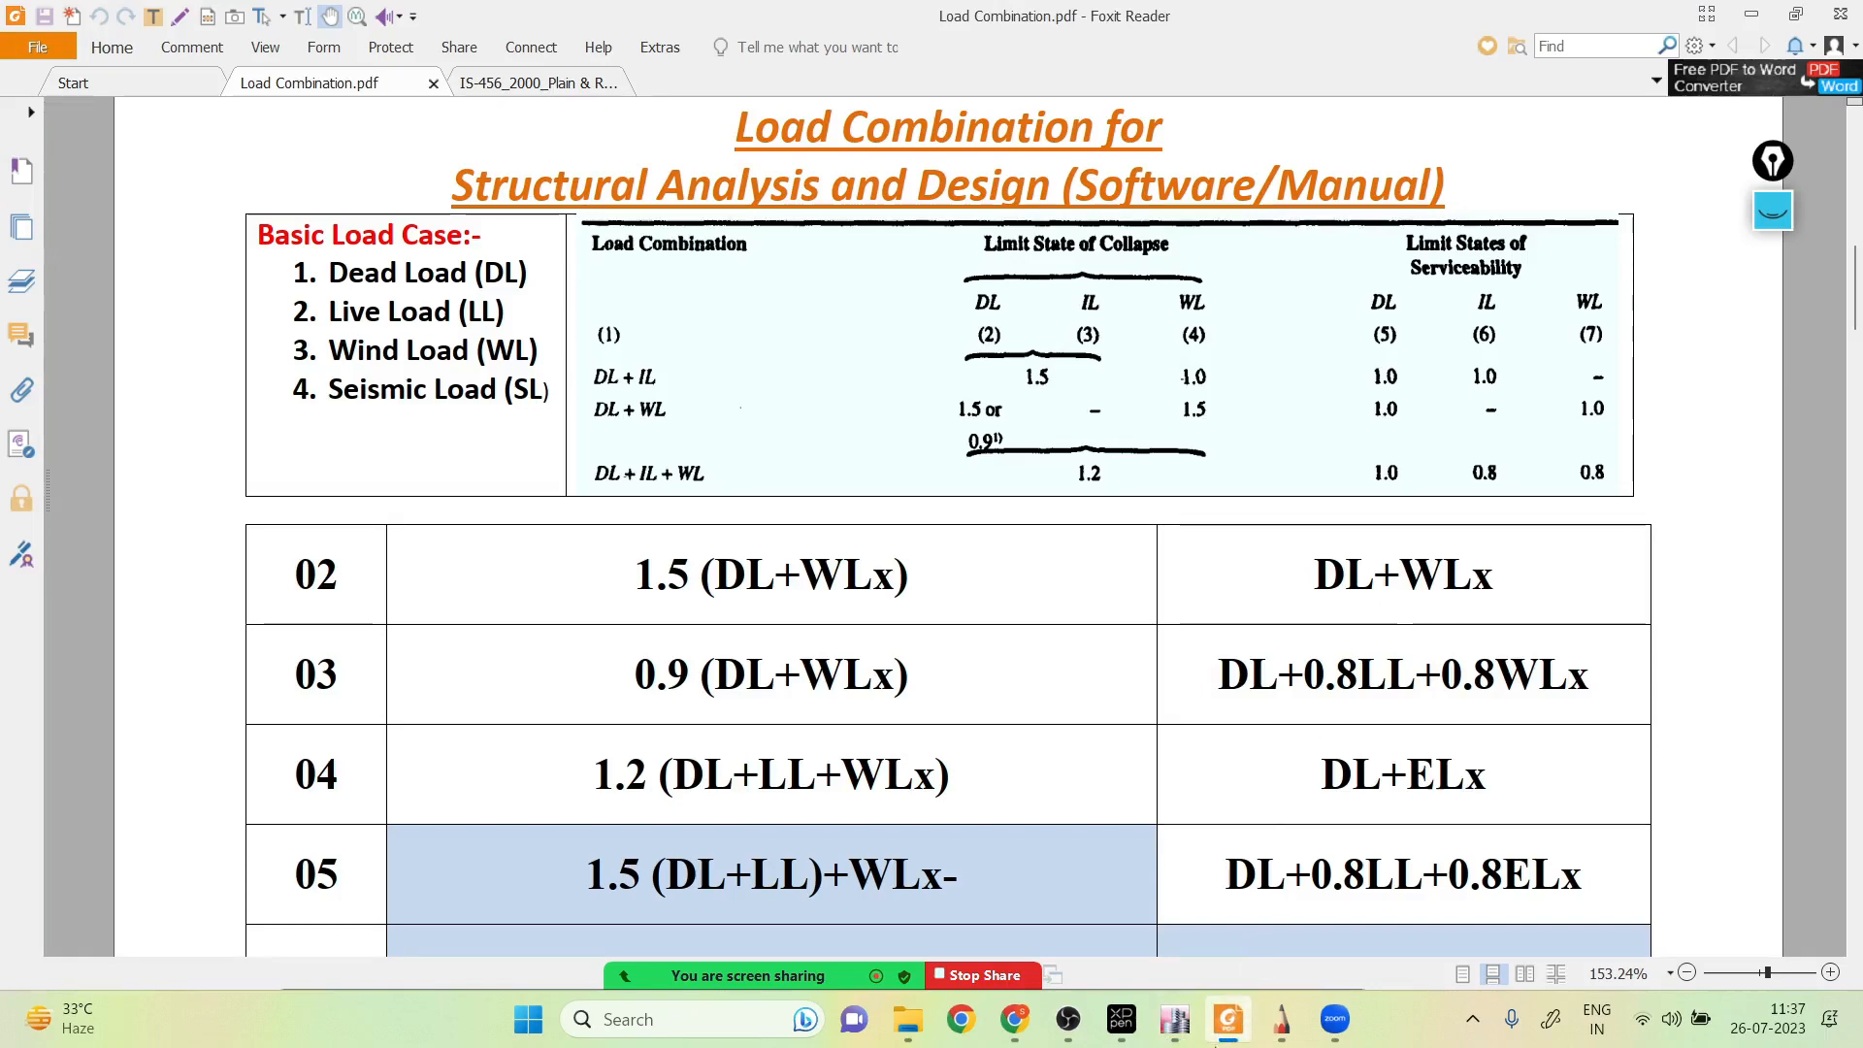
click(1175, 1019)
click(864, 722)
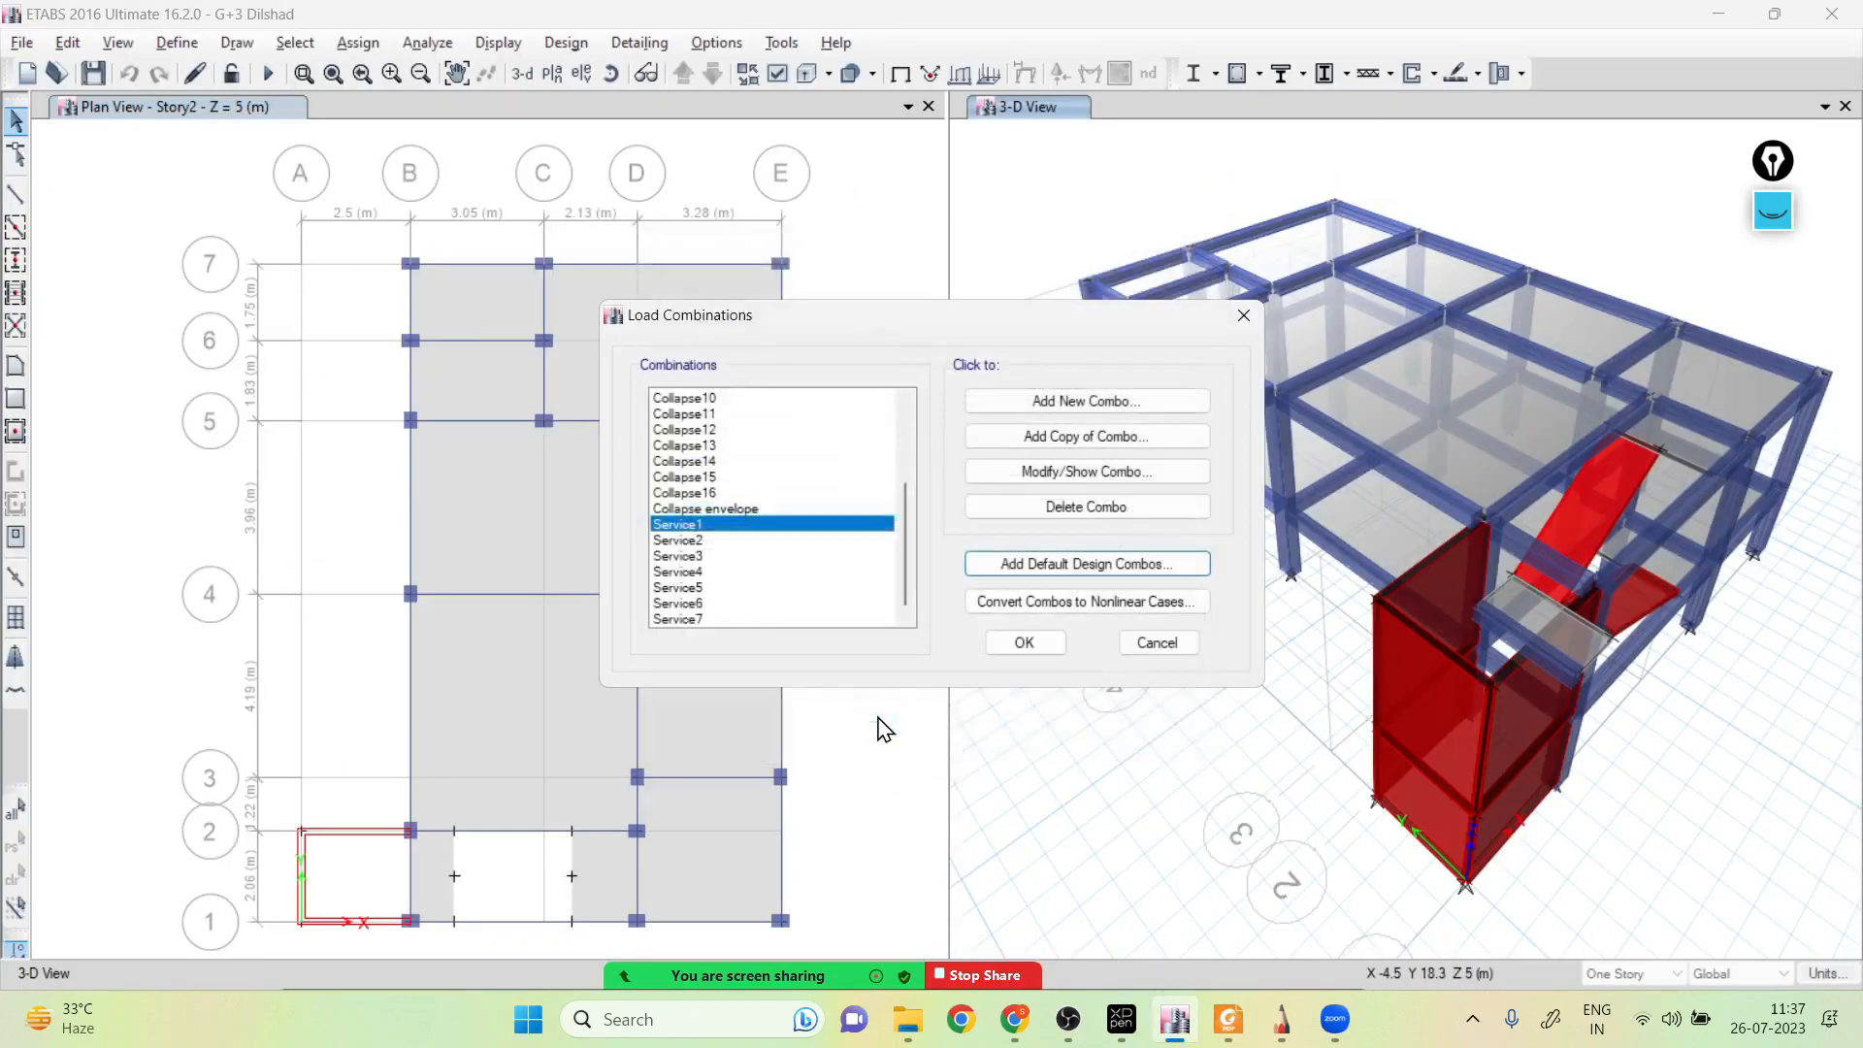
Compare the loads and scale factors of Service2 and Service3 with the serviceability column in the Load Combination PDF
double_click(754, 551)
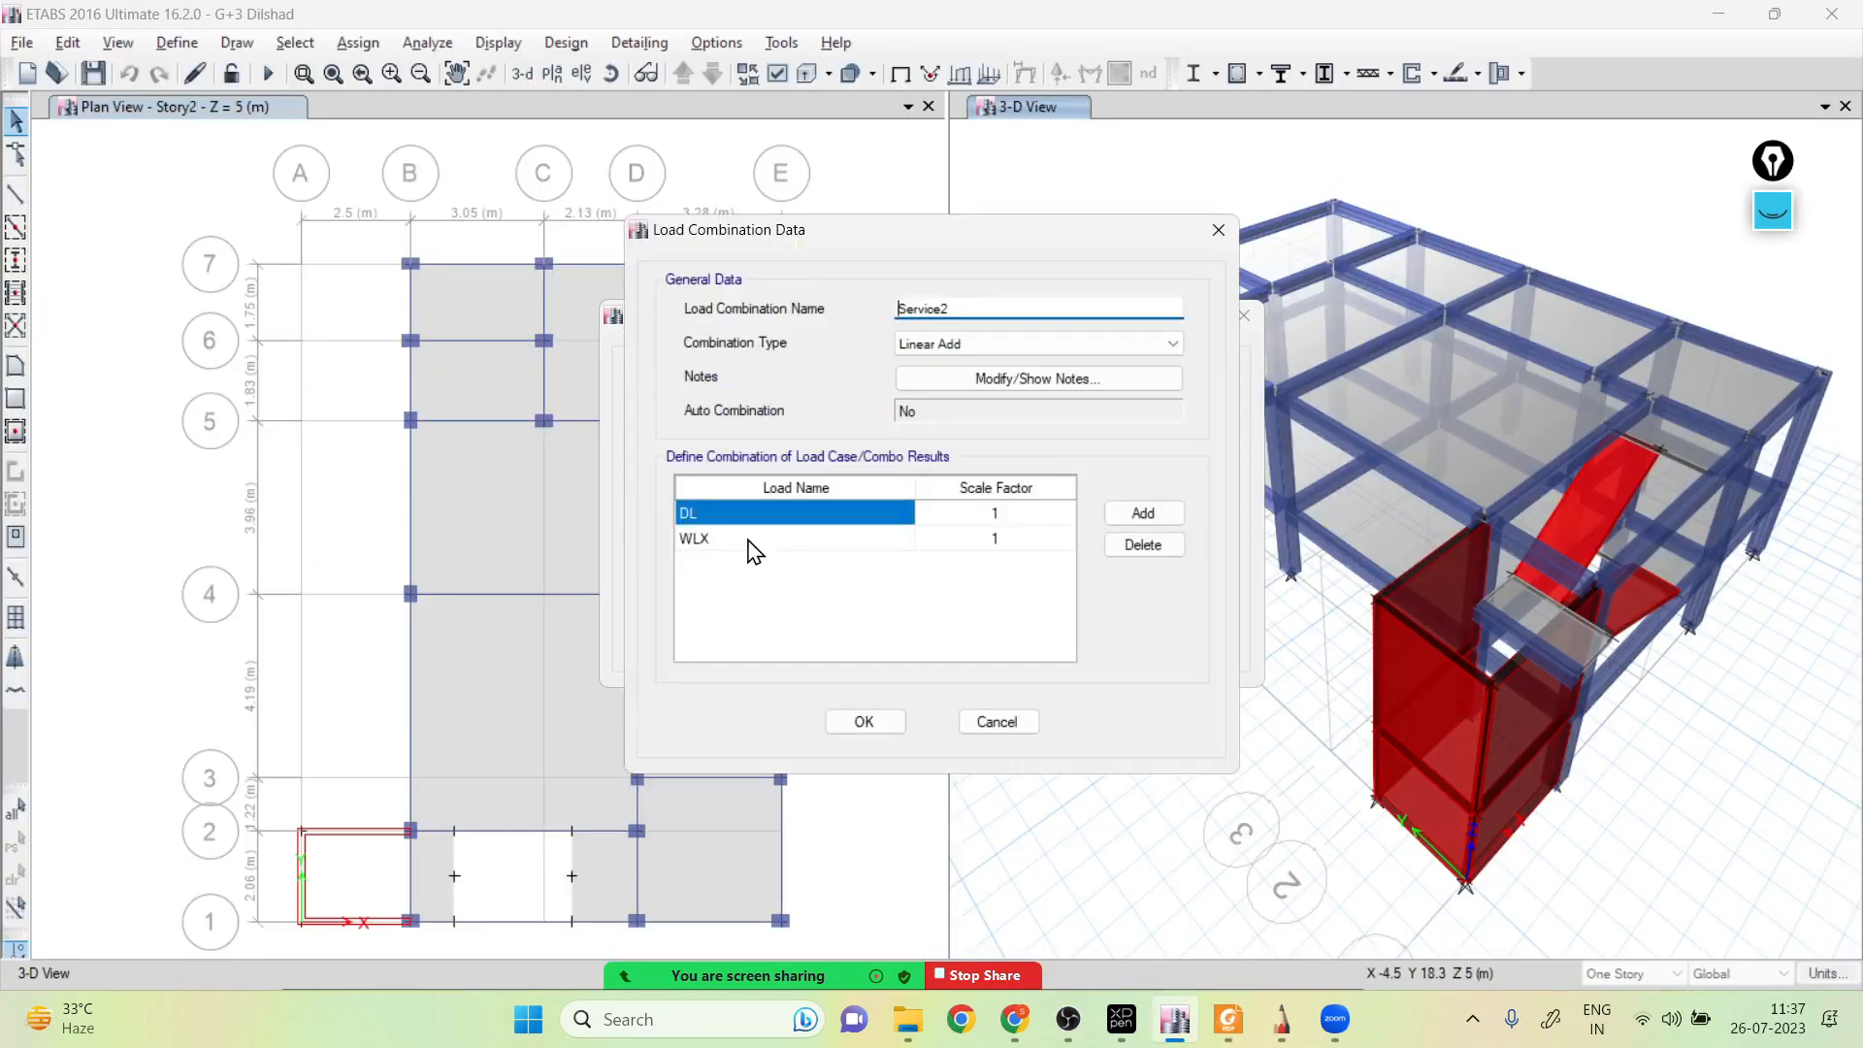
click(1227, 1024)
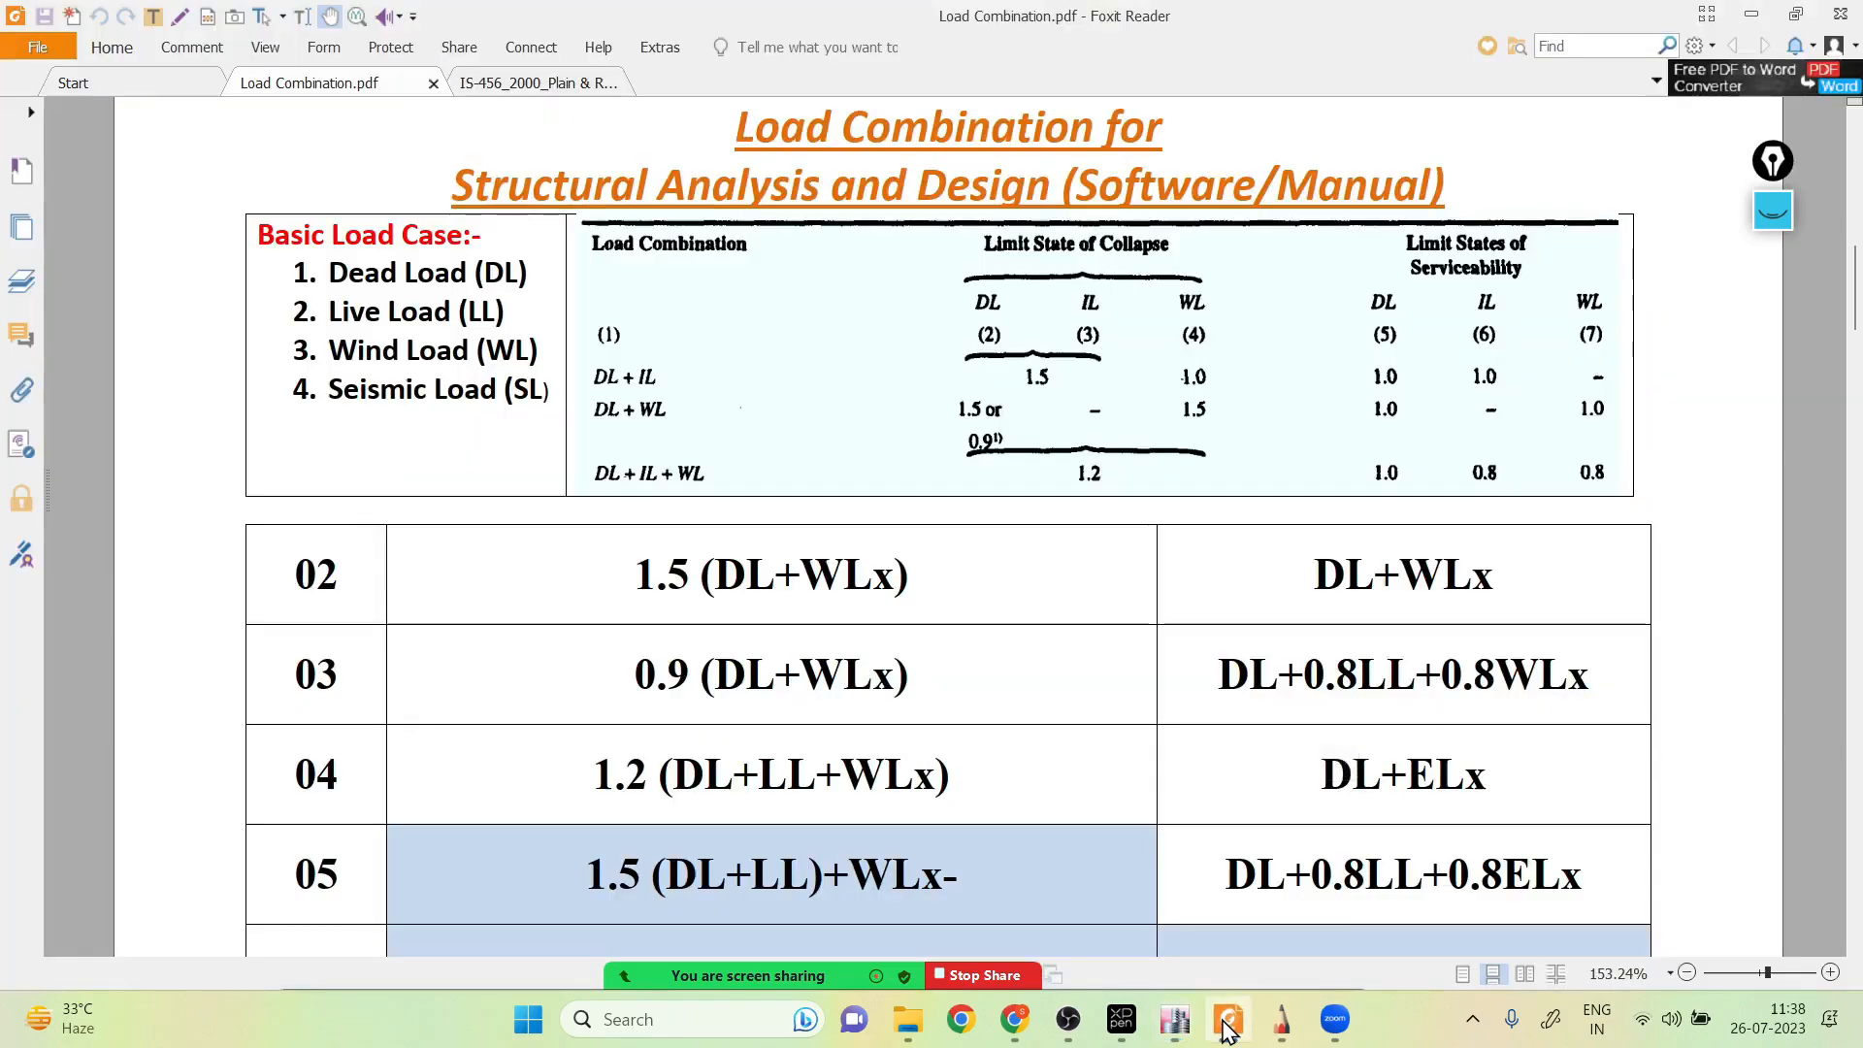
scroll(1240, 677, up, 4)
scroll(1241, 677, down, 3)
scroll(1242, 676, down, 2)
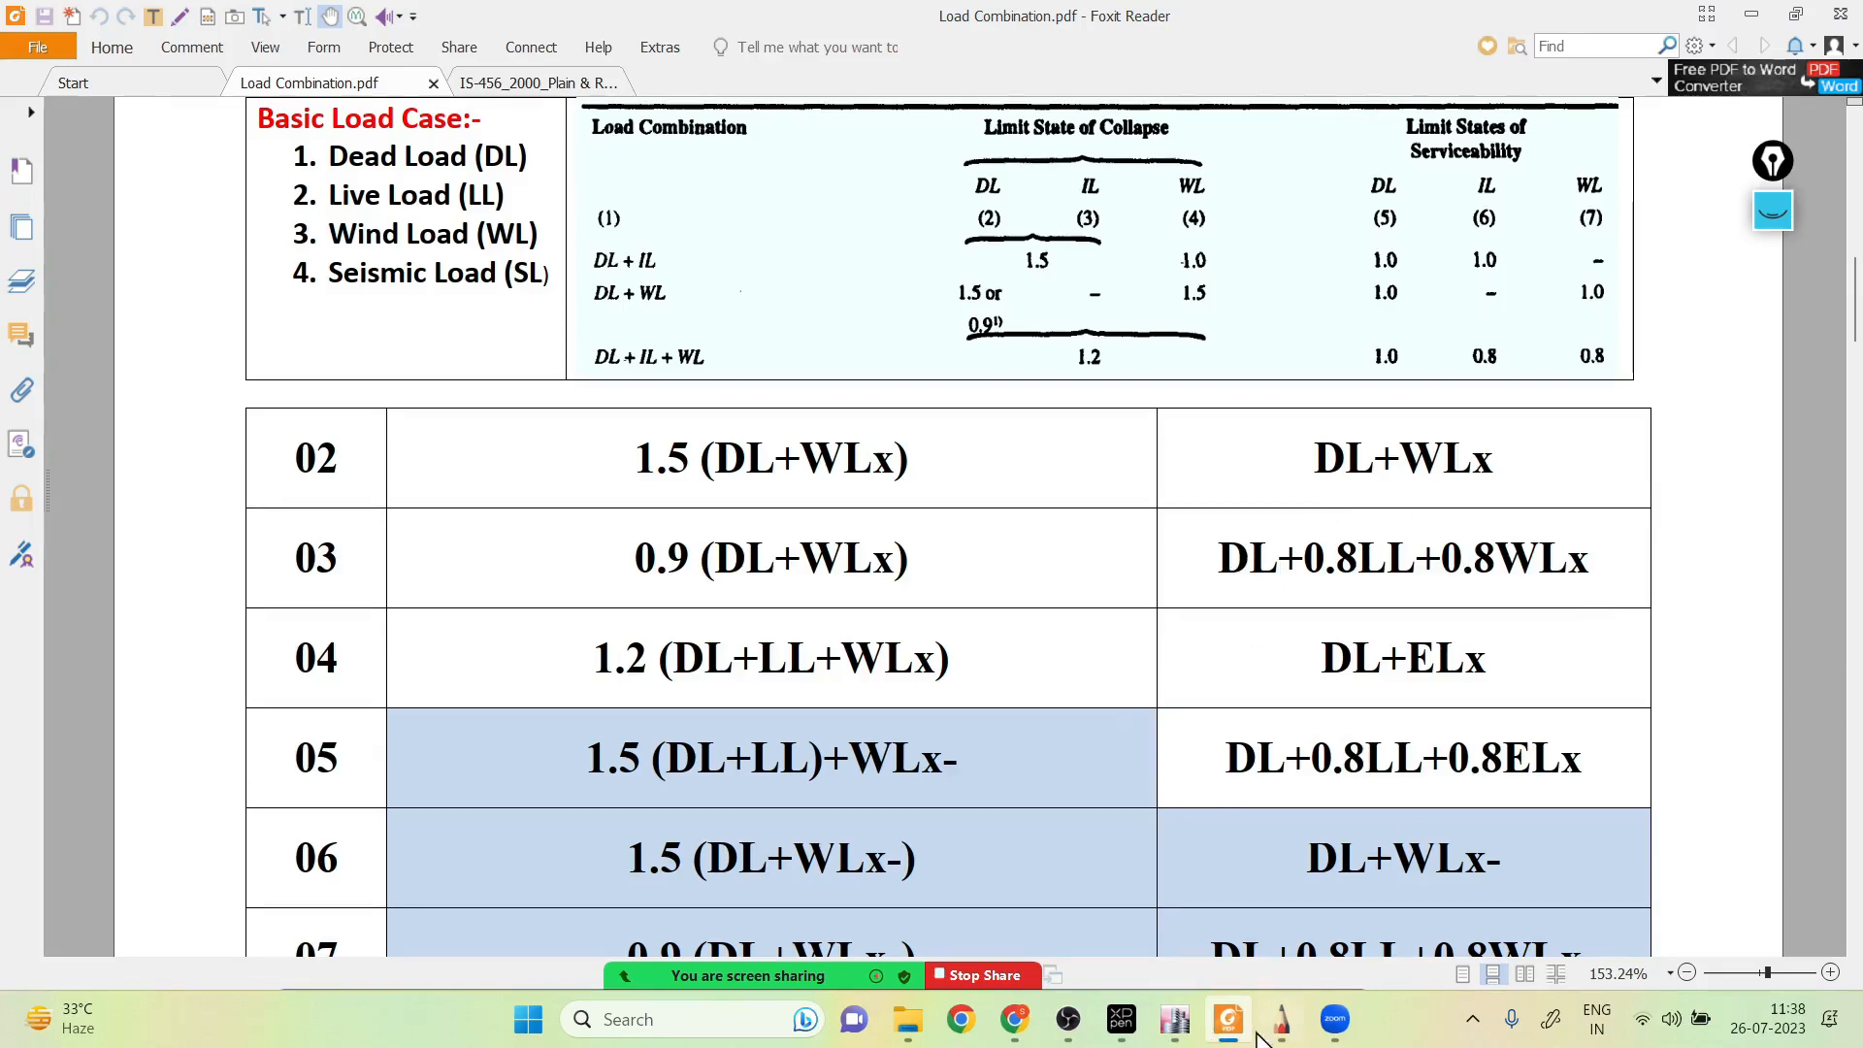
key(alt+Tab)
click(679, 556)
click(1106, 472)
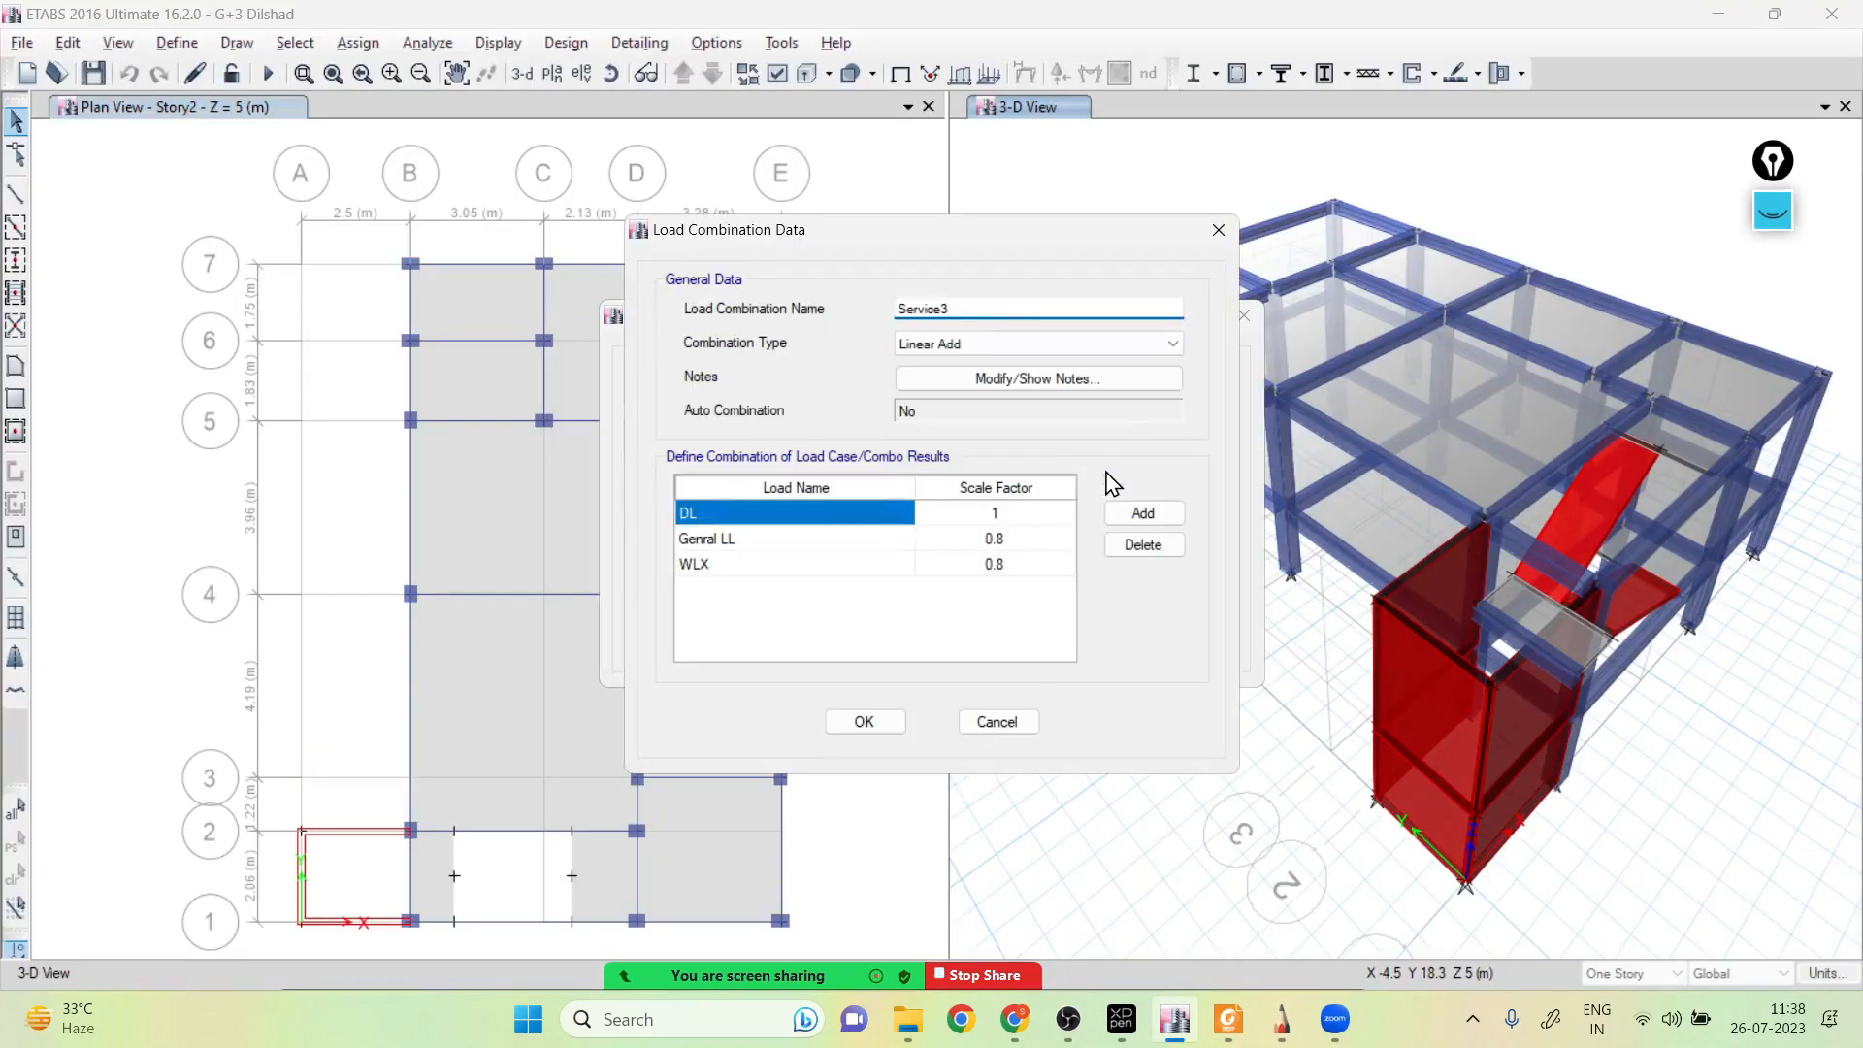
click(997, 720)
click(1228, 1020)
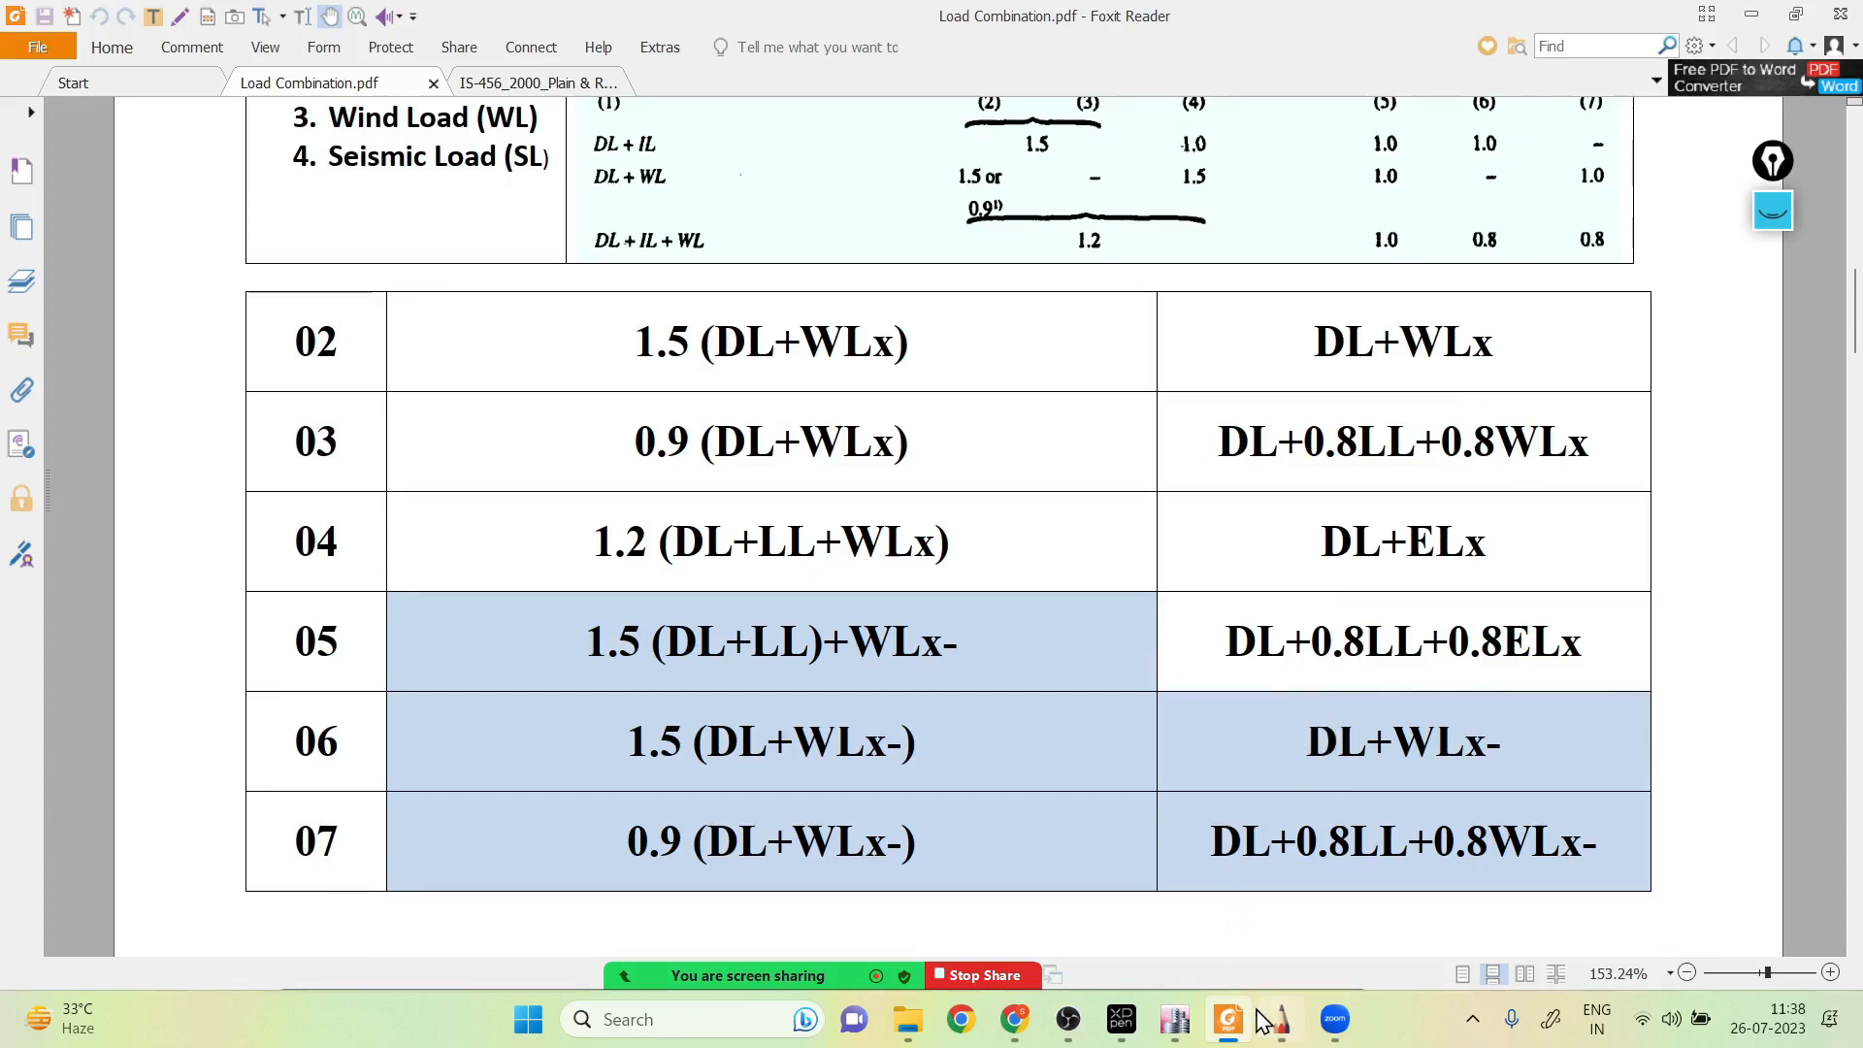
click(1175, 1020)
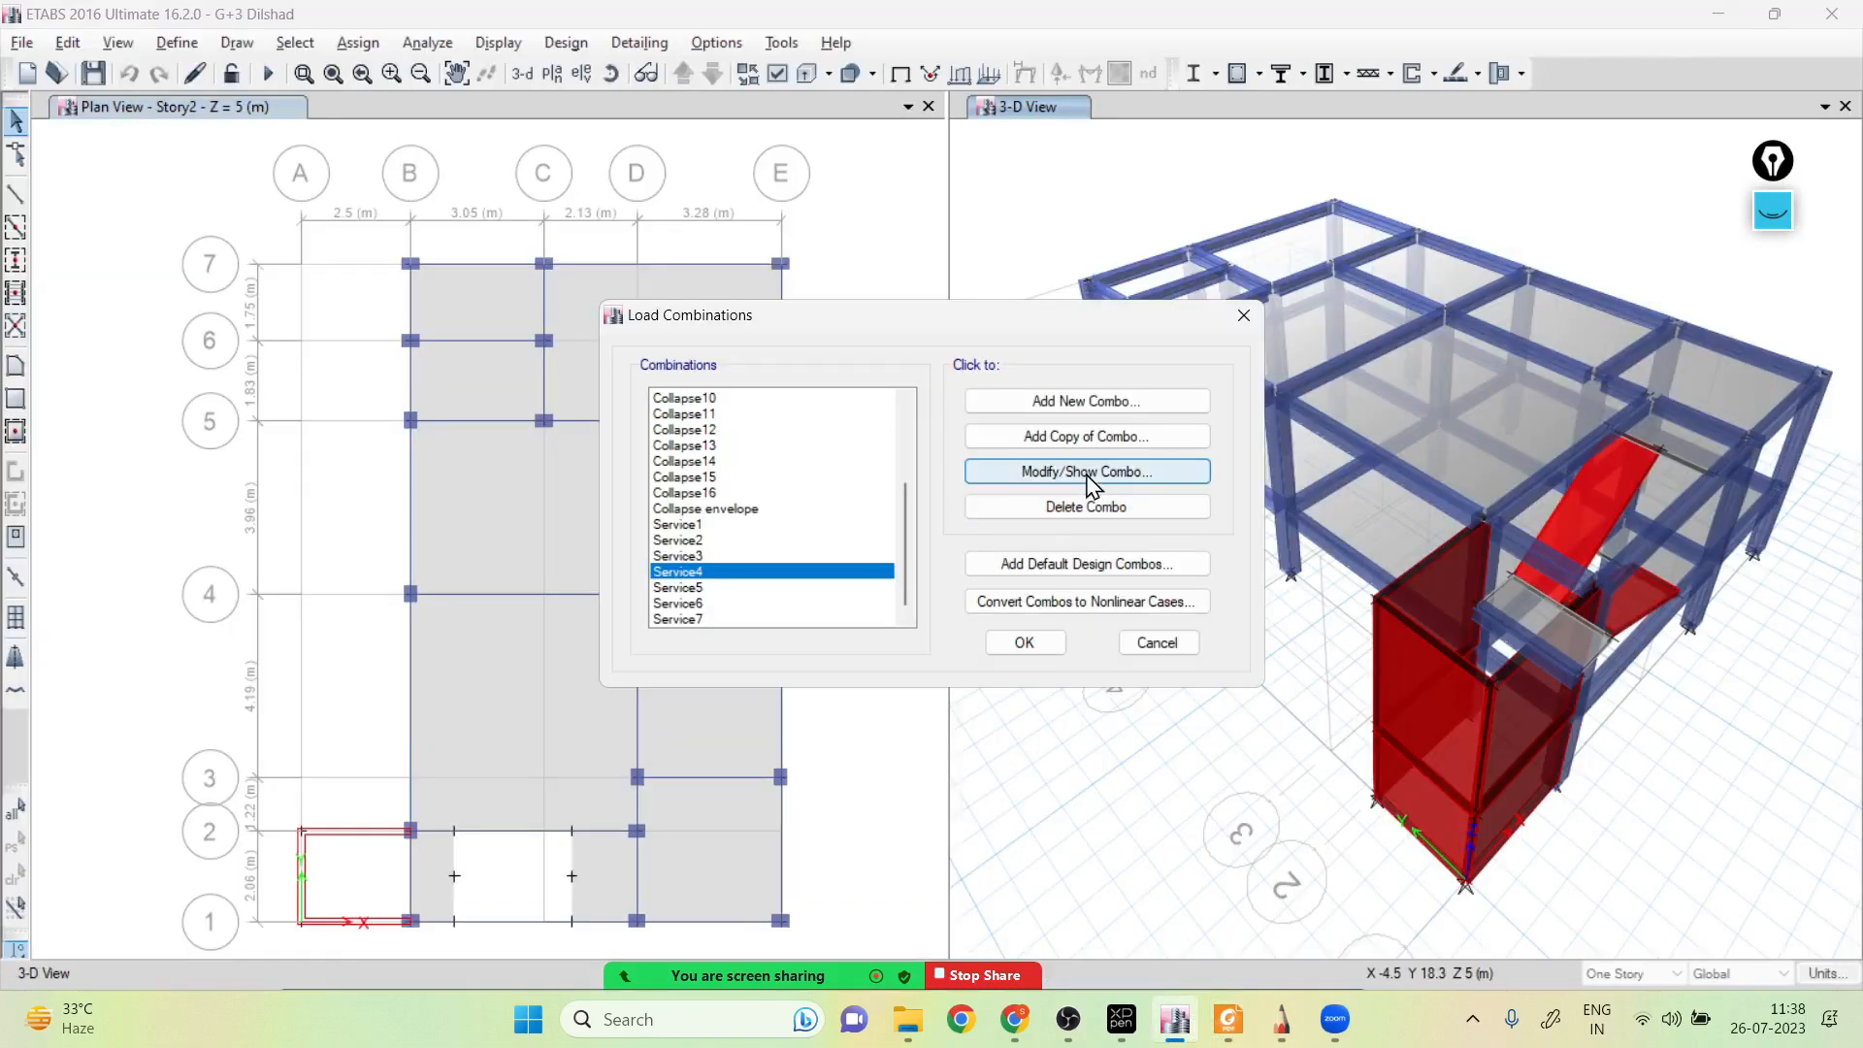
Check the load names and scale factors of combinations Service4, Service5, Service6 and Service7 one after another
click(1091, 473)
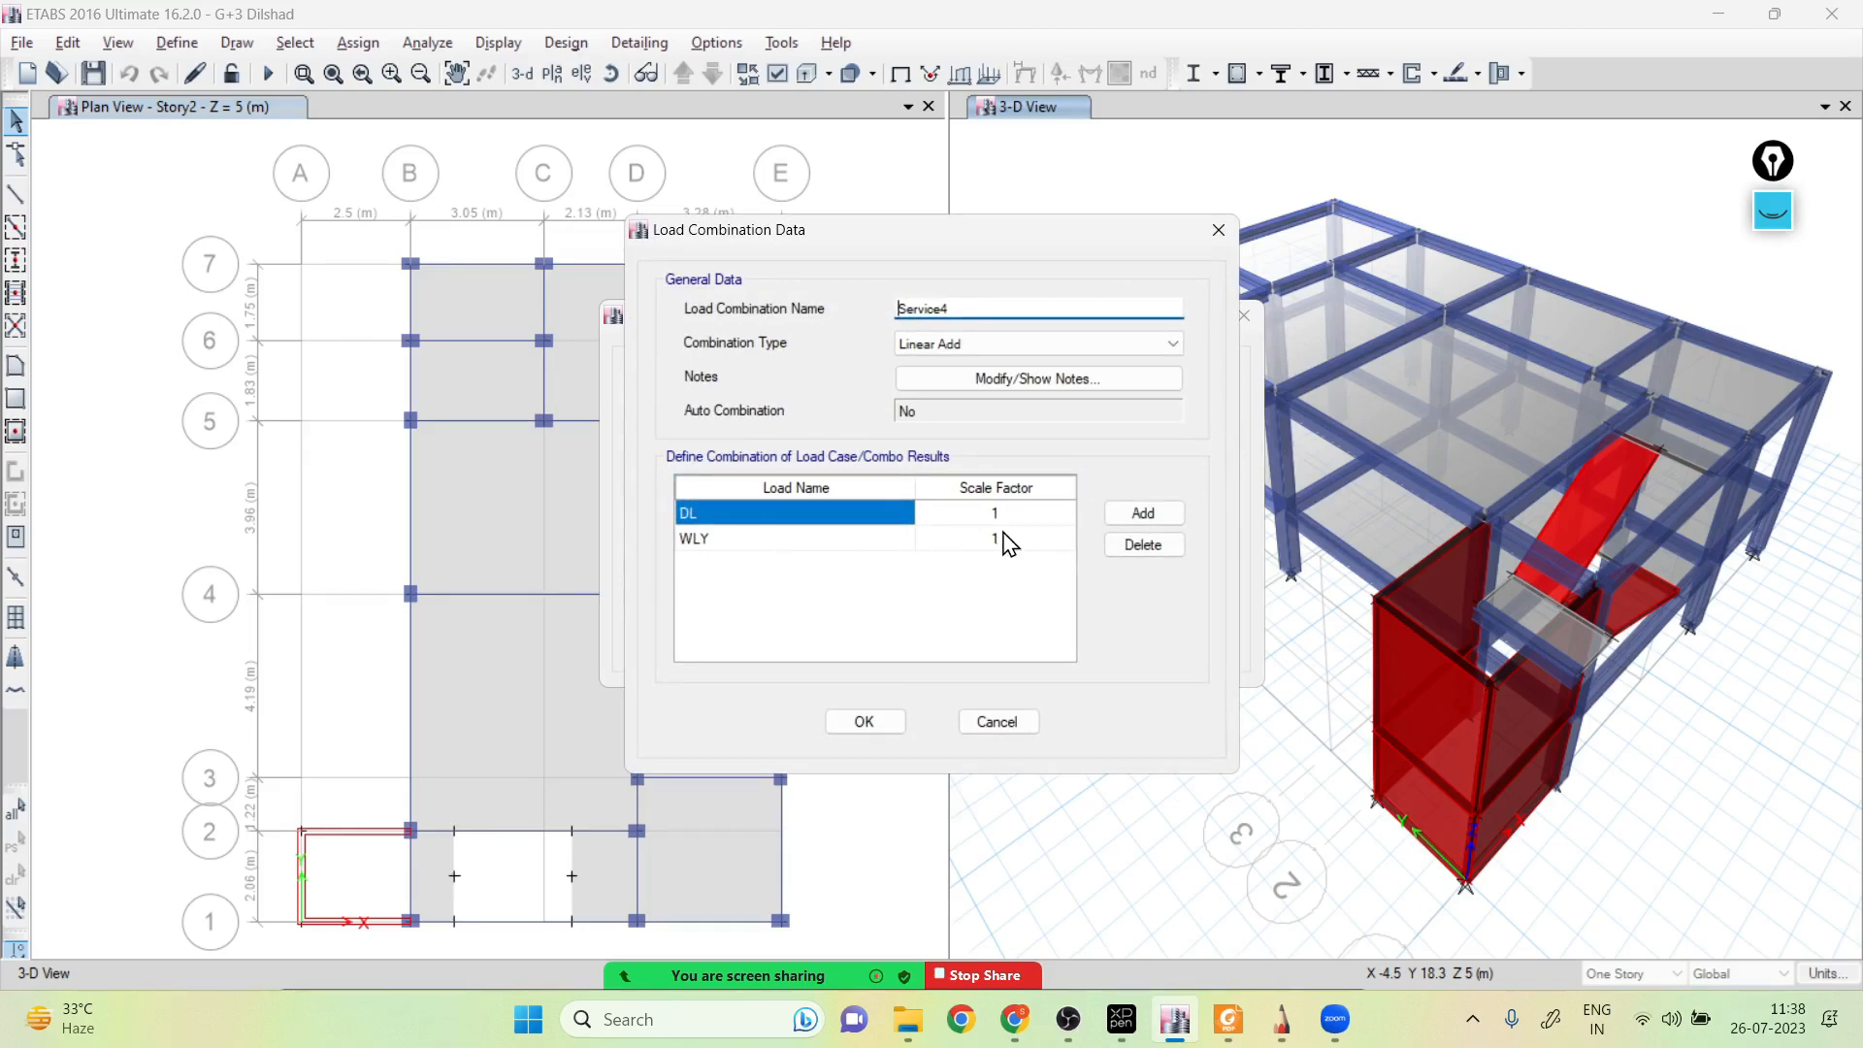
click(864, 721)
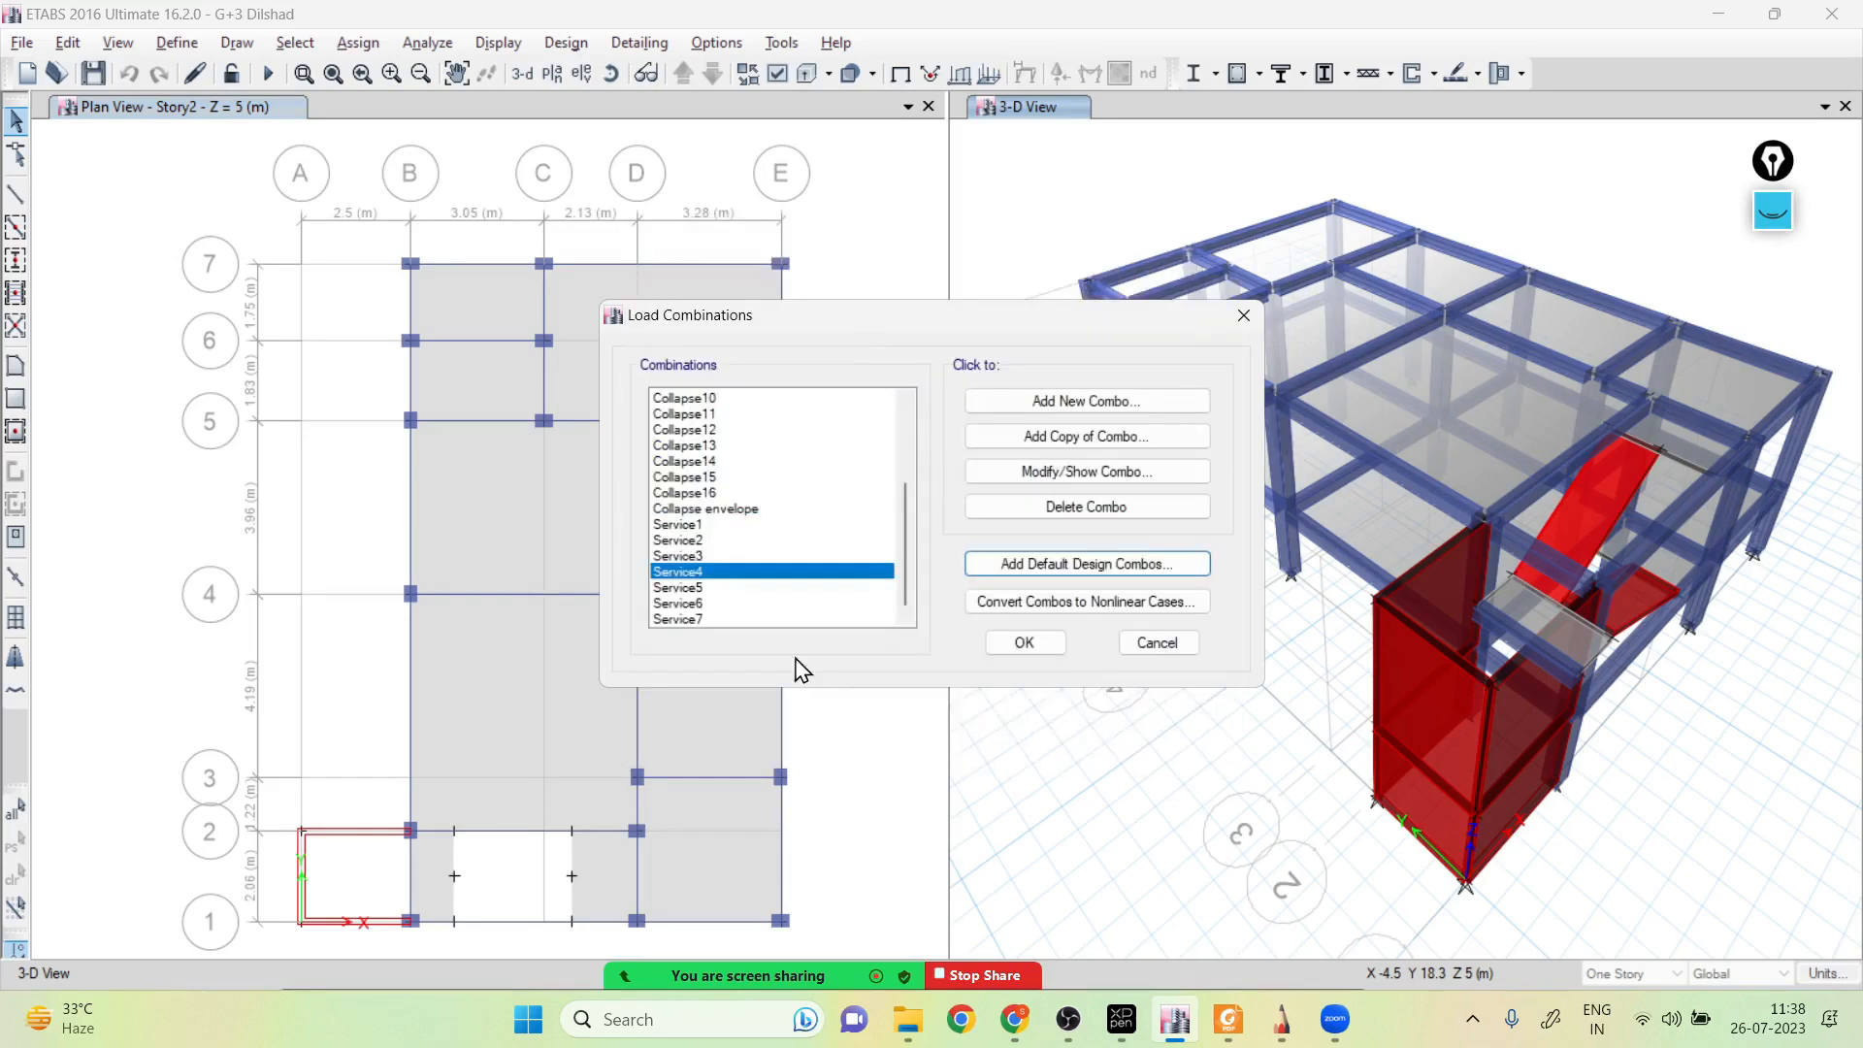
click(681, 588)
click(1041, 470)
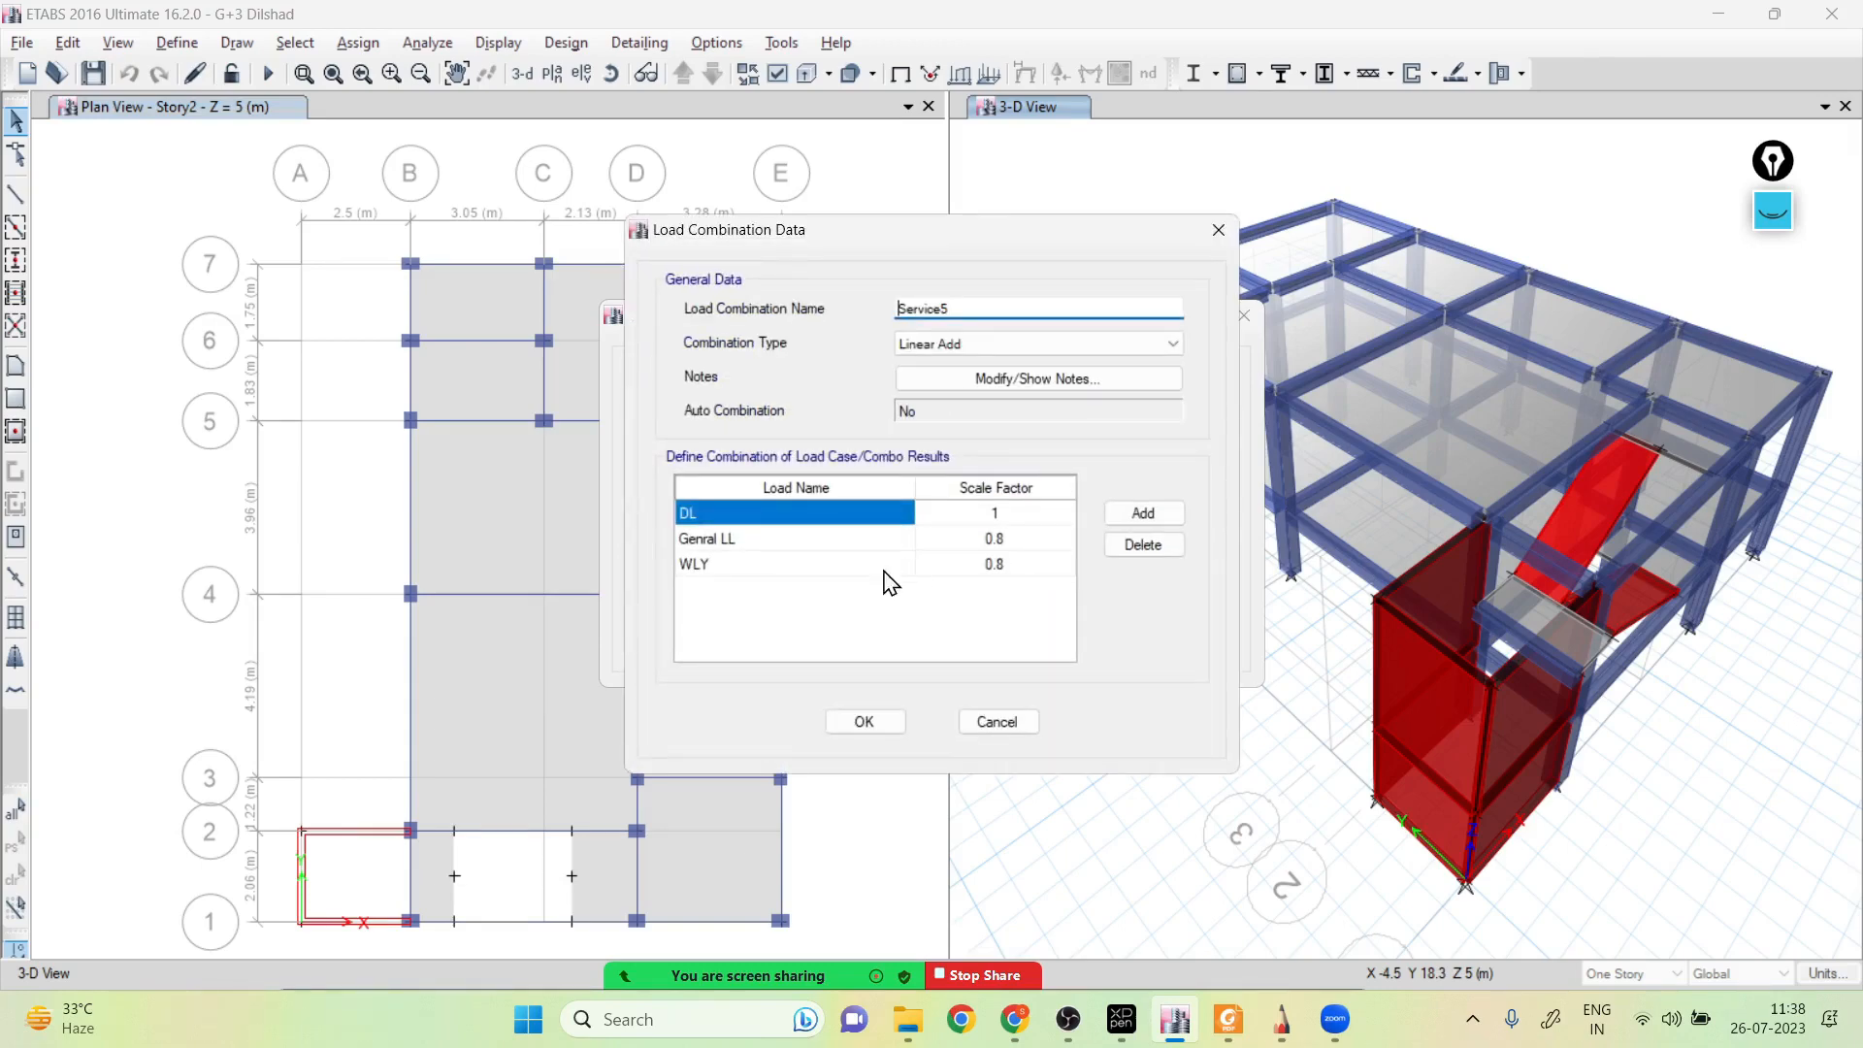
click(865, 722)
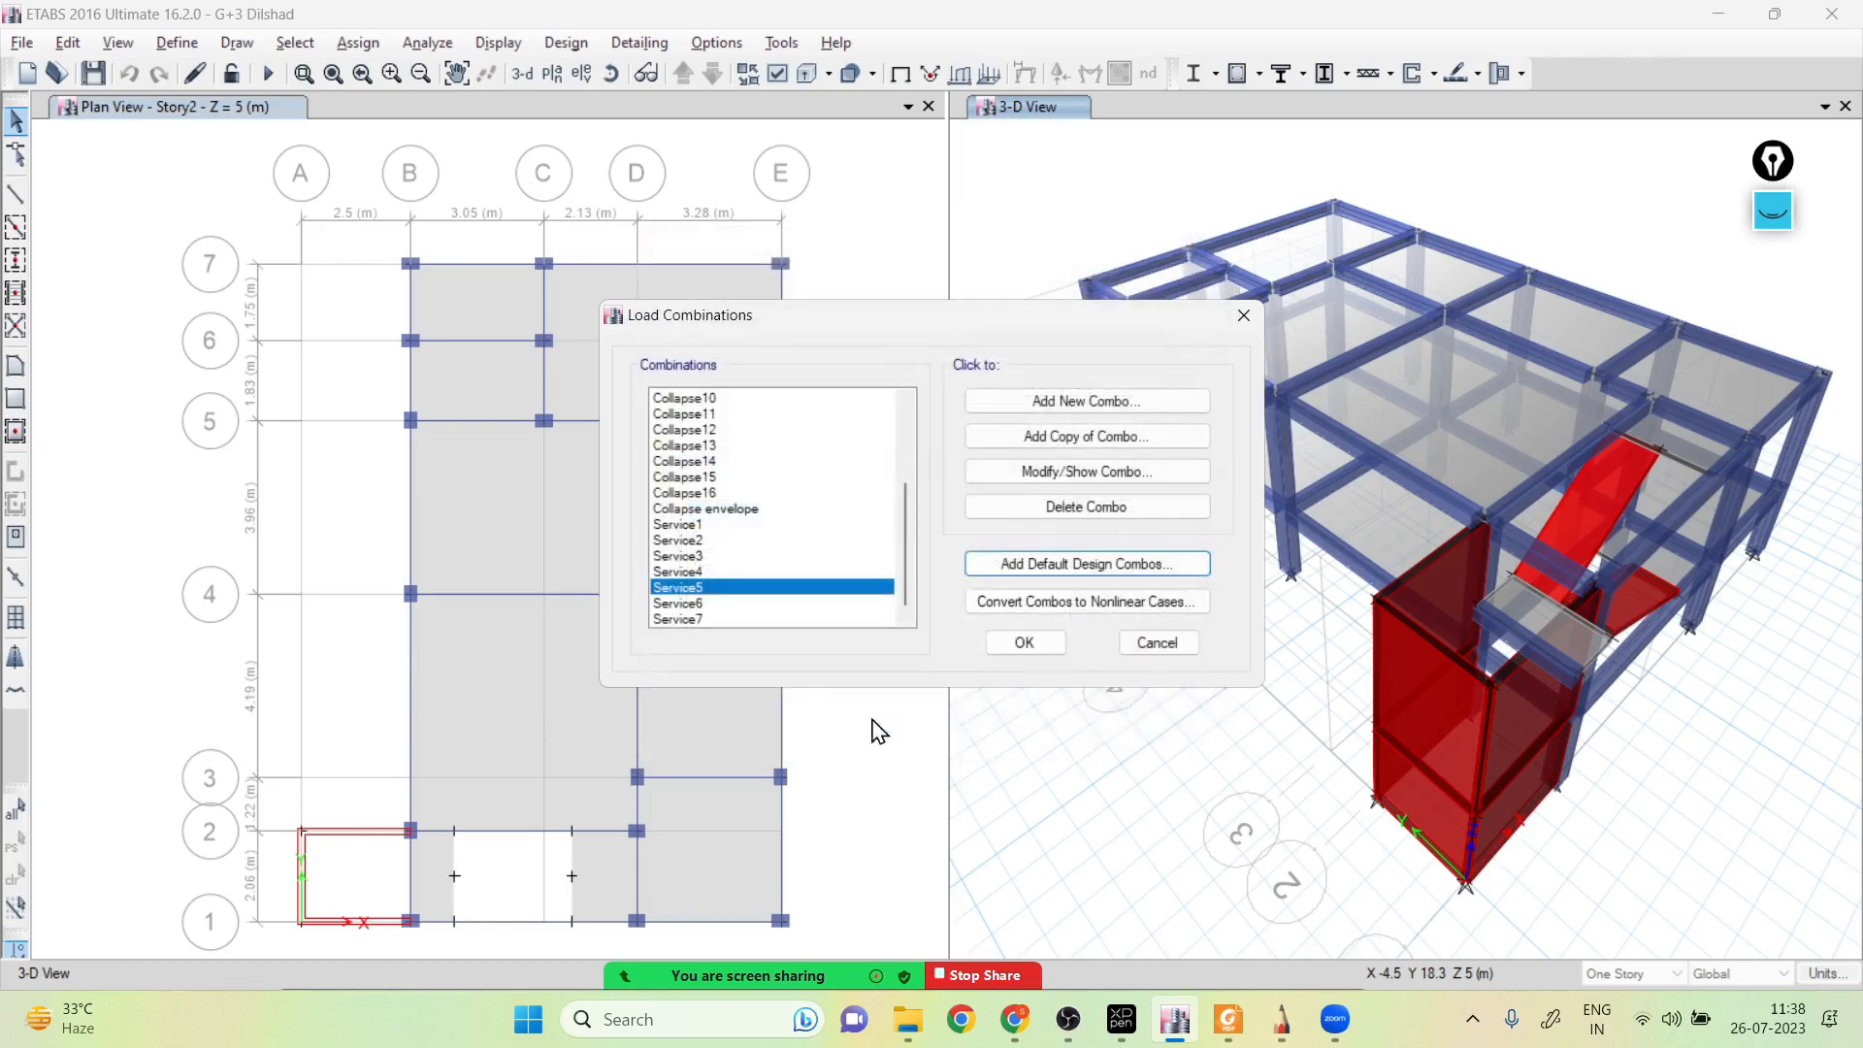
click(698, 605)
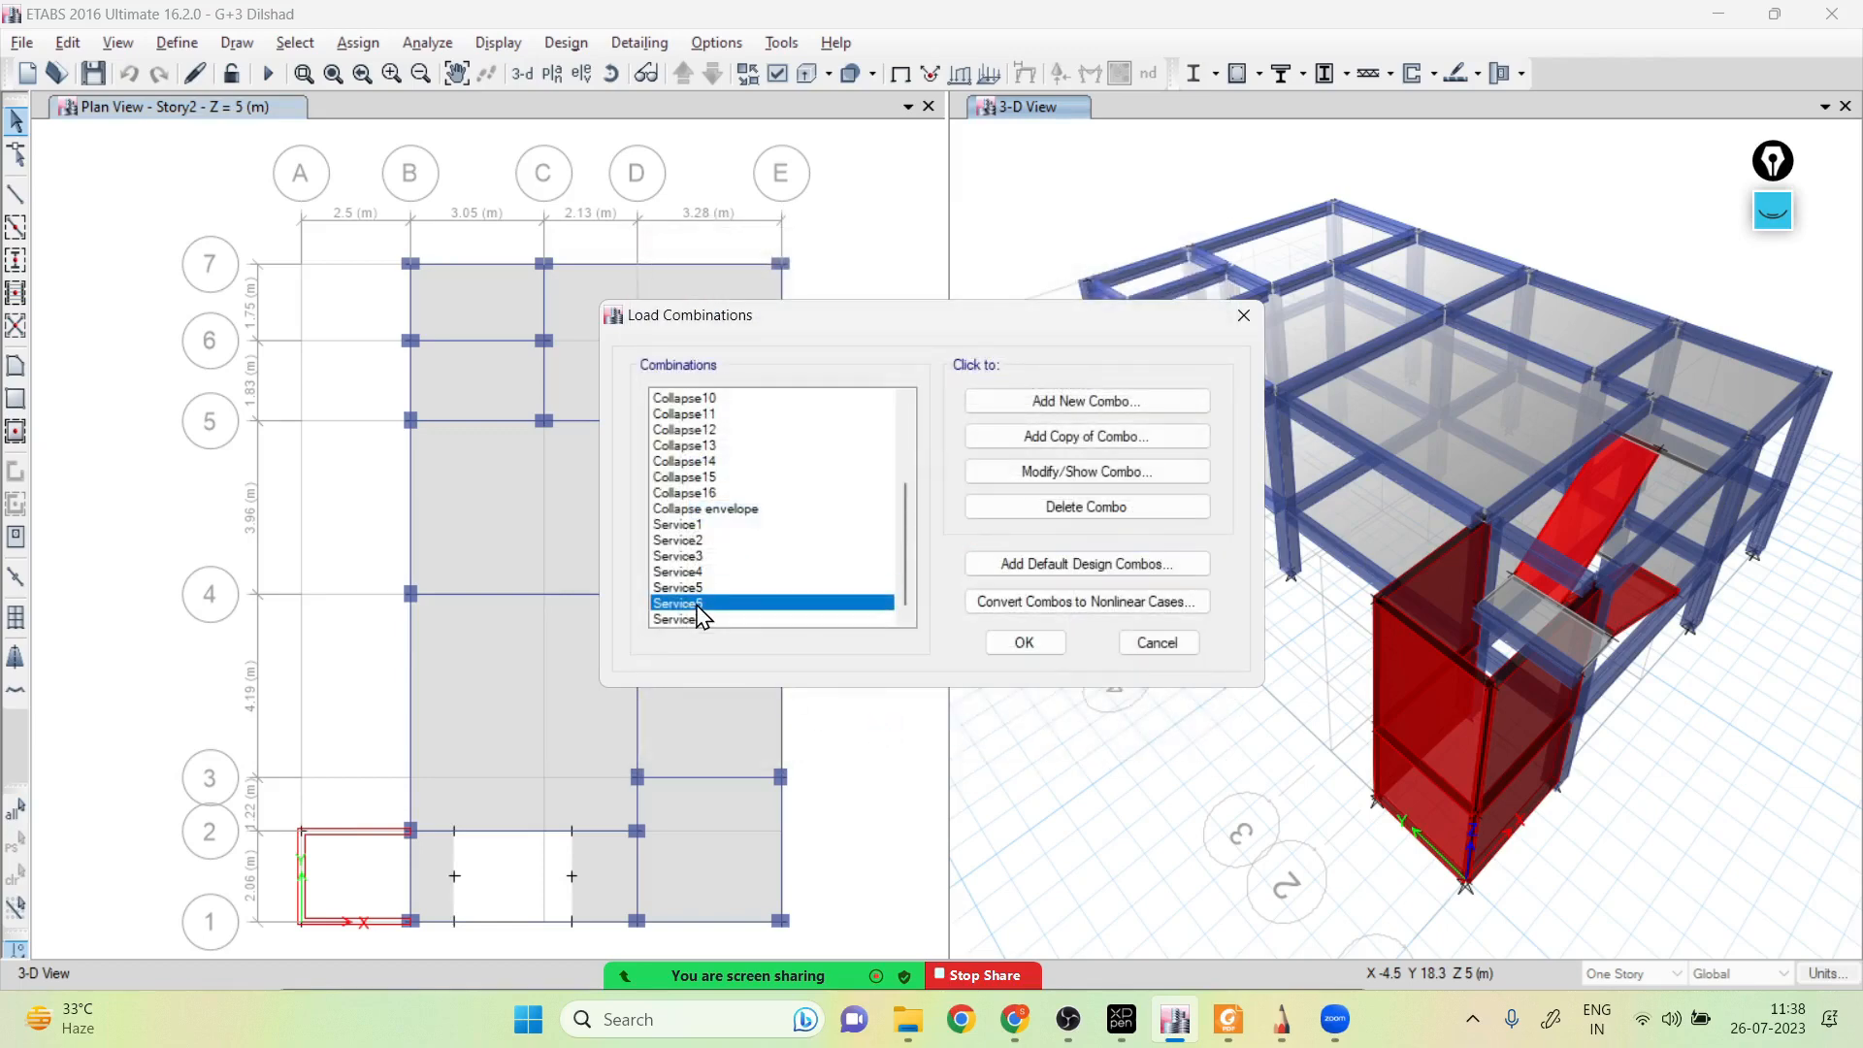
click(1110, 470)
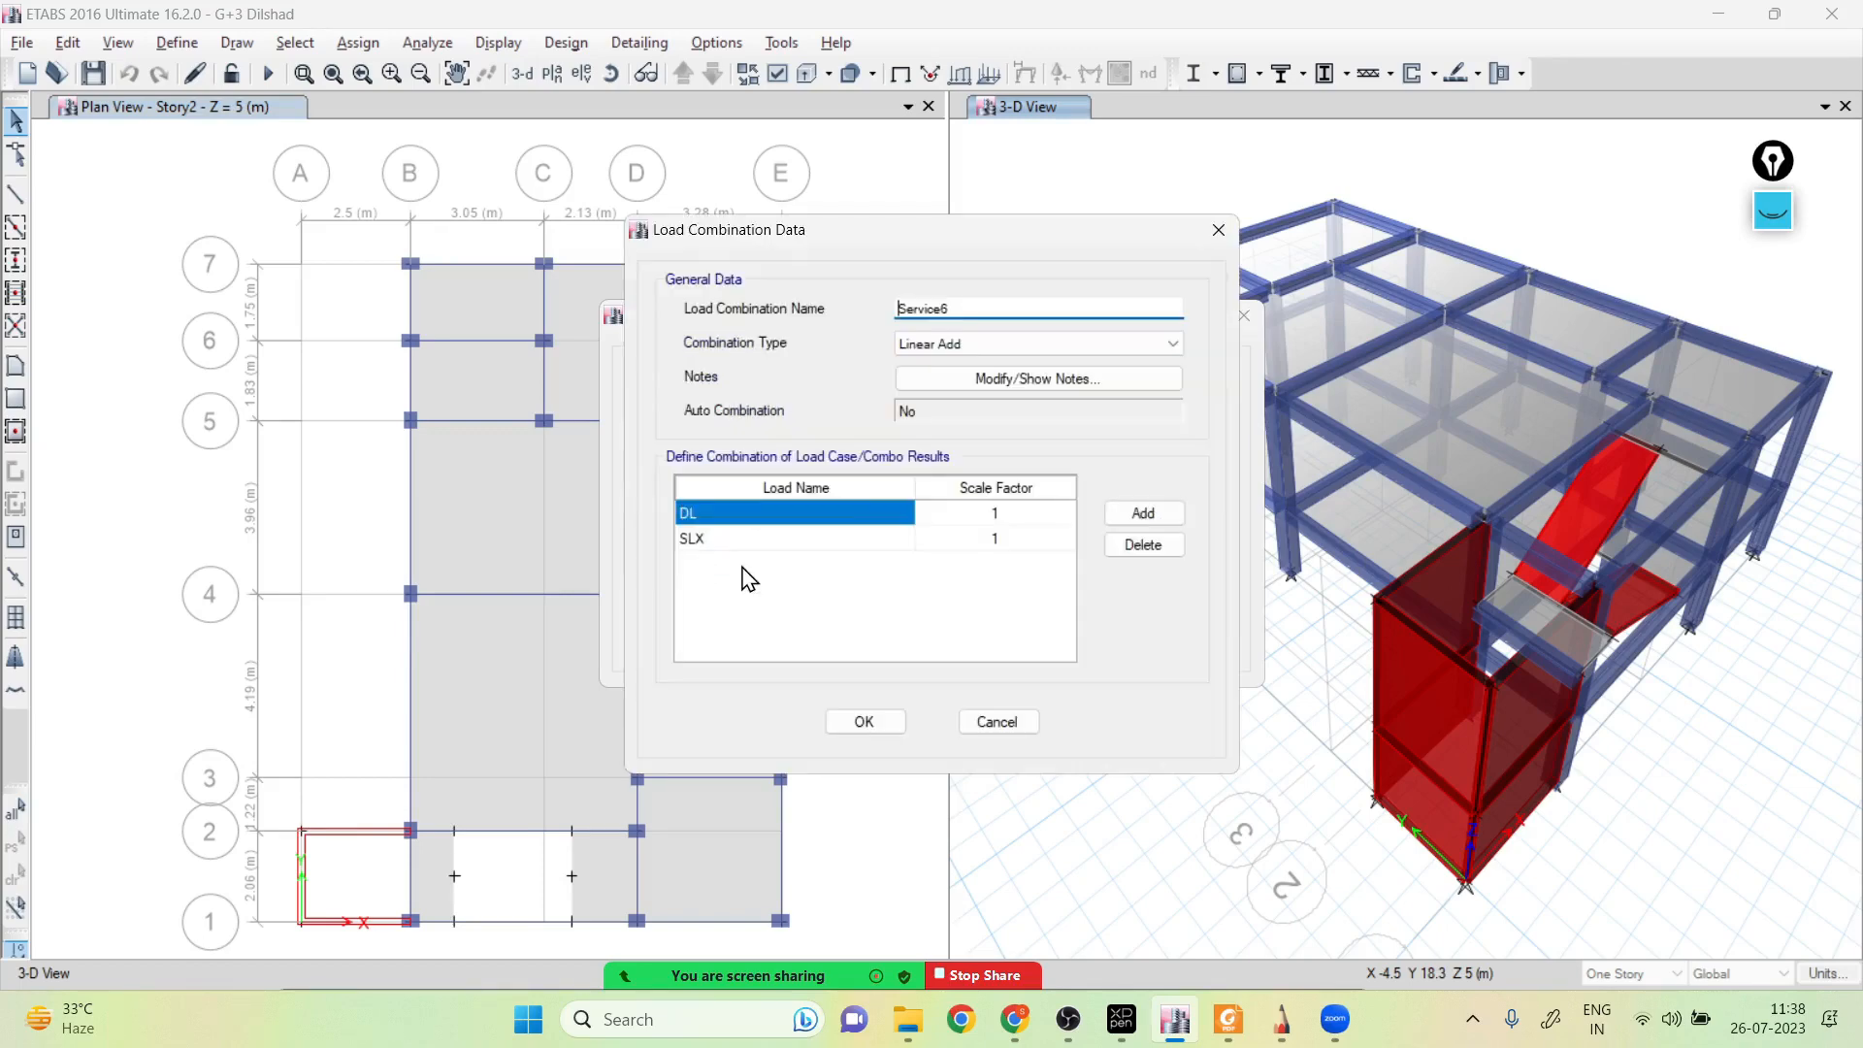
click(864, 722)
click(703, 619)
click(1104, 475)
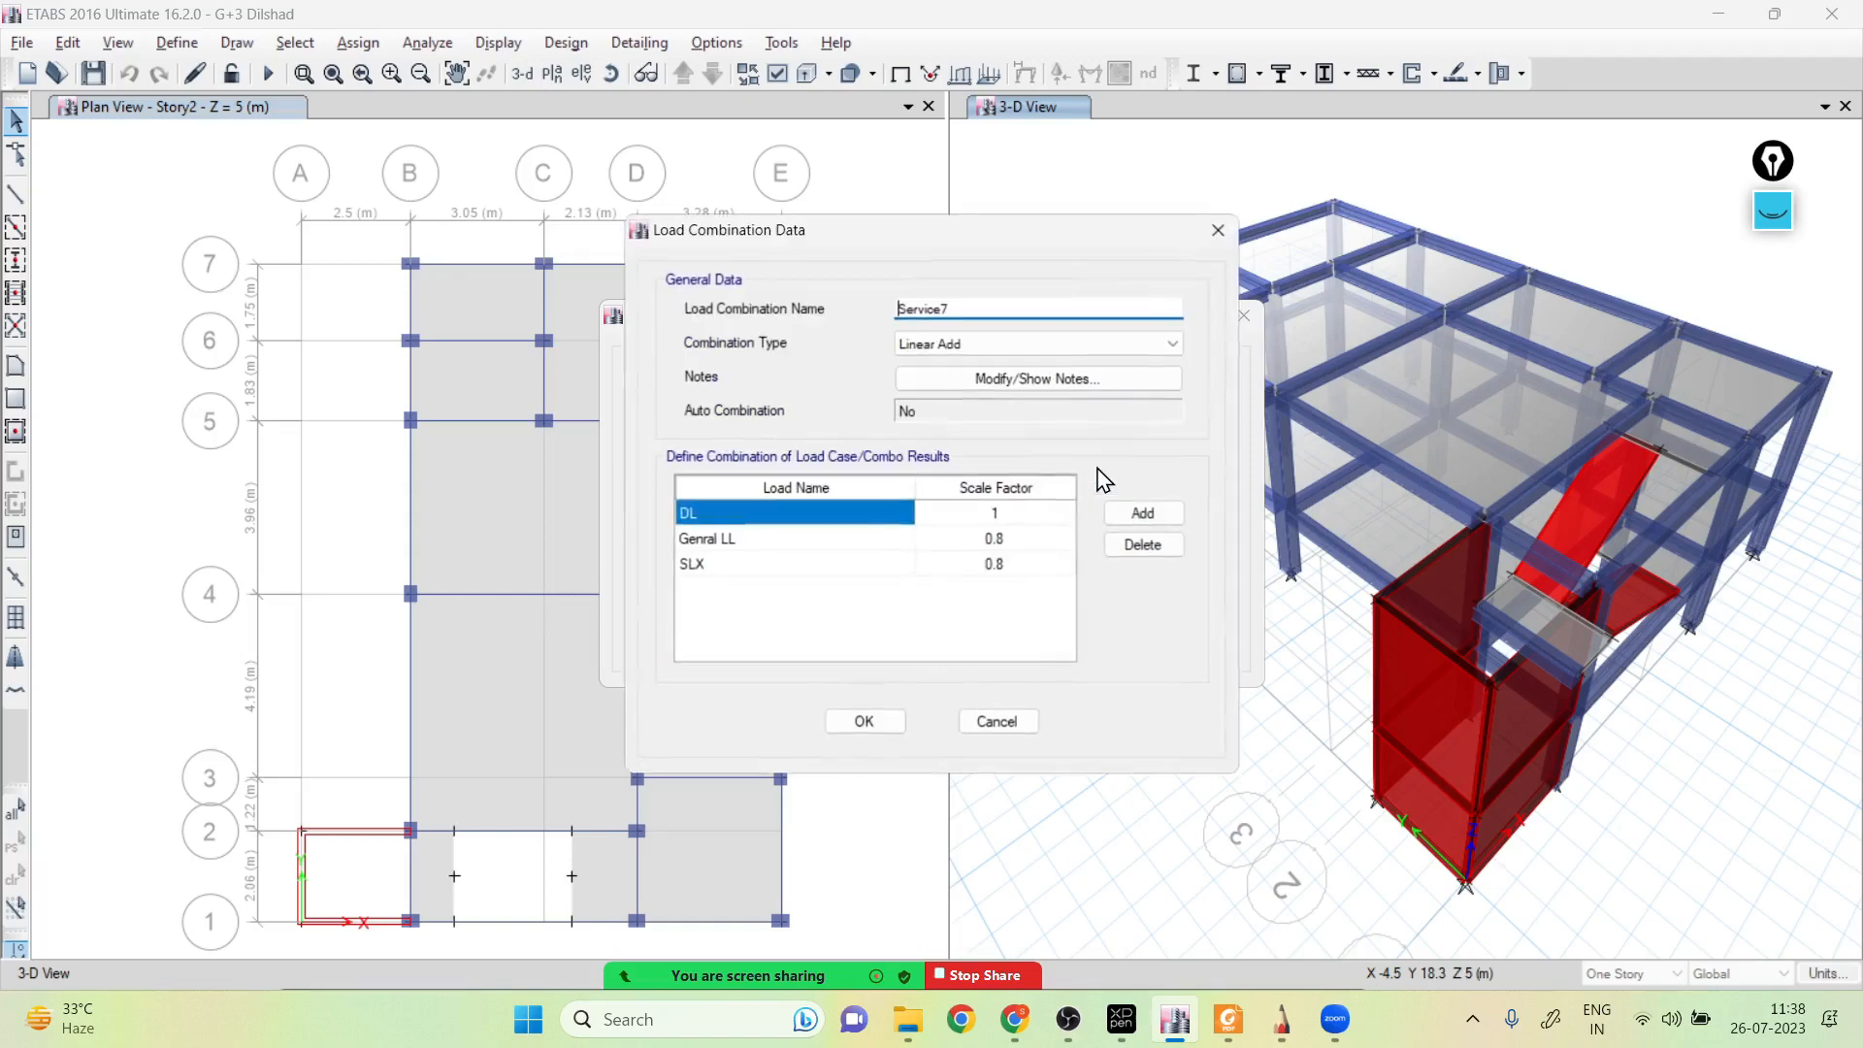
click(864, 721)
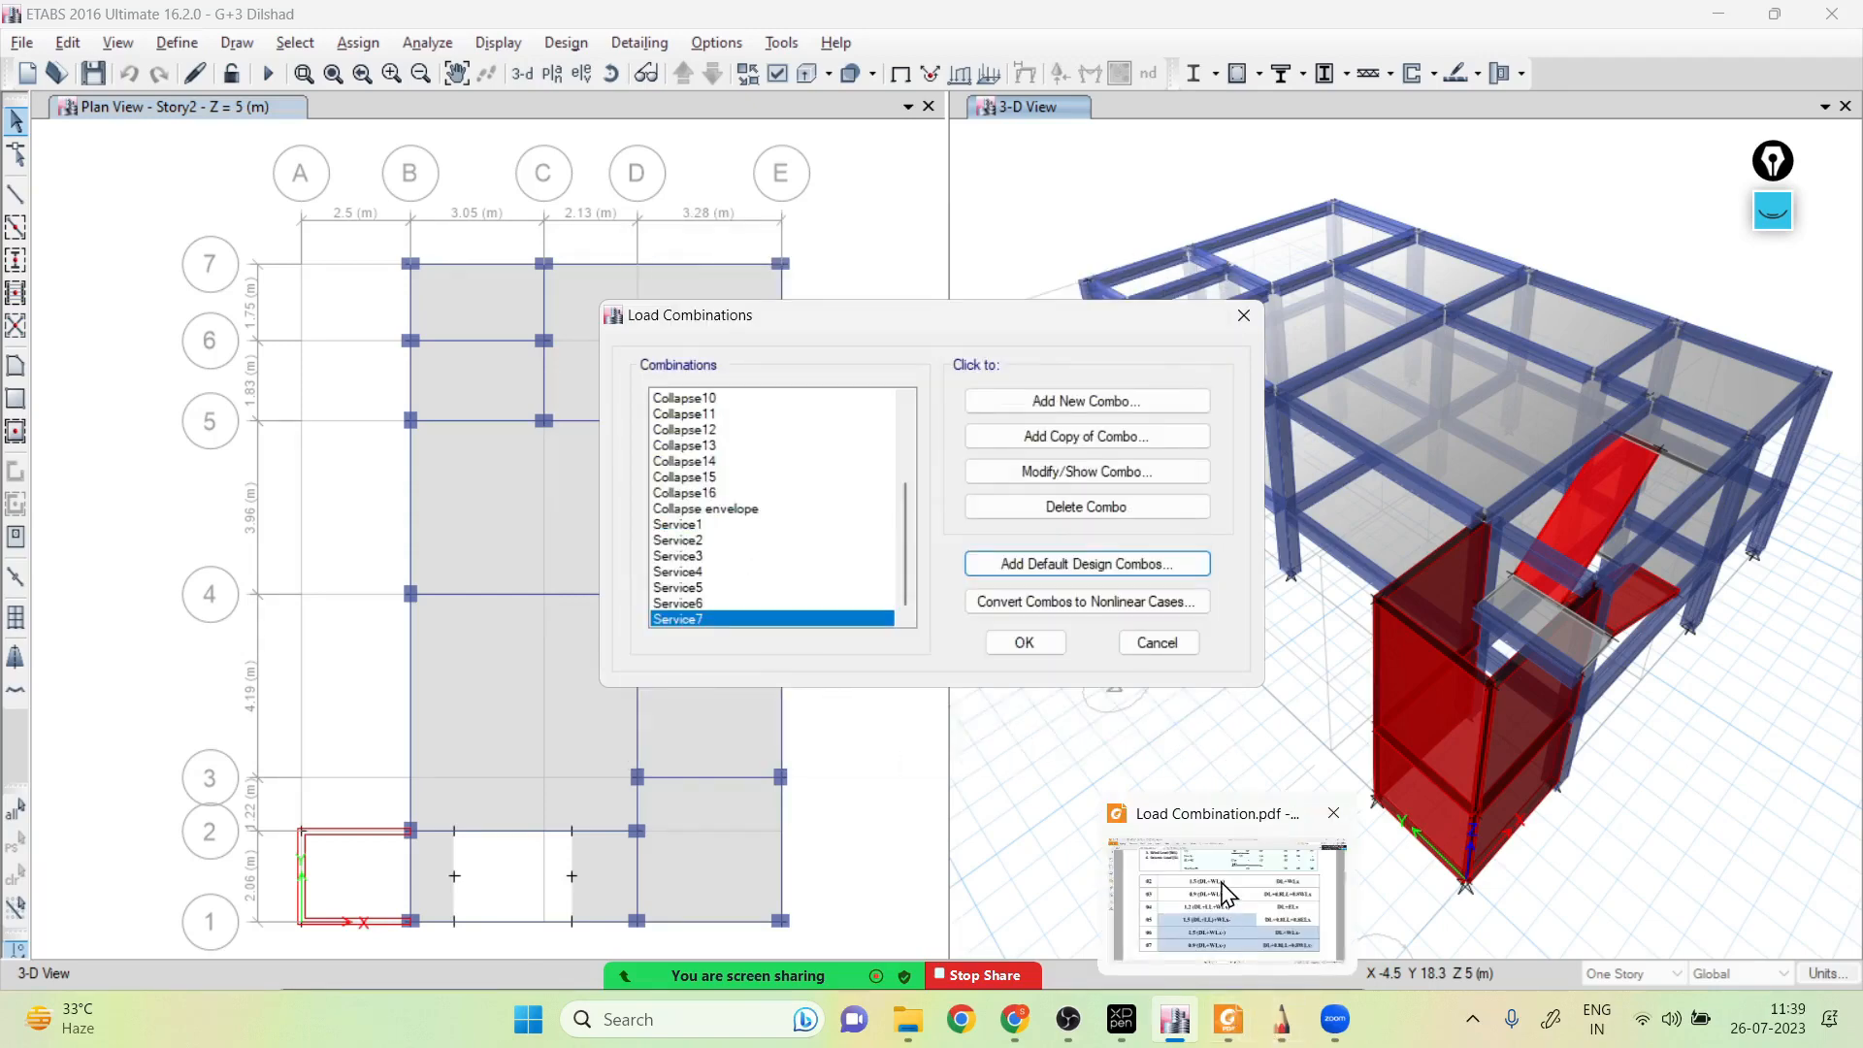
Read the remaining serviceability combinations in the Load Combination PDF, and recheck Service7's loads in ETABS
click(1228, 1017)
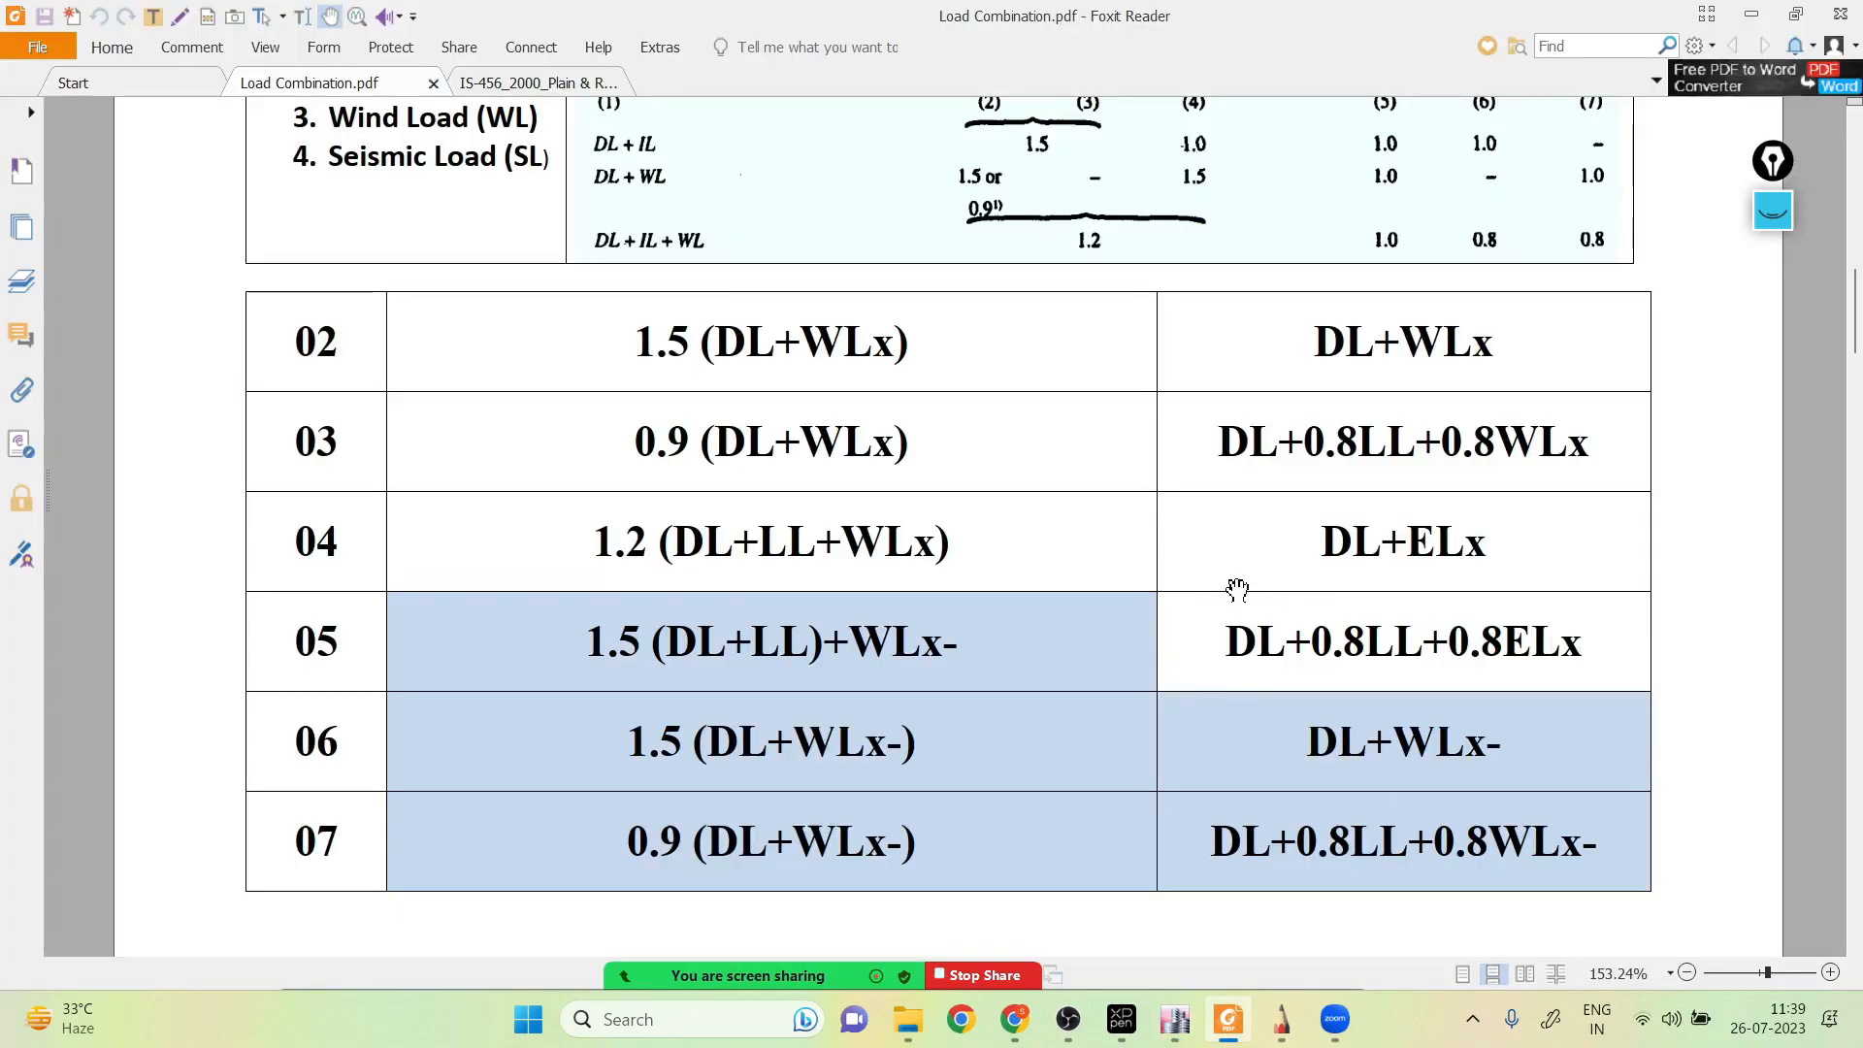
scroll(1439, 544, down, 8)
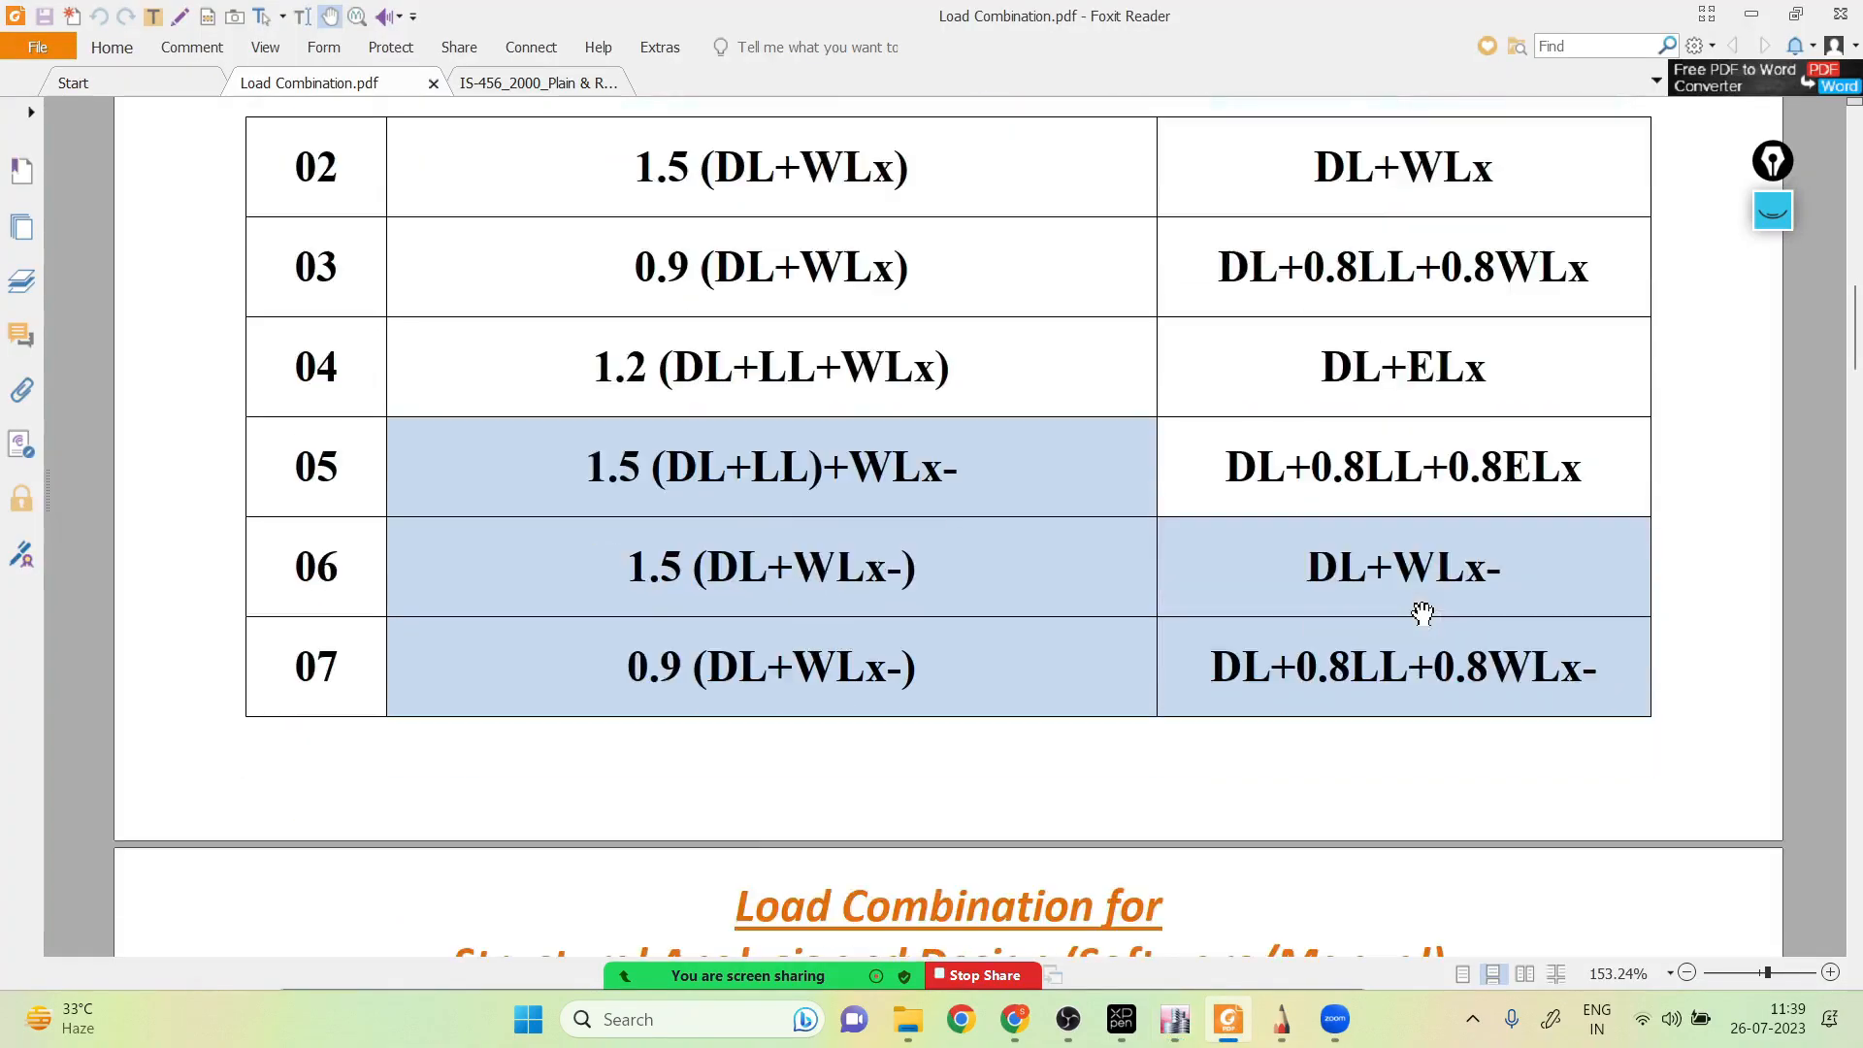
scroll(1422, 611, down, 5)
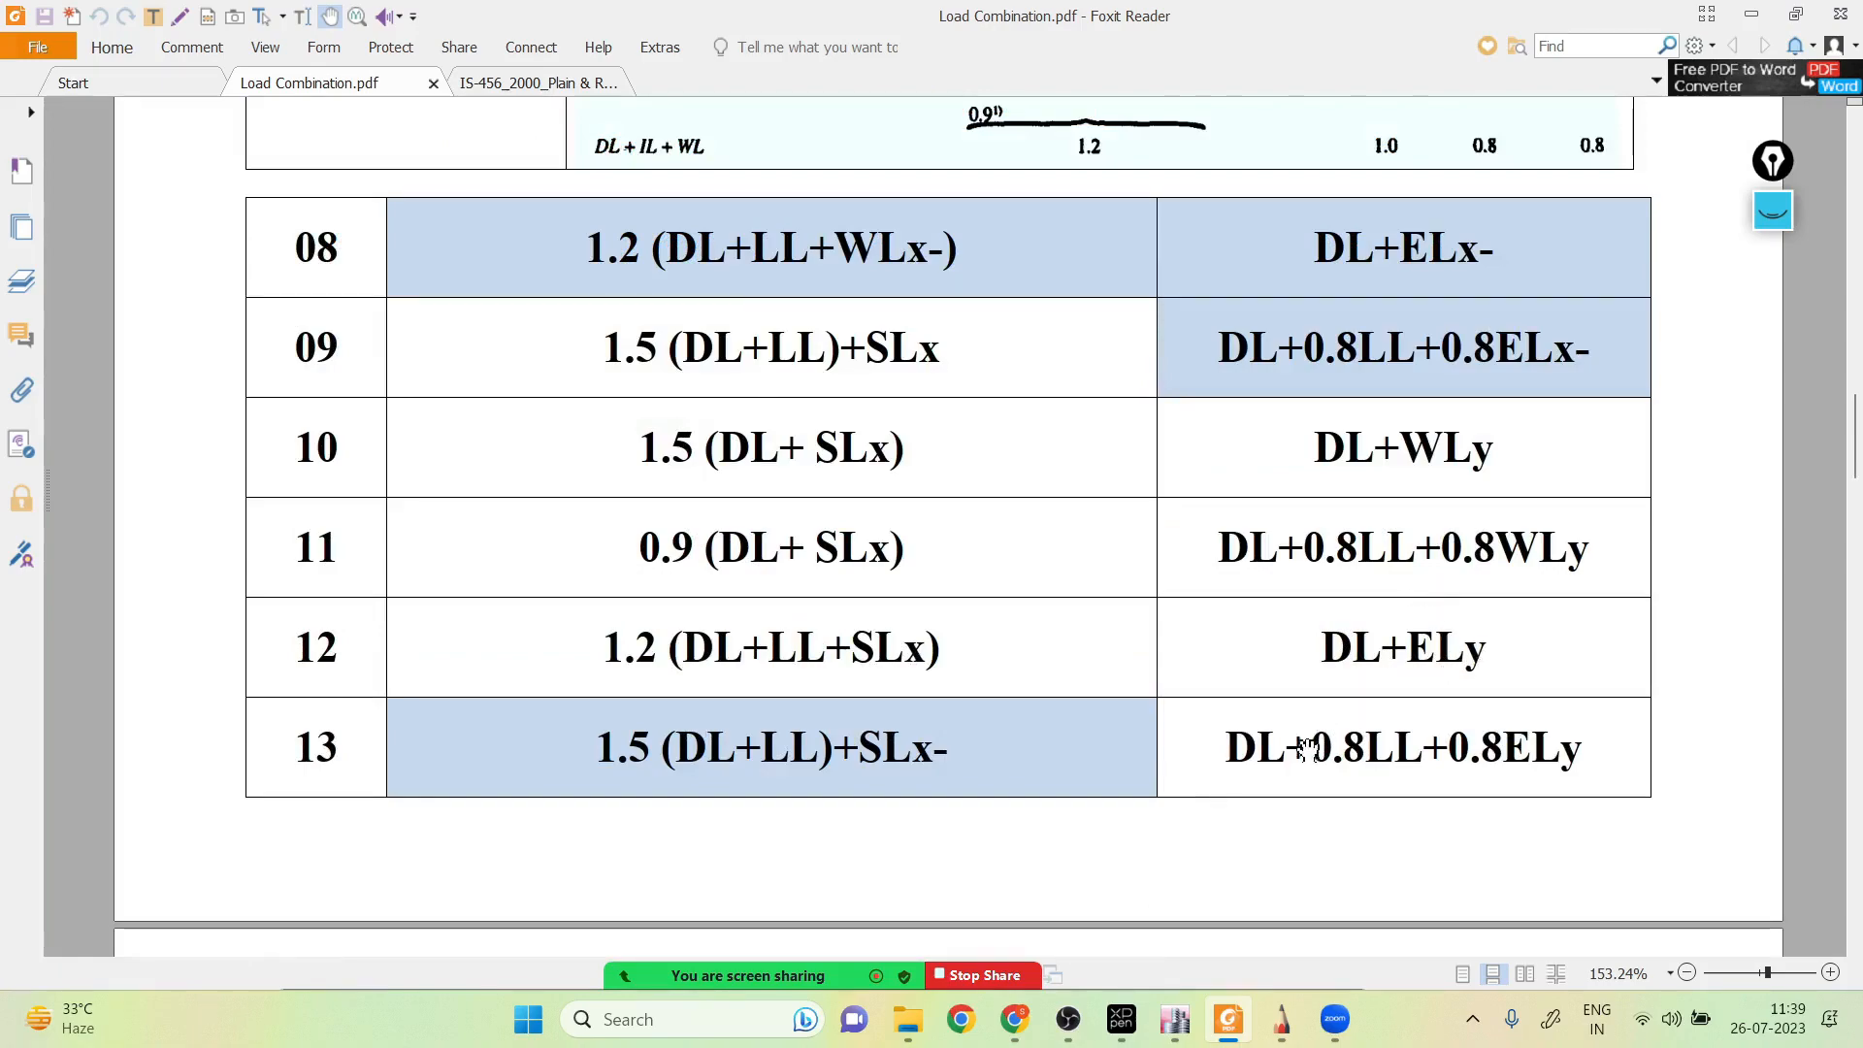
scroll(1511, 760, down, 1)
scroll(1511, 759, down, 9)
scroll(1511, 760, up, 8)
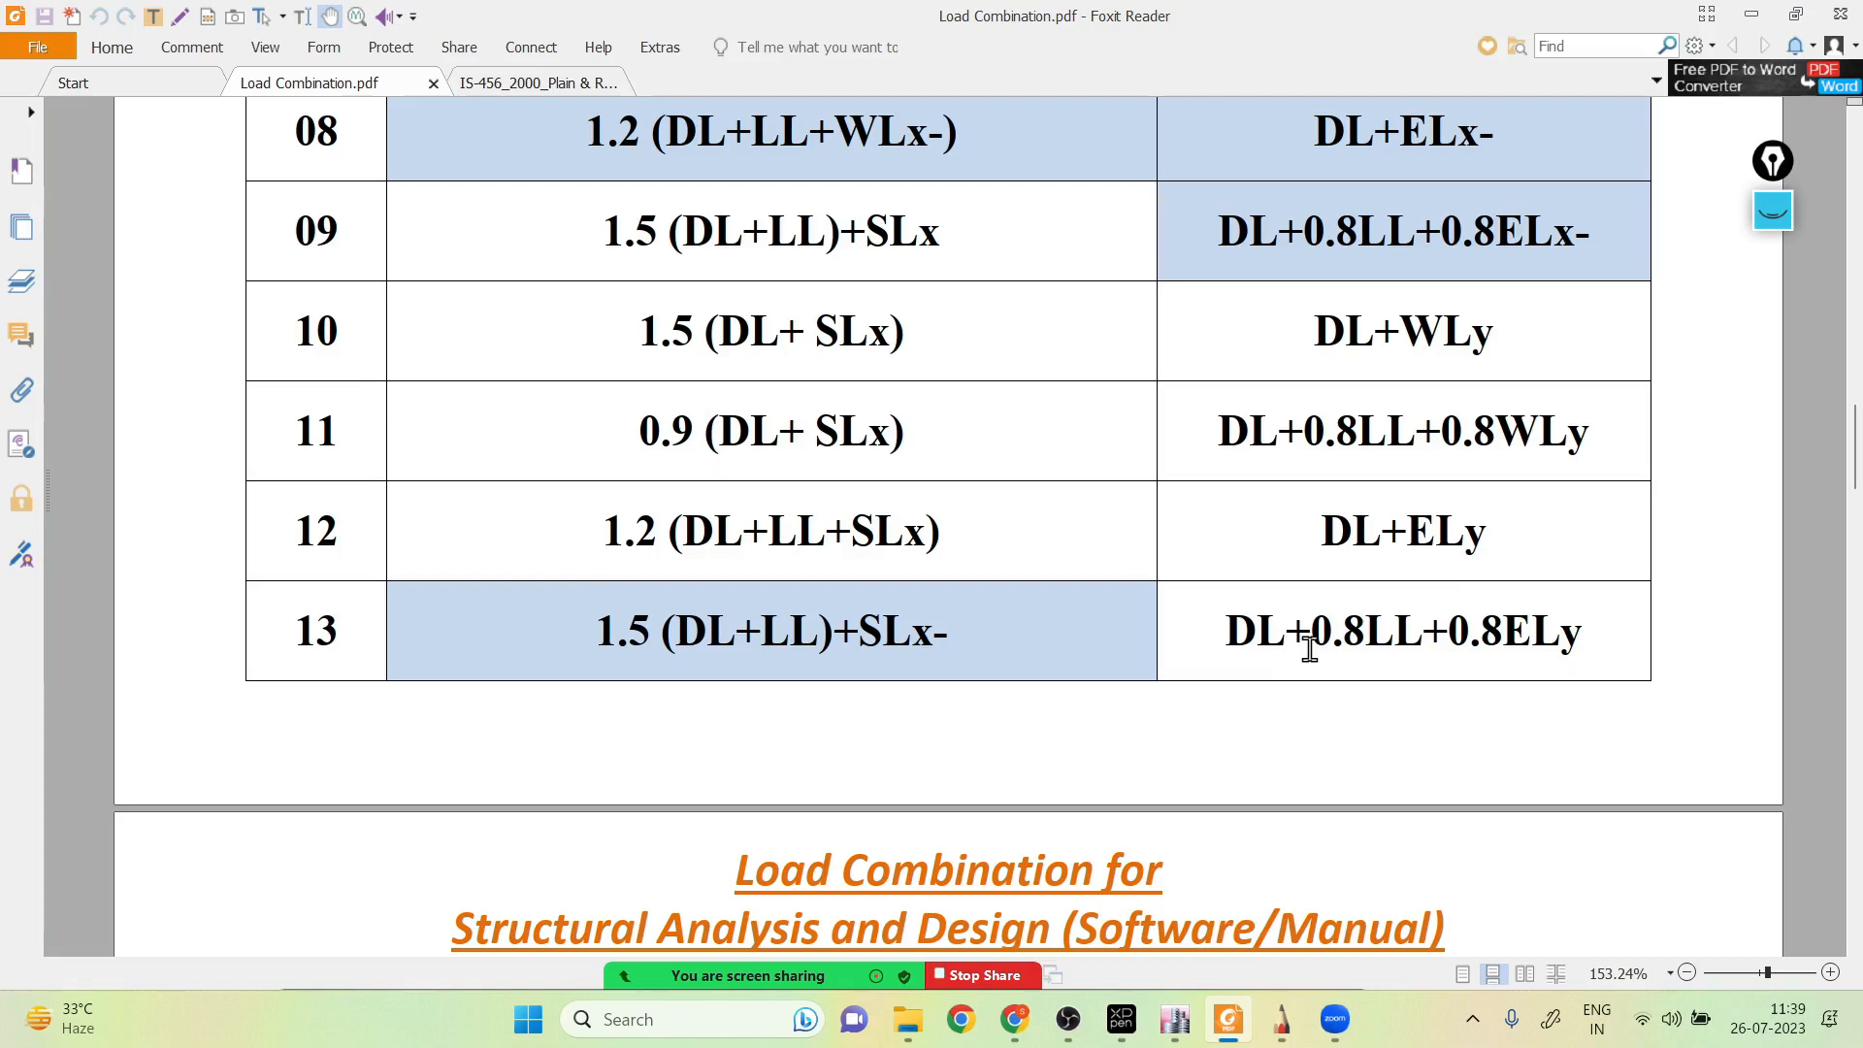
click(1175, 1019)
click(1081, 479)
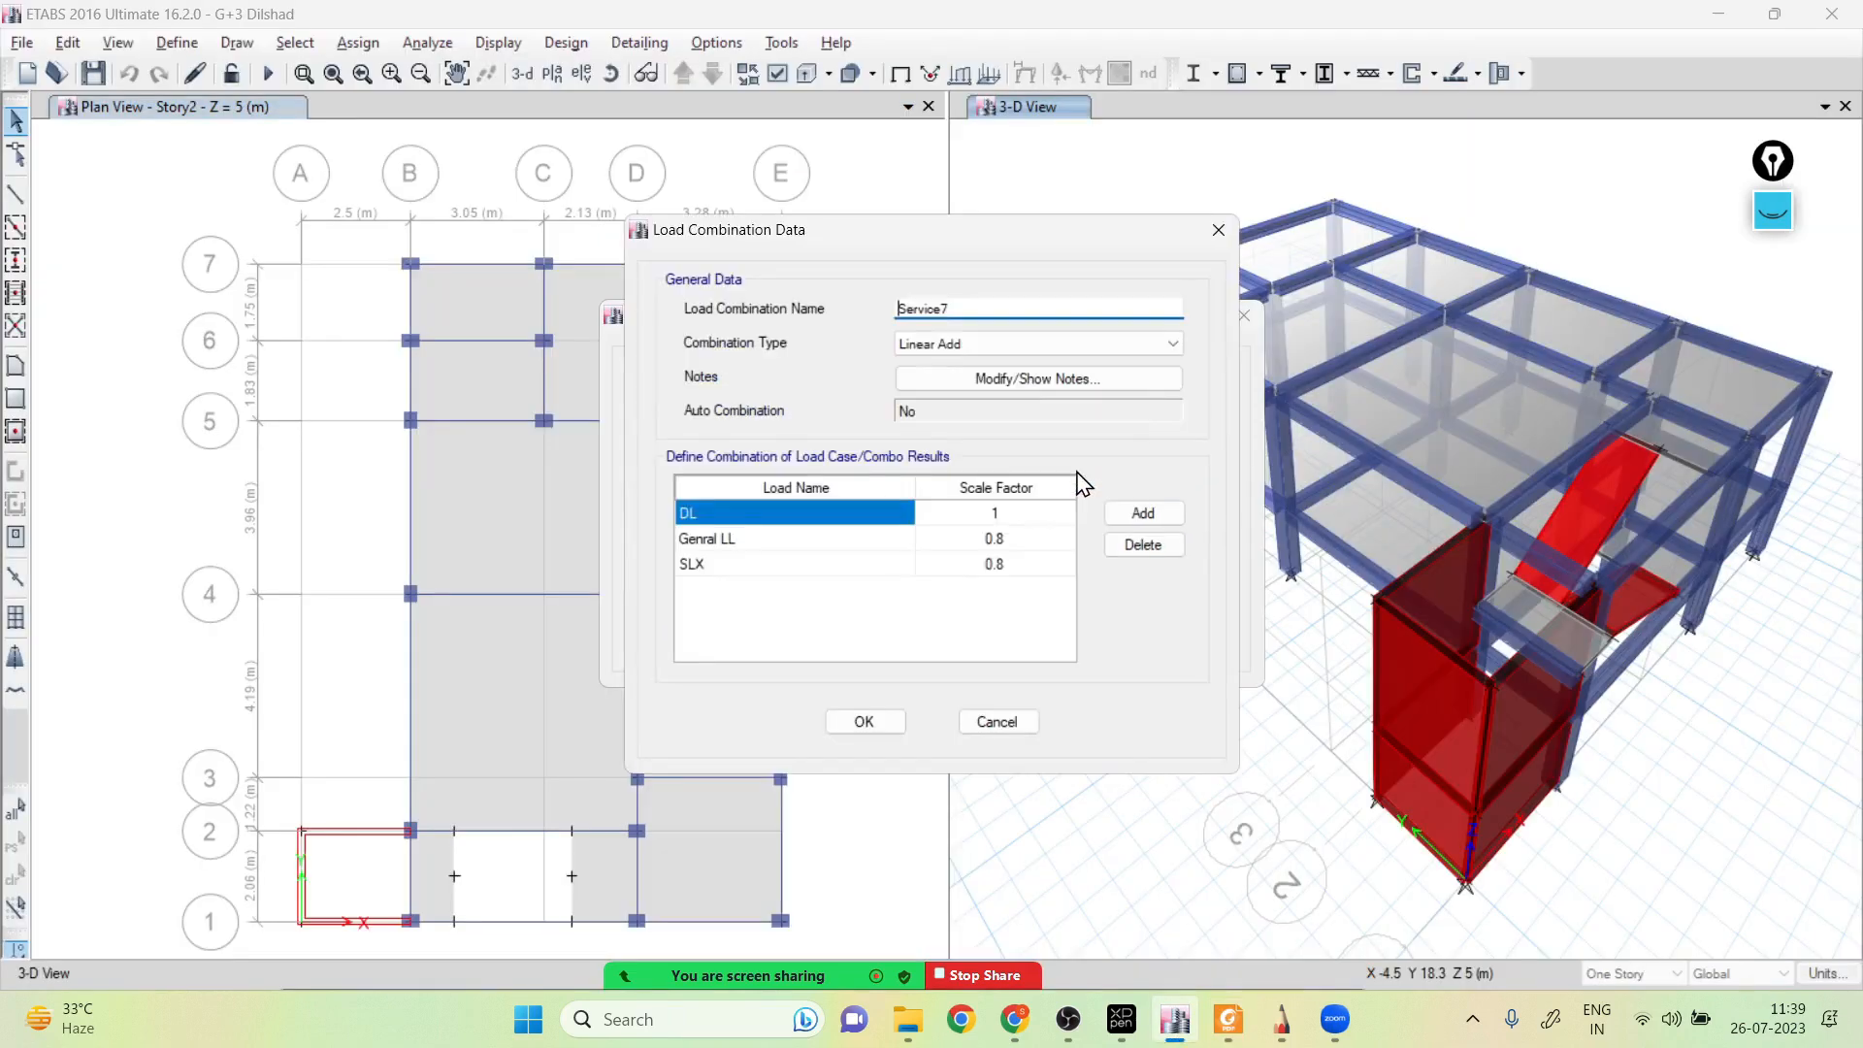
click(862, 720)
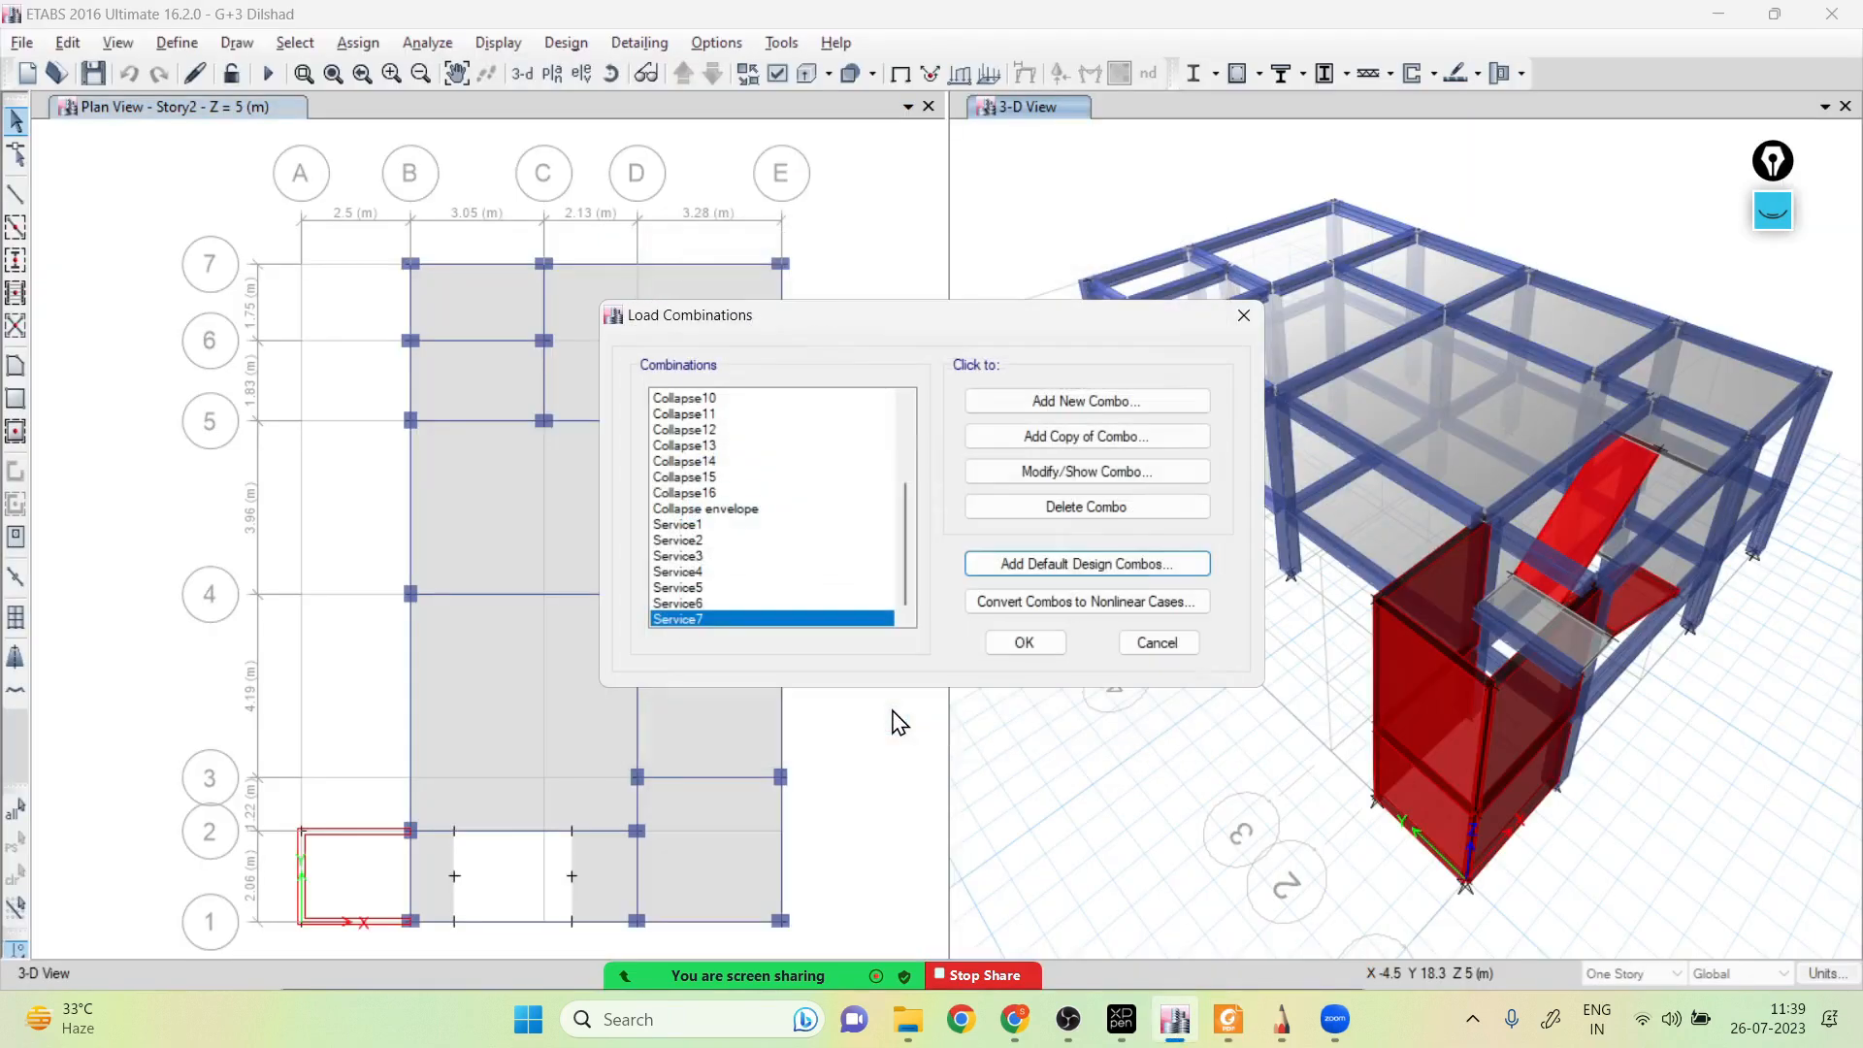
Copy Service6 as a new combination named Service8, replace its SLX load with SLY and accept the combination
click(708, 604)
click(1087, 446)
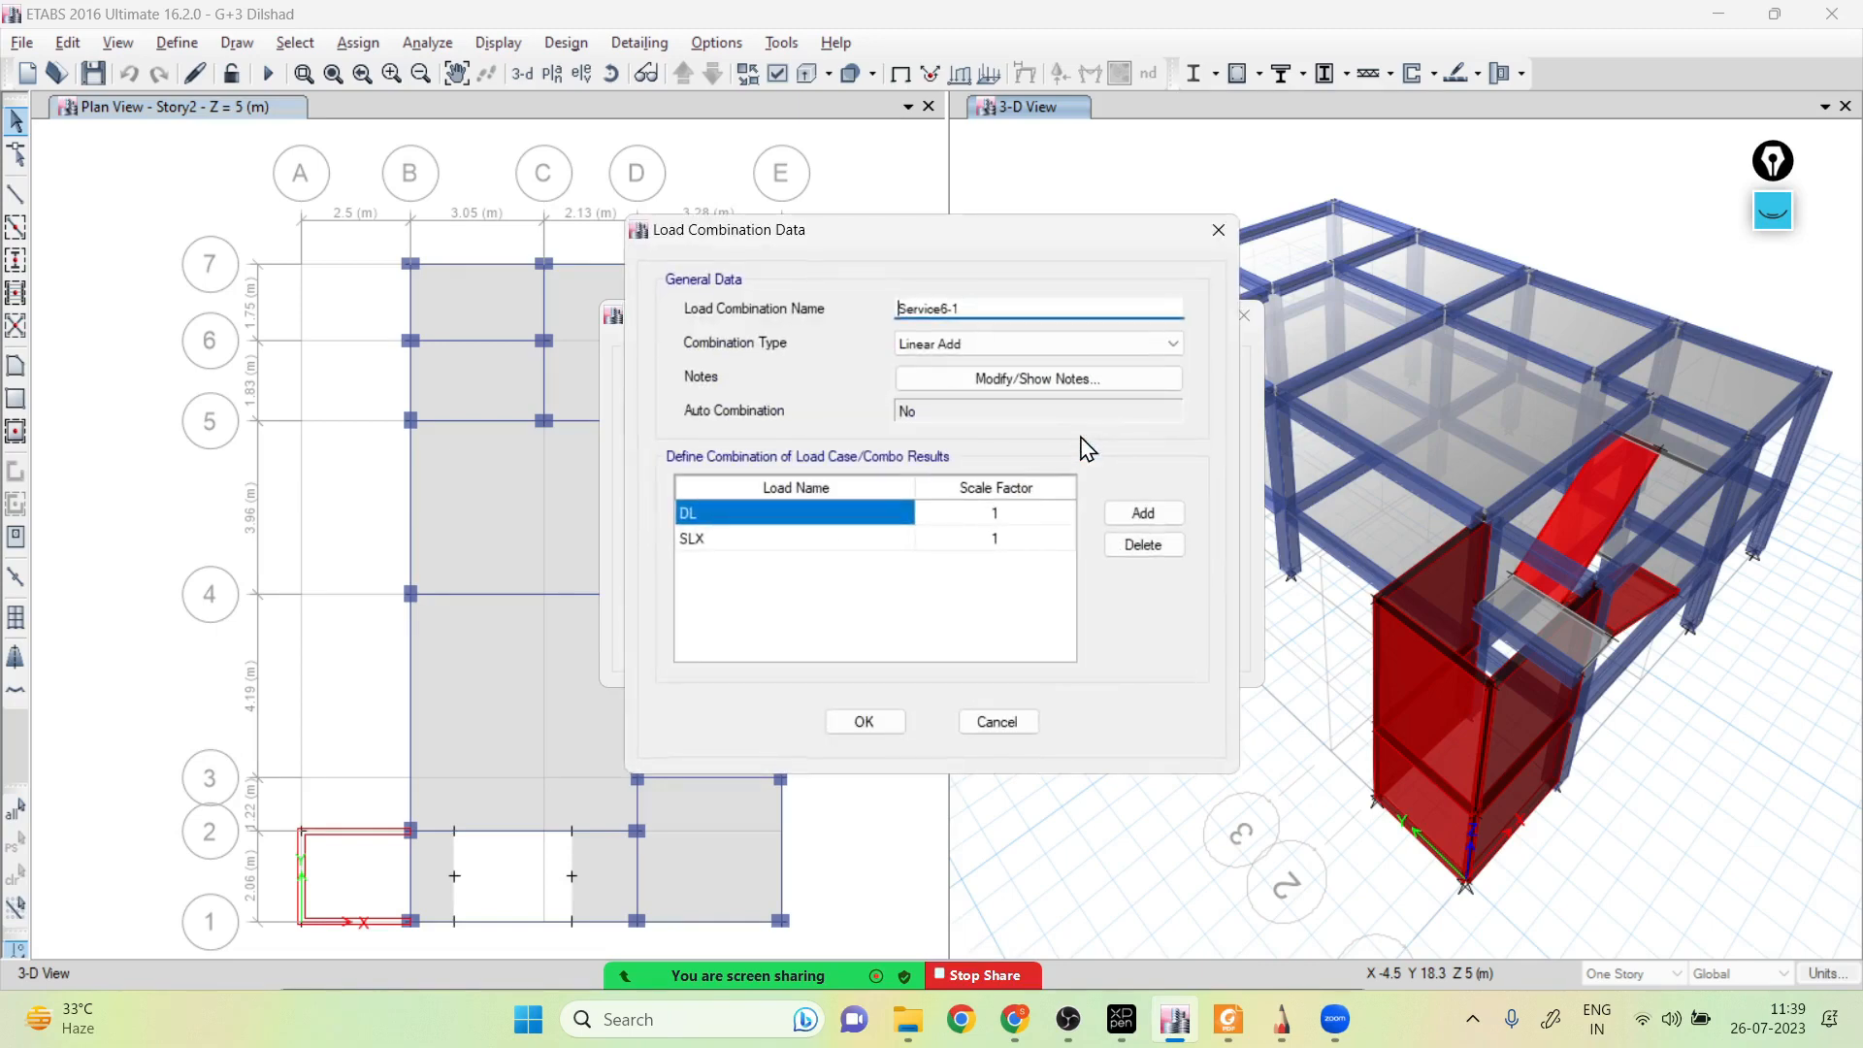
click(830, 539)
click(824, 541)
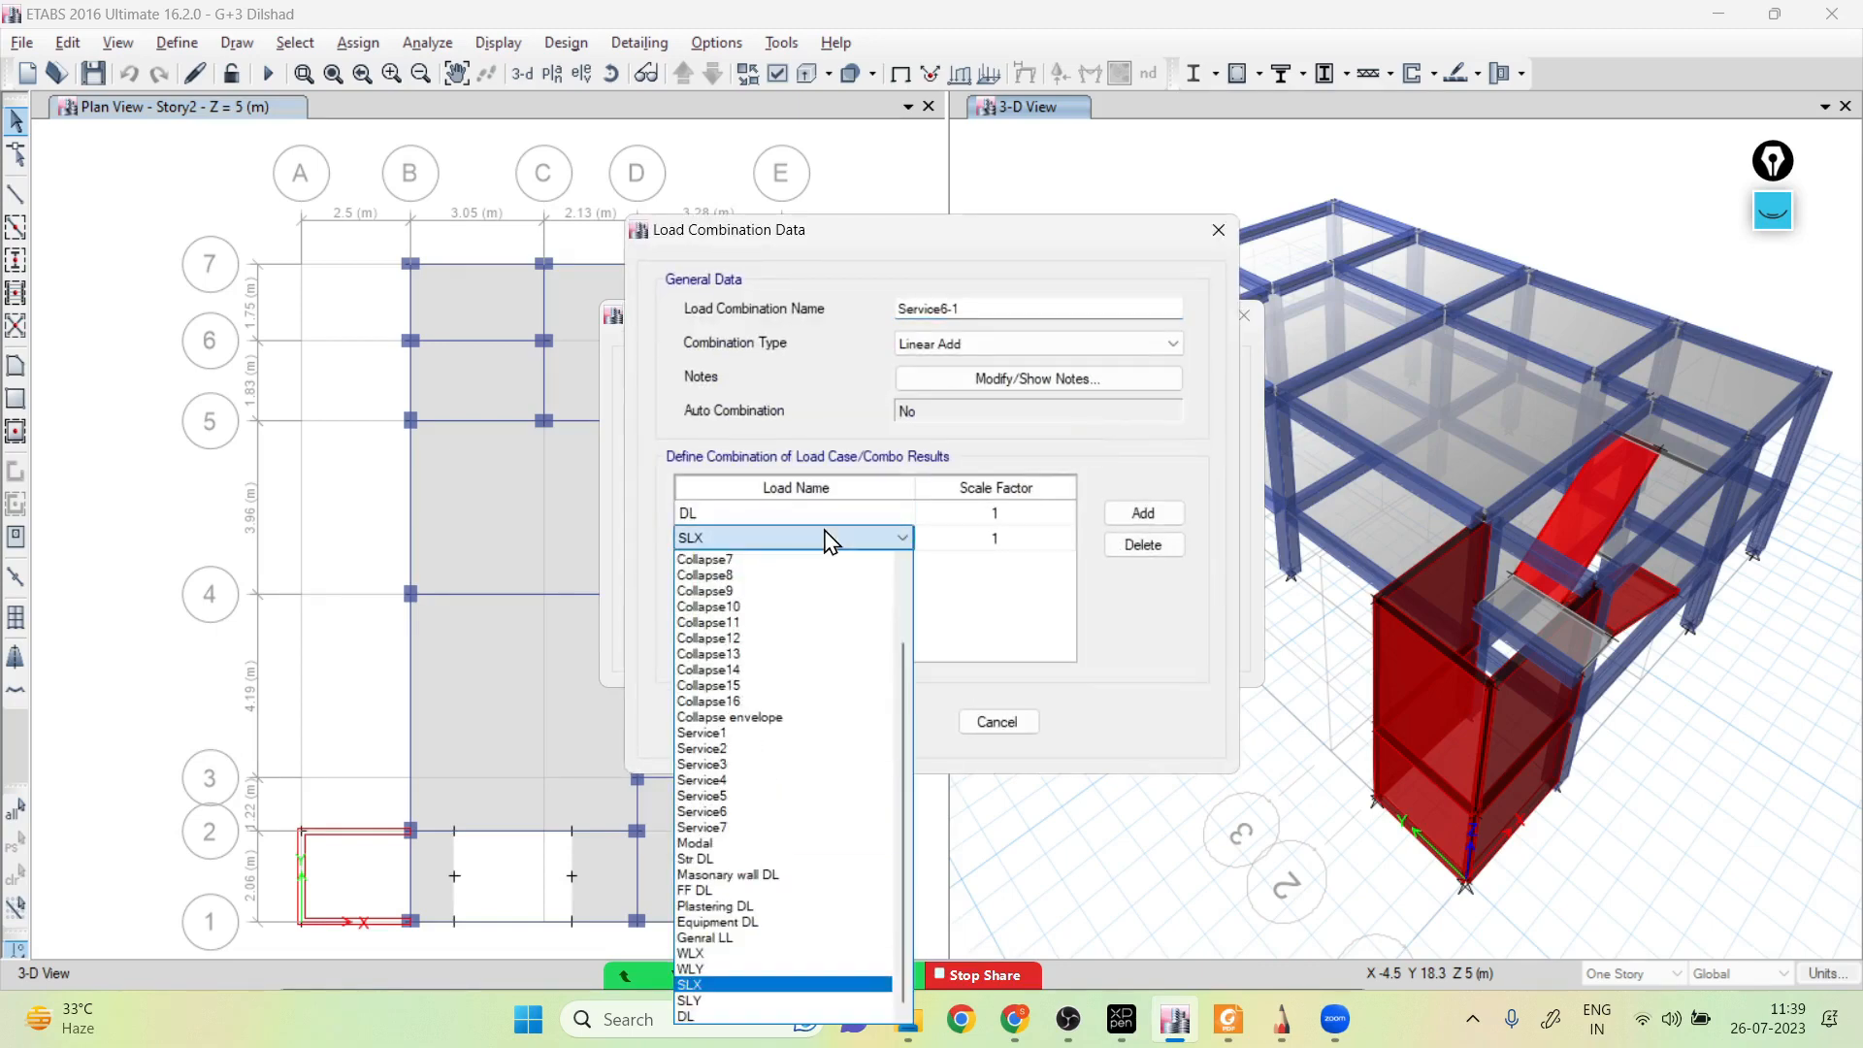
click(730, 982)
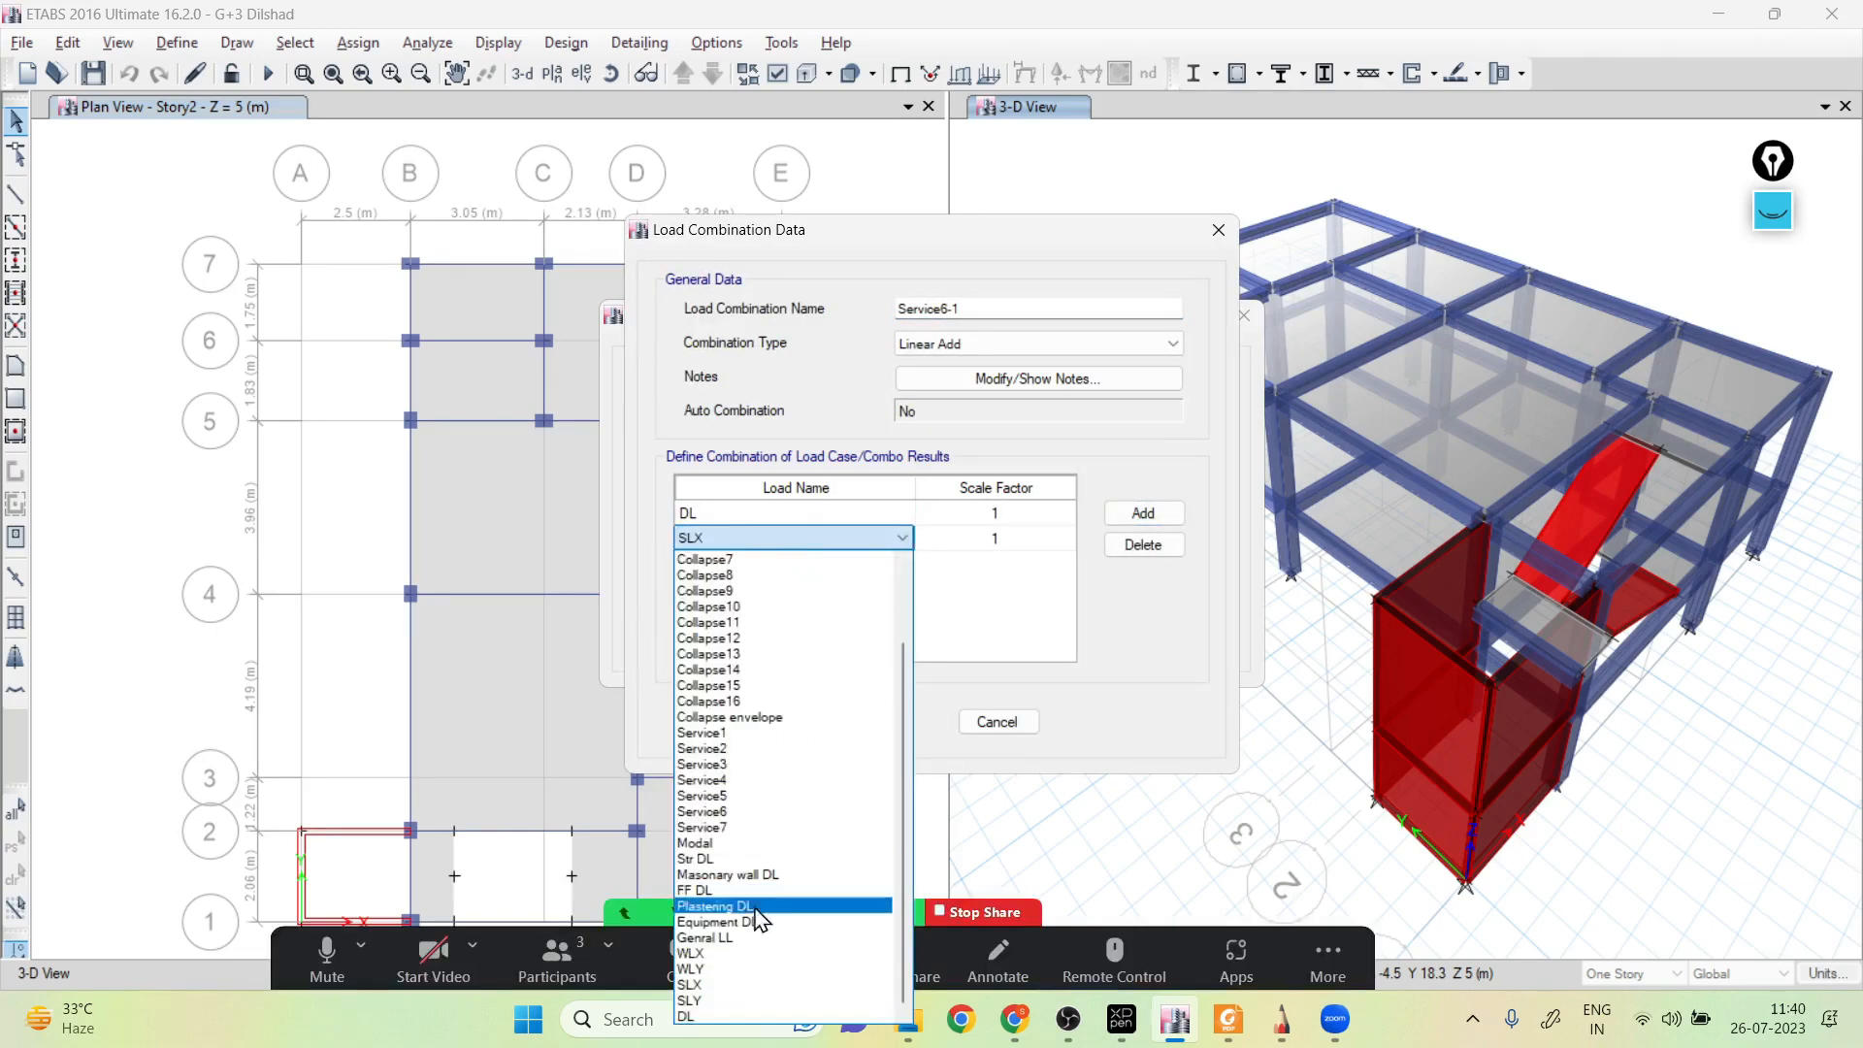
click(748, 960)
click(1021, 304)
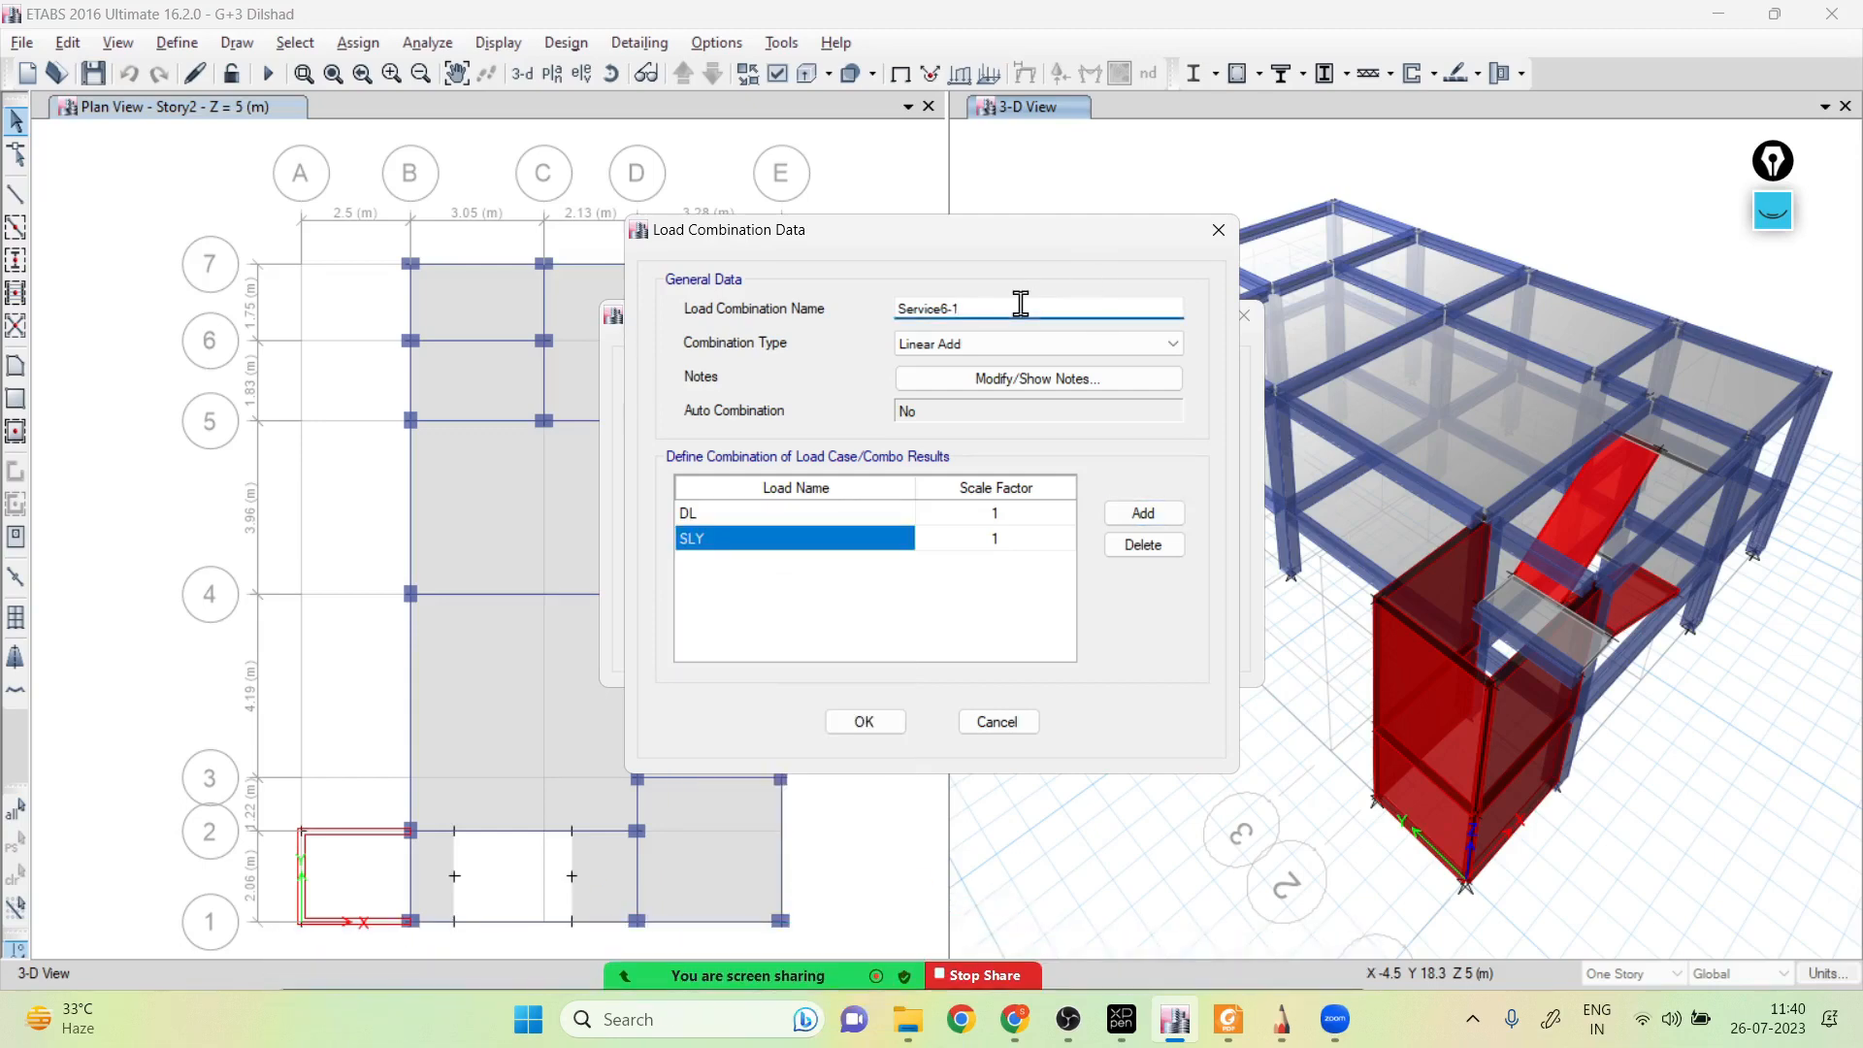
text(8)
click(864, 721)
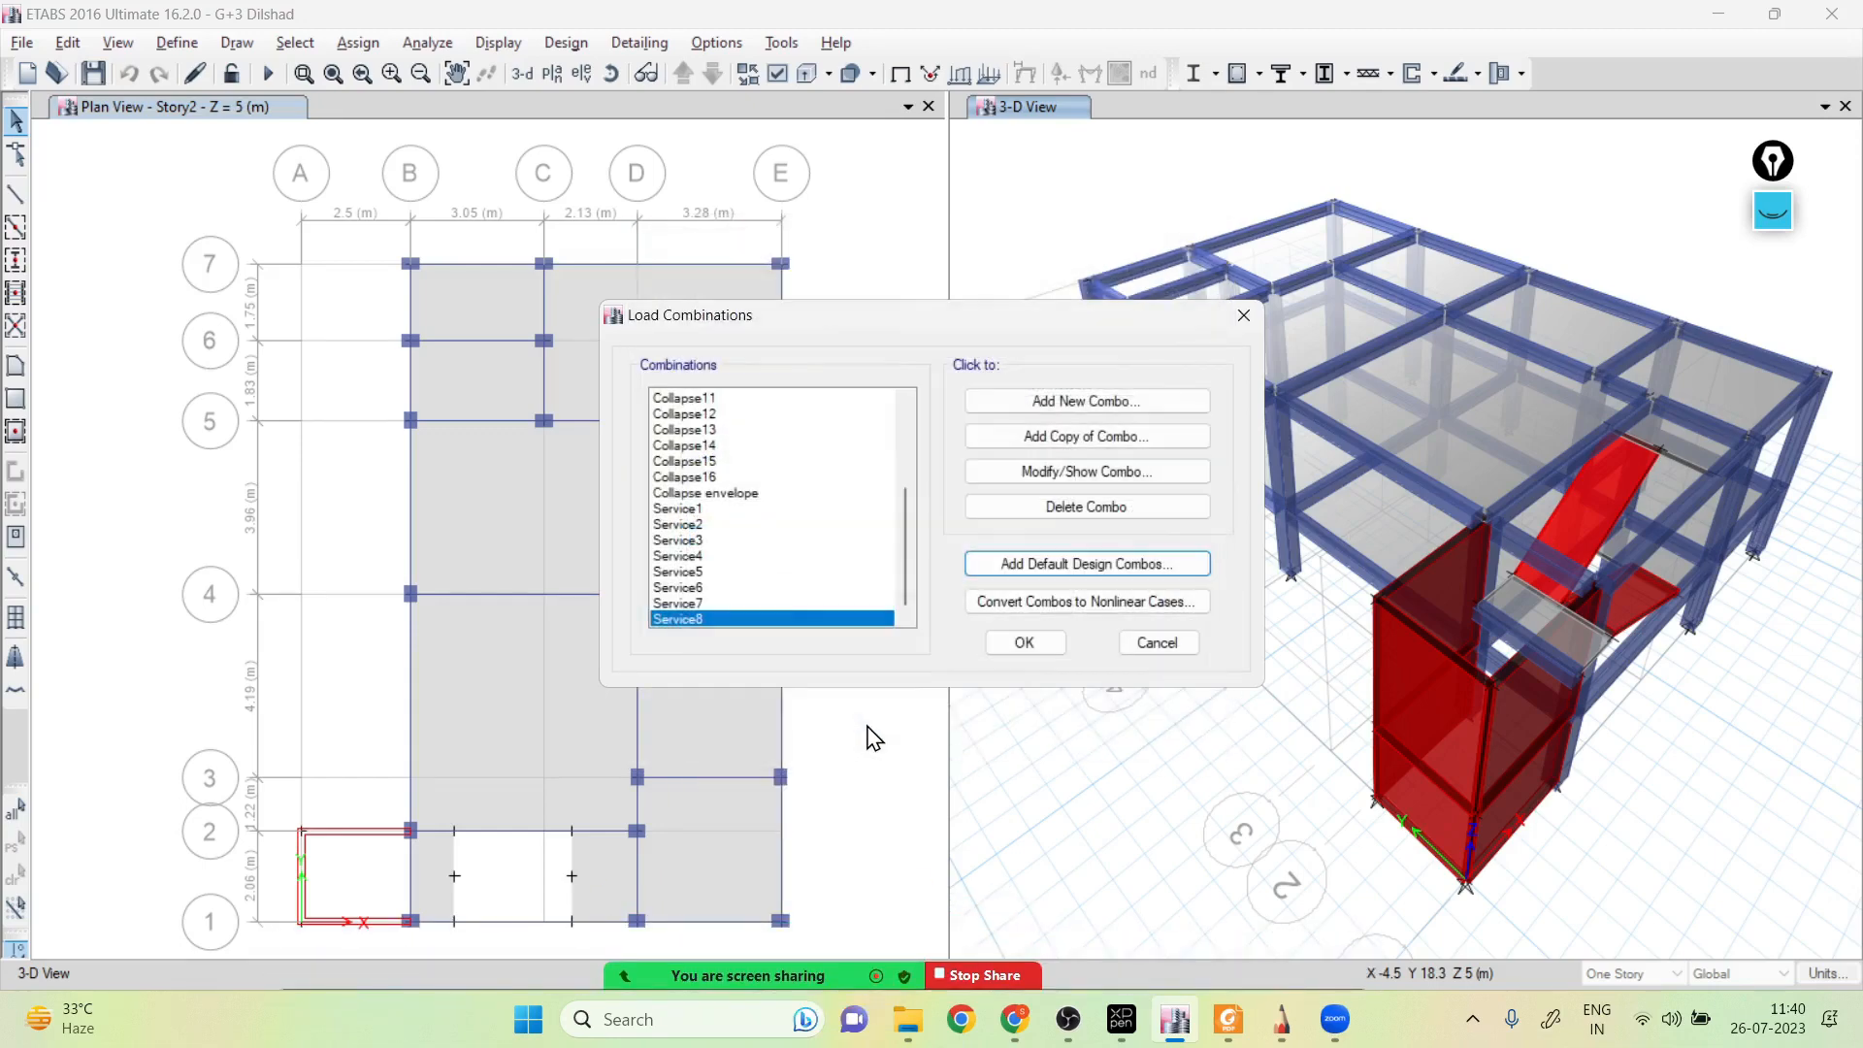
Copy Service7 as a new combination named Service9, replace its SLX load with SLY and accept the combination
click(722, 602)
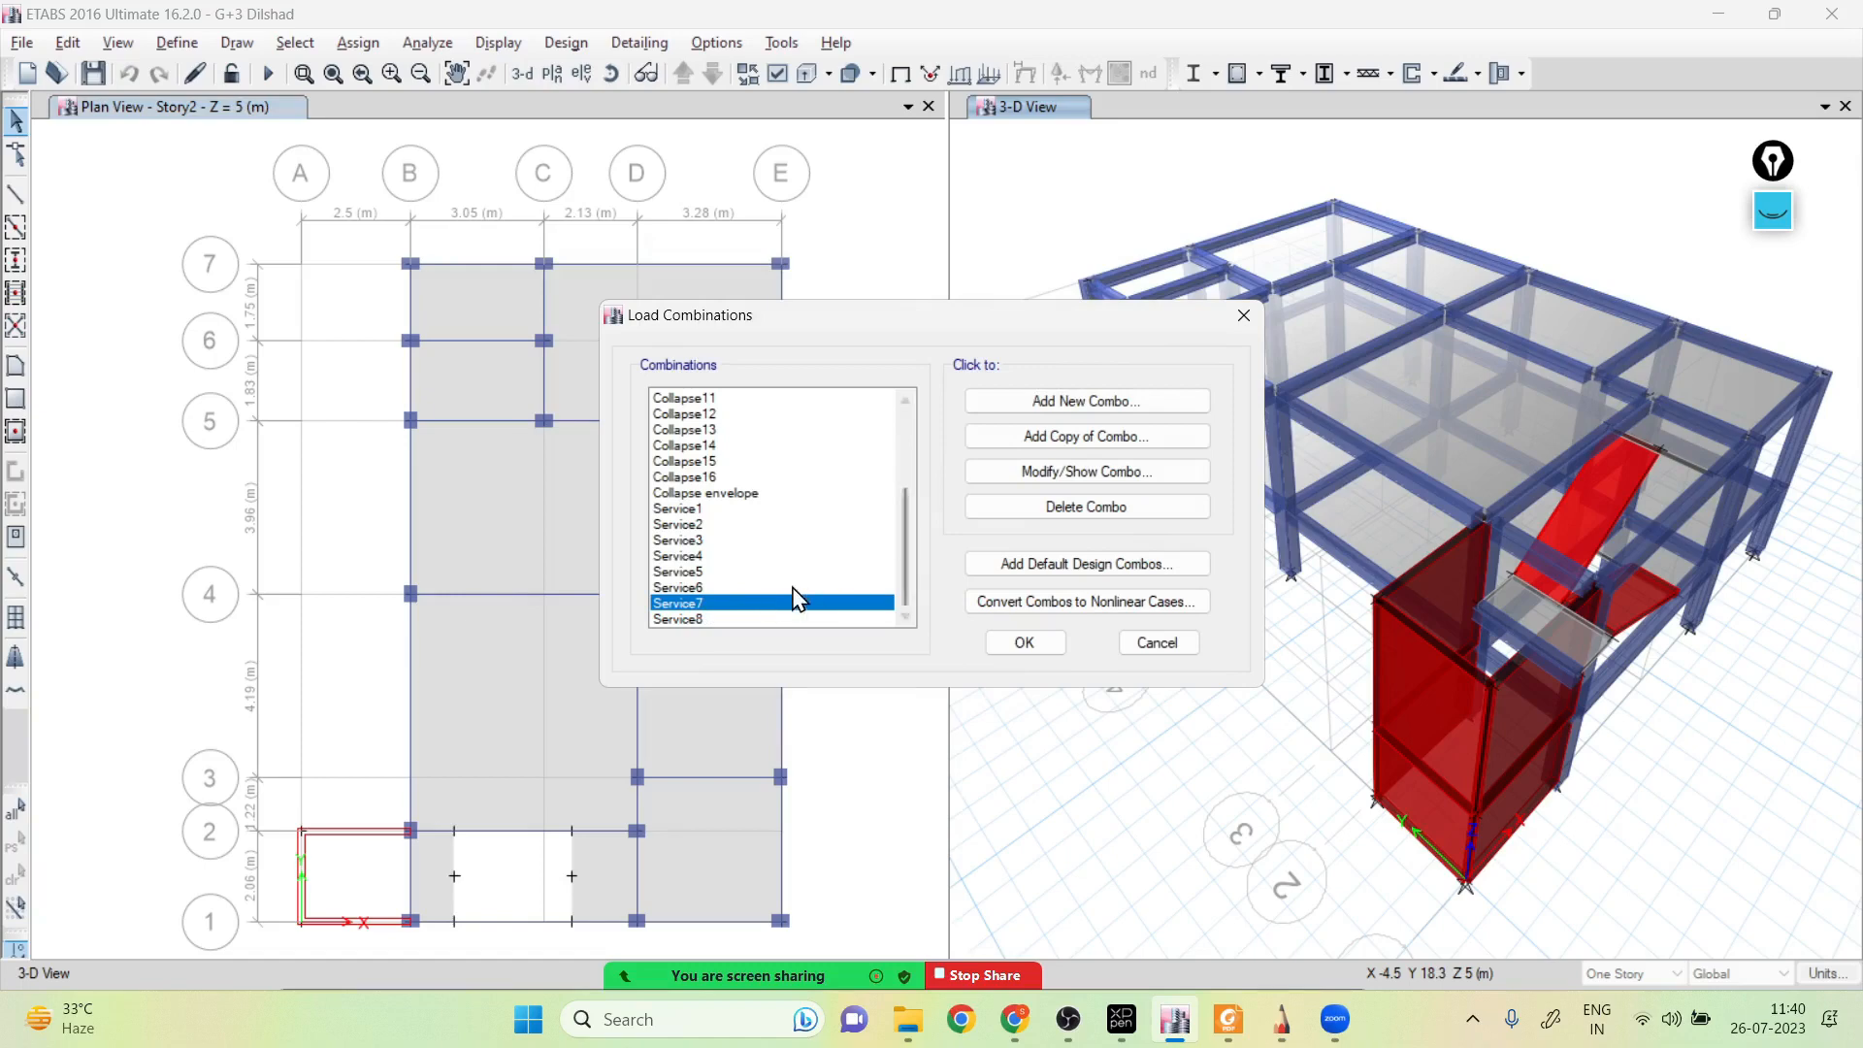
click(1056, 437)
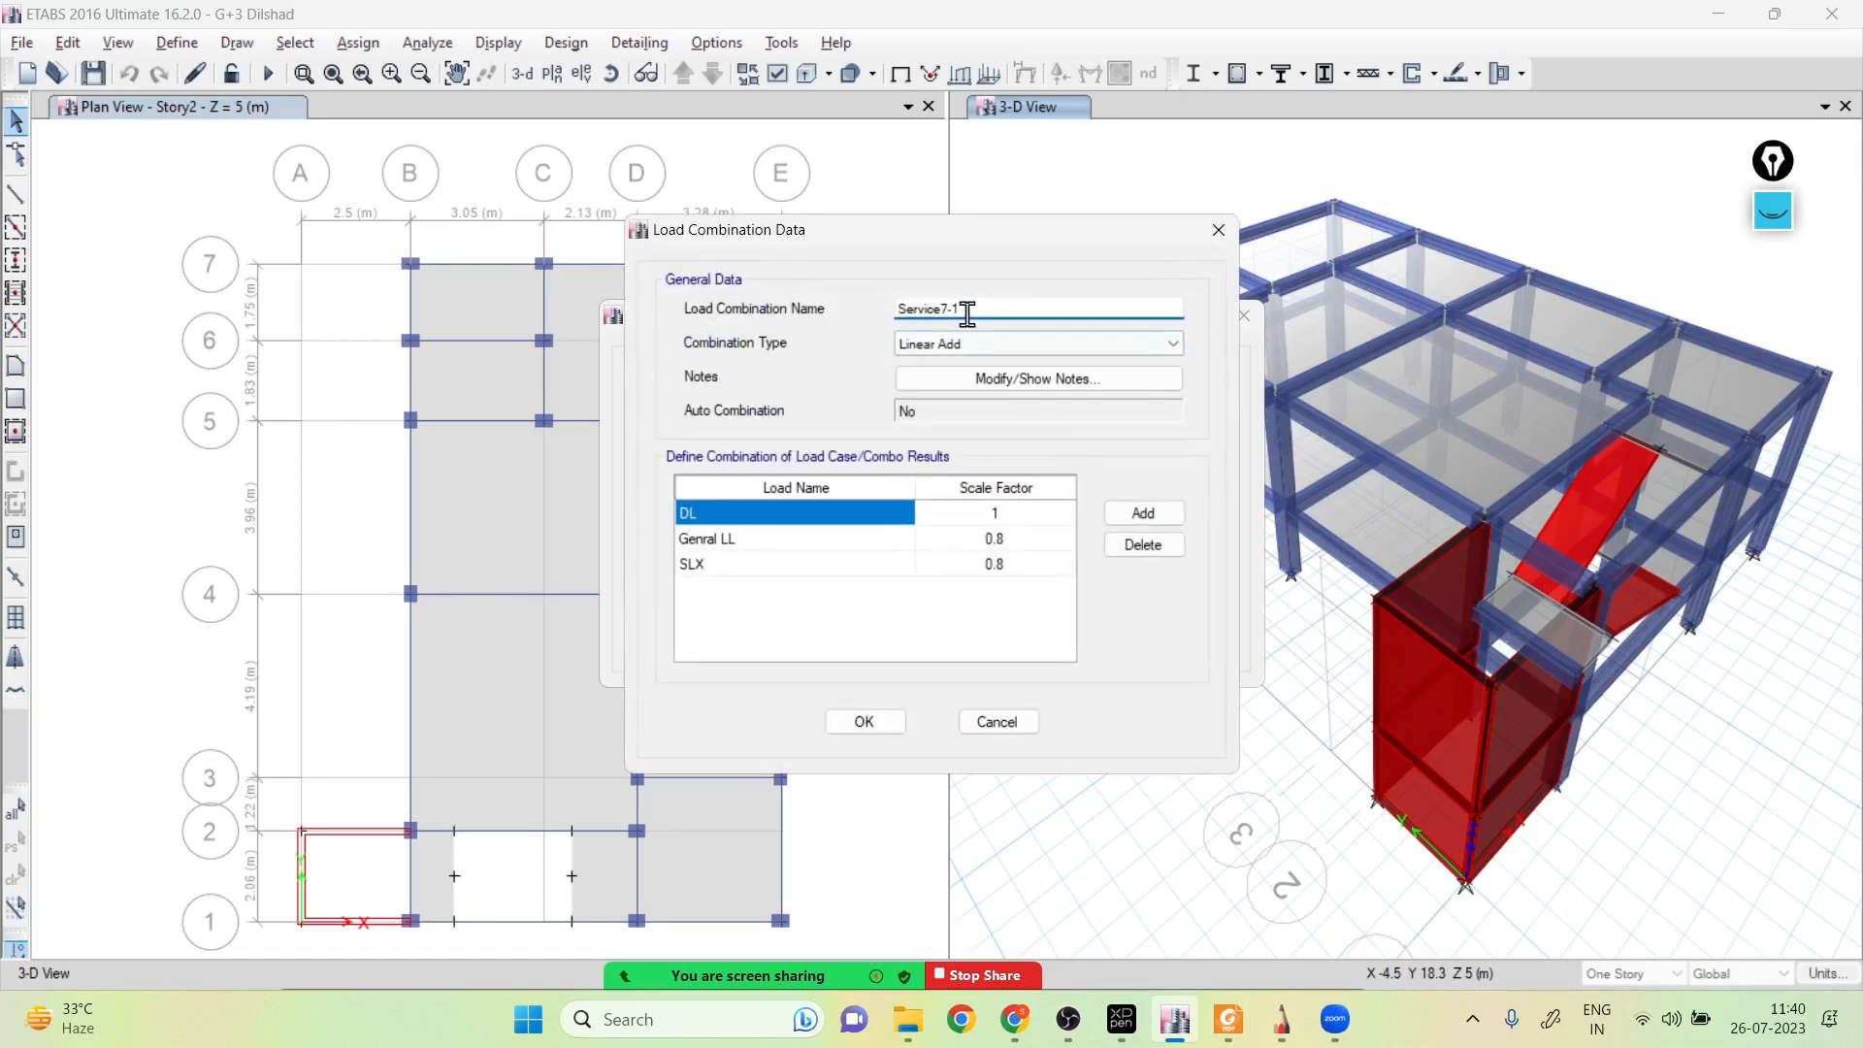
text(9)
click(861, 560)
click(860, 560)
click(861, 560)
click(860, 559)
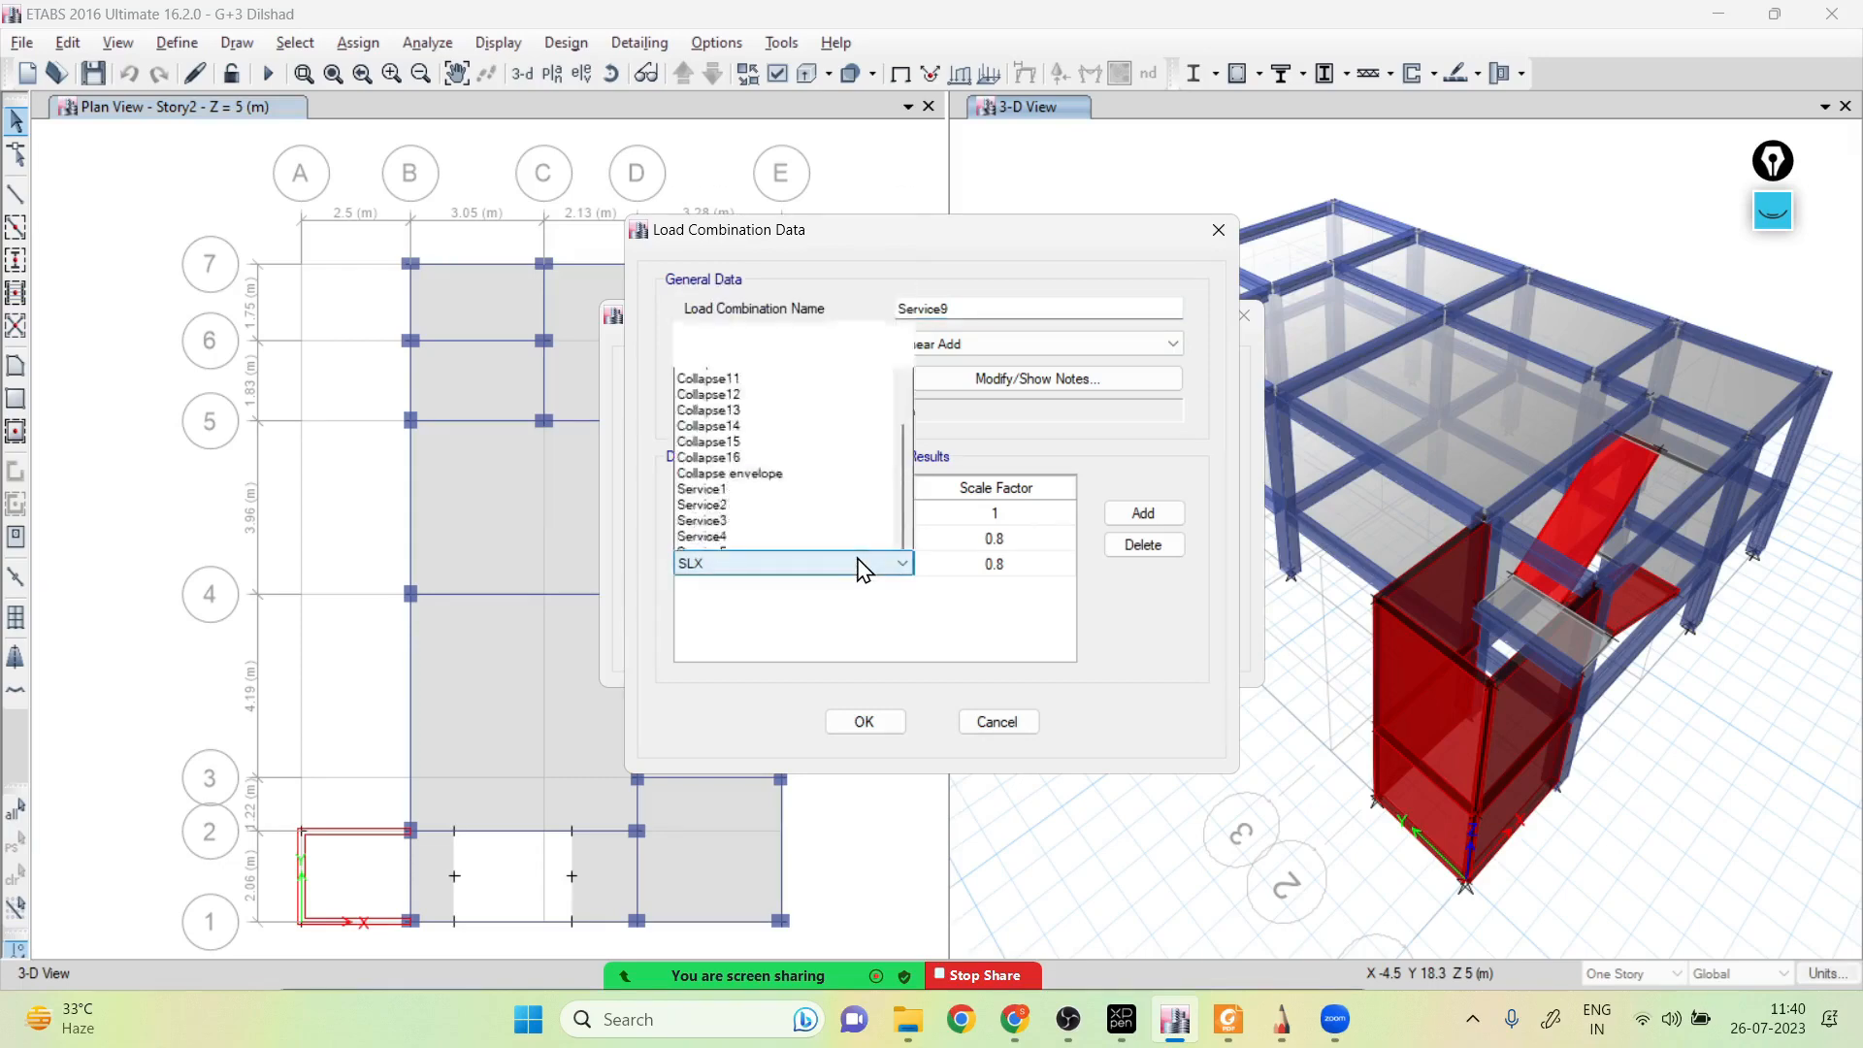
click(825, 146)
click(864, 722)
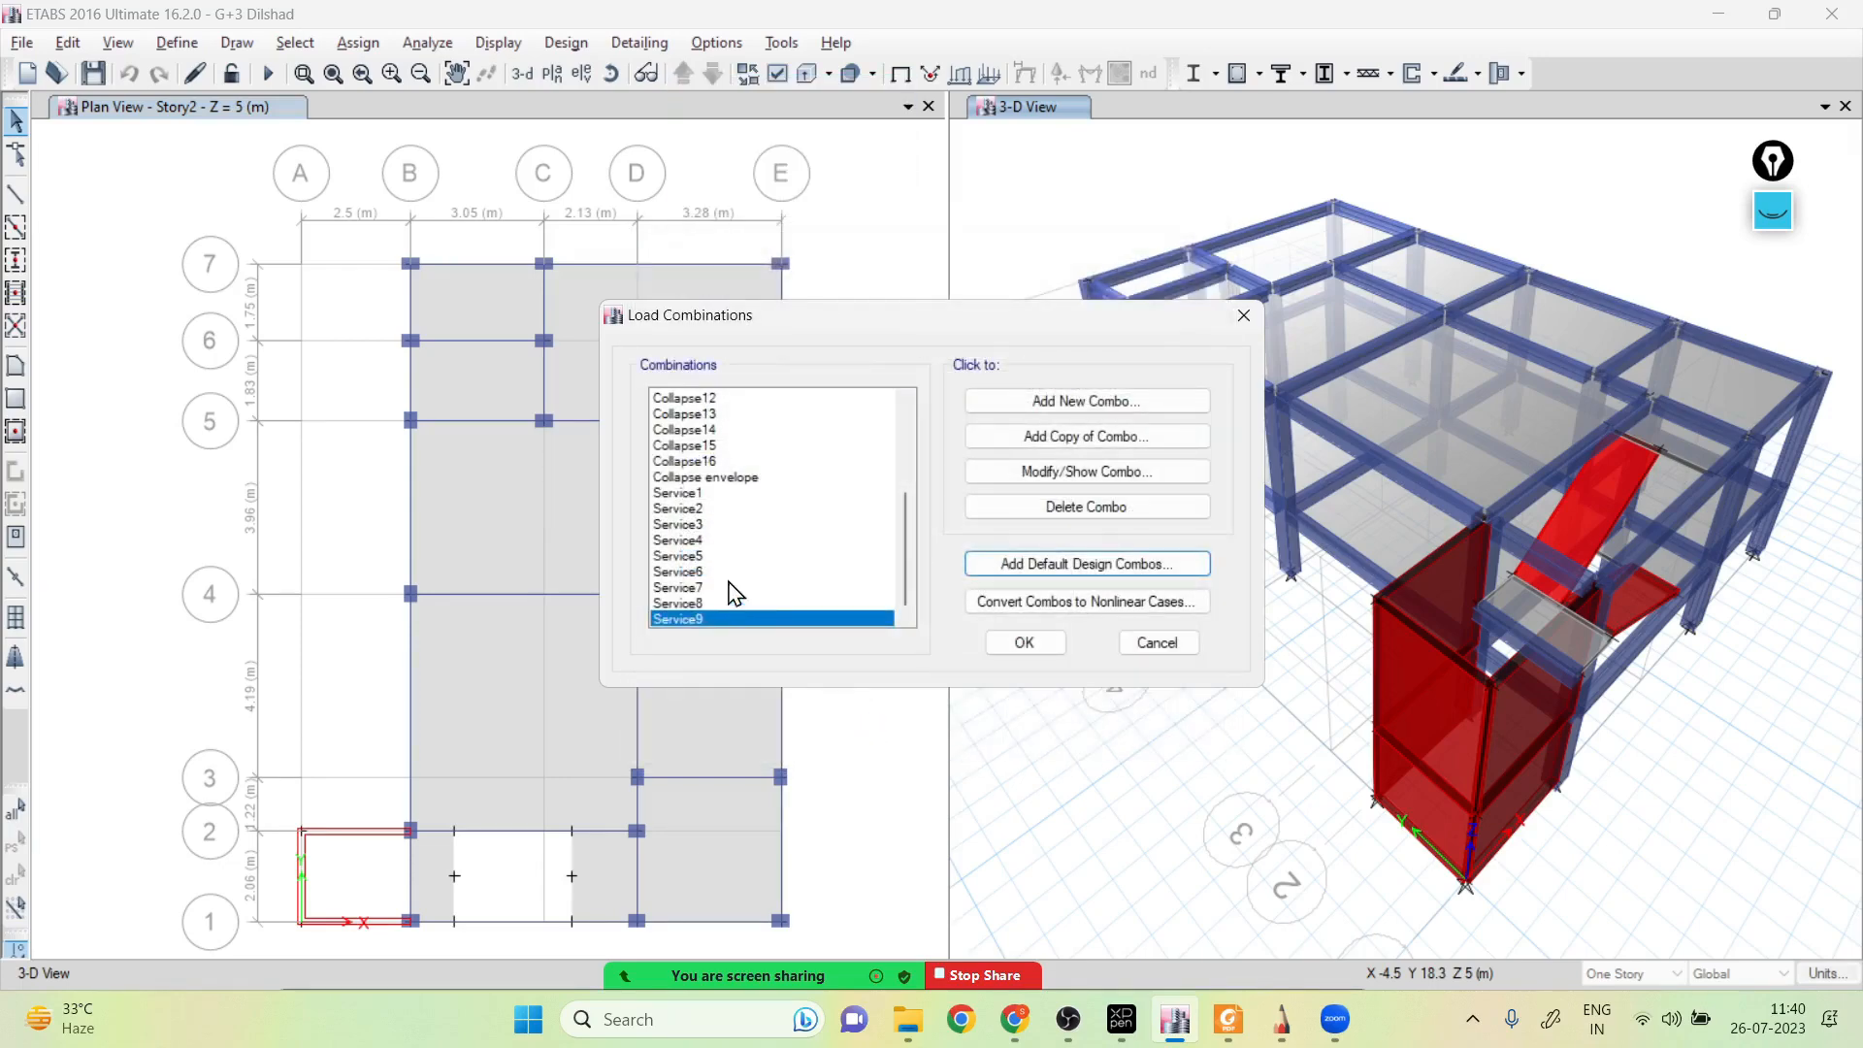
Add a new load combination named "Service enlelope" and set its combination type to Envelope
click(1116, 401)
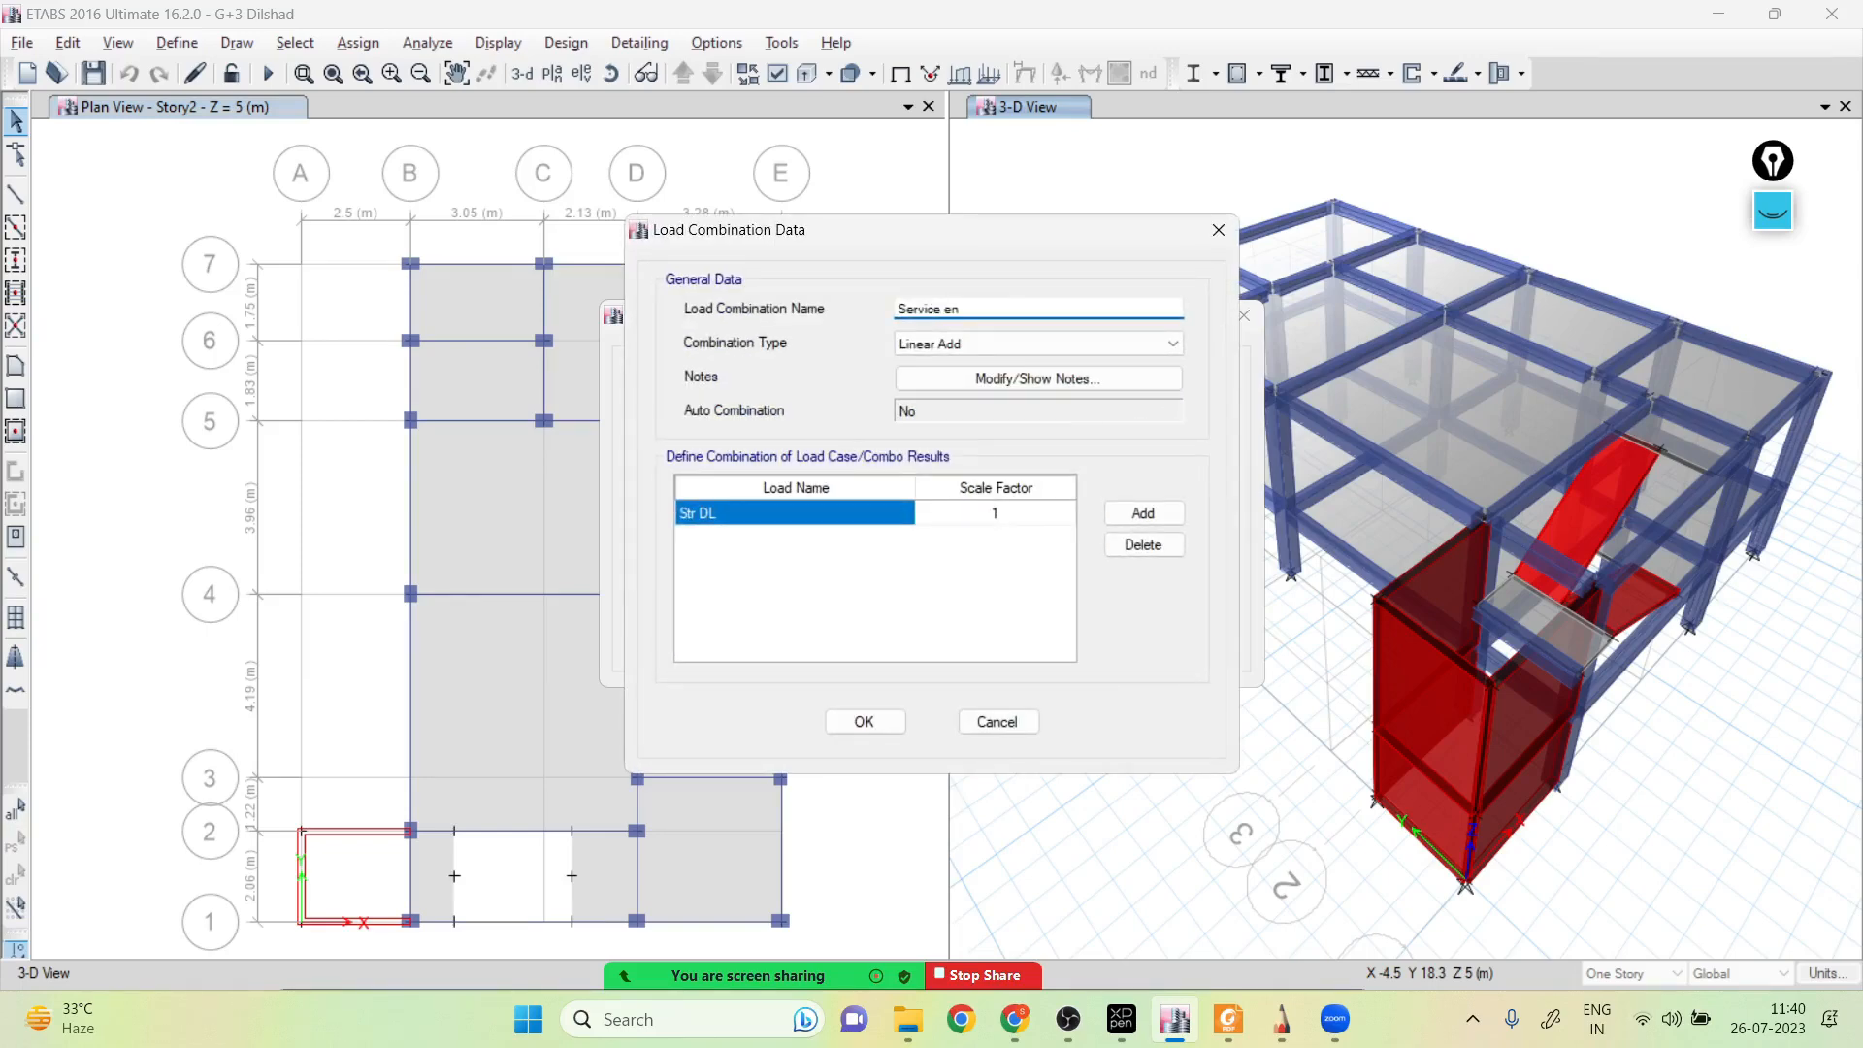
text(Service enlelope)
click(1044, 344)
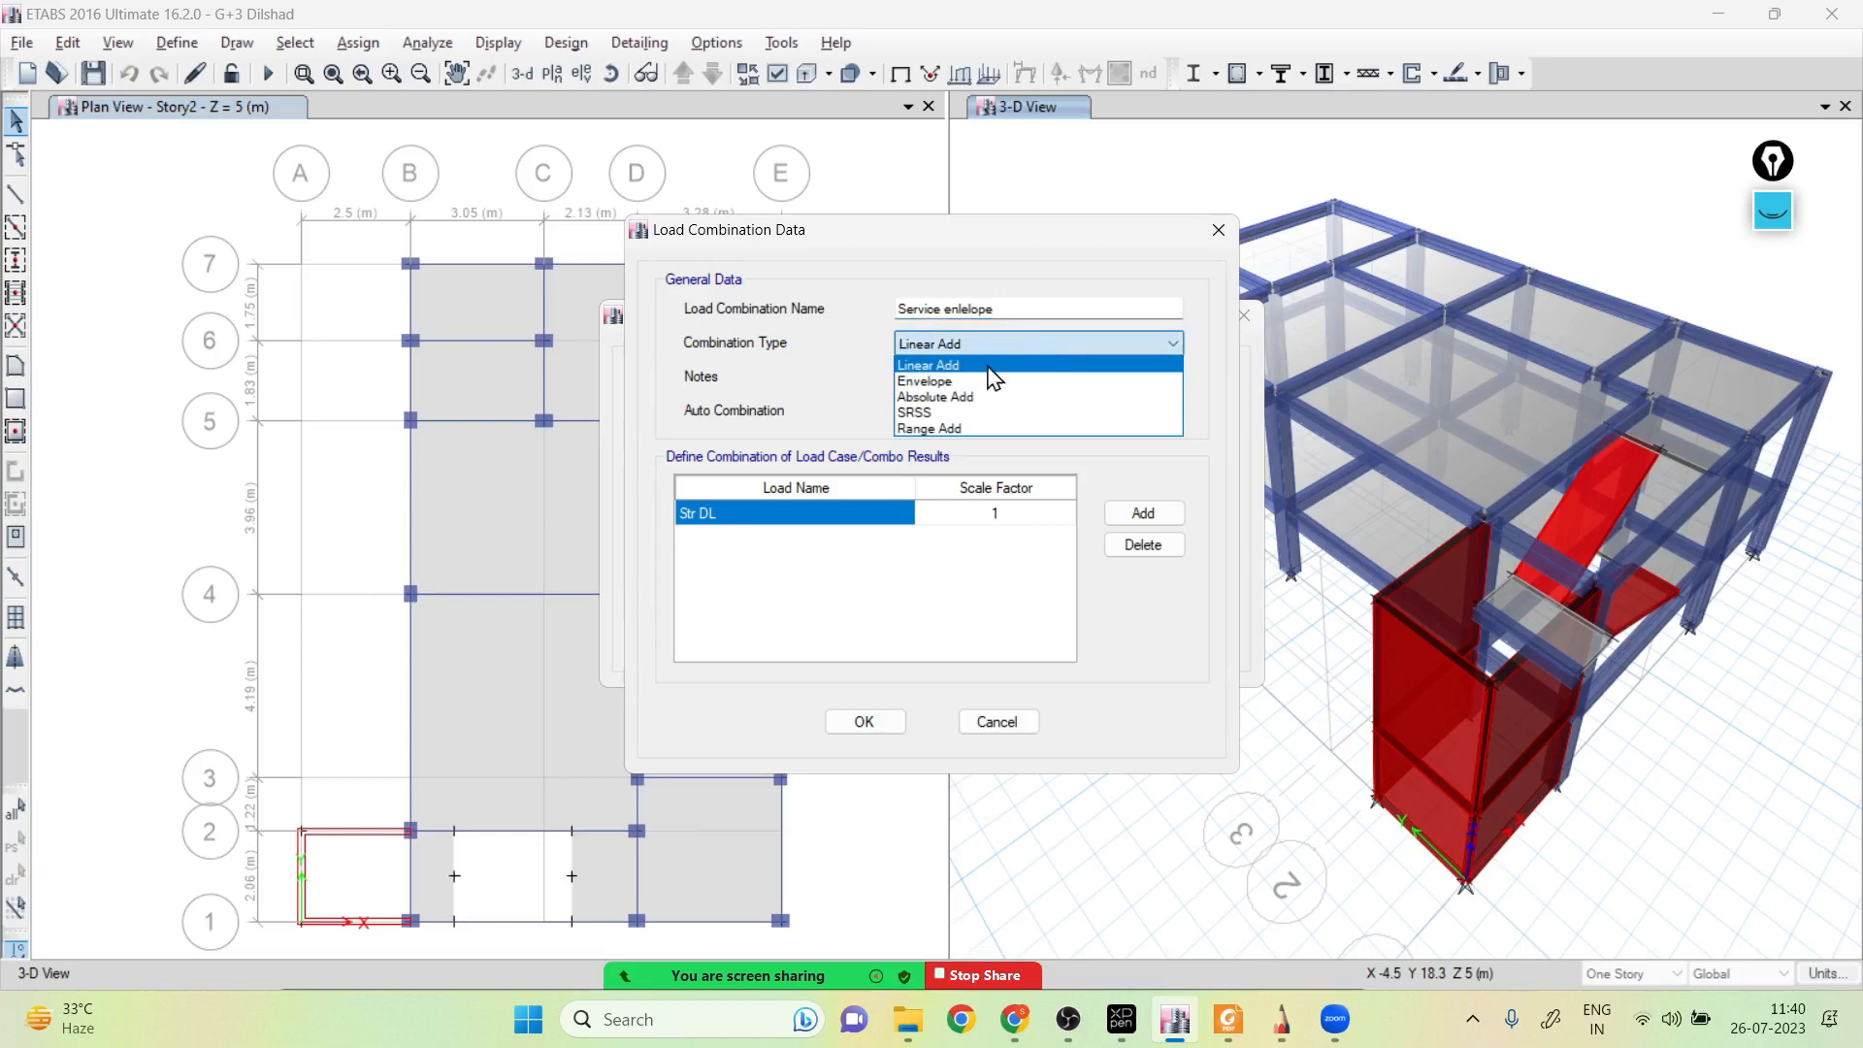
click(980, 378)
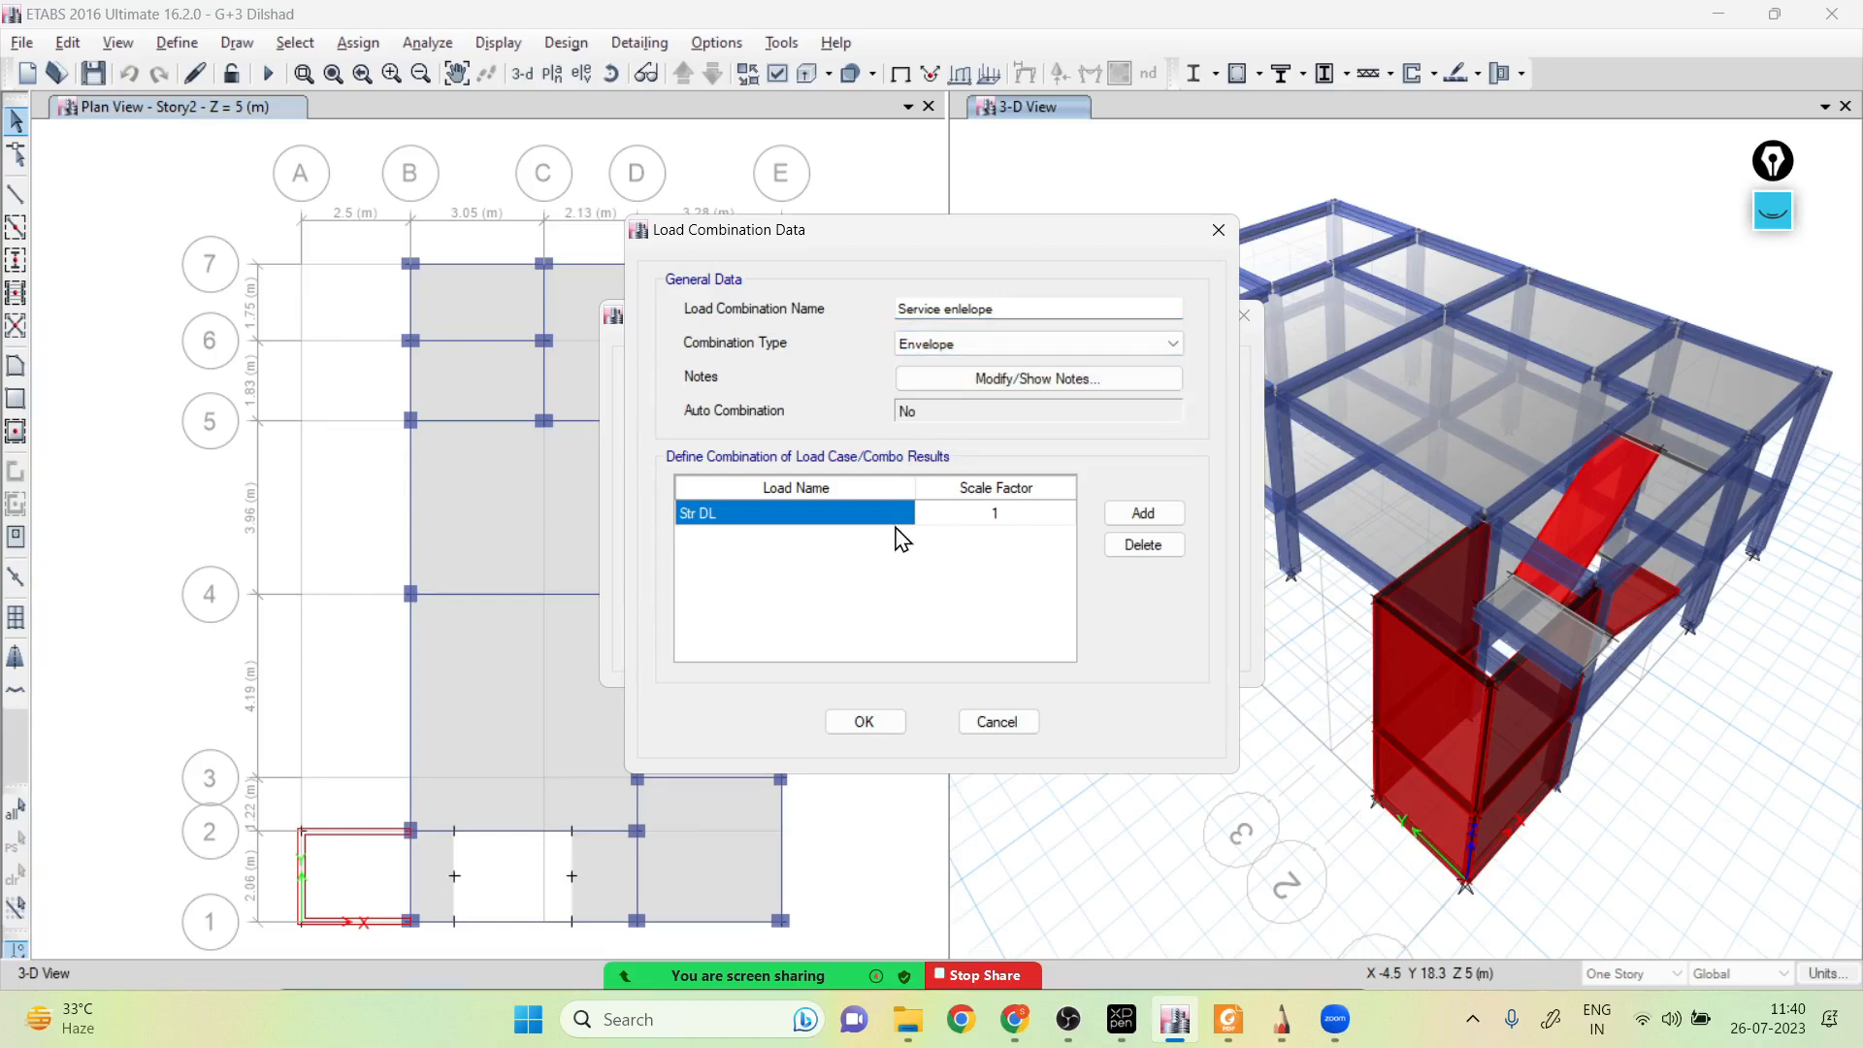
Add load rows to the service envelope combination until it has nine entries
click(1135, 521)
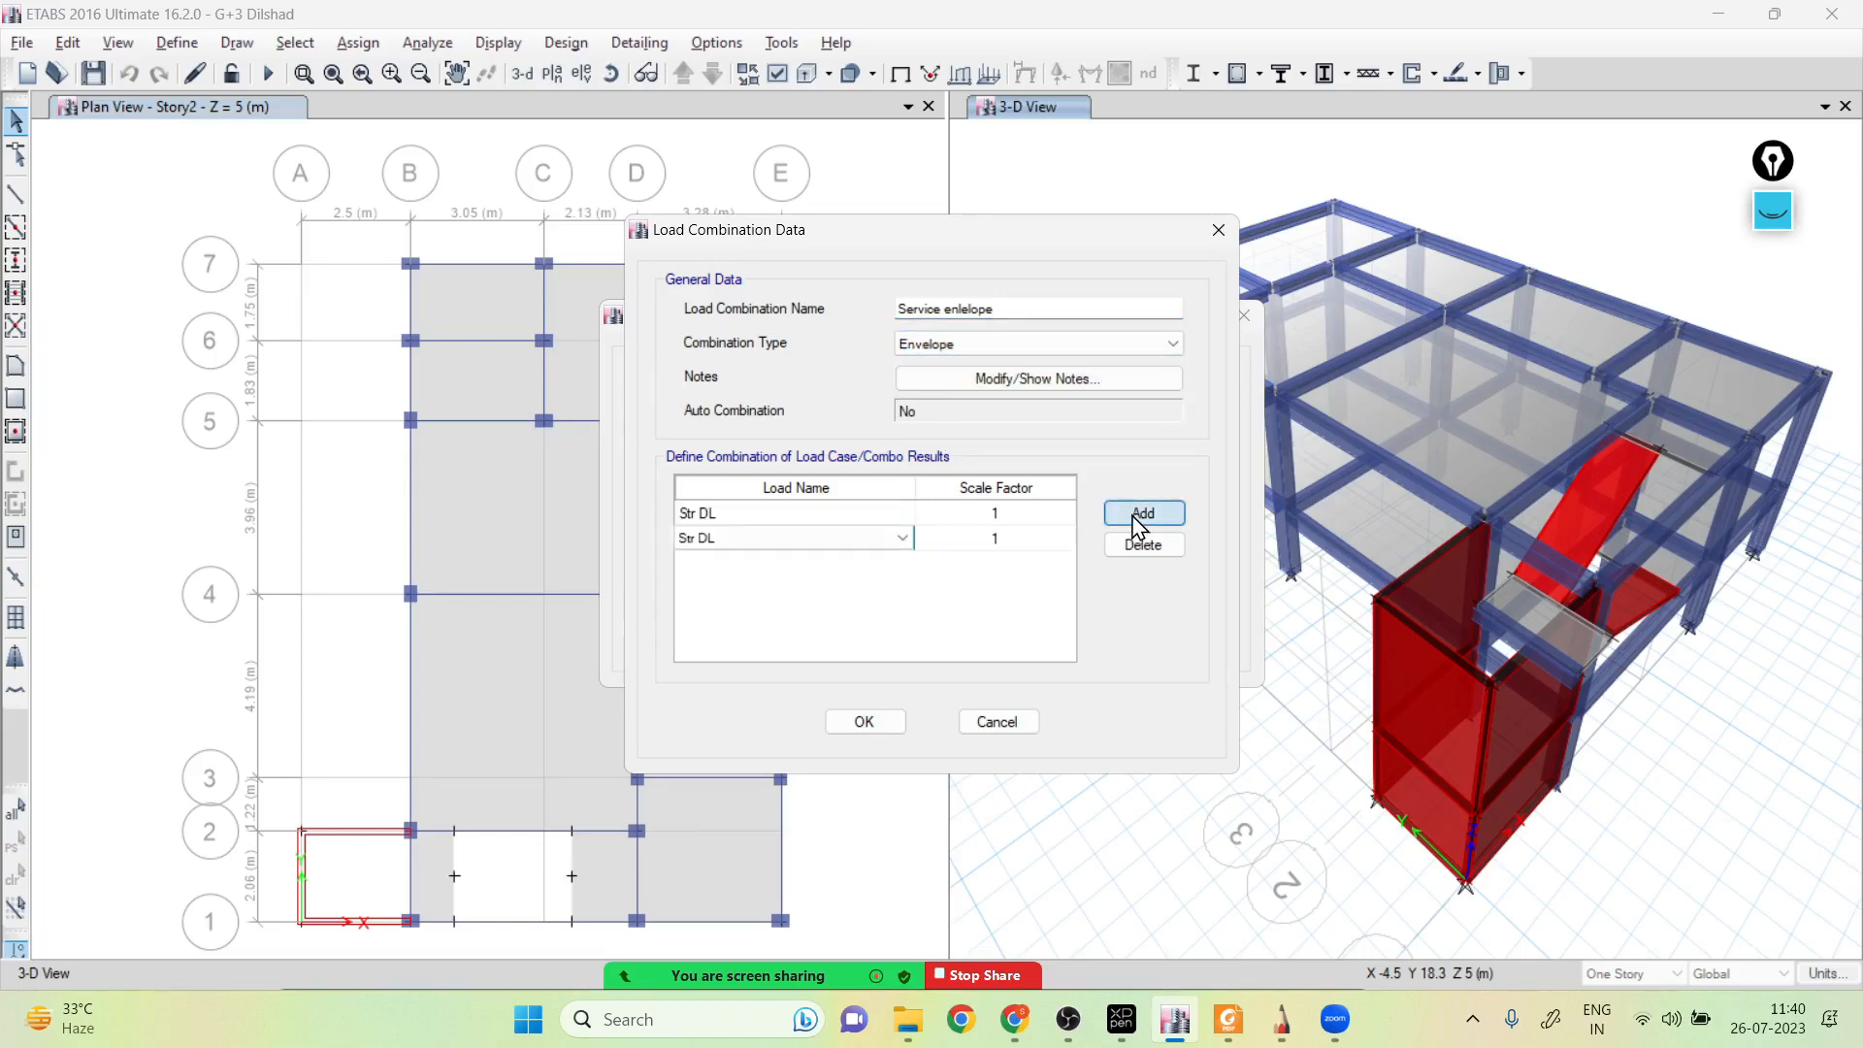
click(1135, 520)
click(1135, 520)
click(1135, 520)
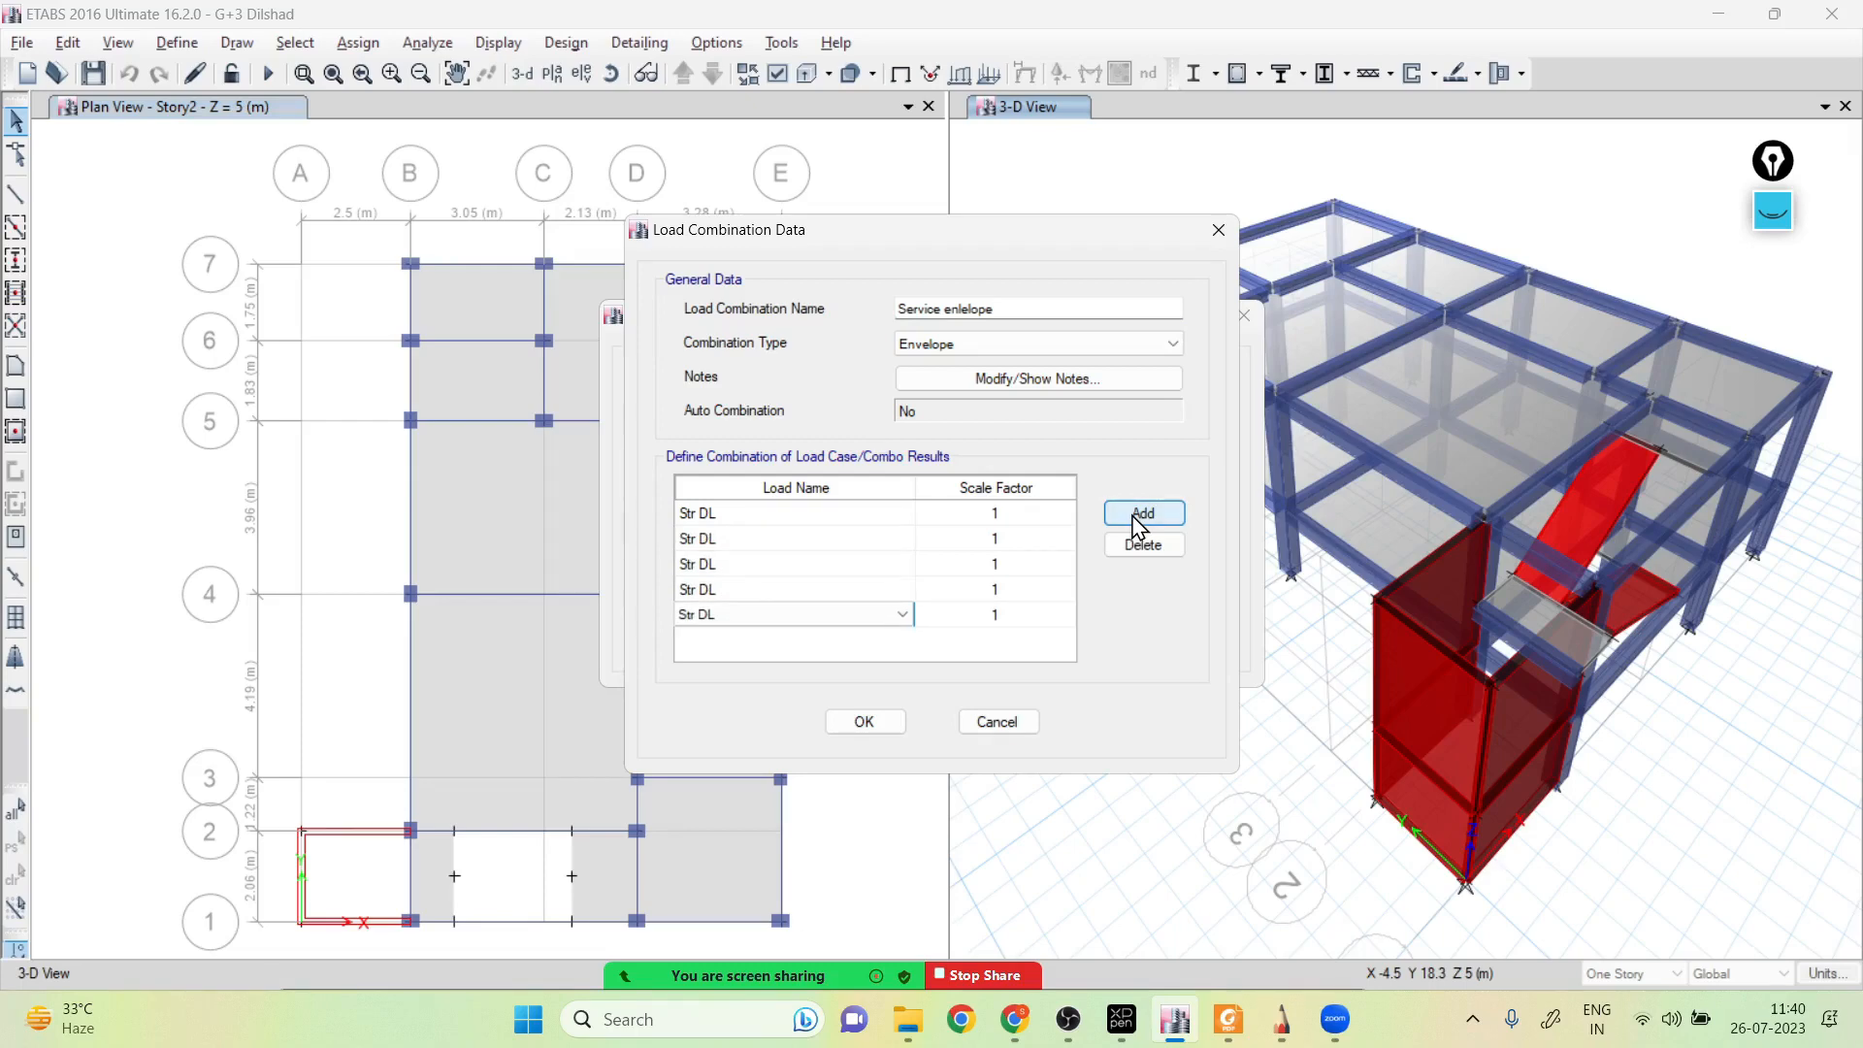
click(1139, 520)
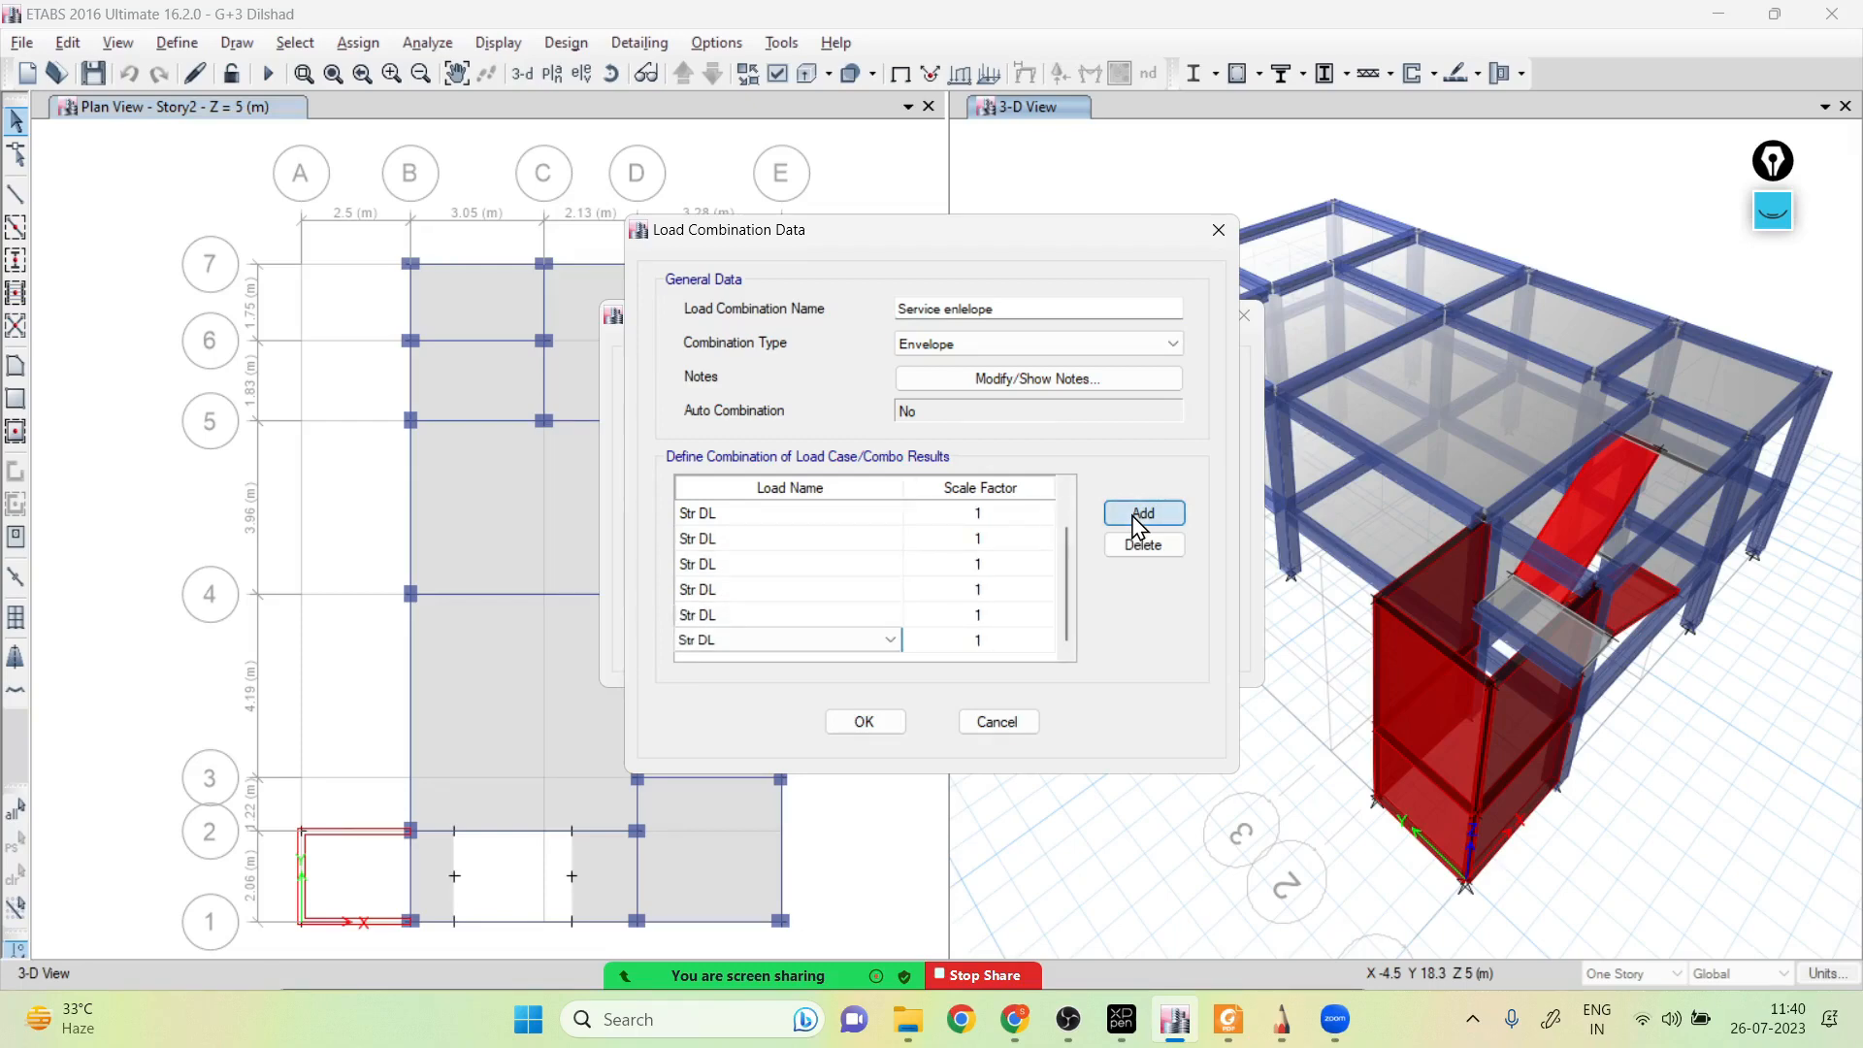
click(1139, 521)
Assign Service1, Service2 and Service3 to the first three load rows of the service envelope
click(885, 522)
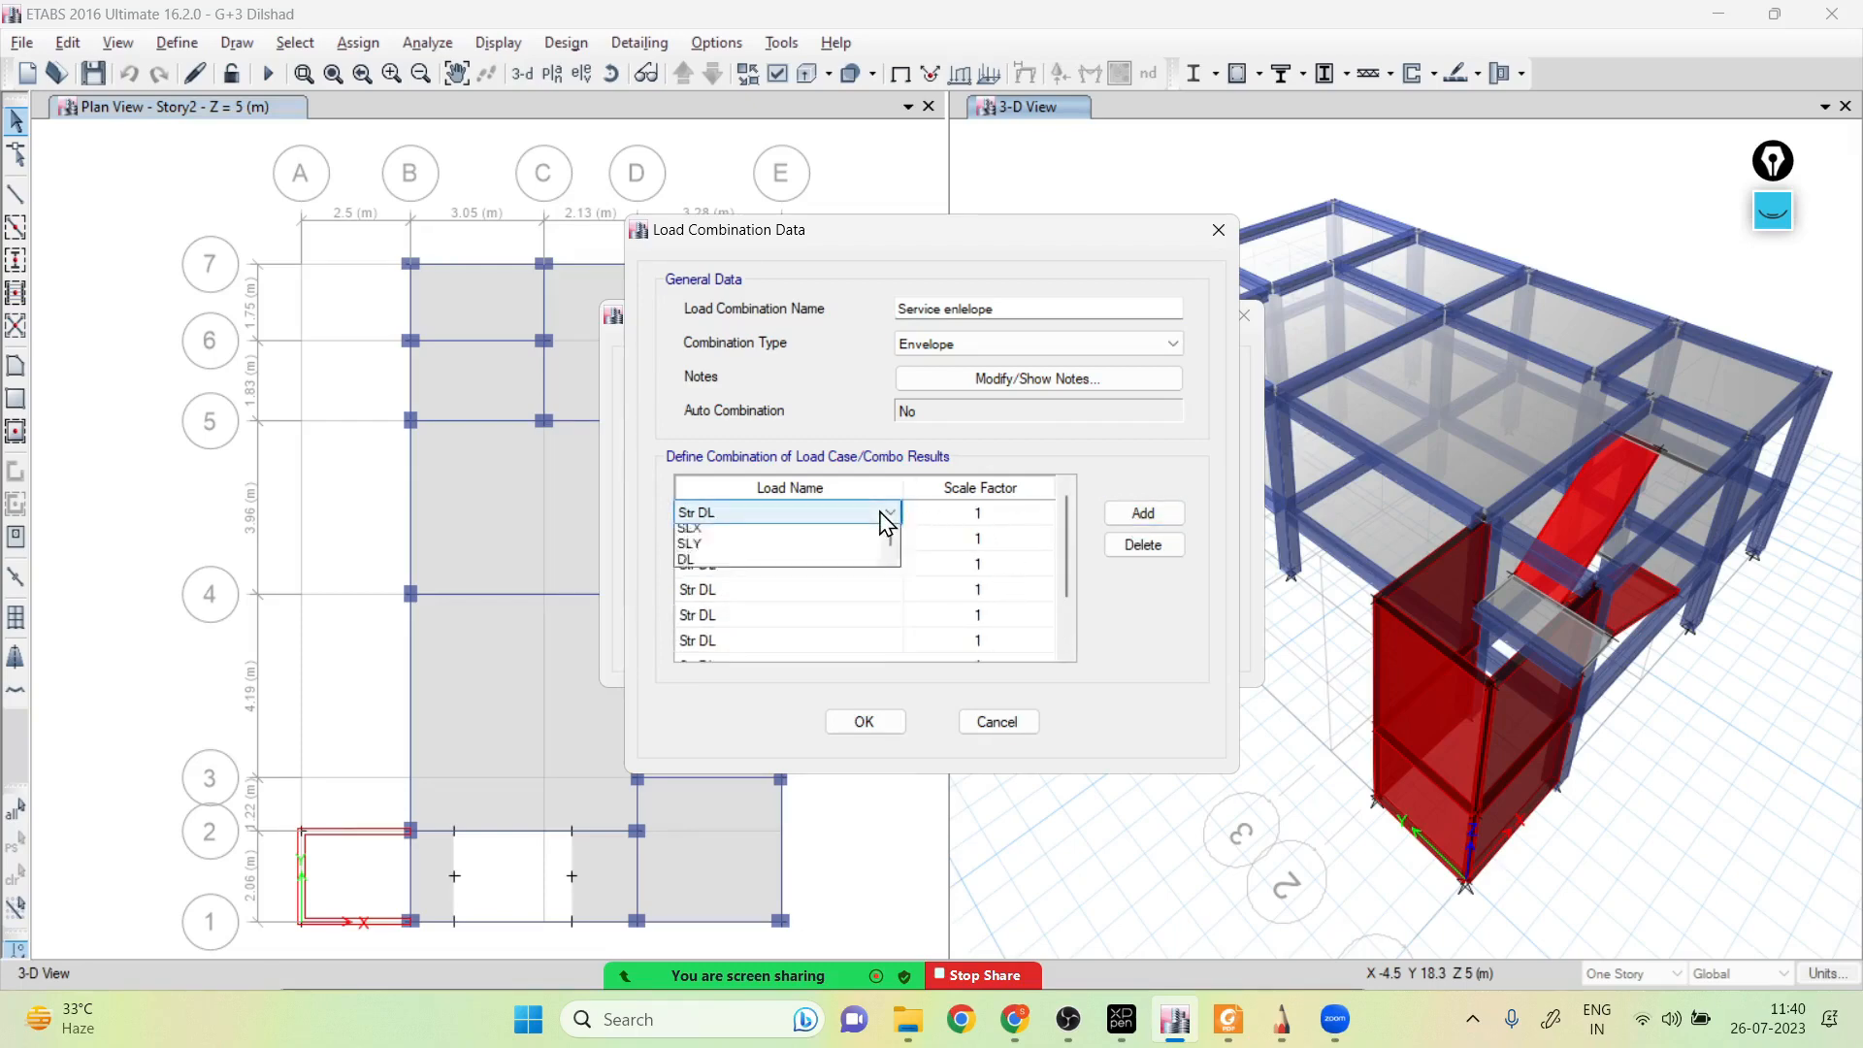
click(883, 525)
click(750, 687)
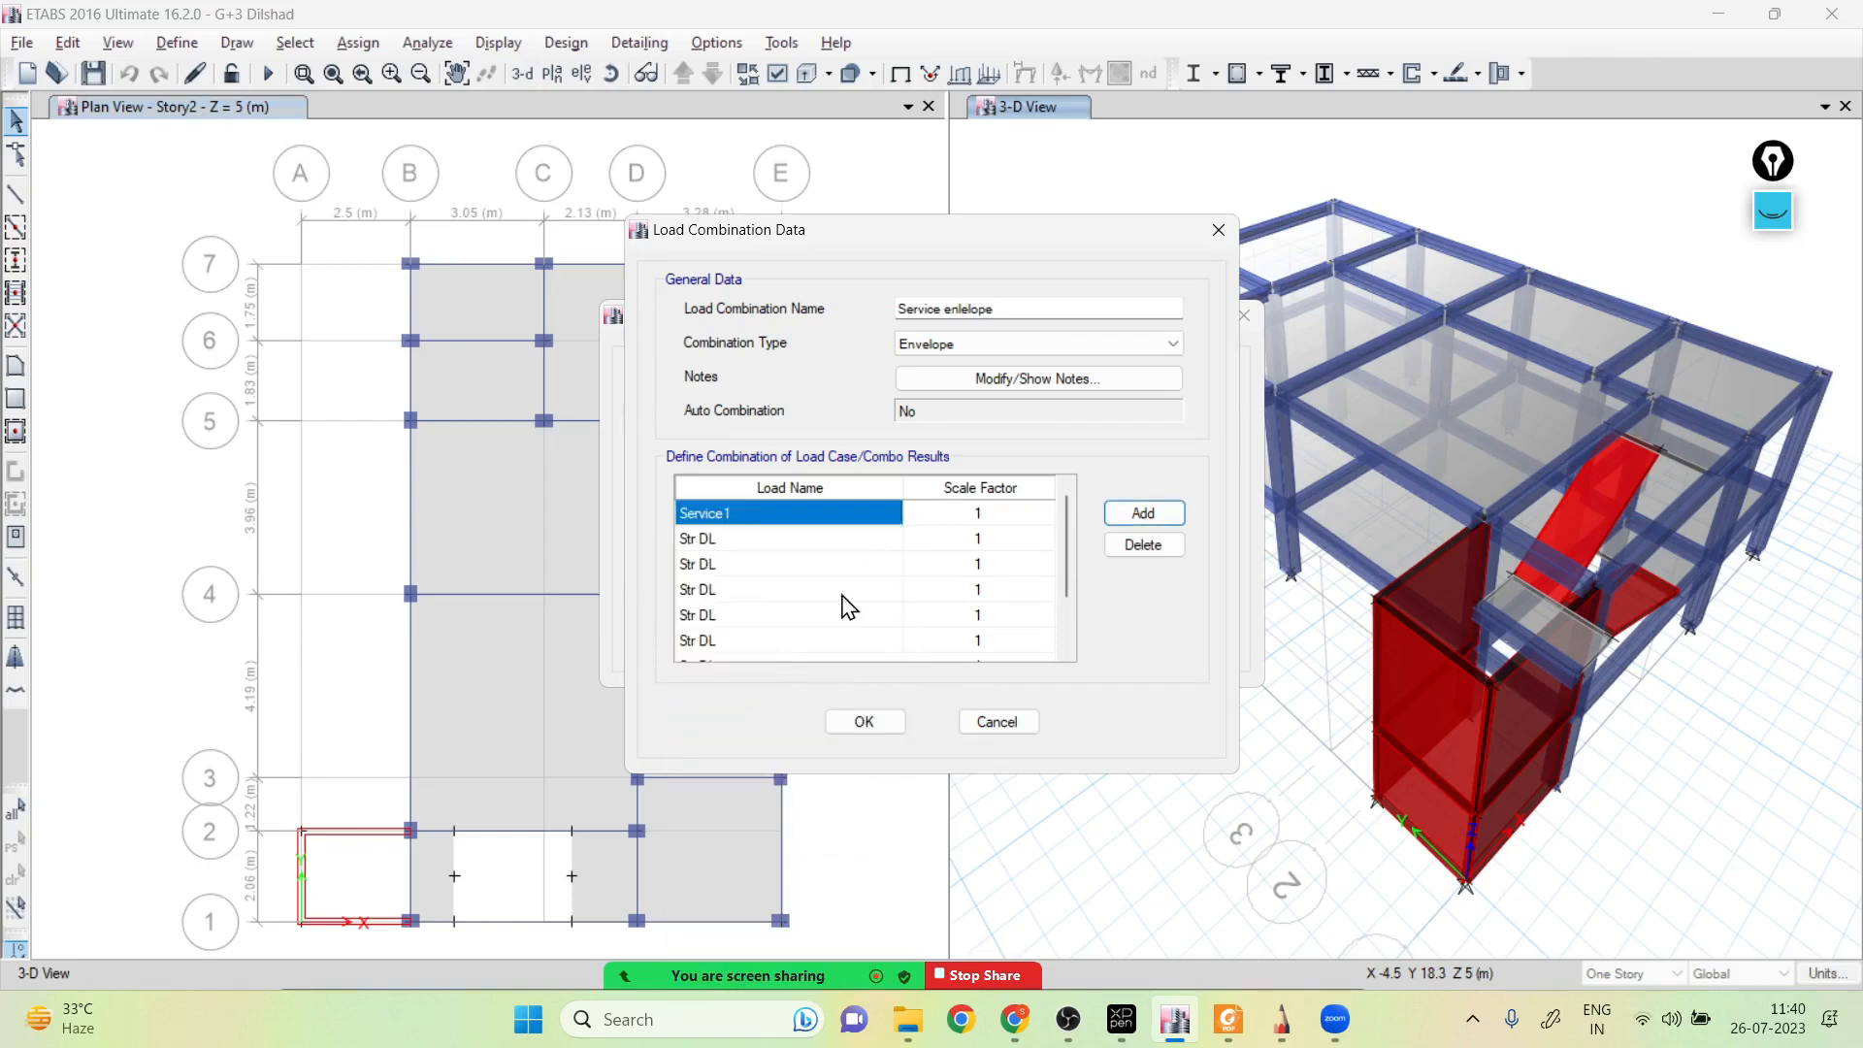
click(885, 542)
click(886, 542)
click(740, 727)
click(885, 567)
click(887, 566)
click(729, 258)
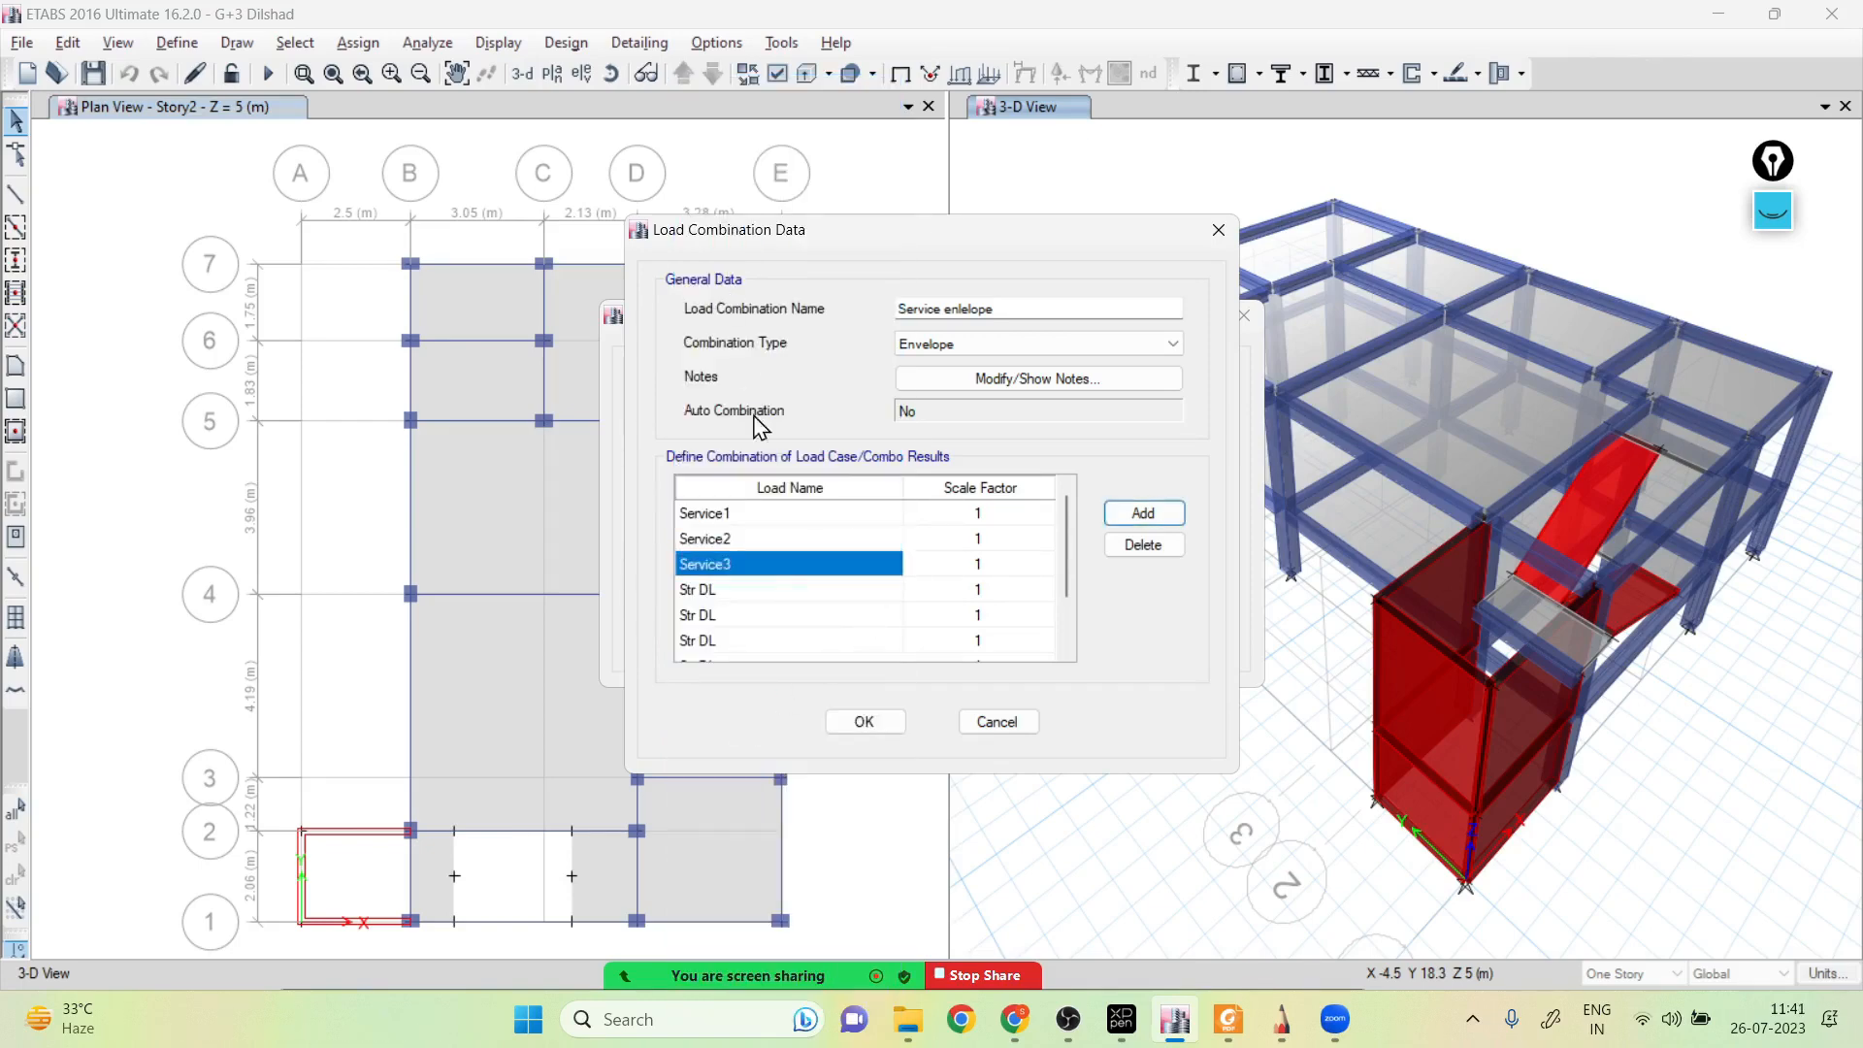
Assign Service4, Service5 and Service6 to the fourth, fifth and sixth load rows of the service envelope
double_click(804, 588)
click(715, 300)
double_click(778, 615)
click(718, 342)
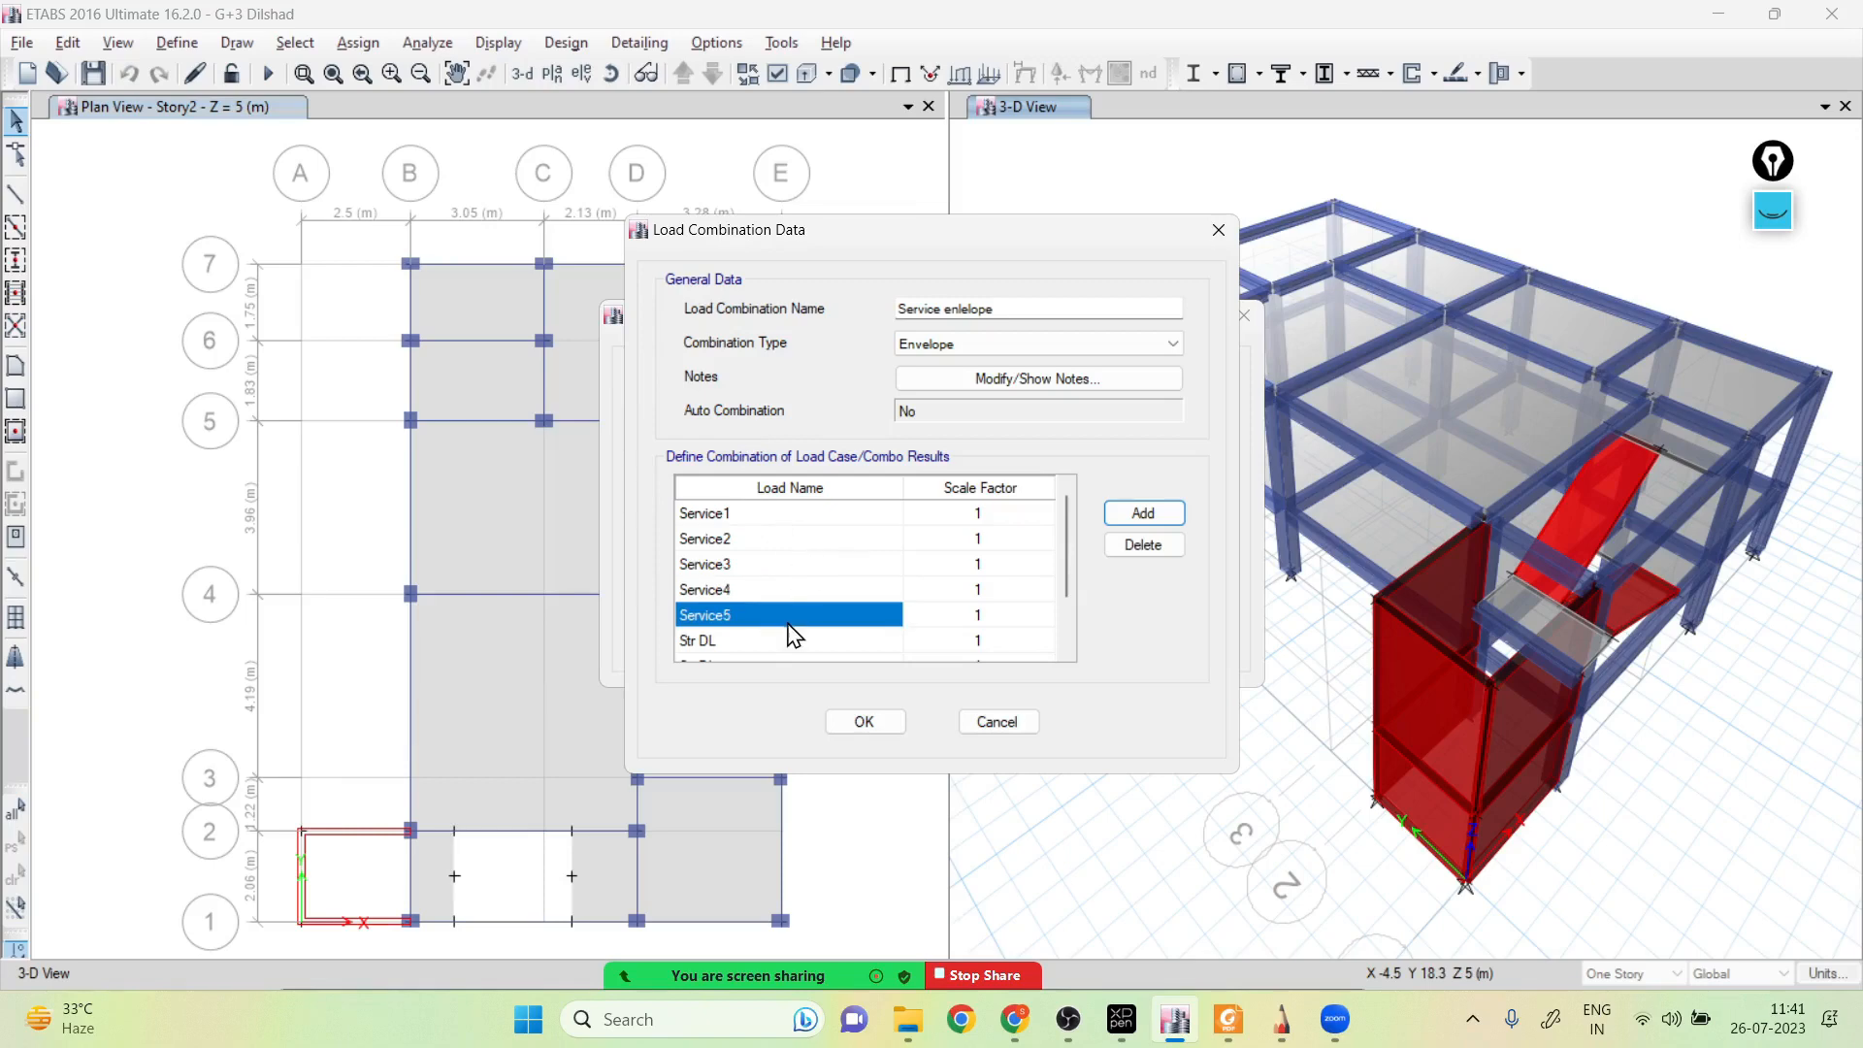
double_click(784, 642)
click(738, 383)
Assign Service7, Service8 and Service9 to the last three load rows and accept the service envelope combination
scroll(811, 582, down, 1)
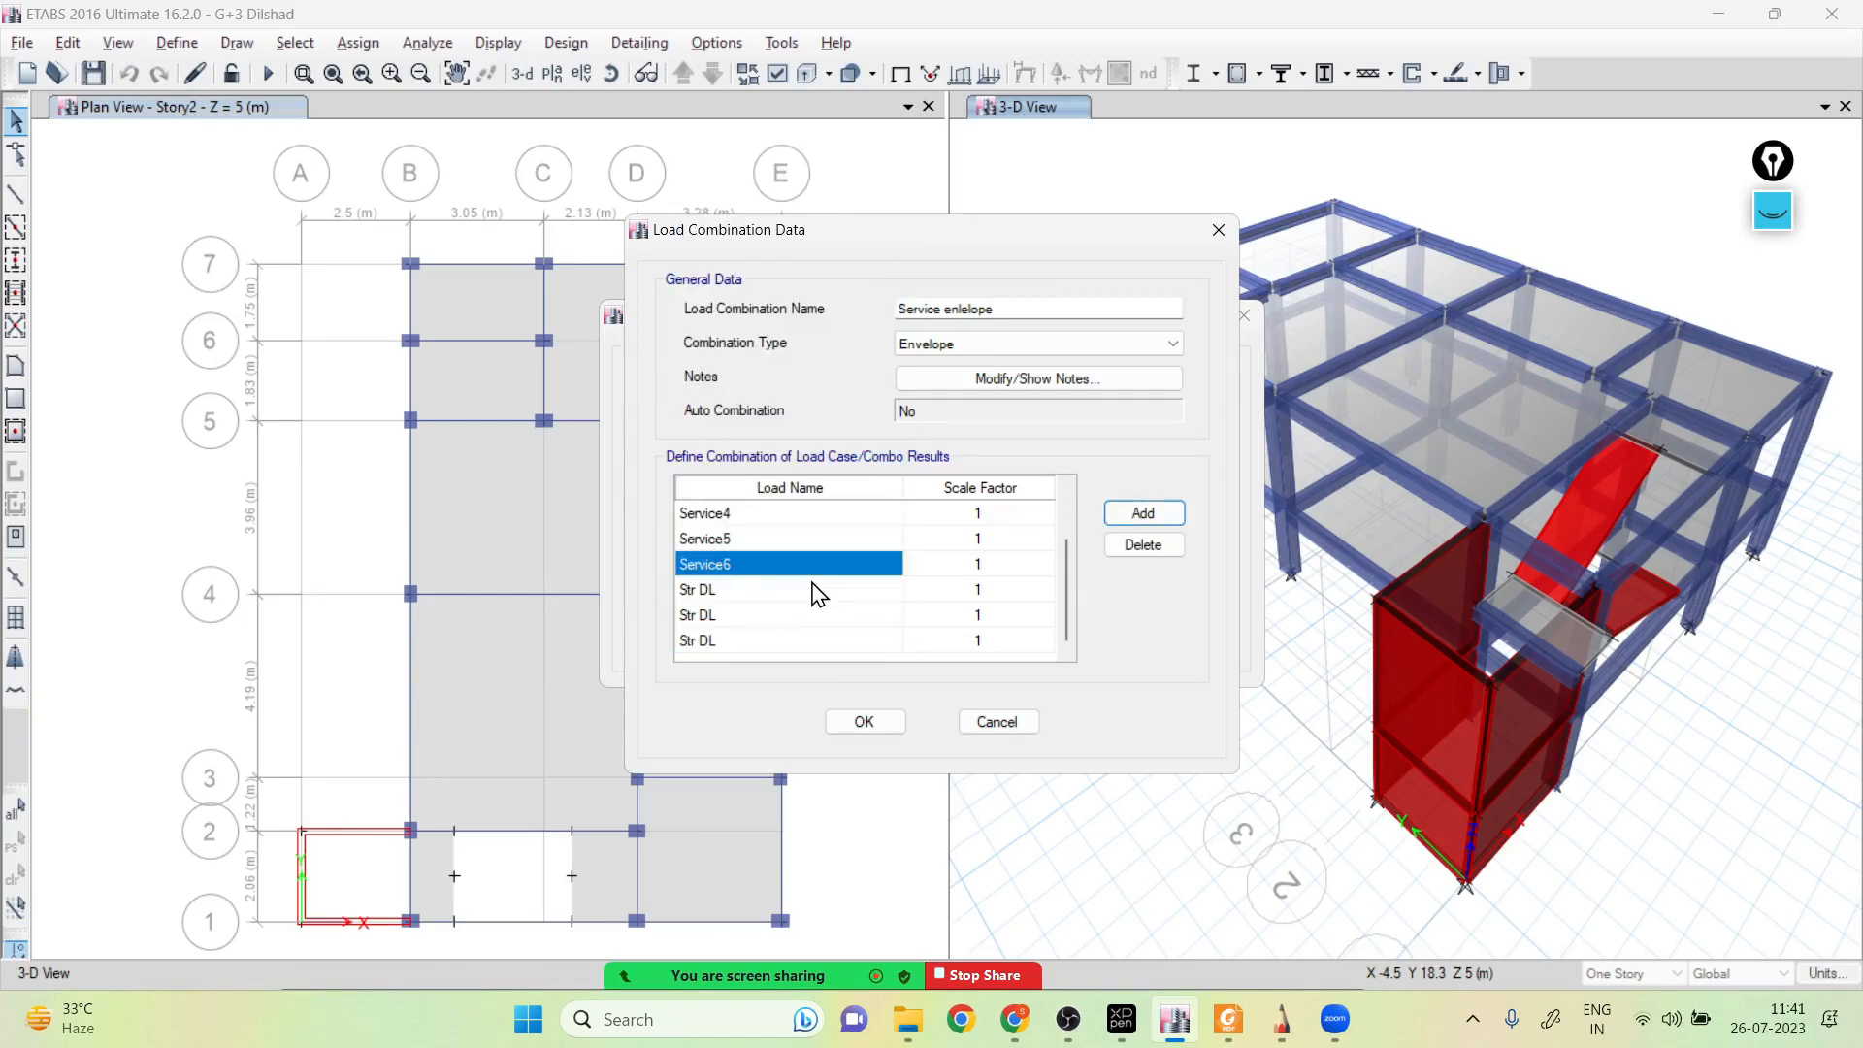
double_click(812, 586)
click(729, 359)
double_click(777, 619)
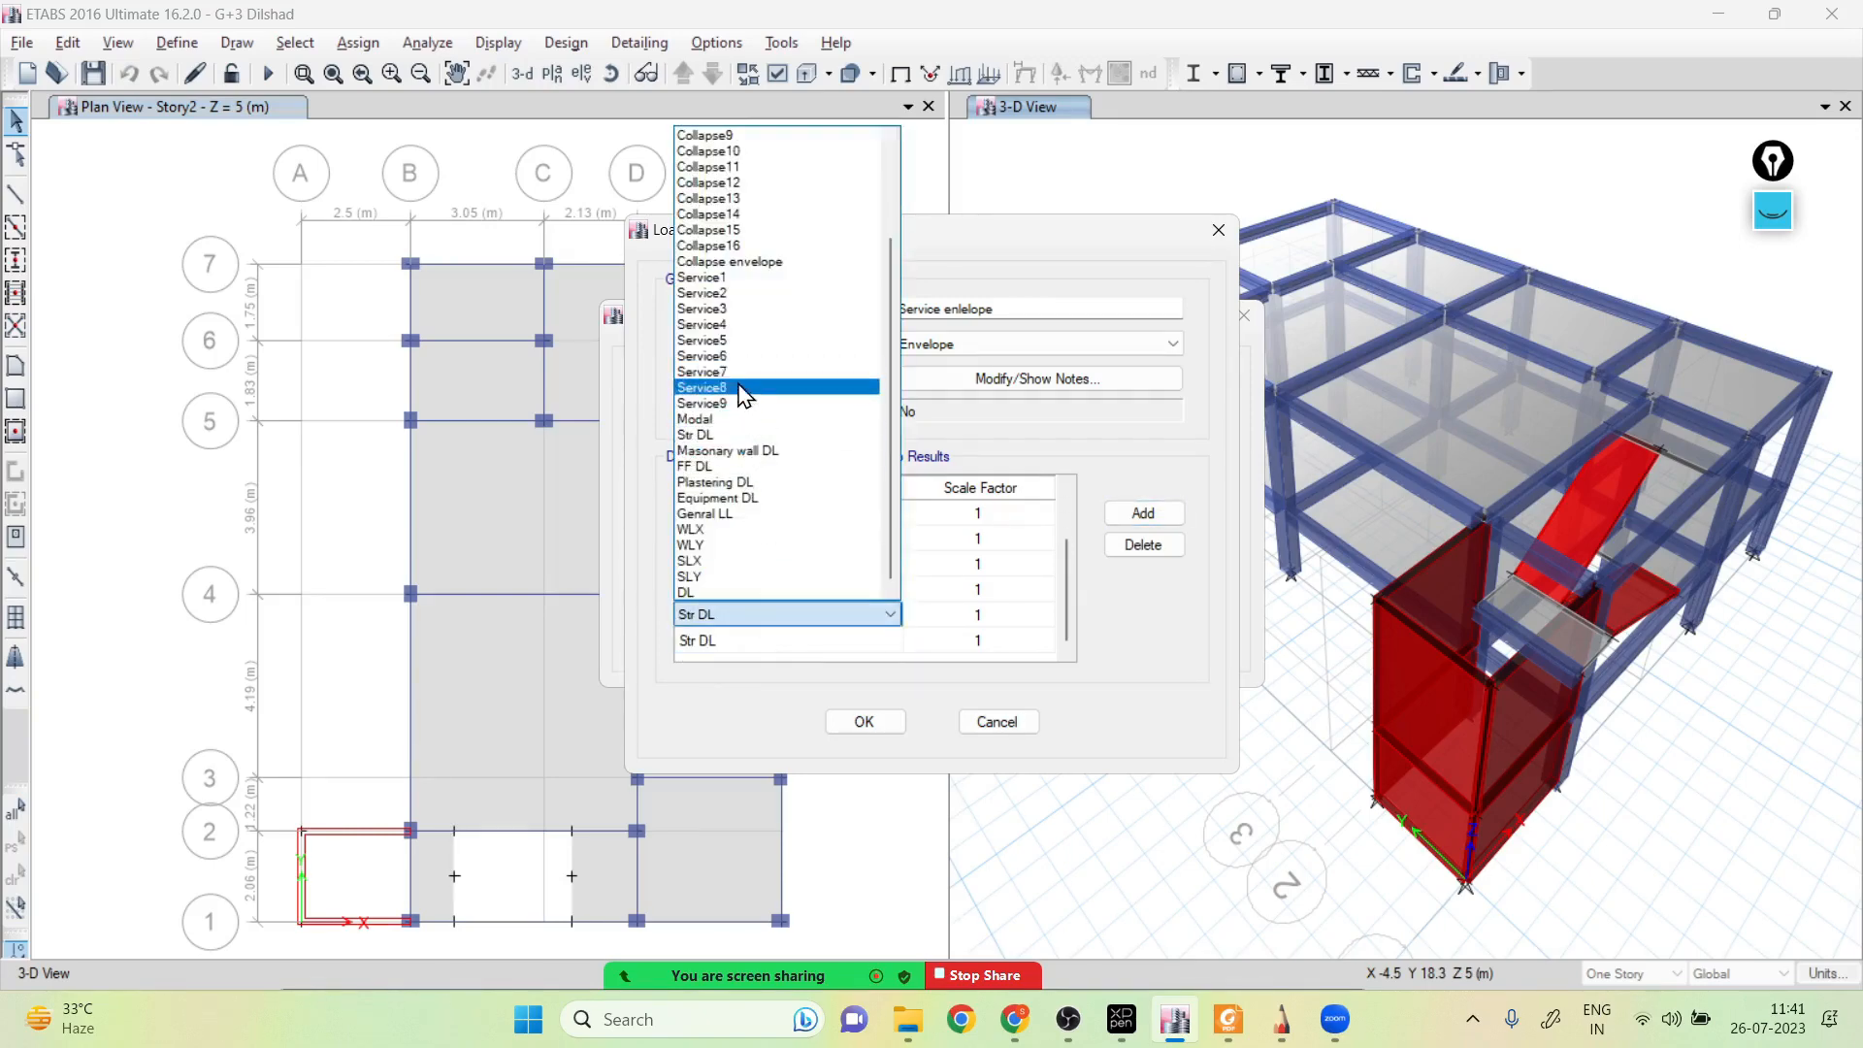
click(742, 390)
double_click(754, 643)
click(754, 500)
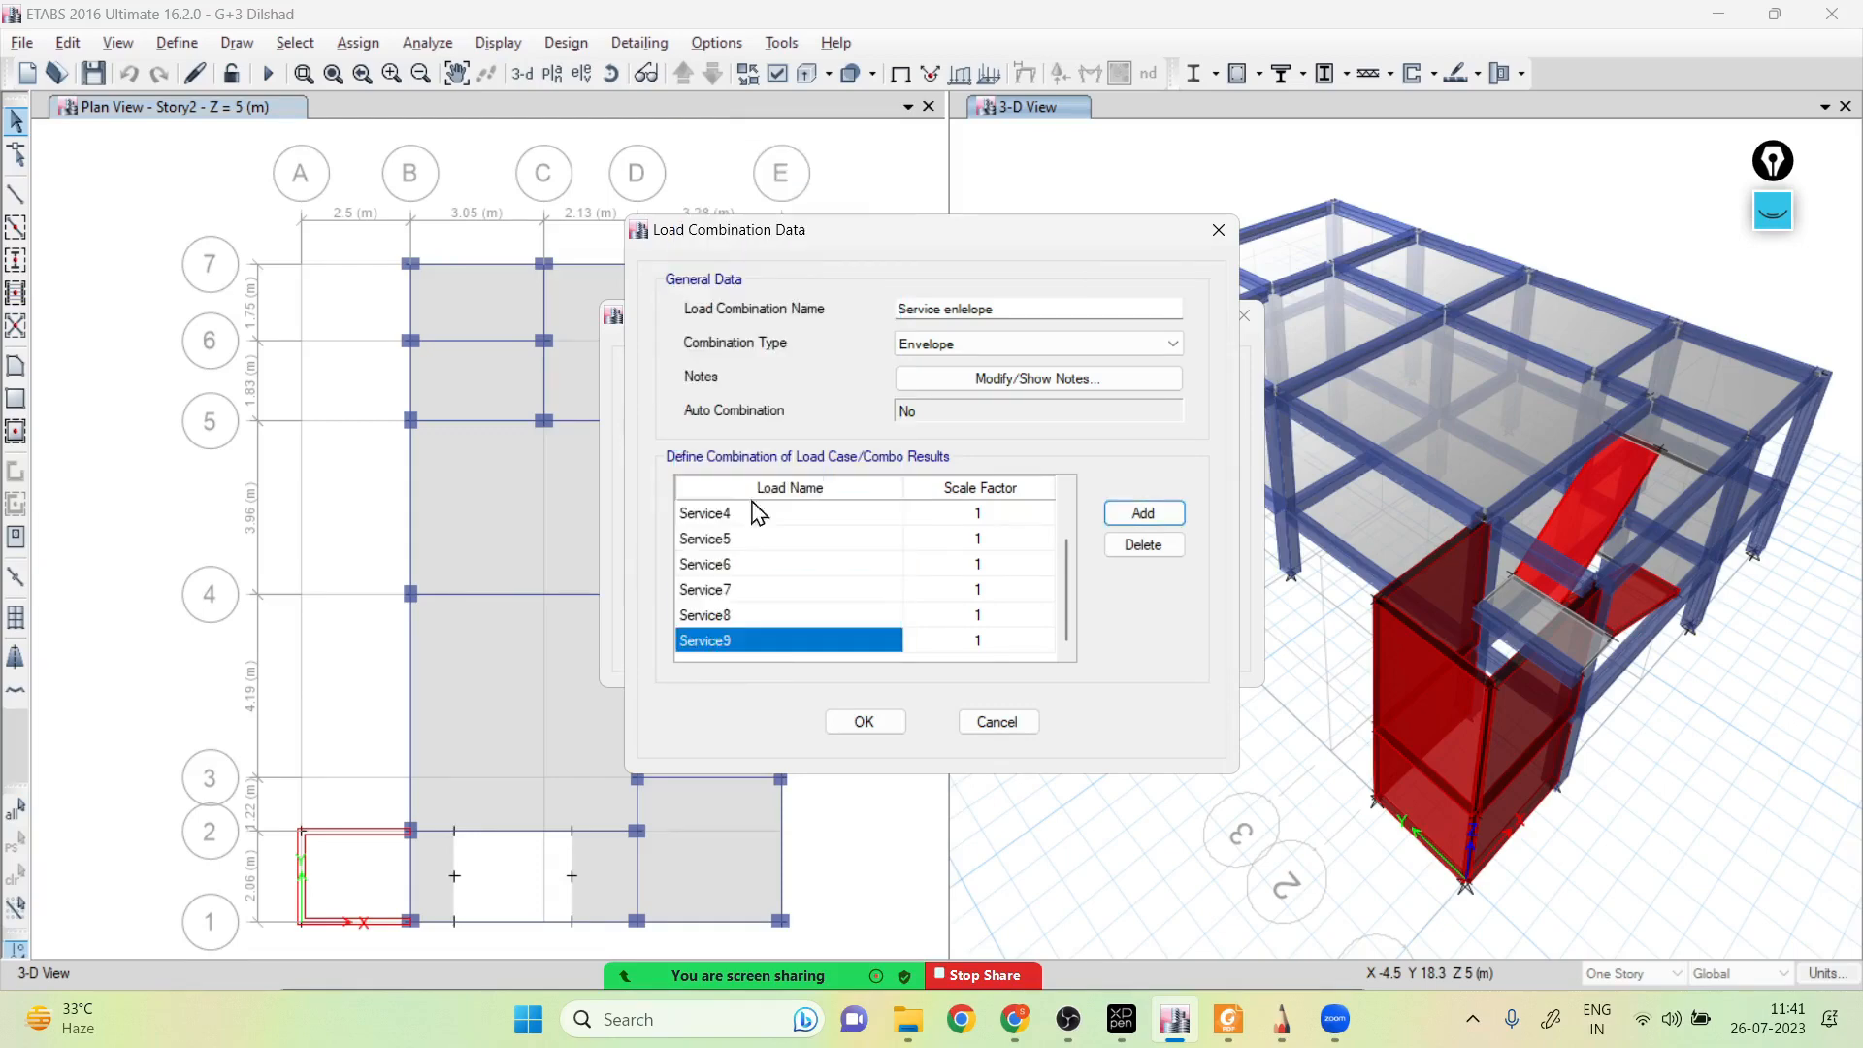
click(864, 720)
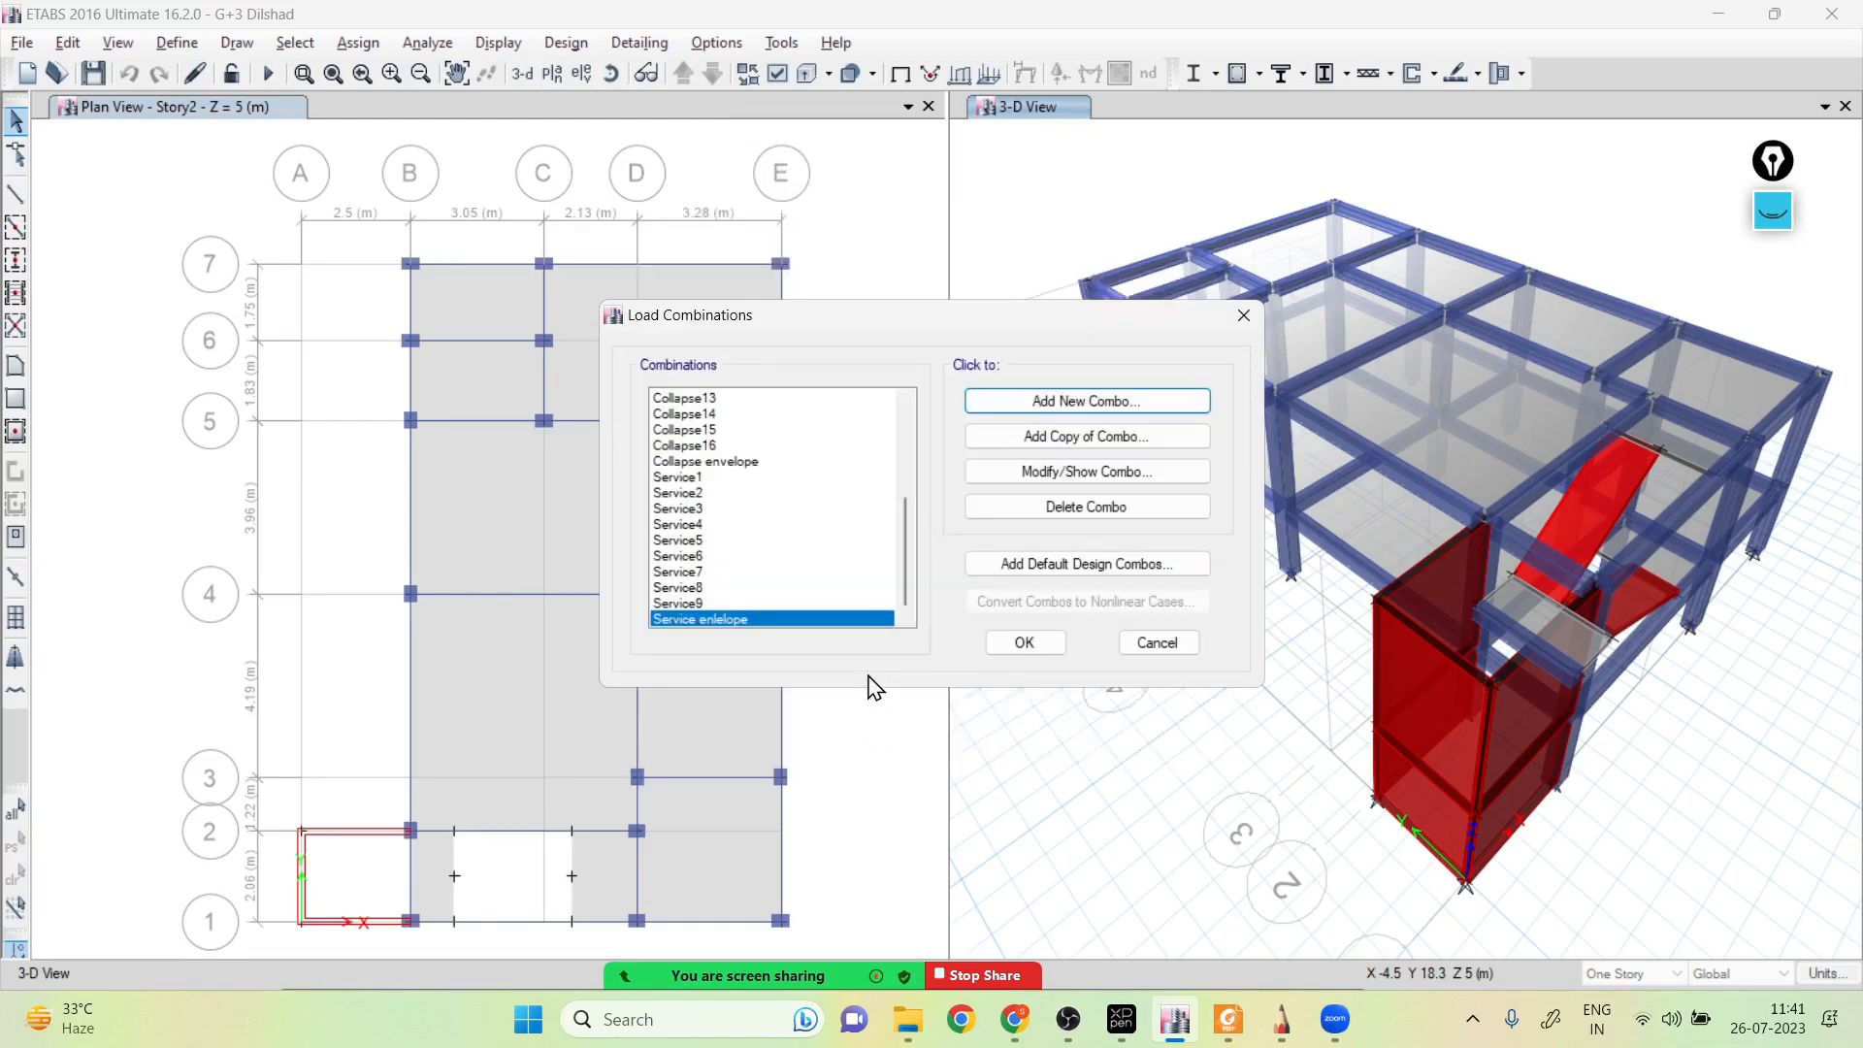
Look over the full list of collapse and service combinations and accept the load combination definitions
scroll(784, 541, up, 2)
scroll(783, 540, up, 2)
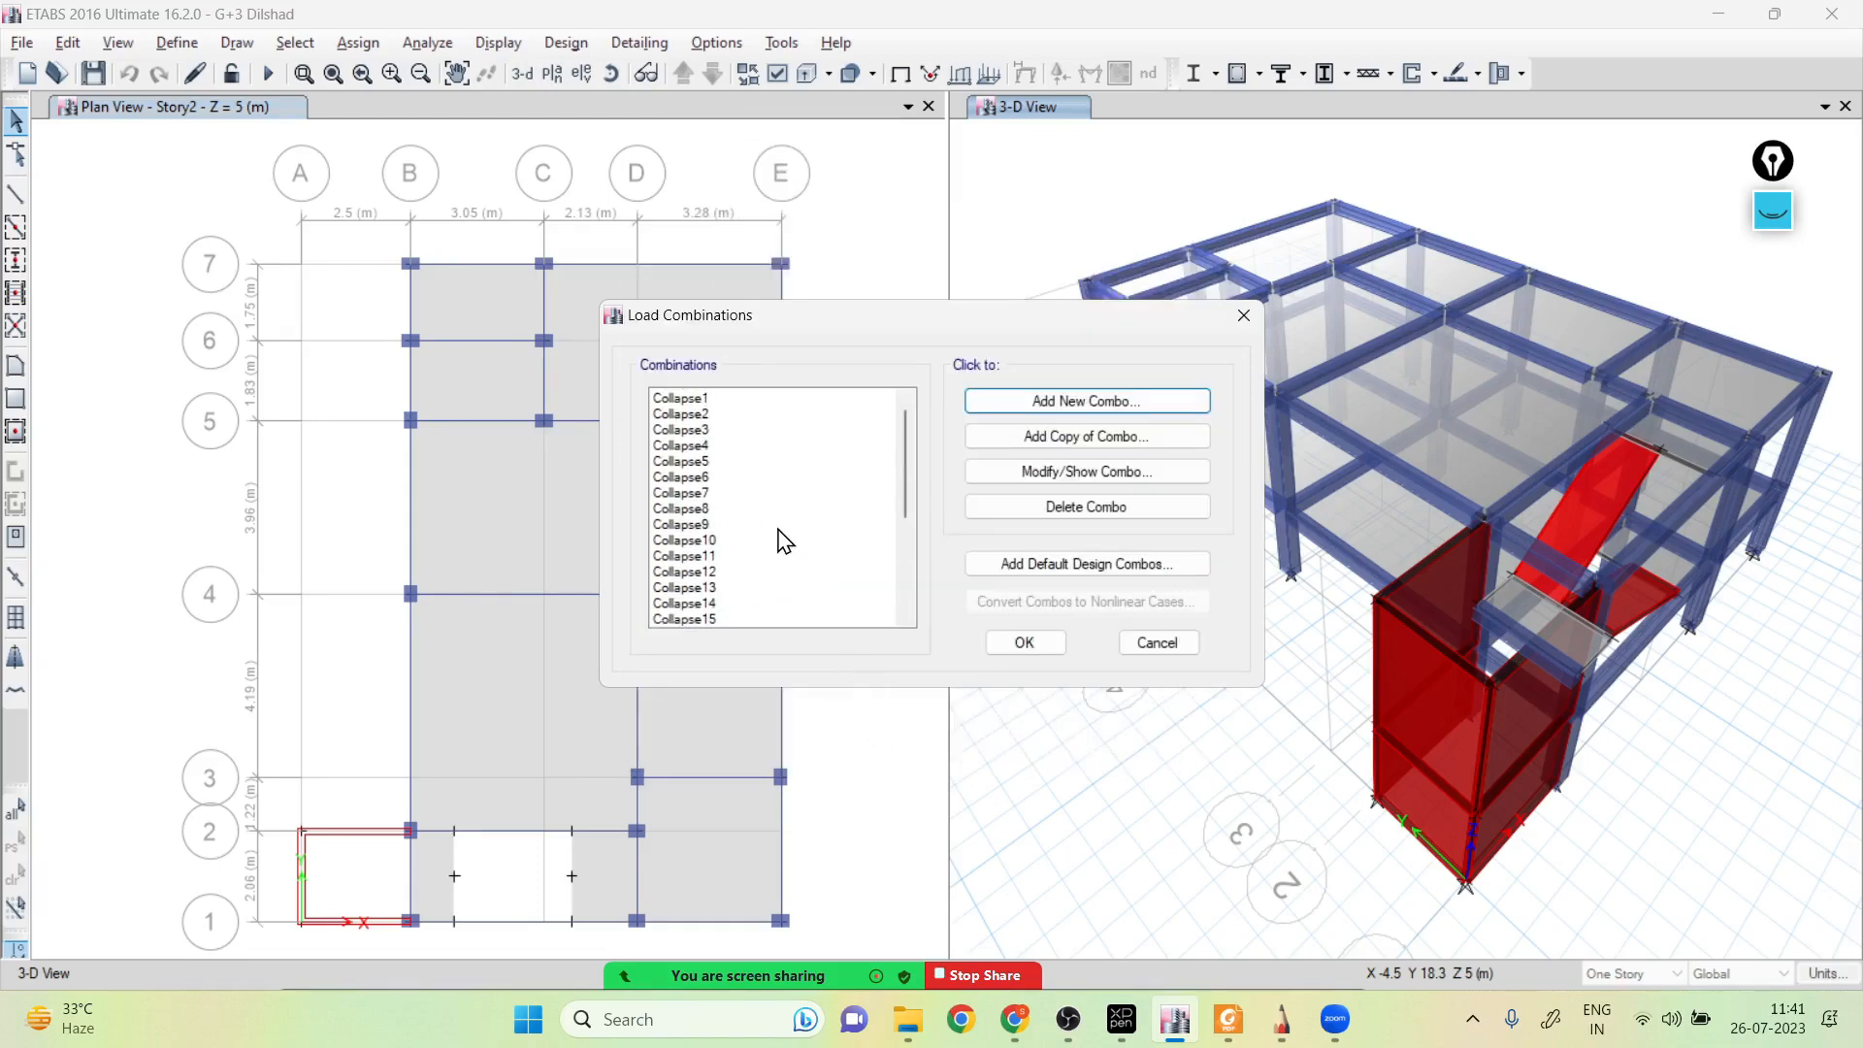
scroll(783, 540, down, 4)
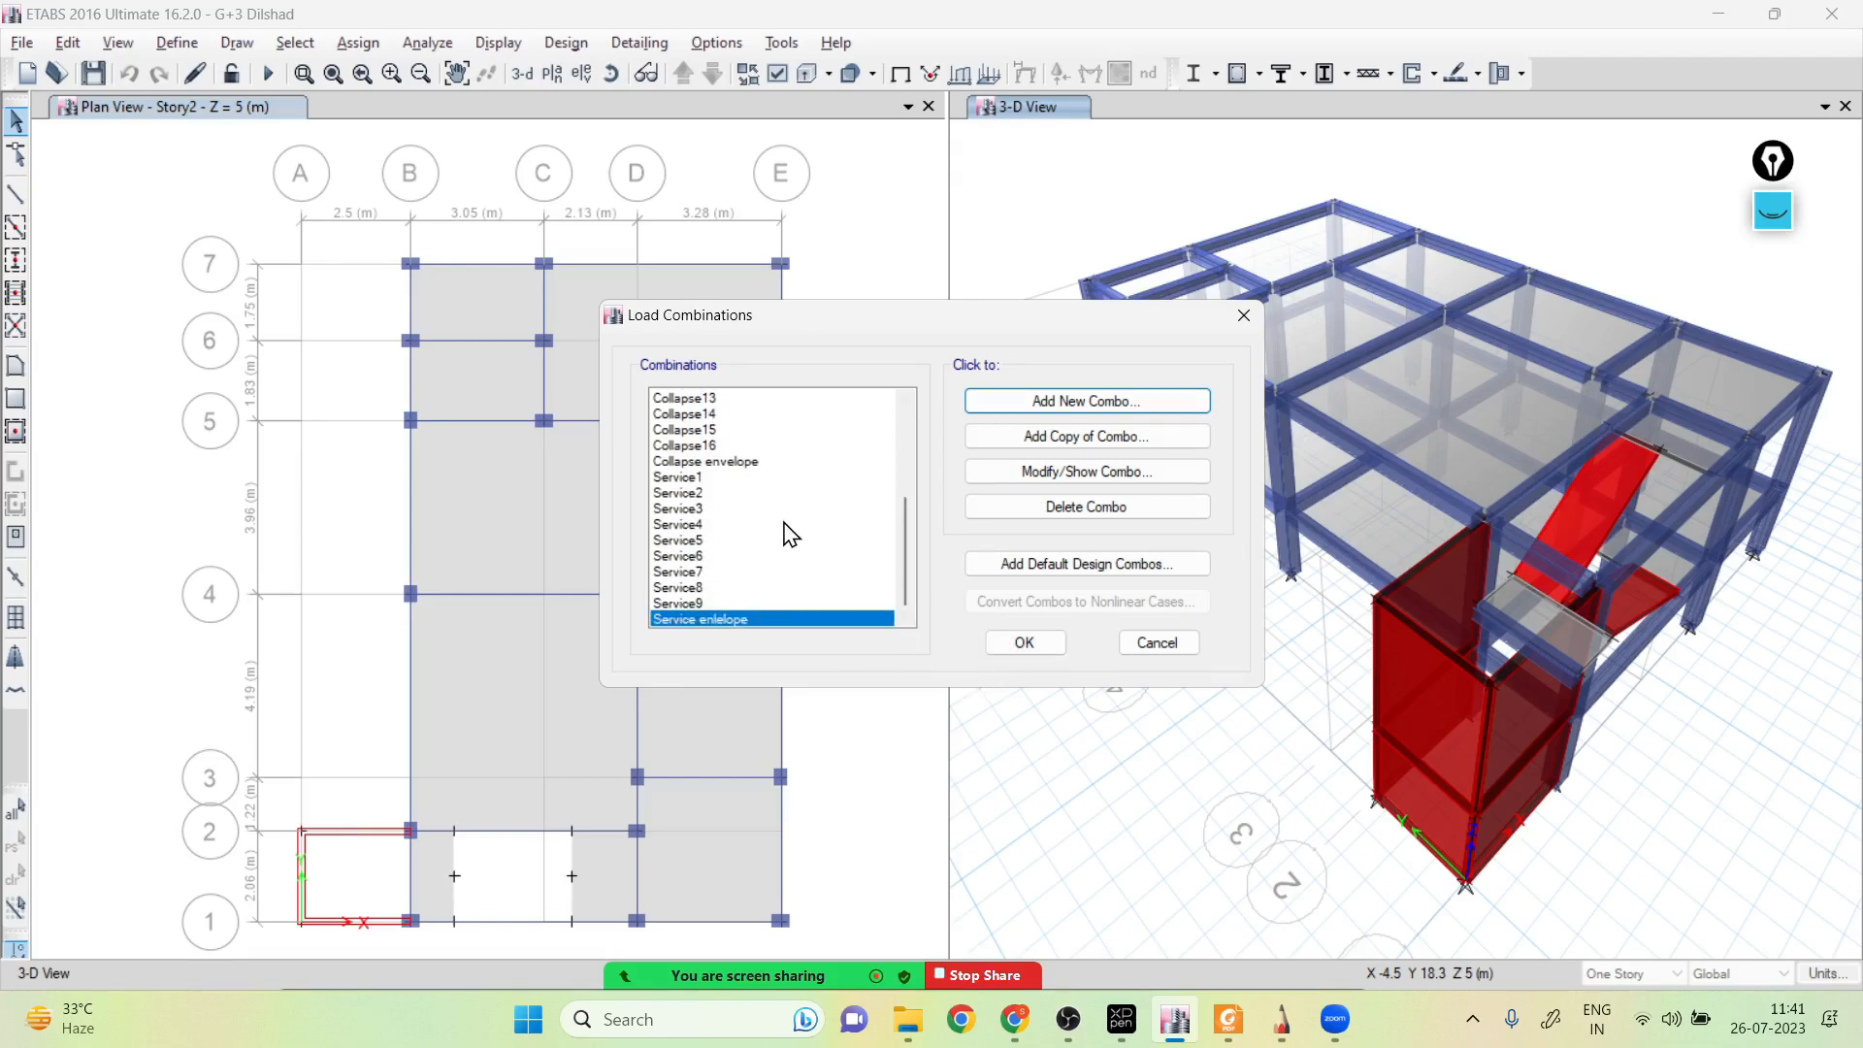
click(1035, 653)
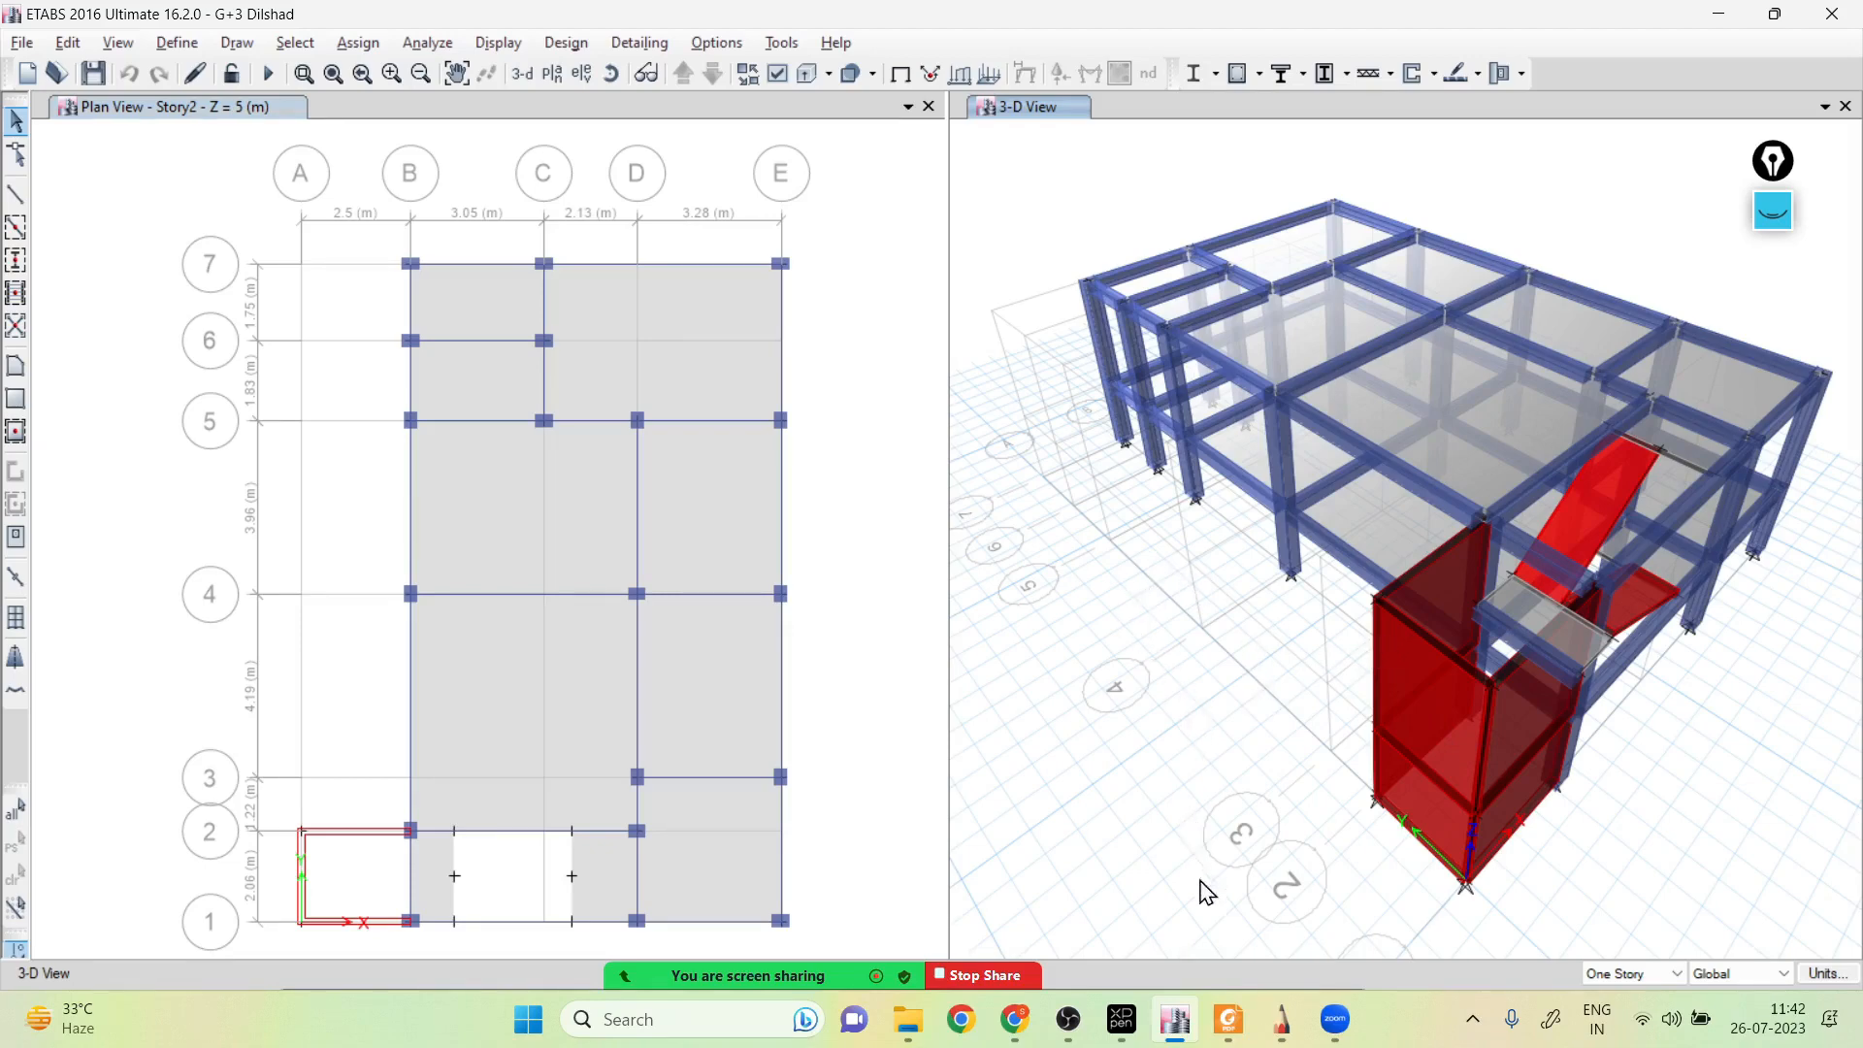
Switch to the Load Combination PDF in Foxit Reader, read through its combinations up to number 32 and close the reader
click(1177, 1024)
click(1177, 1023)
click(960, 574)
click(1230, 1018)
scroll(1046, 657, up, 5)
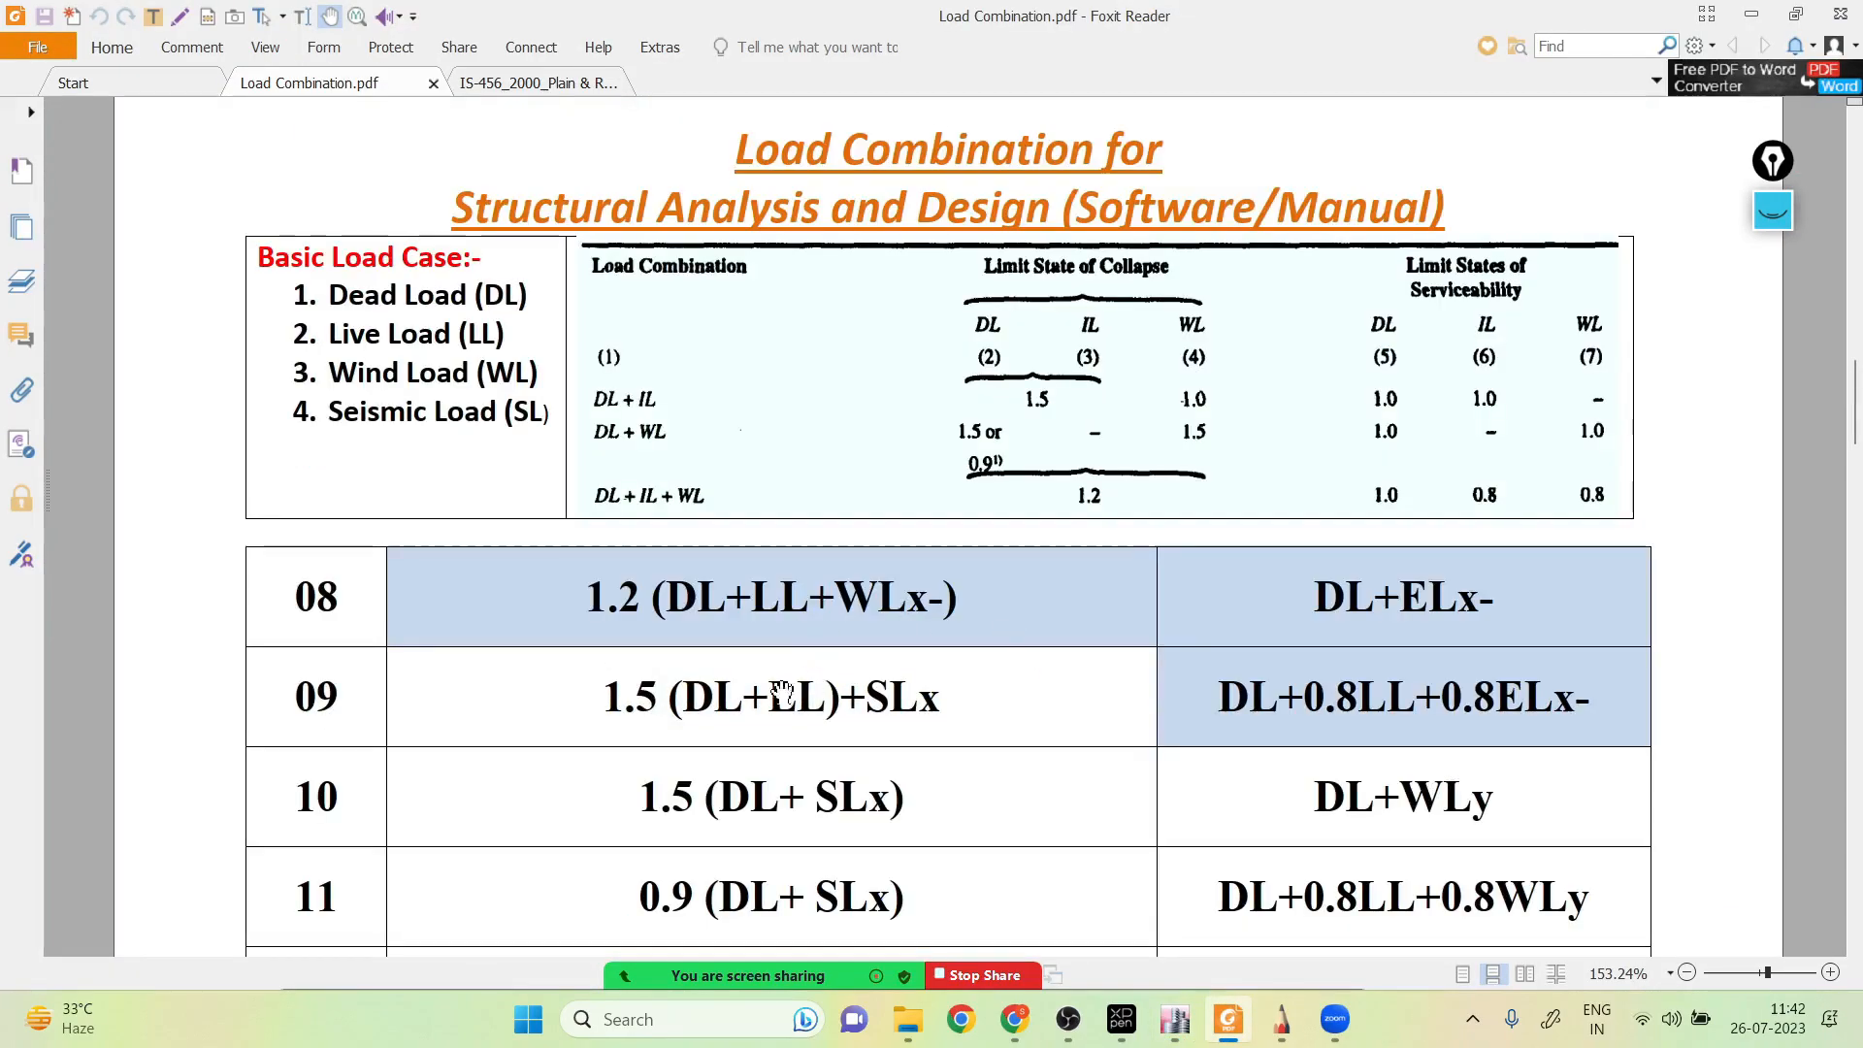
scroll(732, 771, down, 3)
scroll(1026, 466, down, 6)
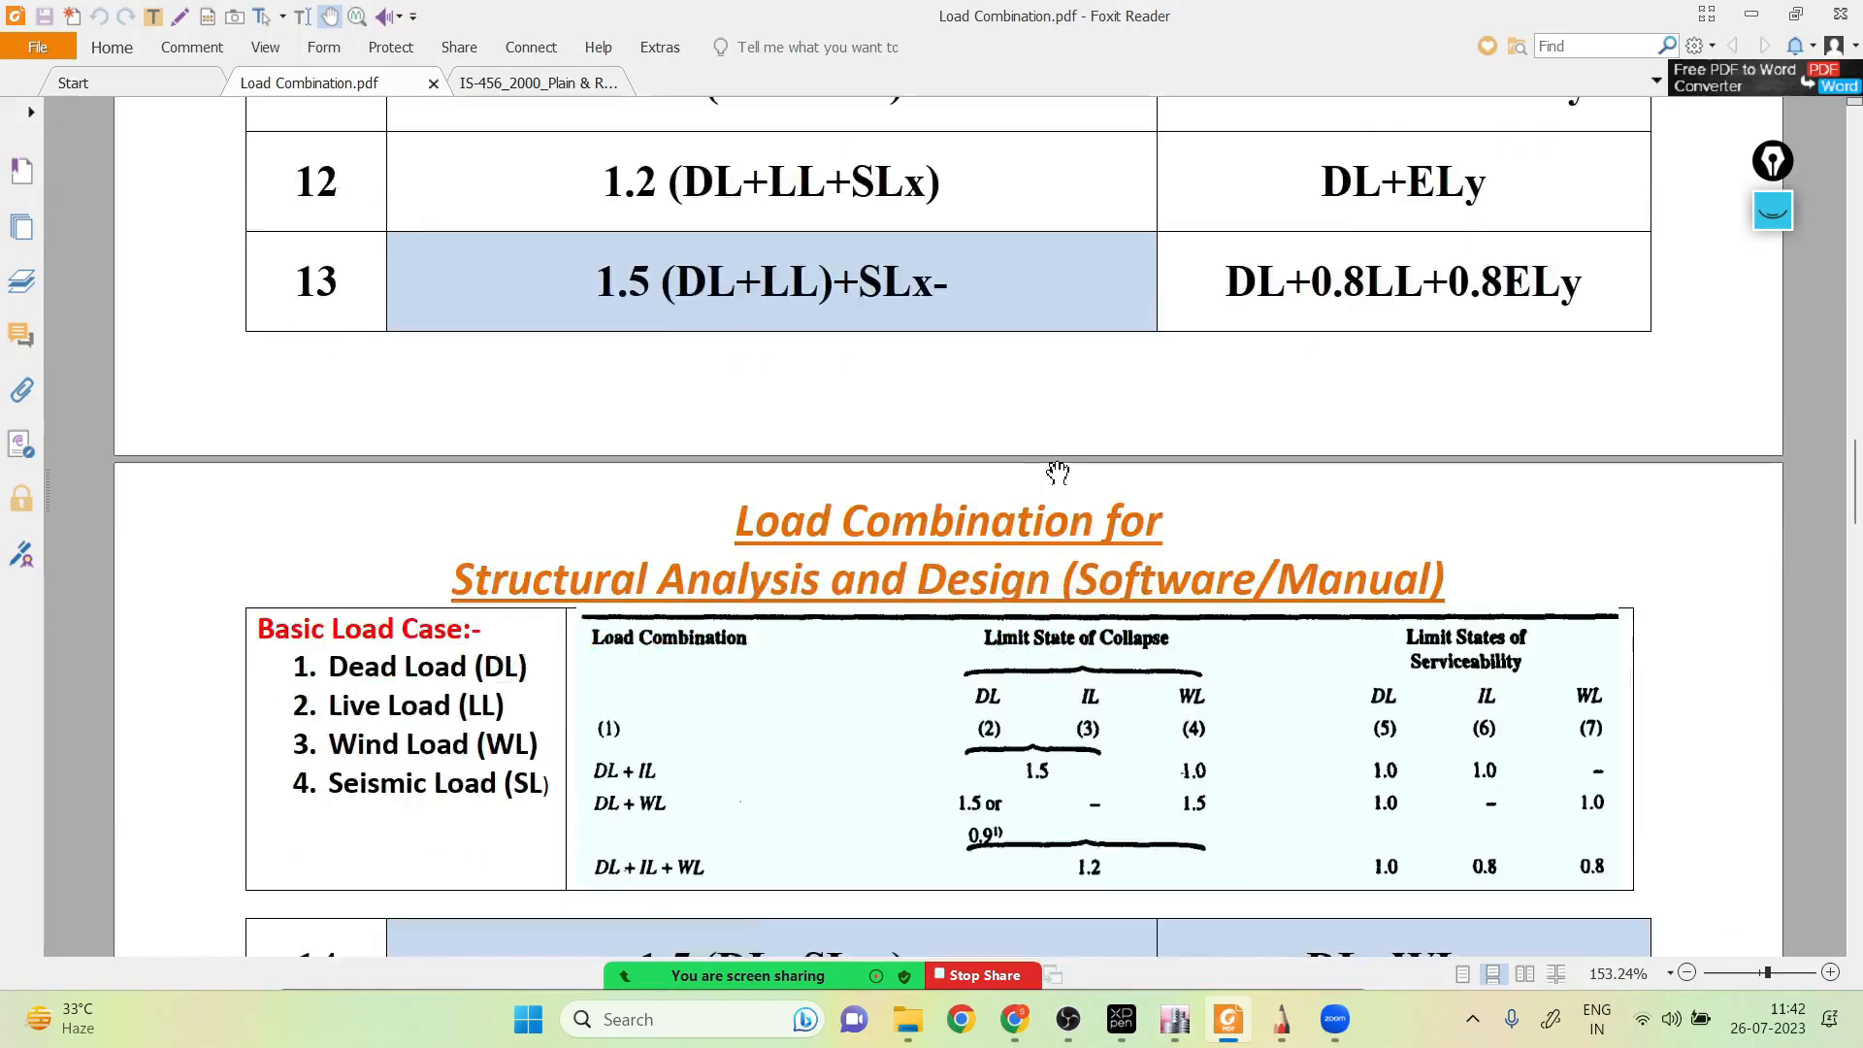
scroll(1057, 473, down, 10)
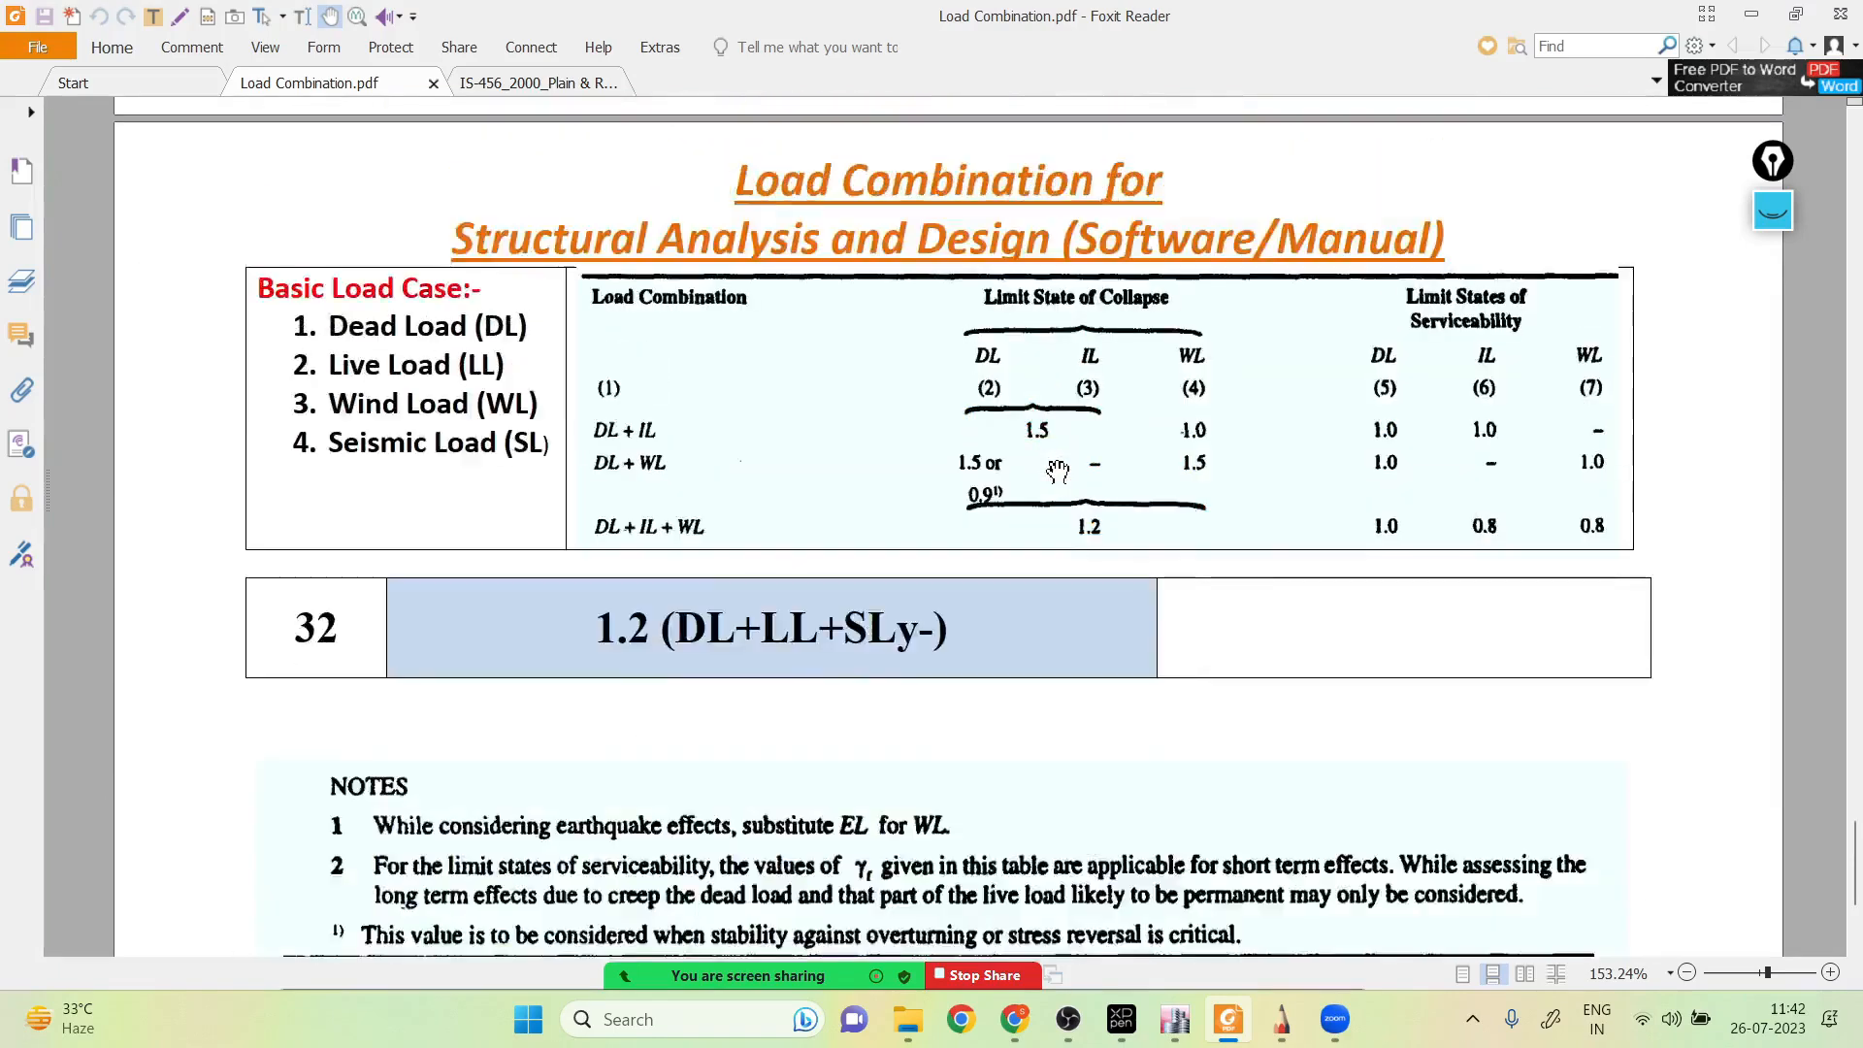
scroll(1057, 472, up, 3)
scroll(1057, 472, up, 8)
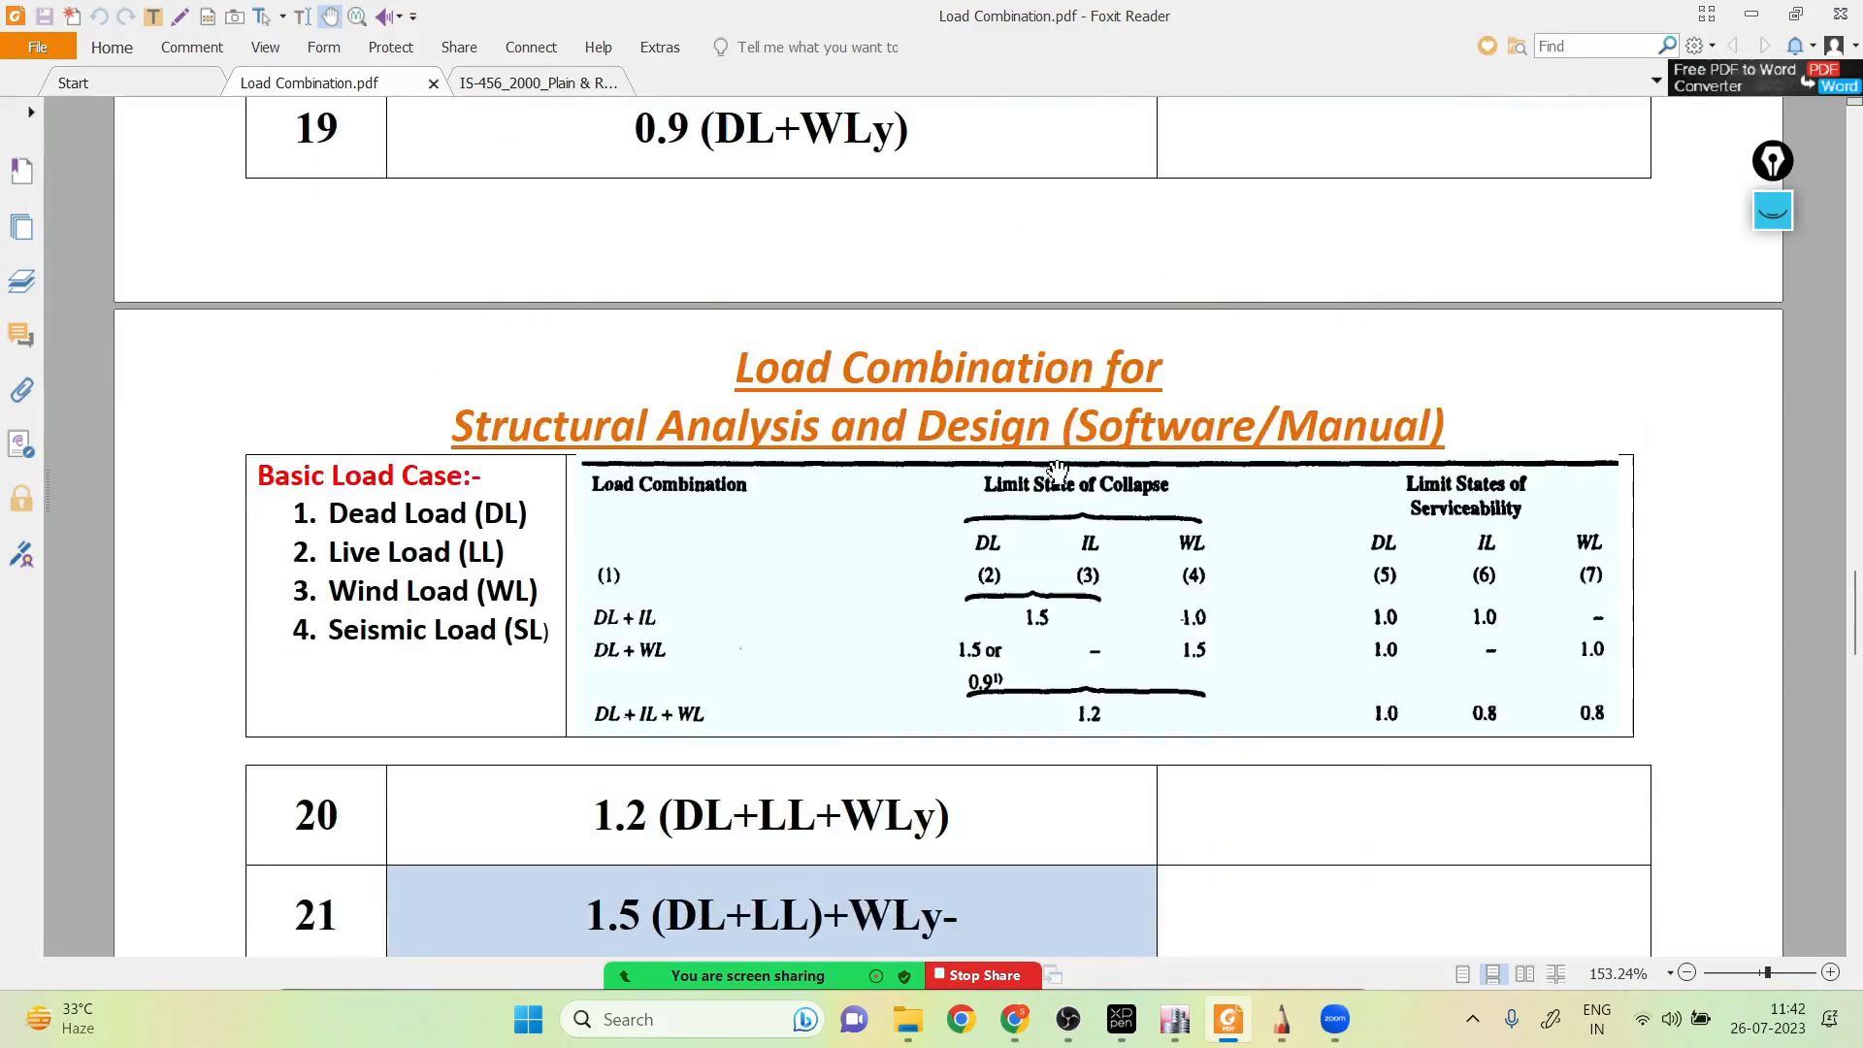
click(1841, 13)
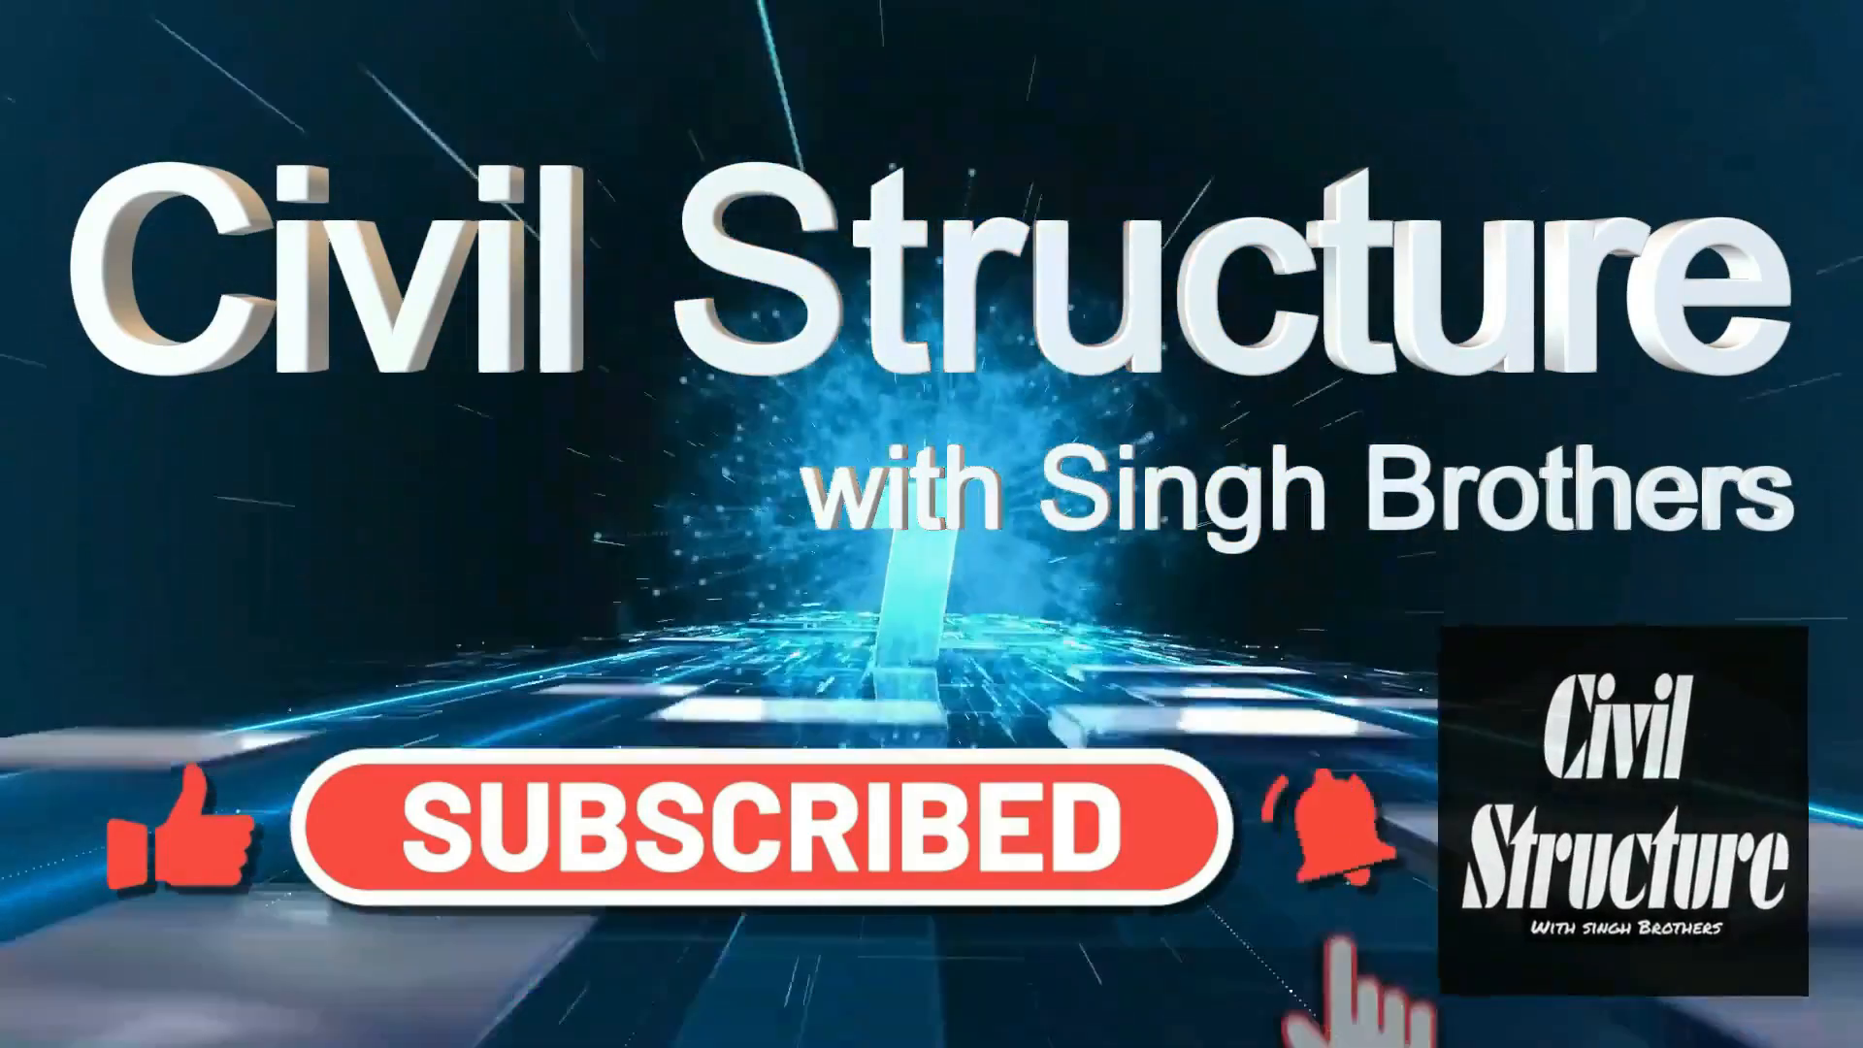